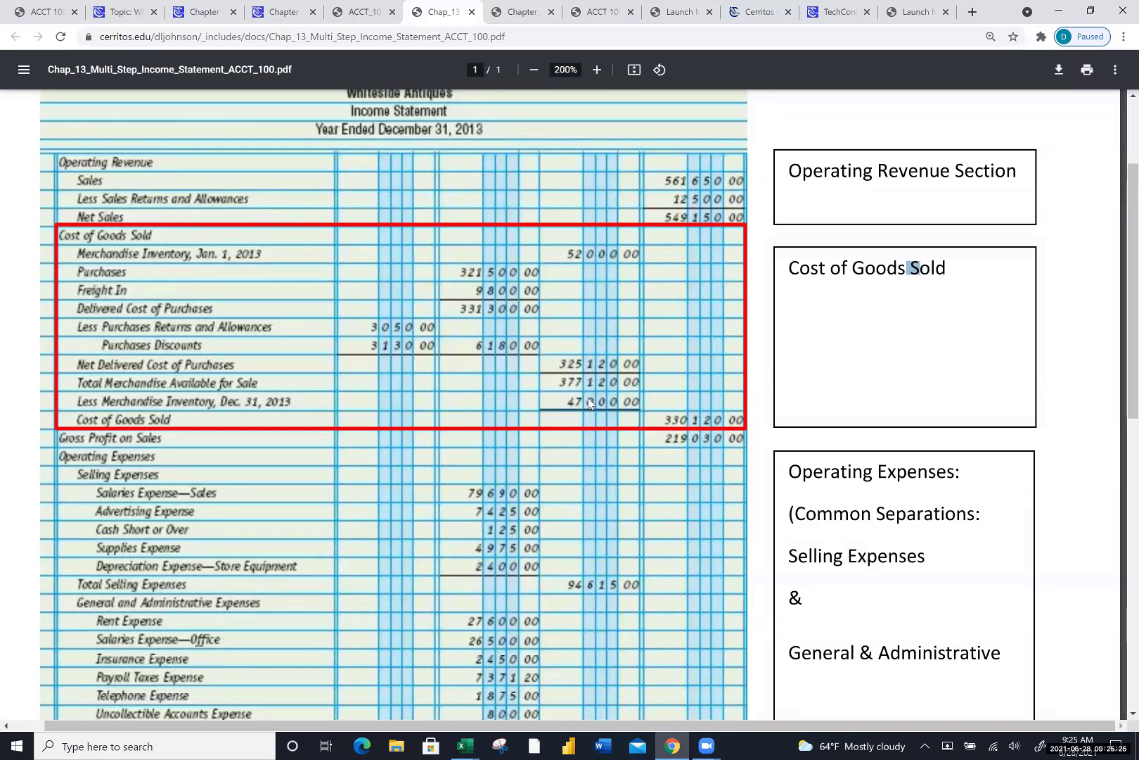
Highlight the 47,000 ending inventory, then scroll the PDF down to Other Income and Other Expenses
left_click(581, 388)
mouse_move(482, 398)
left_mouse_down()
mouse_move(550, 398)
mouse_move(563, 410)
mouse_move(568, 394)
left_mouse_up()
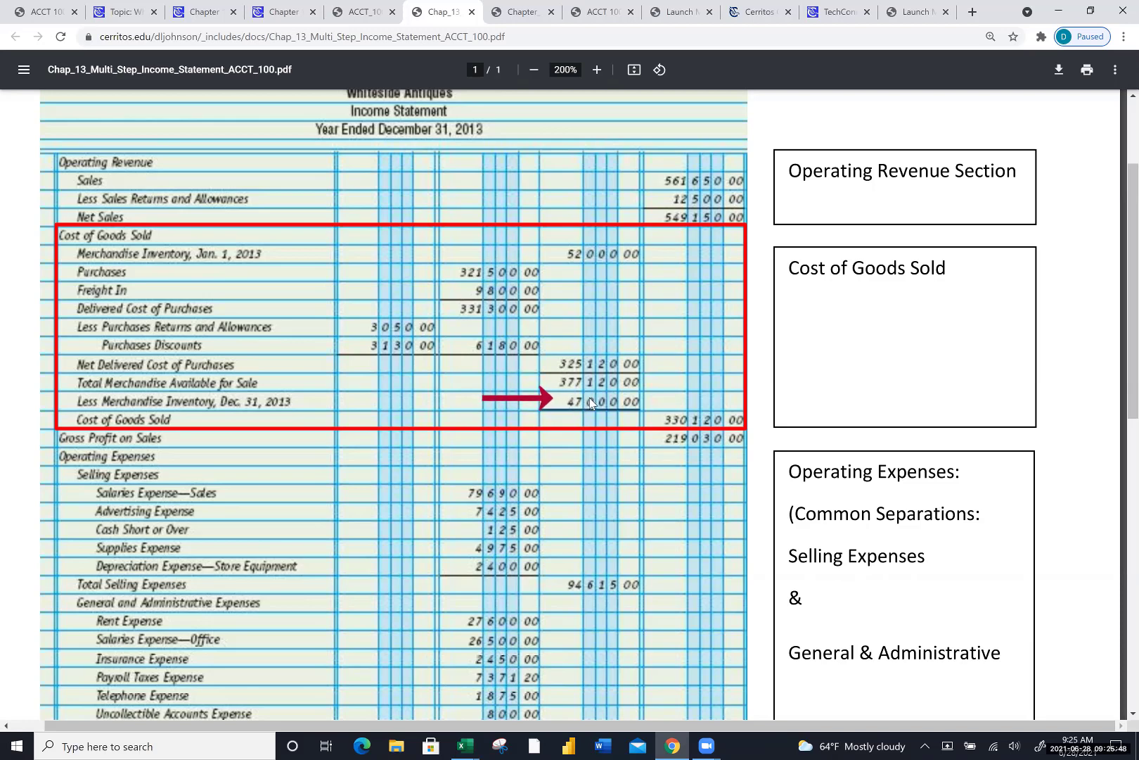
scroll(651, 391, "down", 1)
scroll(652, 393, "down", 1)
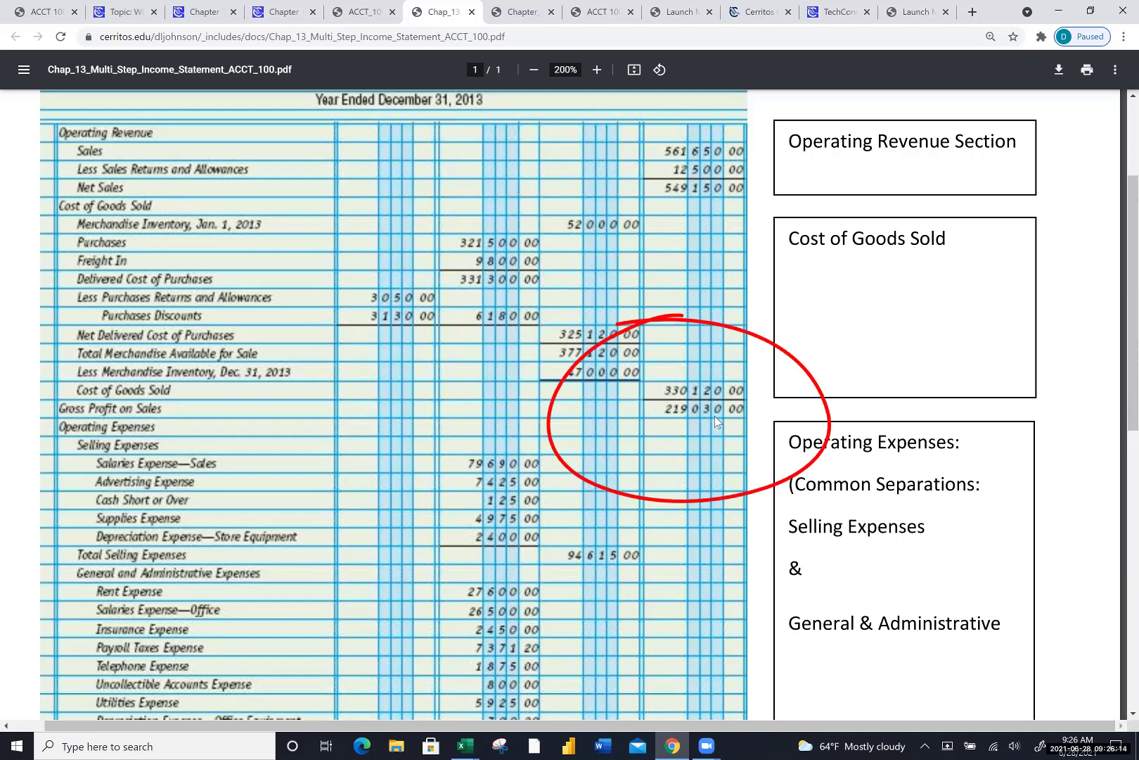
scroll(699, 433, "down", 1)
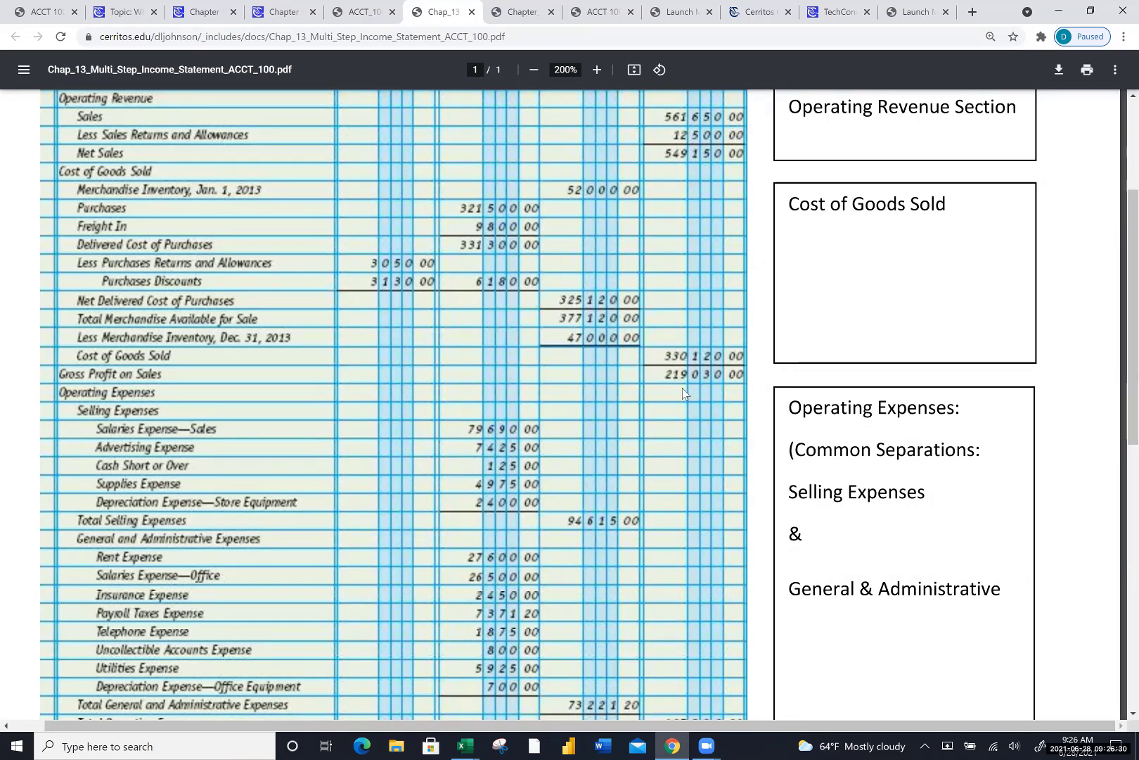
scroll(683, 388, "down", 2)
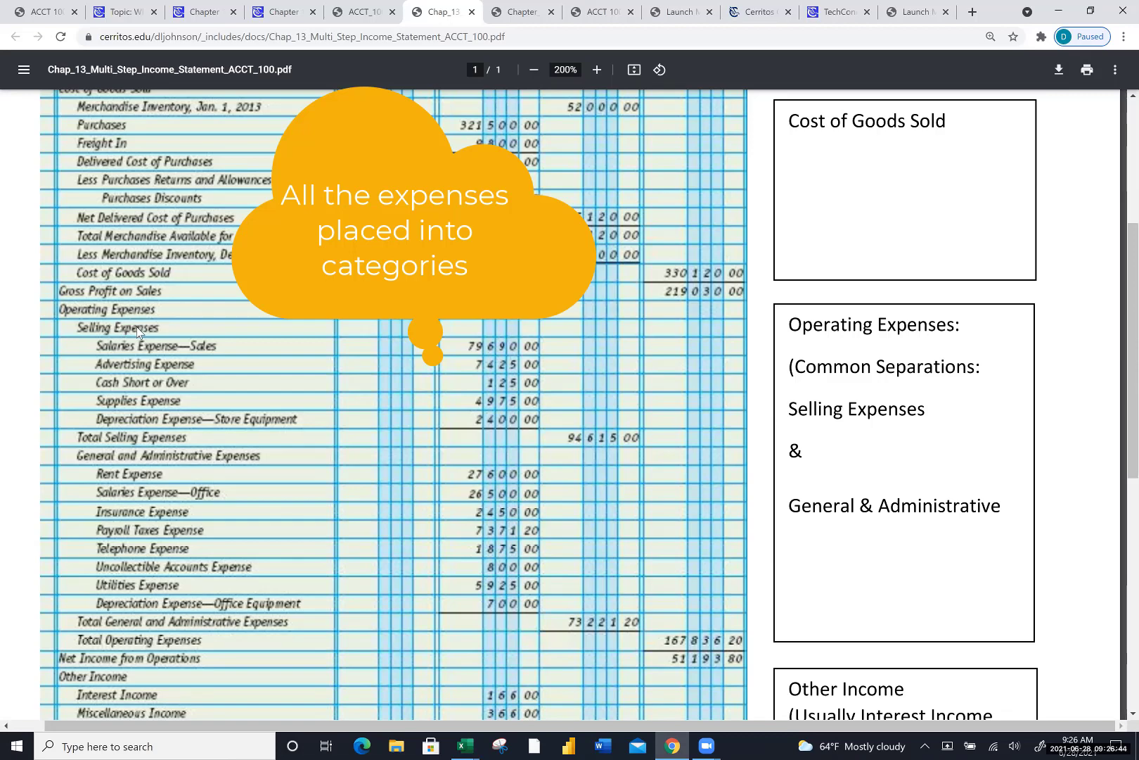
scroll(208, 391, "down", 1)
scroll(208, 391, "down", 1)
scroll(208, 391, "down", 1)
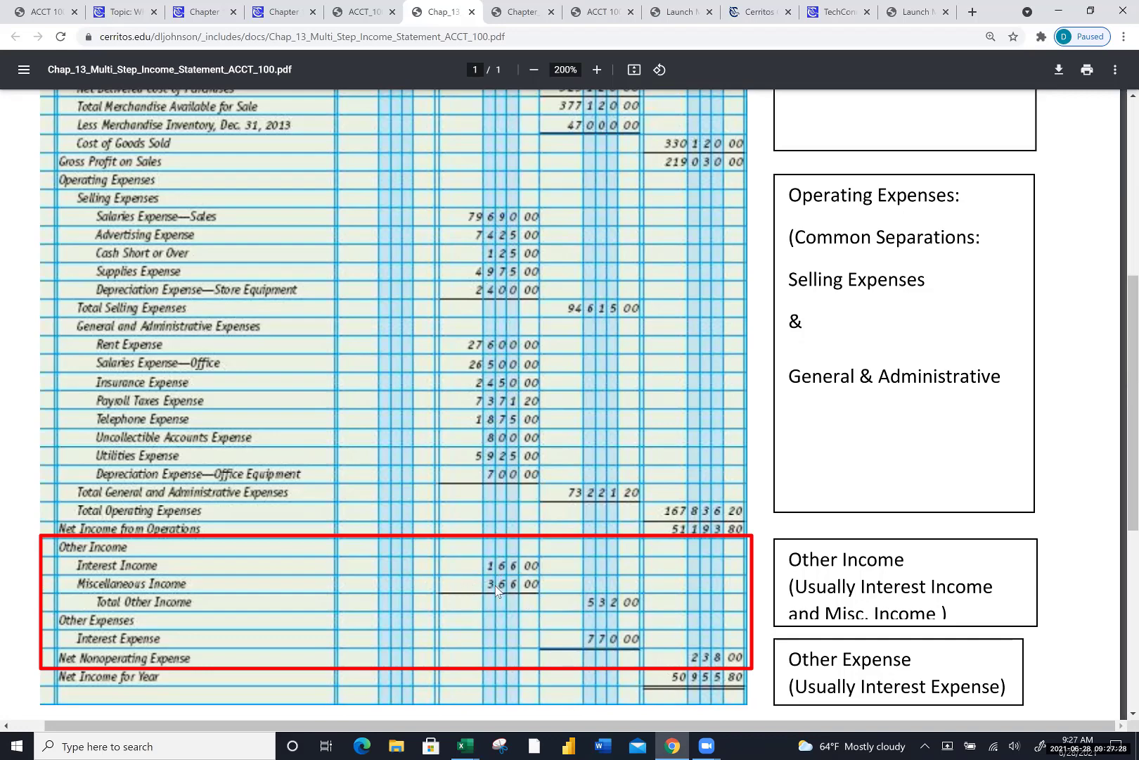
Scroll the PDF to Net Income for Year, then back up to the Whiteside Antiques heading
scroll(492, 547, "down", 1)
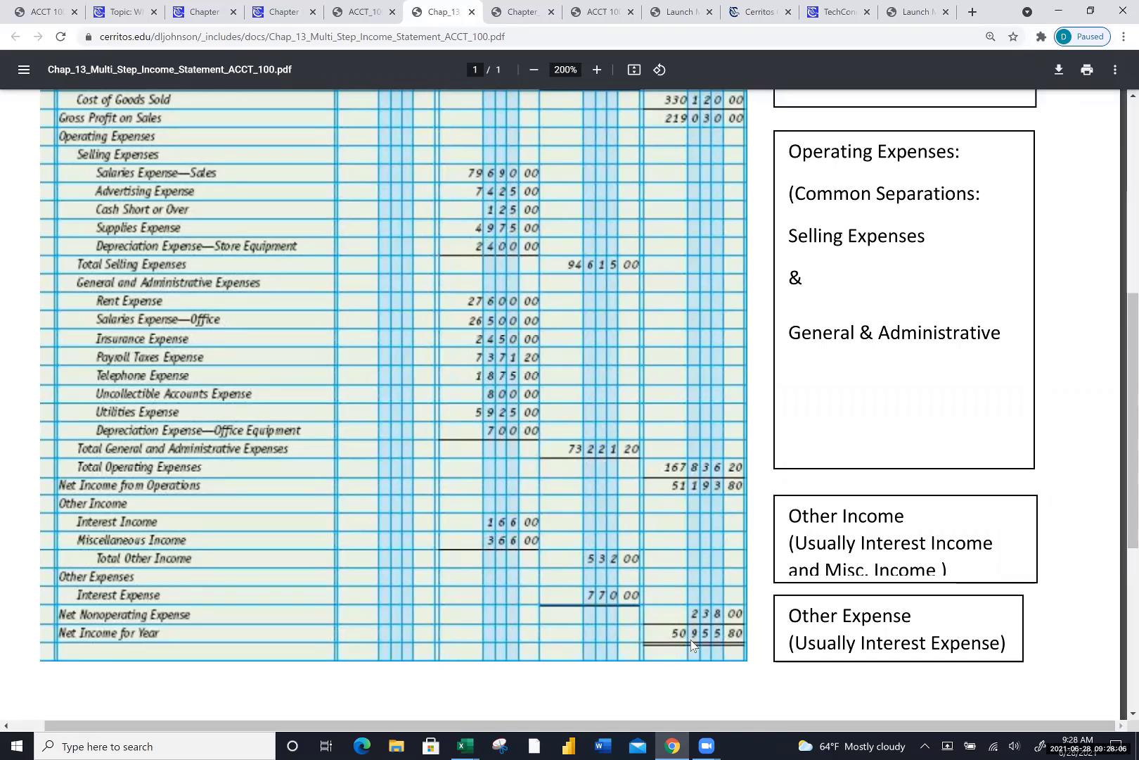
scroll(691, 645, "up", 2)
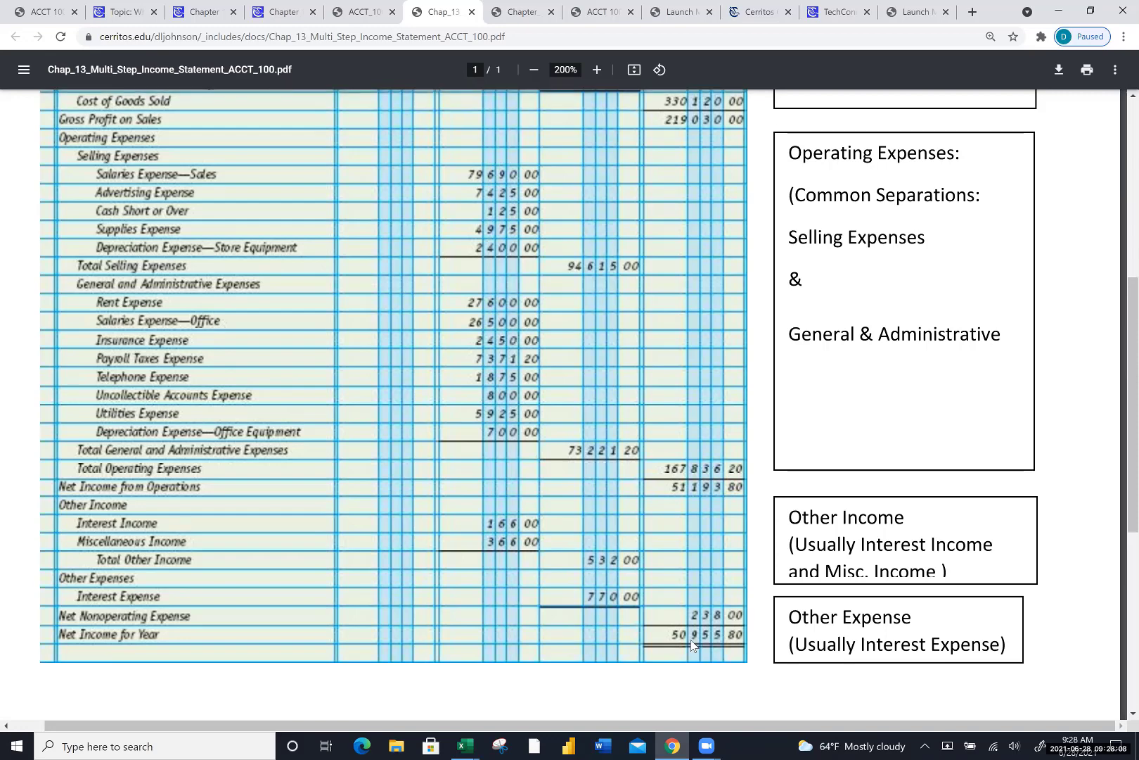
scroll(691, 641, "up", 4)
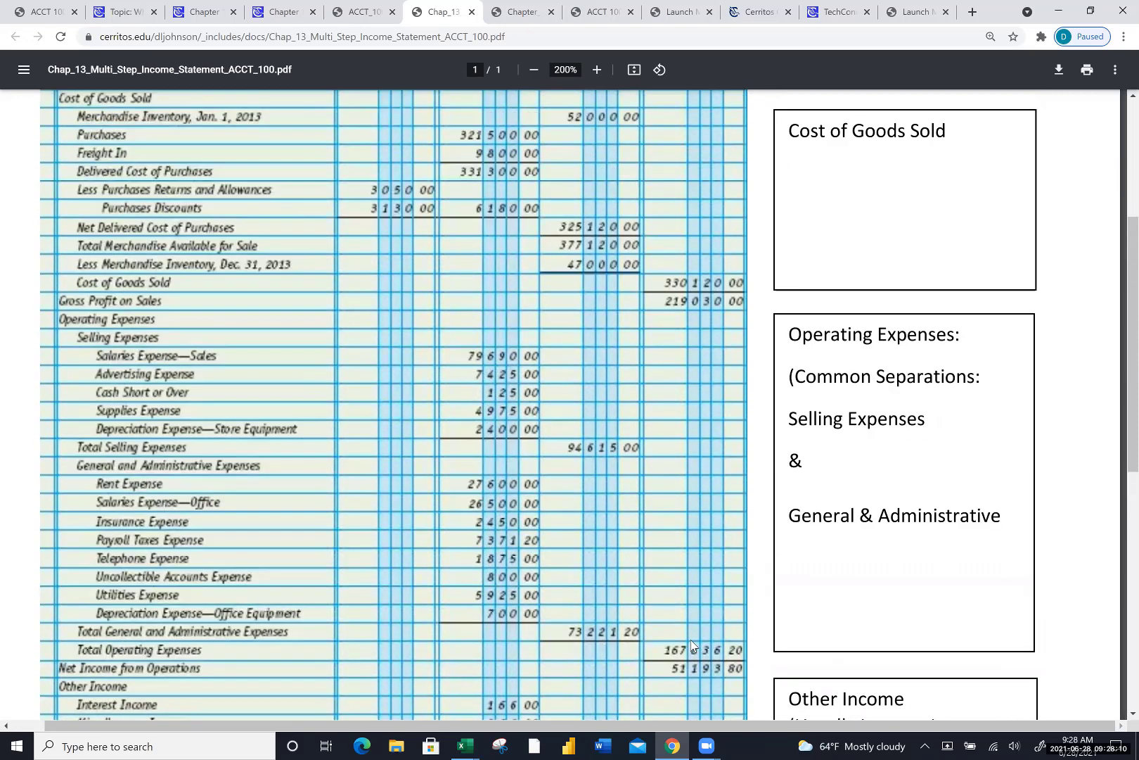
scroll(691, 645, "up", 2)
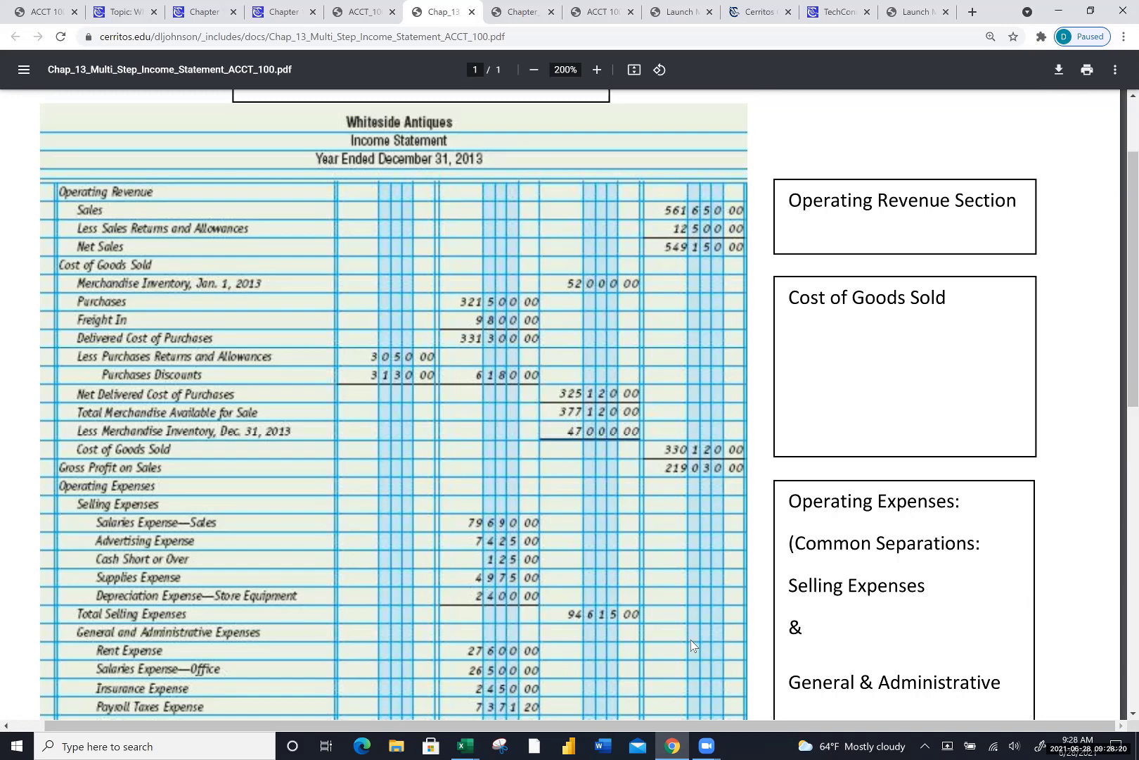
left_click(457, 744)
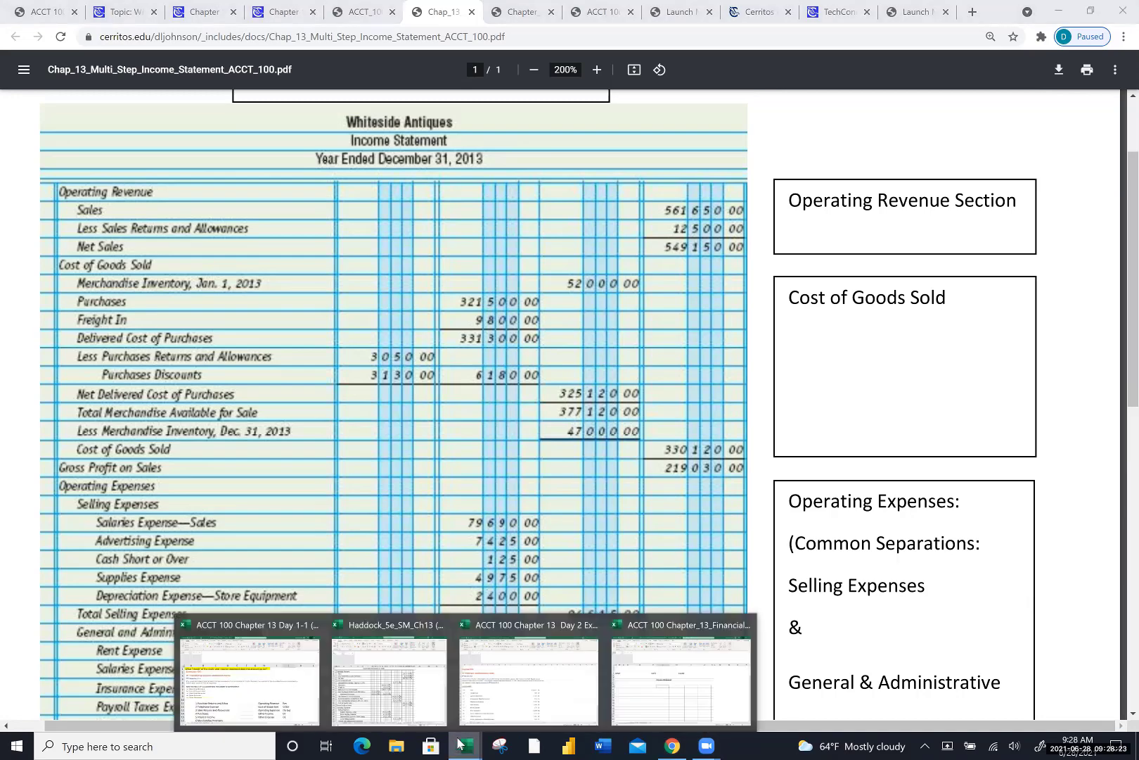
Switch to the Chapter 13 Day 1-1 workbook and mark the Purchase Returns and Allow entry in row 11
left_click(254, 676)
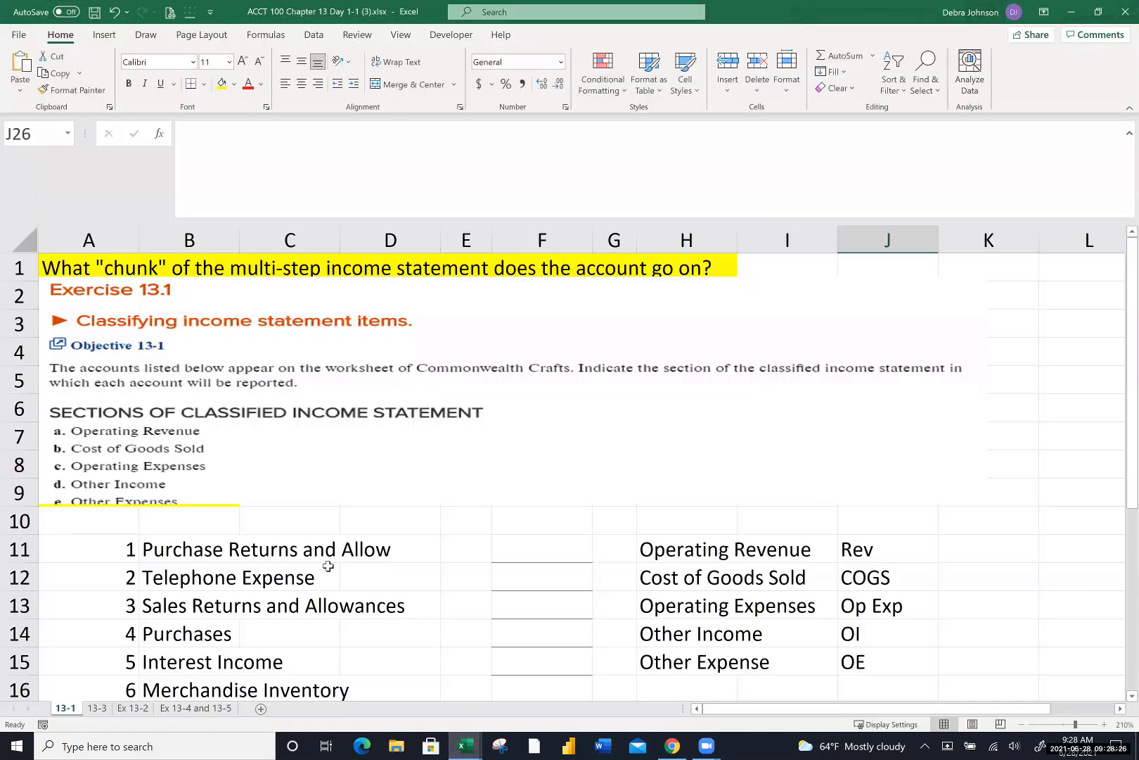
scroll(327, 565, "down", 1)
scroll(327, 566, "up", 1)
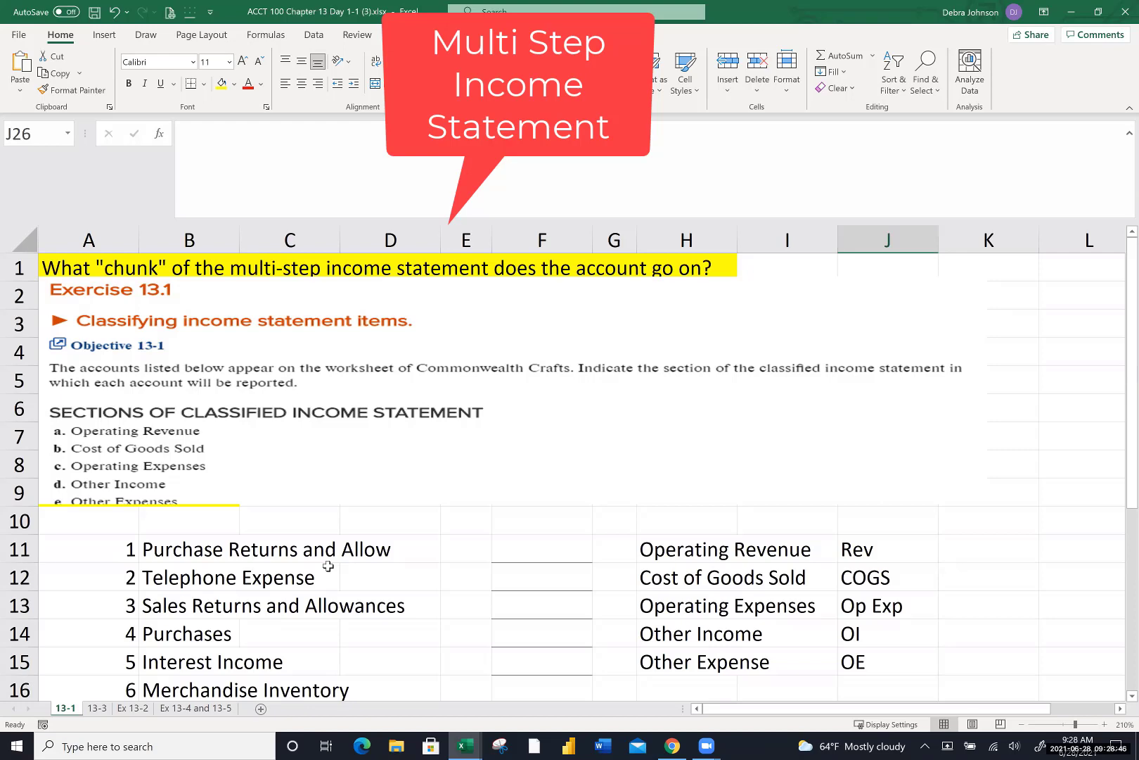
scroll(328, 565, "down", 1)
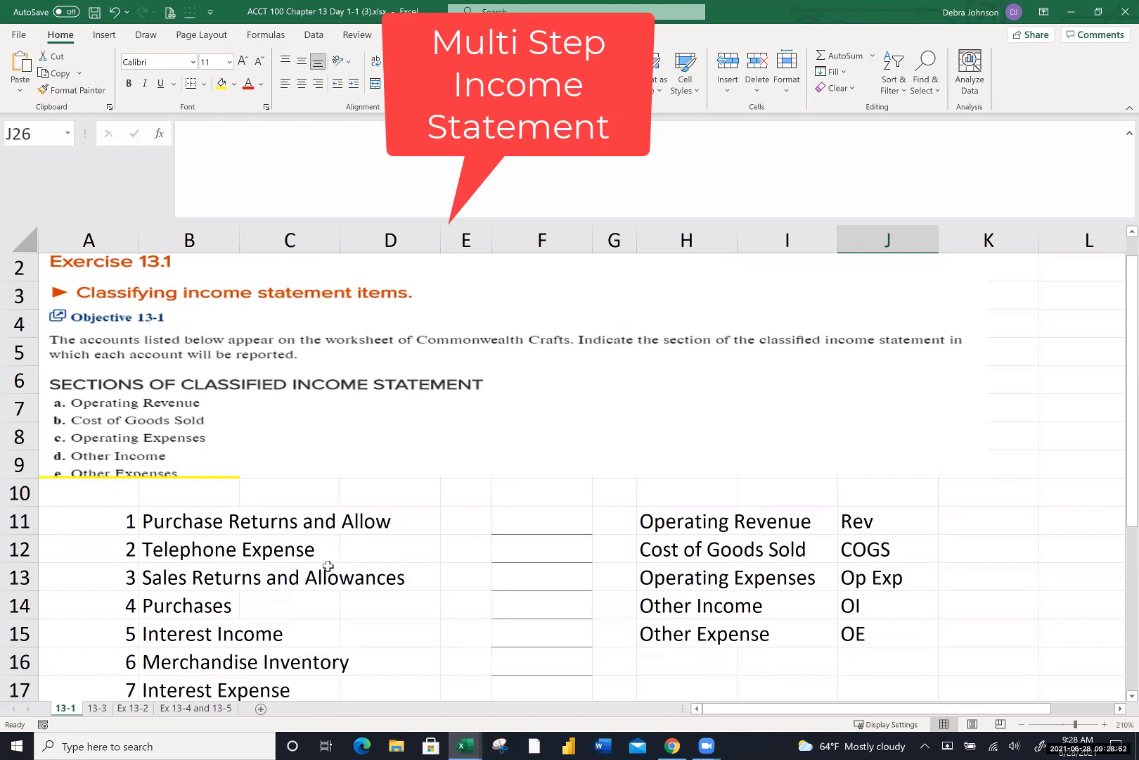
left_click(148, 521)
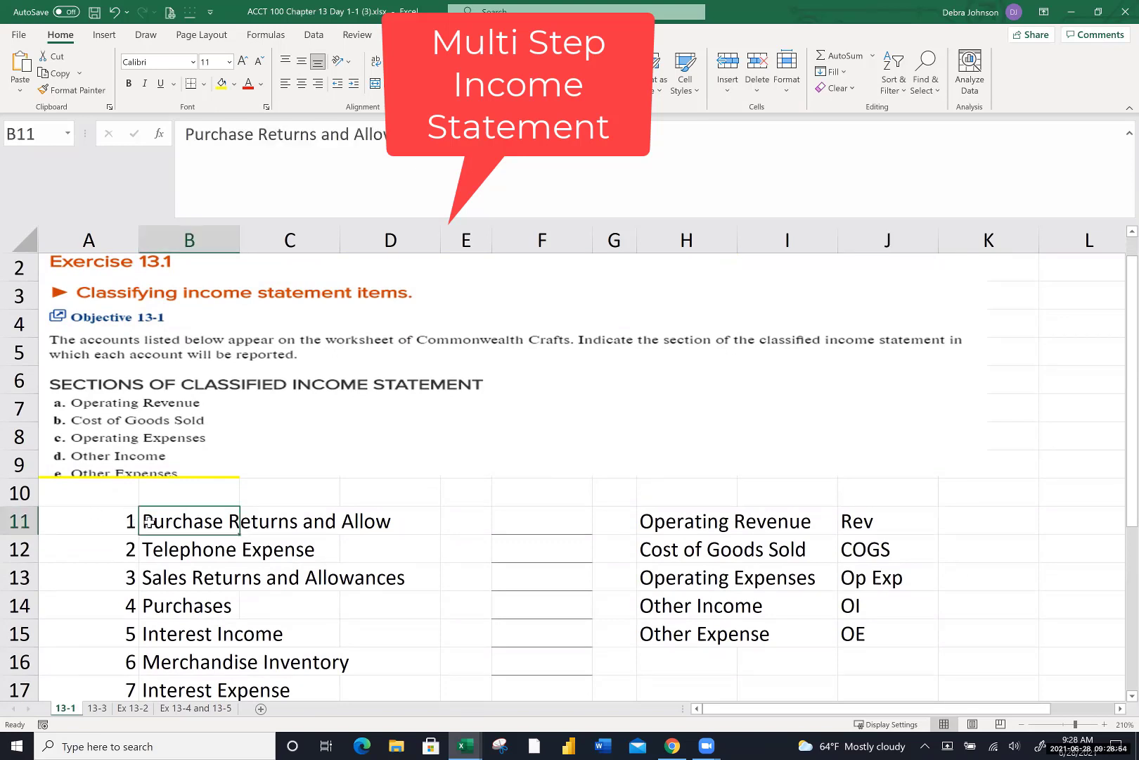
left_click_drag(149, 521, 366, 509)
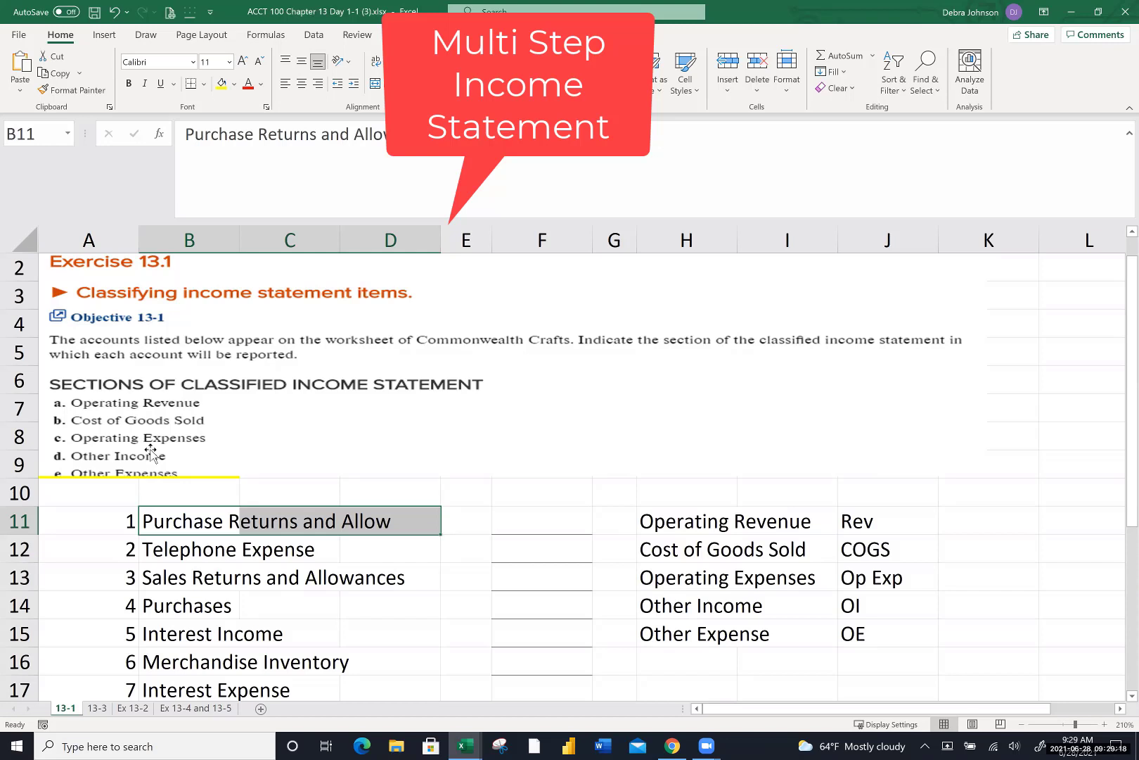
left_click(520, 518)
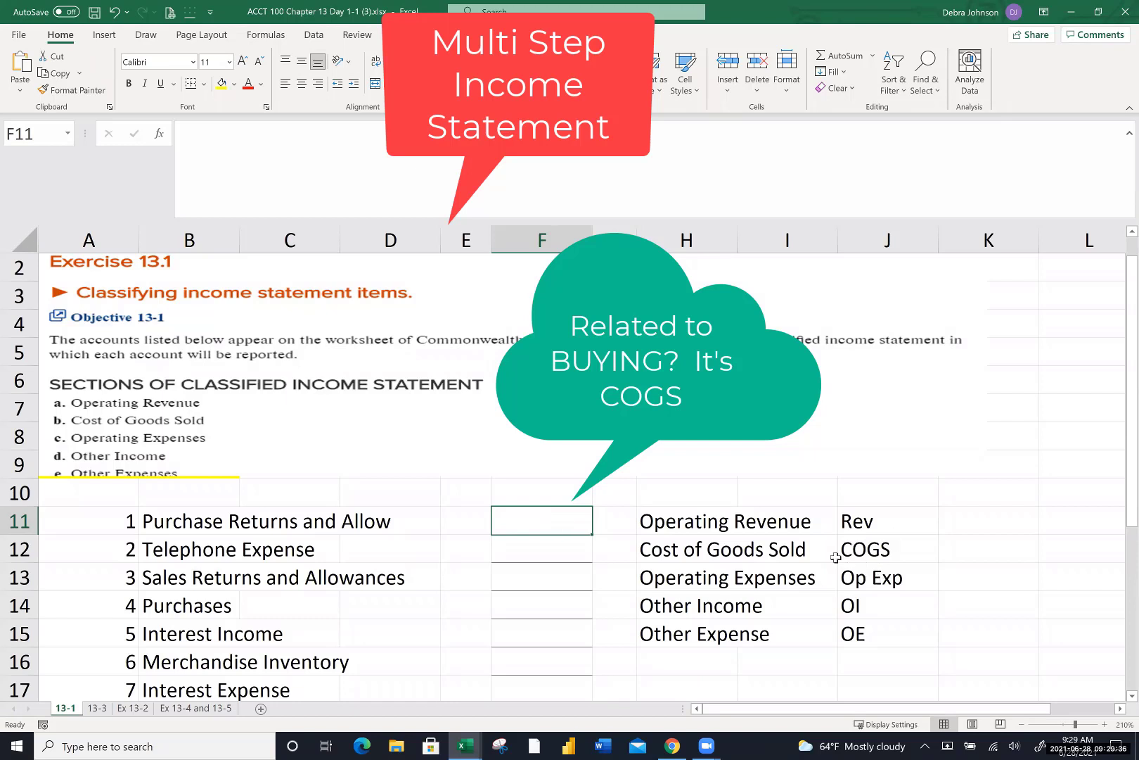
Classify Purchase Returns and Allow as COGS in F11
type("COGS")
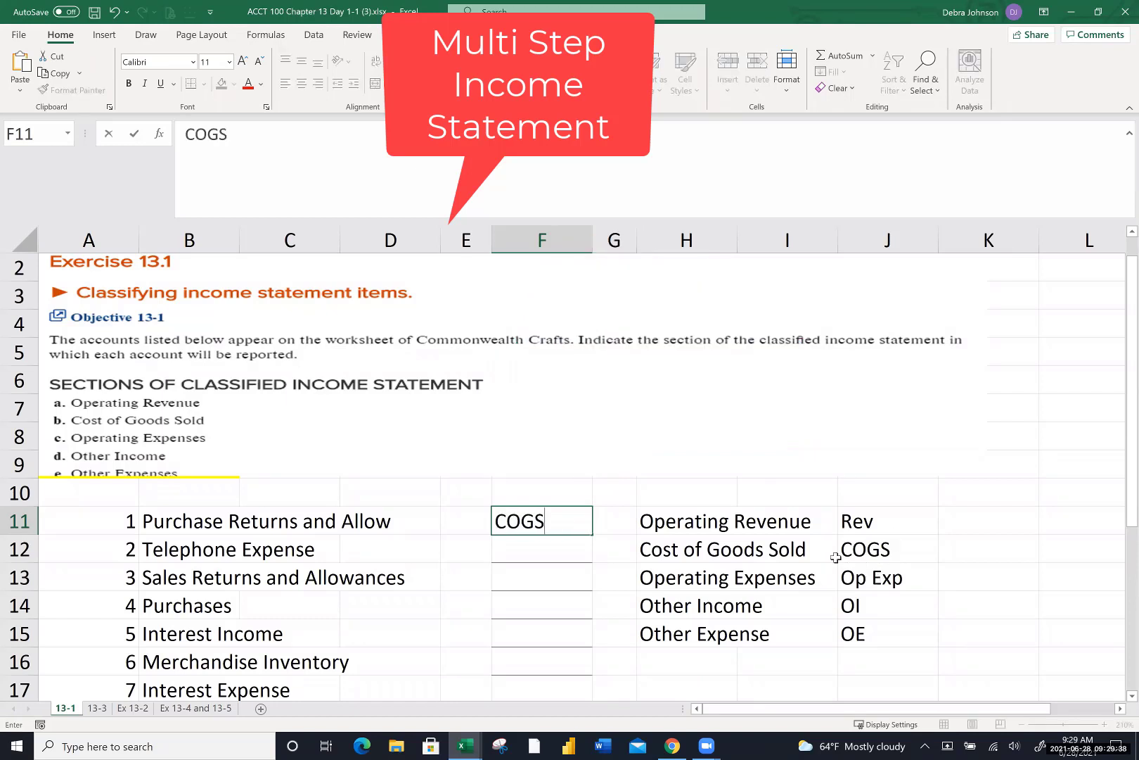
key("Return")
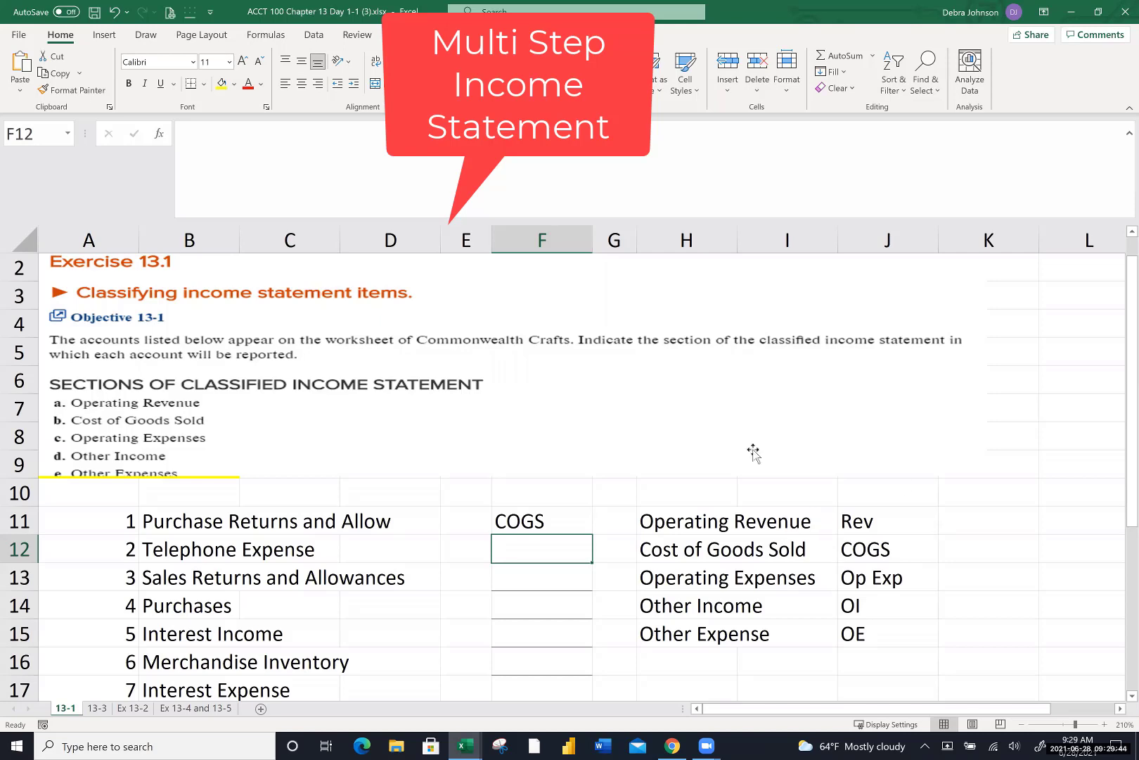
scroll(525, 523, "down", 1)
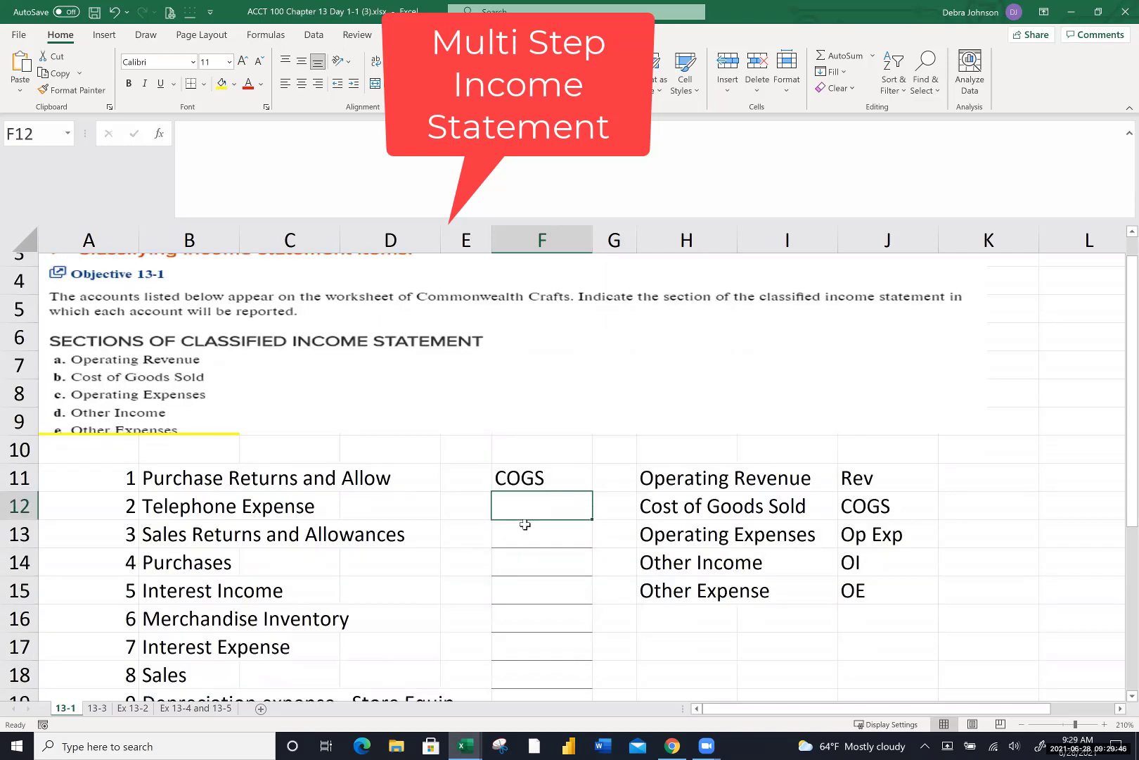
Fill the abbreviation cells Rev through OE (J11:J15) yellow
left_click(847, 466)
right_click(848, 468)
key("Escape")
left_click_drag(858, 460, 859, 585)
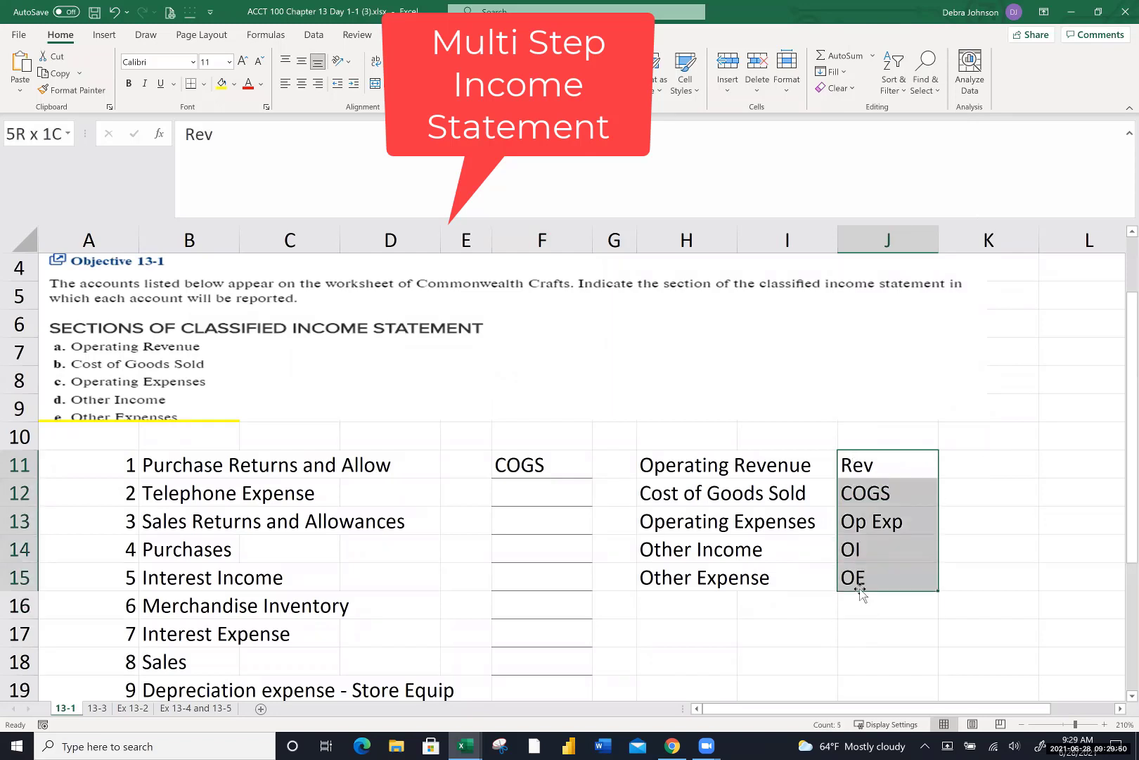
left_click(221, 83)
left_click(518, 495)
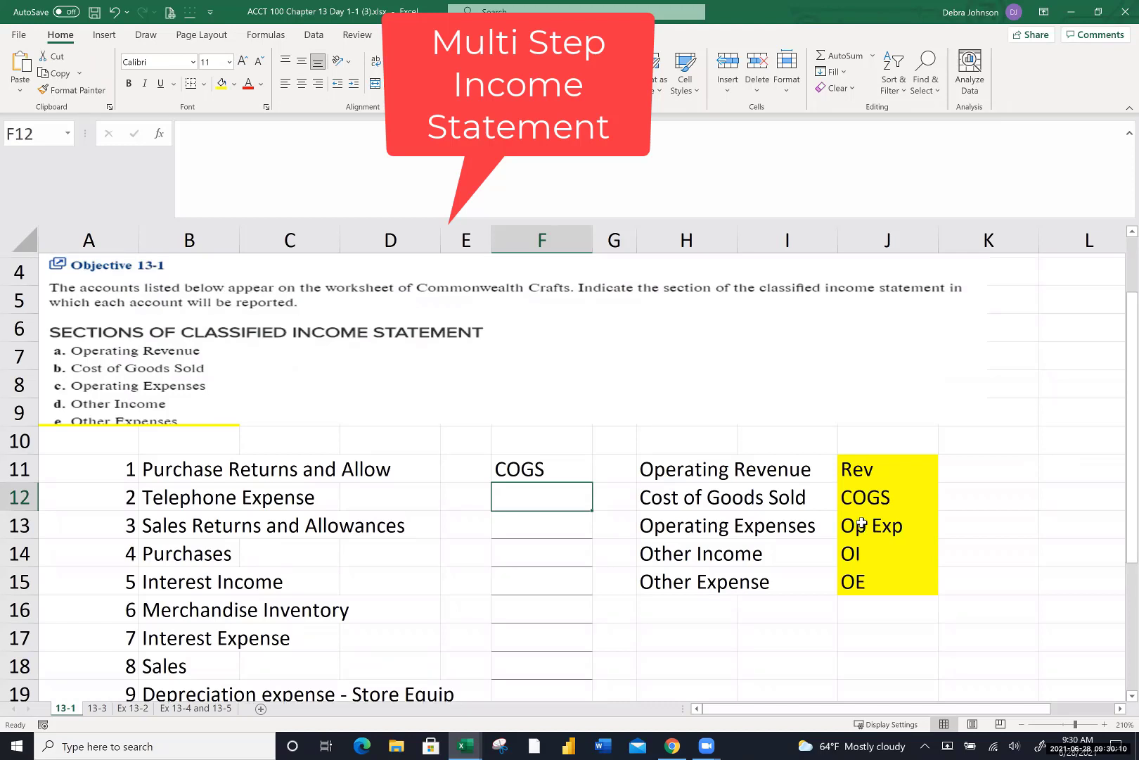
scroll(860, 522, "up", 1)
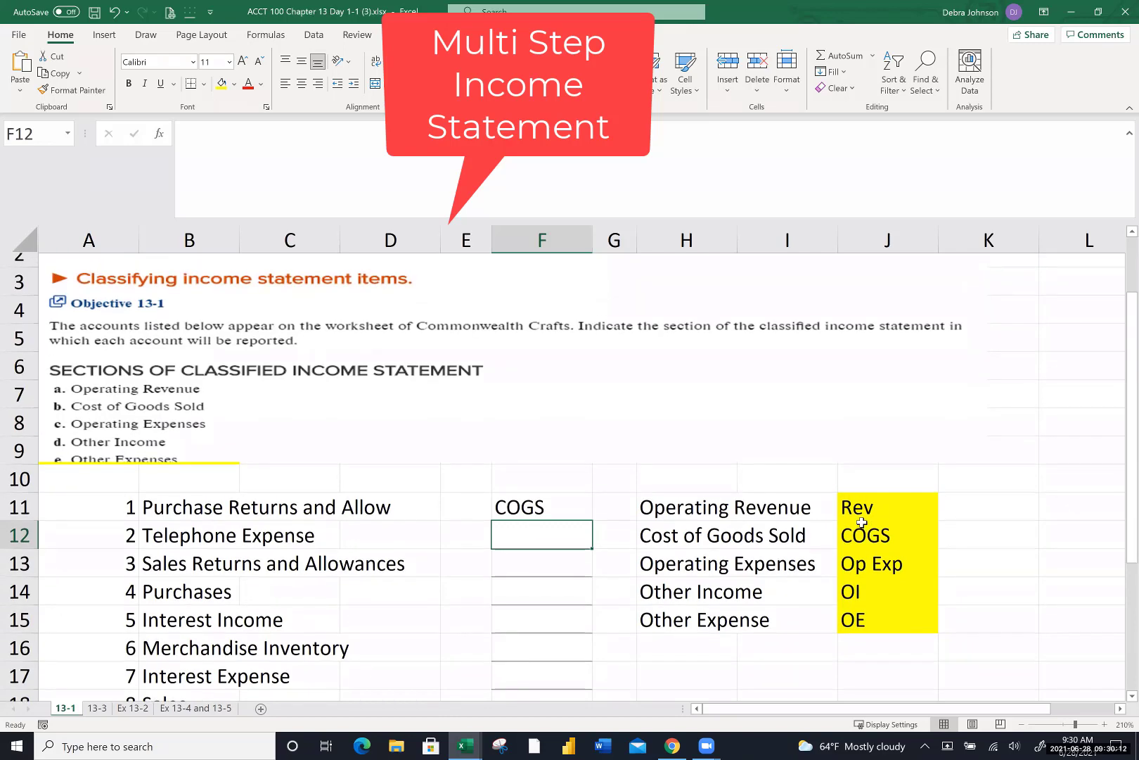
scroll(861, 522, "down", 1)
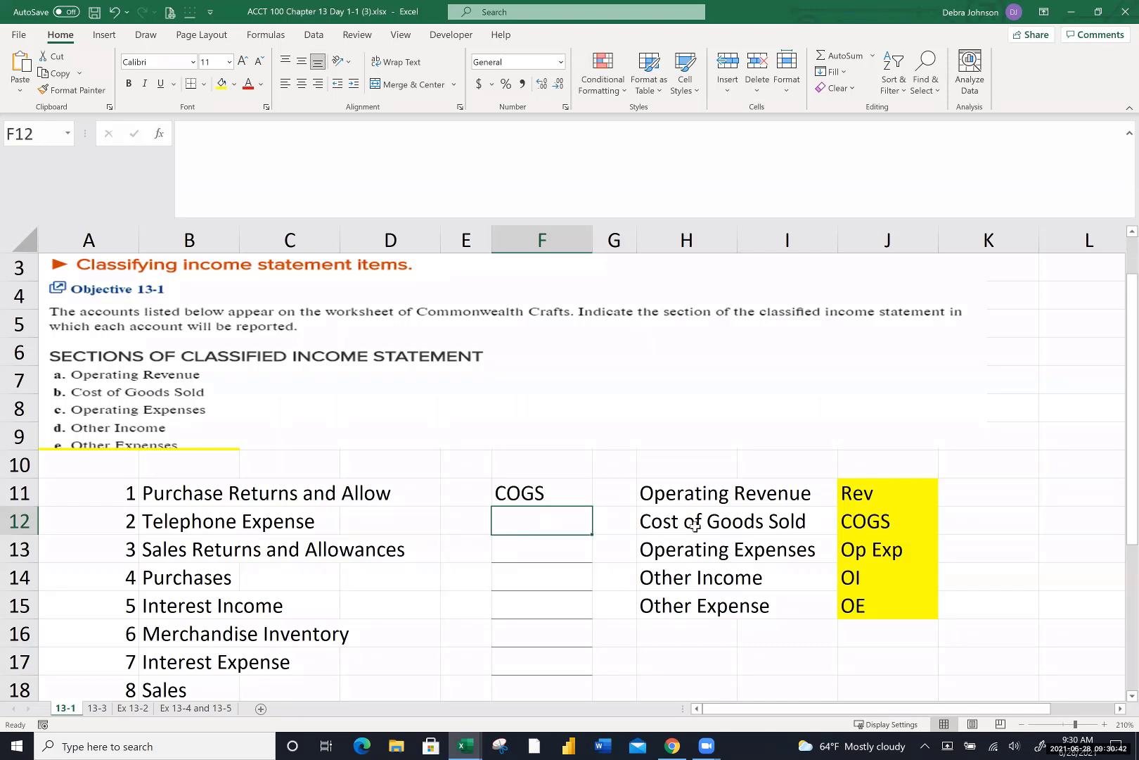
scroll(701, 670, "down", 2)
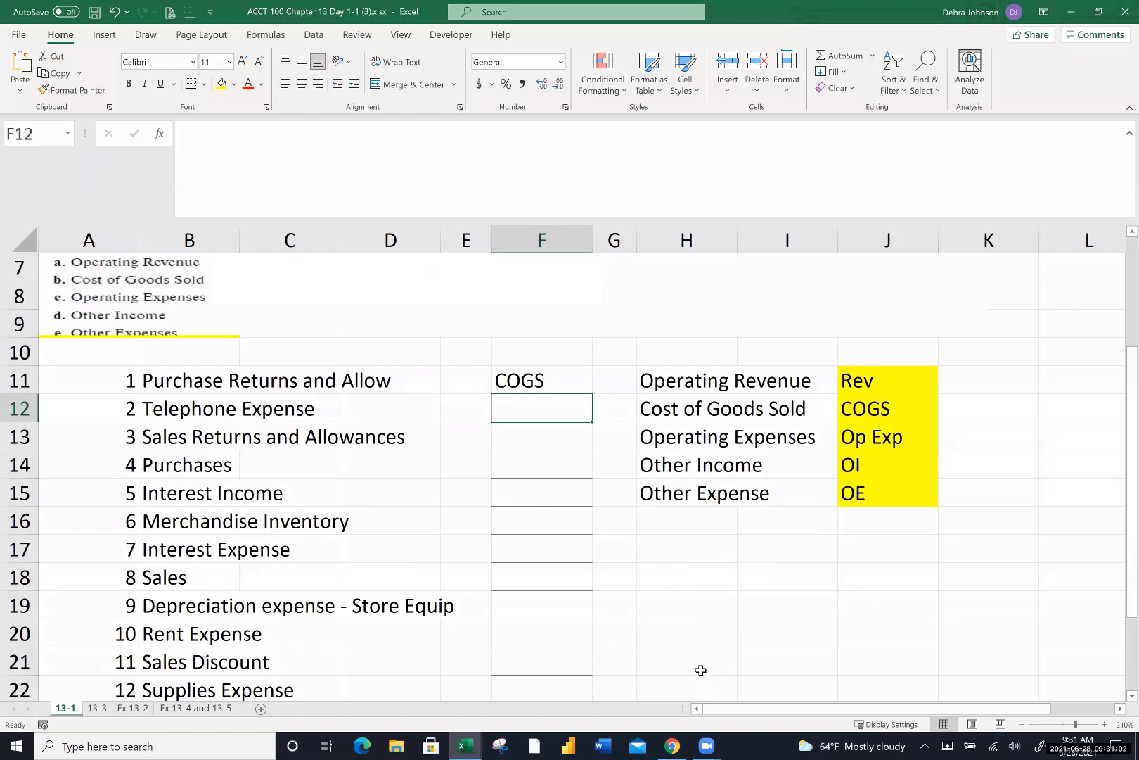
Classify Telephone Expense as Op Exp in F12 and Sales Returns and Allowances as Rev in F13
type("Op Exp")
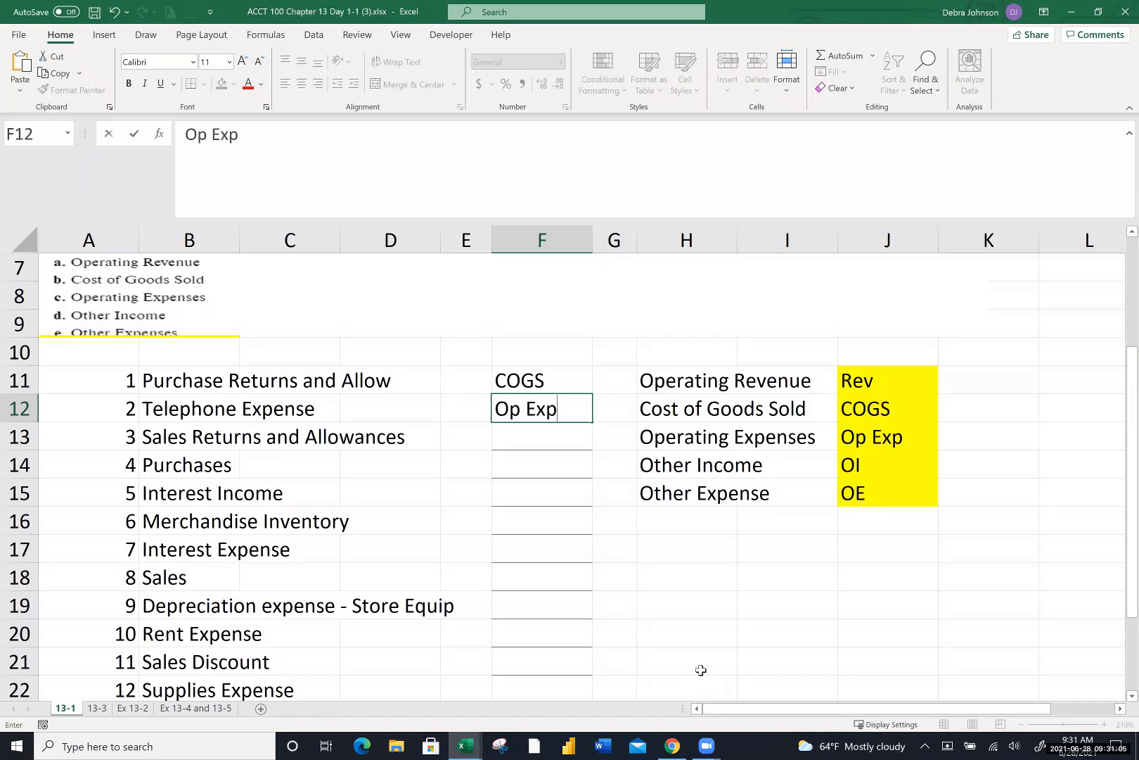
key("Return")
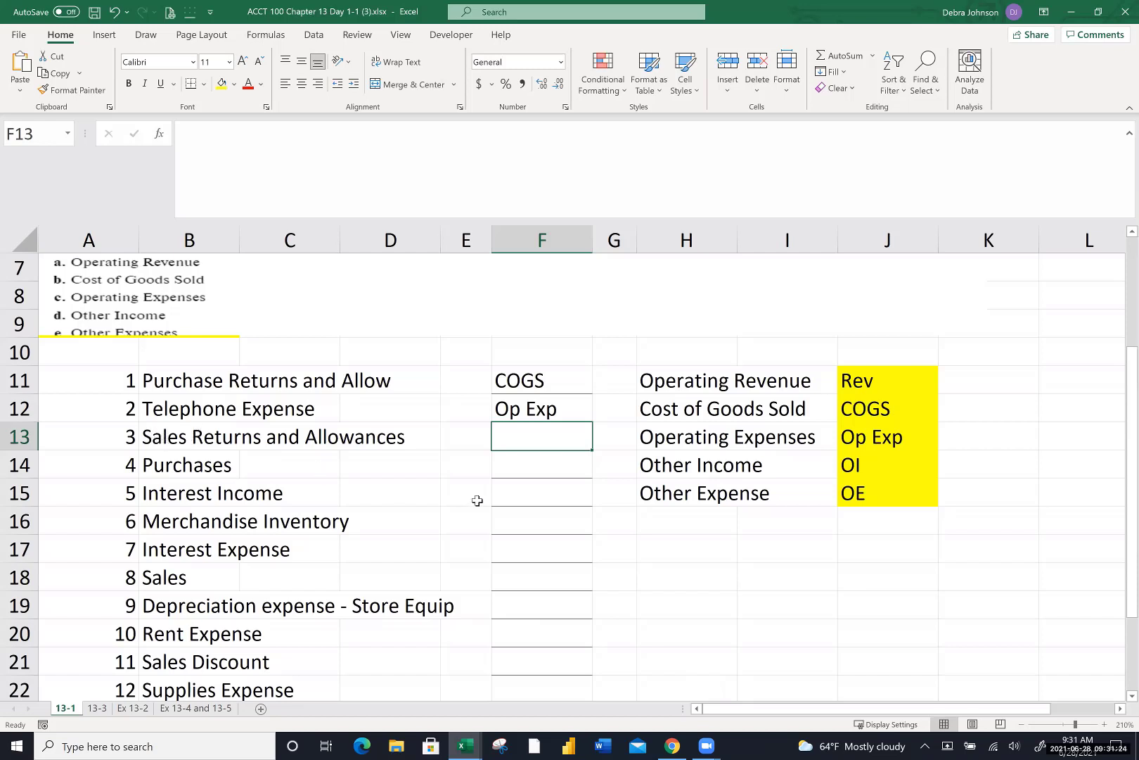
type("Rev")
key("Return")
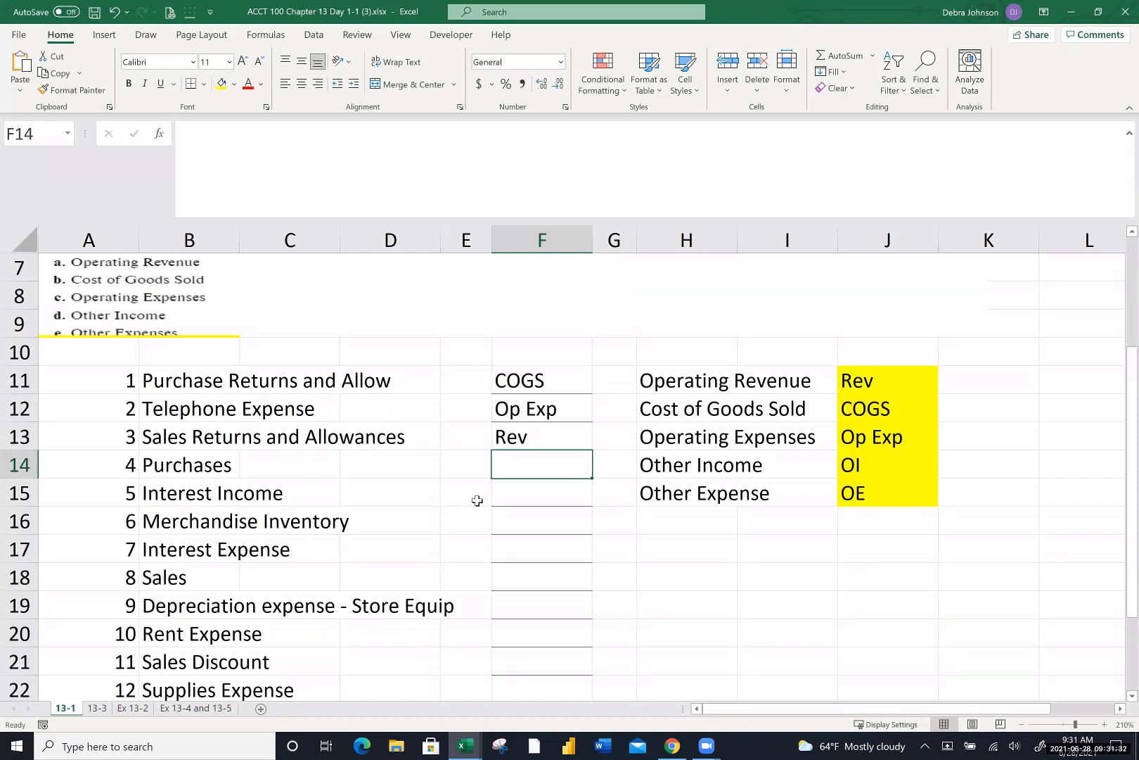
Enter COGS in F14 as the classification for Purchases
type("COGS")
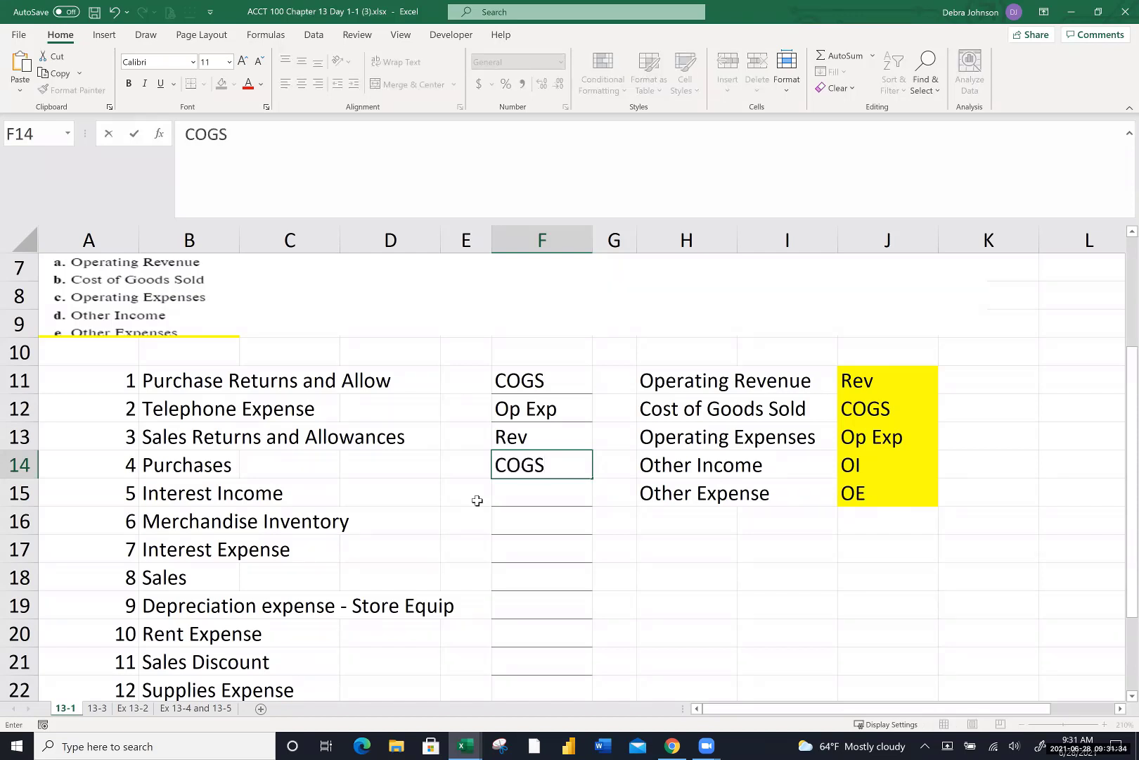
key("Return")
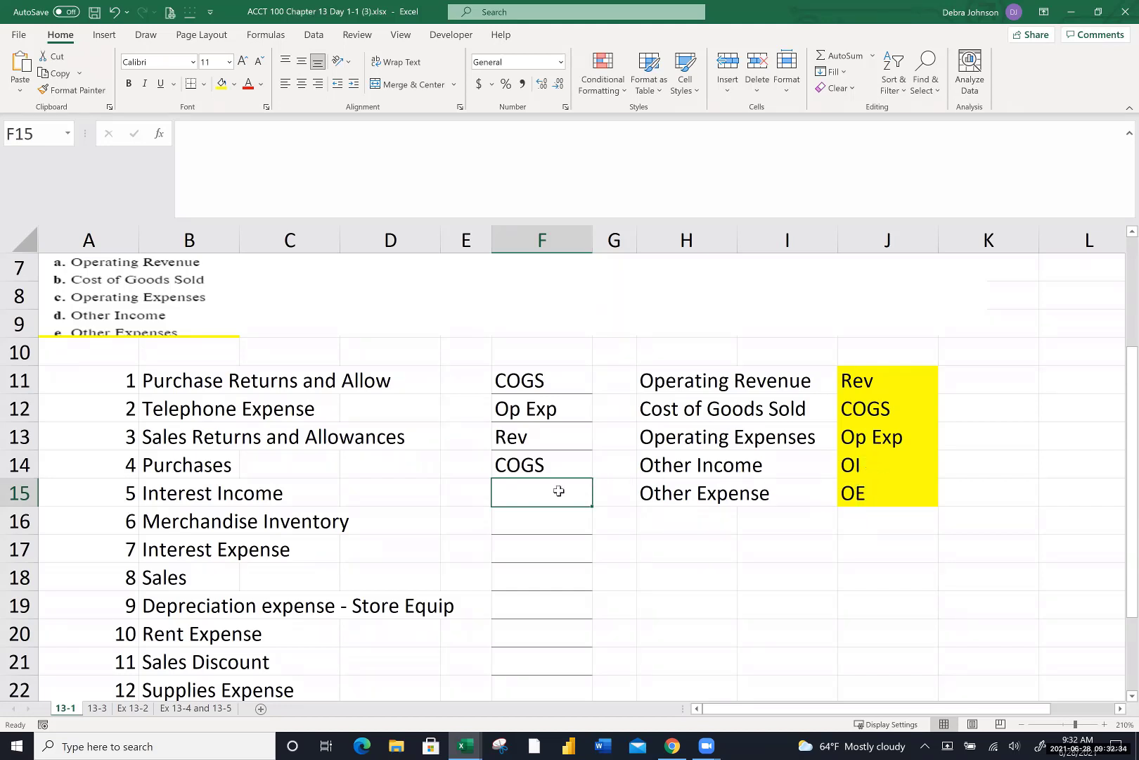
Classify Interest Income as OI and Merchandise Inventory as COGS (beg & end bal)
type("OI")
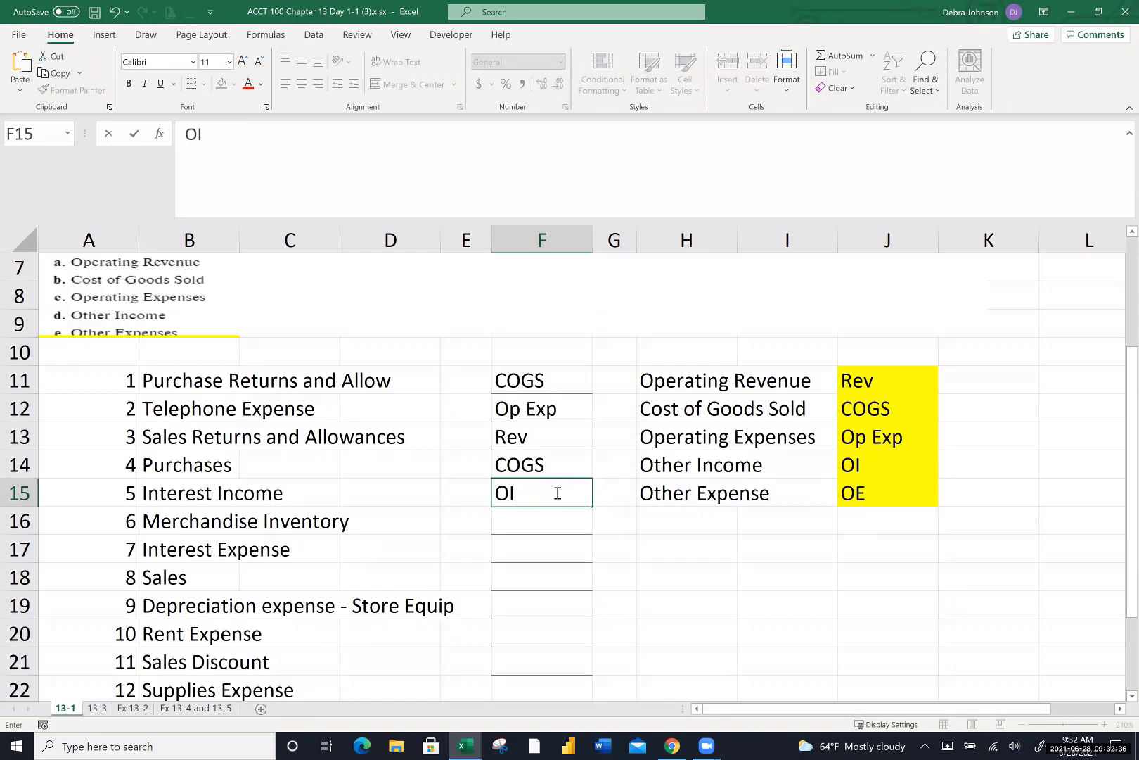
key("Return")
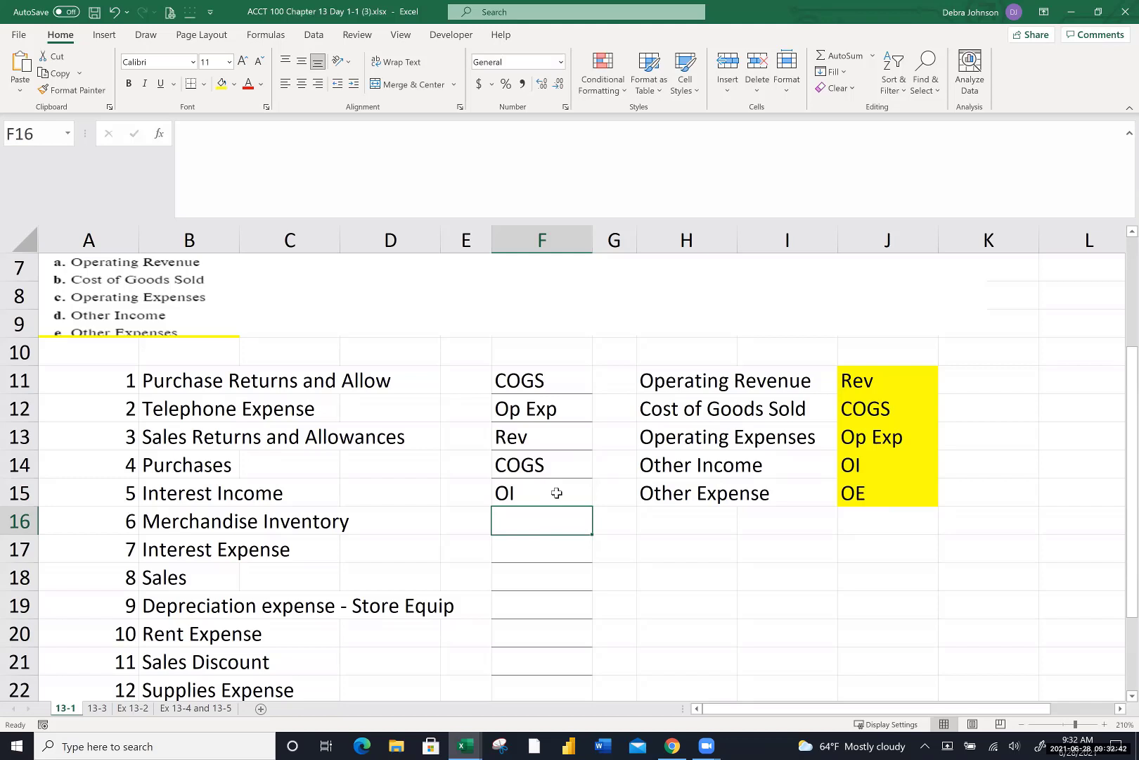
type("COGS ")
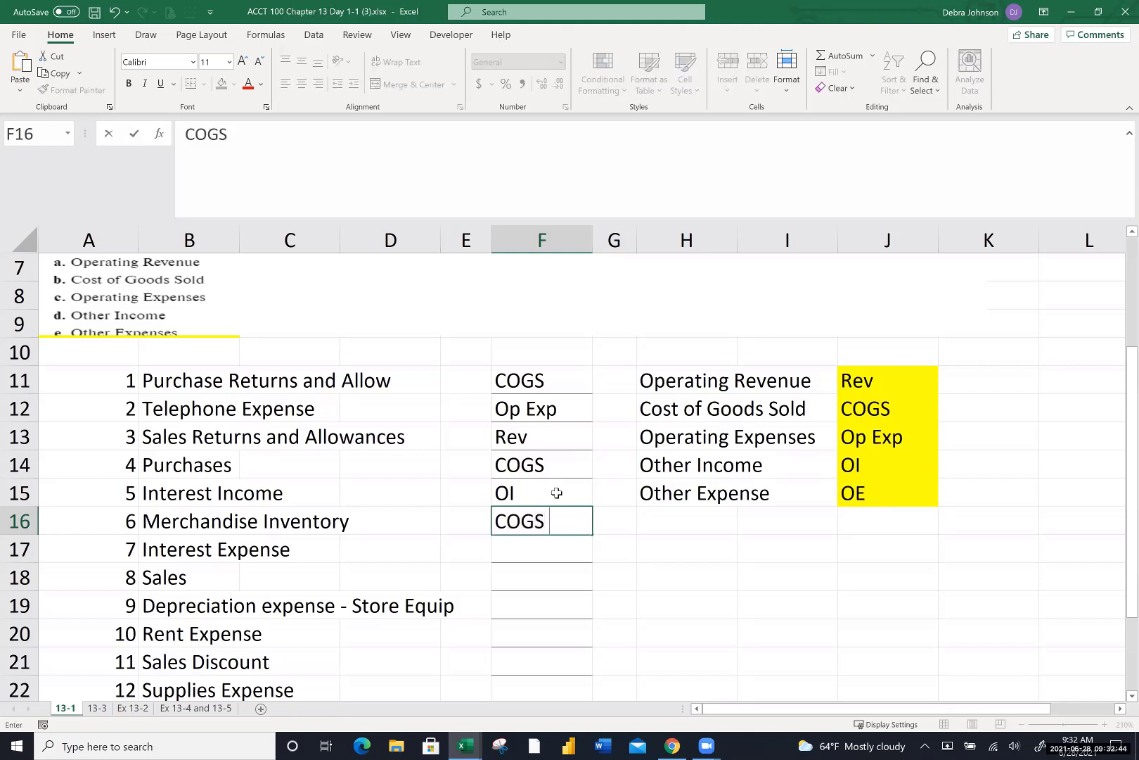
type("(beg")
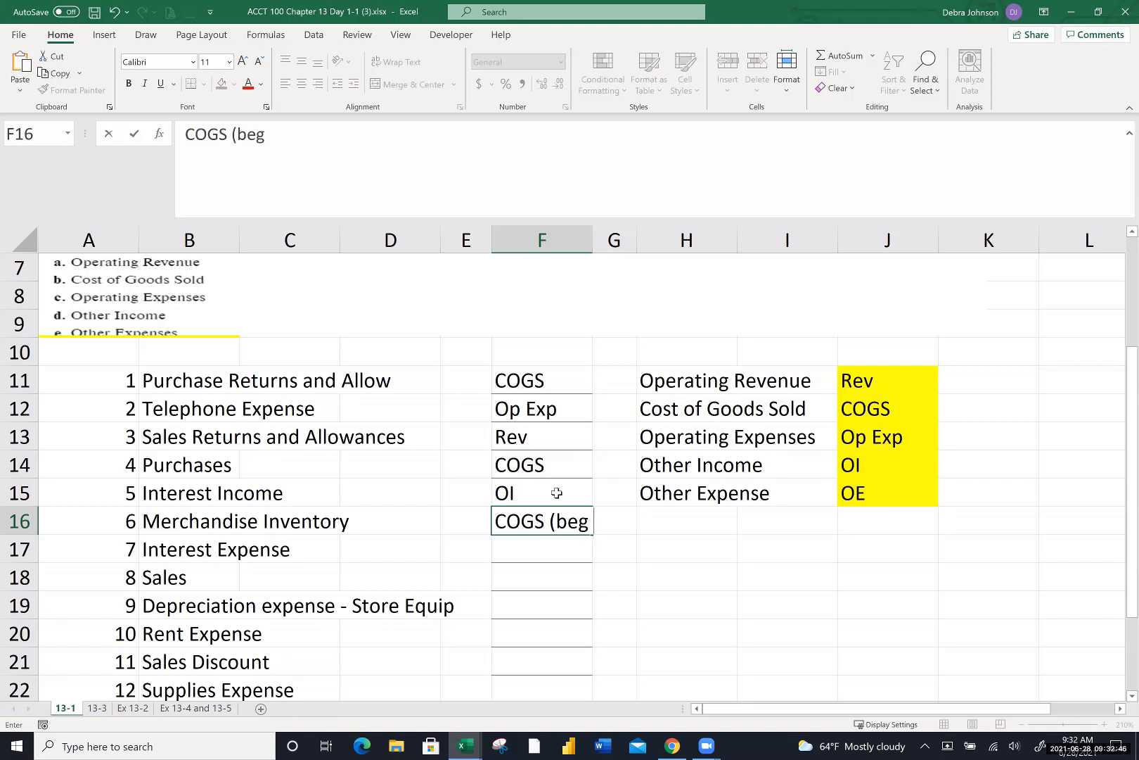
type(" & end bal)")
key("ctrl+Return")
key("Return")
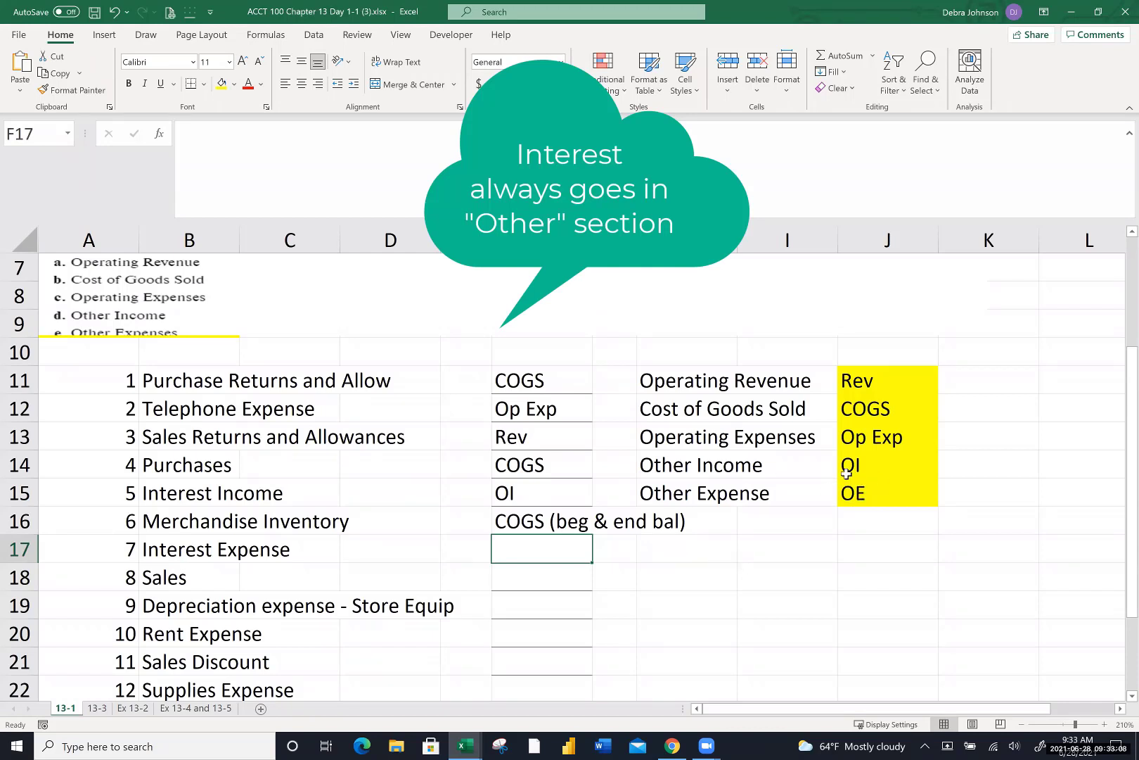
Classify Interest Expense as OE, Sales as Rev, and Depreciation expense - Store Equip as Op Exp
type("OE")
key("Return")
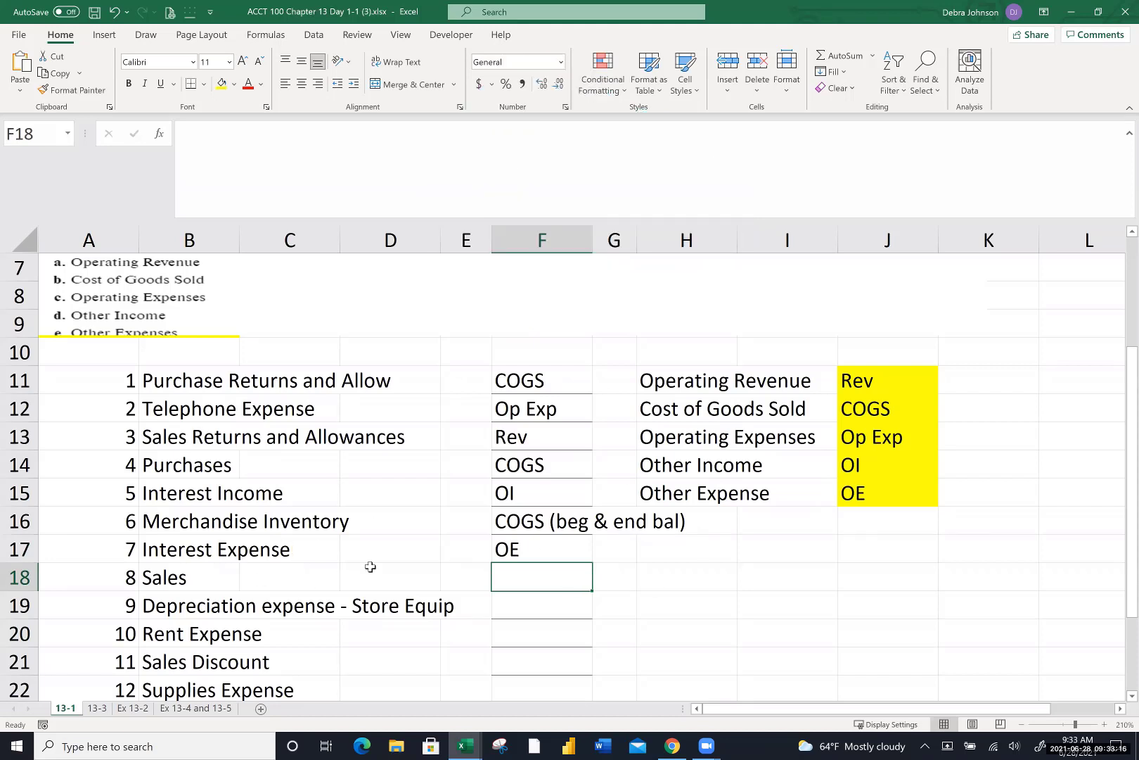
type("Rev")
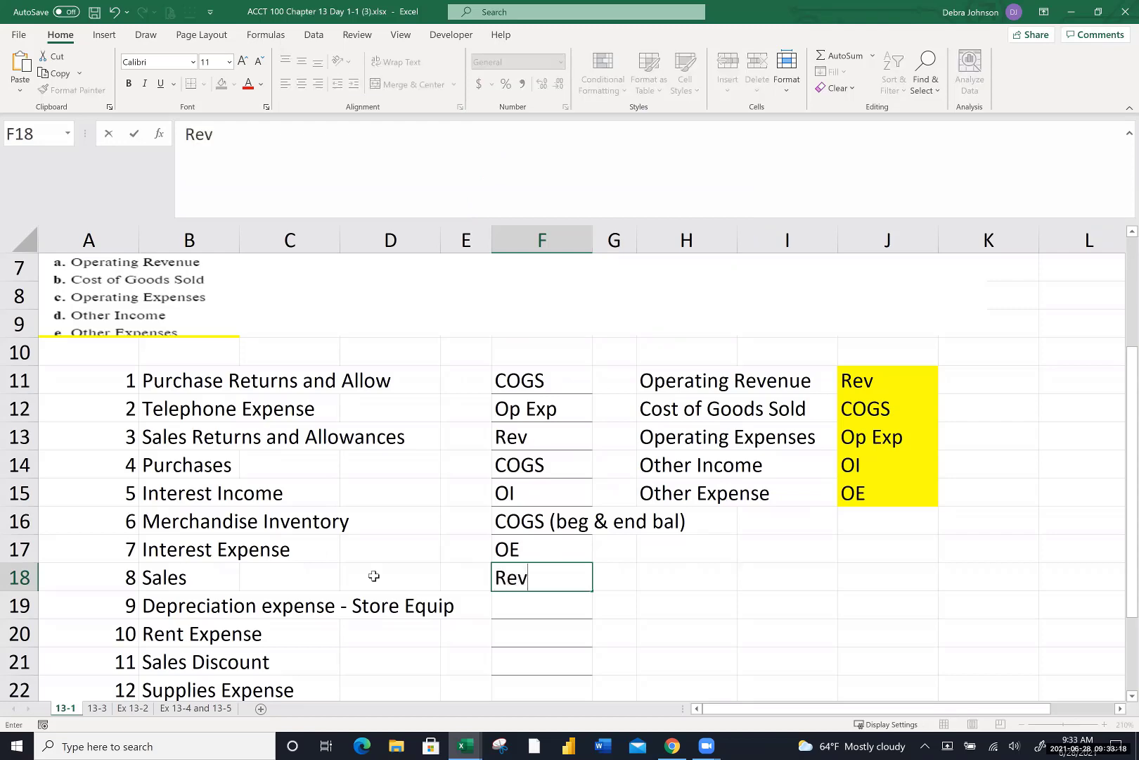
key("Return")
scroll(374, 576, "down", 2)
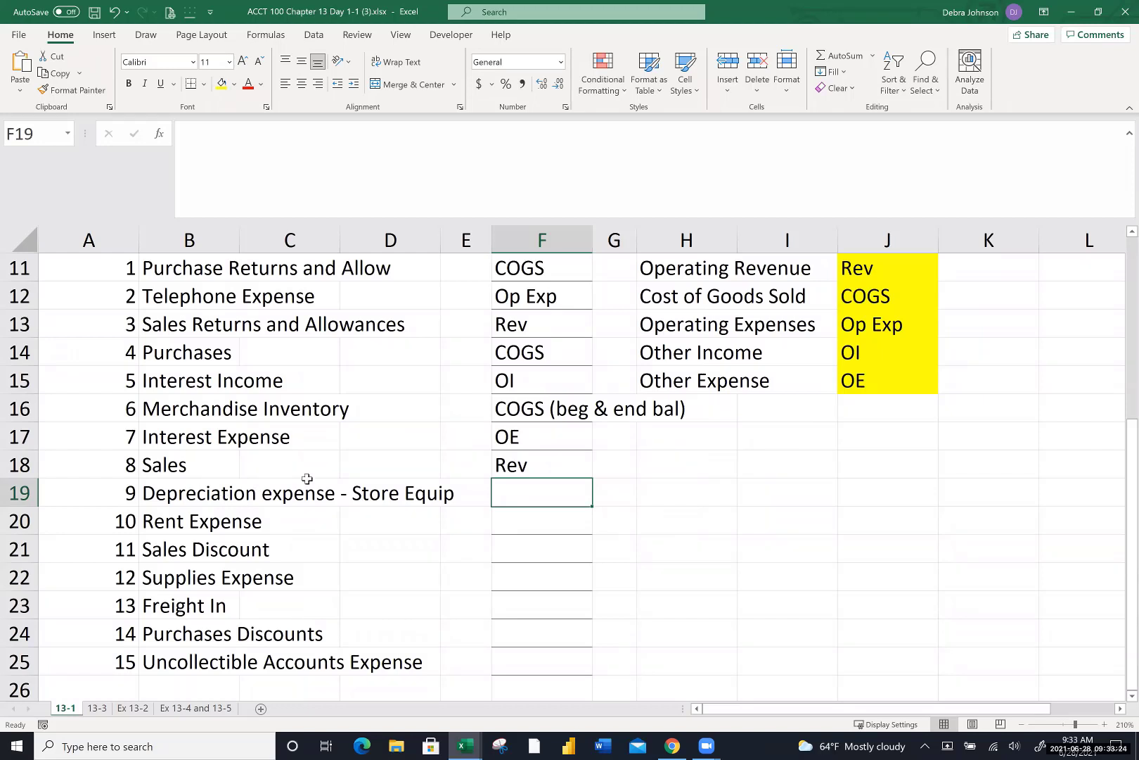
type("Op Exp")
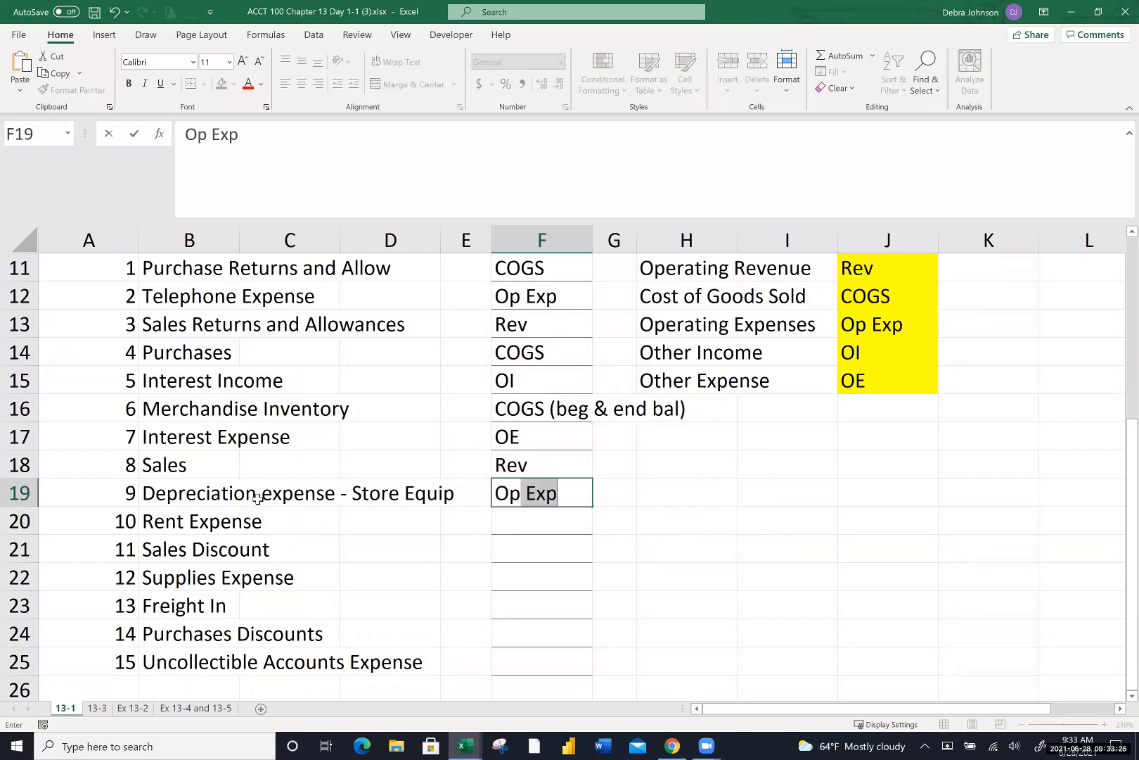
key("Return")
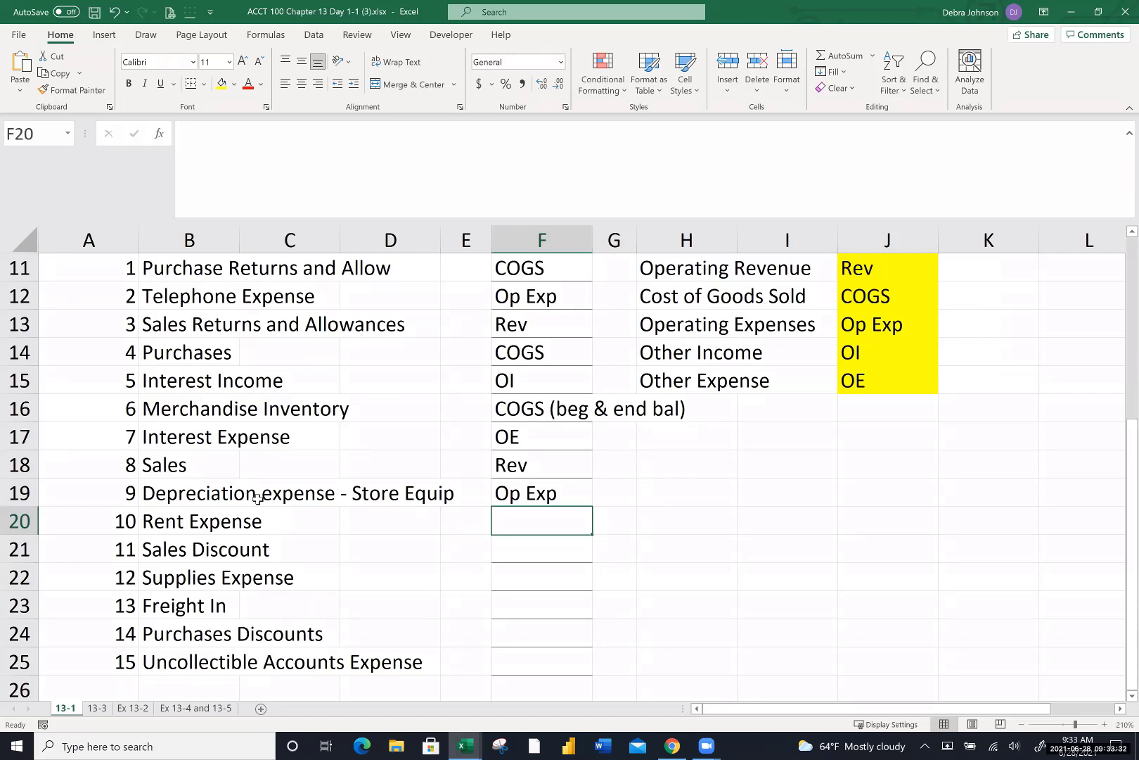
left_click(609, 492)
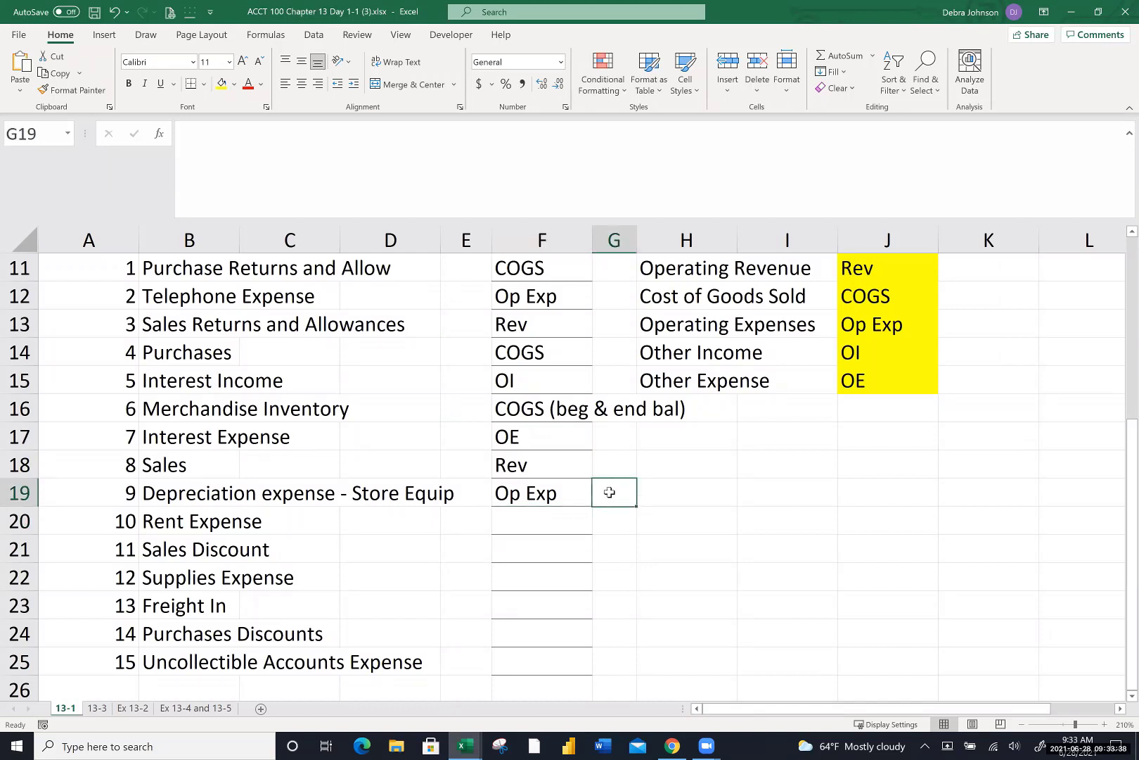
Circle 'Store' in row 19 in ink, handwrite 'Selling Exp' beside G19, and undo the red ring
mouse_move(391, 448)
left_mouse_down()
mouse_move(281, 506)
mouse_move(509, 492)
mouse_move(337, 454)
left_mouse_up()
mouse_move(384, 477)
left_mouse_down()
mouse_move(344, 496)
mouse_move(398, 485)
left_mouse_up()
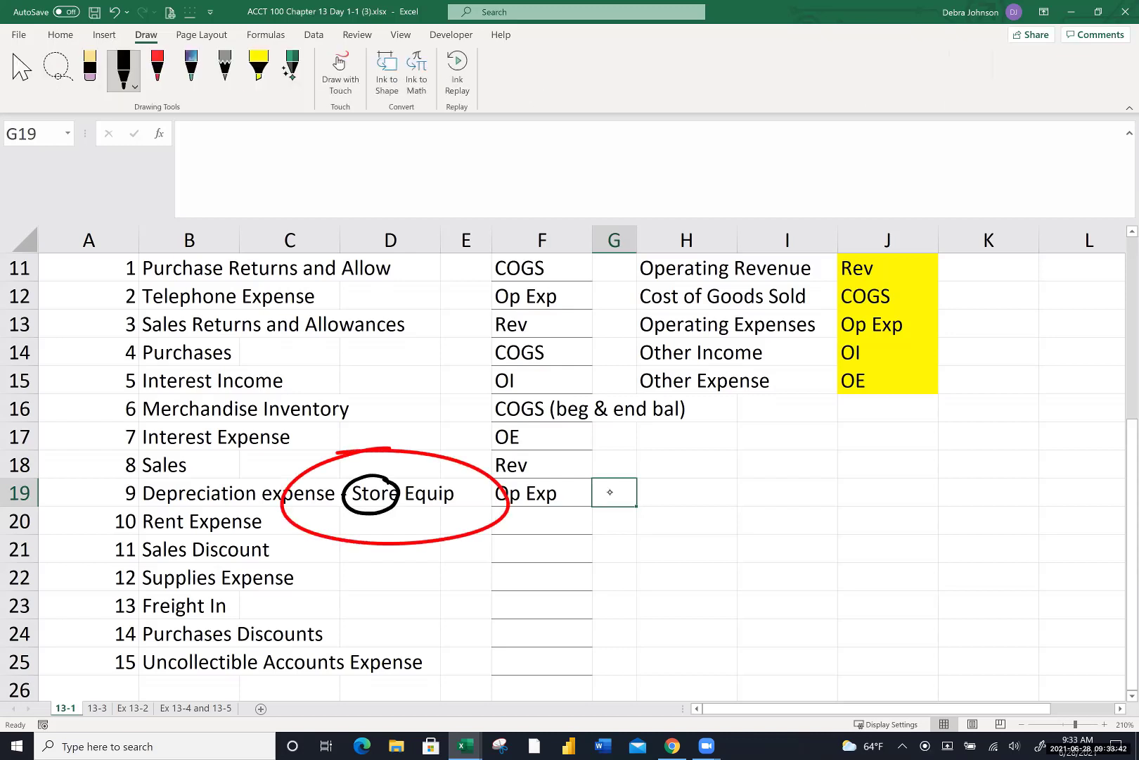
mouse_move(625, 485)
left_mouse_down()
mouse_move(609, 503)
mouse_move(650, 506)
left_mouse_up()
mouse_move(663, 480)
left_mouse_down()
mouse_move(661, 507)
mouse_move(717, 516)
mouse_move(705, 538)
left_mouse_up()
left_click(671, 500)
mouse_move(735, 482)
left_mouse_down()
mouse_move(758, 505)
mouse_move(752, 484)
left_mouse_up()
mouse_move(758, 491)
left_mouse_down()
mouse_move(777, 509)
mouse_move(756, 509)
left_mouse_up()
mouse_move(775, 492)
left_mouse_down()
mouse_move(778, 536)
mouse_move(777, 517)
left_mouse_up()
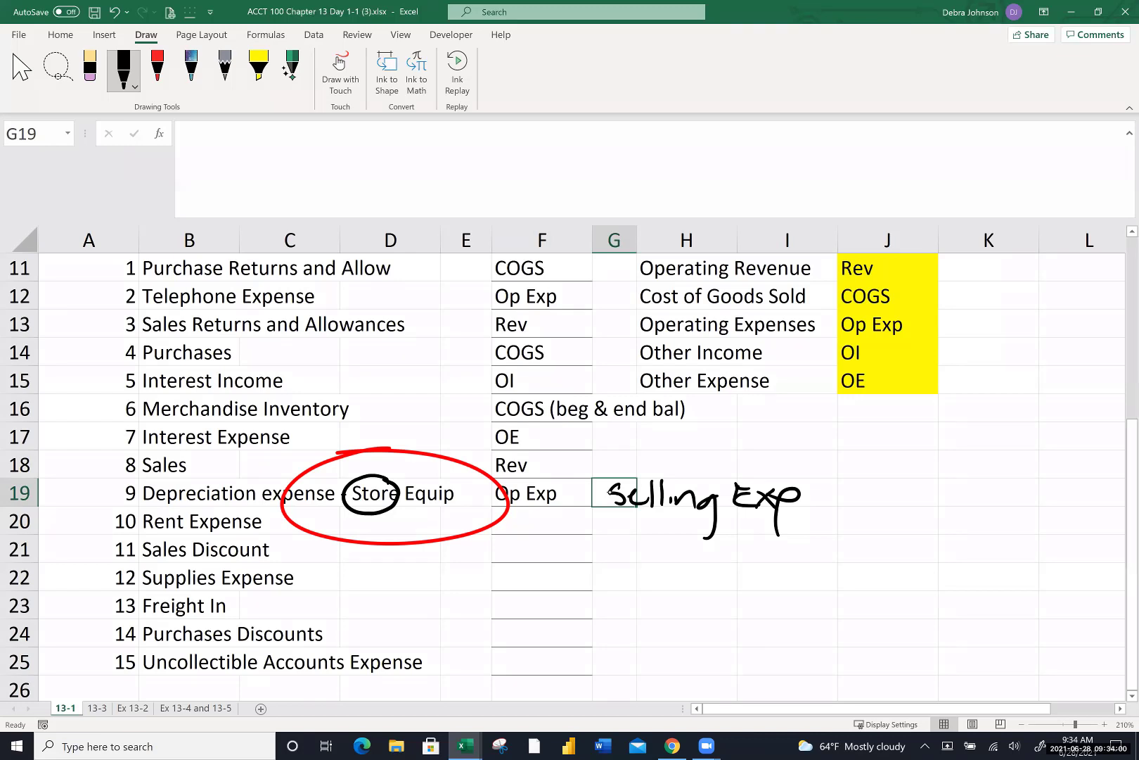
key("ctrl+z")
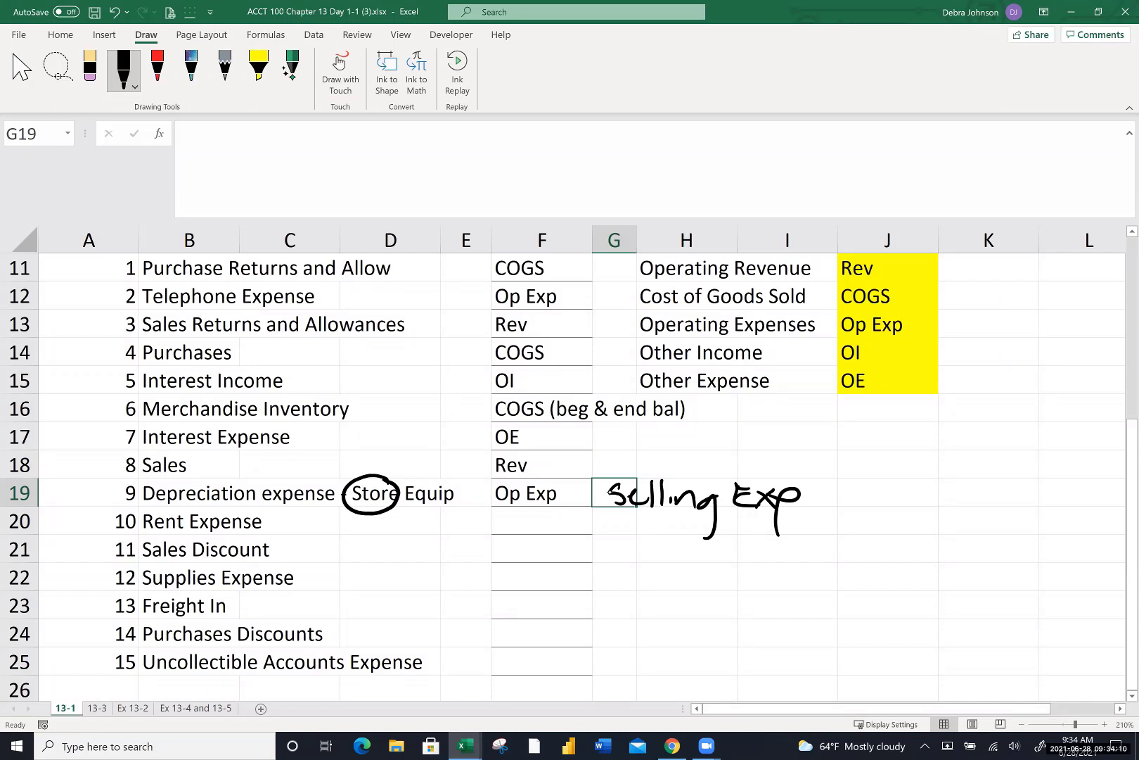
Classify Rent Expense as Op Exp, Sales Discount as Rev, and Supplies Expense as Op Exp
left_click(533, 522)
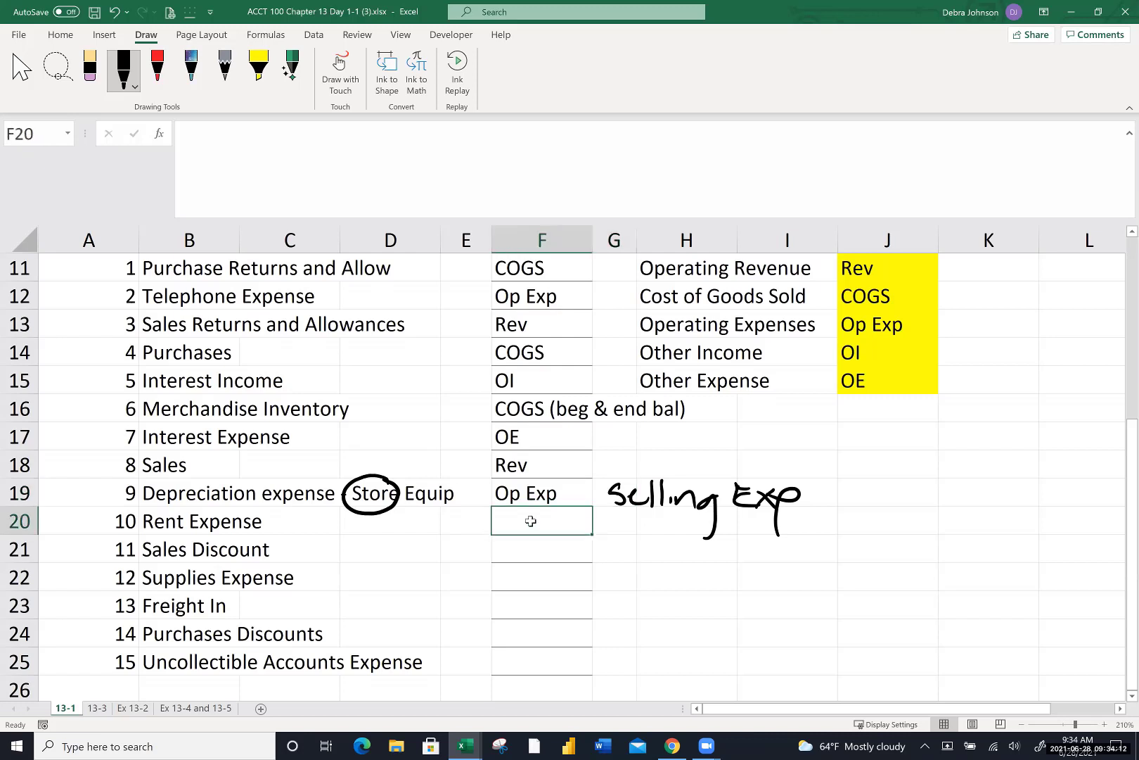
type("Op Exp")
key("Return")
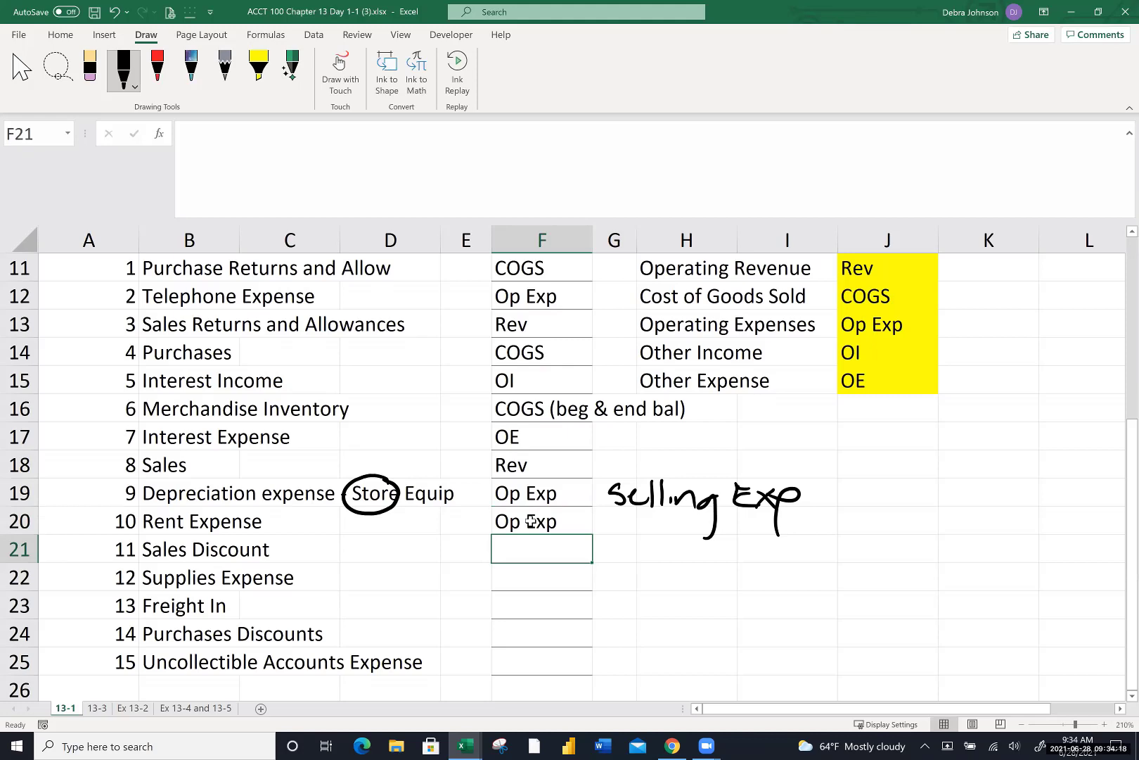
scroll(531, 521, "up", 1)
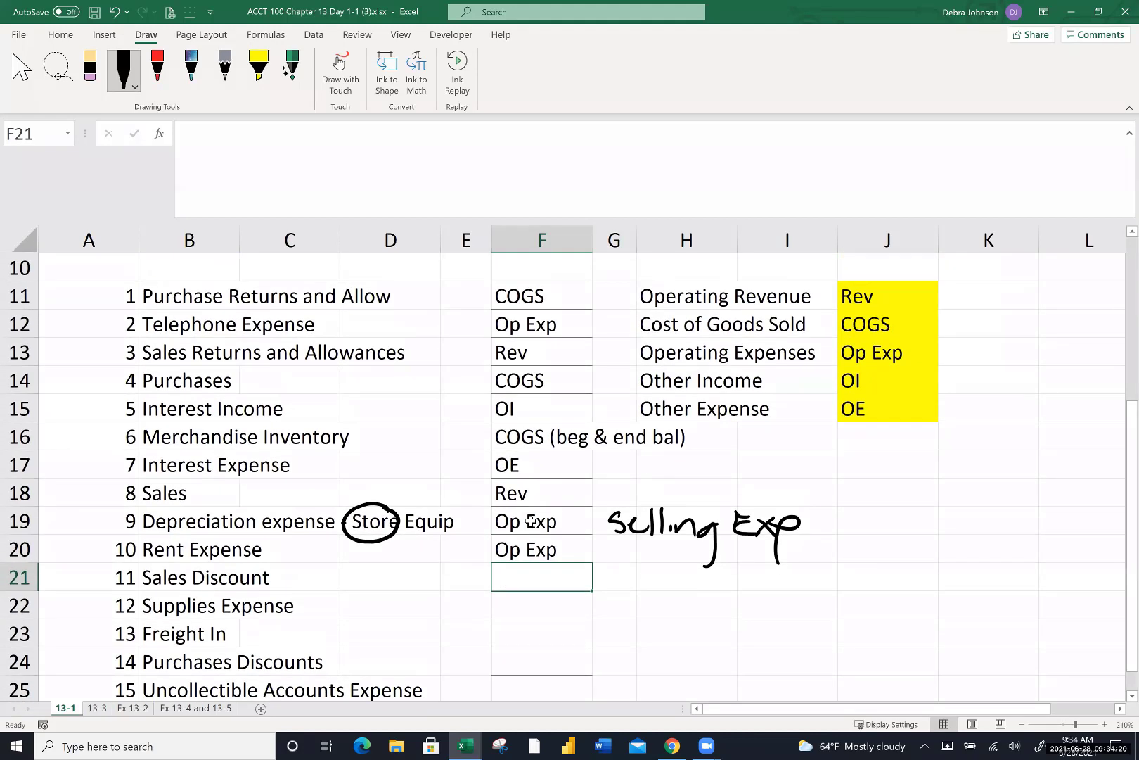
type("Rev")
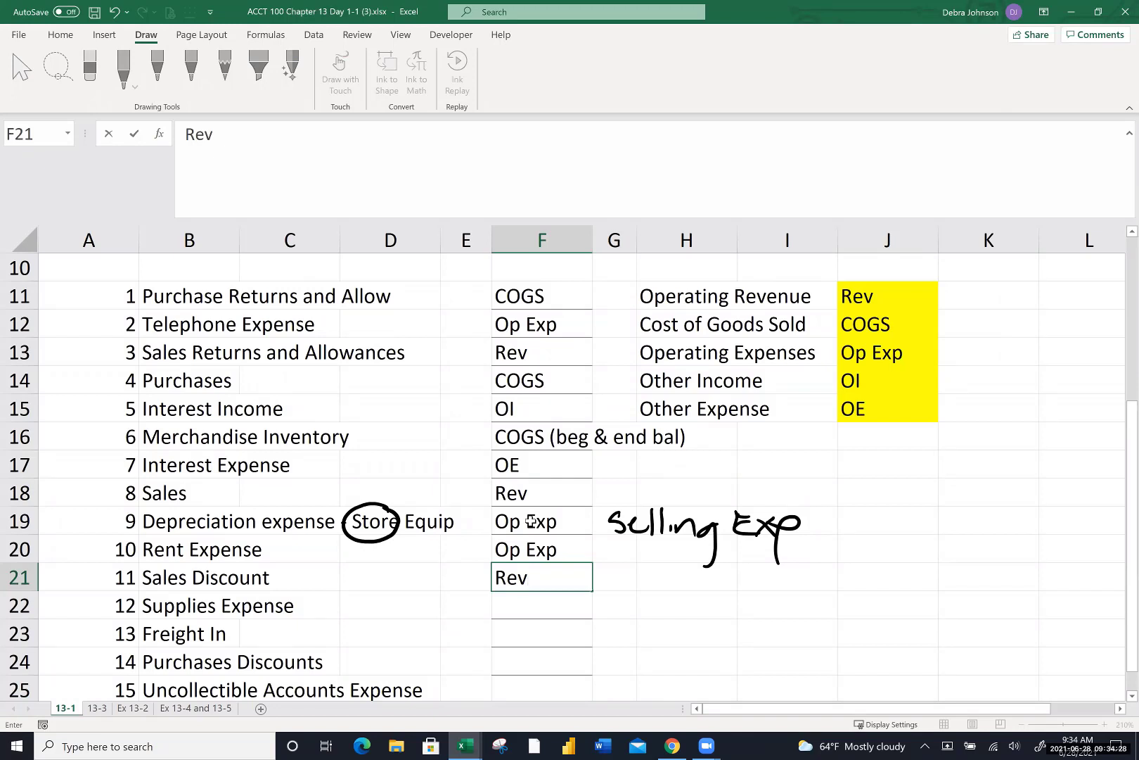
key("Return")
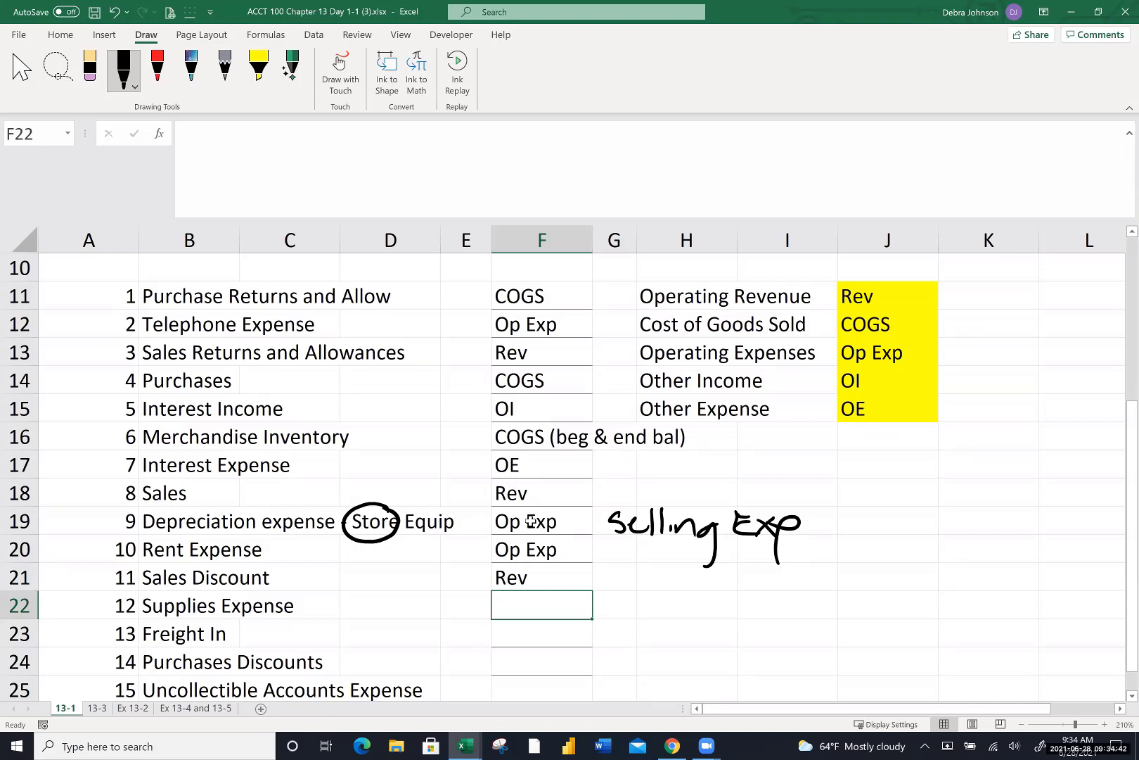
type("Op Exp")
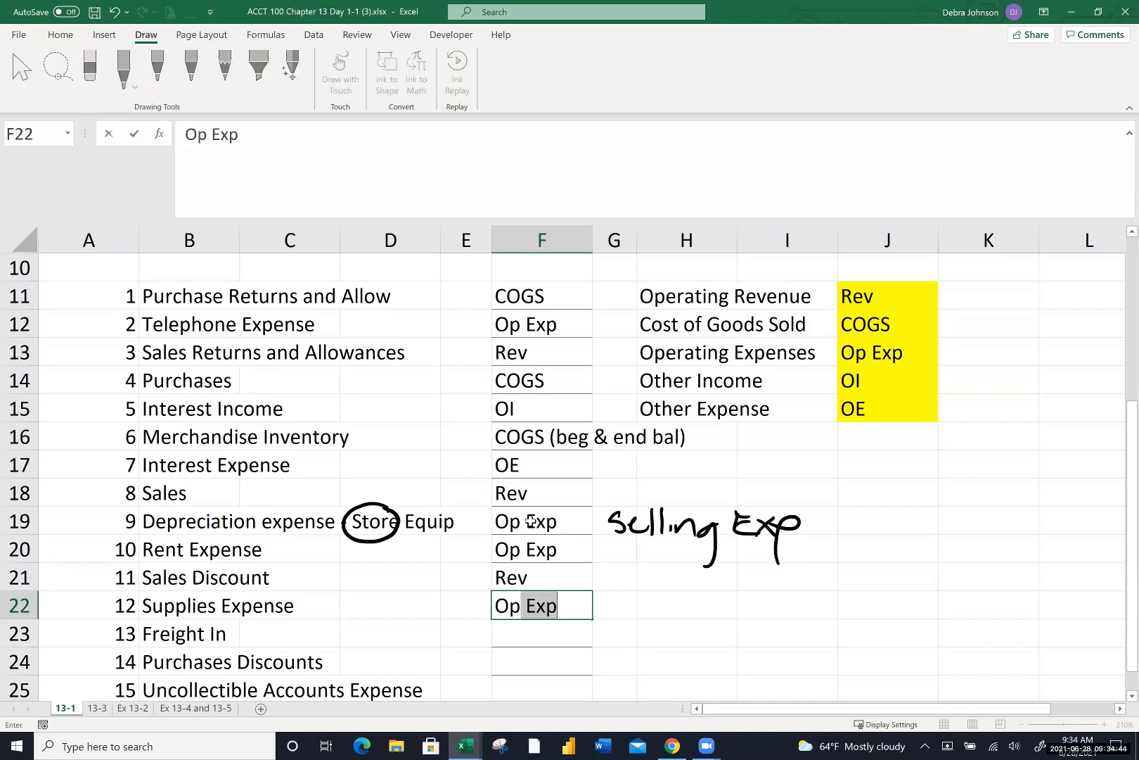
key("Return")
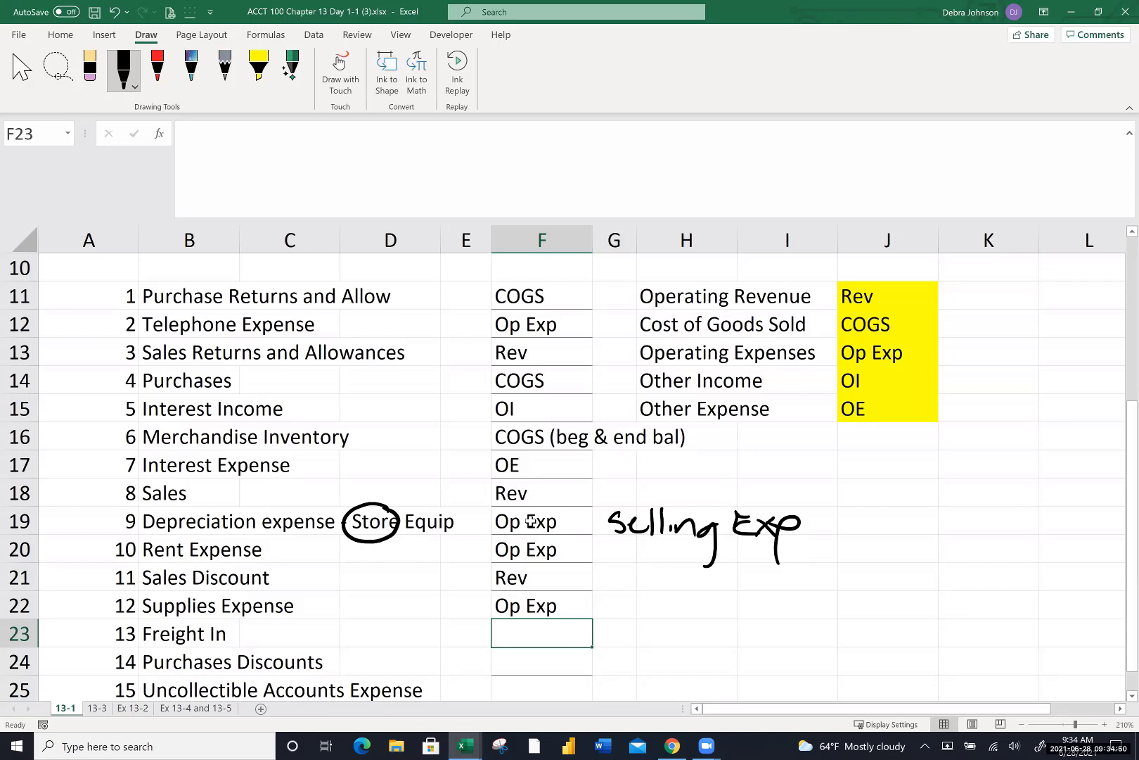
left_click(123, 633)
Fill the Freight In row A23:F23 yellow and classify Freight In as COGS
left_click_drag(156, 634, 555, 633)
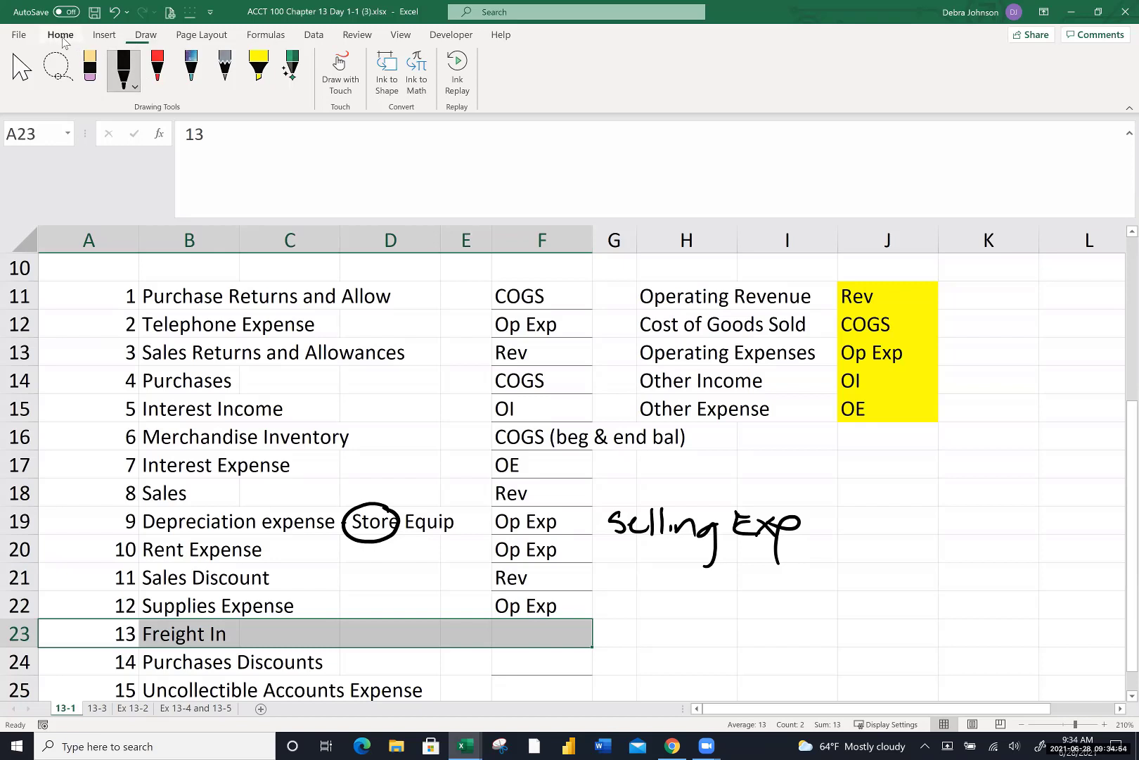
left_click(62, 37)
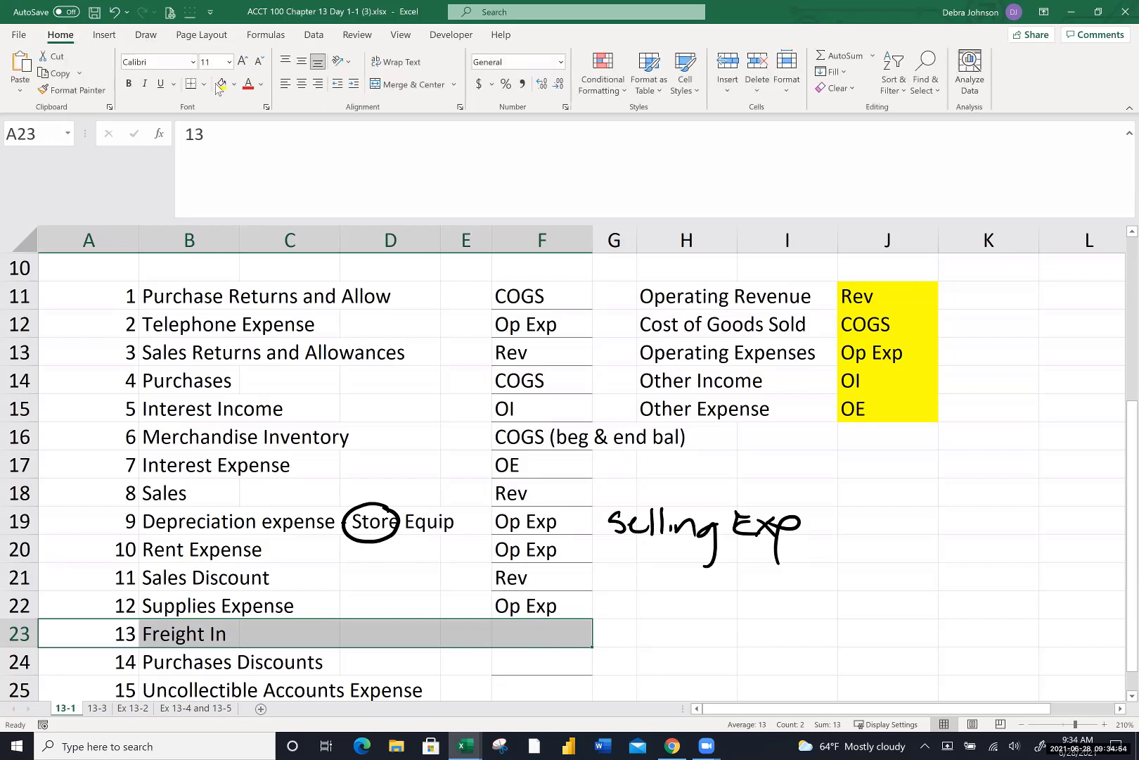
left_click(536, 633)
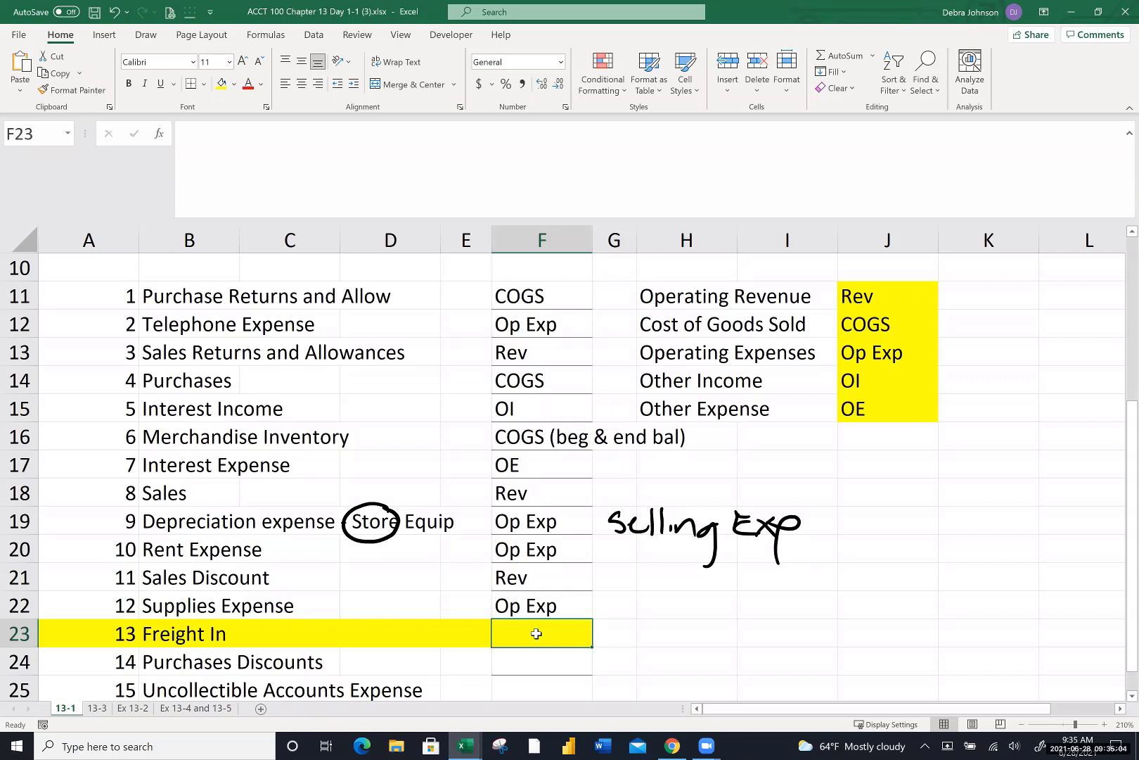
type("COGS")
key("Return")
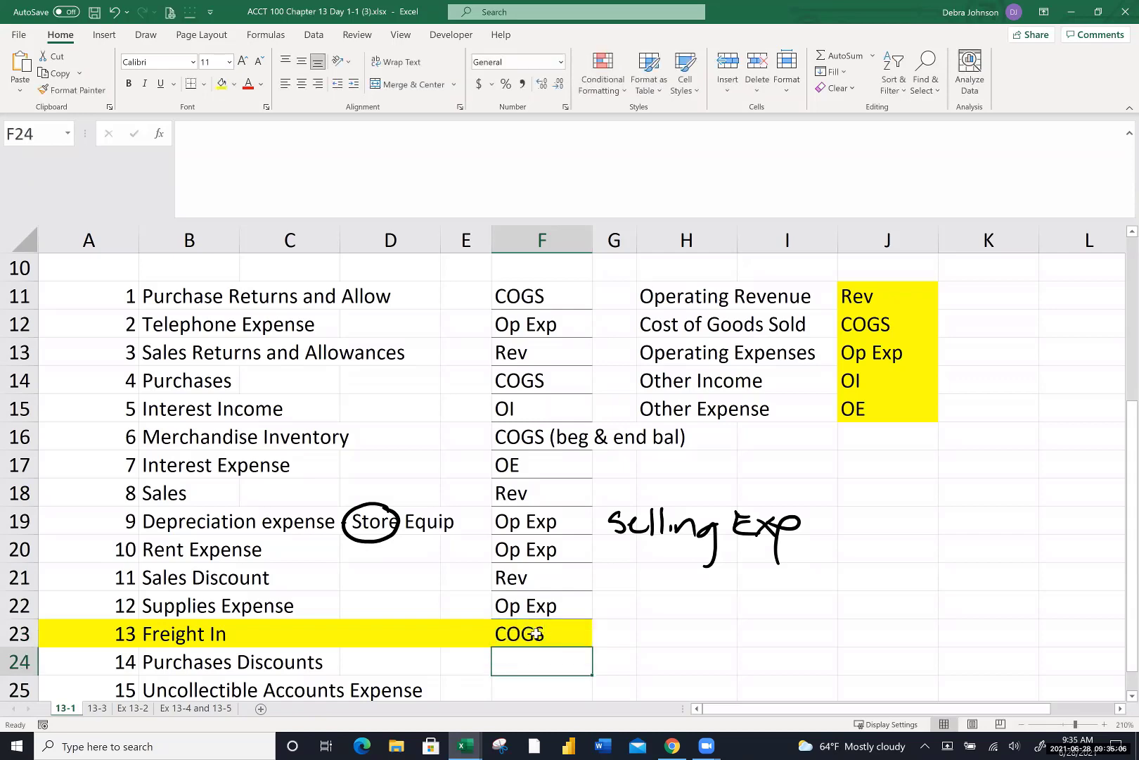
Classify Purchases Discounts as COGS and Uncollectible Accounts Expense as Op Exp
scroll(536, 633, "down", 2)
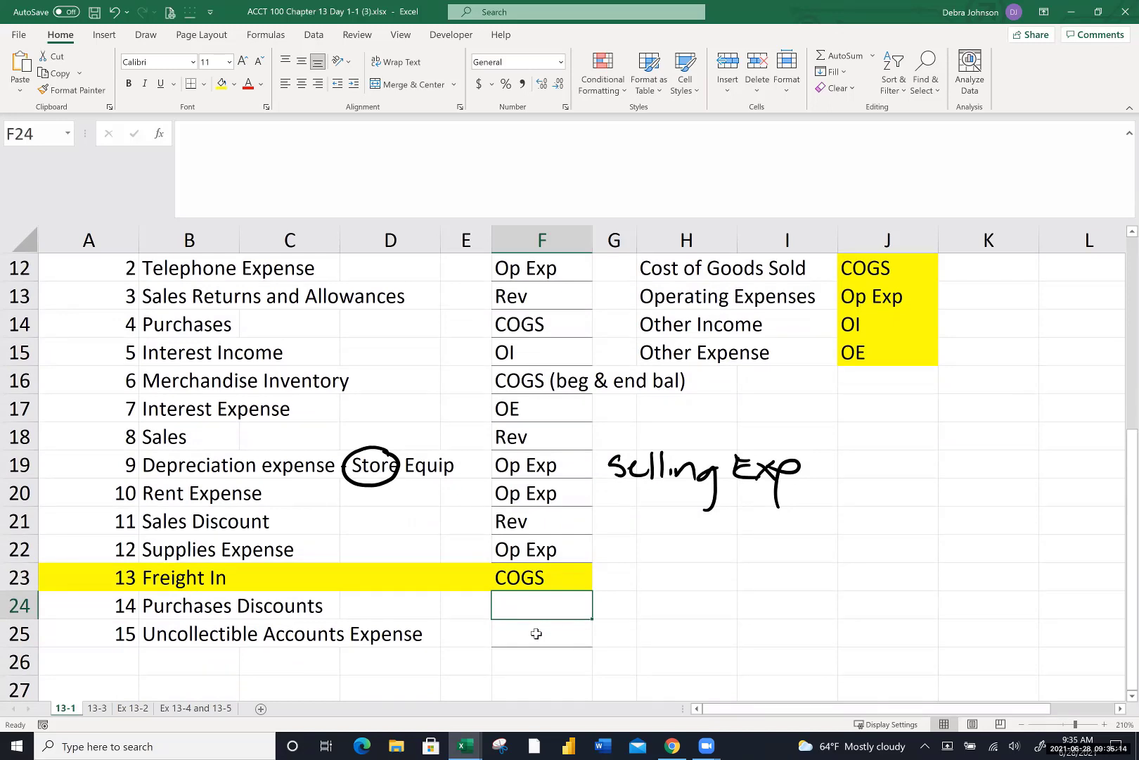
type("COGS")
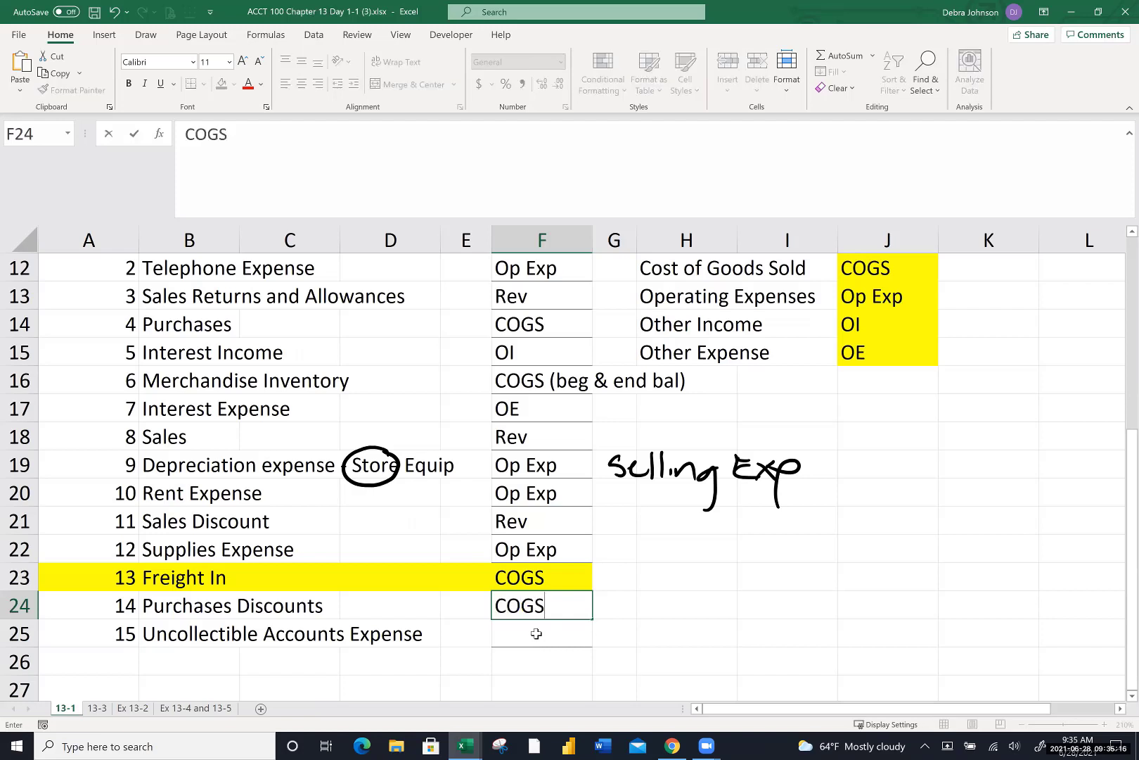
key("Return")
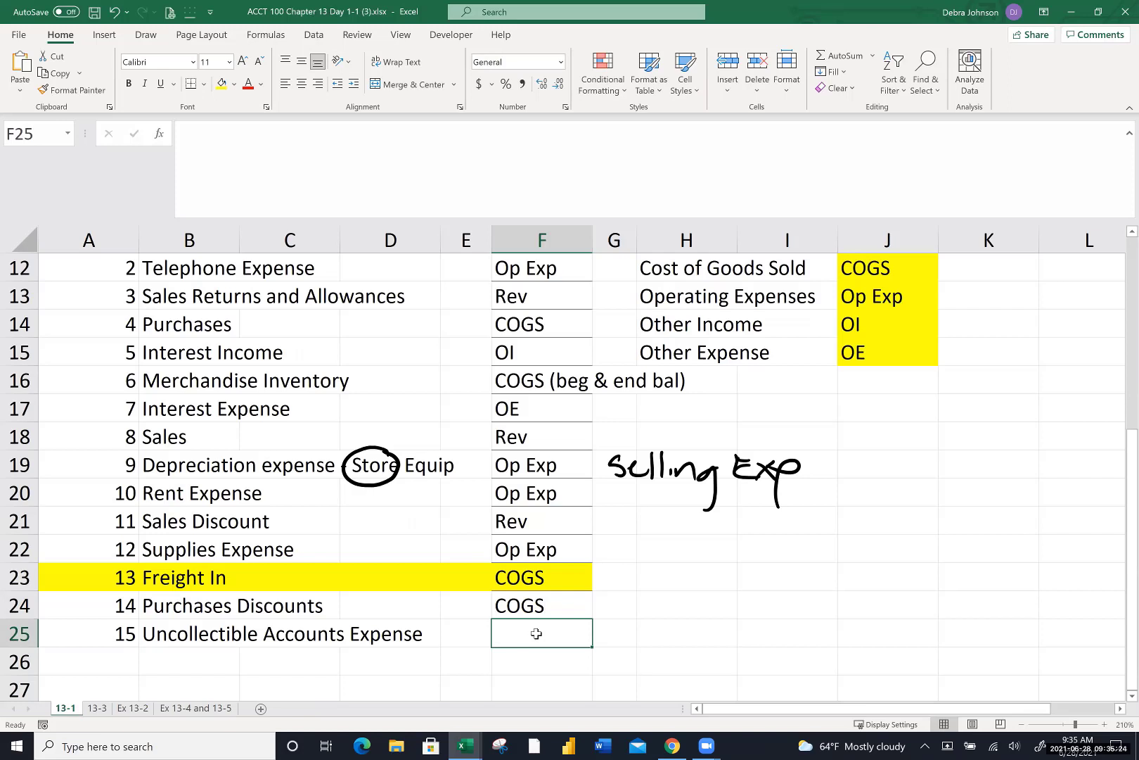
type("Op Exp")
key("Return")
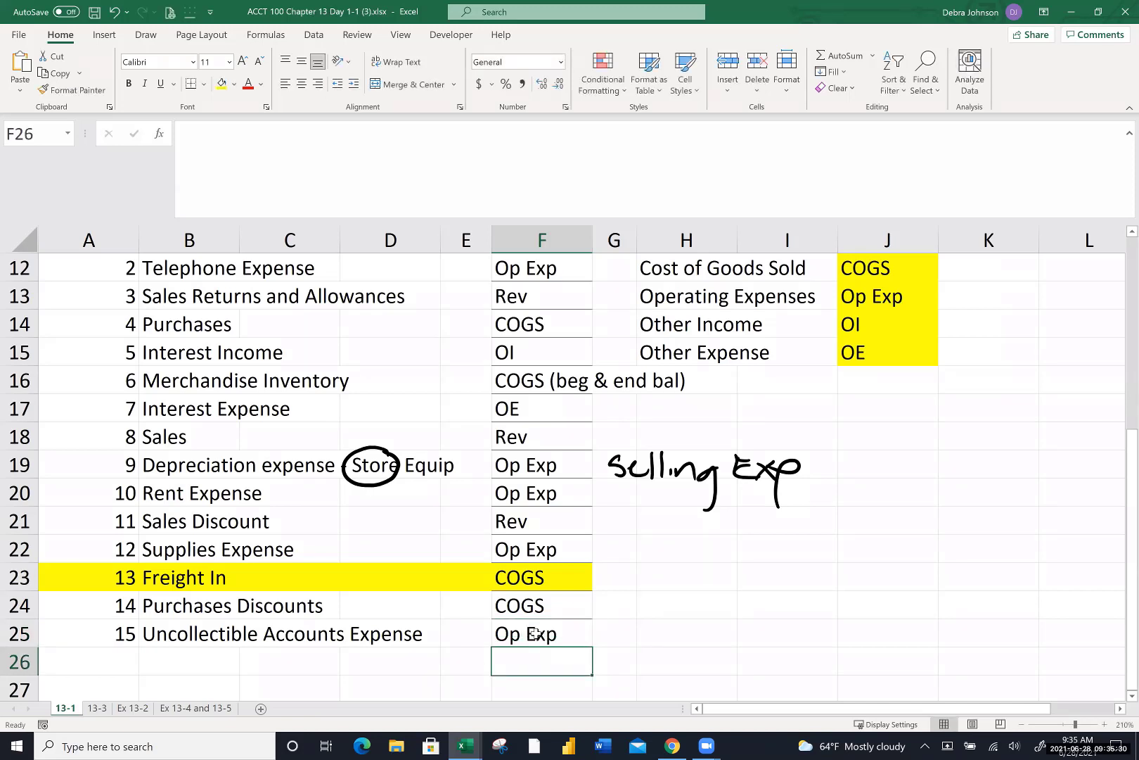
scroll(534, 633, "up", 1)
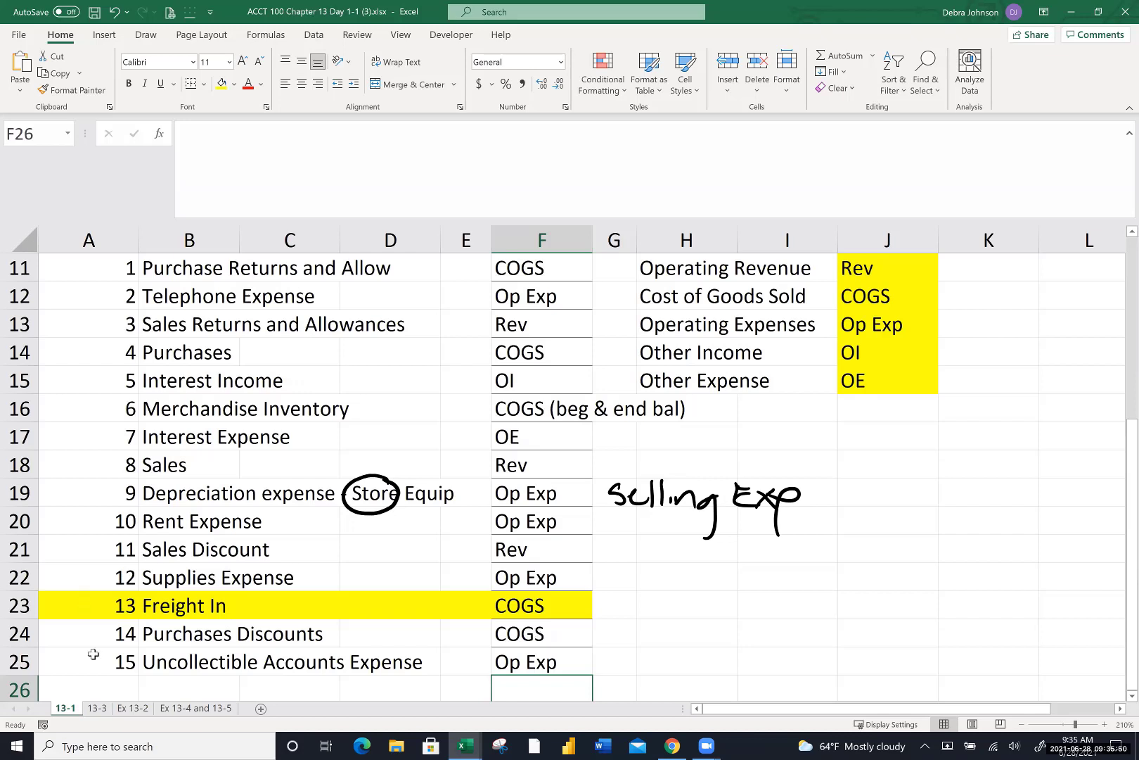
On the 13-3 sheet, enter '10 Point Test Question' in cell B1
left_click(98, 708)
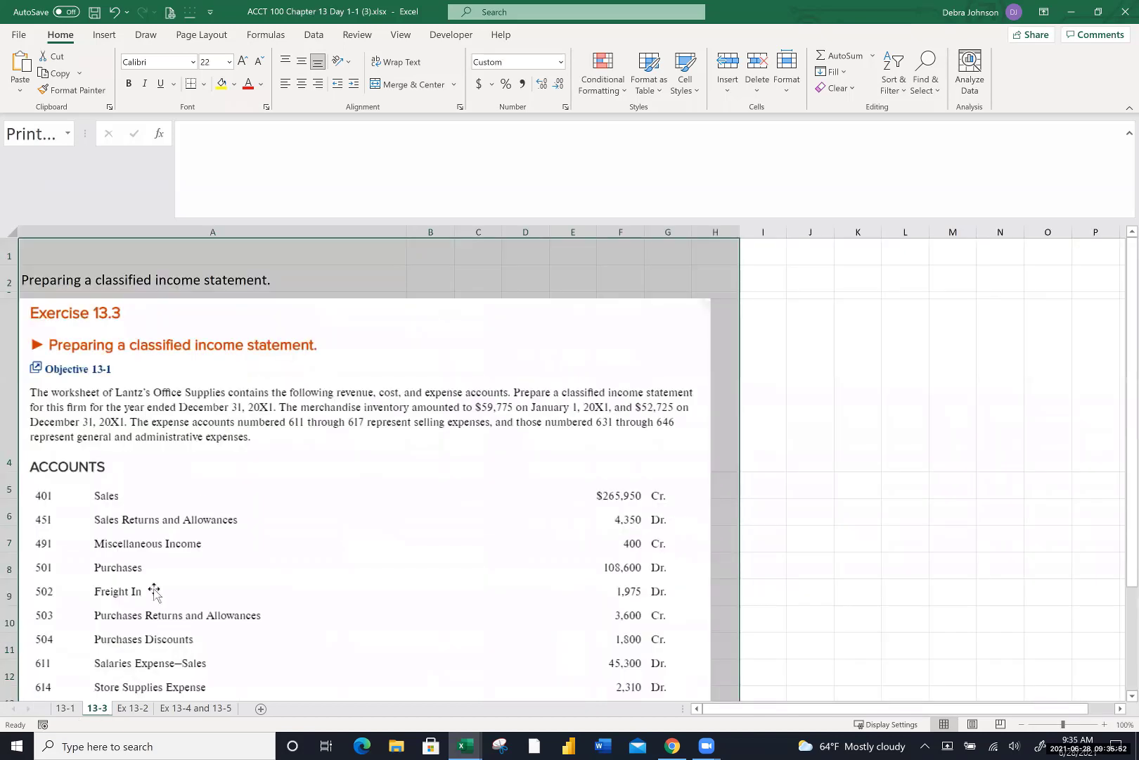
left_click(329, 250)
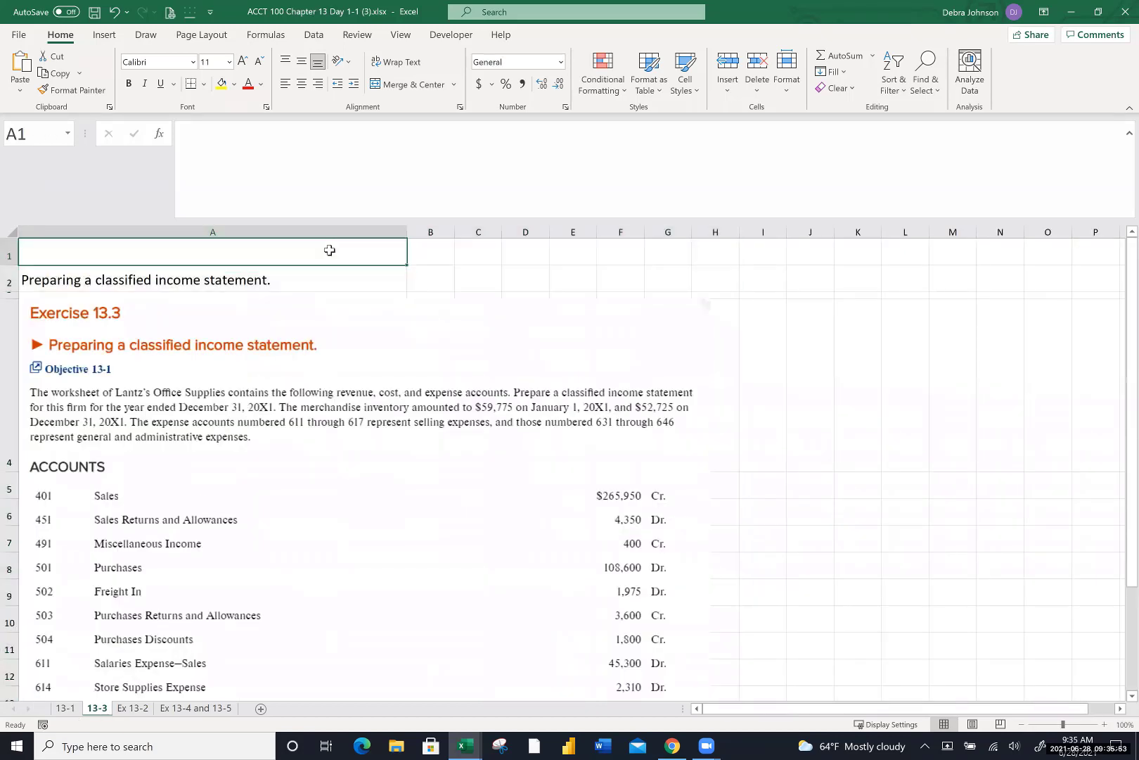
left_click(431, 255)
type("10")
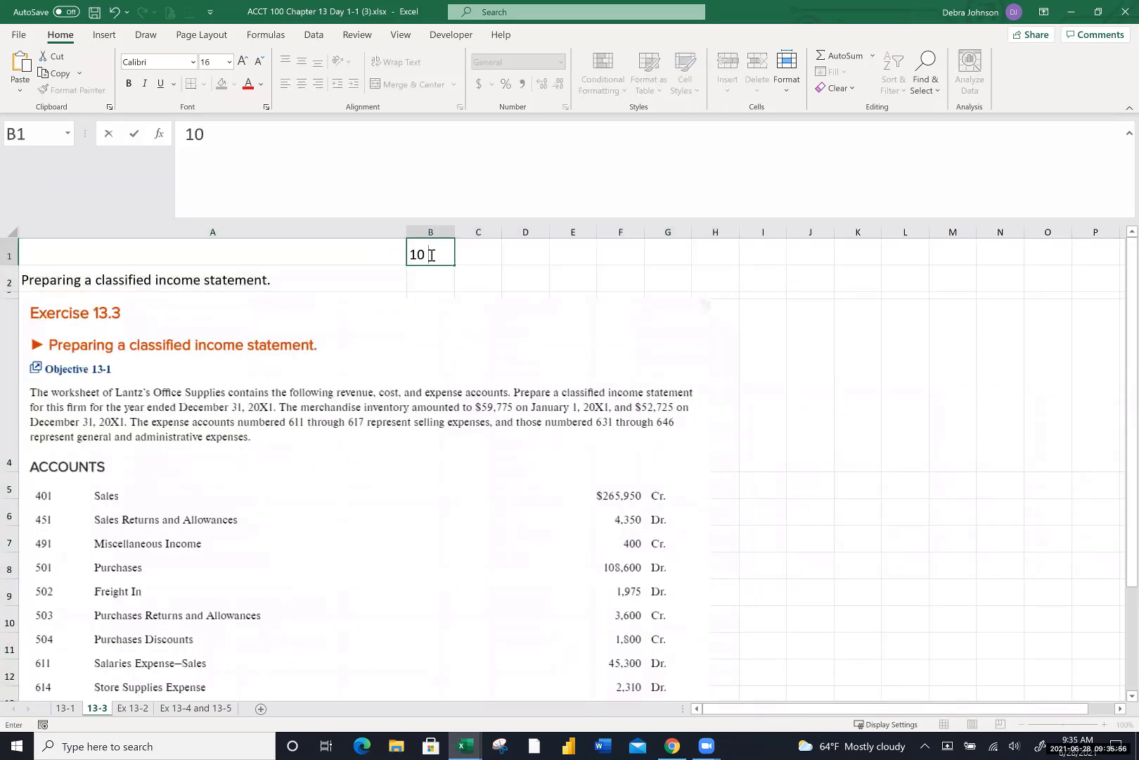
type(" Point Test ")
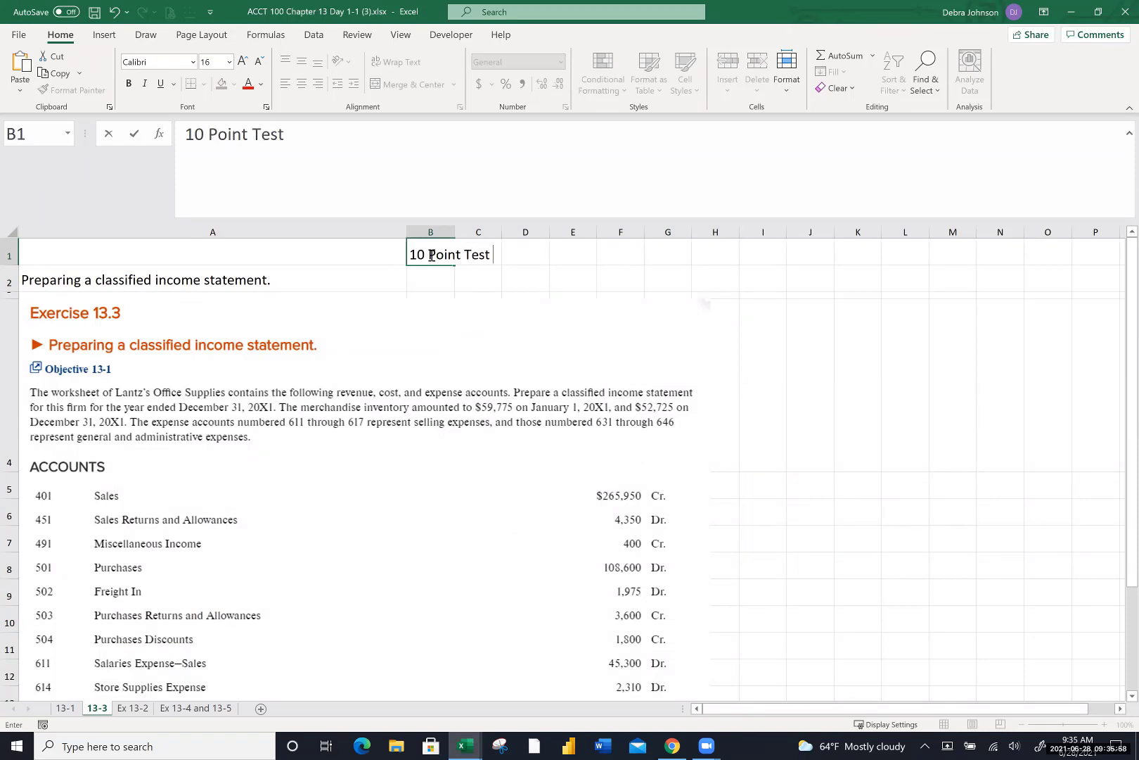
type("Question")
left_click(302, 453)
scroll(302, 453, "down", 1)
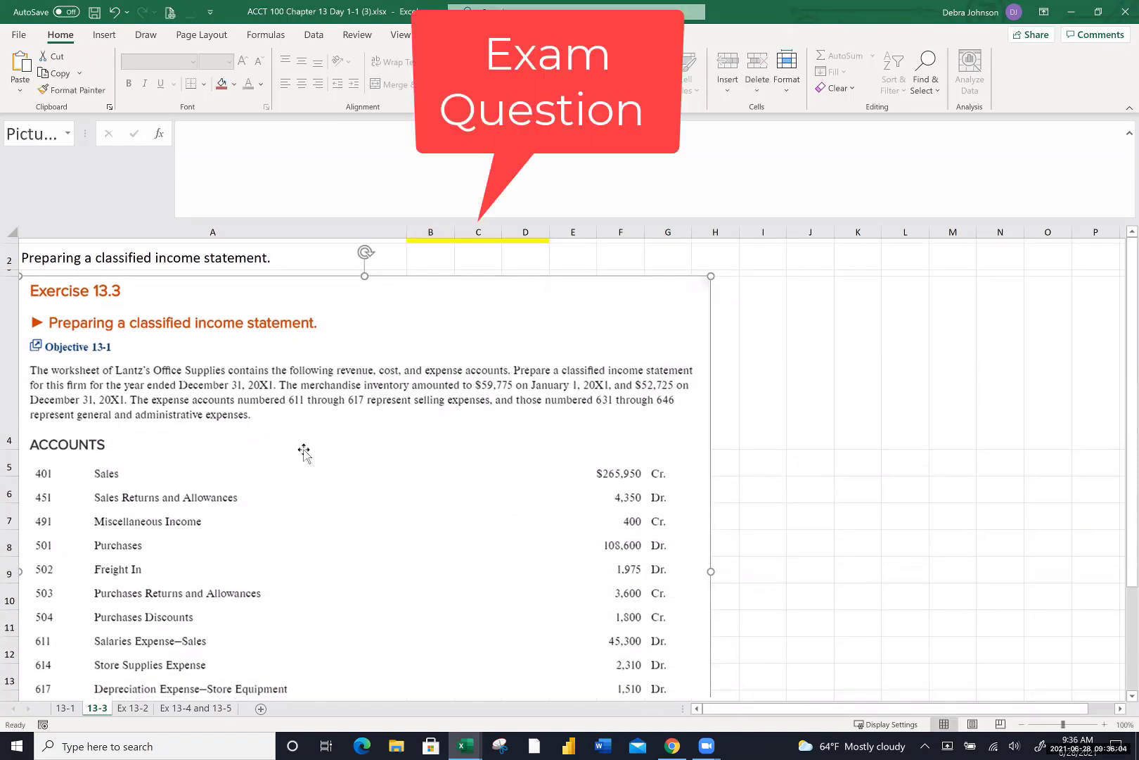
scroll(304, 453, "up", 1)
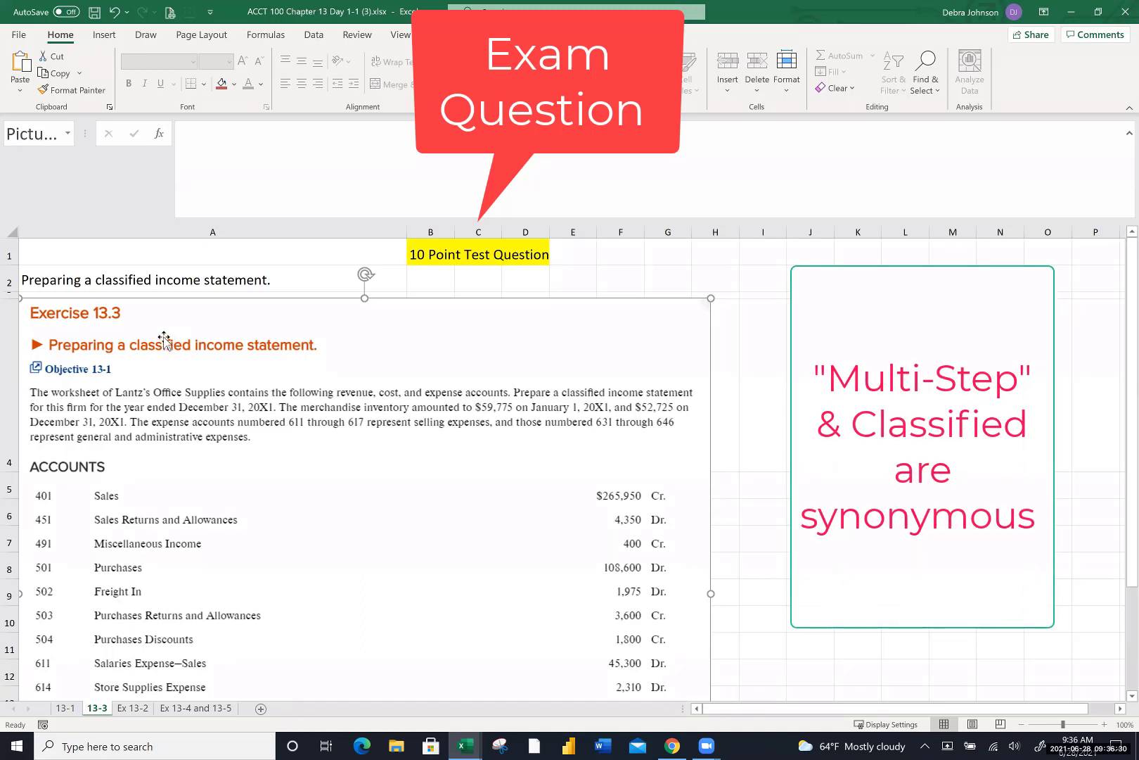
Handwrite '(Multi-step)' in ink beside the Preparing a classified income statement heading
mouse_move(351, 321)
left_mouse_down()
mouse_move(342, 359)
mouse_move(365, 328)
mouse_move(388, 363)
mouse_move(414, 338)
mouse_move(443, 365)
mouse_move(462, 339)
left_mouse_up()
mouse_move(470, 349)
left_mouse_down()
mouse_move(468, 367)
mouse_move(511, 343)
mouse_move(521, 364)
mouse_move(559, 363)
mouse_move(574, 344)
left_mouse_up()
left_click(469, 339)
left_click_drag(571, 350, 595, 359)
left_click_drag(612, 306, 625, 379)
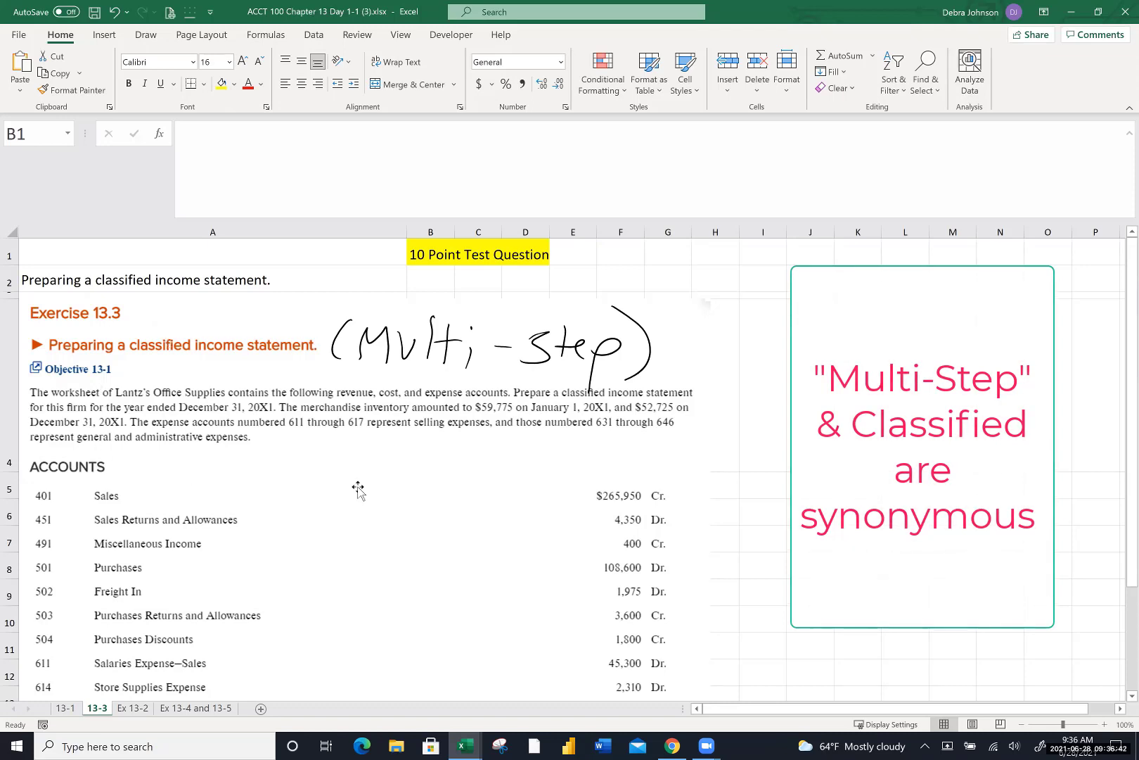
scroll(358, 490, "down", 3)
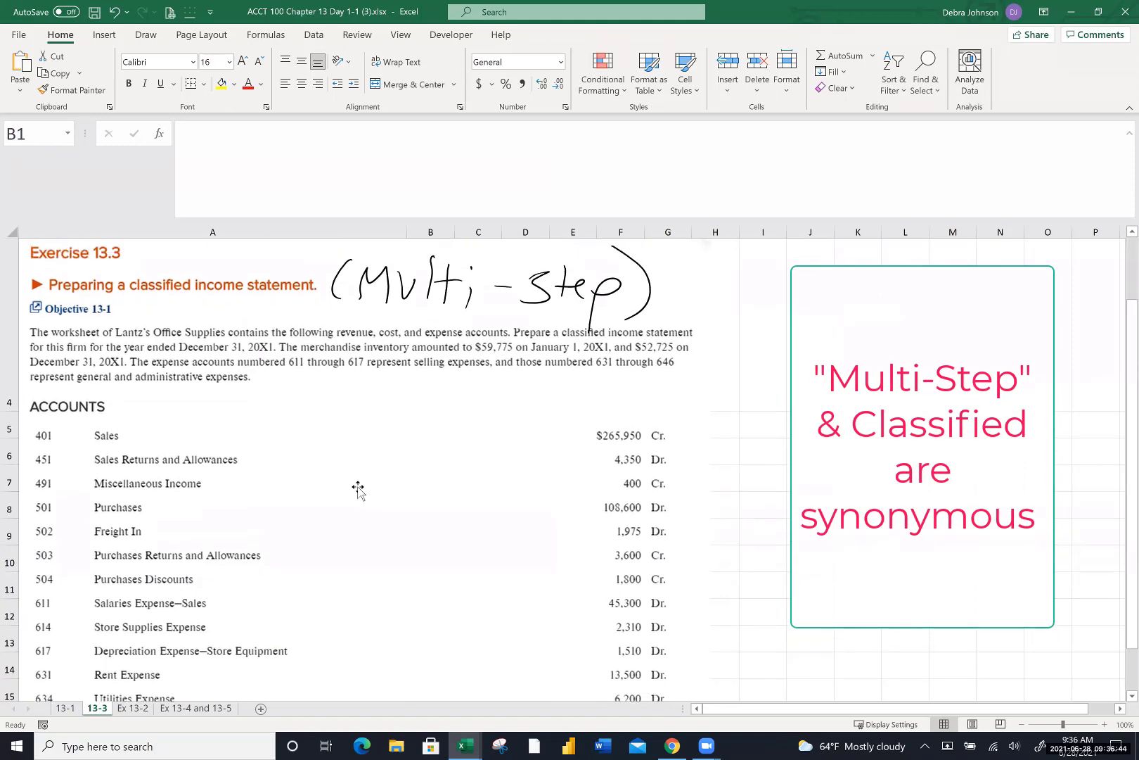
scroll(358, 490, "down", 2)
scroll(357, 490, "up", 2)
scroll(347, 514, "down", 1)
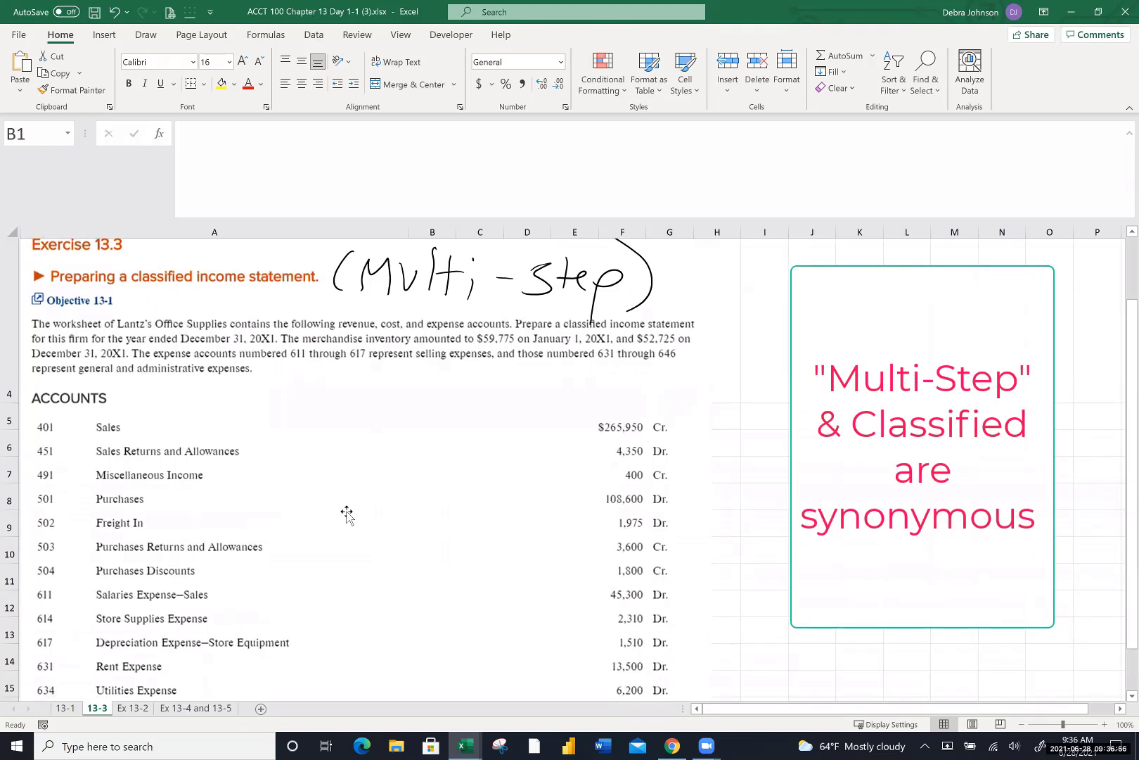
scroll(346, 493, "up", 1)
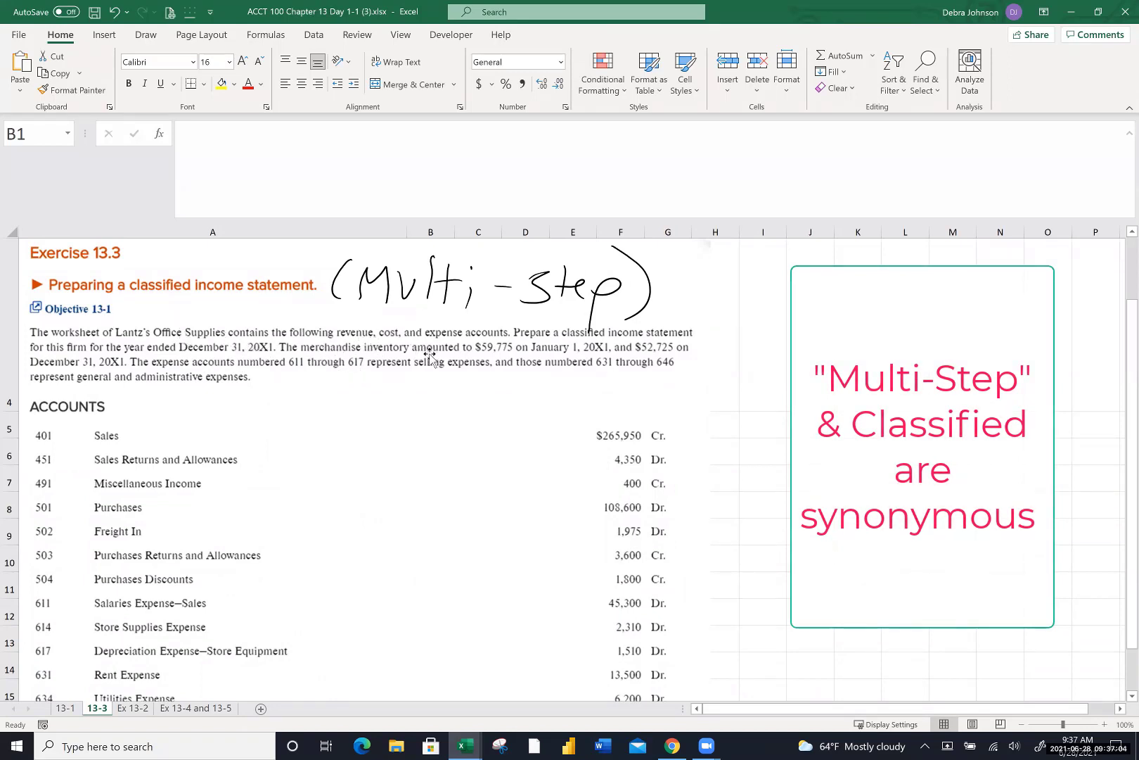
scroll(430, 353, "down", 2)
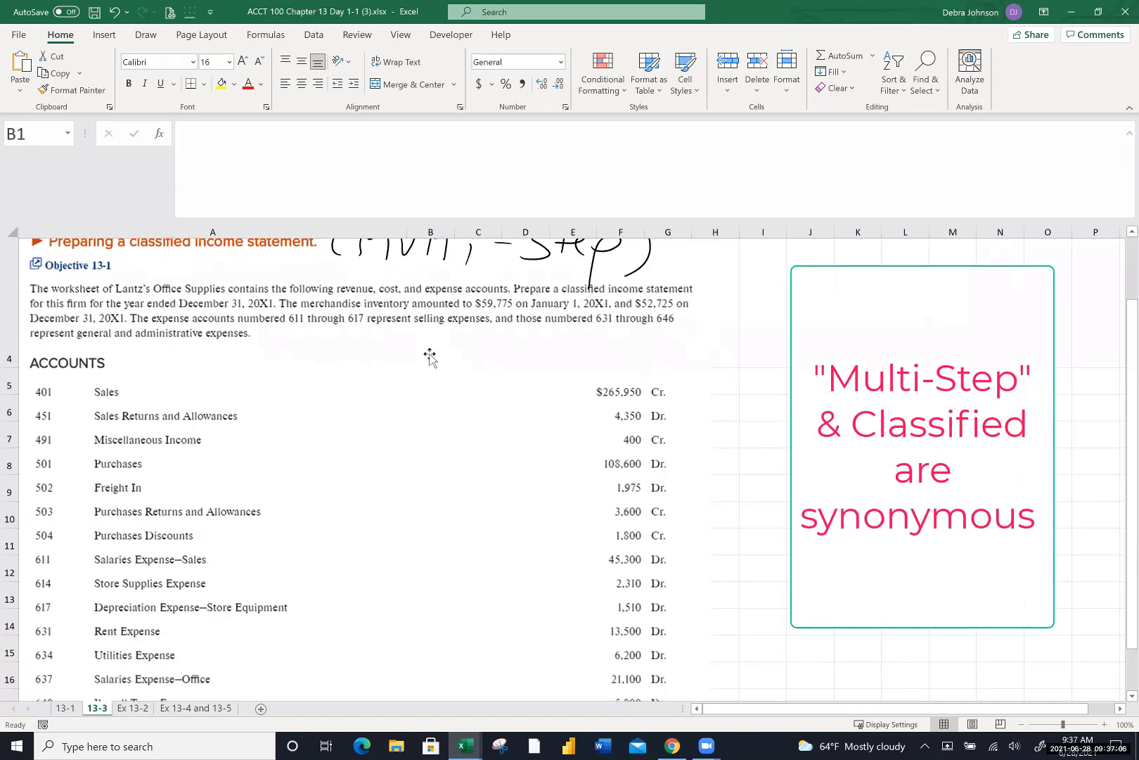
scroll(431, 354, "up", 2)
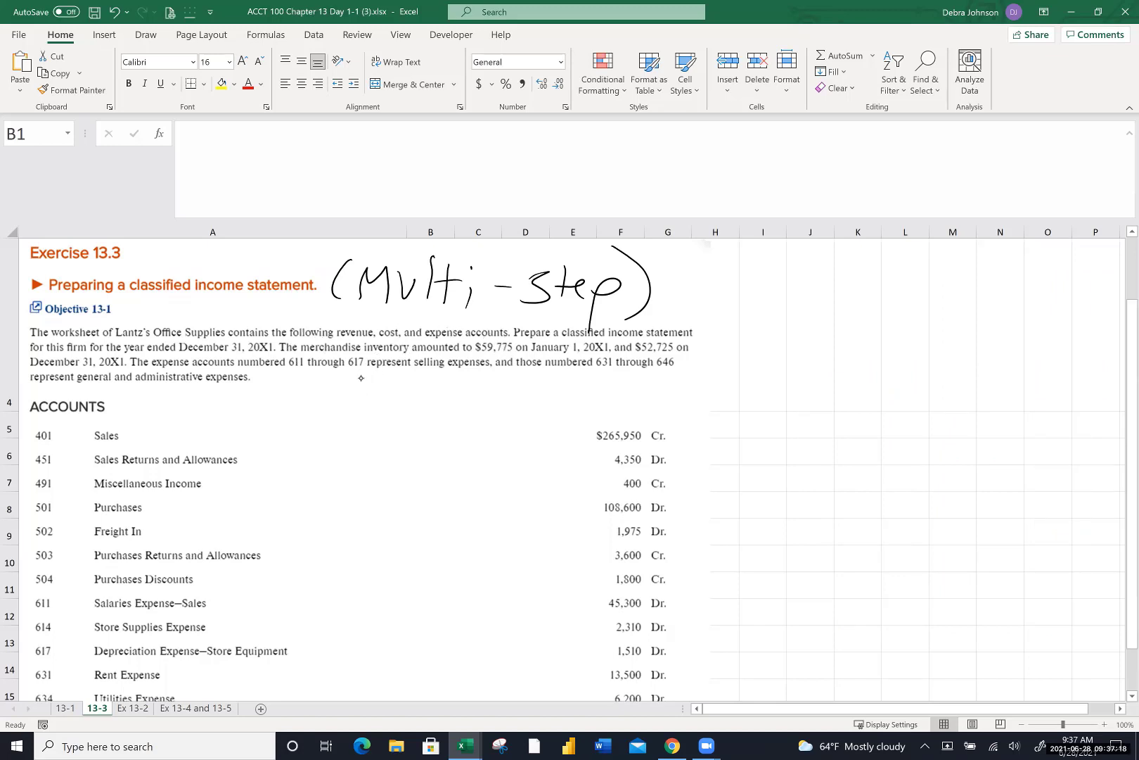
Circle the $59,775 January inventory amount and ink the label 'Beg Inv' beside it
mouse_move(510, 340)
left_mouse_down()
mouse_move(458, 339)
mouse_move(600, 356)
mouse_move(549, 324)
mouse_move(692, 289)
mouse_move(711, 302)
left_mouse_up()
mouse_move(709, 276)
left_mouse_down()
mouse_move(728, 285)
mouse_move(711, 303)
mouse_move(748, 296)
mouse_move(773, 339)
mouse_move(745, 336)
left_mouse_up()
left_click_drag(806, 269, 801, 314)
mouse_move(811, 294)
left_mouse_down()
mouse_move(834, 307)
mouse_move(863, 284)
left_mouse_up()
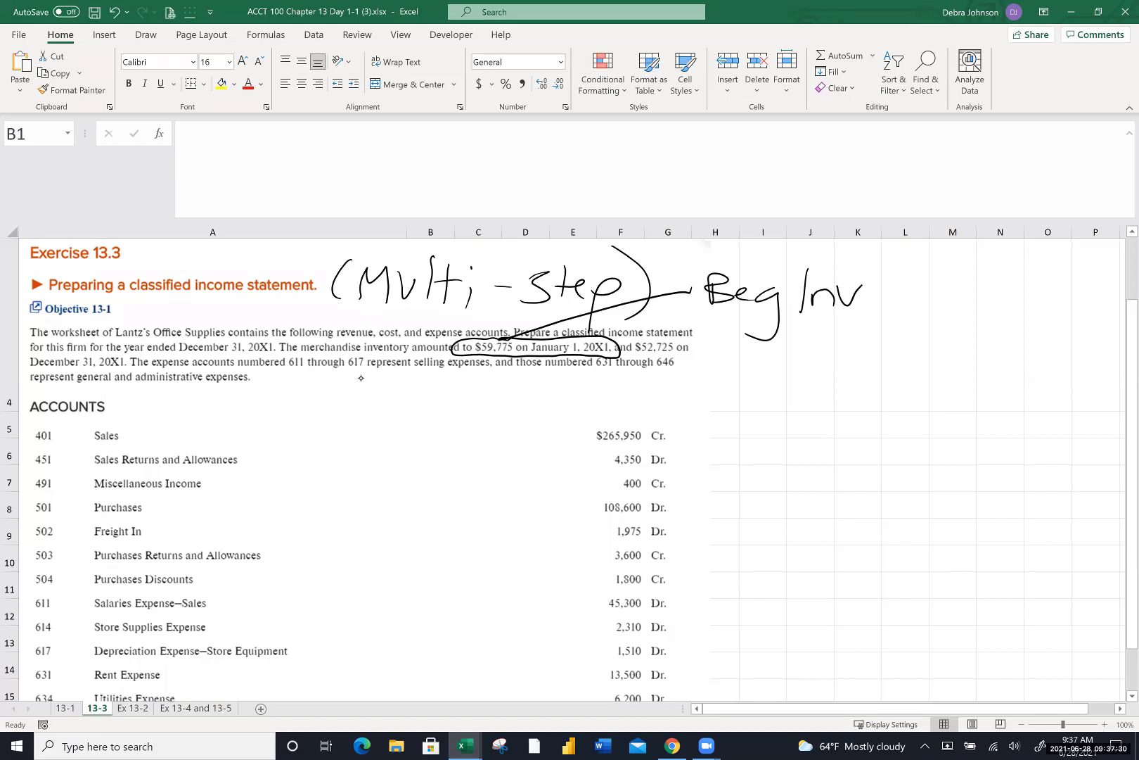
Mark the $52,725 December inventory amount and write 'End Inv' beside it
mouse_move(703, 333)
left_mouse_down()
mouse_move(652, 337)
mouse_move(723, 361)
left_mouse_up()
left_click(361, 378)
mouse_move(25, 348)
left_mouse_down()
mouse_move(109, 370)
mouse_move(26, 380)
left_mouse_up()
left_click(778, 463)
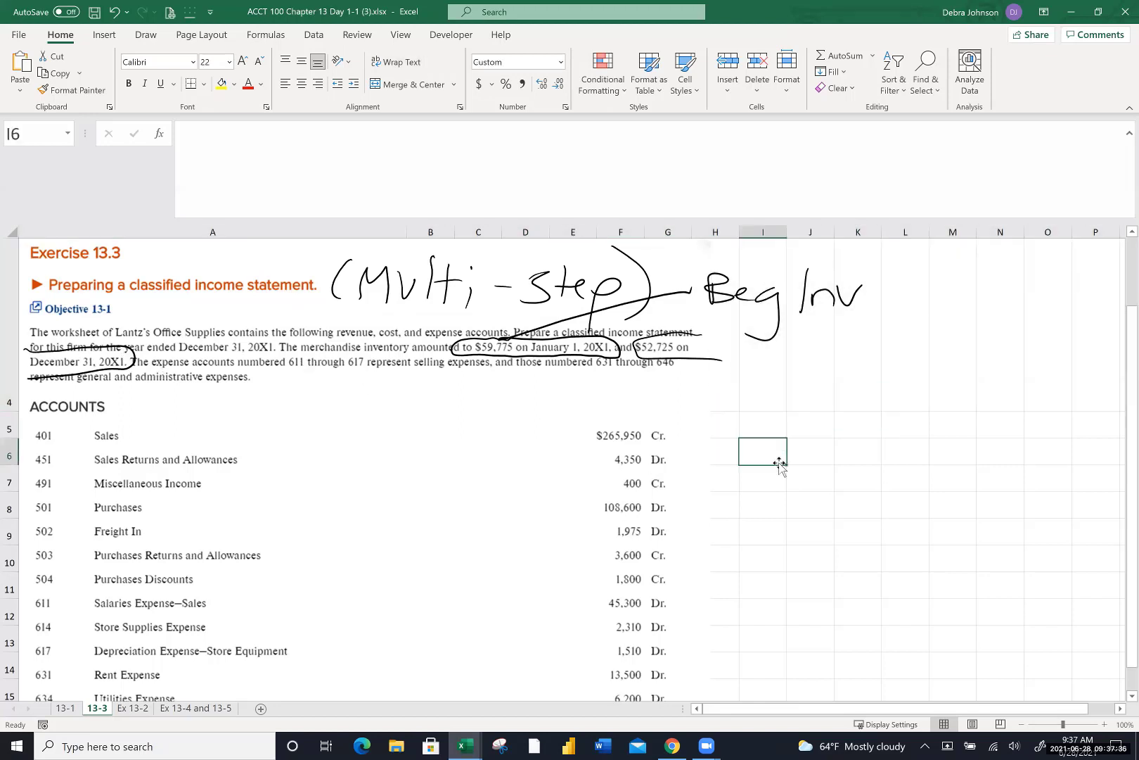
mouse_move(724, 339)
left_mouse_down()
mouse_move(752, 361)
mouse_move(760, 346)
left_mouse_up()
left_click_drag(761, 345, 819, 366)
left_click_drag(845, 332, 847, 373)
mouse_move(860, 345)
left_mouse_down()
mouse_move(863, 364)
mouse_move(879, 371)
left_mouse_up()
mouse_move(882, 344)
left_mouse_down()
mouse_move(892, 371)
mouse_move(912, 344)
left_mouse_up()
left_click(919, 375)
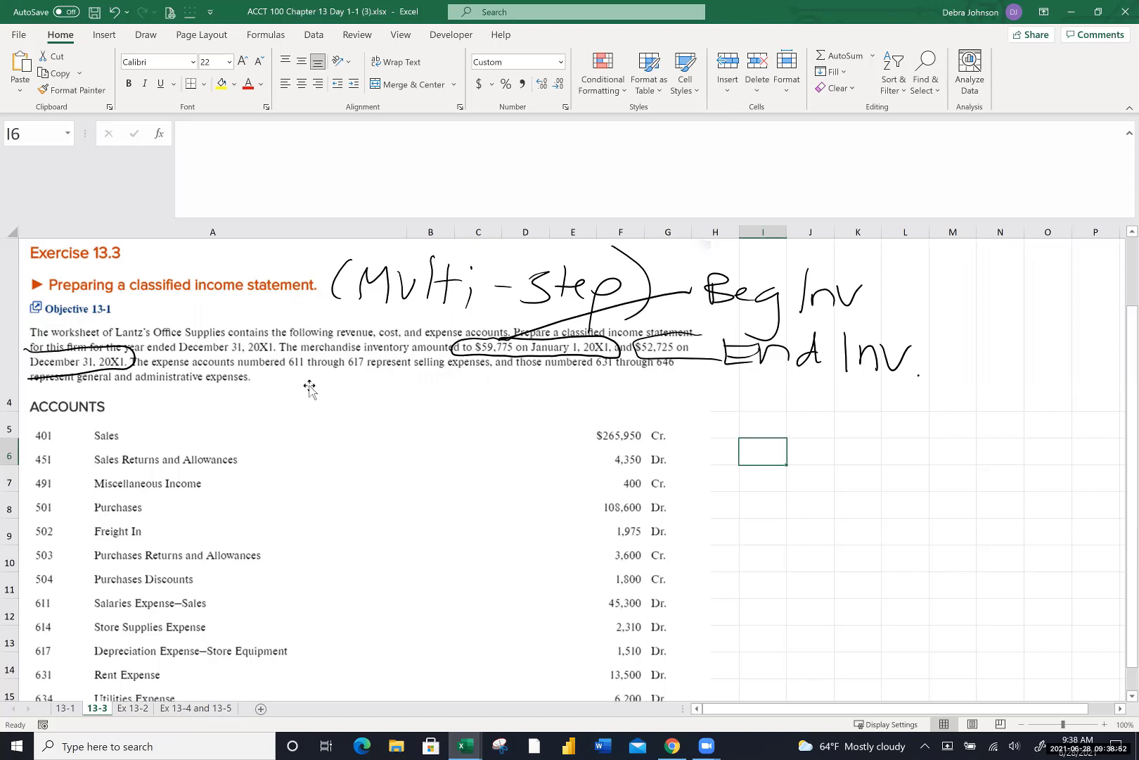
Draw an ink bracket beside accounts 611 through 617 and label it 'Selling'
scroll(310, 387, "down", 1)
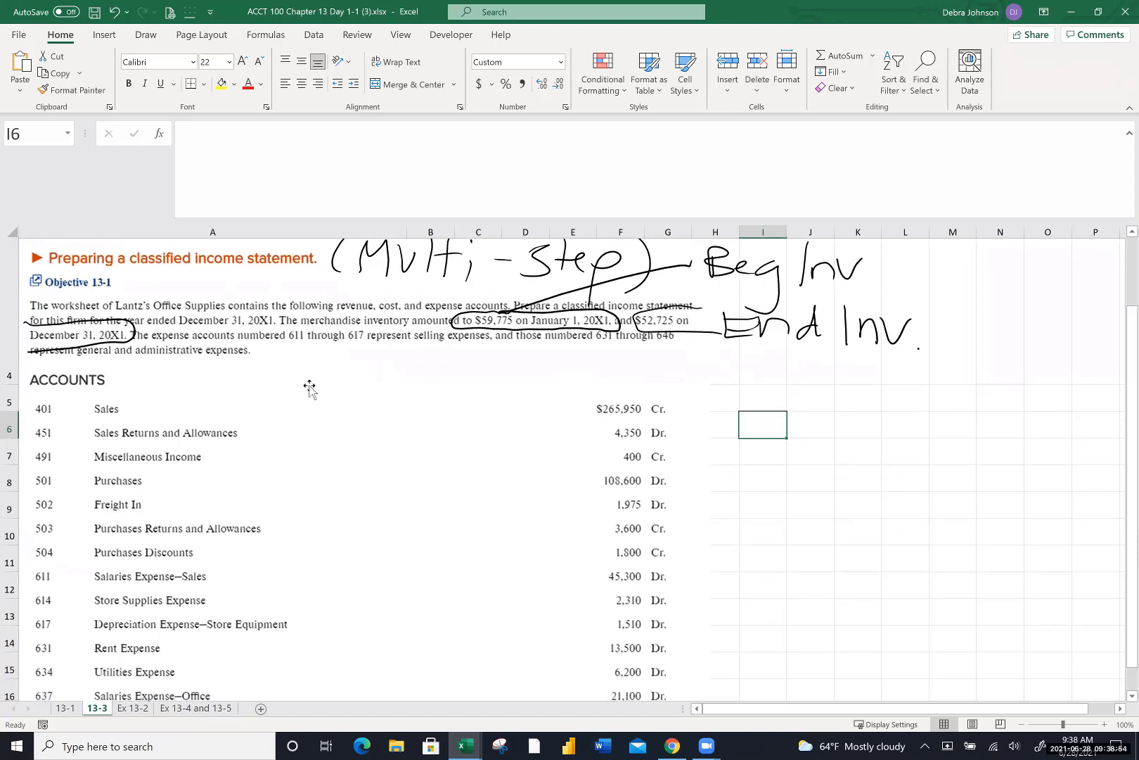
scroll(309, 387, "down", 1)
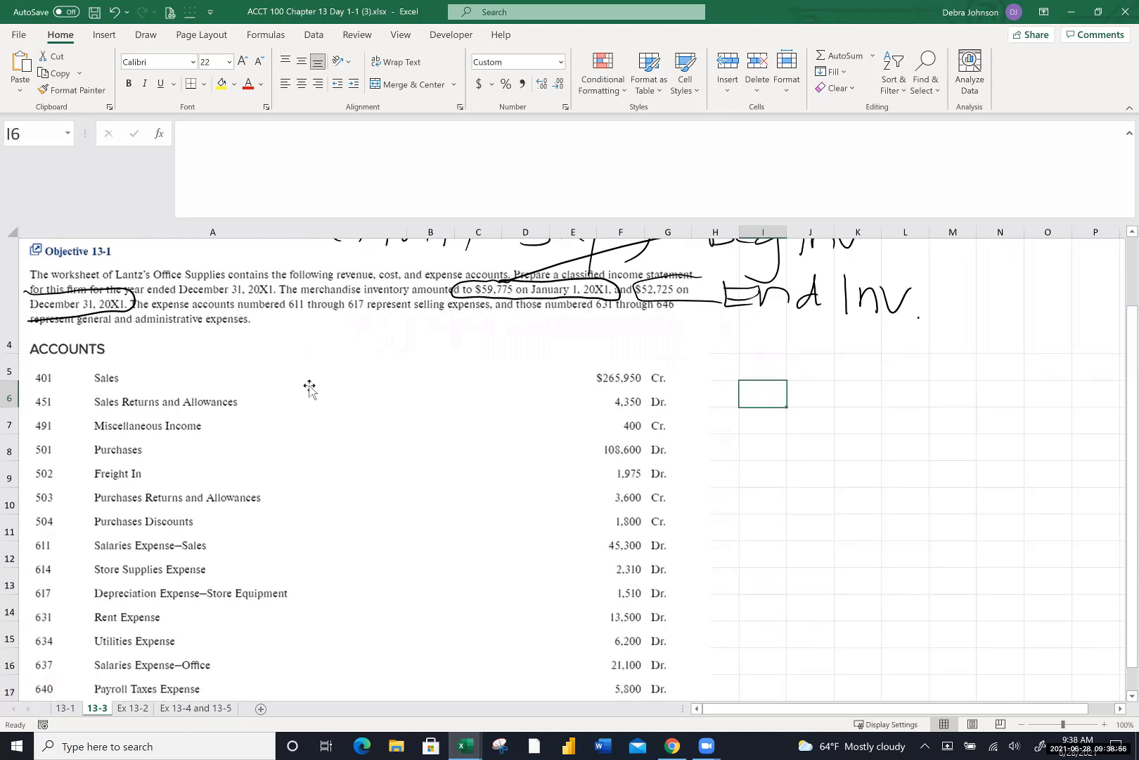
scroll(309, 387, "up", 2)
scroll(309, 387, "down", 2)
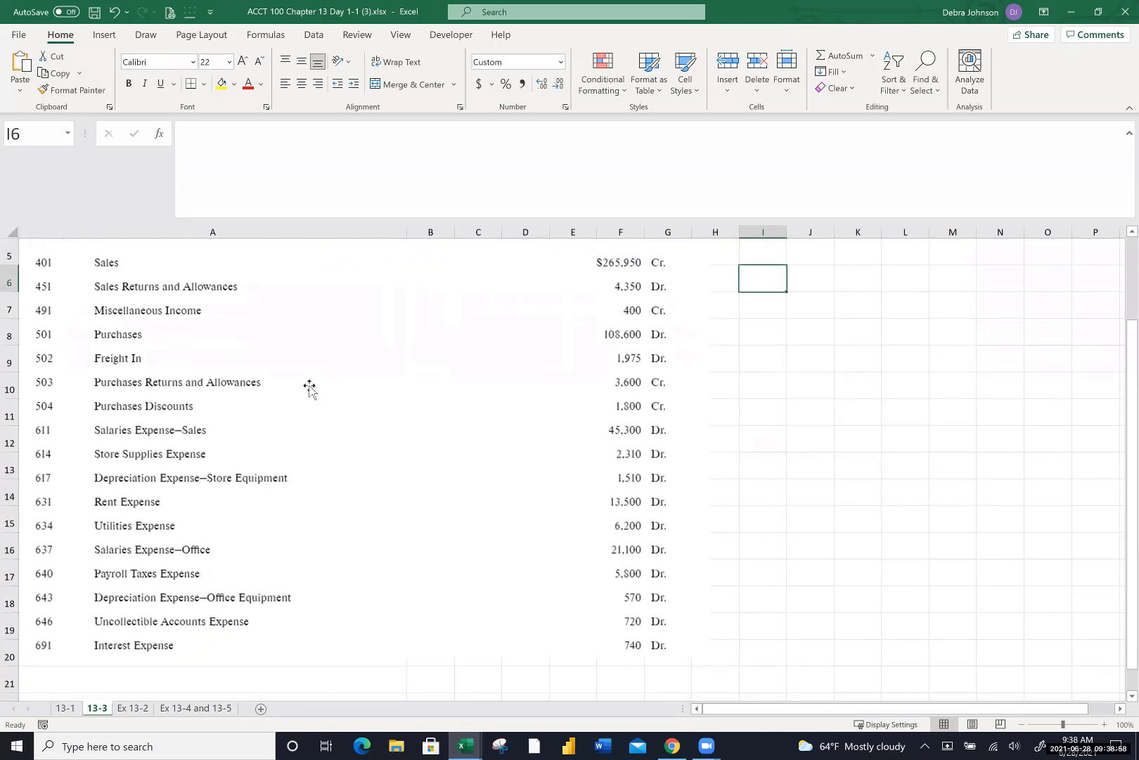
mouse_move(663, 417)
left_mouse_down()
mouse_move(685, 464)
mouse_move(680, 492)
mouse_move(648, 488)
left_mouse_up()
mouse_move(712, 440)
left_mouse_down()
mouse_move(682, 462)
mouse_move(734, 464)
left_mouse_up()
left_click_drag(742, 433, 739, 463)
mouse_move(753, 451)
left_mouse_down()
mouse_move(754, 464)
mouse_move(785, 464)
left_mouse_up()
mouse_move(806, 454)
left_mouse_down()
mouse_move(816, 467)
mouse_move(791, 510)
left_mouse_up()
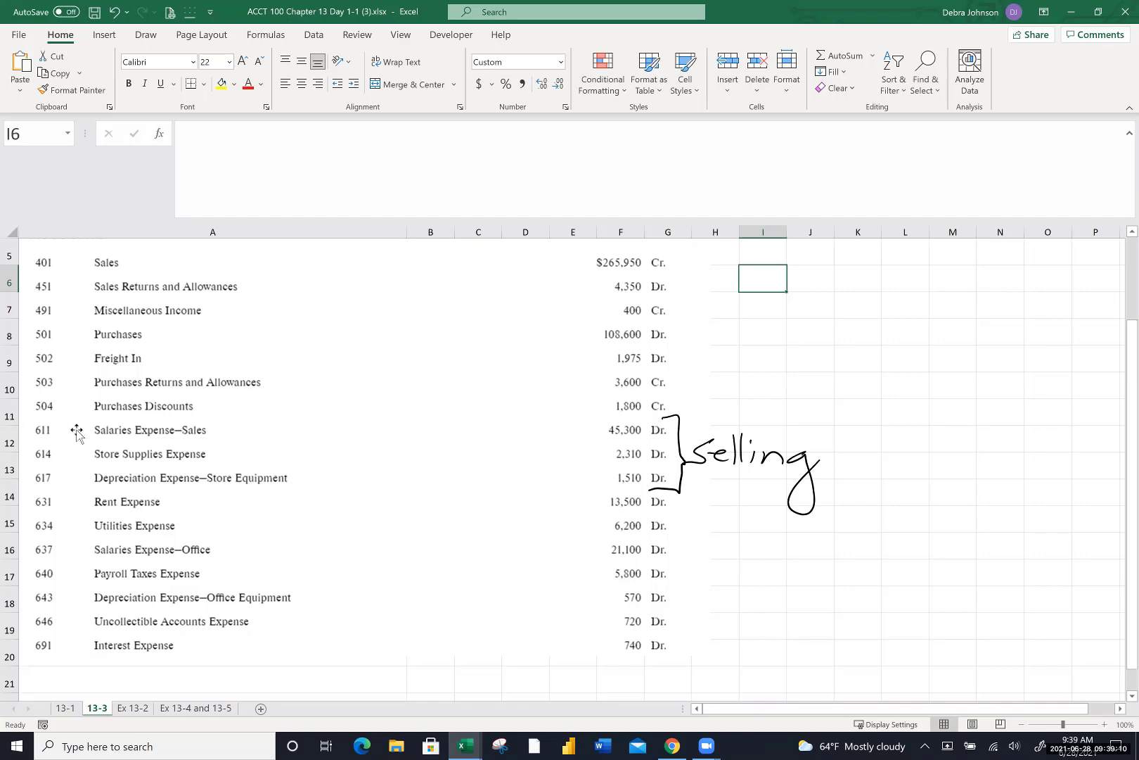
scroll(77, 431, "up", 1)
scroll(76, 431, "up", 2)
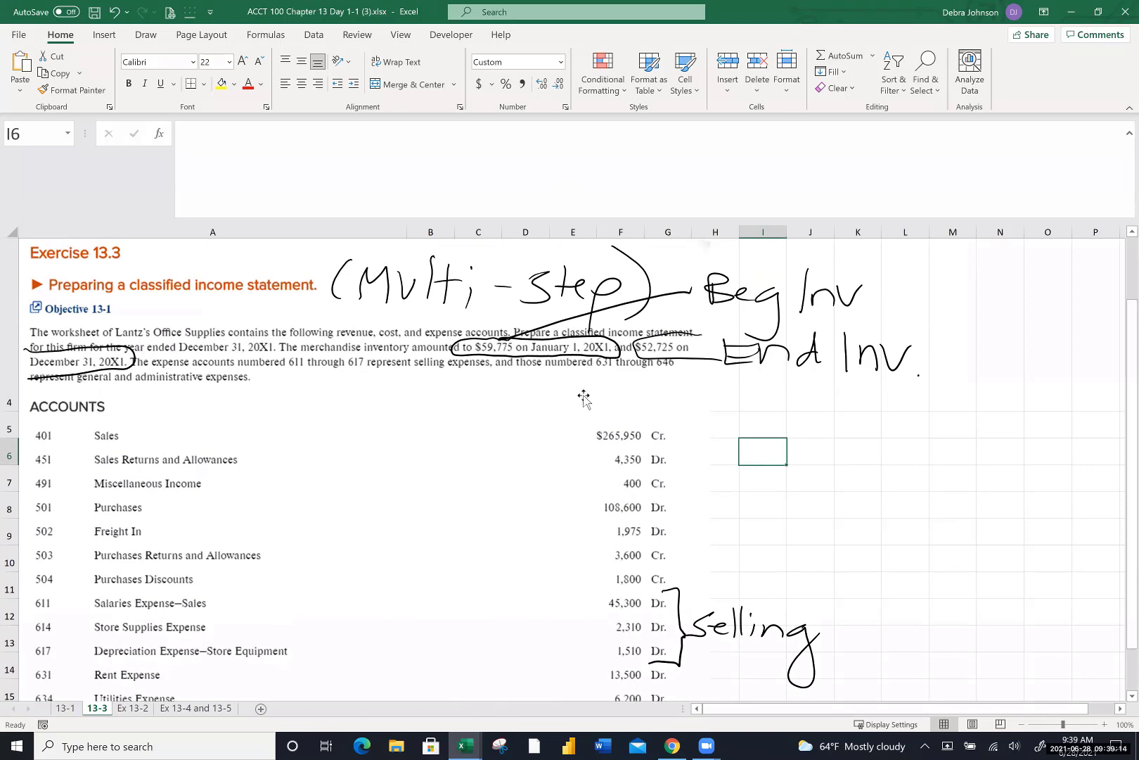
scroll(604, 396, "down", 3)
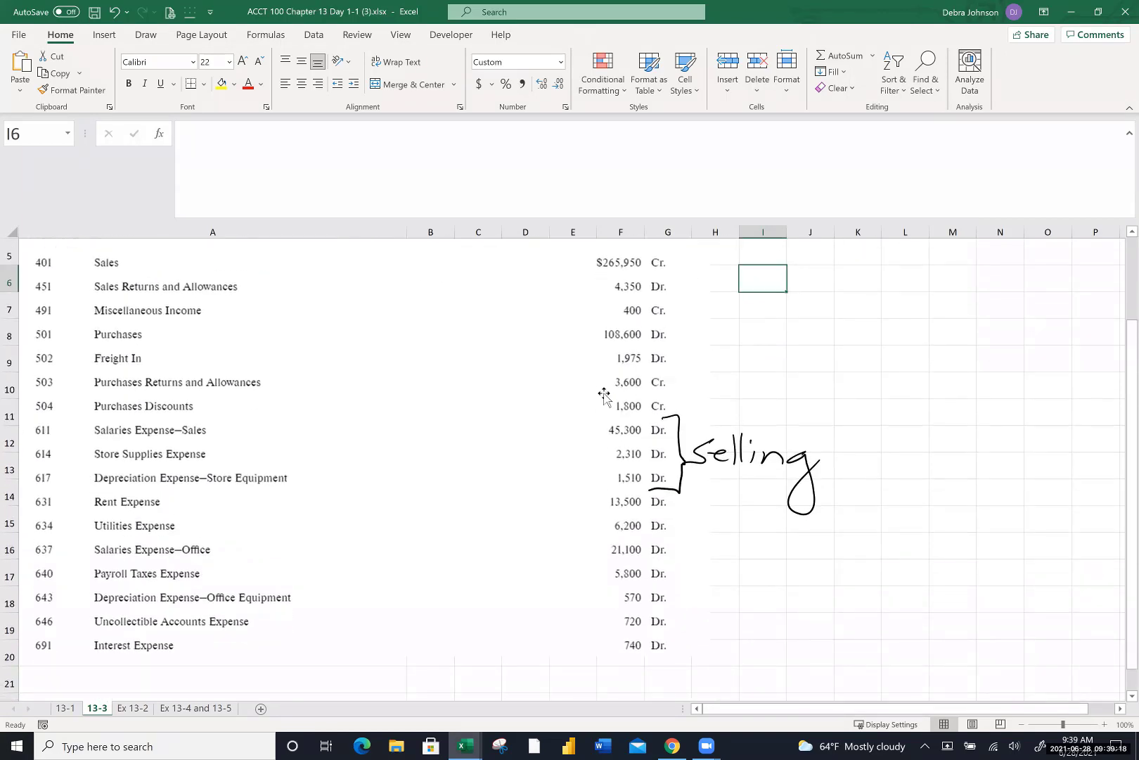
Brace accounts 631–646 with a 'G&A' label and loop the $265,950 and 4,350 amounts
mouse_move(676, 491)
left_mouse_down()
mouse_move(692, 597)
mouse_move(661, 633)
left_mouse_up()
mouse_move(714, 555)
left_mouse_down()
mouse_move(714, 578)
mouse_move(766, 588)
mouse_move(779, 578)
left_mouse_up()
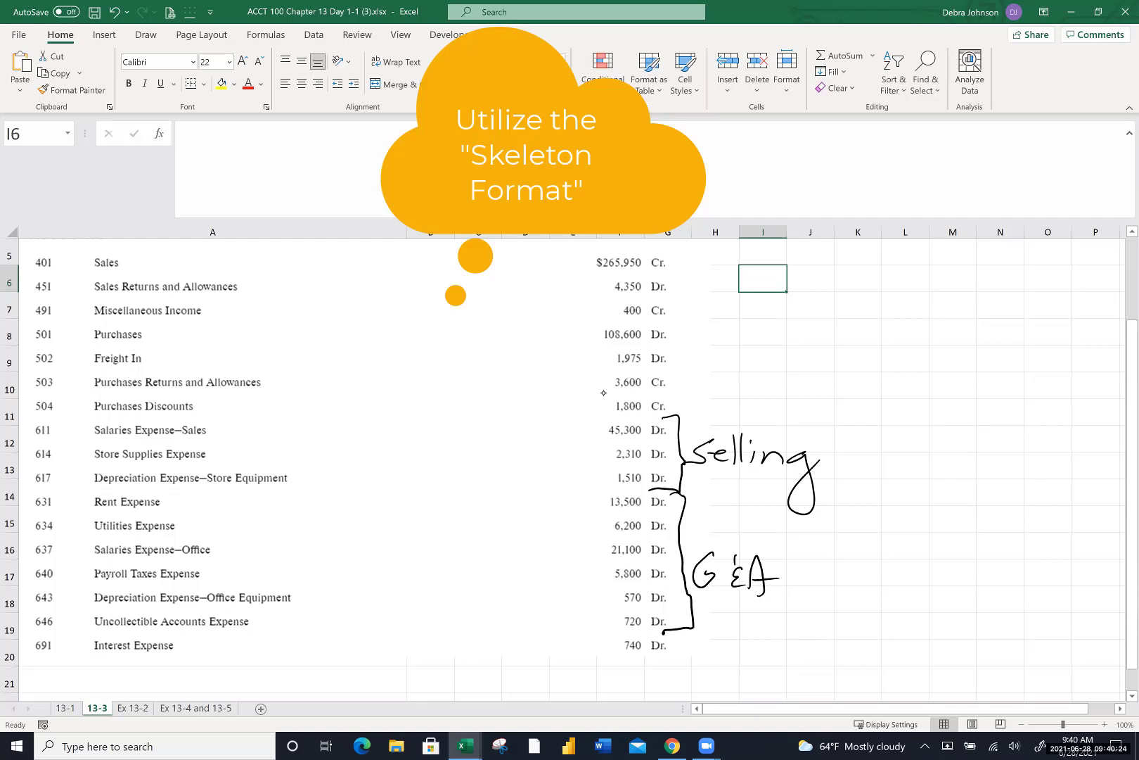
mouse_move(592, 247)
left_mouse_down()
mouse_move(686, 255)
mouse_move(671, 301)
mouse_move(594, 301)
left_mouse_up()
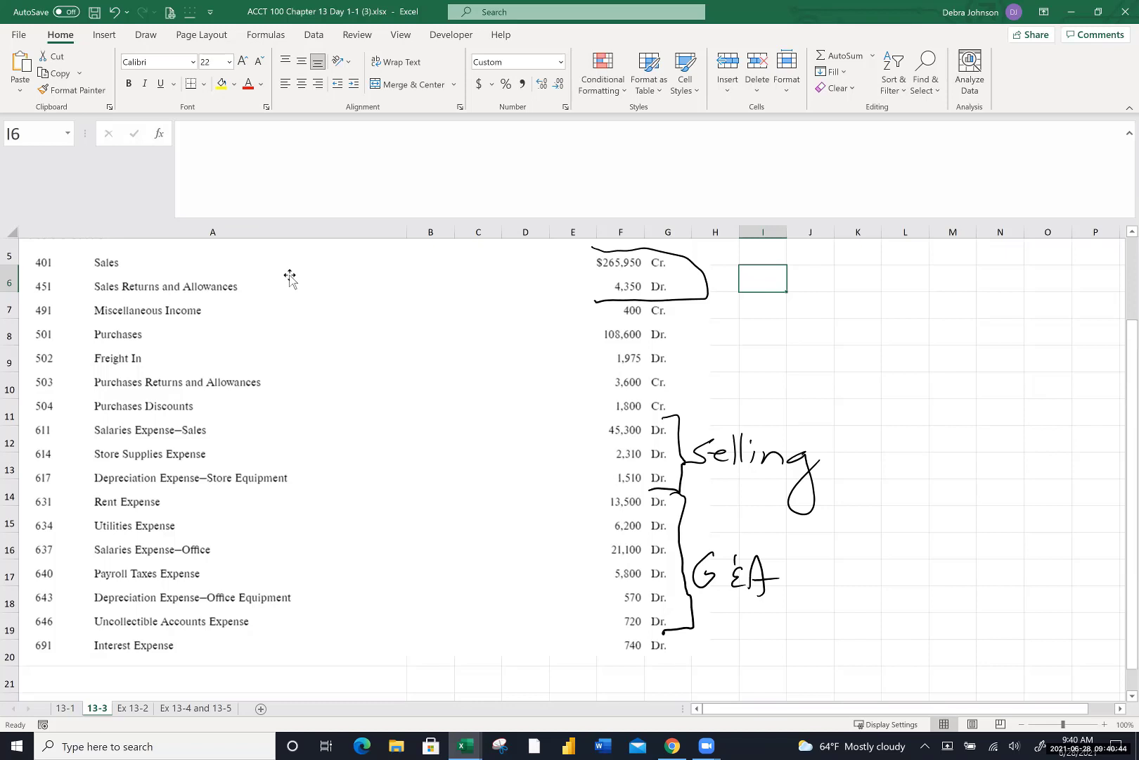
Handwrite 'Net Sales' beside the circled Sales and Sales Returns amounts
mouse_move(362, 266)
left_mouse_down()
mouse_move(358, 288)
mouse_move(388, 287)
mouse_move(392, 257)
left_mouse_up()
mouse_move(398, 280)
left_mouse_down()
mouse_move(433, 293)
mouse_move(446, 267)
mouse_move(455, 293)
mouse_move(493, 282)
mouse_move(512, 292)
left_mouse_up()
mouse_move(523, 257)
left_mouse_down()
mouse_move(521, 292)
mouse_move(540, 295)
left_mouse_up()
mouse_move(577, 268)
left_mouse_down()
mouse_move(560, 280)
mouse_move(564, 295)
left_mouse_up()
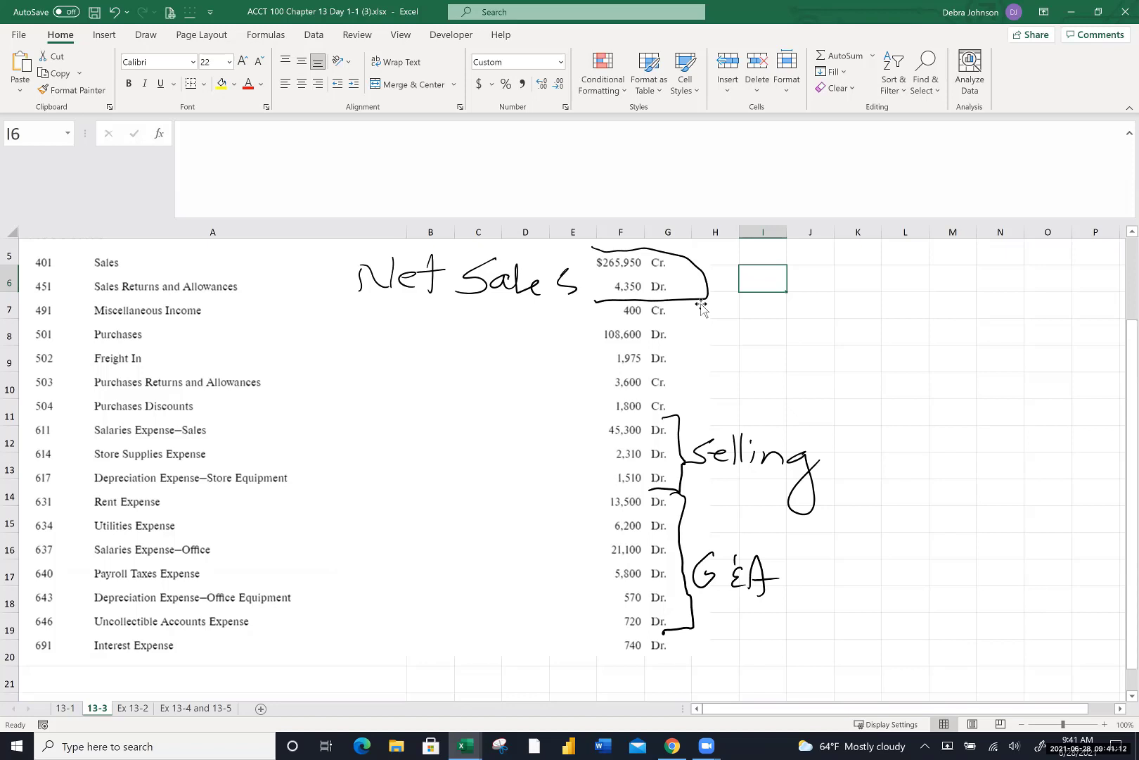
Enter 261,600 in I6 and 'NET SALES' in J6
type("26")
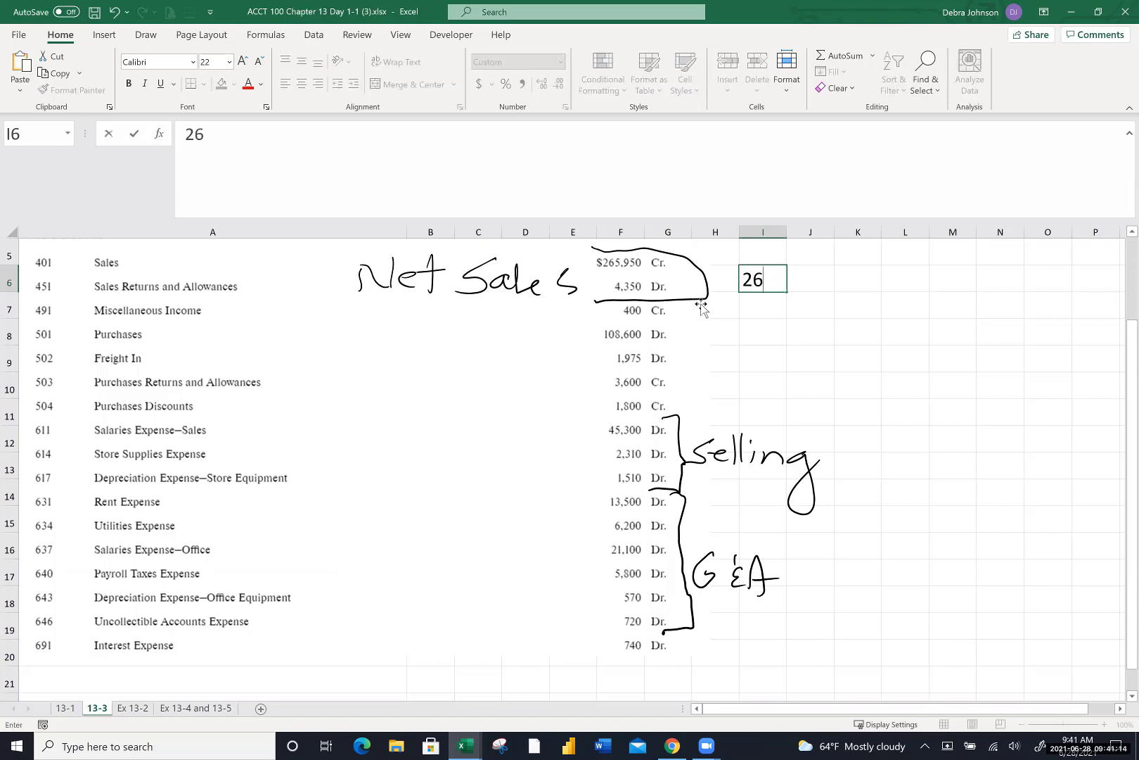
type("1,600")
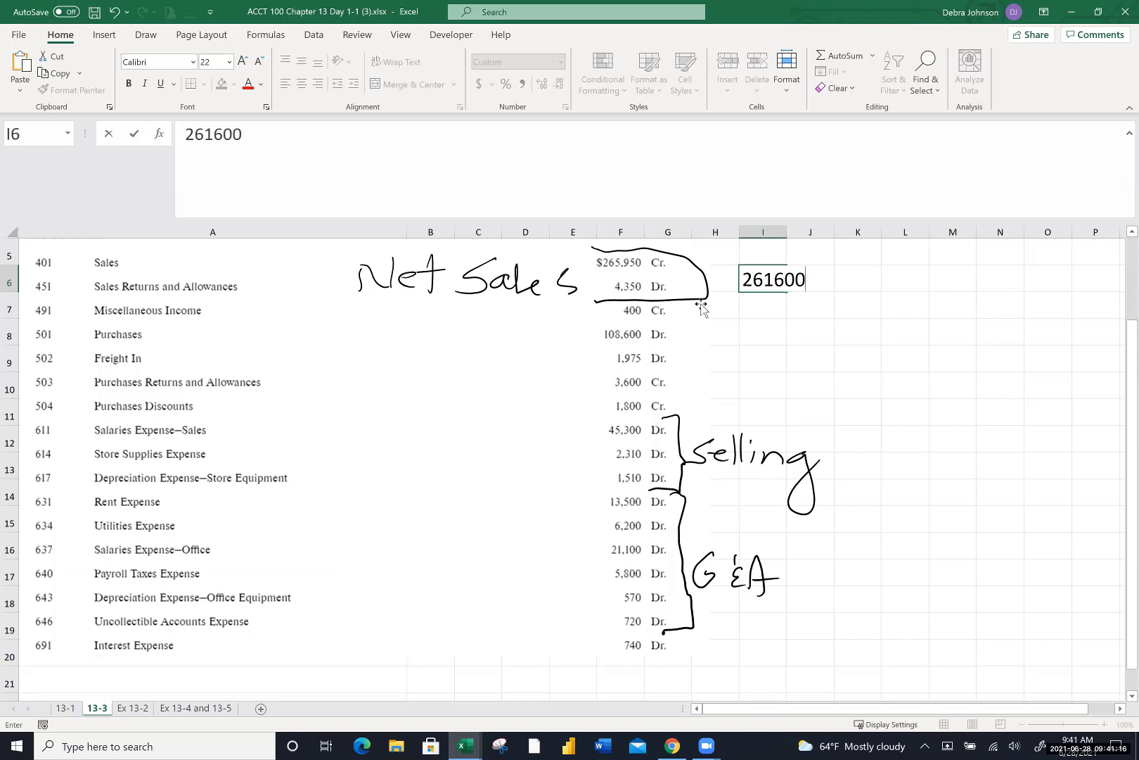
key("Return")
left_click(850, 282)
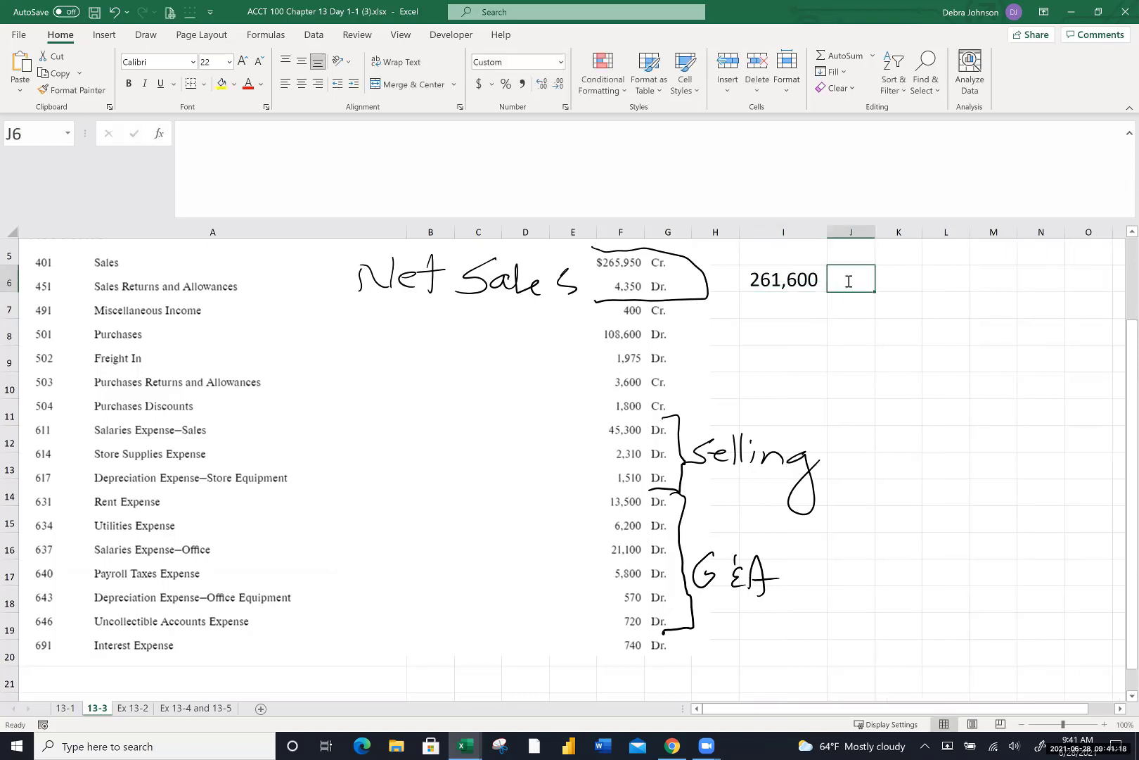
type("NET SALES")
key("Return")
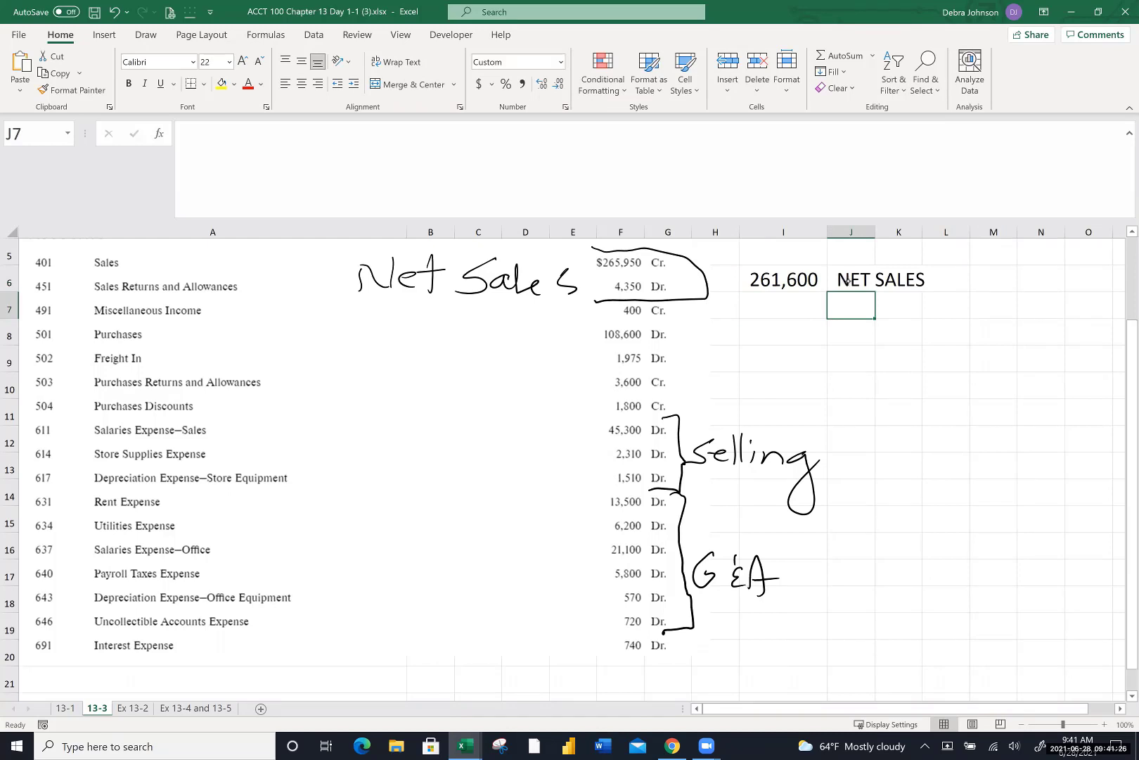
Mark Miscellaneous Income's 400 as OI and bracket purchase accounts 501–504
mouse_move(687, 305)
left_mouse_down()
mouse_move(677, 316)
mouse_move(688, 305)
left_mouse_up()
mouse_move(700, 305)
left_mouse_down()
mouse_move(724, 305)
mouse_move(726, 321)
left_mouse_up()
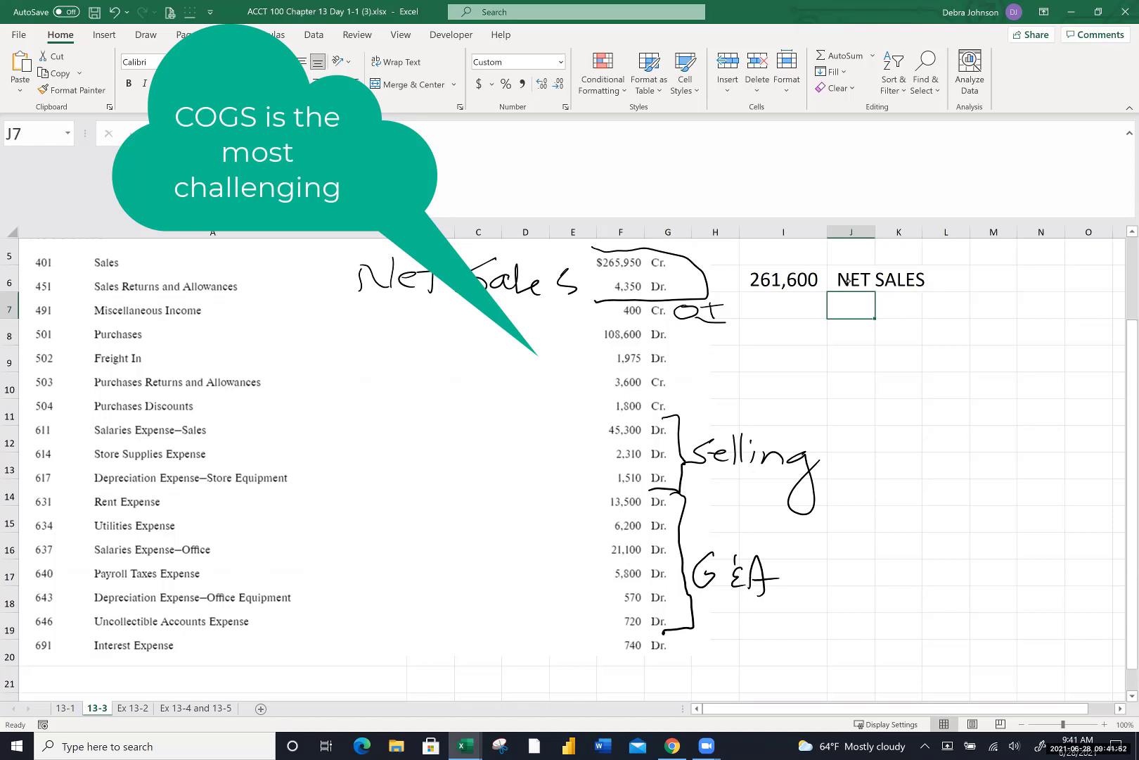
mouse_move(582, 324)
left_mouse_down()
mouse_move(690, 336)
mouse_move(736, 400)
mouse_move(578, 416)
left_mouse_up()
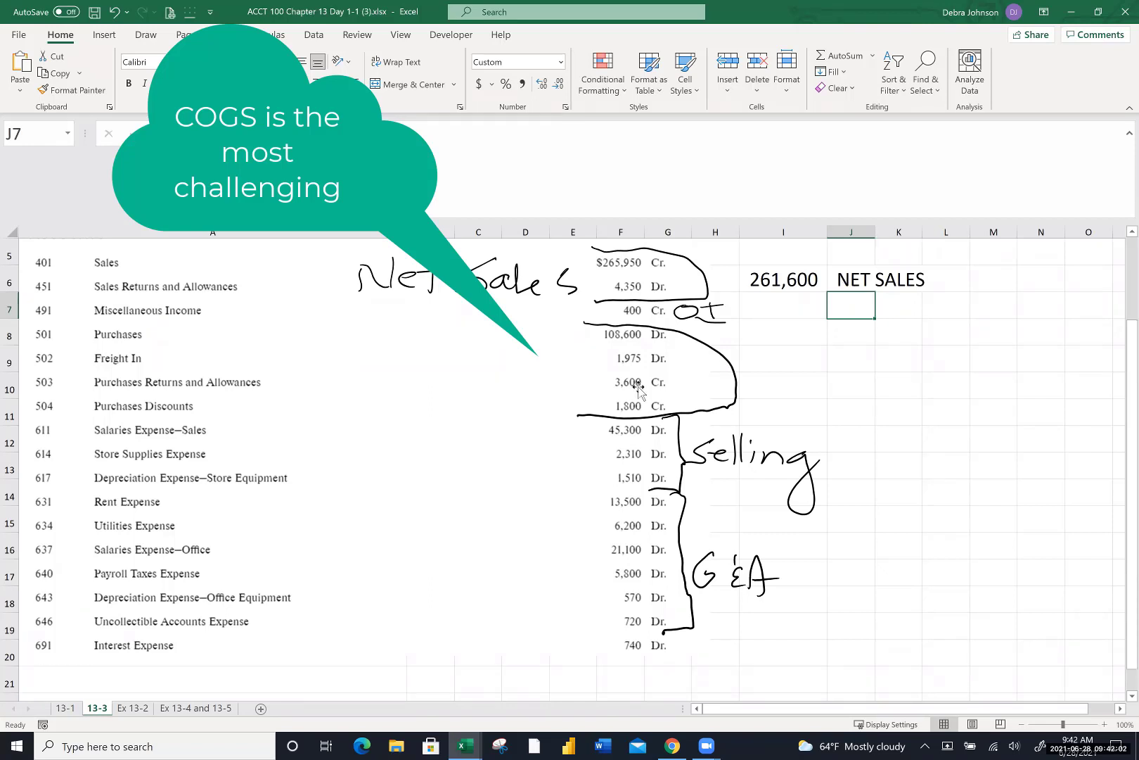
Handwrite 'Net Deliv Cost of Purch' beside the bracketed purchases rows
mouse_move(286, 398)
left_mouse_down()
mouse_move(309, 371)
mouse_move(324, 388)
left_mouse_up()
left_click_drag(341, 360, 337, 393)
mouse_move(333, 375)
left_mouse_down()
mouse_move(349, 373)
mouse_move(374, 399)
left_mouse_up()
mouse_move(371, 372)
left_mouse_down()
mouse_move(373, 398)
mouse_move(416, 398)
left_mouse_up()
mouse_move(423, 385)
left_mouse_down()
mouse_move(424, 401)
mouse_move(436, 378)
left_mouse_up()
mouse_move(466, 374)
left_mouse_down()
mouse_move(467, 396)
mouse_move(476, 381)
mouse_move(508, 398)
left_mouse_up()
mouse_move(497, 380)
left_mouse_down()
mouse_move(532, 382)
mouse_move(564, 363)
mouse_move(567, 399)
mouse_move(571, 384)
left_mouse_up()
mouse_move(578, 380)
left_mouse_down()
mouse_move(584, 397)
mouse_move(602, 381)
mouse_move(607, 395)
left_mouse_up()
left_click_drag(619, 367, 634, 395)
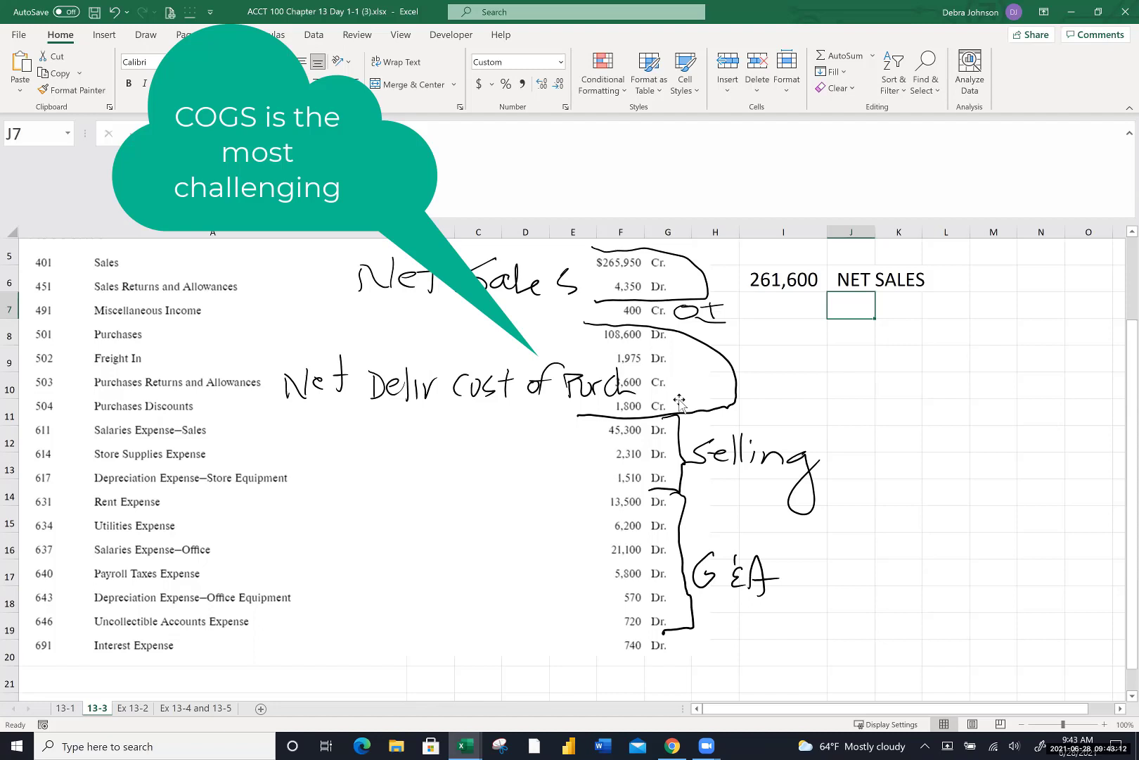
Handwrite the amount 105,175 above the net delivered cost label
left_click_drag(420, 343, 417, 366)
mouse_move(434, 344)
left_mouse_down()
mouse_move(426, 358)
mouse_move(436, 344)
left_mouse_up()
mouse_move(455, 343)
left_mouse_down()
mouse_move(469, 339)
mouse_move(444, 361)
mouse_move(465, 375)
mouse_move(484, 367)
left_mouse_up()
mouse_move(491, 345)
left_mouse_down()
mouse_move(506, 342)
mouse_move(497, 368)
left_mouse_up()
mouse_move(513, 343)
left_mouse_down()
mouse_move(526, 355)
mouse_move(514, 367)
left_mouse_up()
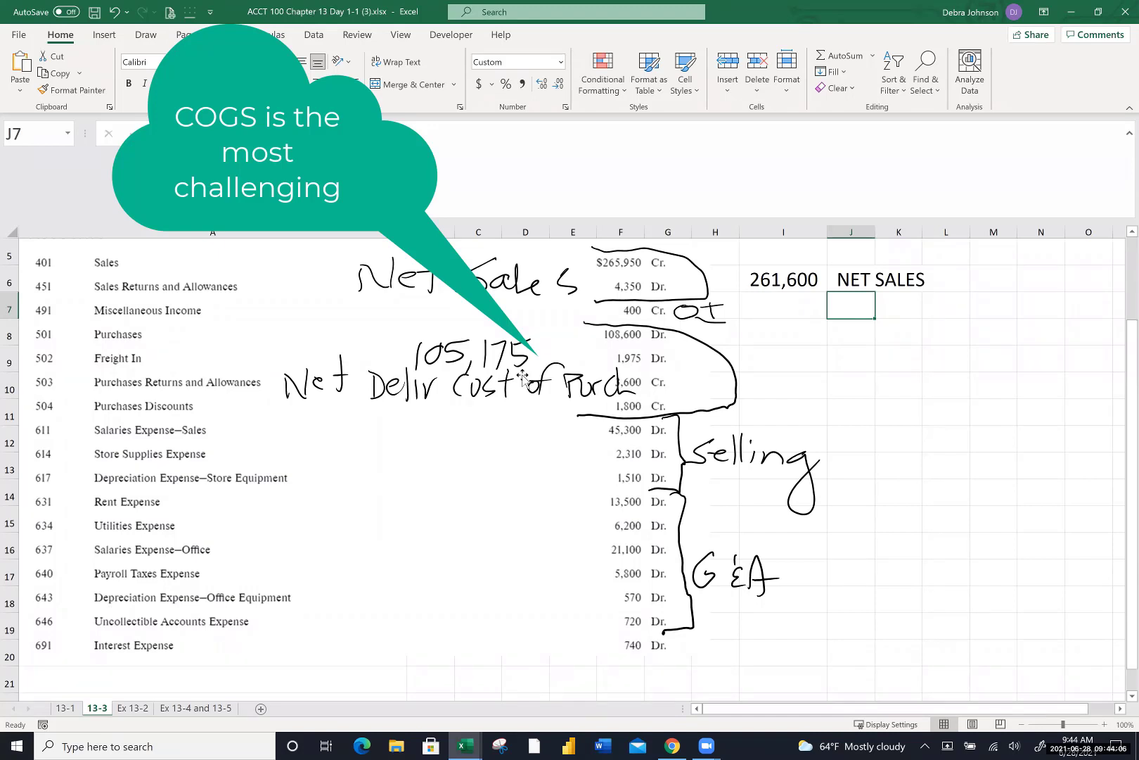
Write '+Beg Inv' and '- End Inv' in ink to the right of the purchases bracket
mouse_move(747, 355)
left_mouse_down()
mouse_move(748, 383)
mouse_move(775, 363)
left_mouse_up()
left_click_drag(785, 357, 786, 382)
mouse_move(780, 356)
left_mouse_down()
mouse_move(805, 349)
mouse_move(789, 378)
mouse_move(815, 366)
mouse_move(824, 405)
left_mouse_up()
mouse_move(852, 349)
left_mouse_down()
mouse_move(852, 384)
mouse_move(882, 381)
mouse_move(901, 360)
left_mouse_up()
mouse_move(738, 406)
left_mouse_down()
mouse_move(802, 419)
mouse_move(798, 393)
left_mouse_up()
mouse_move(777, 408)
left_mouse_down()
mouse_move(824, 420)
mouse_move(843, 386)
mouse_move(846, 420)
mouse_move(892, 420)
left_mouse_up()
left_click_drag(894, 403, 916, 397)
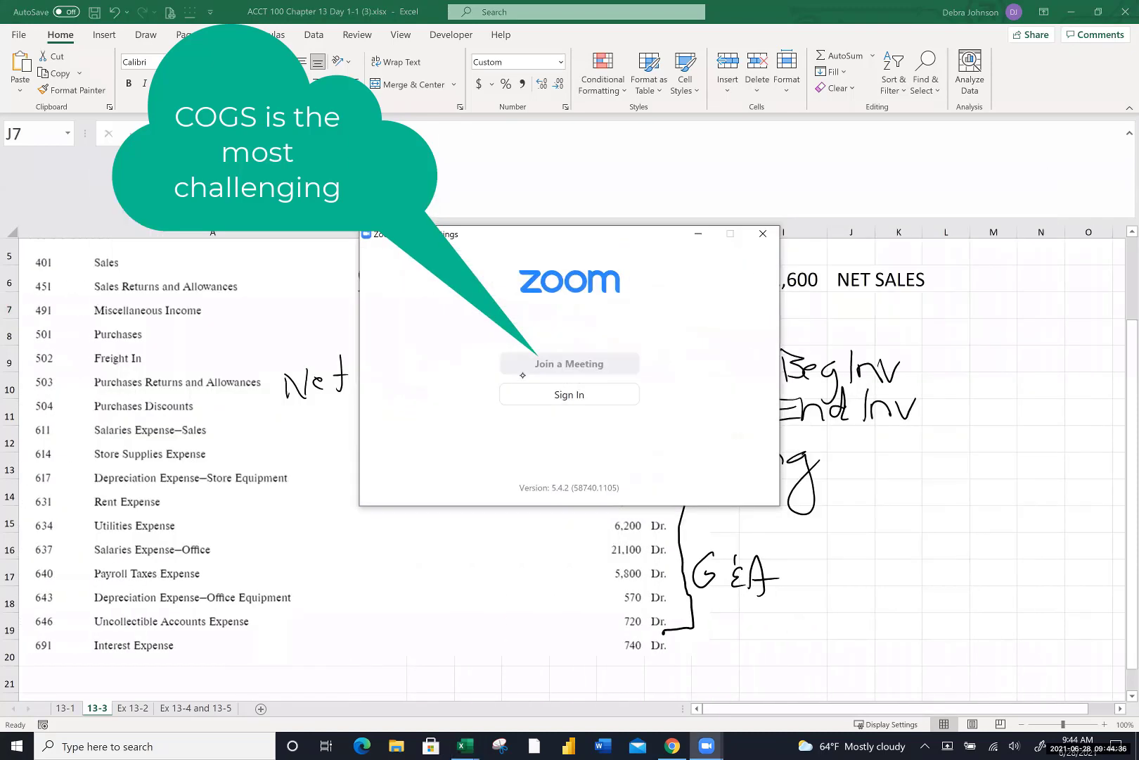
Enter the label COGS in L10 and the amount 112,225 in N10
left_click(693, 237)
scroll(646, 474, "right", 2)
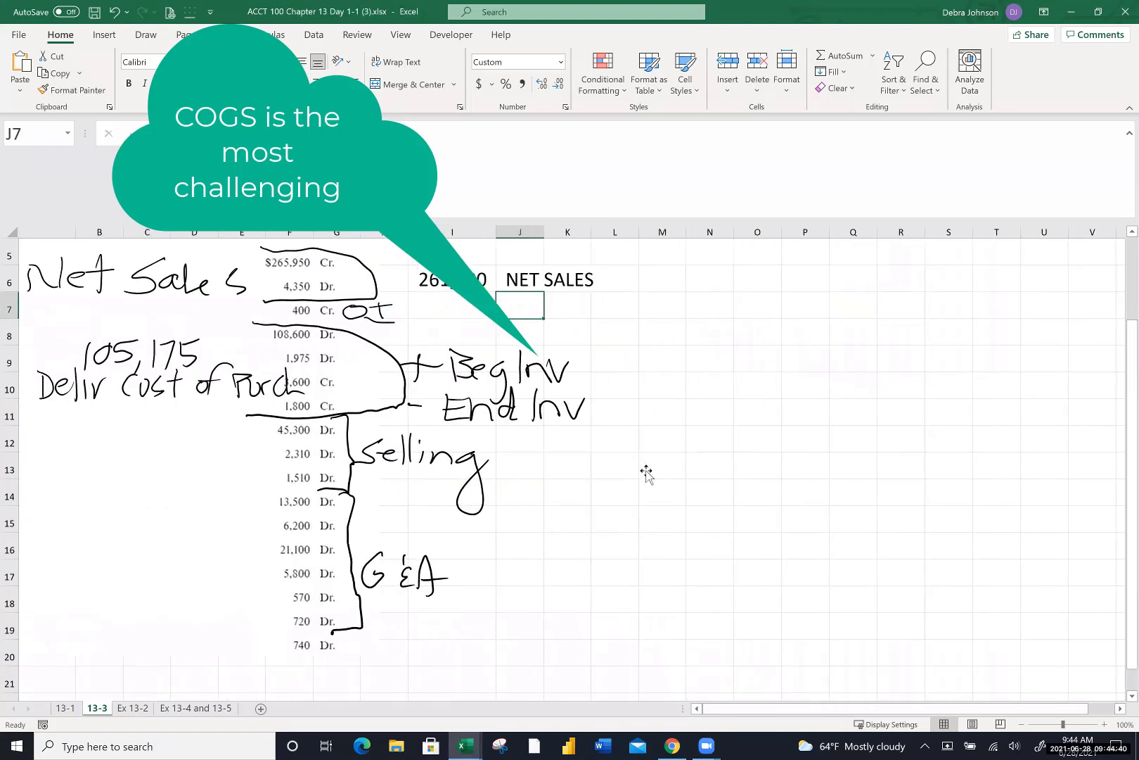
scroll(646, 474, "right", 1)
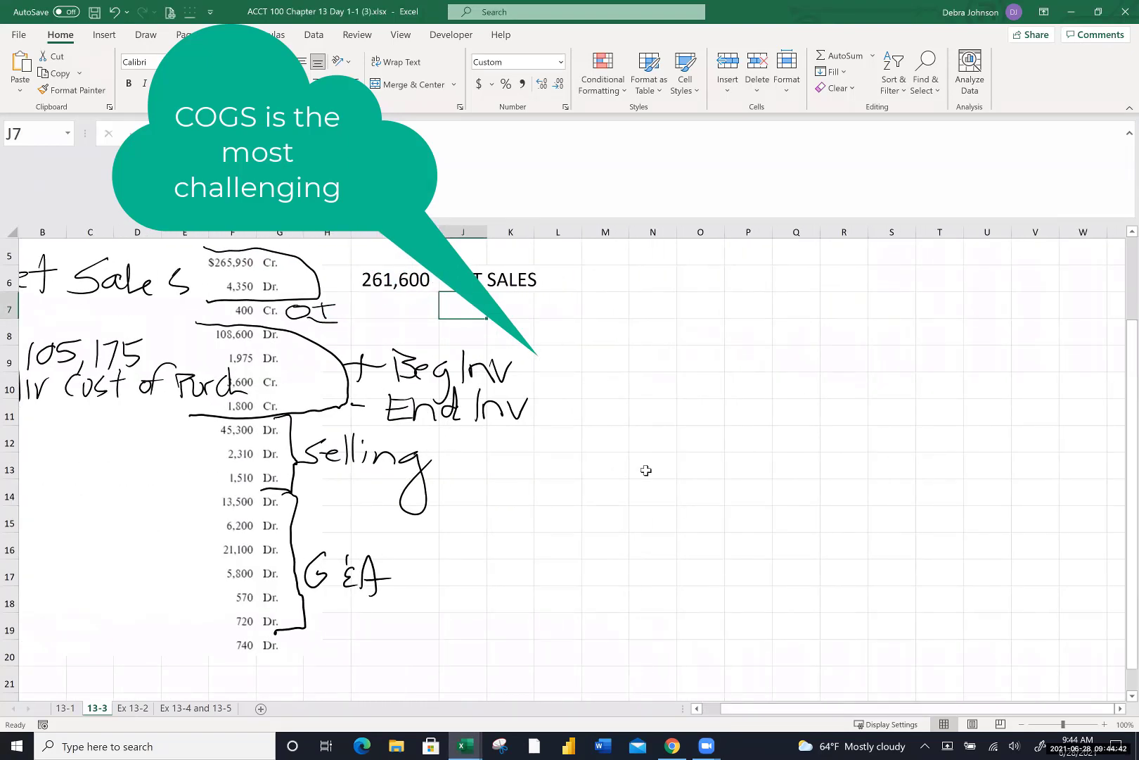
left_click(555, 386)
type("COGS")
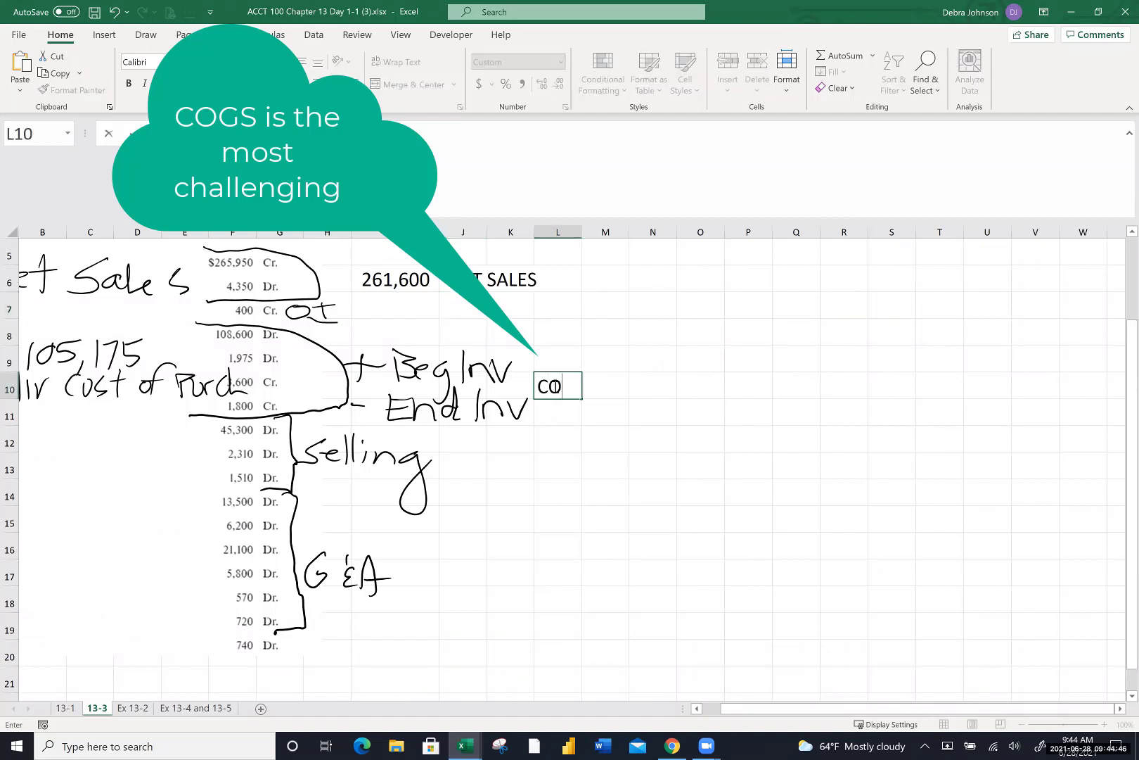
left_click(637, 384)
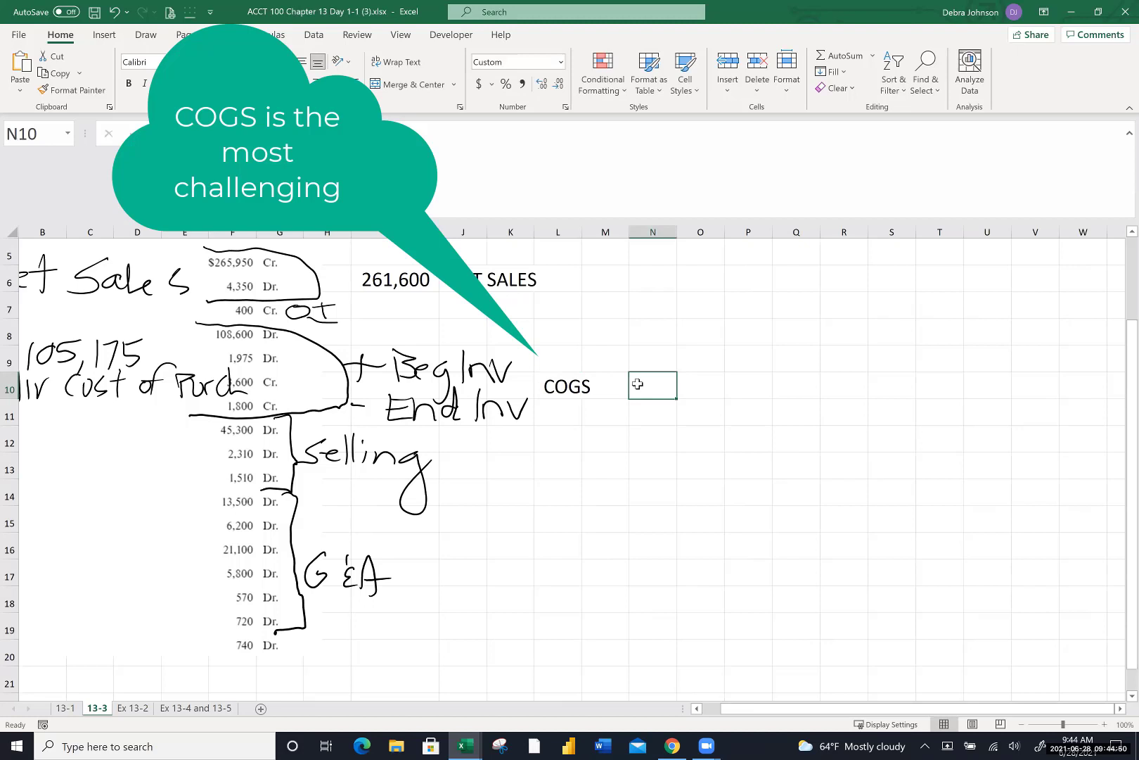
type("1")
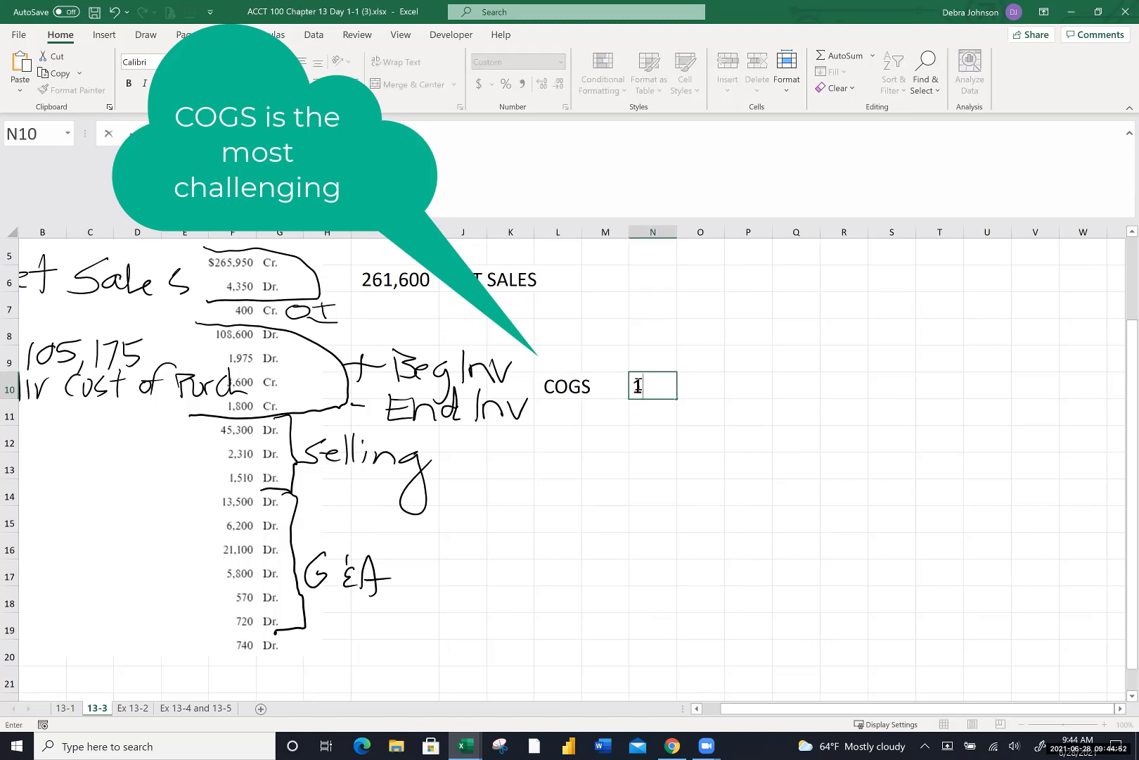
type("12,225")
key("Return")
Repeat the yellow fill on the COGS label and its 112,225 amount in L10:N10
left_click_drag(561, 386, 696, 386)
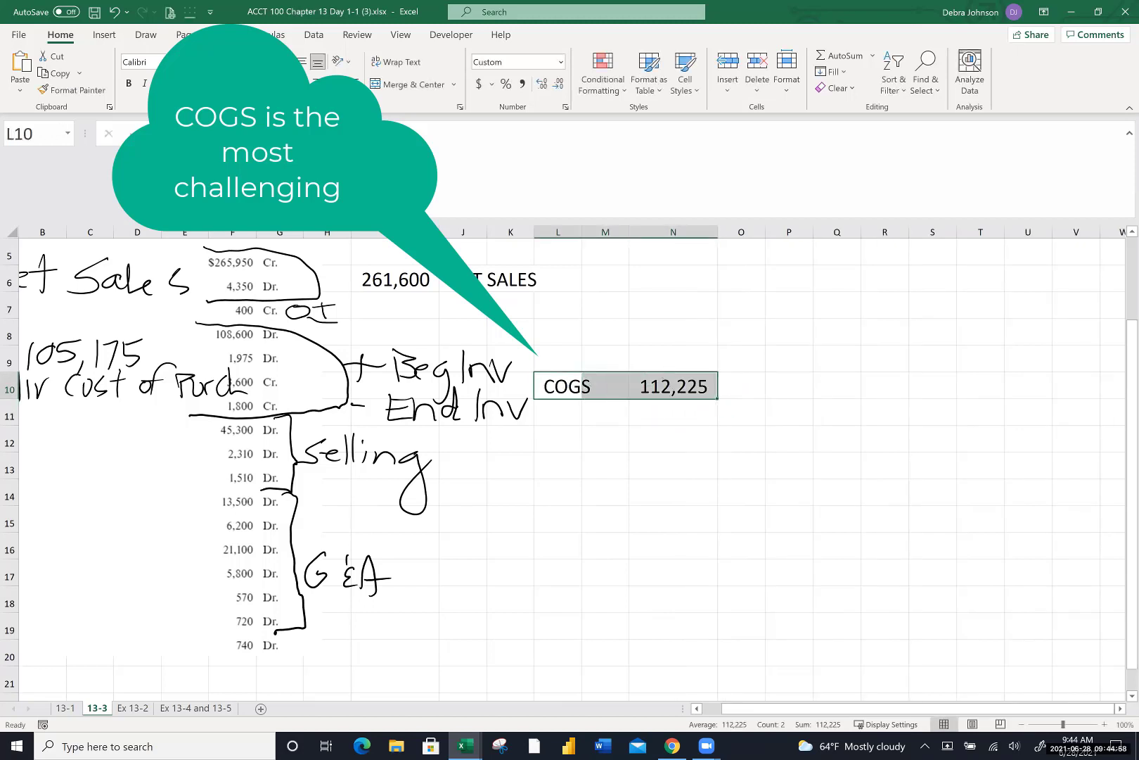
key("F4")
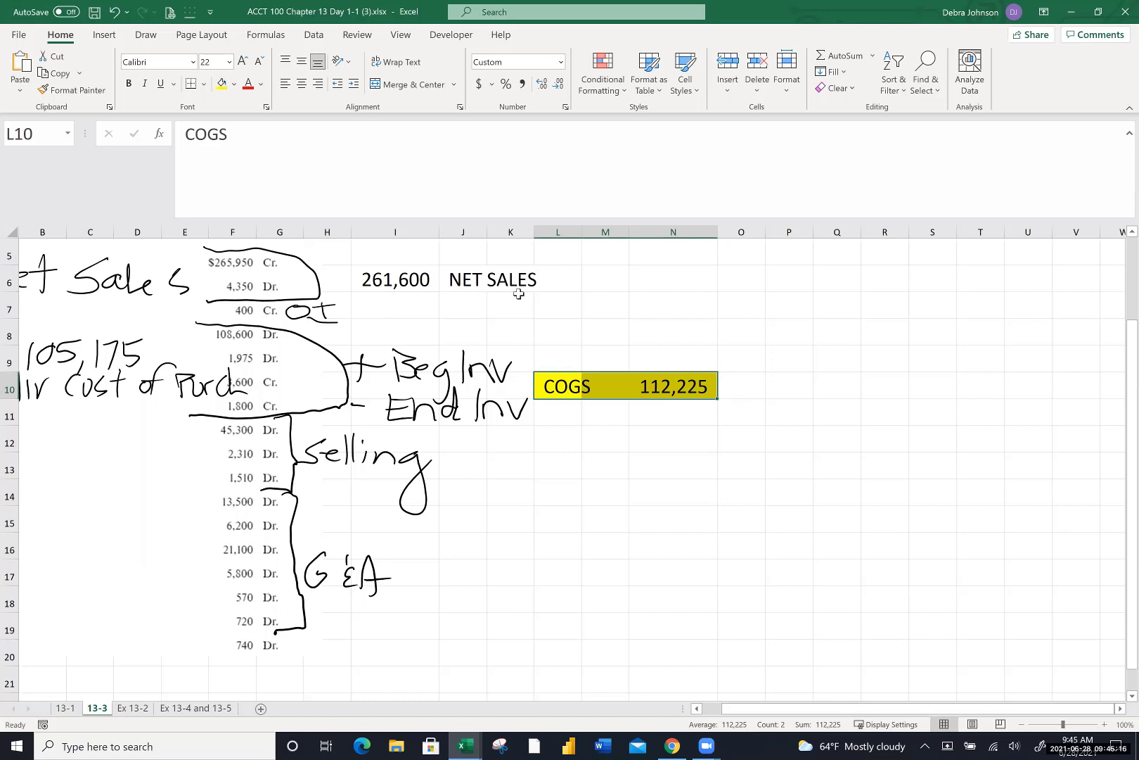
left_click(477, 445)
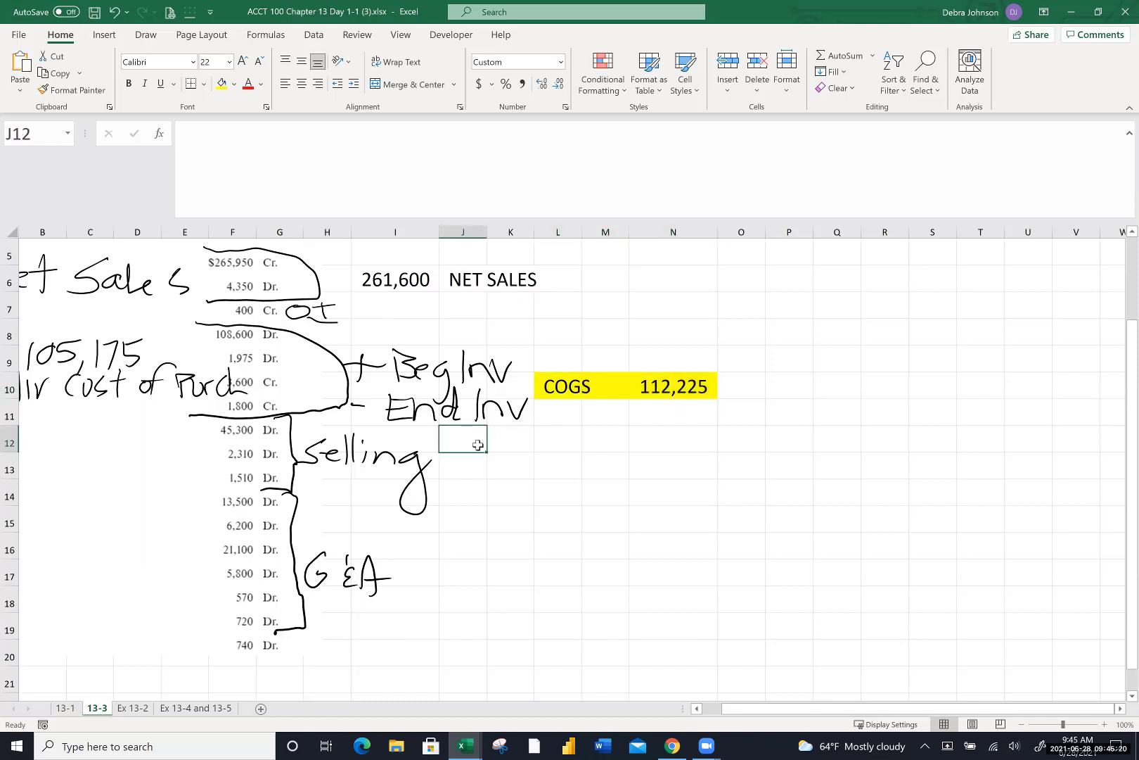
Label J12 'Gross Profit' and enter =I6-N10 in N12, giving 149,375
type("Gross")
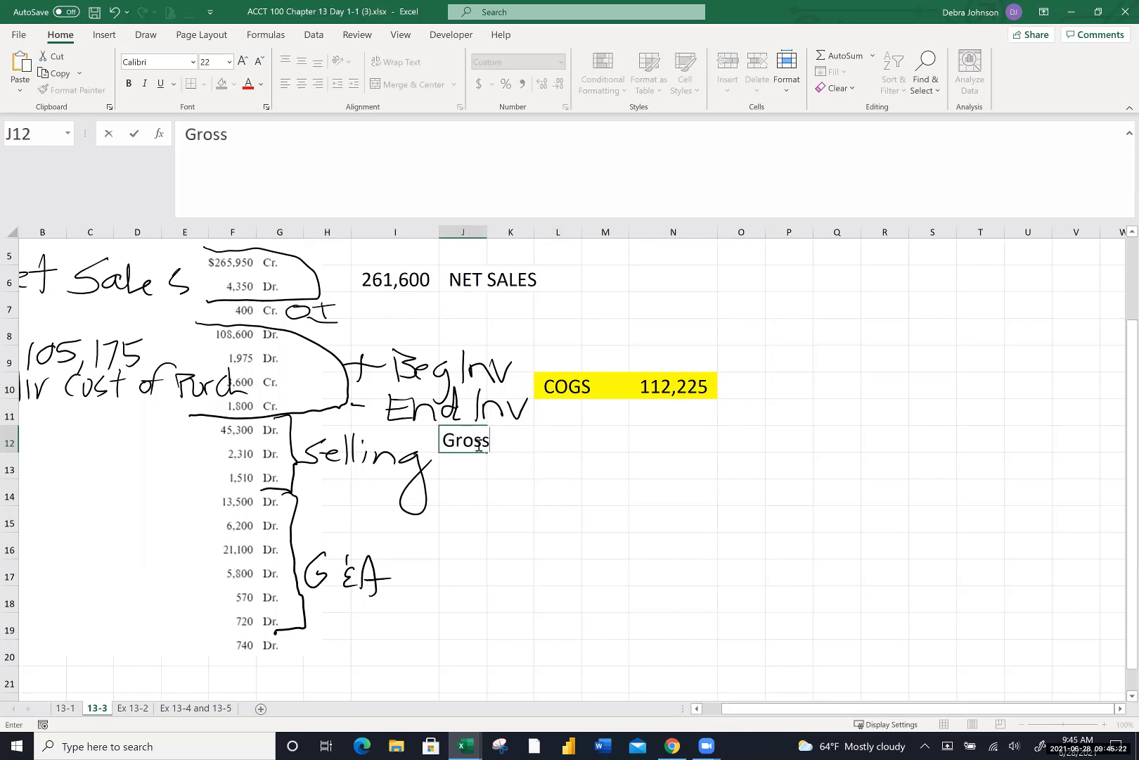
type(" Profit")
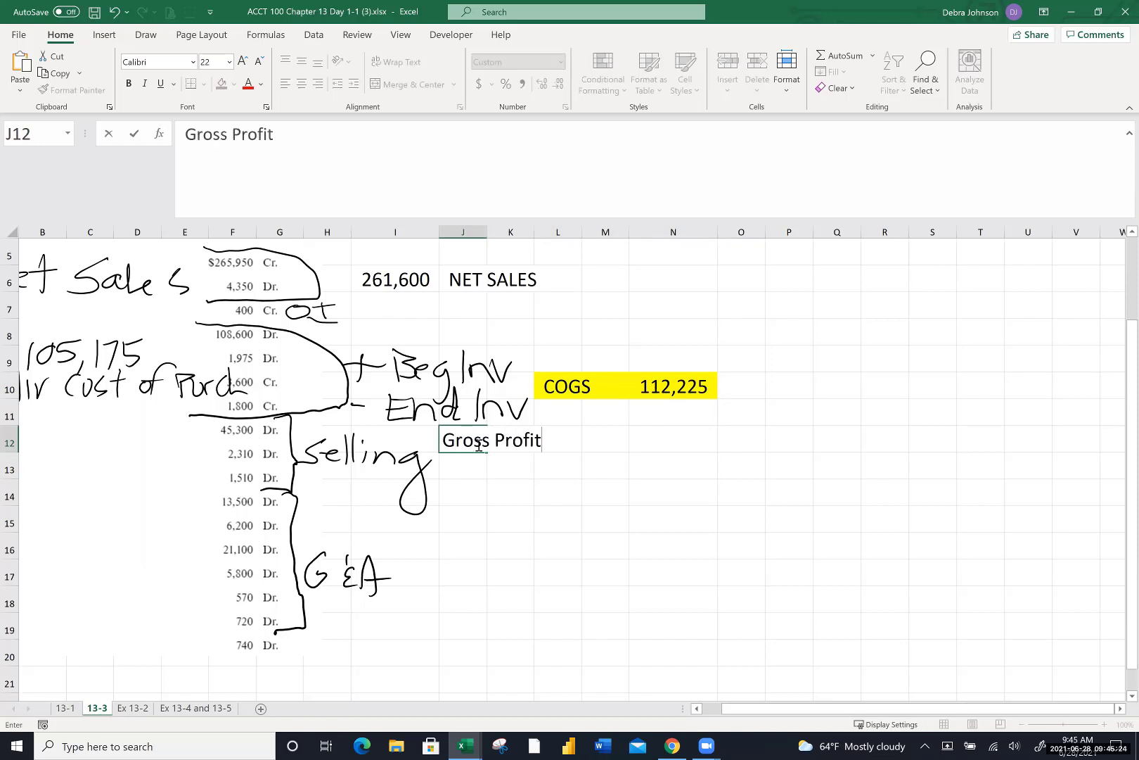
left_click_drag(540, 453, 540, 455)
left_click(657, 432)
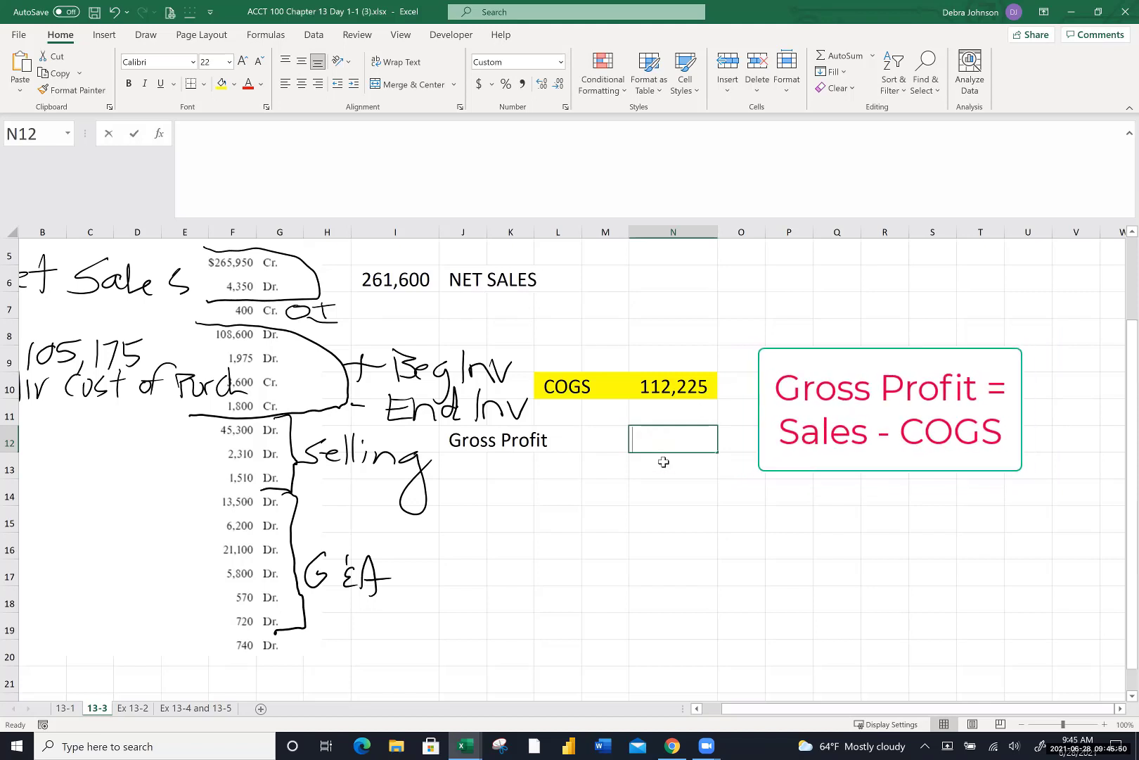
type("=")
left_click(415, 282)
type("-")
left_click(659, 391)
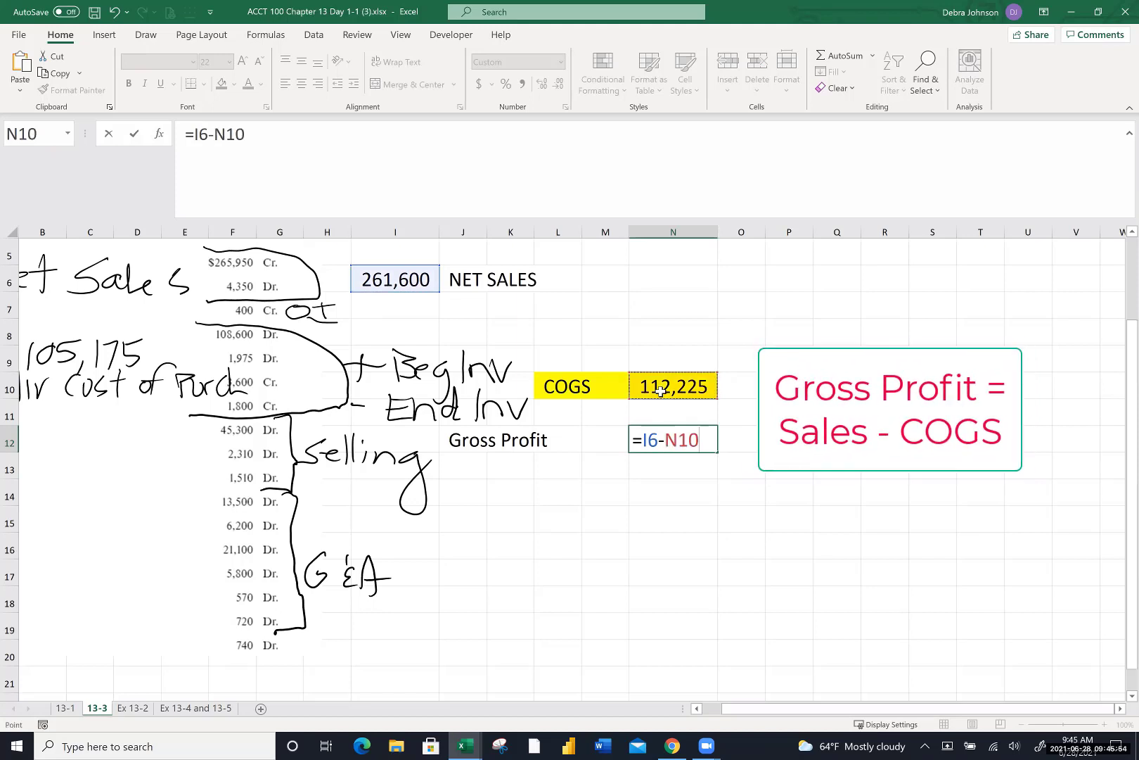
key("Return")
left_click_drag(453, 442, 665, 431)
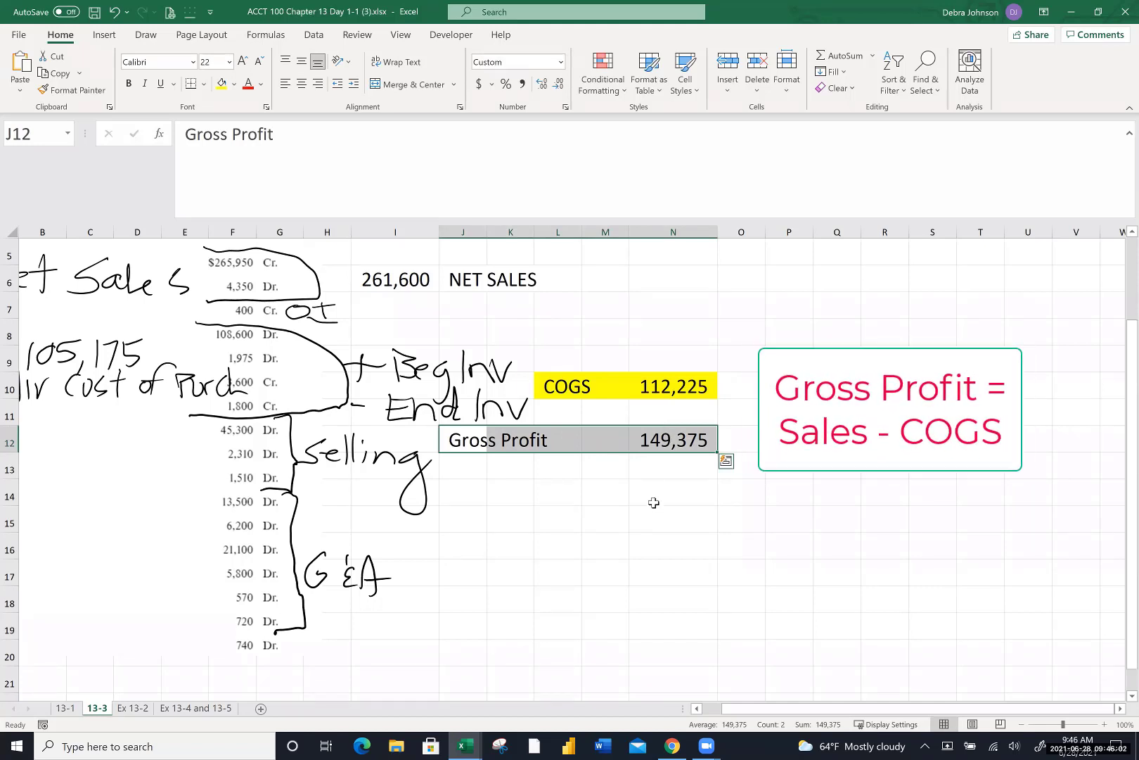
left_click(749, 438)
Type the label 'GP margin' in P12, beside the 149,375 gross profit
scroll(751, 437, "right", 3)
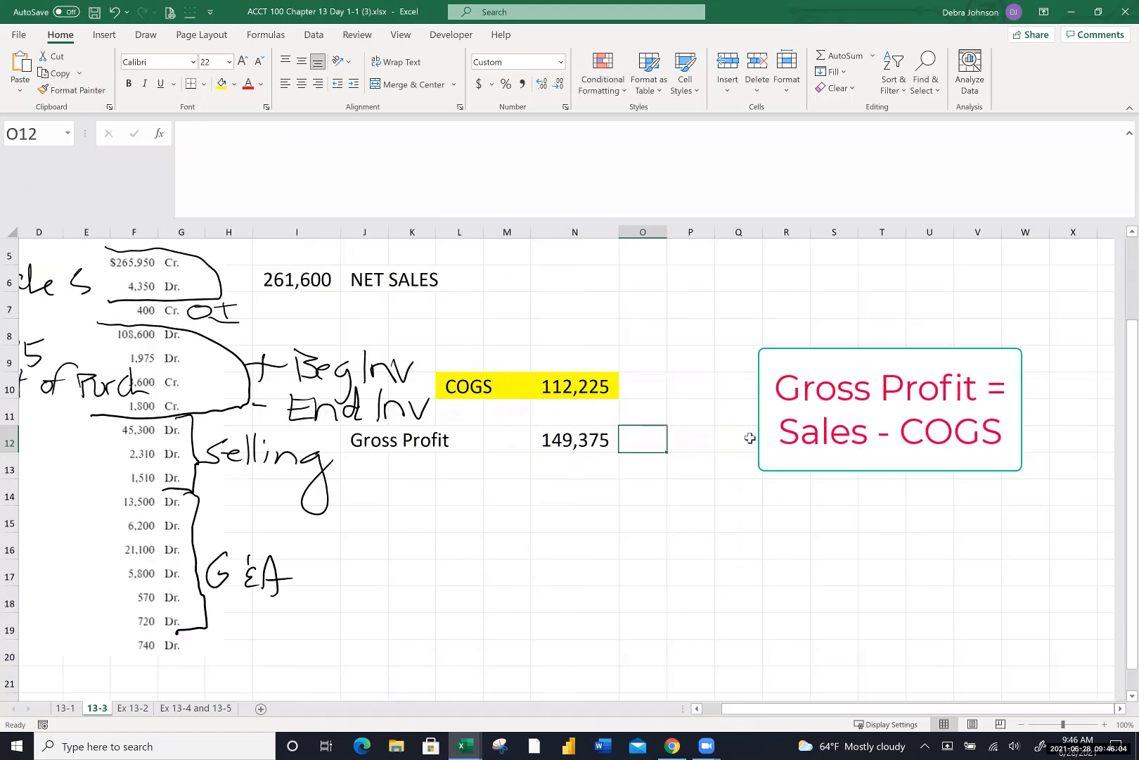
left_click(646, 435)
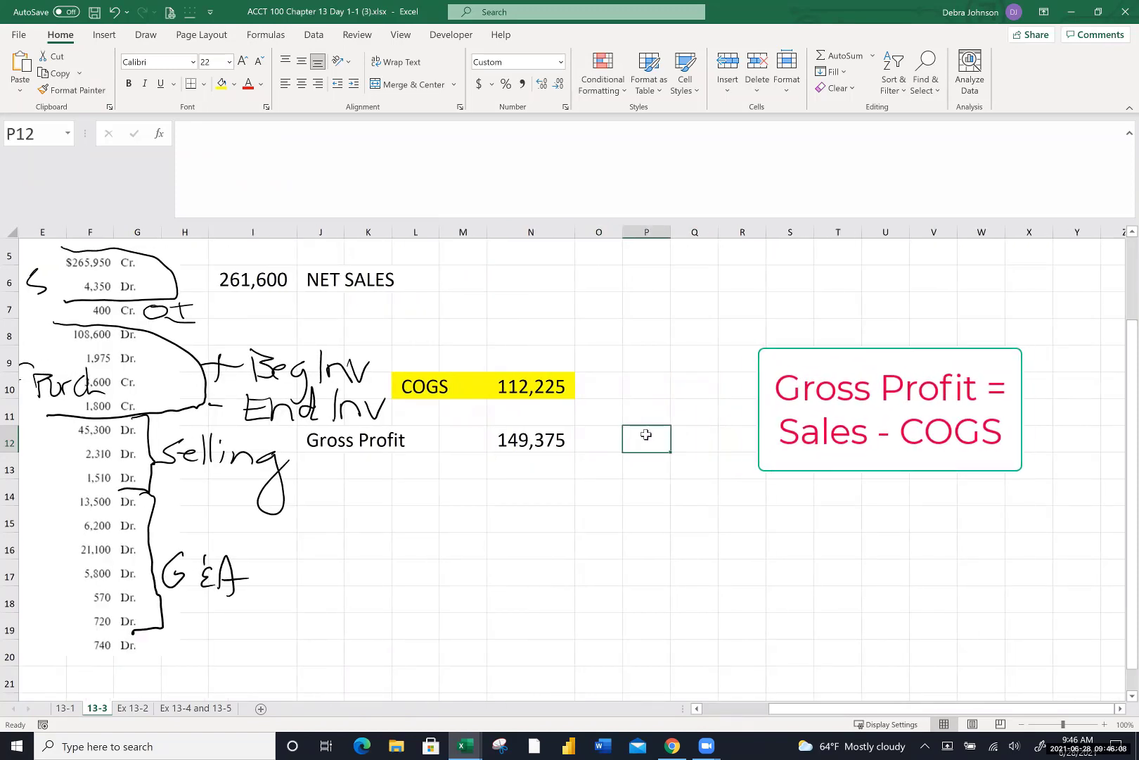
type("GO")
key("BackSpace")
type("P margin")
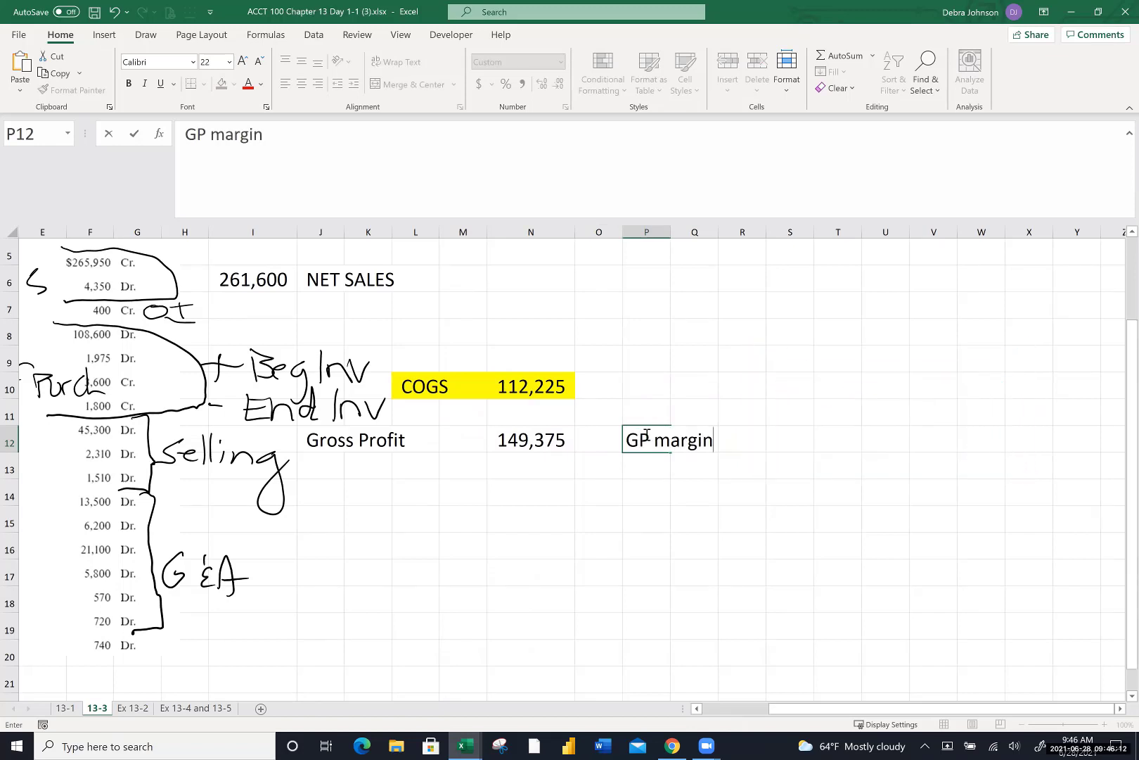
left_click(735, 441)
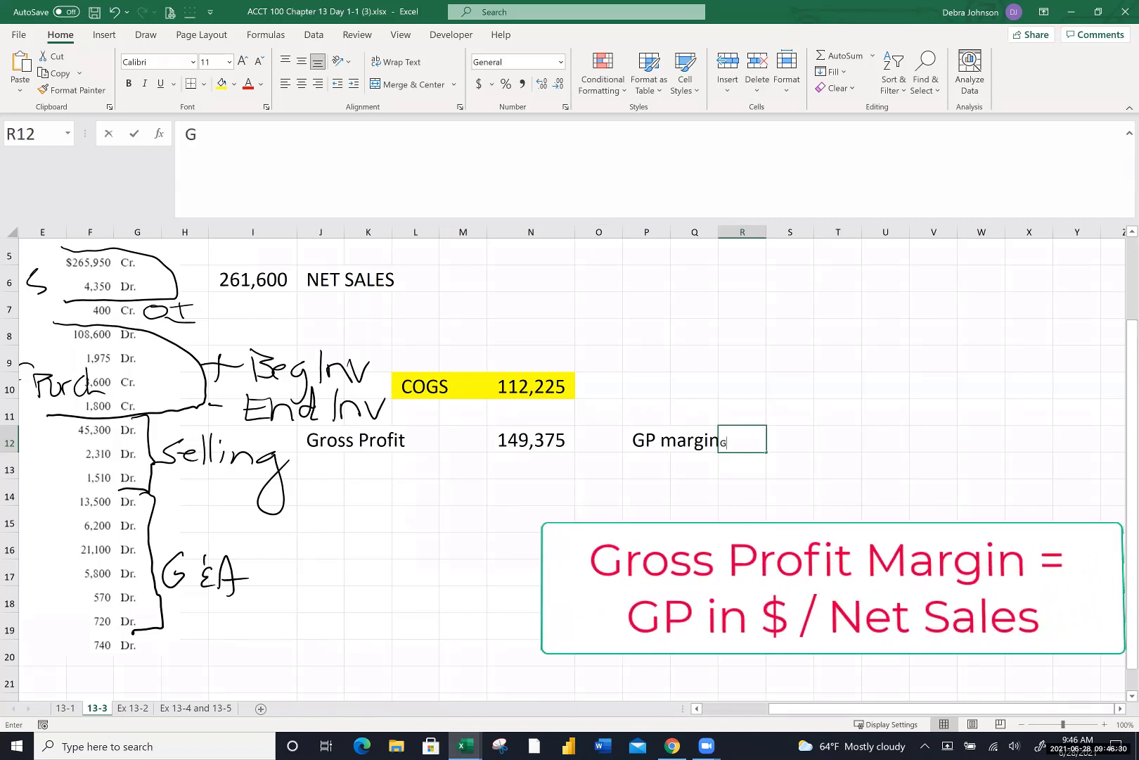
type("GP")
key("BackSpace")
key("BackSpace")
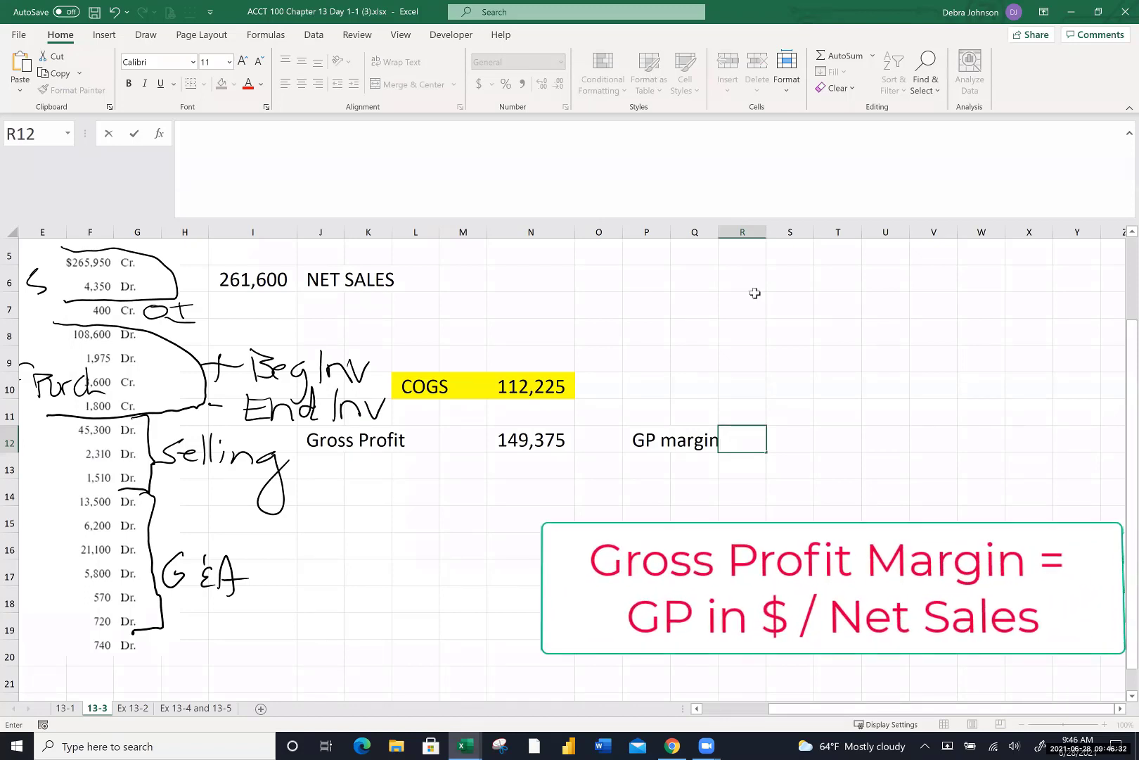
left_click_drag(740, 233, 840, 240)
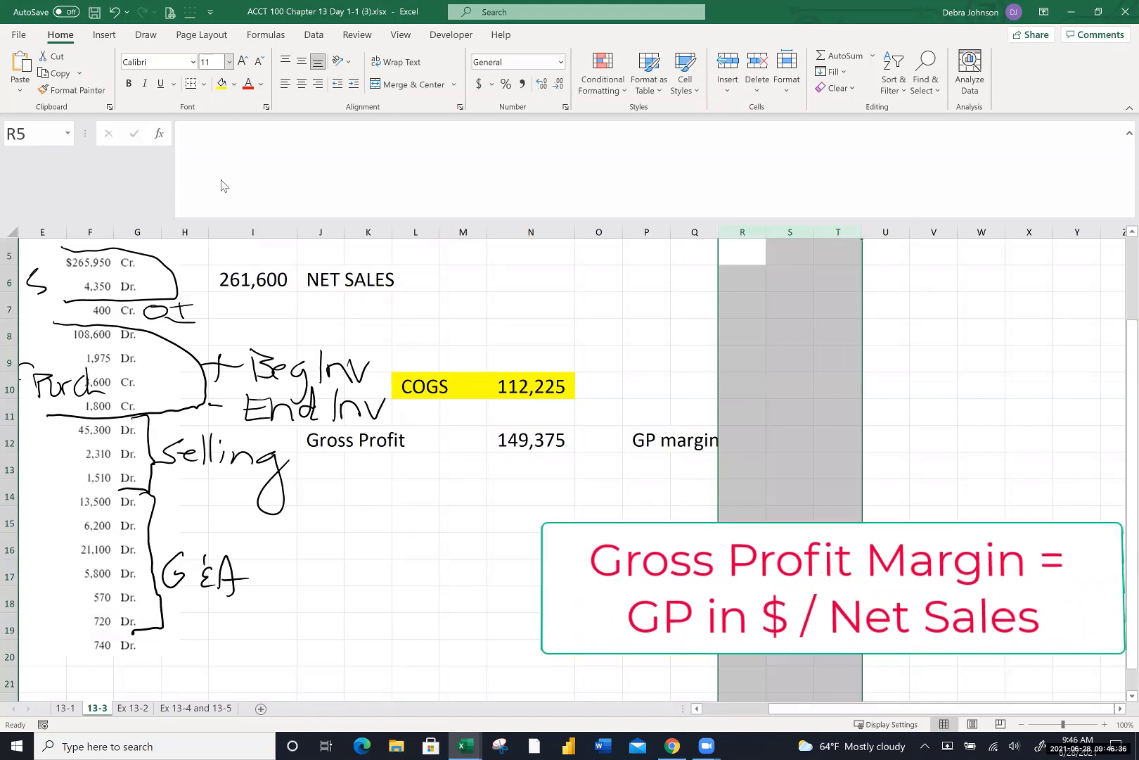
At font size 20, add the notes 'GP / Net Sales' and '149,375 / 261,600' below the label
left_click(229, 62)
left_click(212, 214)
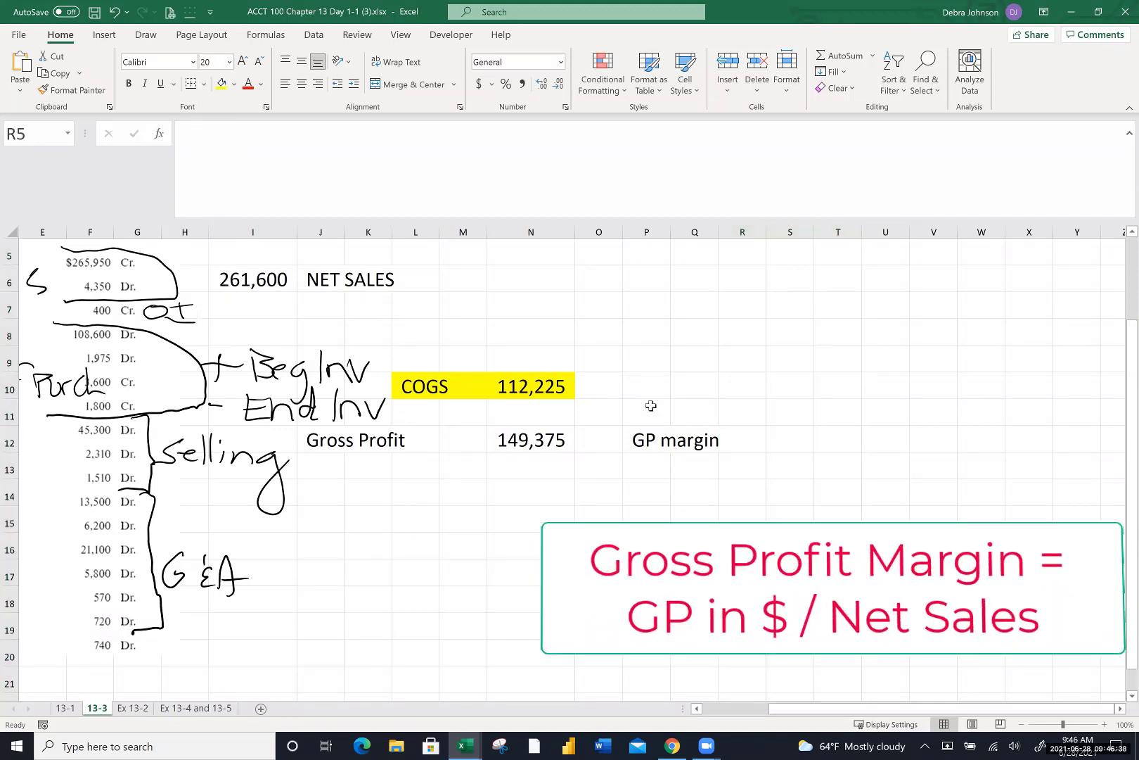
left_click(743, 444)
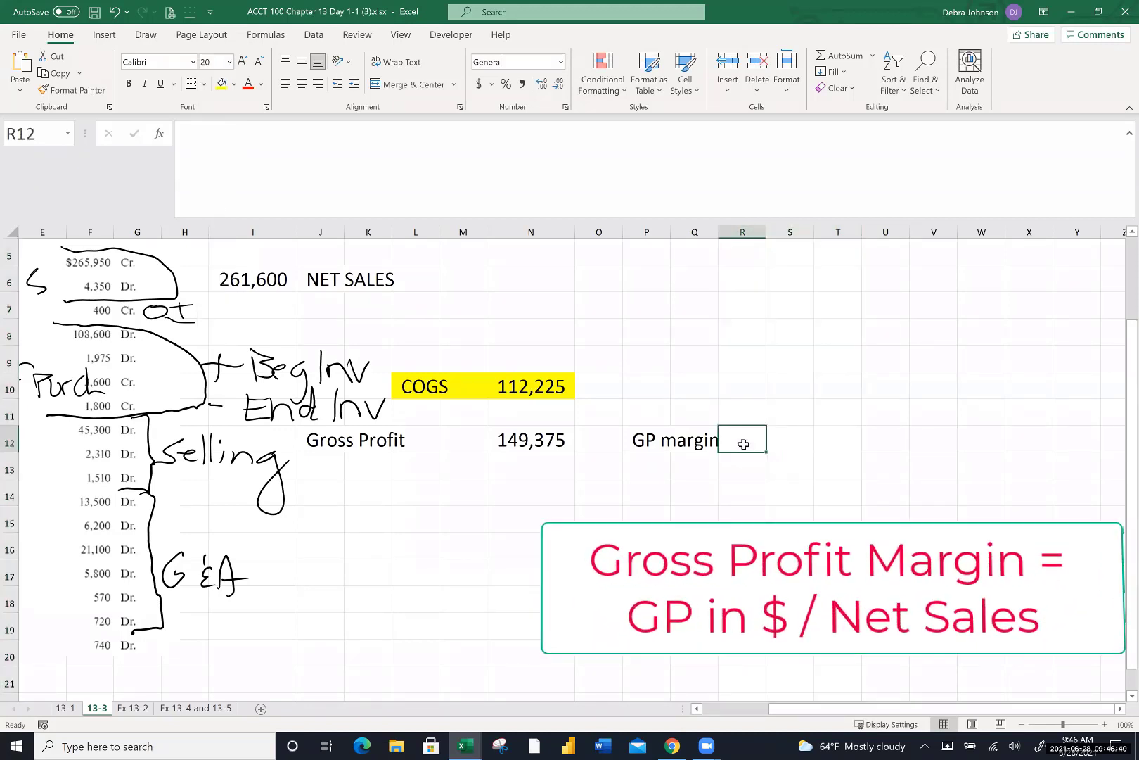
type("GP / ")
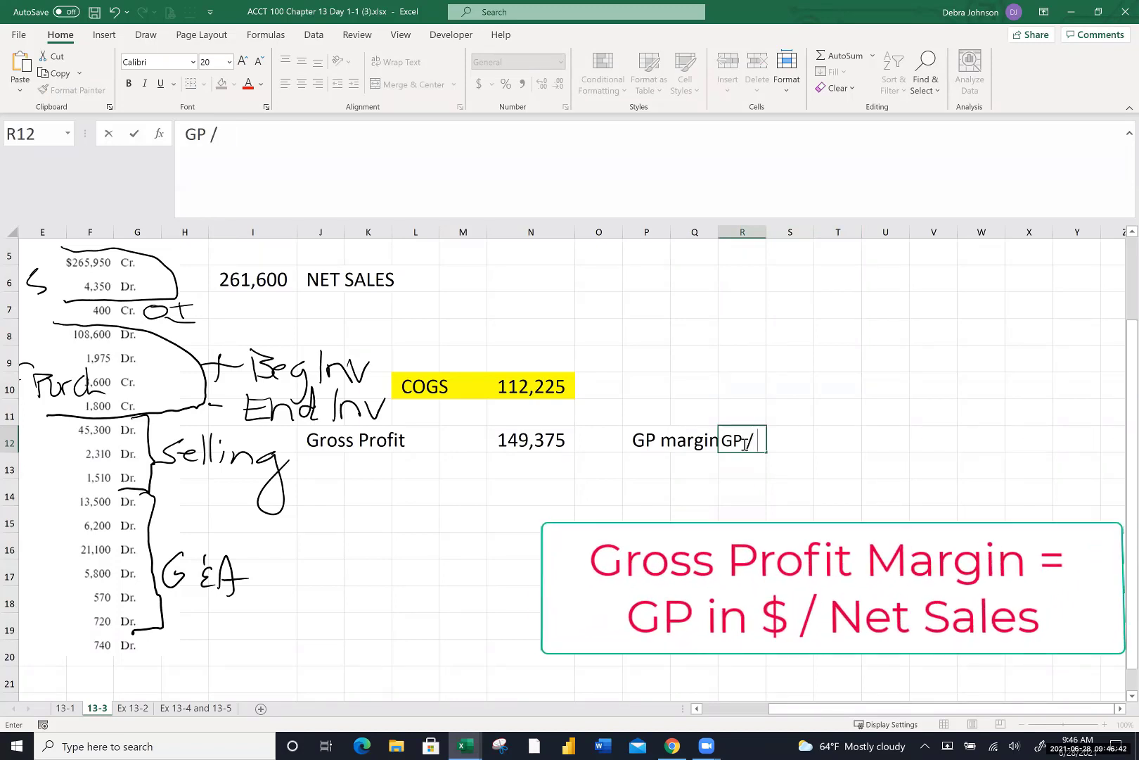
type("Net Sales")
key("Return")
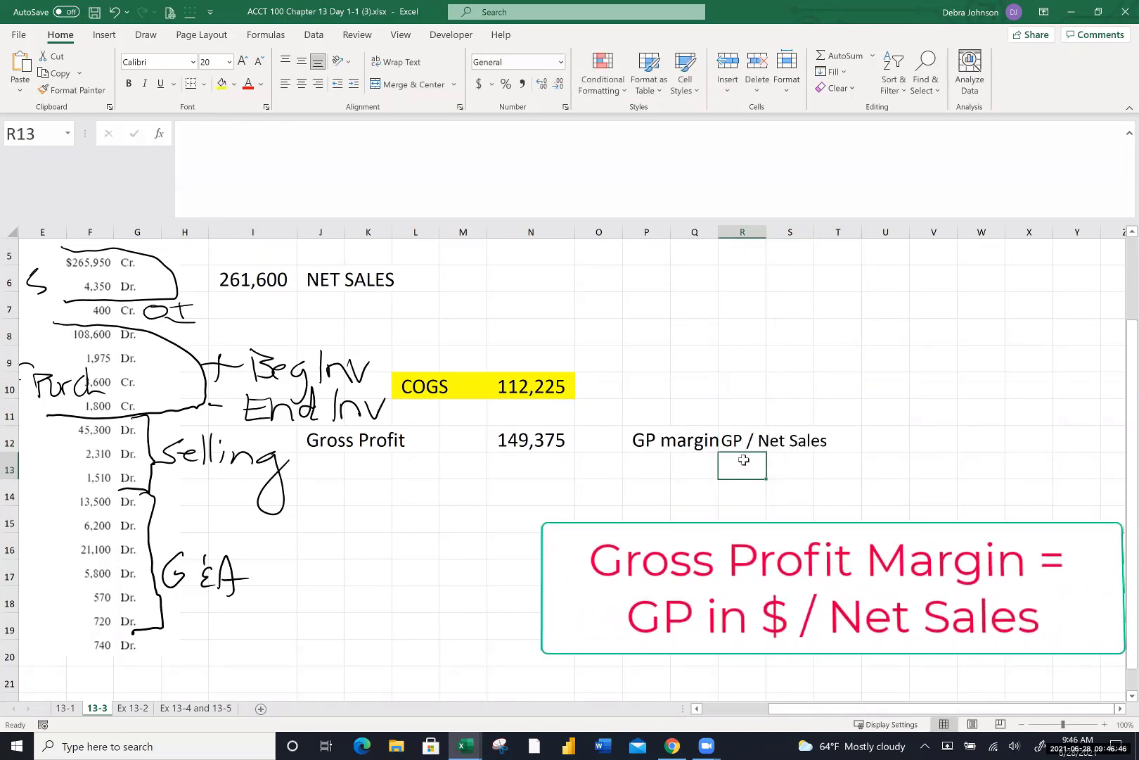
type("'149")
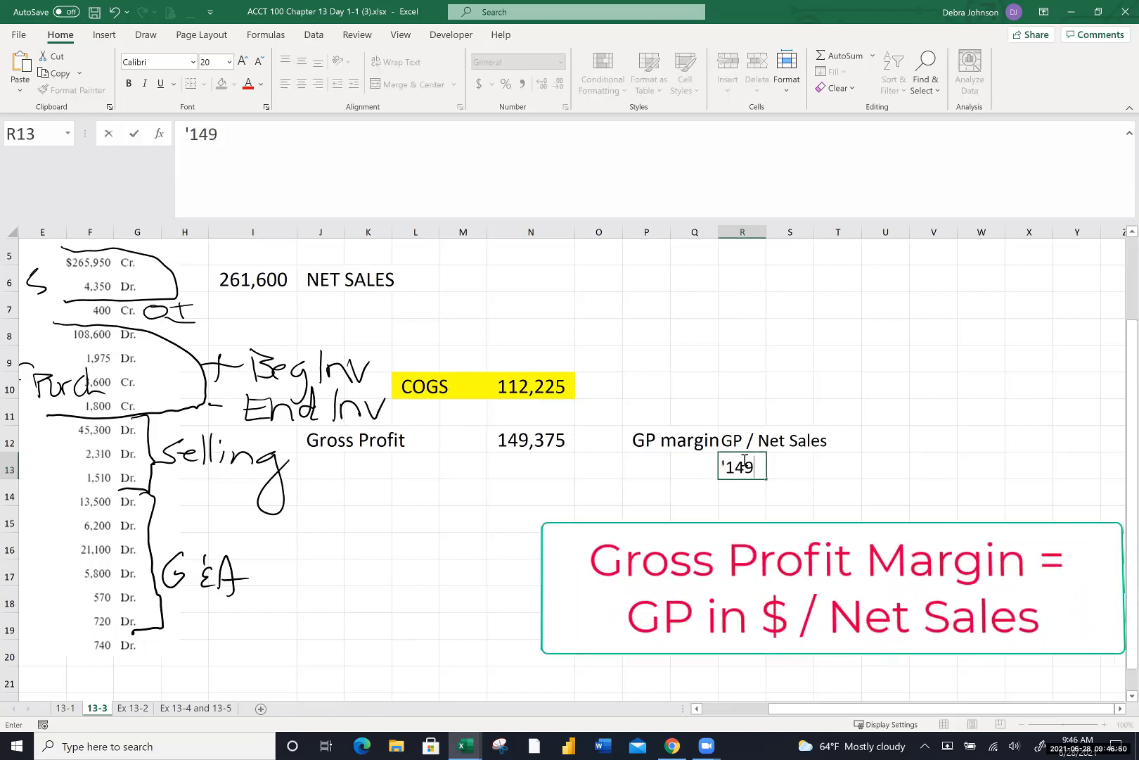
type("375 / 261,600")
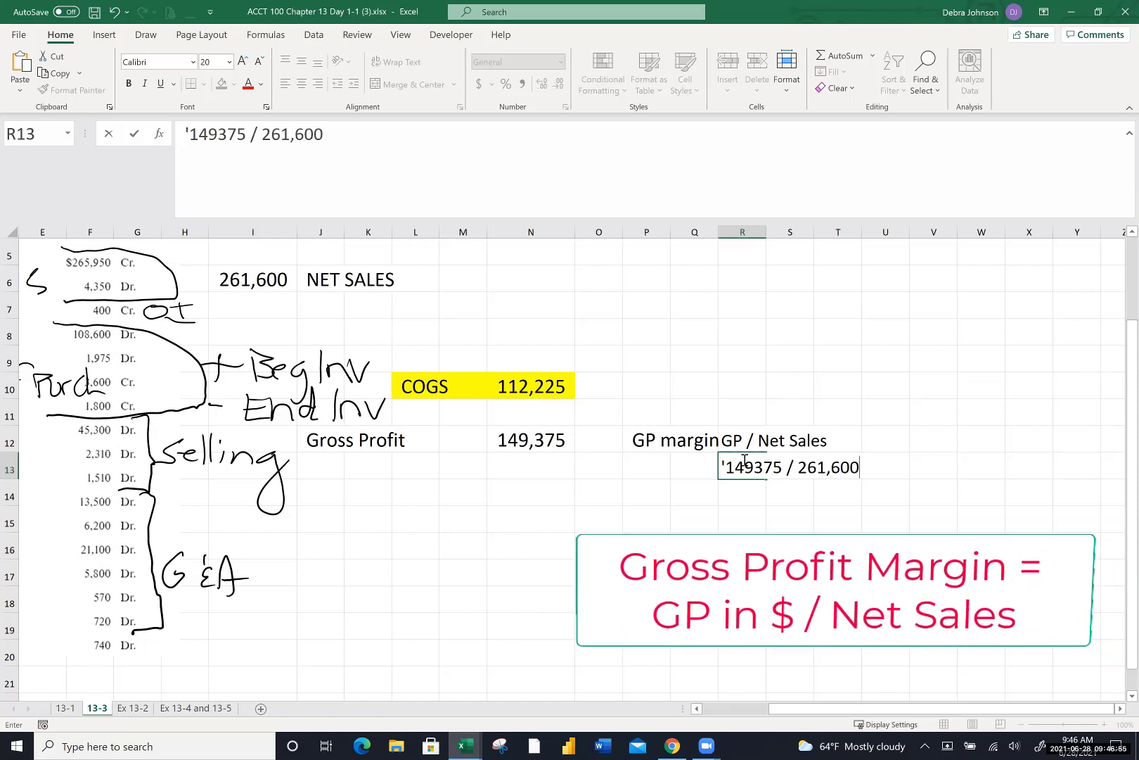
key("Return")
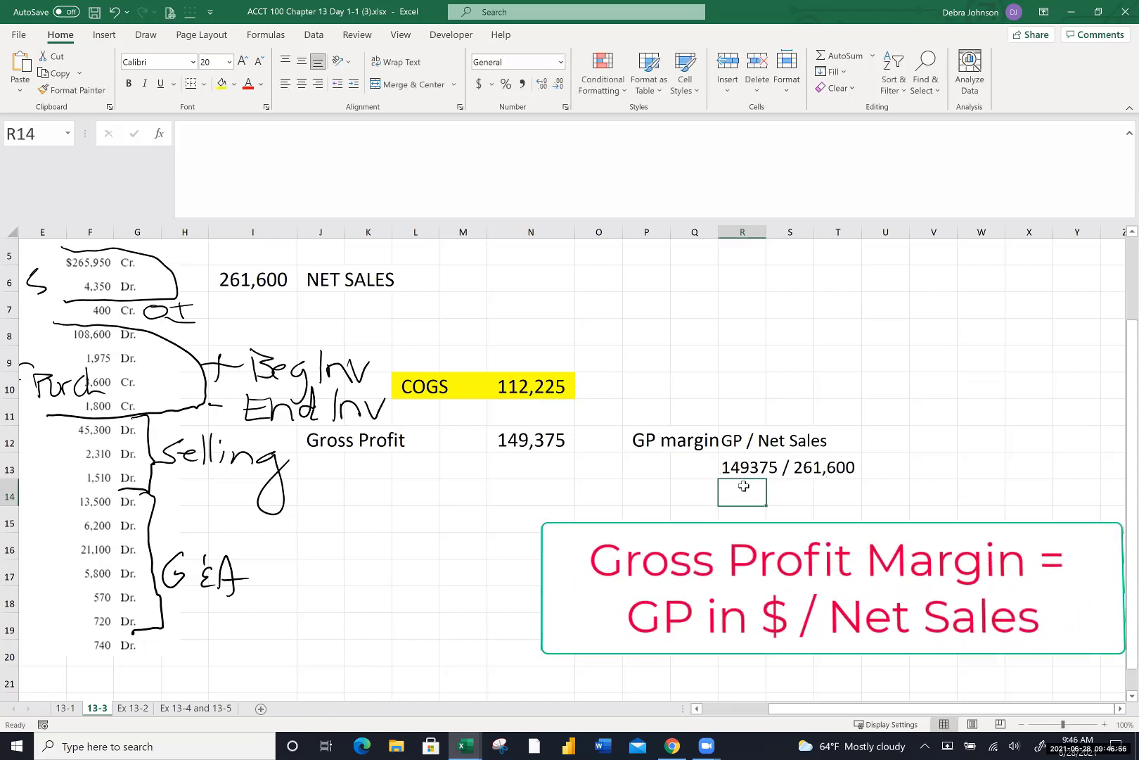
left_click(736, 469)
double_click(737, 469)
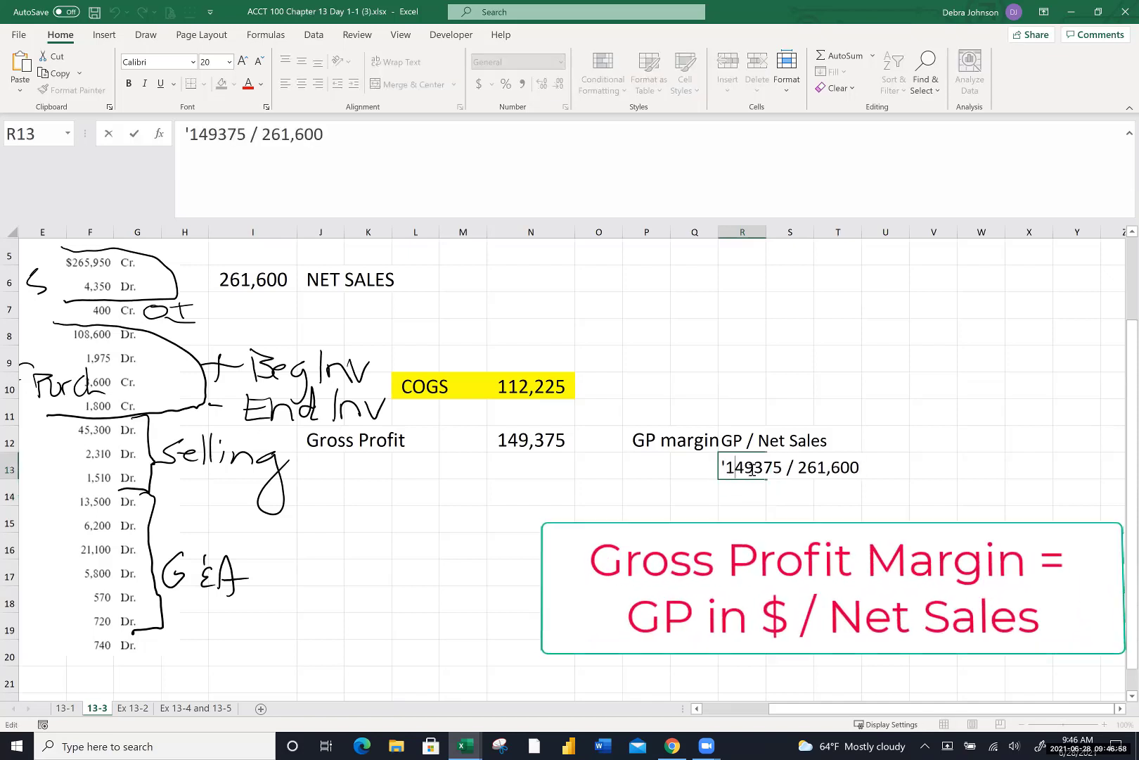
type(",")
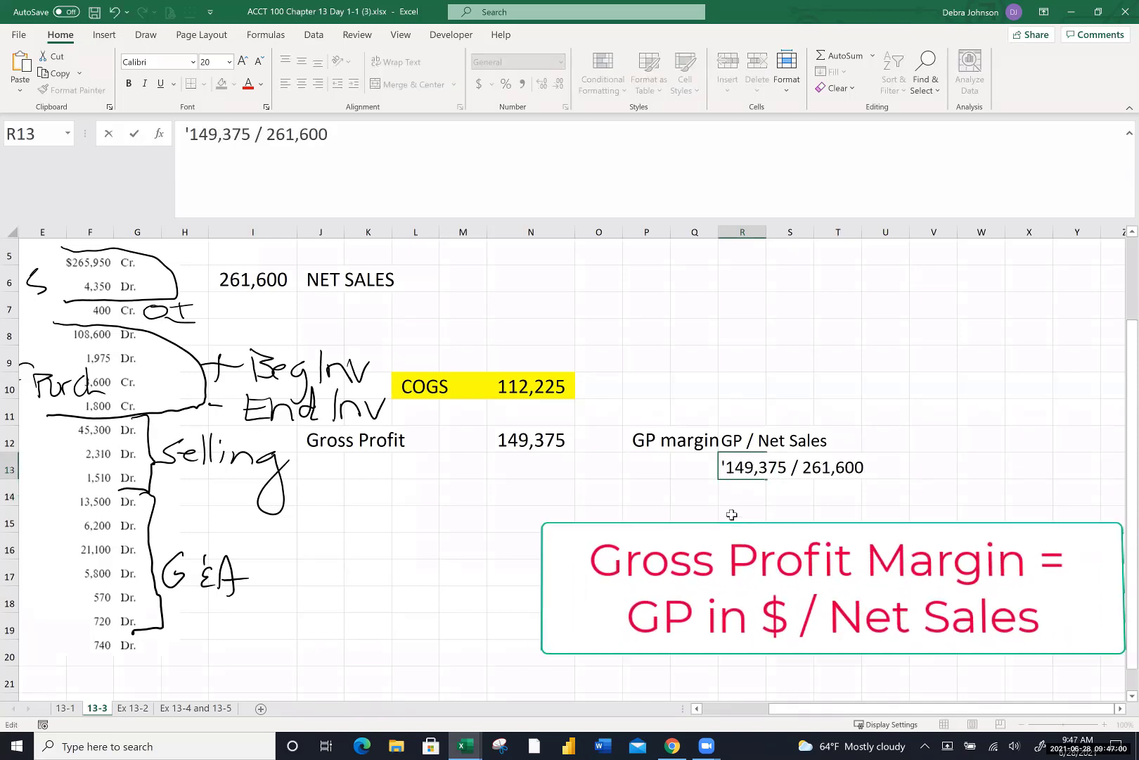
left_click(730, 515)
Enter =N12/I6 in R14 and format it as a two-decimal percentage, 57.10%
left_click(735, 493)
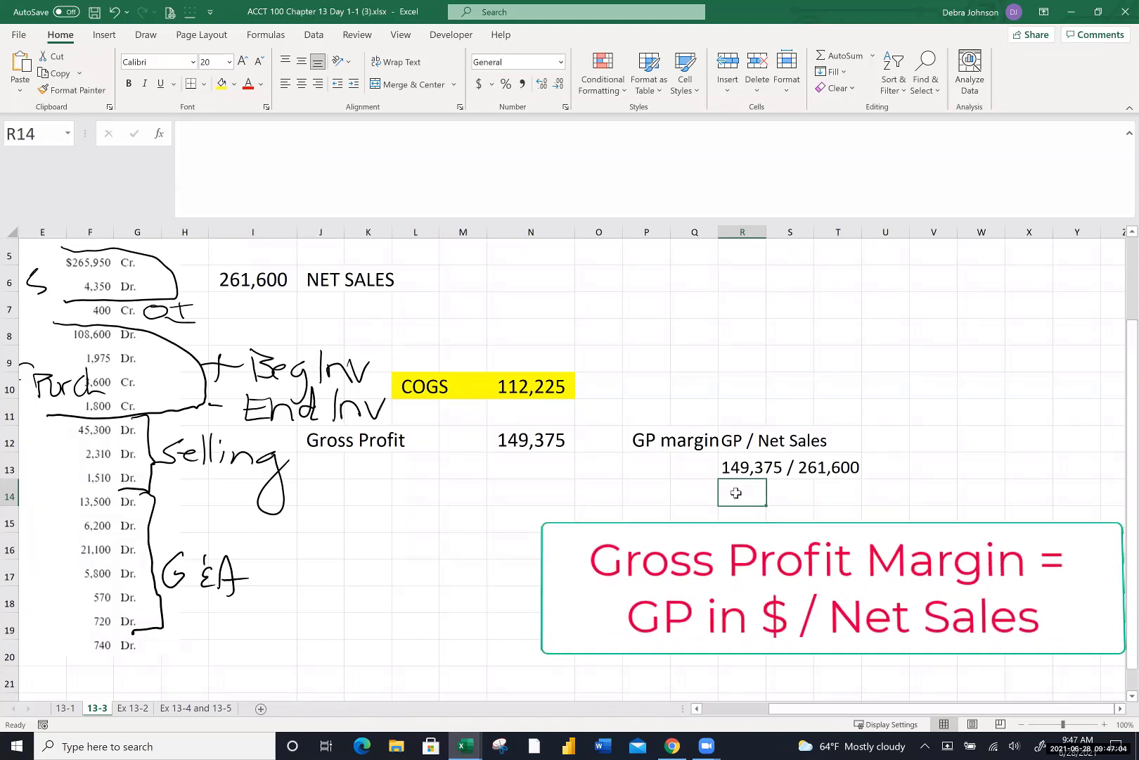
type("=")
left_click(519, 439)
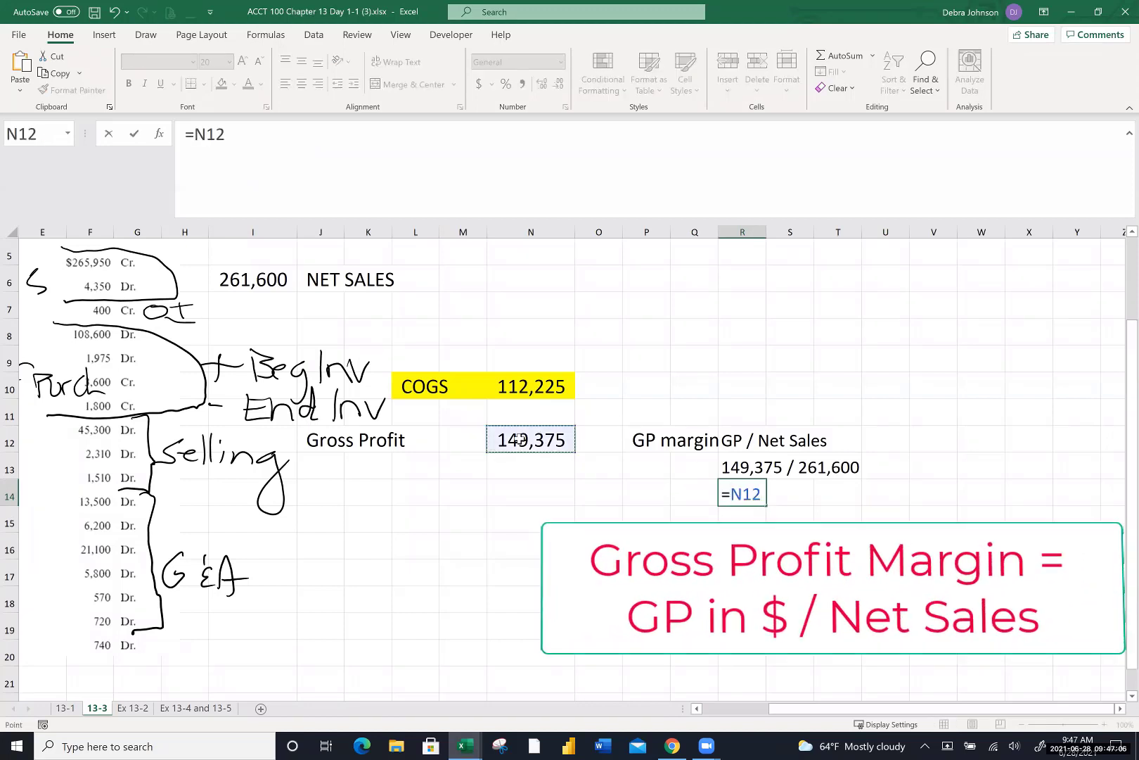
type("/")
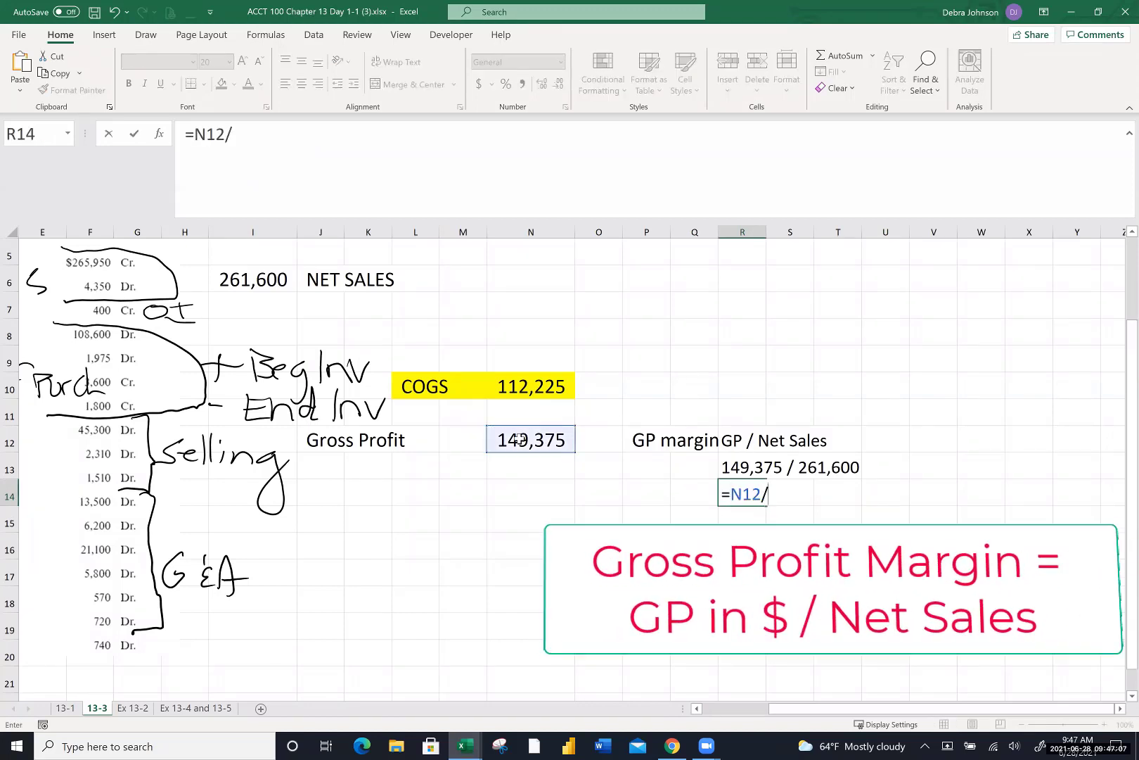
left_click(266, 283)
key("Return")
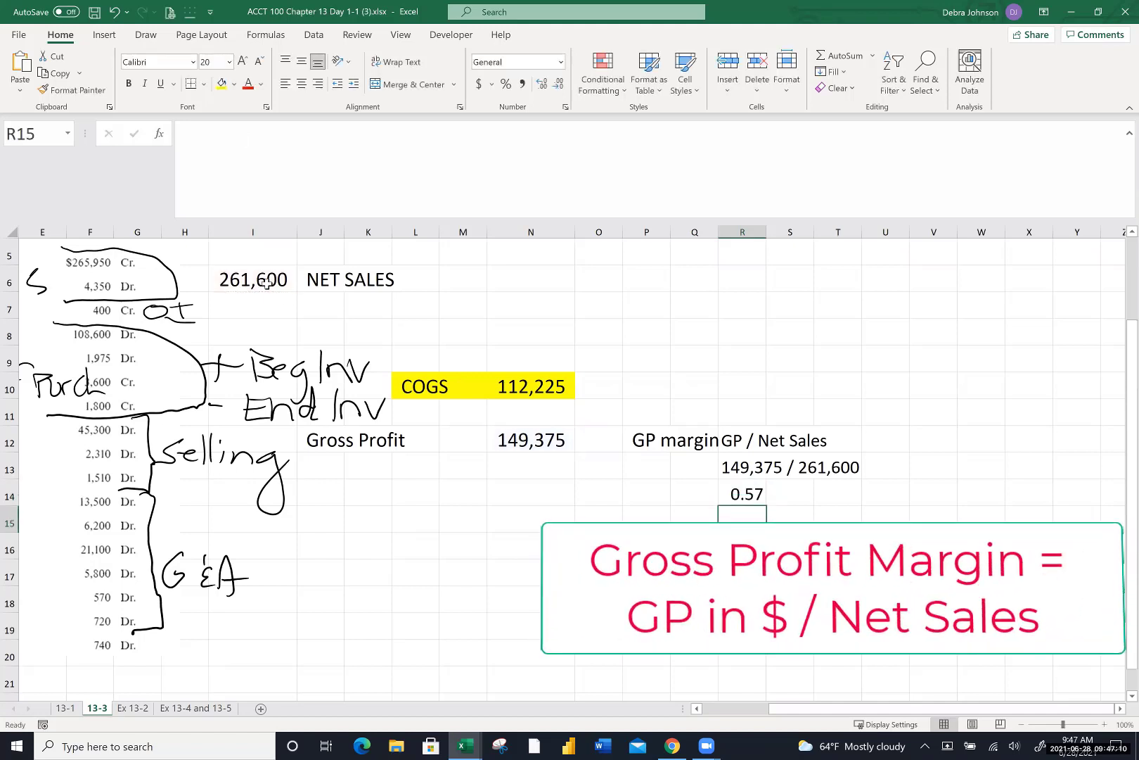
left_click(751, 496)
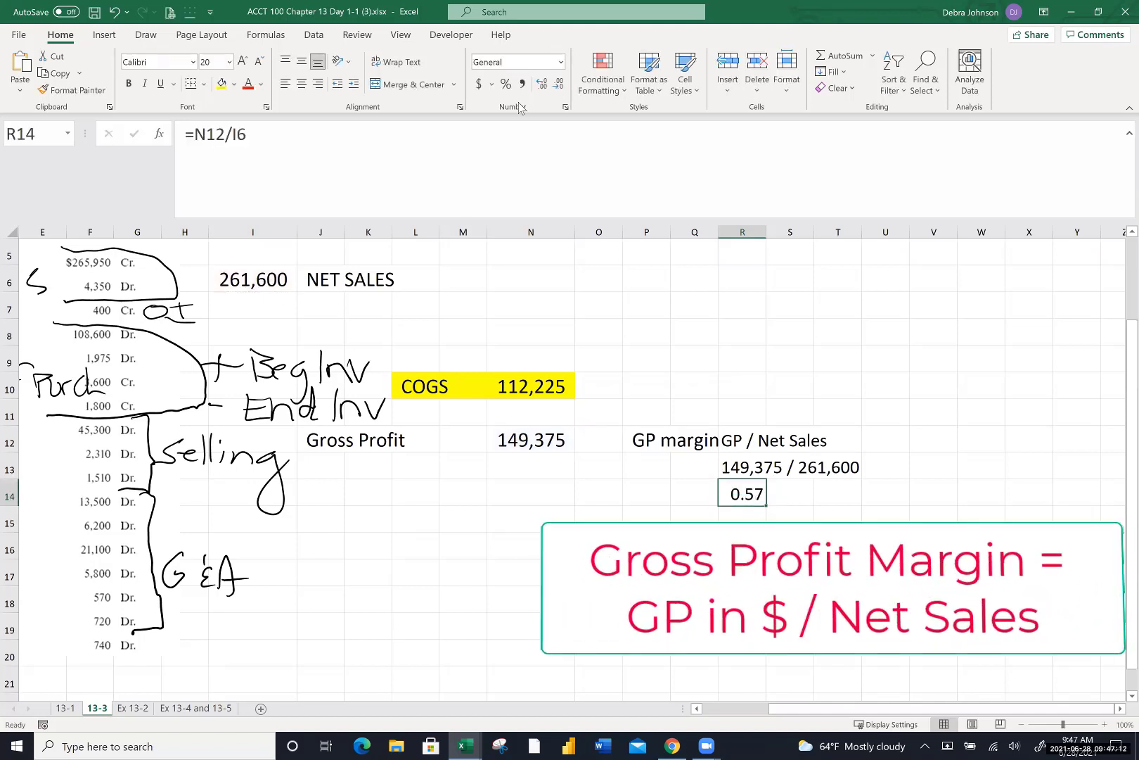
left_click(506, 84)
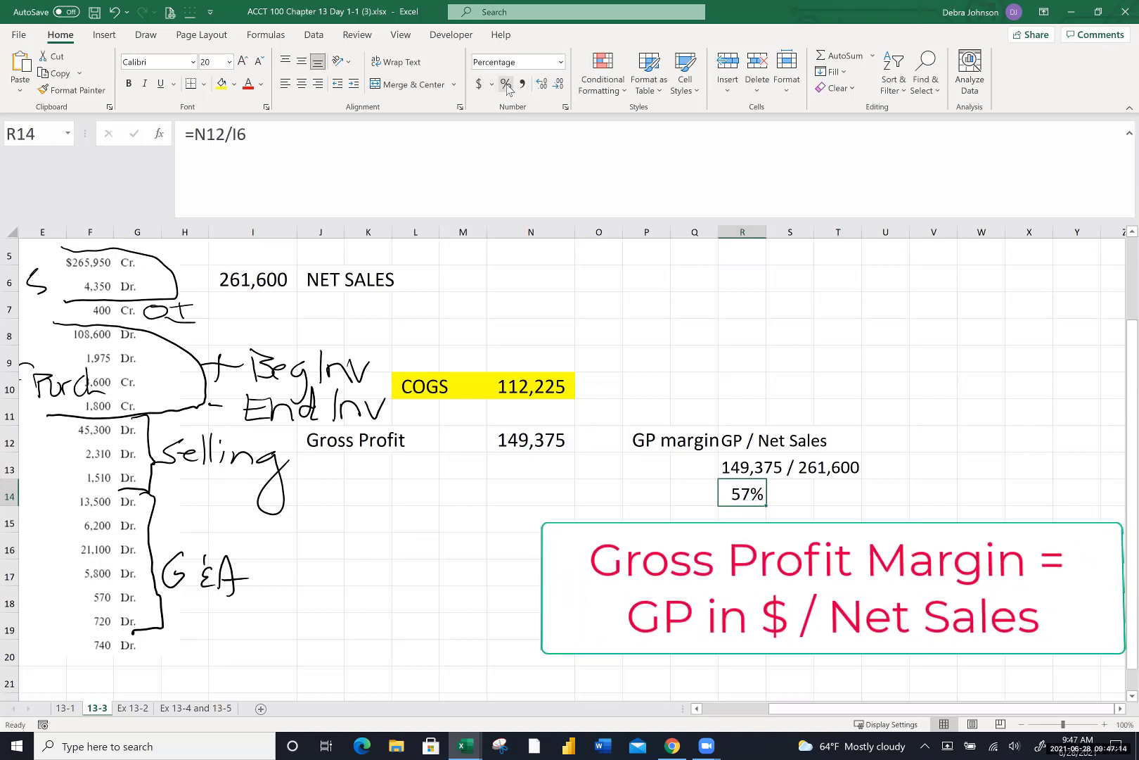
left_click(541, 85)
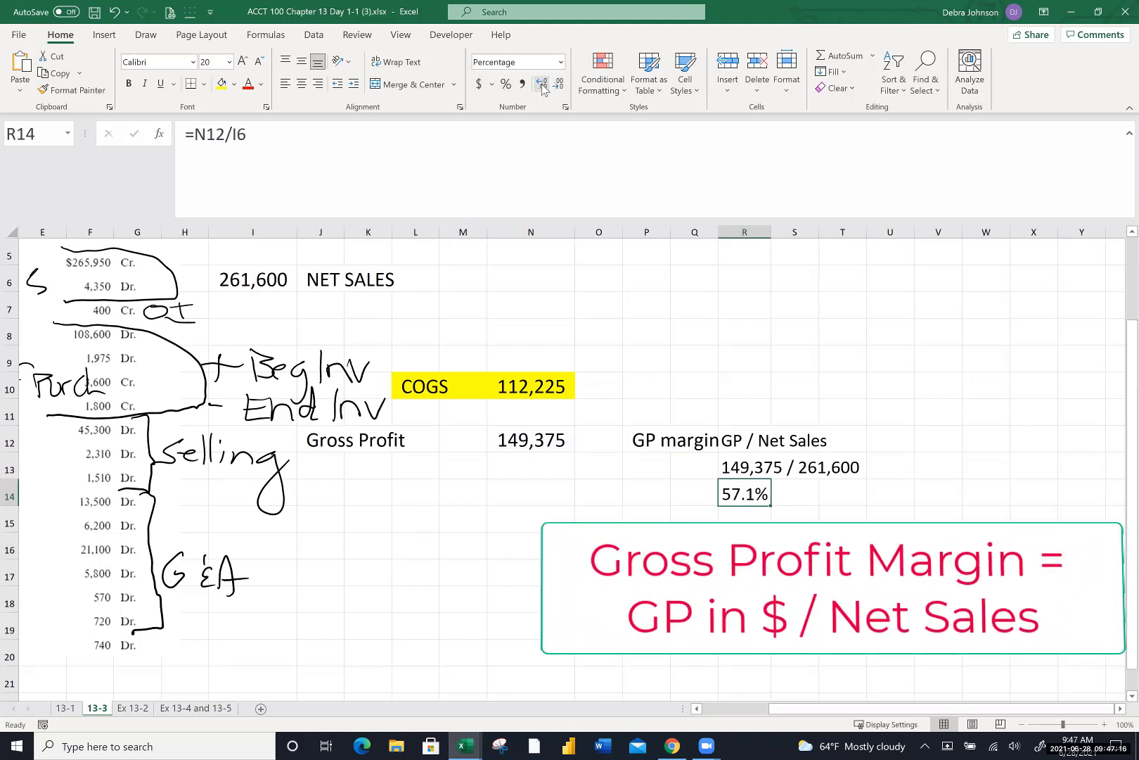
left_click(541, 84)
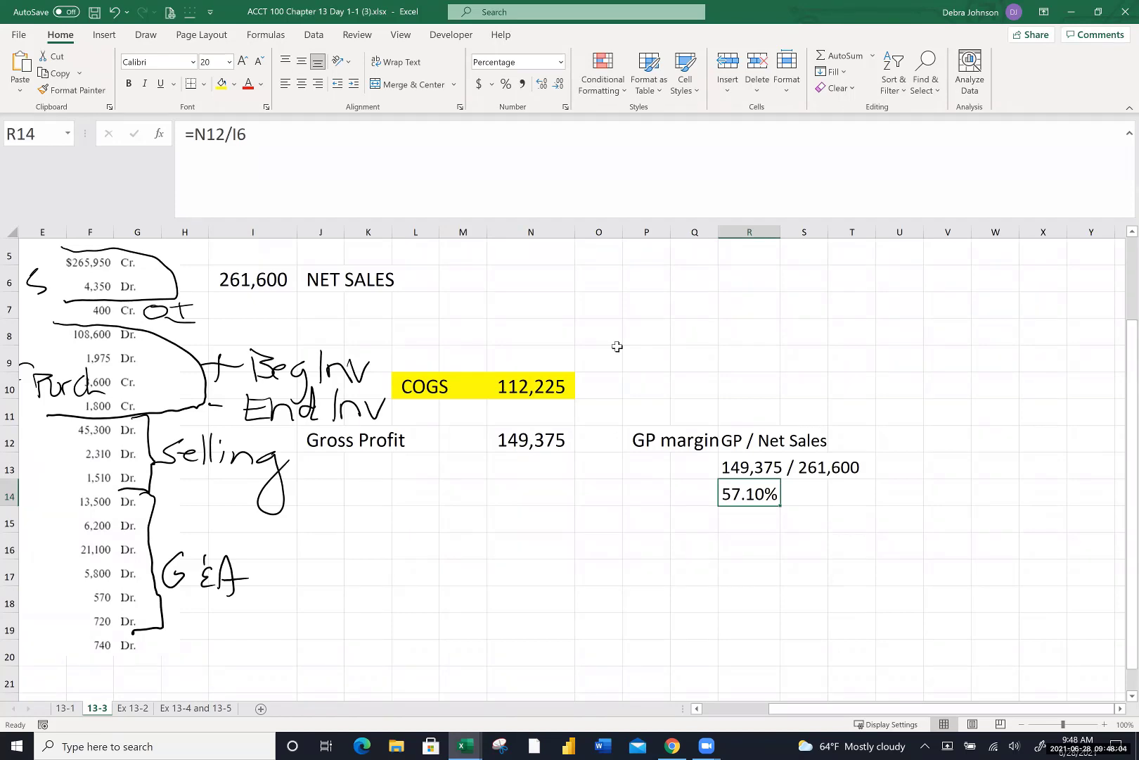
Scroll the sheet left to bring the ink notes back into view
scroll(617, 346, "left", 3)
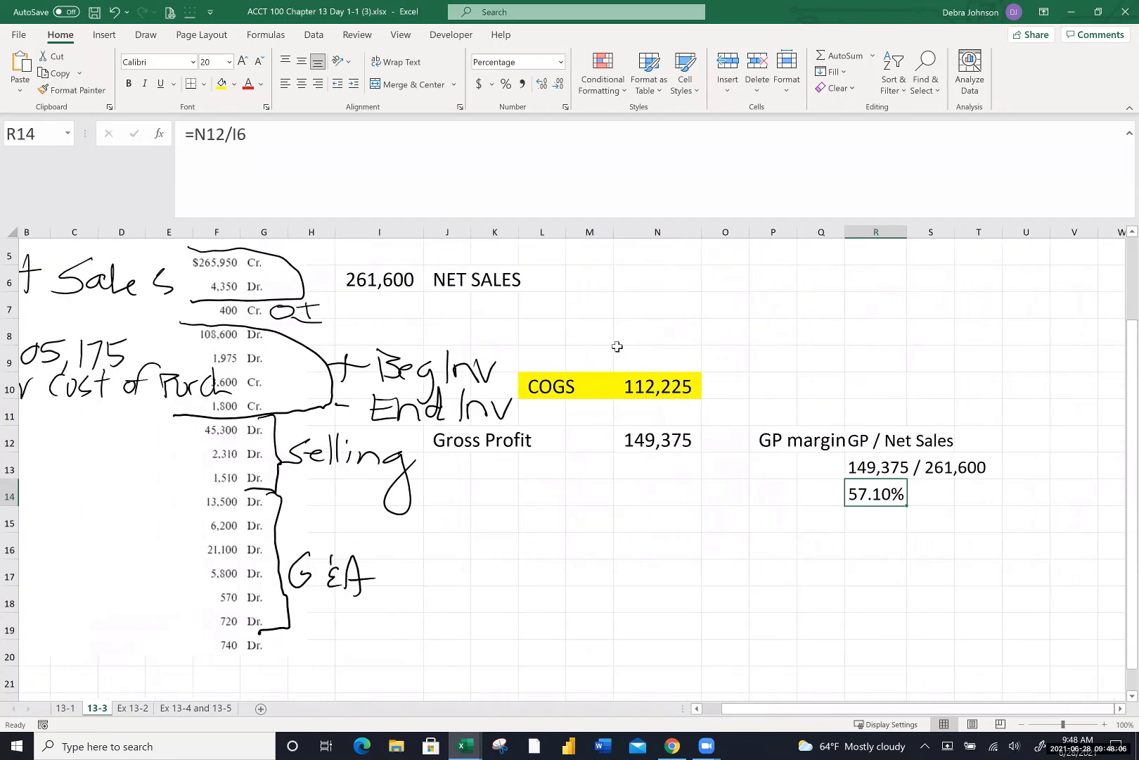
scroll(617, 346, "left", 1)
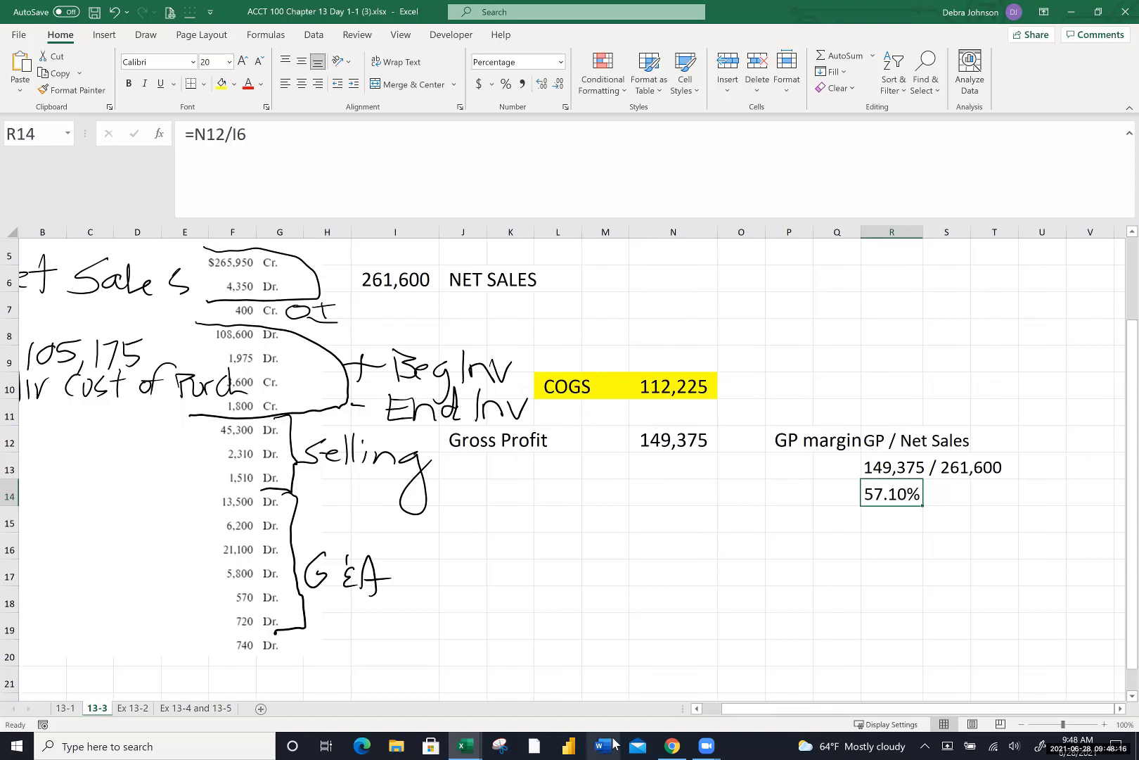
Move from the income statement PDF to the Canvas Chapter 13 Agendas page
left_click(671, 744)
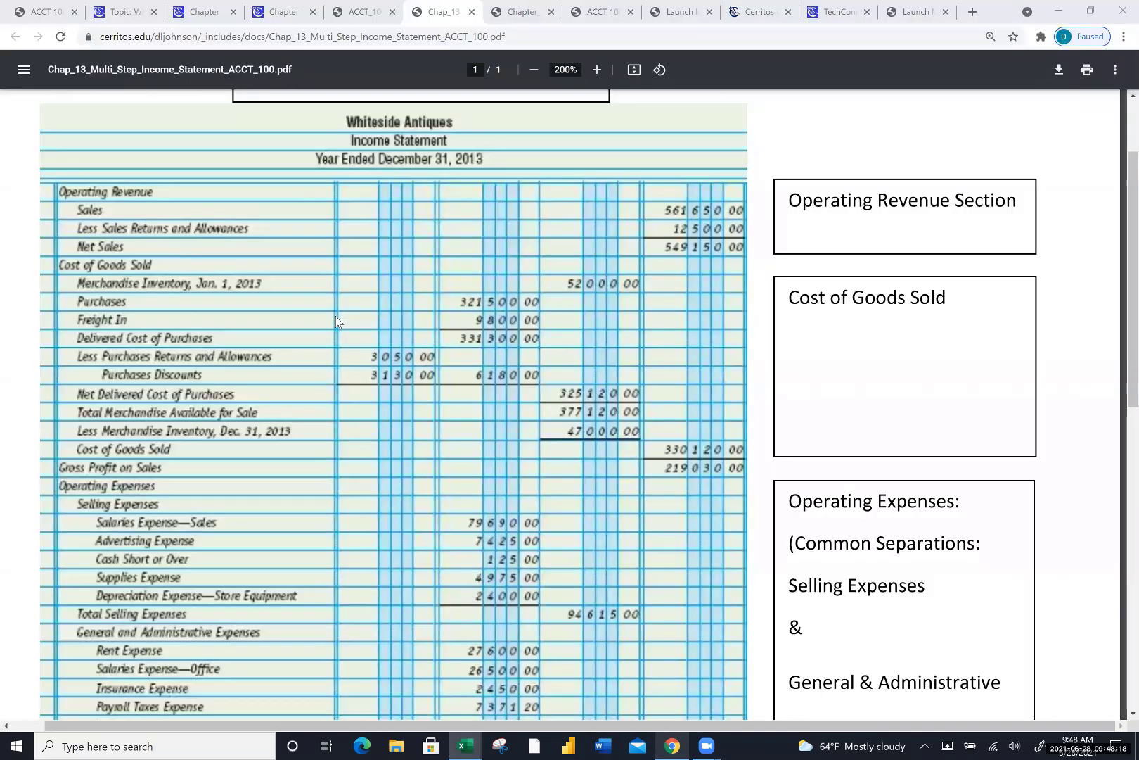
left_click(288, 12)
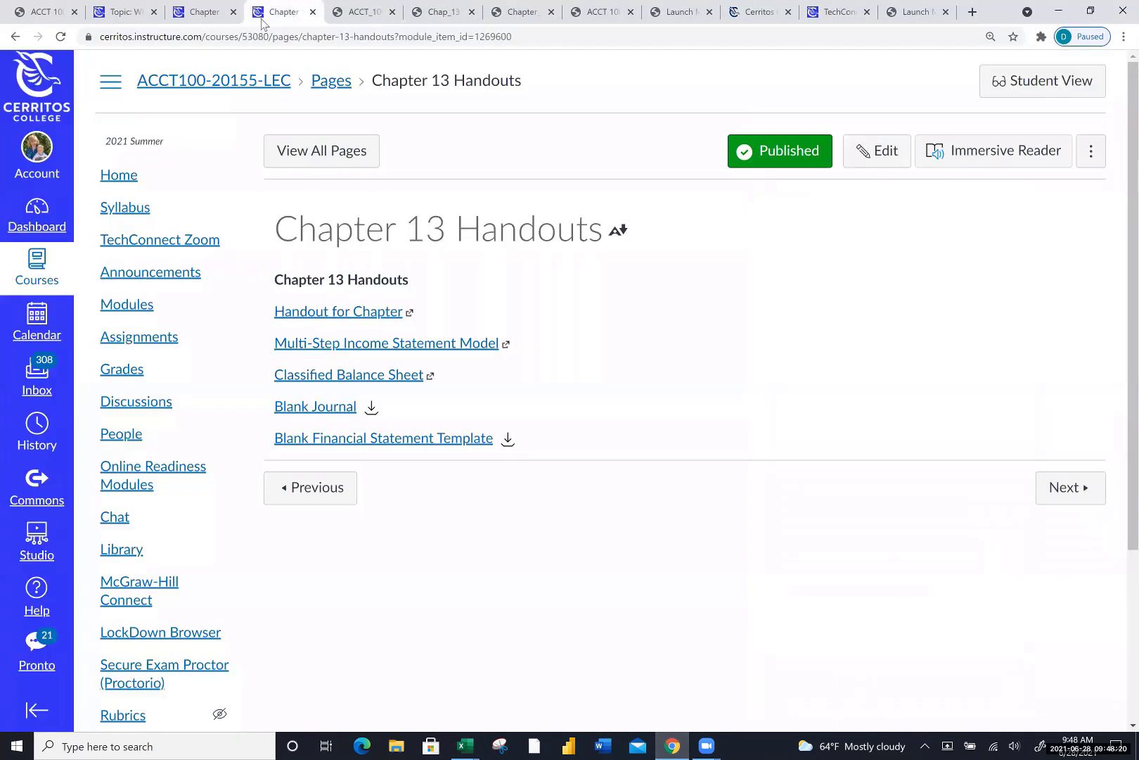
left_click(214, 18)
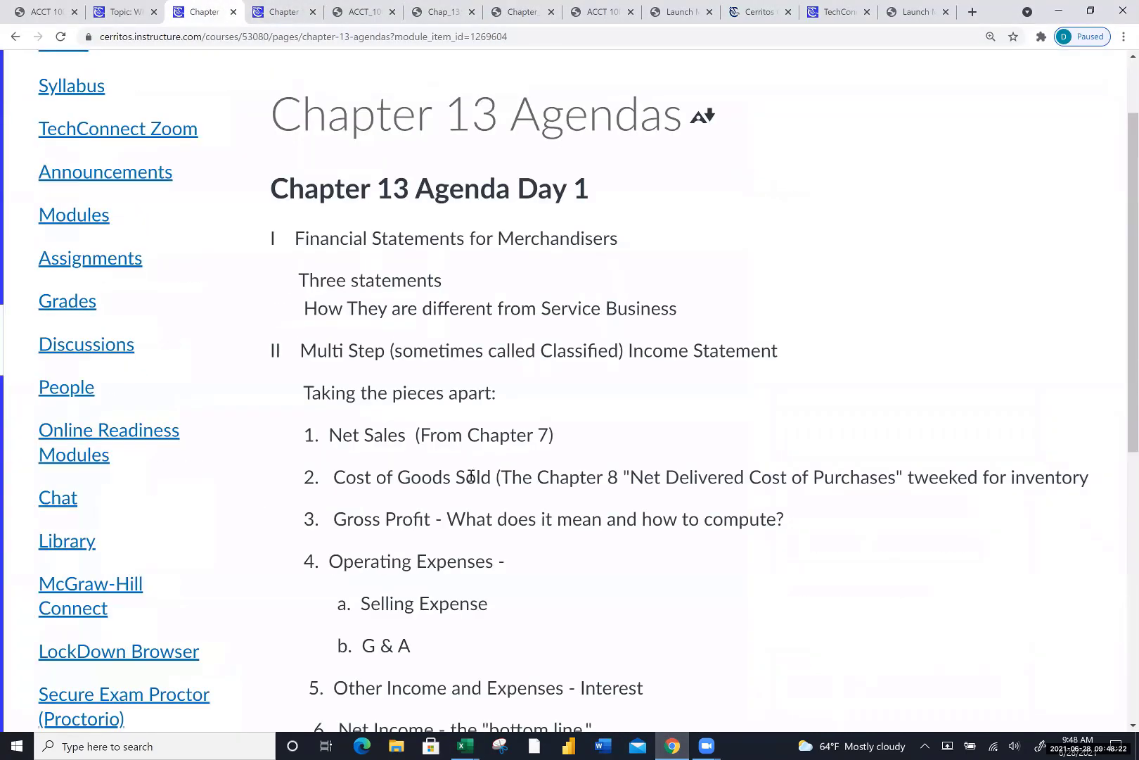
scroll(351, 371, "down", 2)
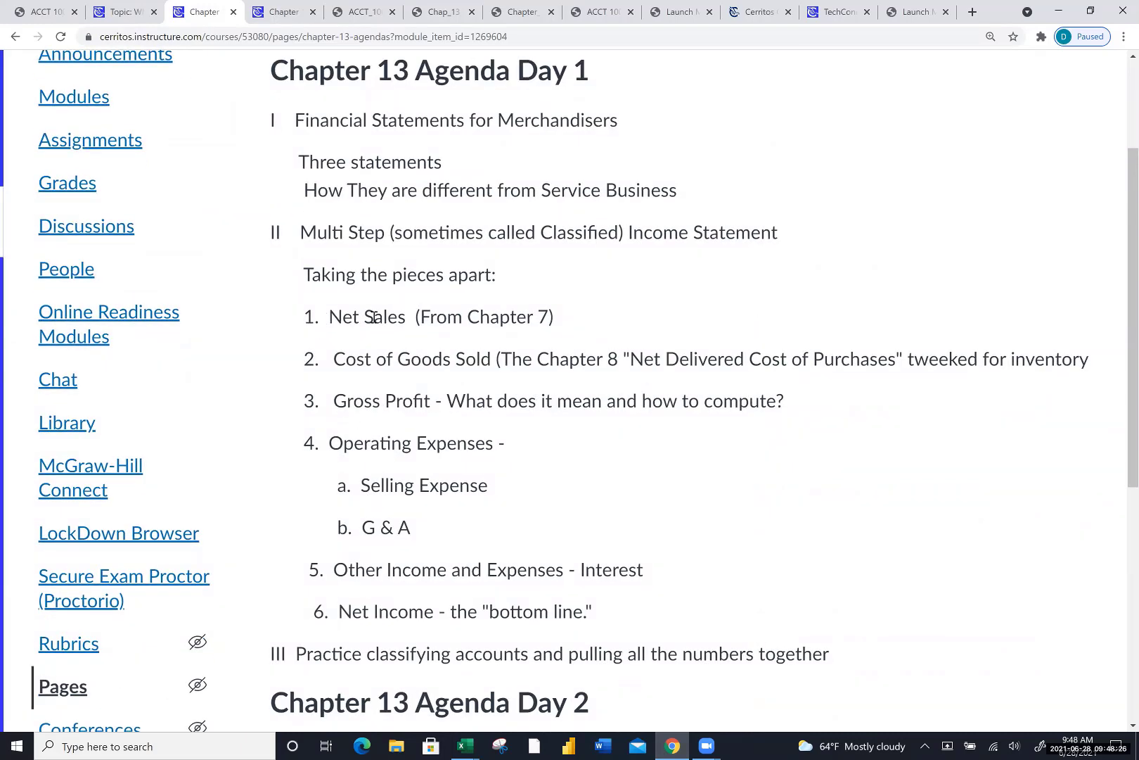
Highlight Net Sales, Cost of Goods Sold and Gross Profit in the agenda, then return to the Day 1-1 workbook
left_click_drag(320, 318, 410, 323)
left_click_drag(334, 355, 500, 357)
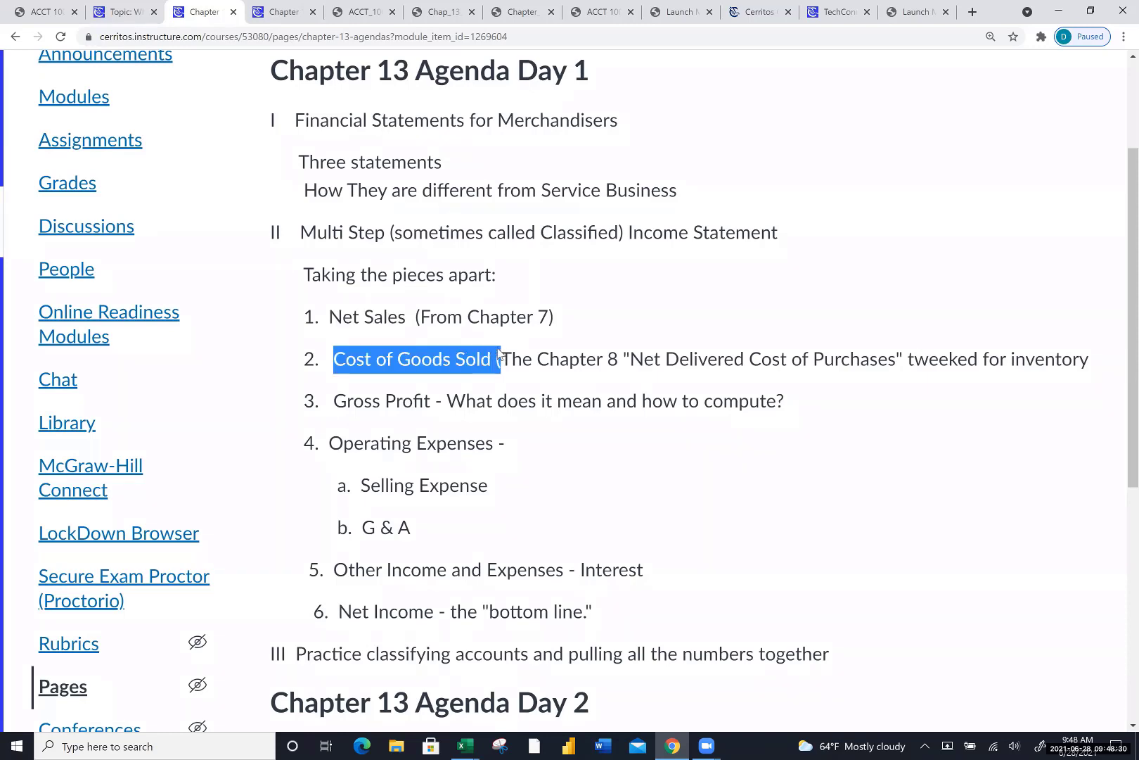
left_click_drag(330, 405, 441, 407)
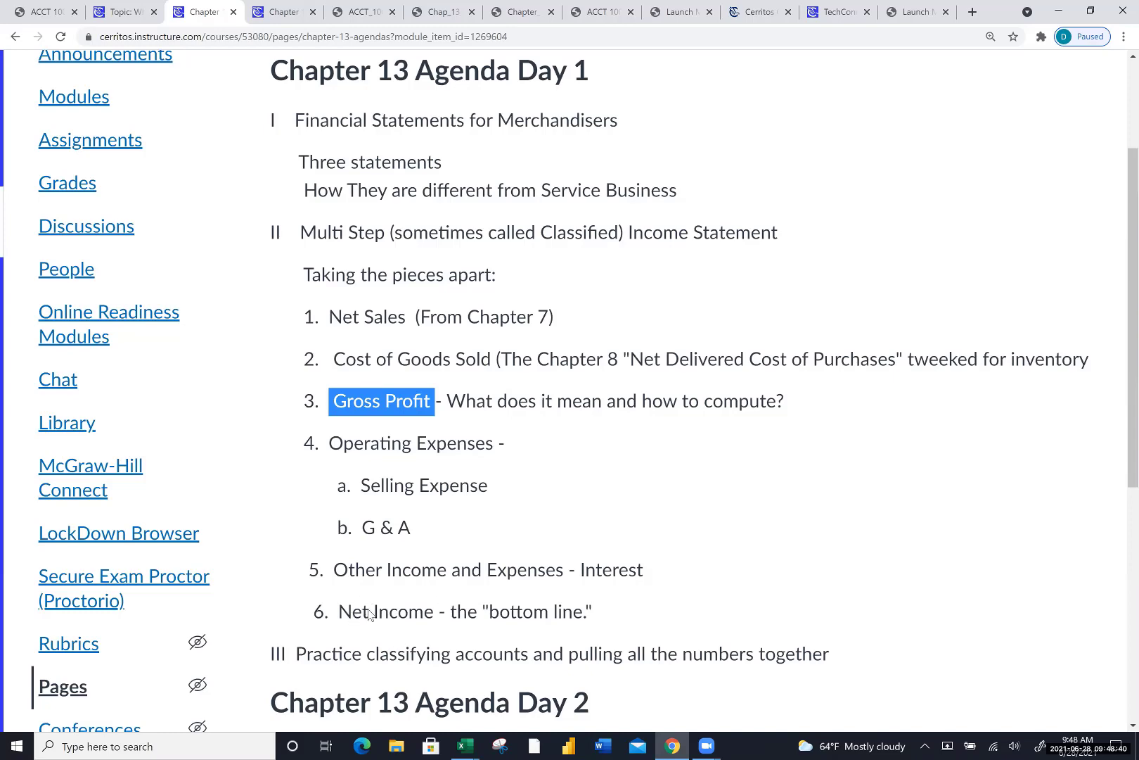
left_click(456, 742)
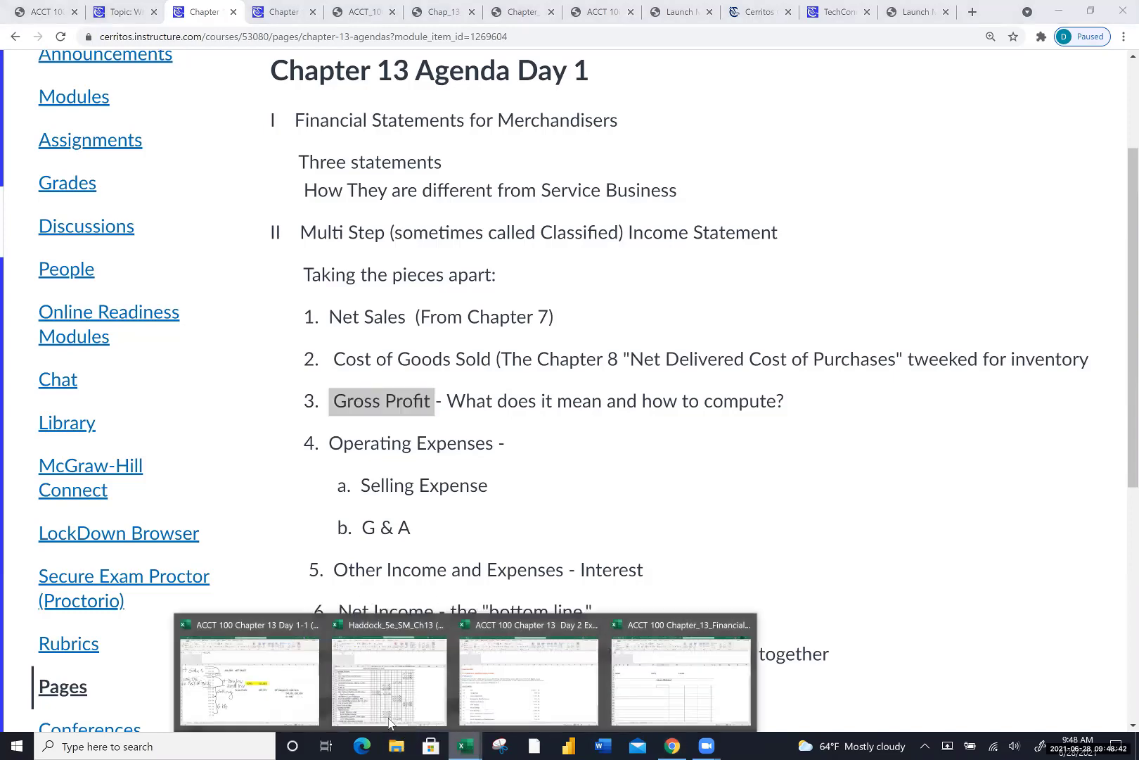
left_click(258, 684)
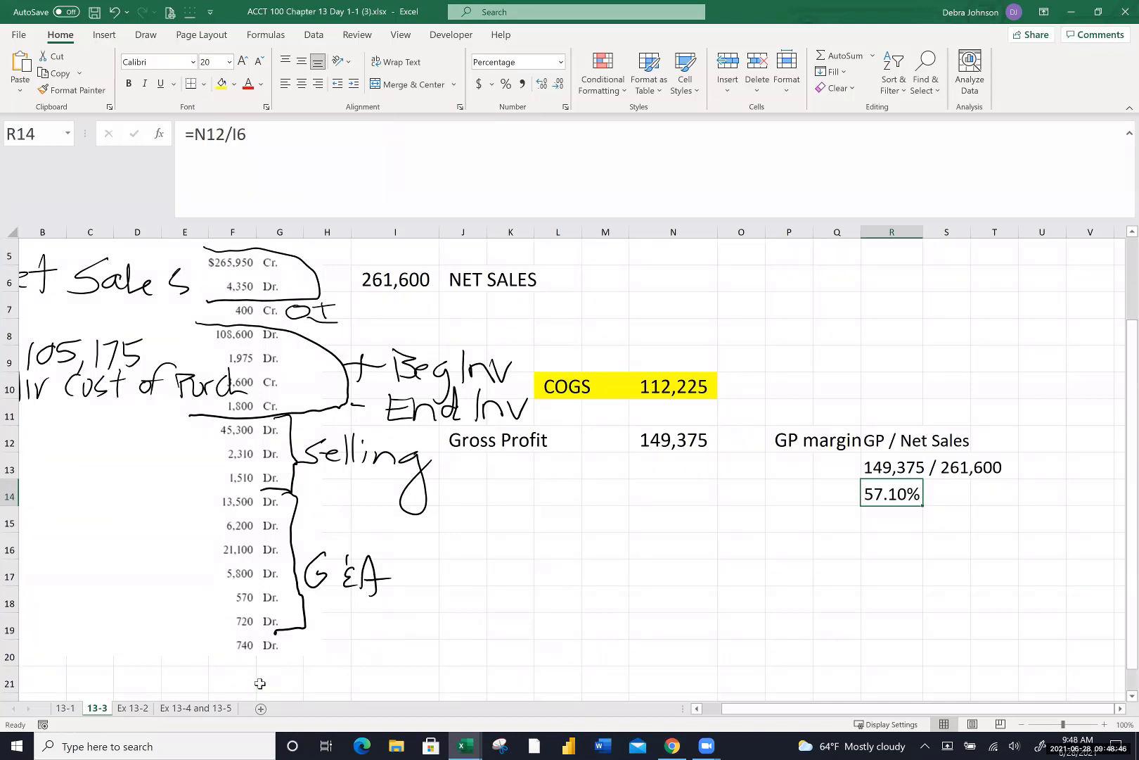
Ink a brace over the selling expenses totalled 49120, then a brace over the G&A amounts
mouse_move(216, 421)
left_mouse_down()
mouse_move(201, 455)
mouse_move(212, 486)
left_mouse_up()
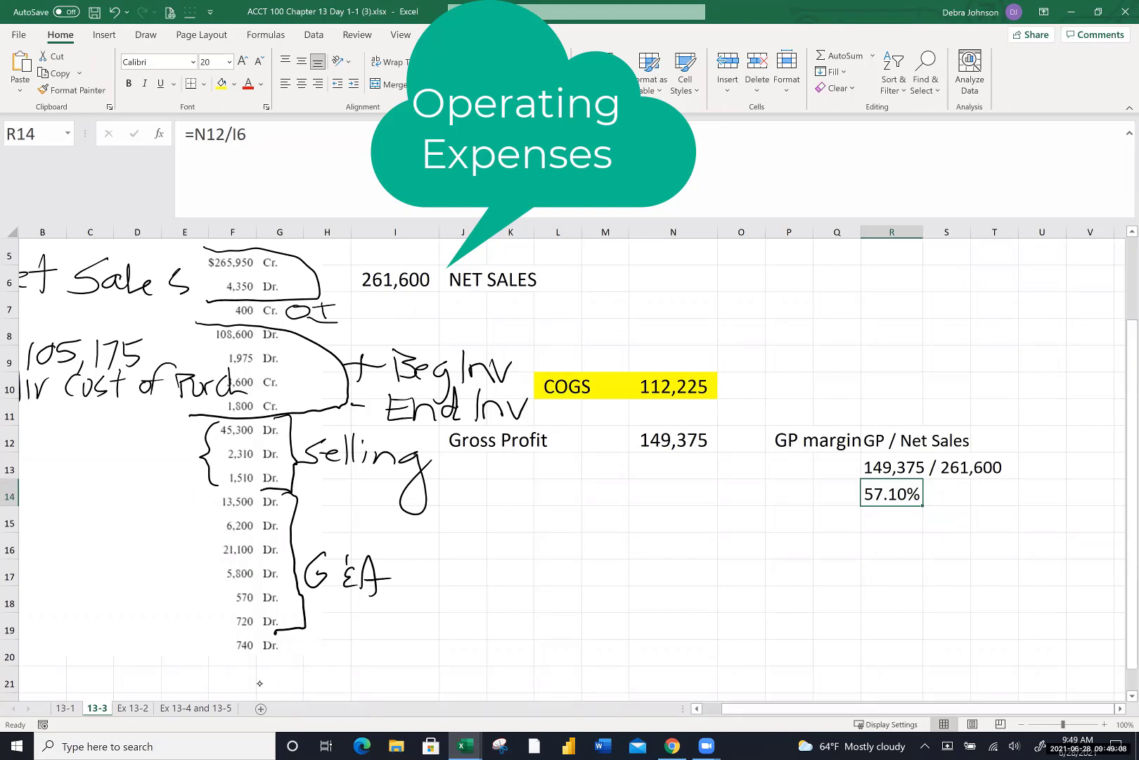
mouse_move(90, 451)
left_mouse_down()
mouse_move(107, 470)
mouse_move(87, 476)
left_mouse_up()
left_click_drag(118, 452, 117, 477)
mouse_move(124, 453)
left_mouse_down()
mouse_move(130, 475)
mouse_move(166, 472)
mouse_move(177, 450)
left_mouse_up()
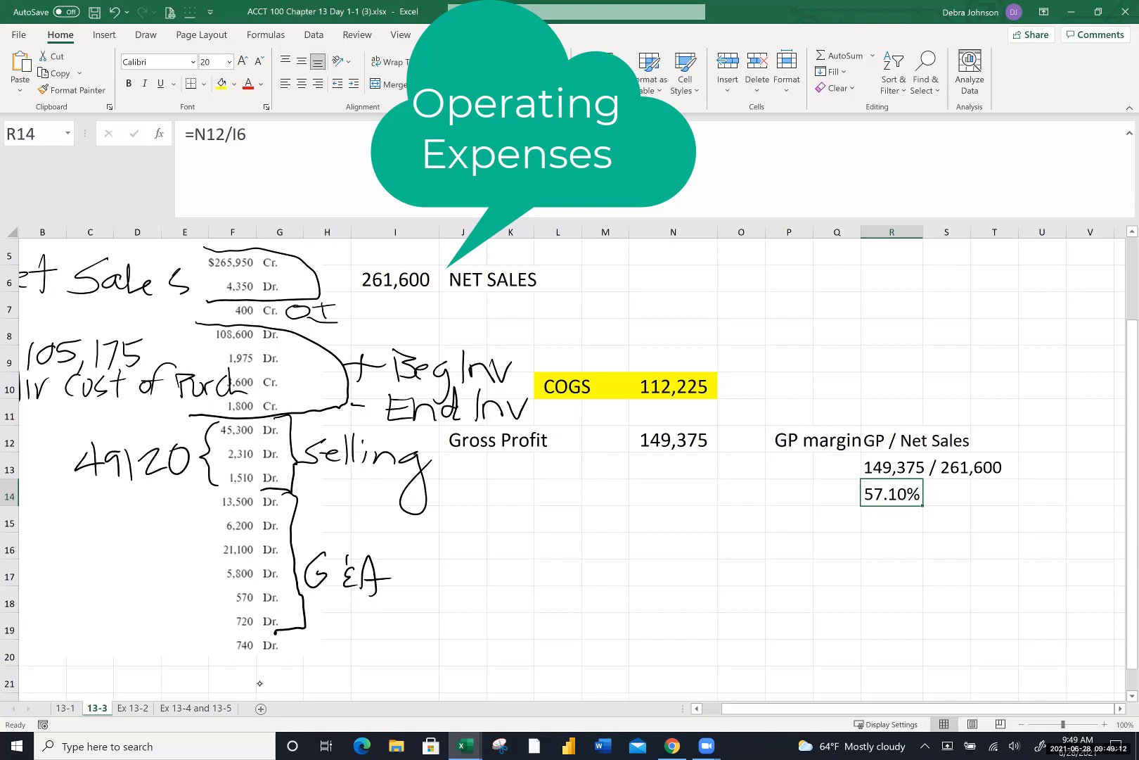
scroll(260, 683, "down", 1)
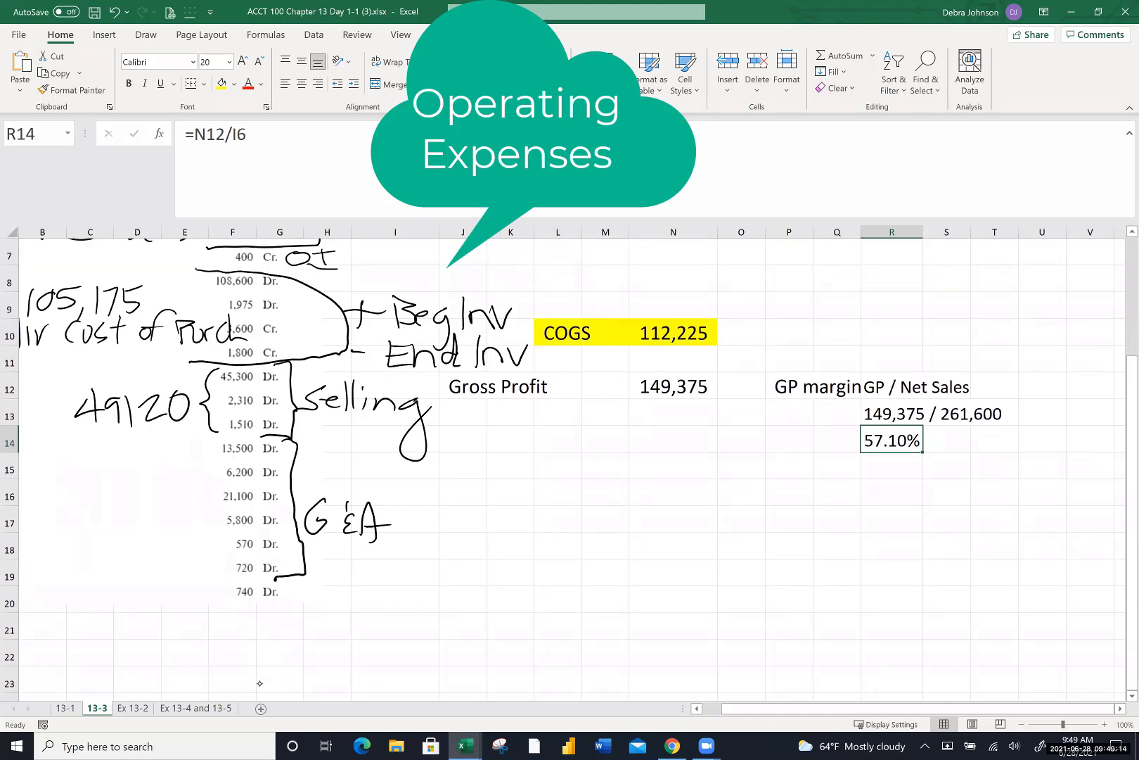
mouse_move(222, 438)
left_mouse_down()
mouse_move(205, 507)
mouse_move(211, 571)
left_mouse_up()
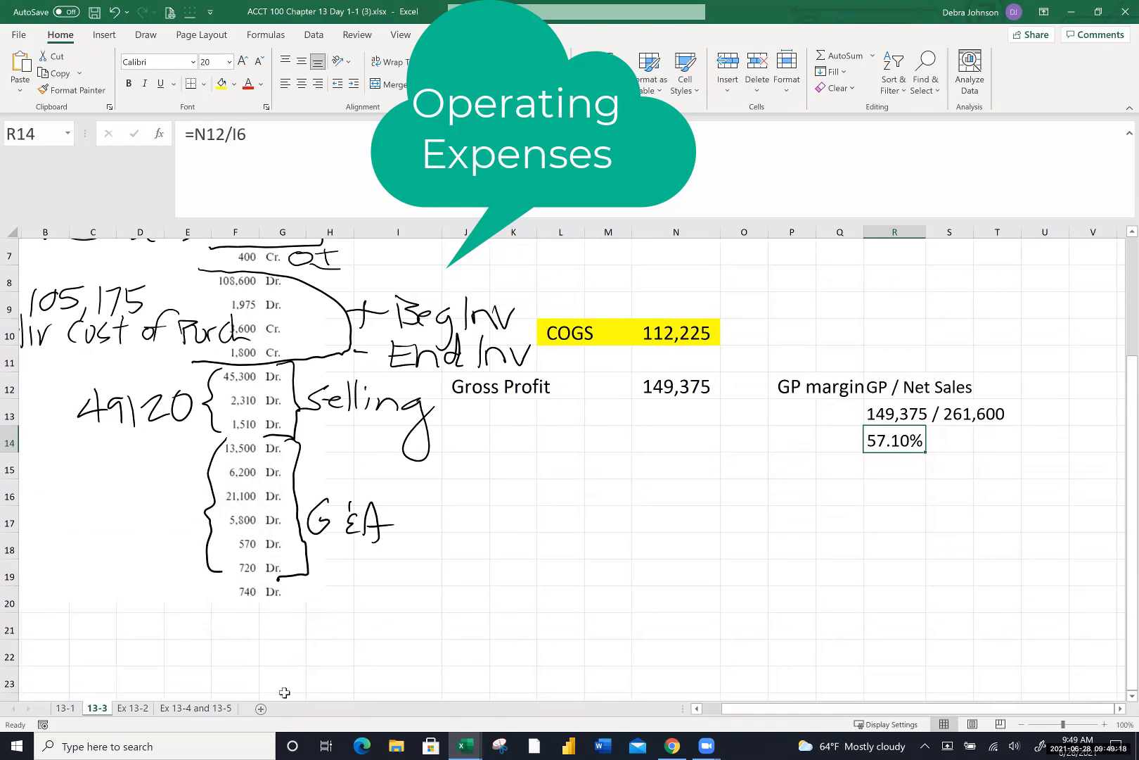
scroll(285, 692, "left", 6)
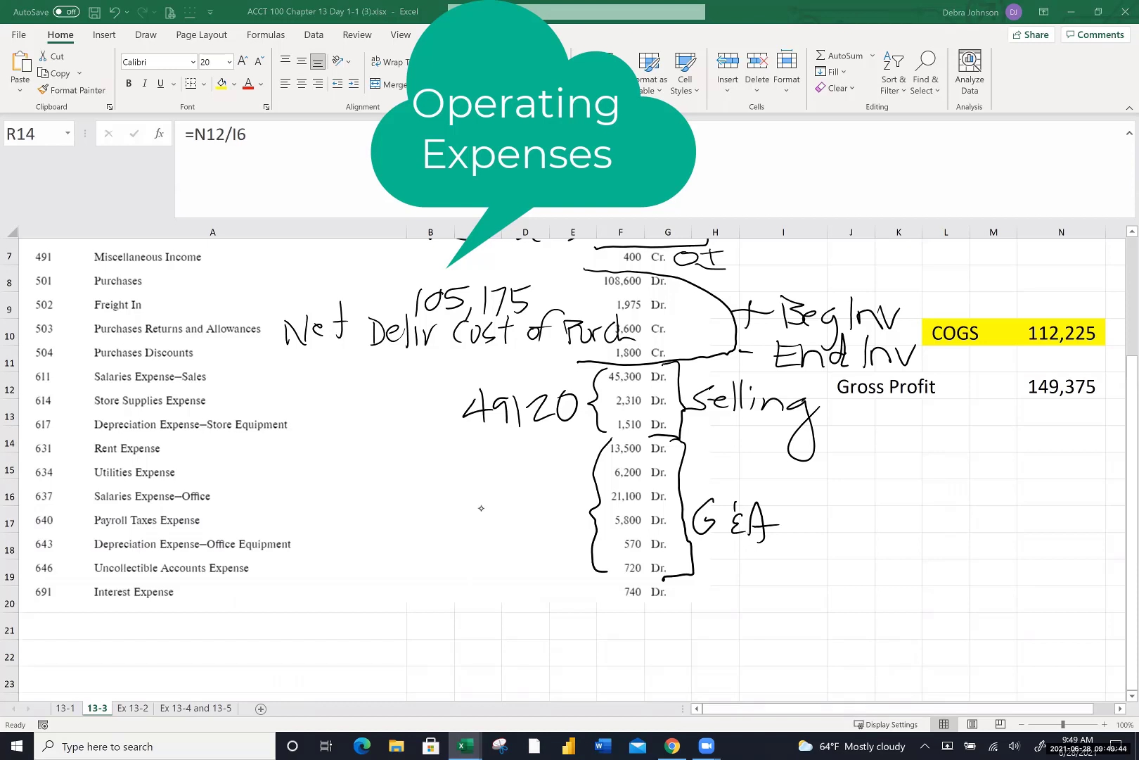
Ink 47890 beside the G&A brace and an arrow at Interest Expense labelled Other, Oth Inc
mouse_move(484, 484)
left_mouse_down()
mouse_move(508, 522)
mouse_move(560, 499)
mouse_move(556, 523)
mouse_move(588, 517)
left_mouse_up()
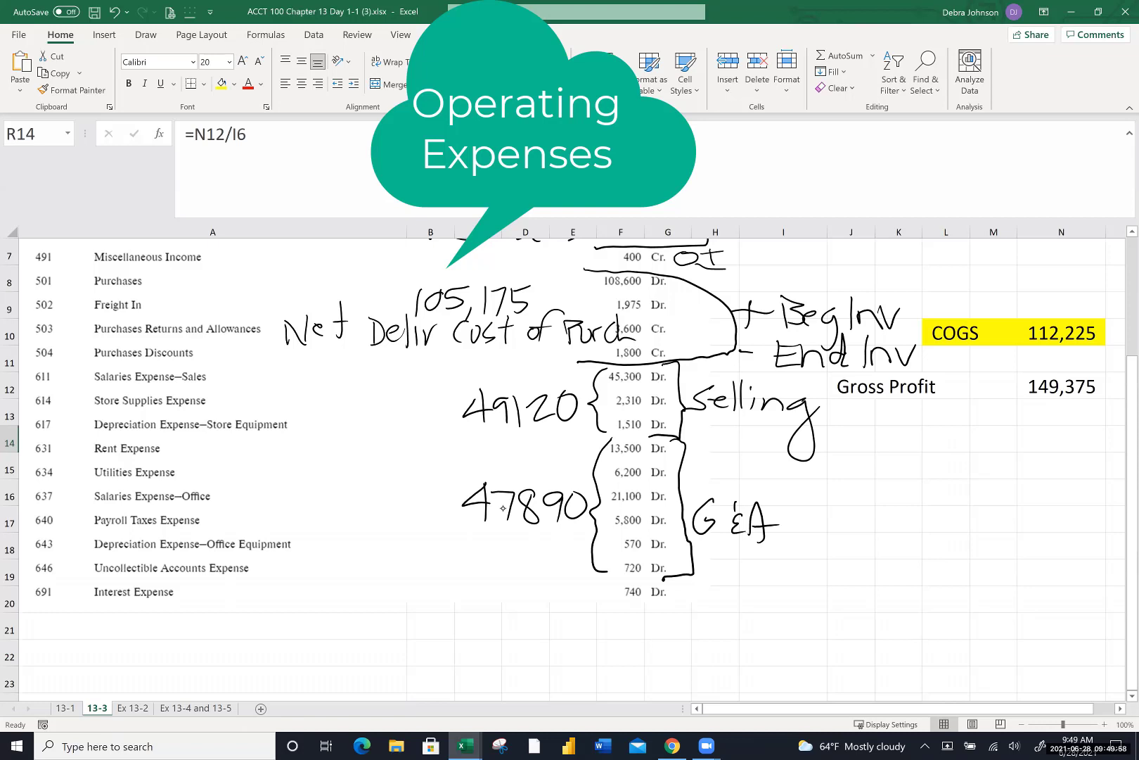
mouse_move(340, 565)
left_mouse_down()
mouse_move(215, 603)
mouse_move(346, 662)
left_mouse_up()
mouse_move(117, 615)
left_mouse_down()
mouse_move(105, 645)
mouse_move(121, 618)
left_mouse_up()
mouse_move(142, 602)
left_mouse_down()
mouse_move(140, 646)
mouse_move(159, 603)
mouse_move(180, 644)
mouse_move(204, 644)
mouse_move(223, 614)
left_mouse_up()
mouse_move(338, 575)
left_mouse_down()
mouse_move(334, 606)
mouse_move(341, 578)
mouse_move(359, 611)
left_mouse_up()
mouse_move(346, 592)
left_mouse_down()
mouse_move(370, 588)
mouse_move(398, 613)
mouse_move(427, 611)
left_mouse_up()
mouse_move(438, 610)
left_mouse_down()
mouse_move(547, 599)
mouse_move(539, 620)
mouse_move(565, 593)
mouse_move(590, 593)
left_mouse_up()
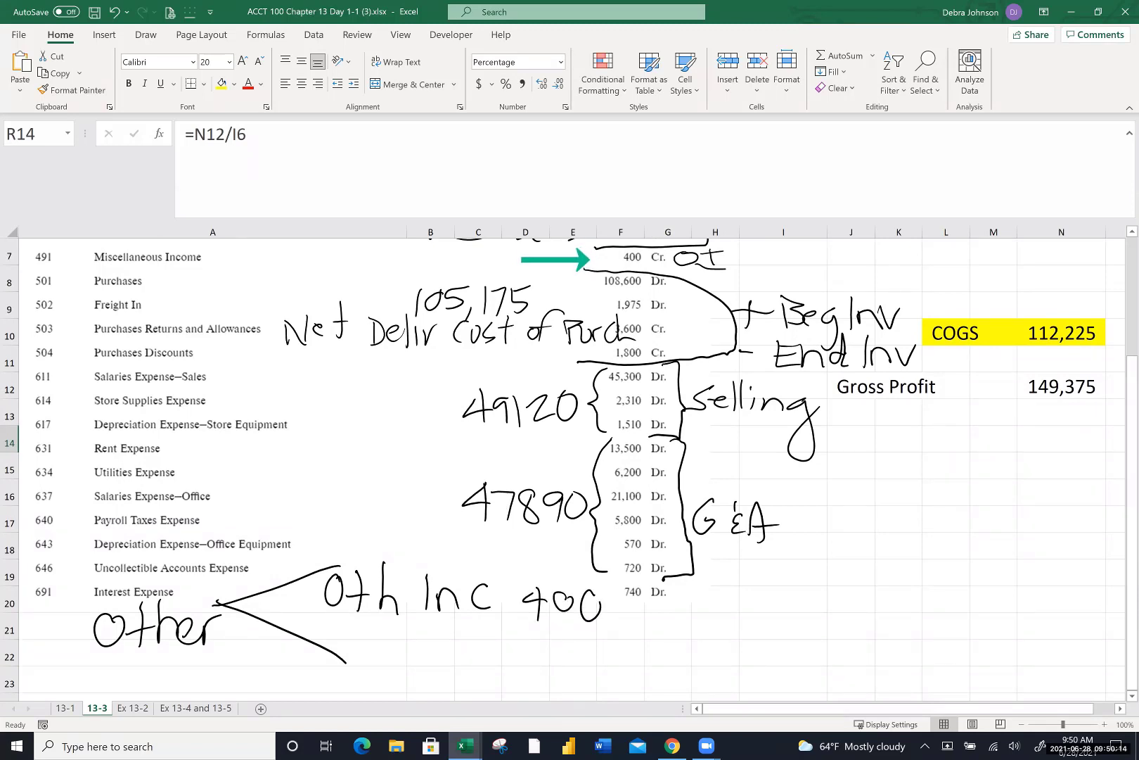
Ink 'Int Exp 740' beneath 'Oth Inc 400' under the Other heading
left_click_drag(366, 624, 363, 665)
mouse_move(373, 664)
left_mouse_down()
mouse_move(376, 639)
mouse_move(396, 661)
left_mouse_up()
mouse_move(409, 619)
left_mouse_down()
mouse_move(407, 662)
mouse_move(467, 665)
left_mouse_up()
mouse_move(465, 641)
left_mouse_down()
mouse_move(450, 666)
mouse_move(472, 697)
left_mouse_up()
mouse_move(472, 647)
left_mouse_down()
mouse_move(474, 668)
mouse_move(537, 675)
mouse_move(588, 658)
mouse_move(564, 671)
left_mouse_up()
mouse_move(591, 640)
left_mouse_down()
mouse_move(579, 658)
mouse_move(592, 670)
left_mouse_up()
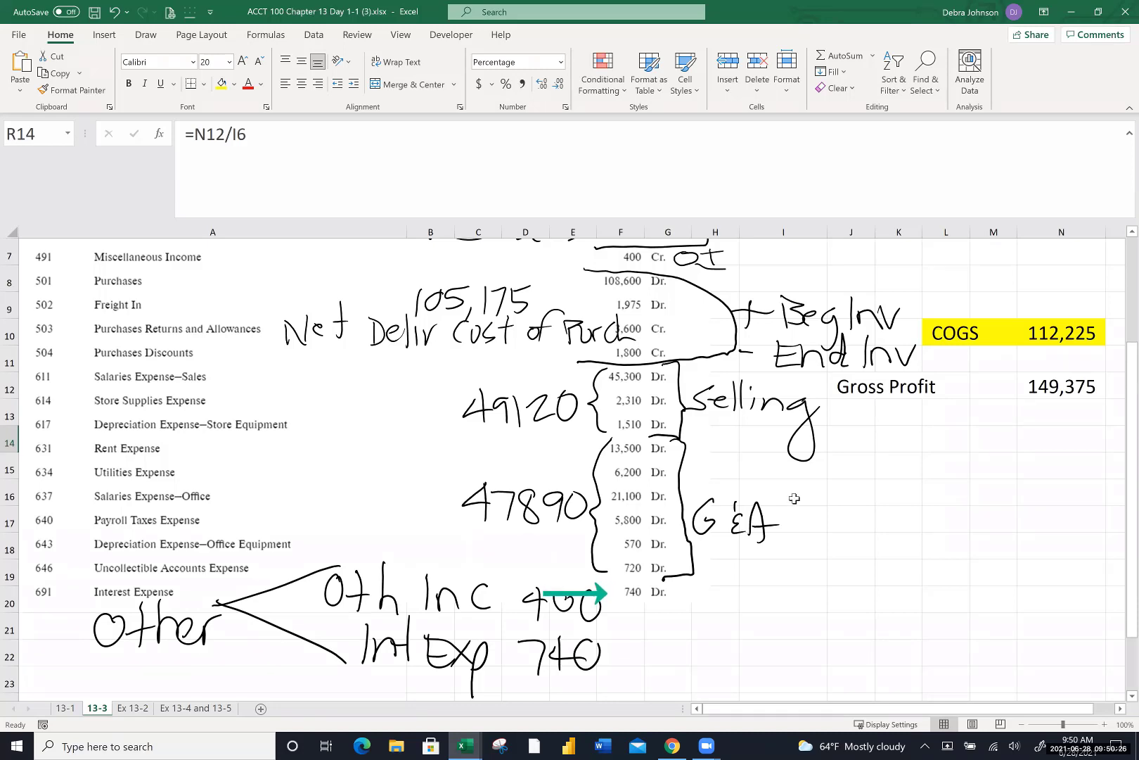
left_click(859, 556)
scroll(860, 556, "right", 5)
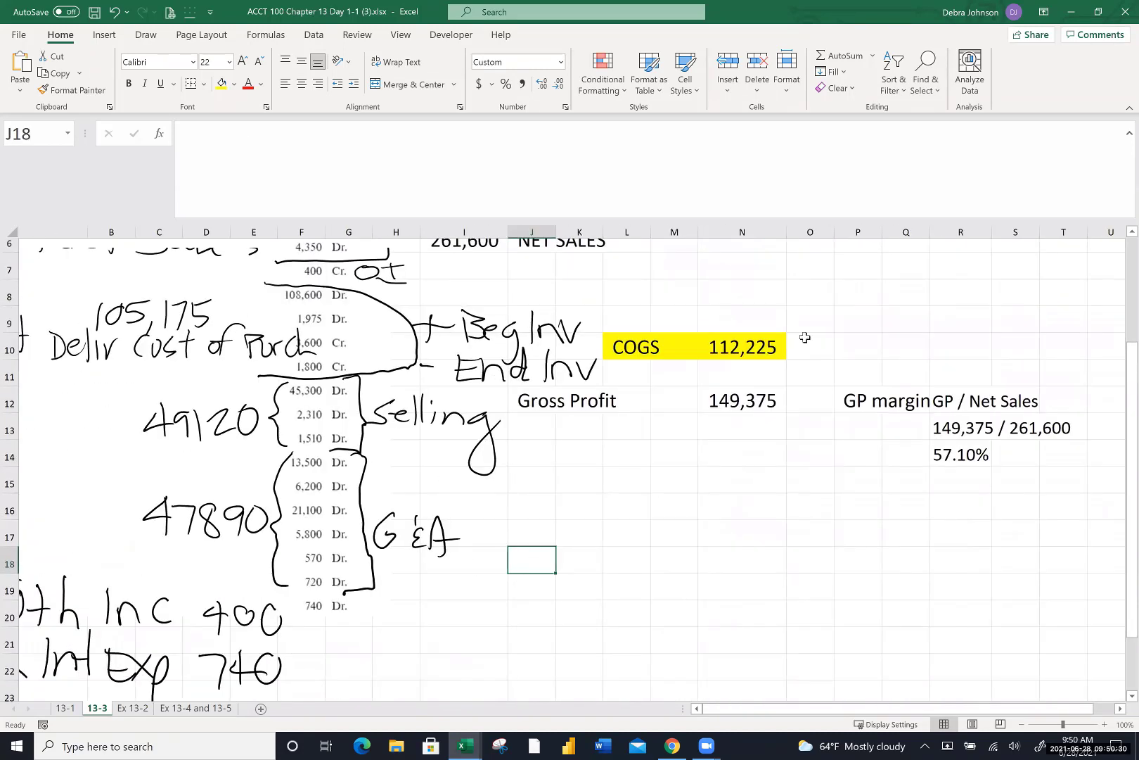
scroll(737, 463, "right", 2)
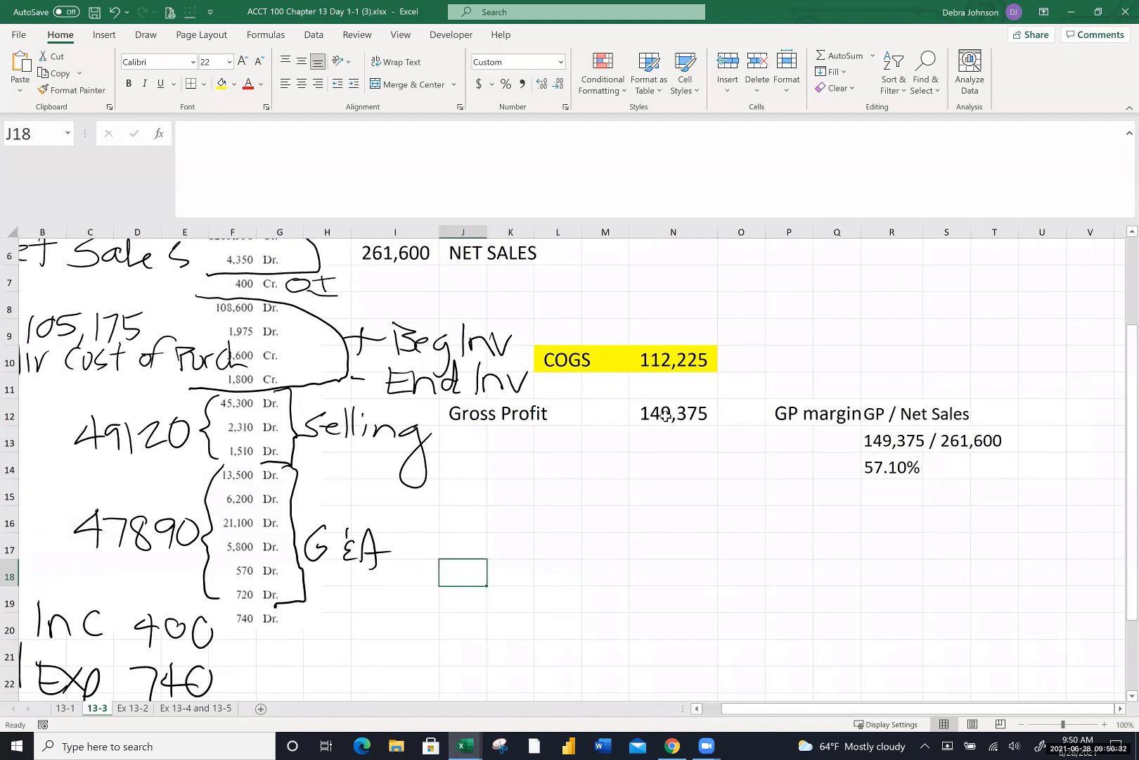
Enter 'Operating Expenses' in J14 and 97010 in N14, inking links from the 49120 and 47890 totals
left_click(476, 474)
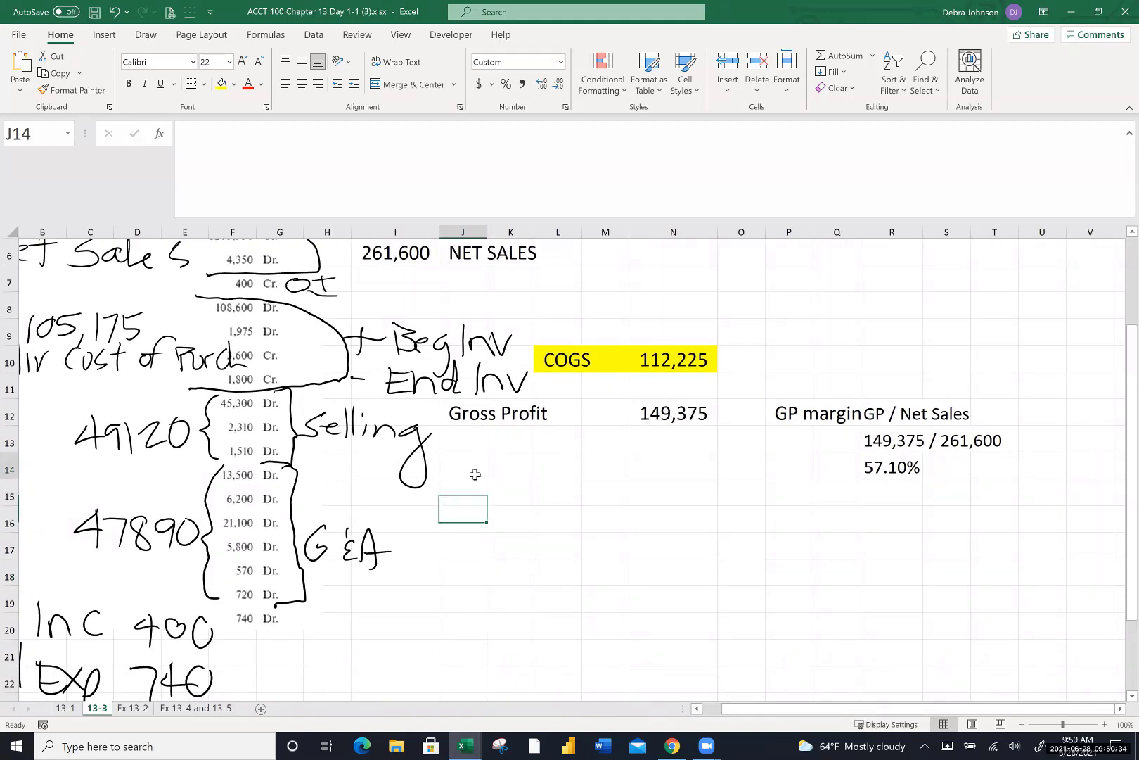
type("Oper")
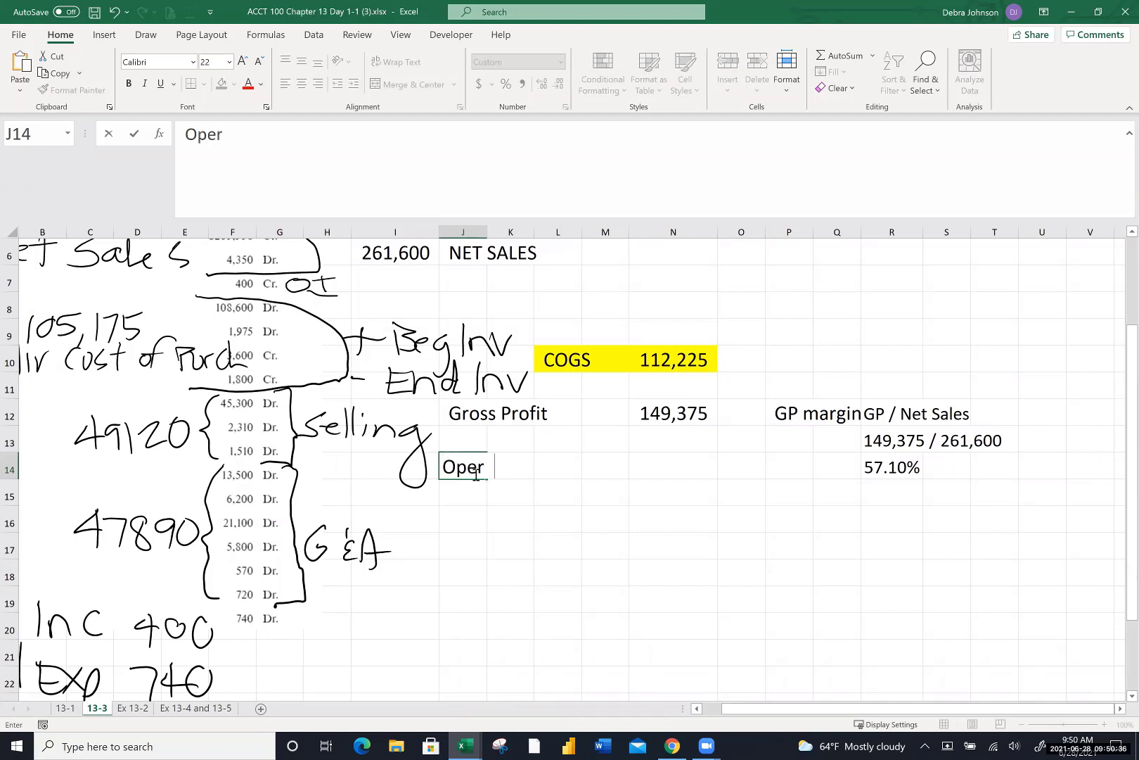
type("ating Expenses")
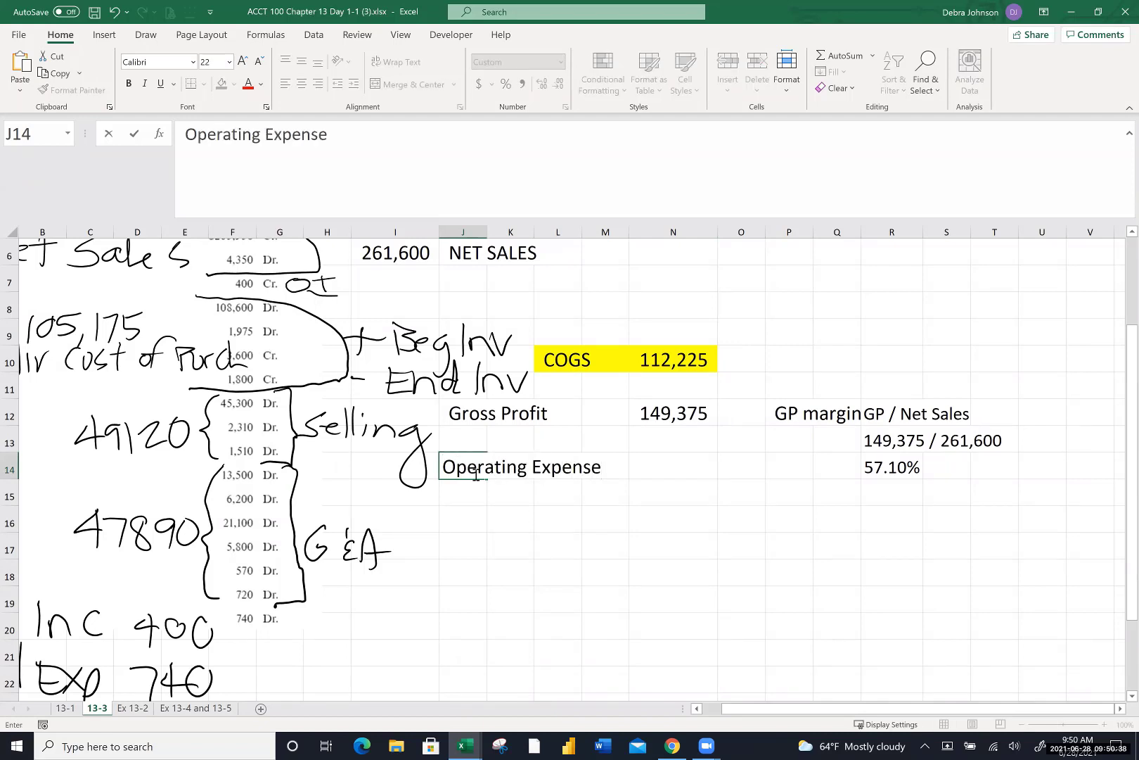
left_click(676, 470)
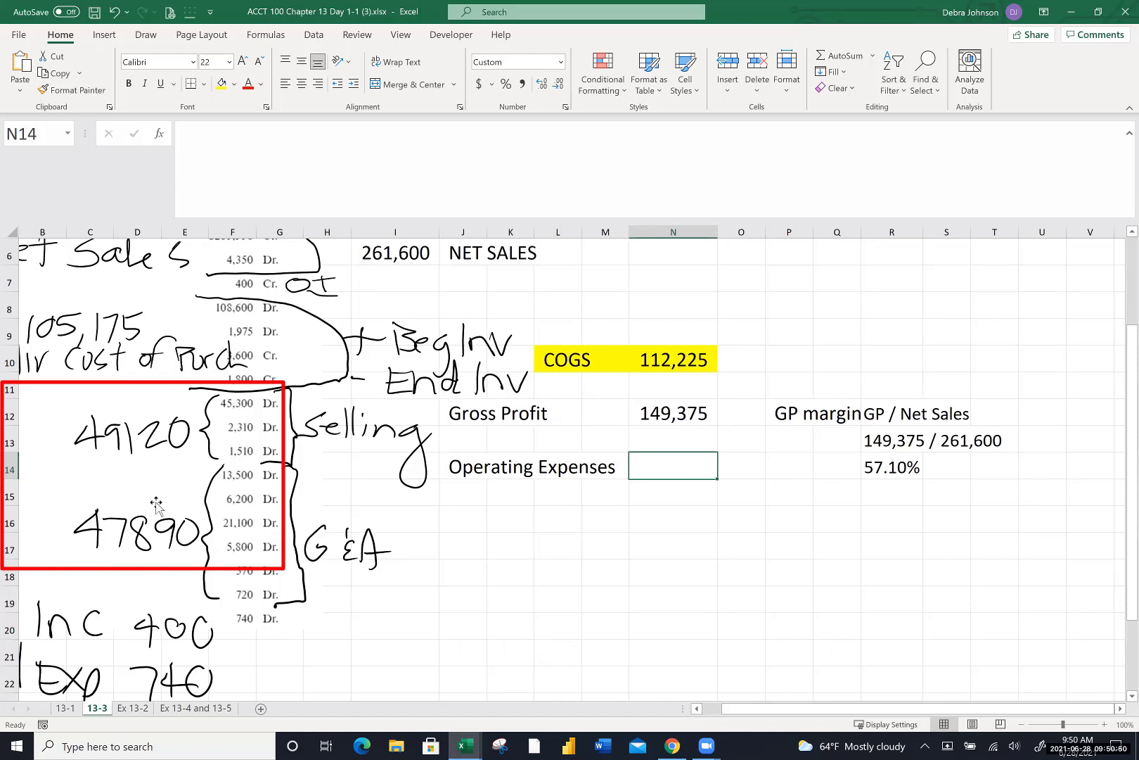
type("97010")
key("Return")
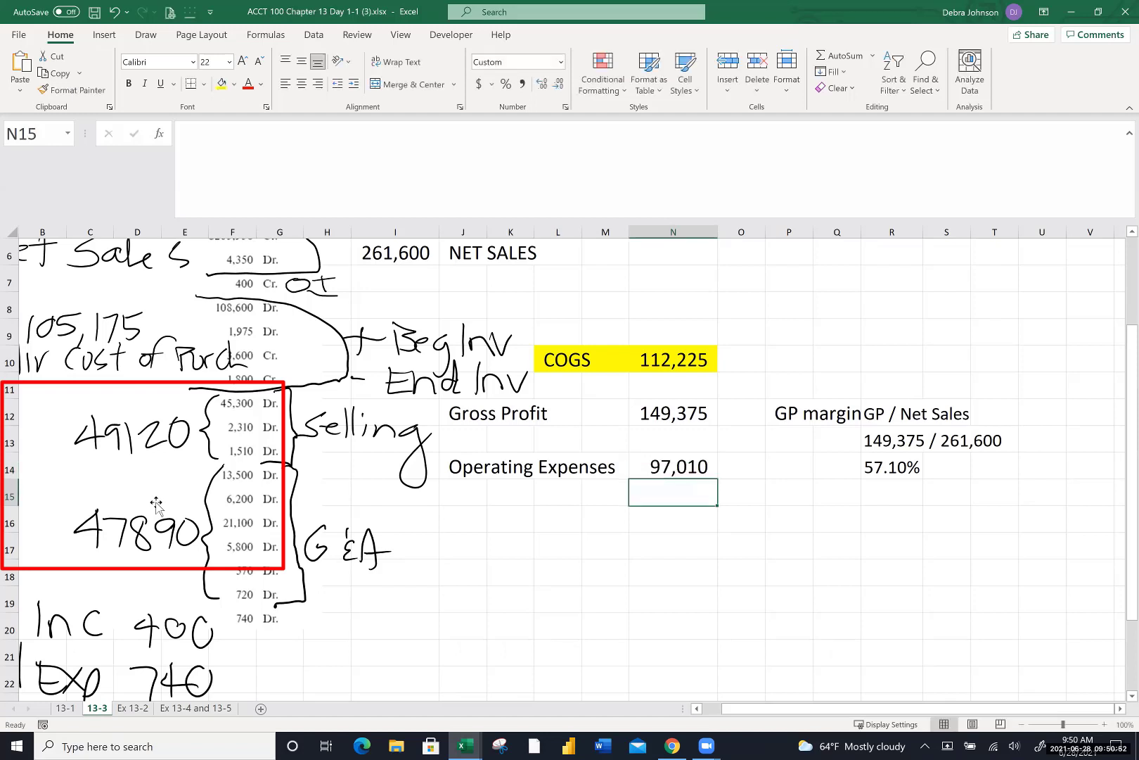
left_click_drag(184, 432, 422, 481)
left_click_drag(208, 546, 430, 483)
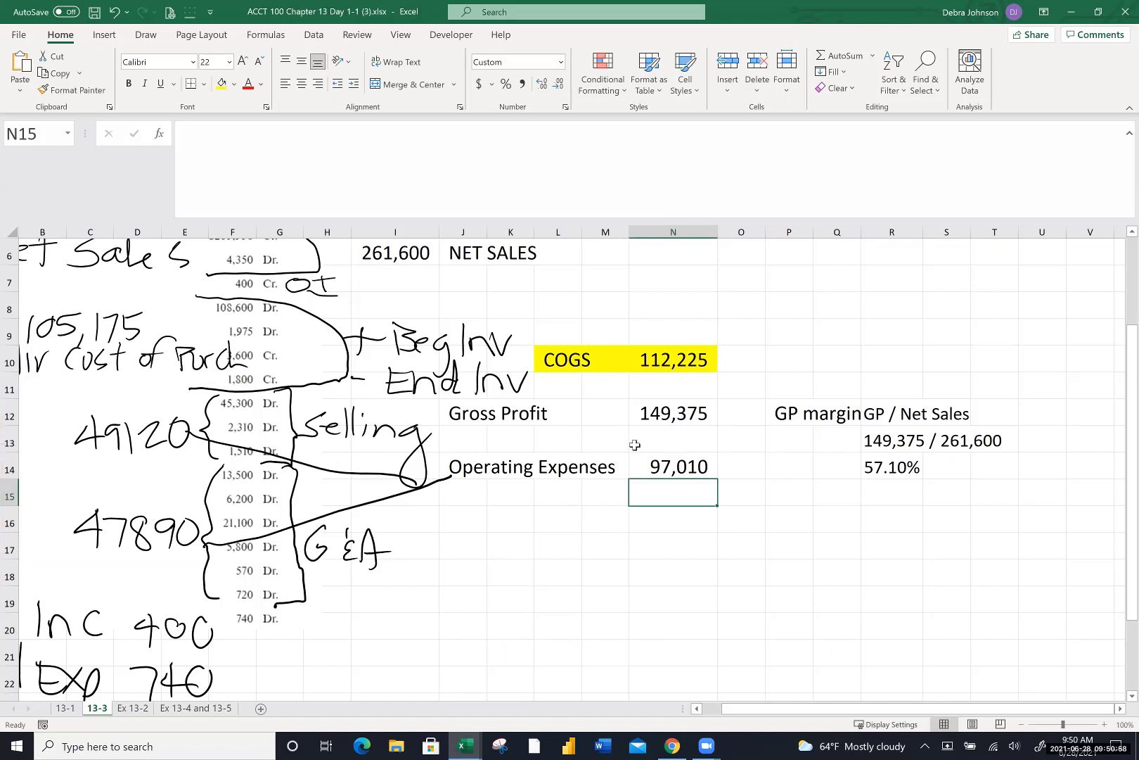
Label cell J16 'Income from Operations'
left_click(451, 525)
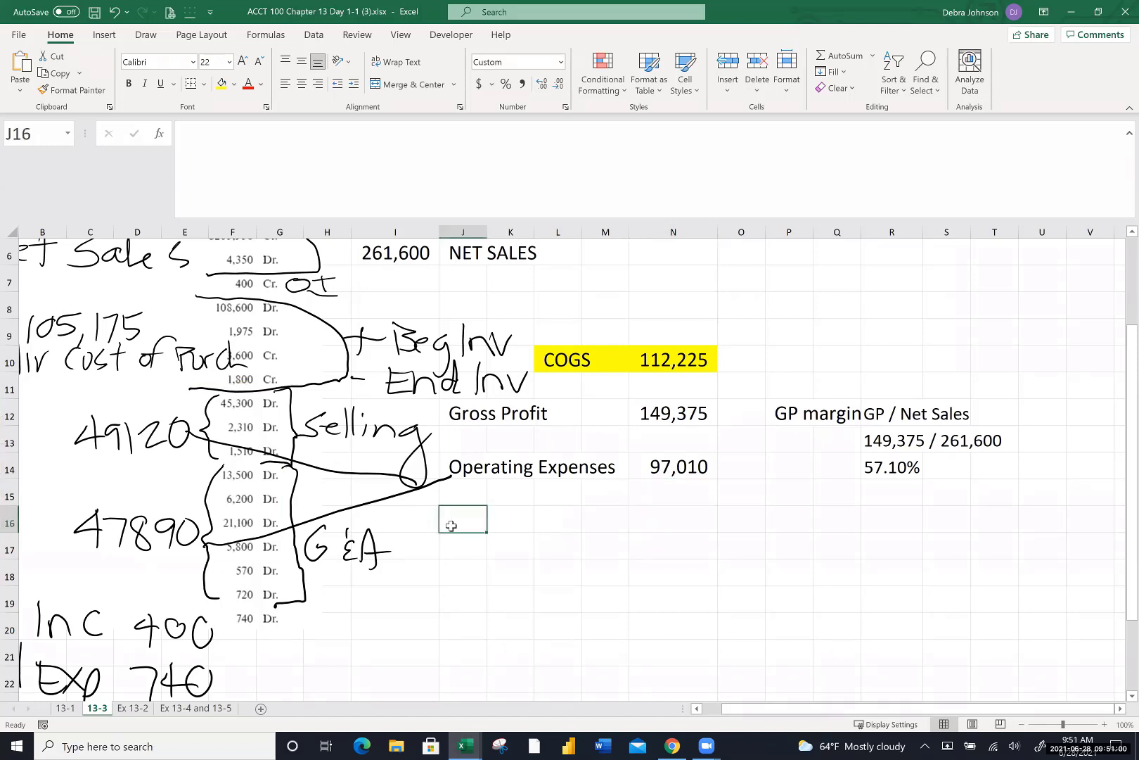
type("iNC")
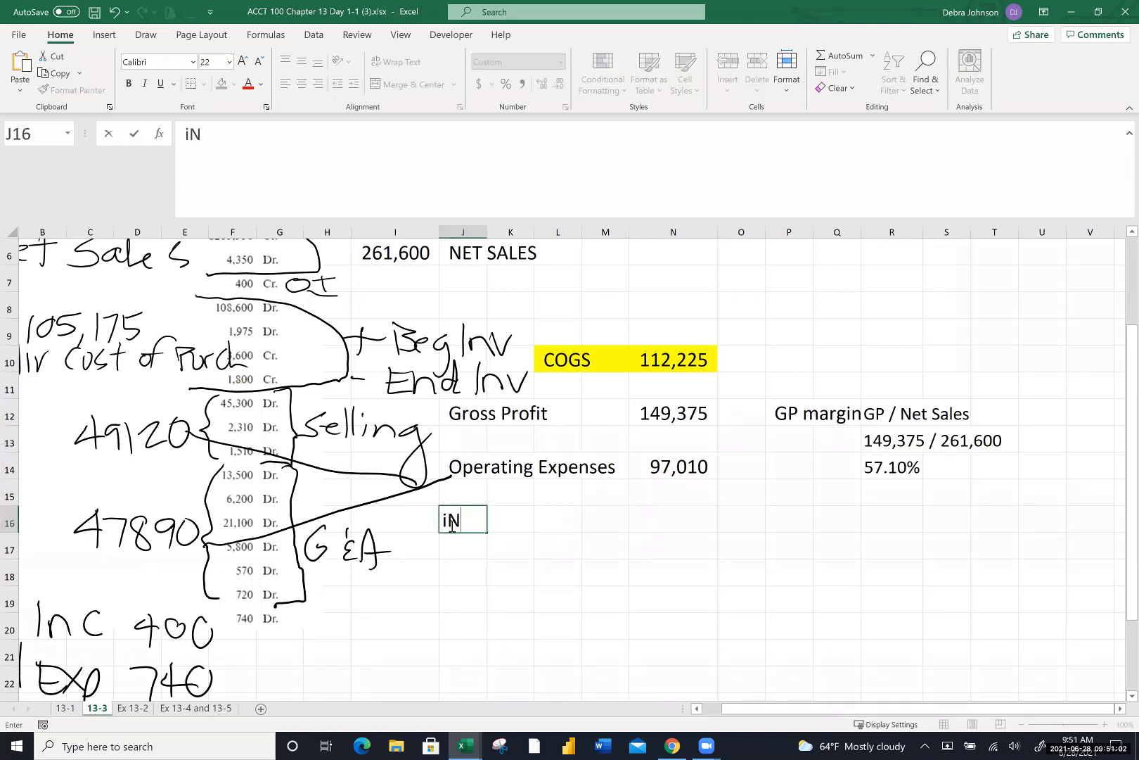
key("BackSpace")
key("BackSpace")
key("BackSpace")
type("Income from ")
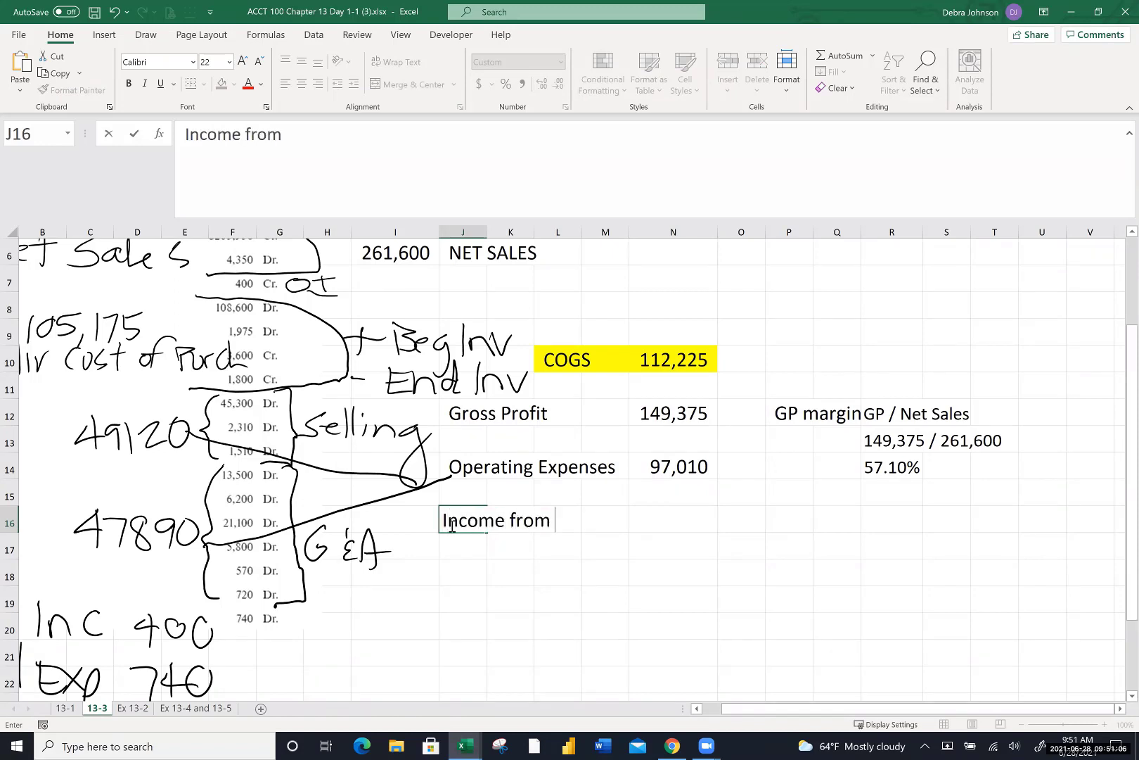
type("Operations")
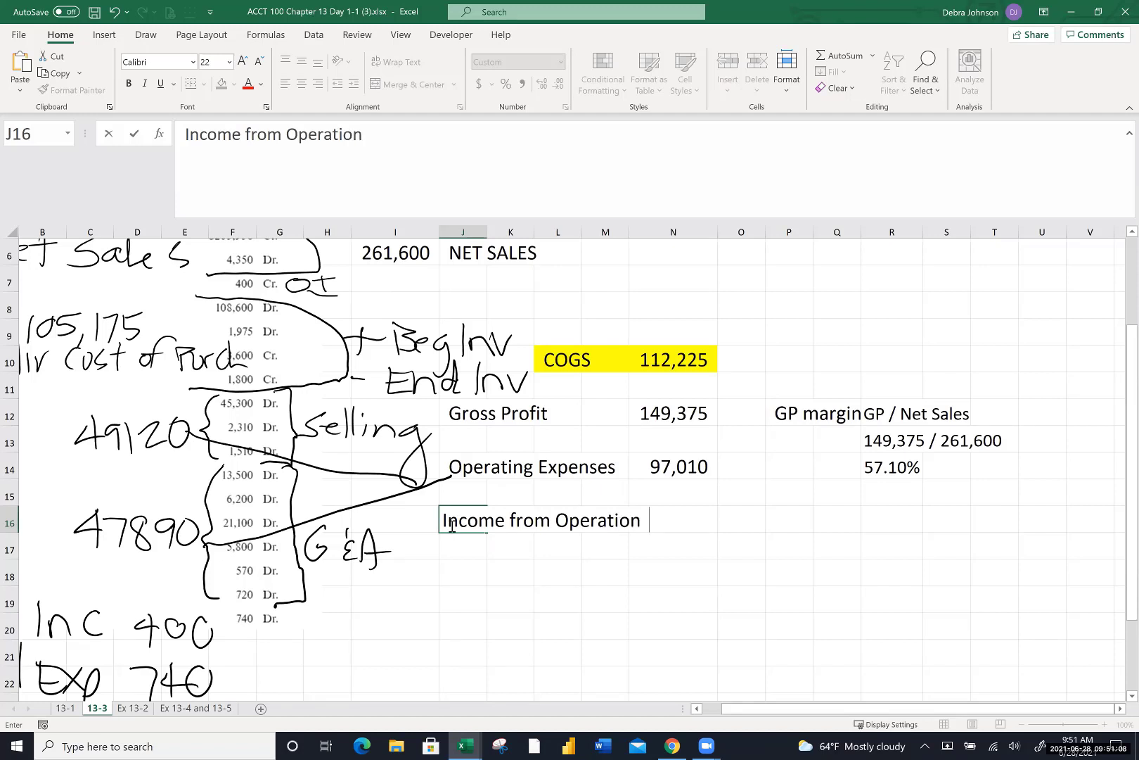
key("Return")
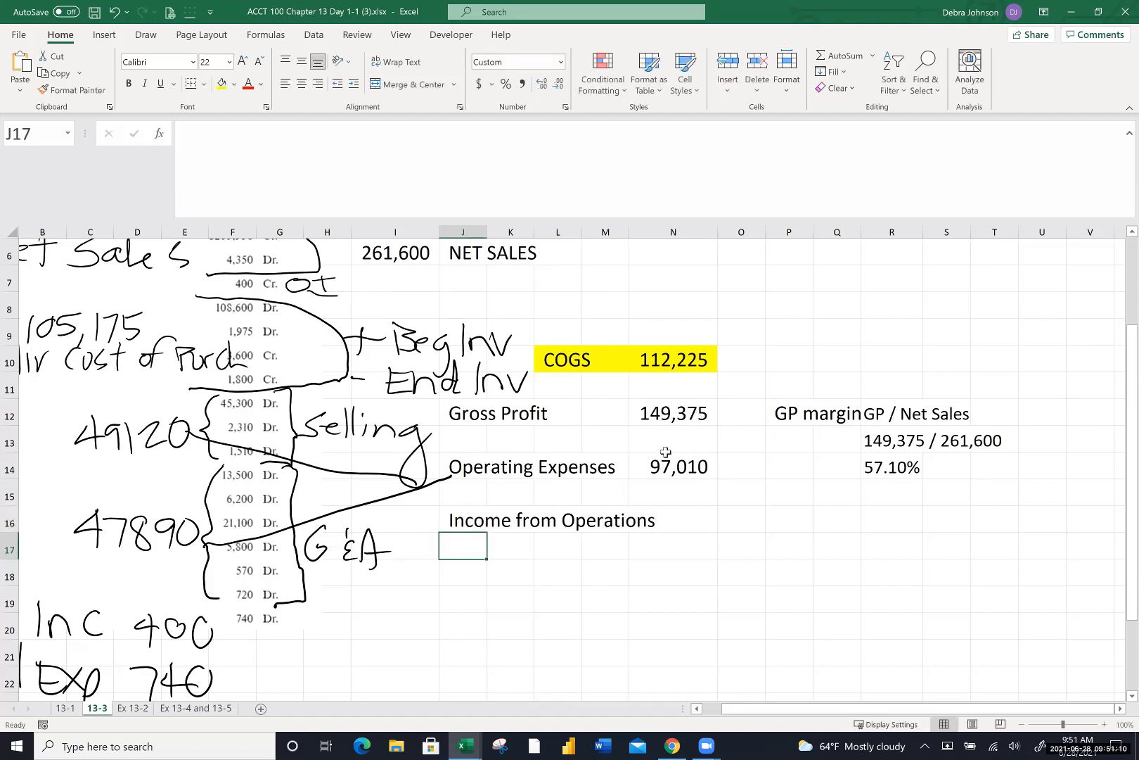
Widen column M and enter =N12-N14 in N16, giving income from operations of 52,365
left_click(686, 518)
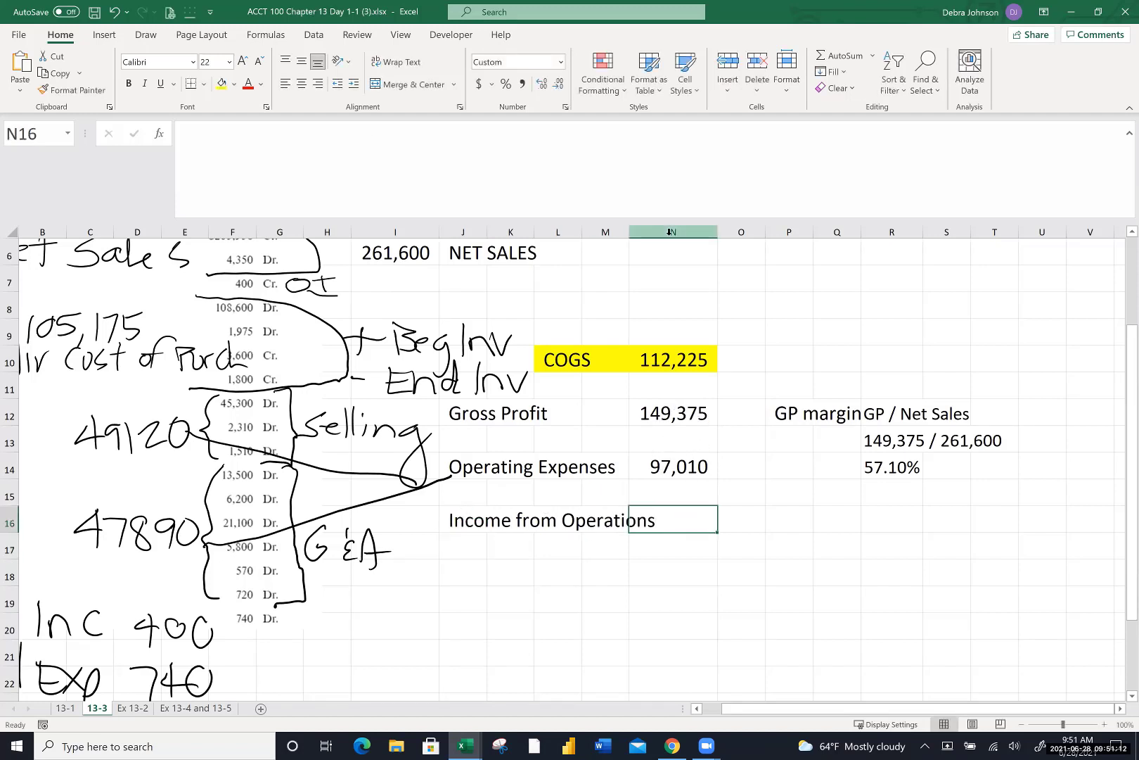
left_click_drag(628, 233, 649, 237)
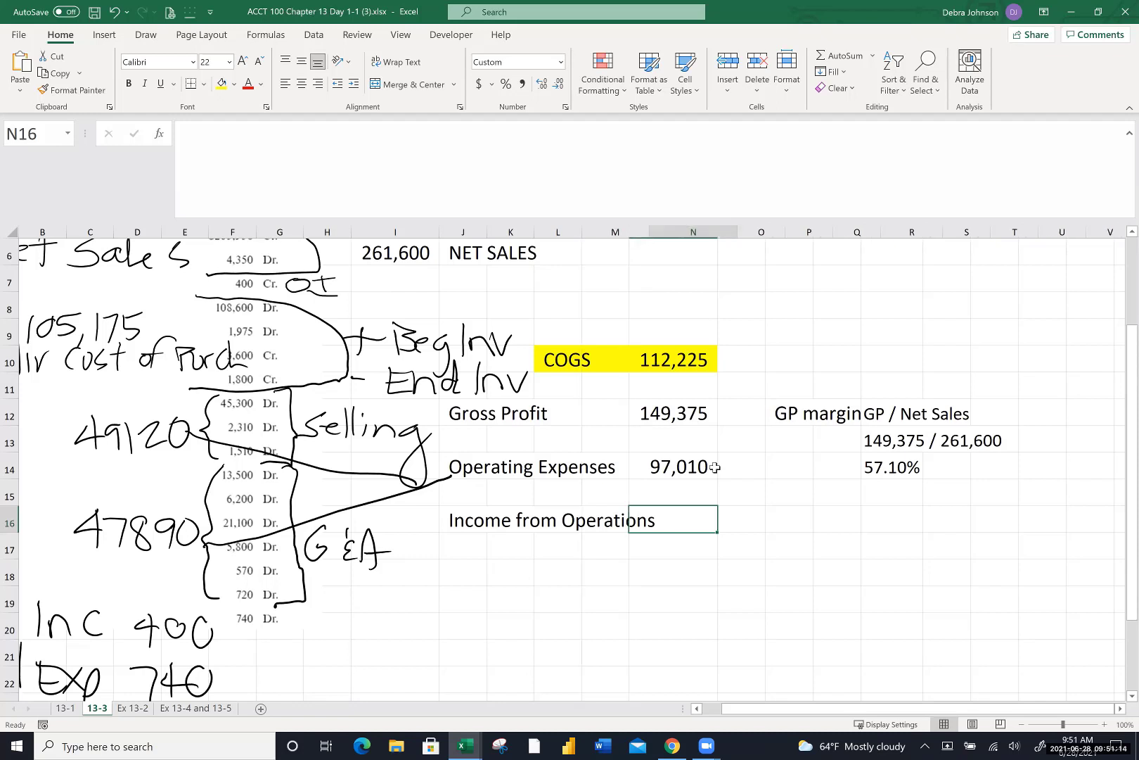
double_click(693, 519)
type("=")
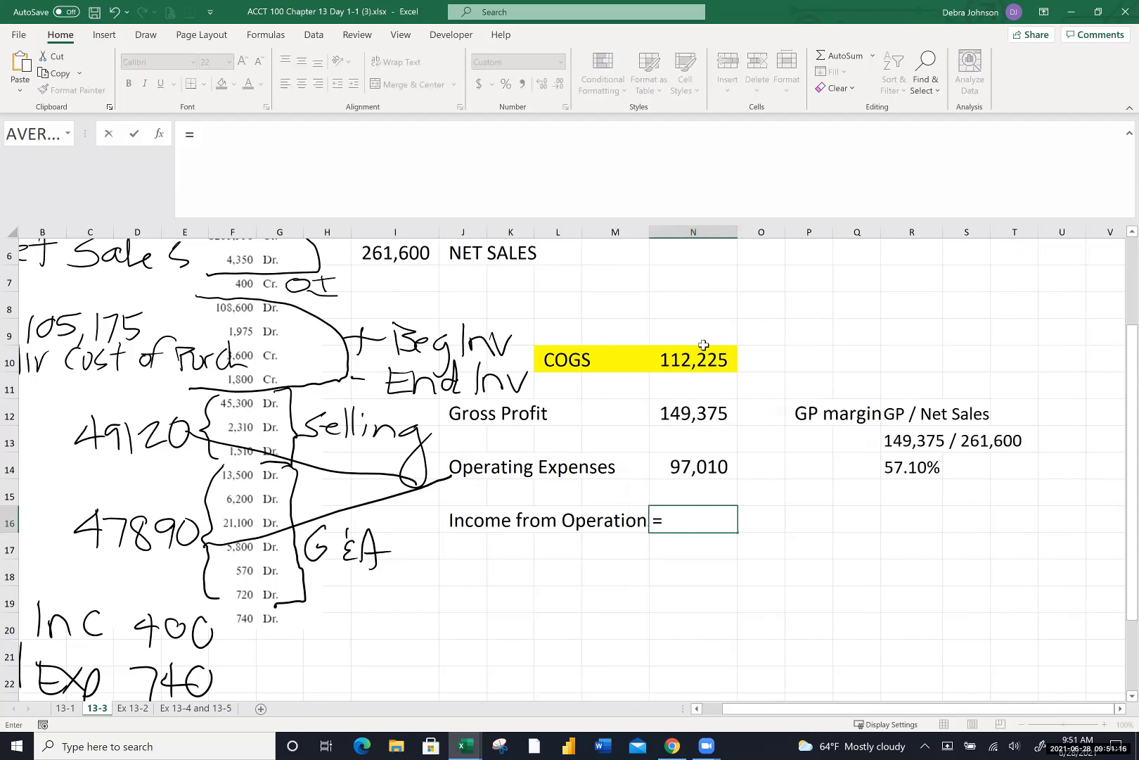
left_click(677, 414)
type("-")
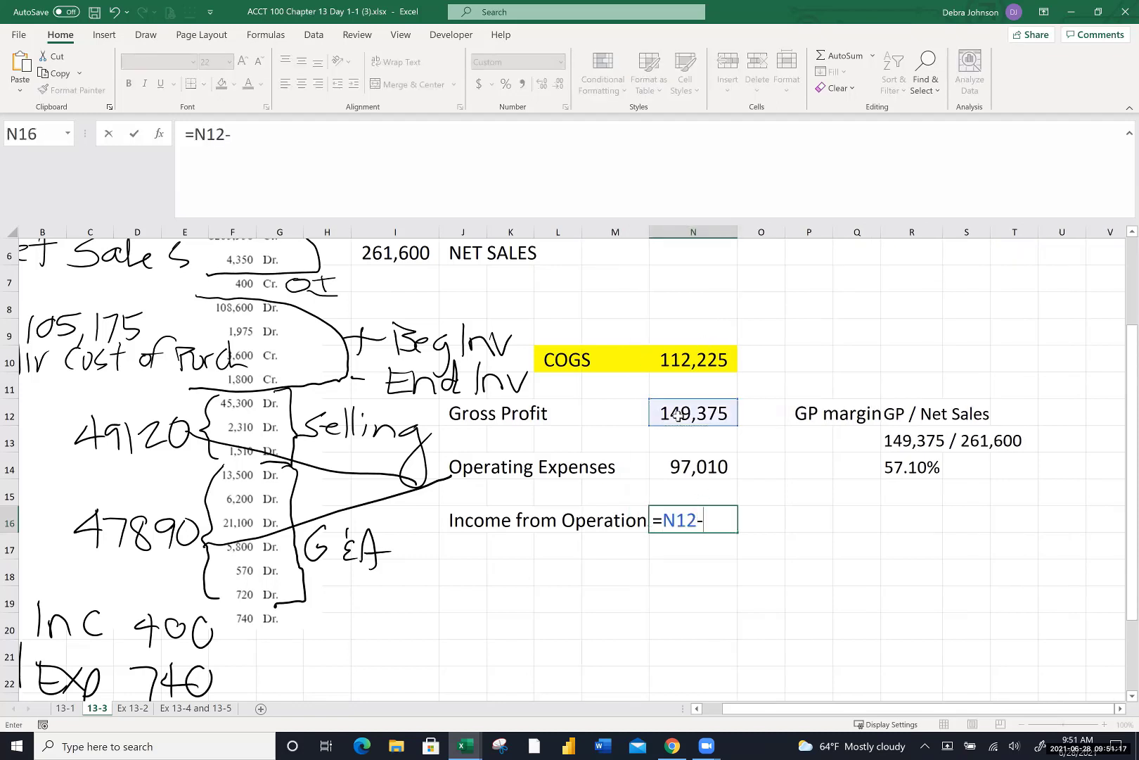
left_click(677, 467)
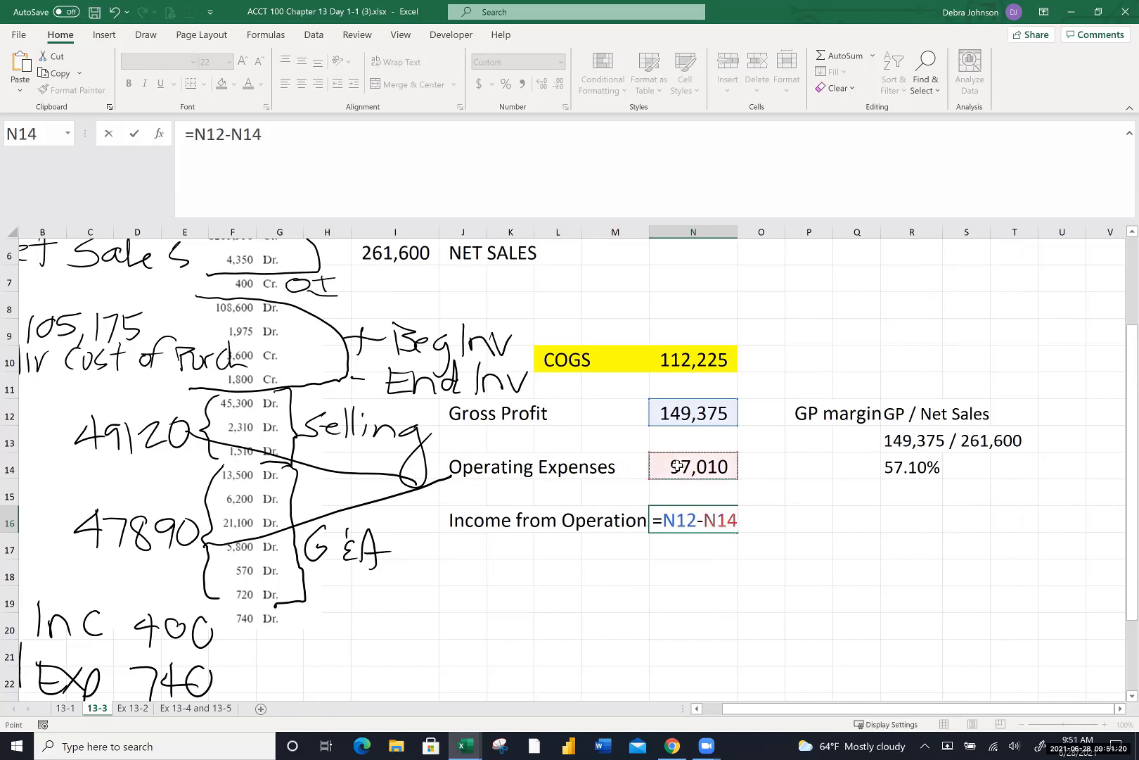
key("Return")
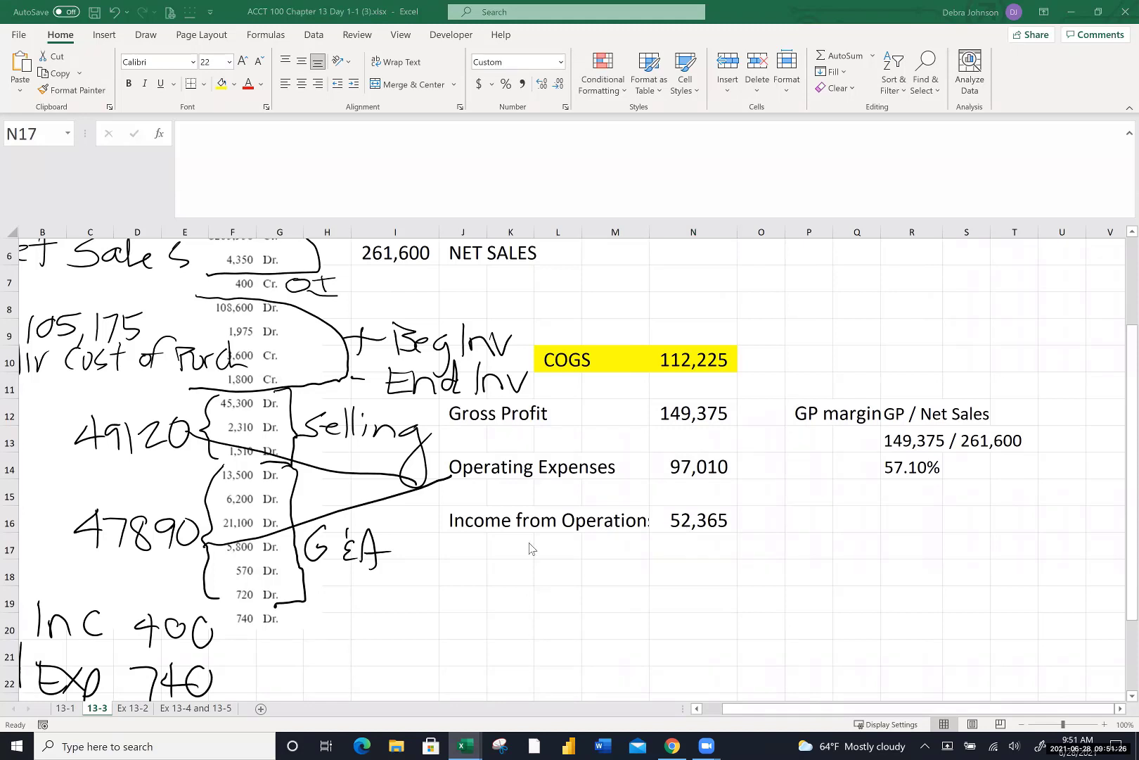
Enter 400 in N17 and 740 in N18 below income from operations
right_click(437, 577)
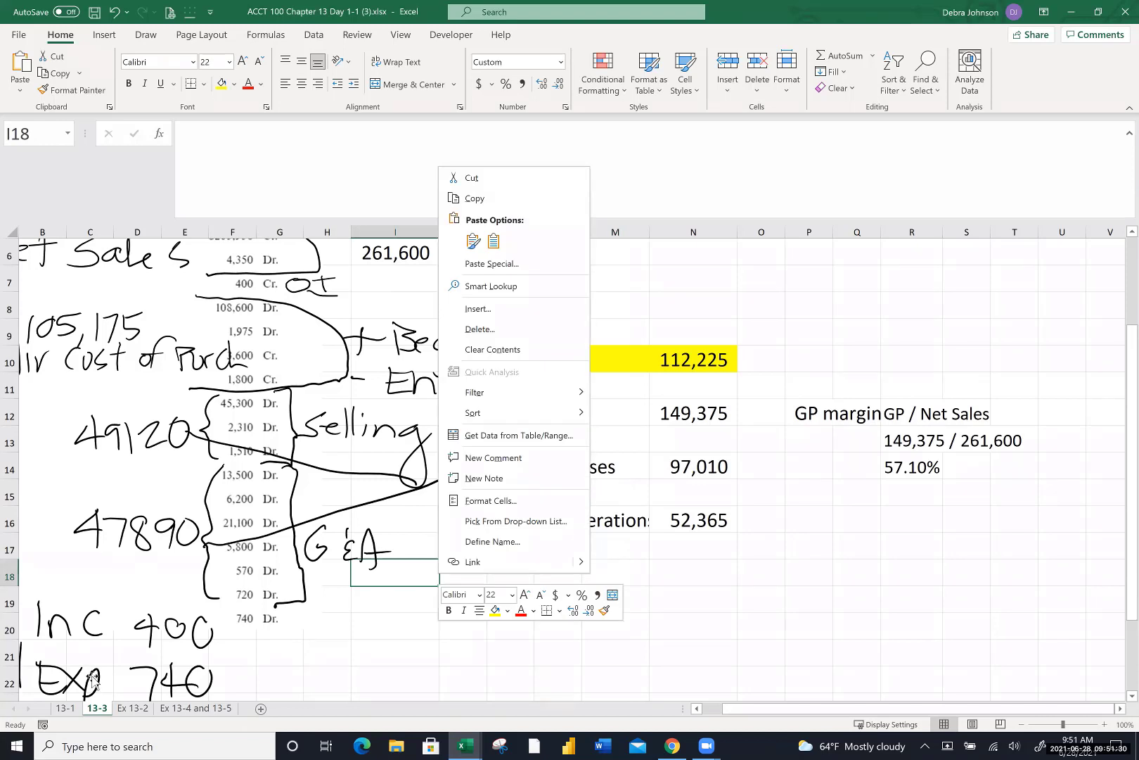
key("Escape")
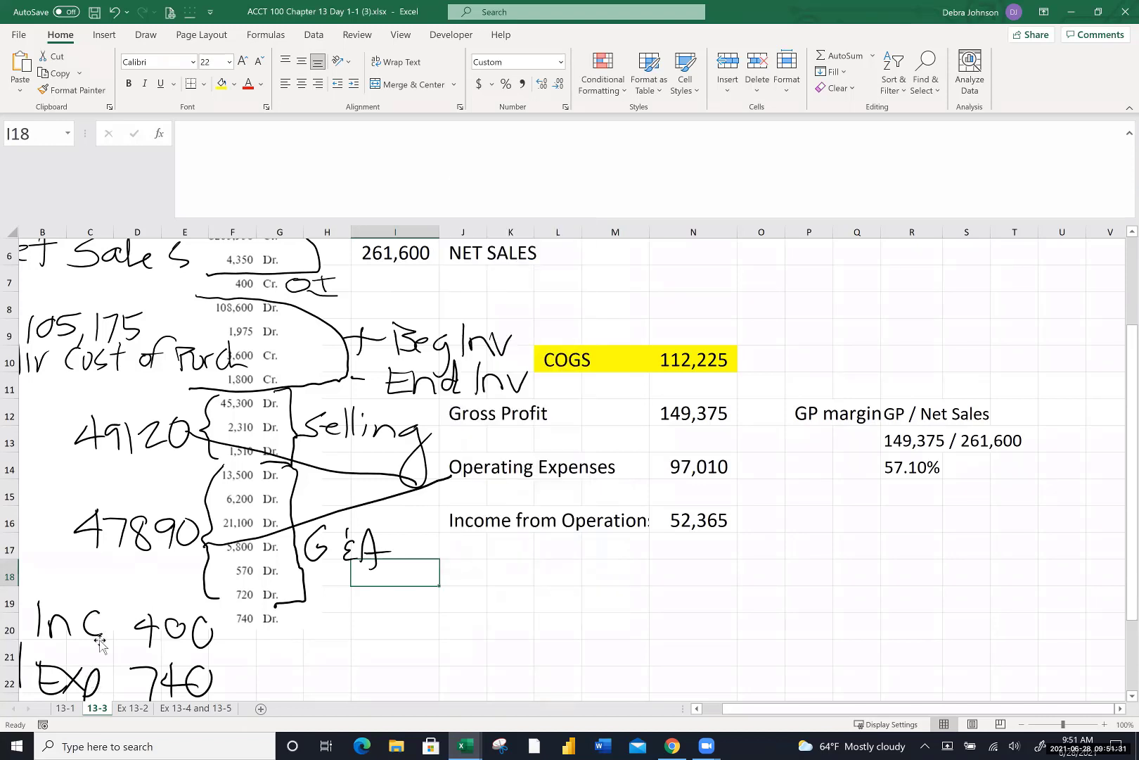
left_click(672, 551)
double_click(673, 551)
type("400")
key("Return")
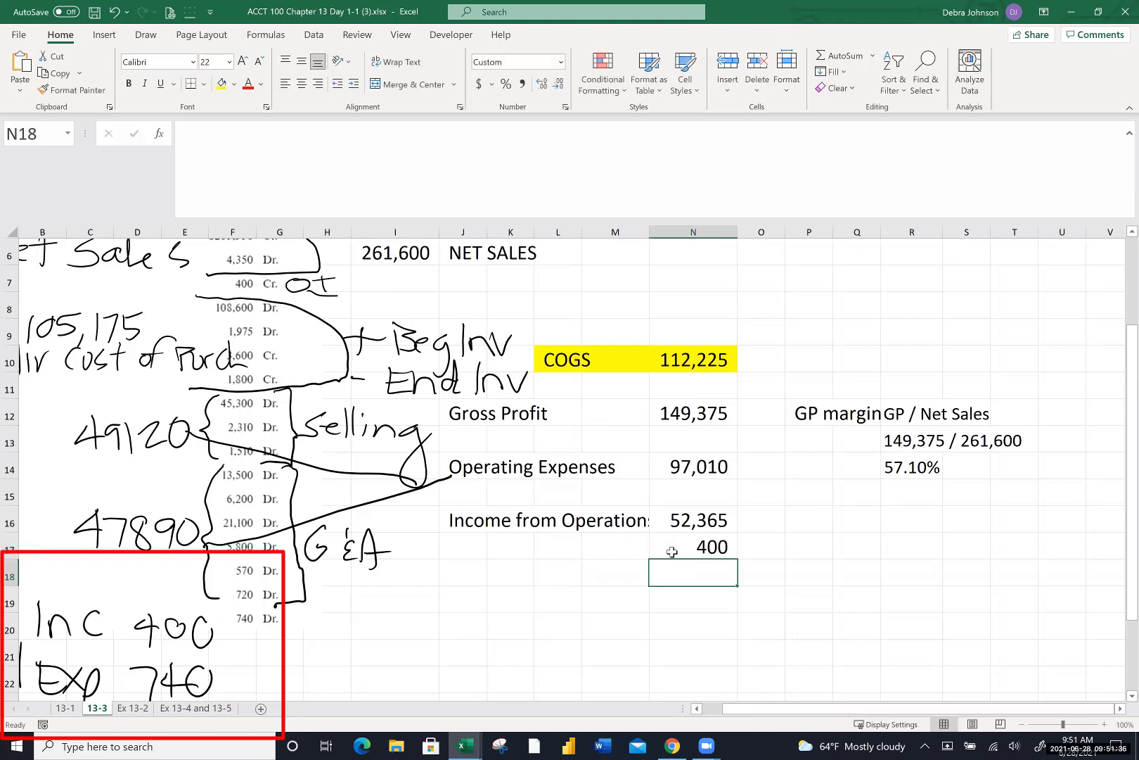
type("740\\")
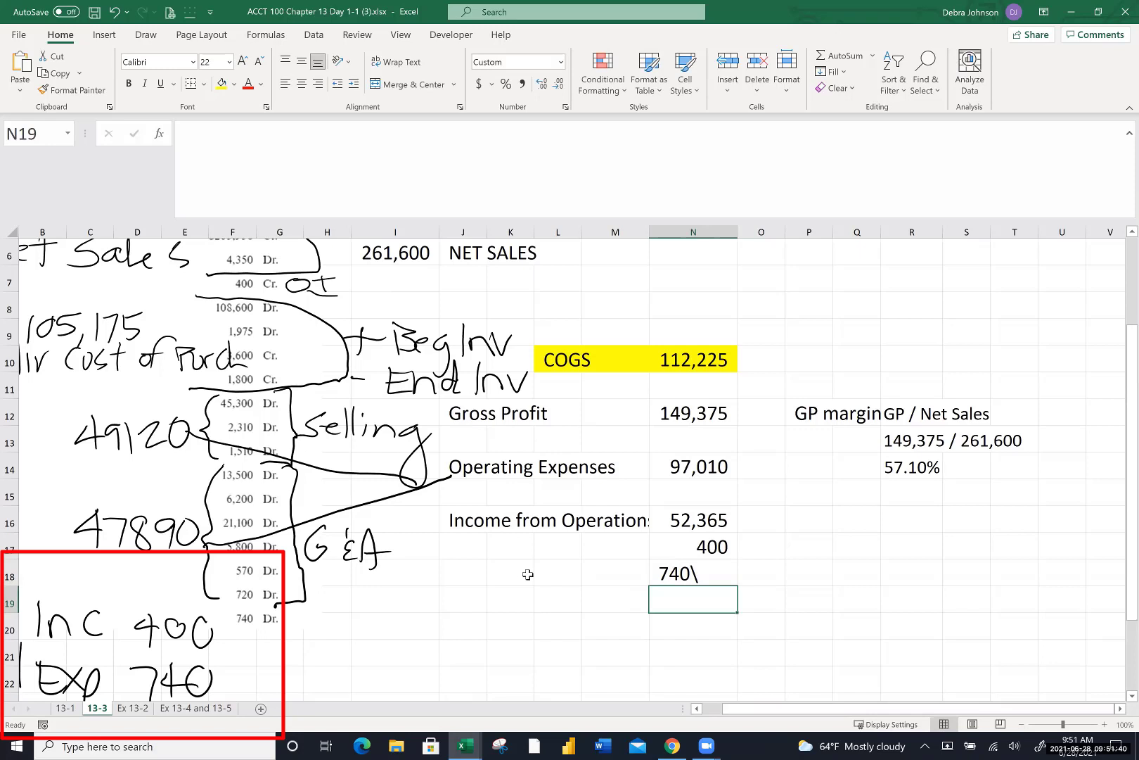
double_click(677, 579)
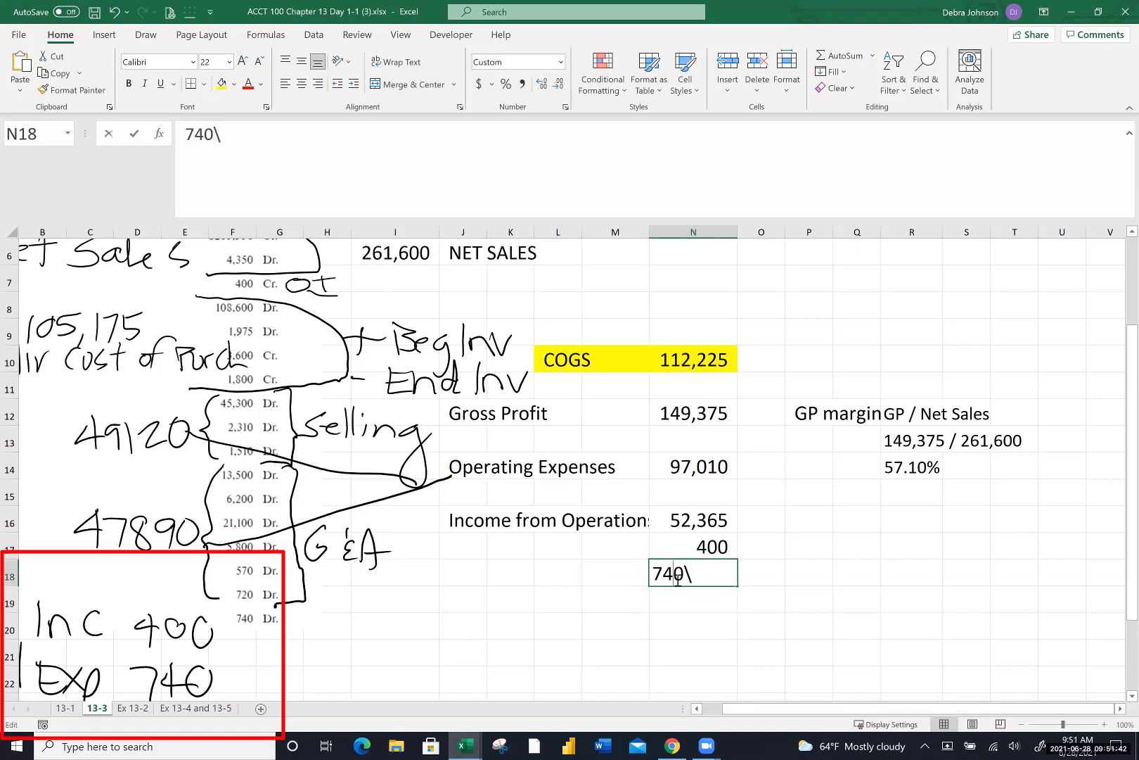
left_click(701, 581)
key("BackSpace")
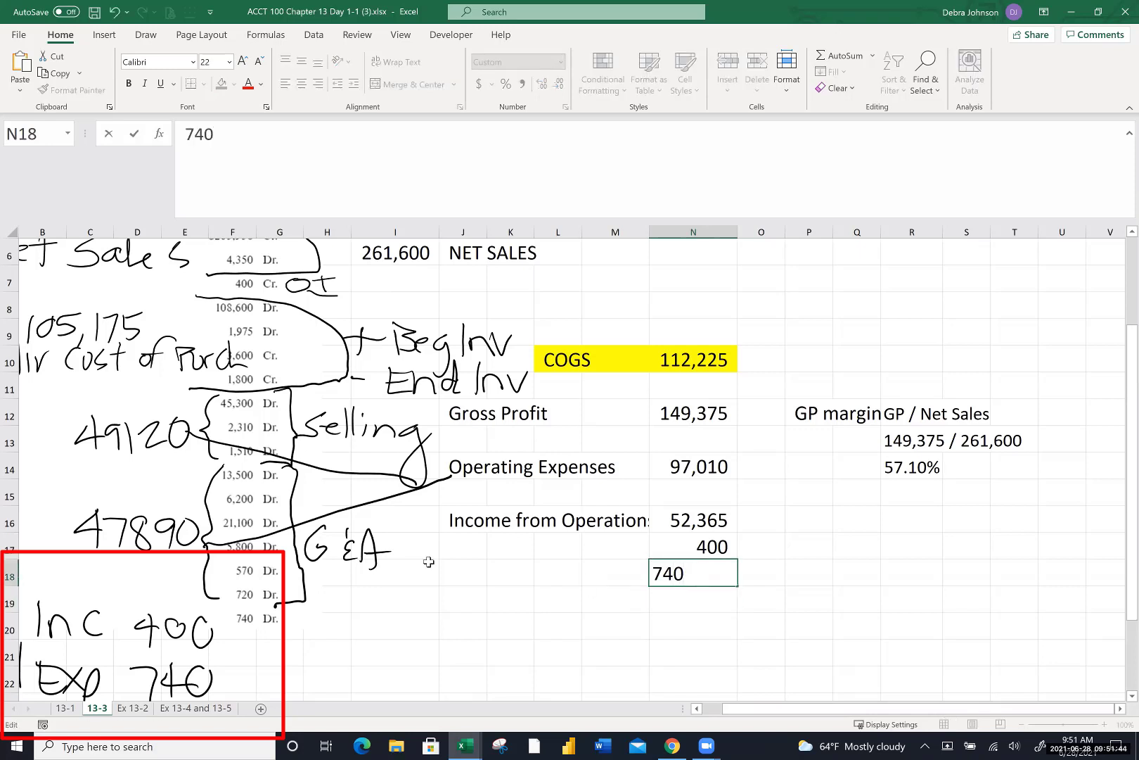
Add the labels "Other" in J17, Less in L18 and Net Income in J19
left_click(469, 551)
type("\"Other\"")
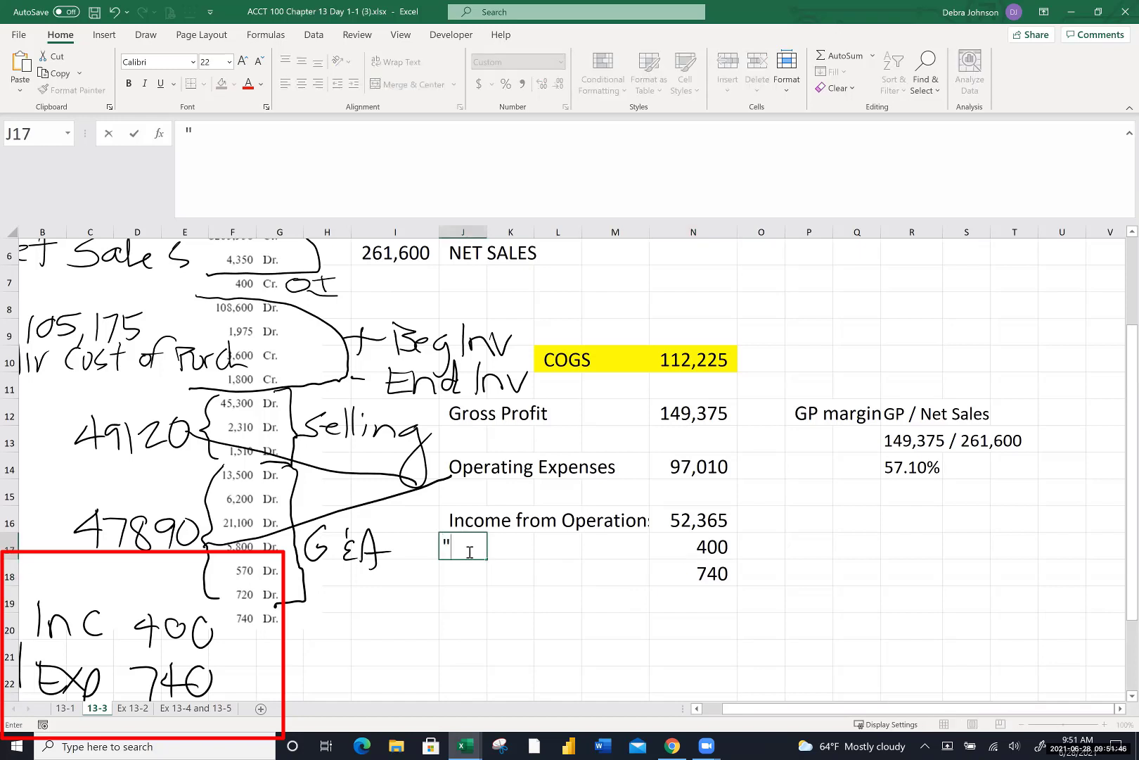
left_click(686, 604)
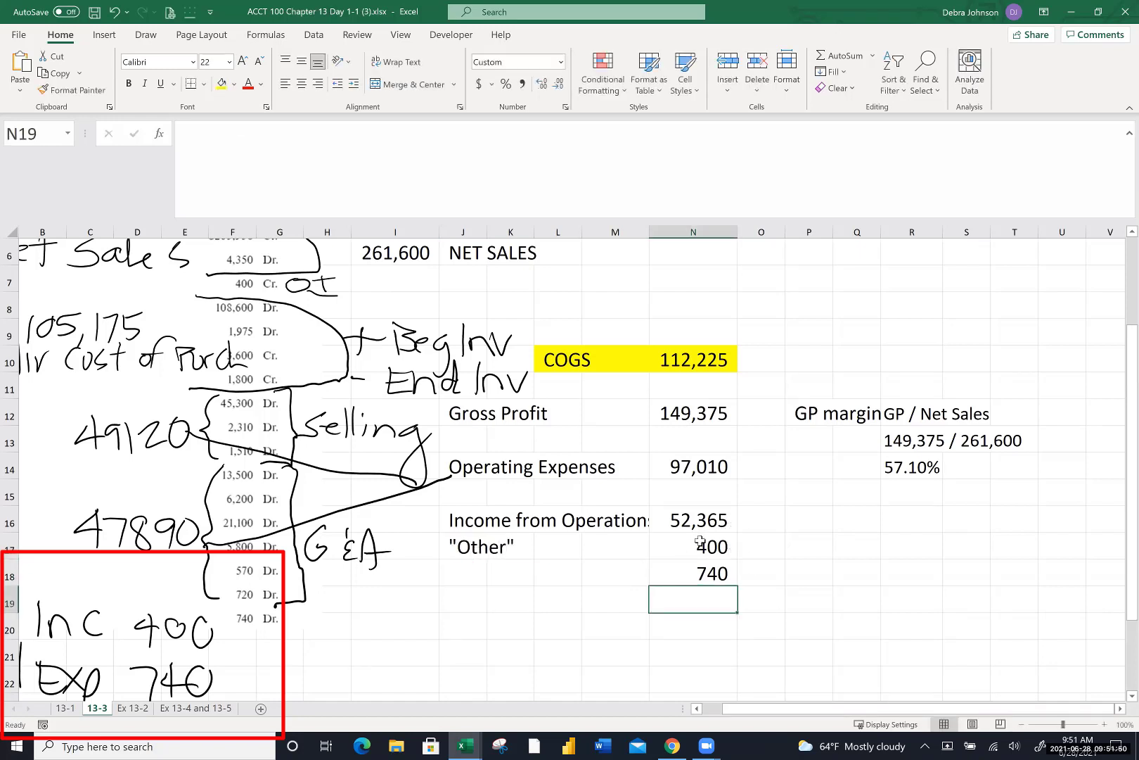
left_click(548, 577)
type("Less")
key("Return")
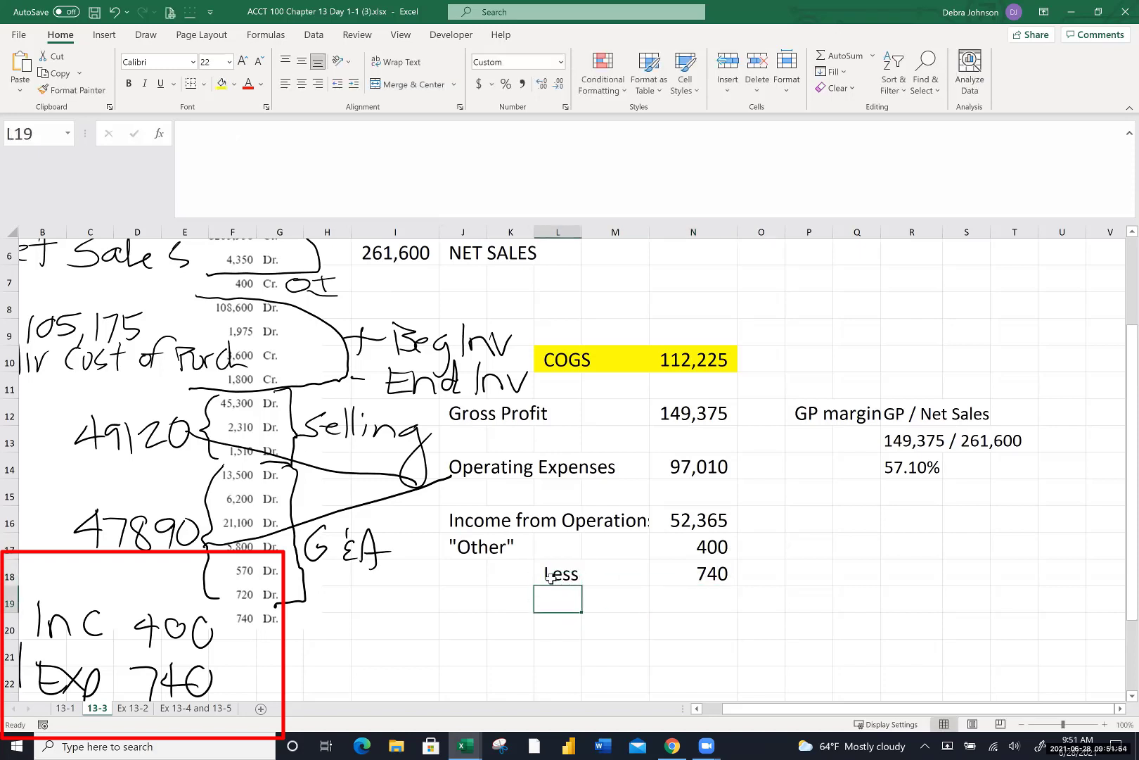
left_click(472, 606)
type("Net Income")
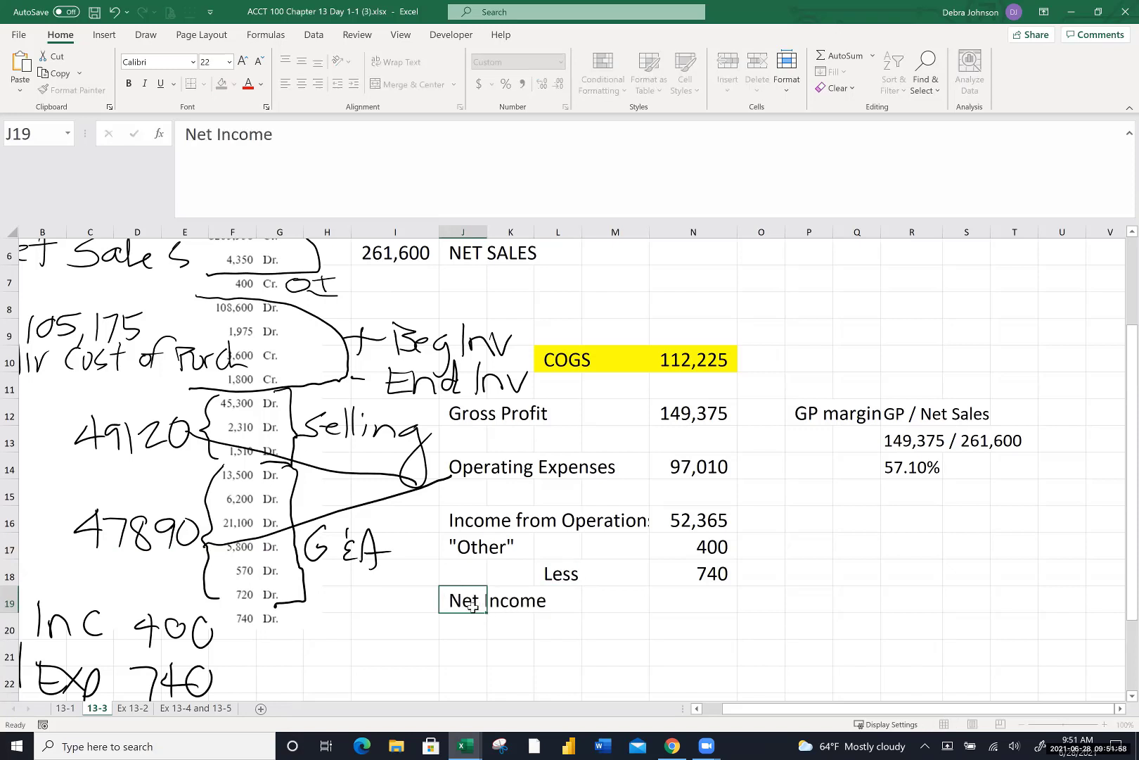
key("Return")
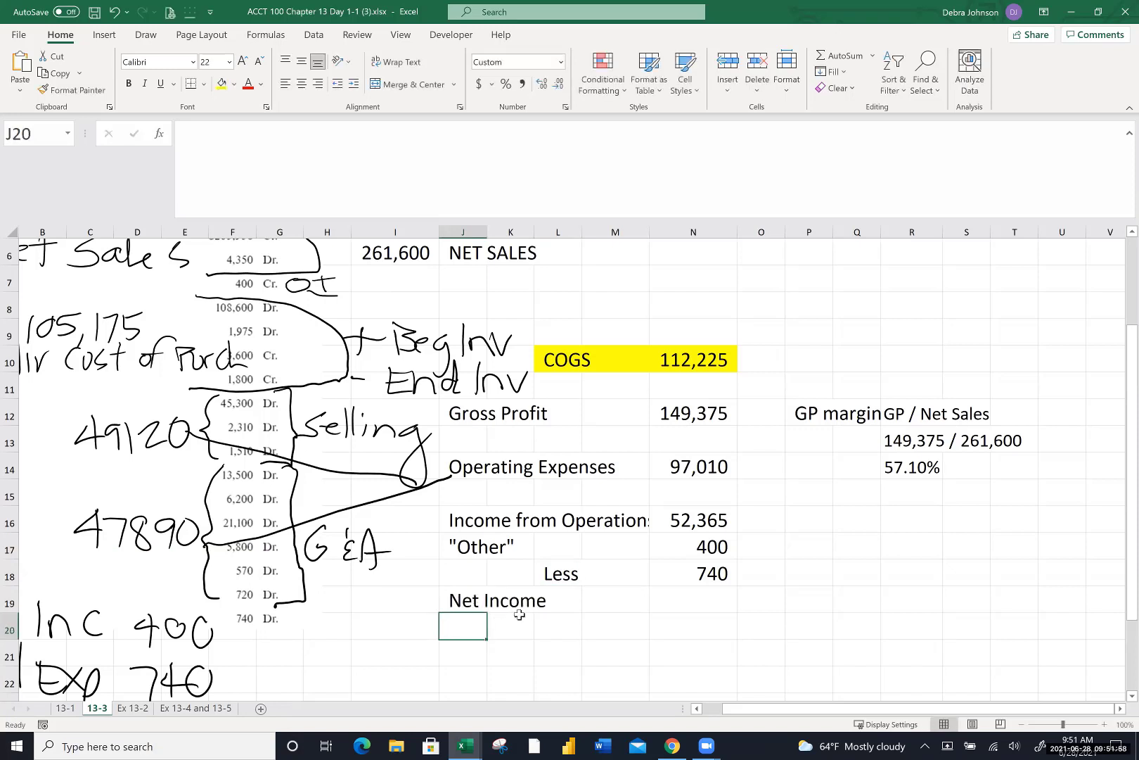
Enter =N16+N17-N18 in N19 to calculate net income of 52,025
left_click(689, 606)
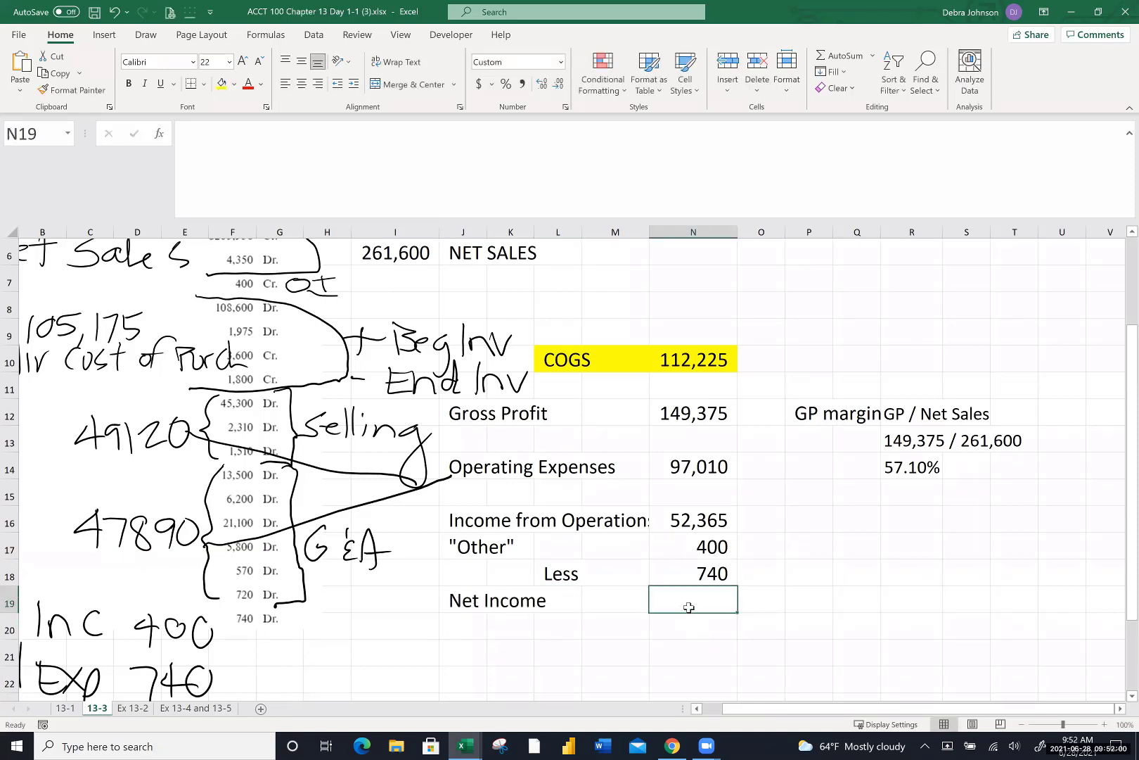
left_click_drag(633, 498, 776, 503)
left_click(718, 551)
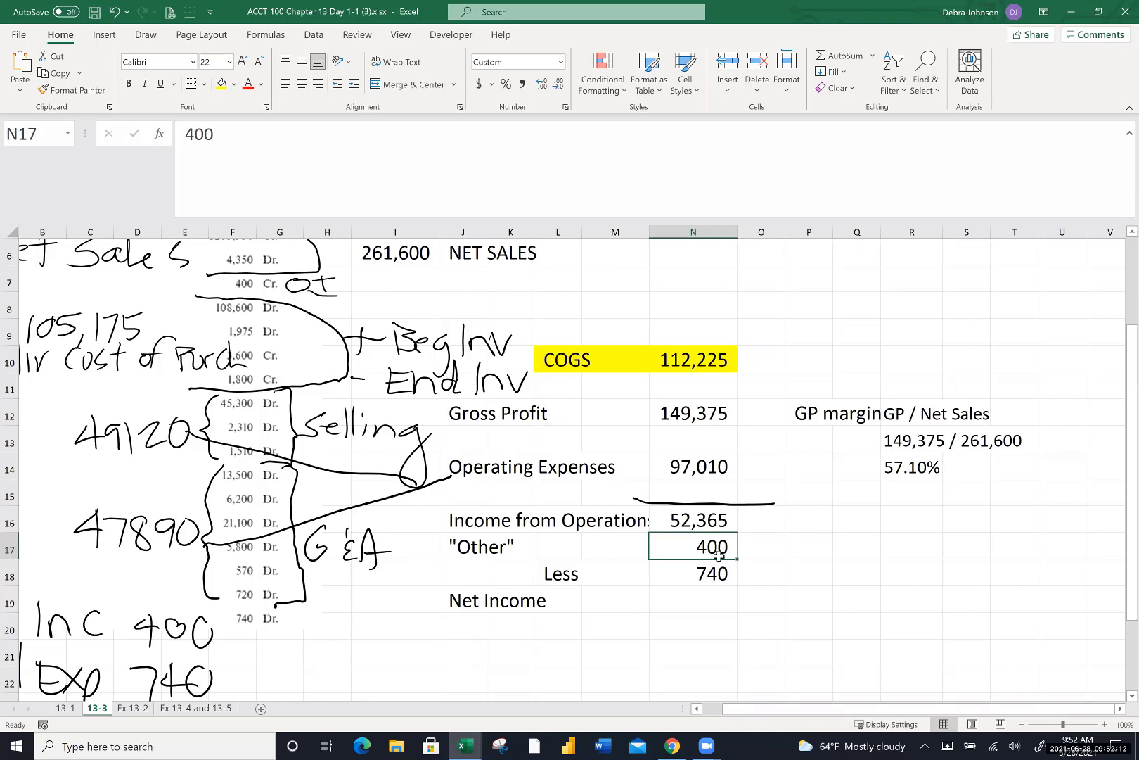
left_click(716, 576)
left_click(709, 599)
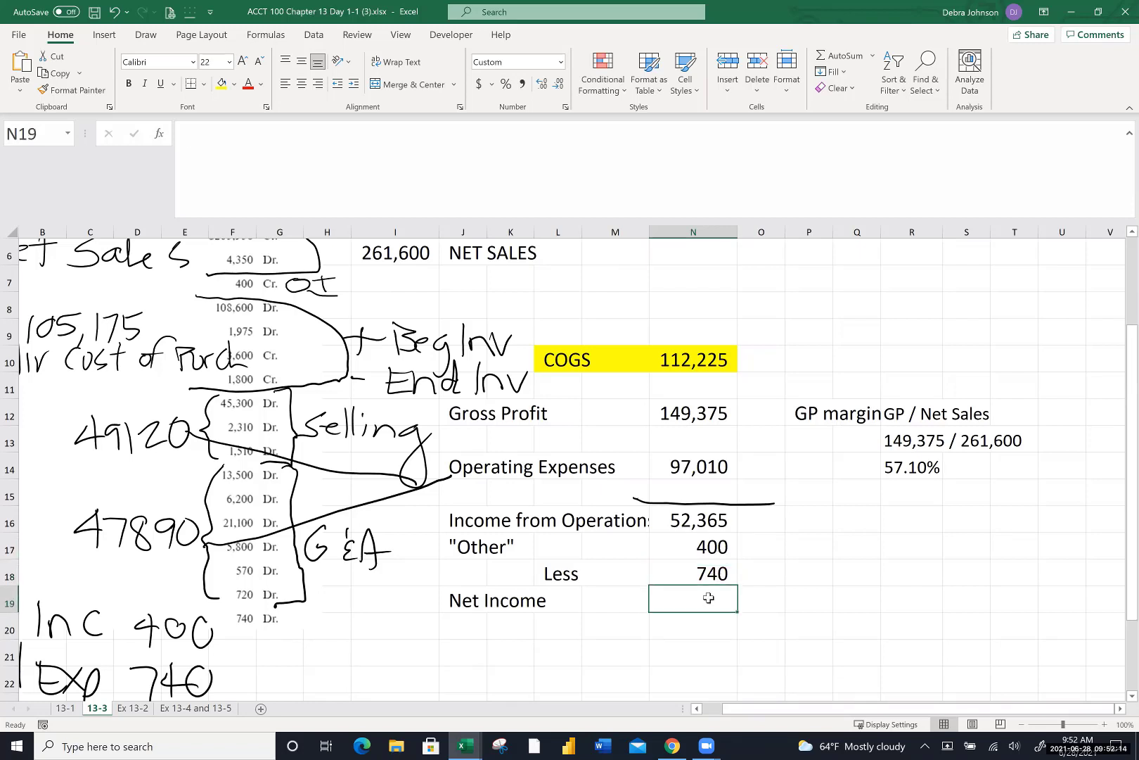
type("=")
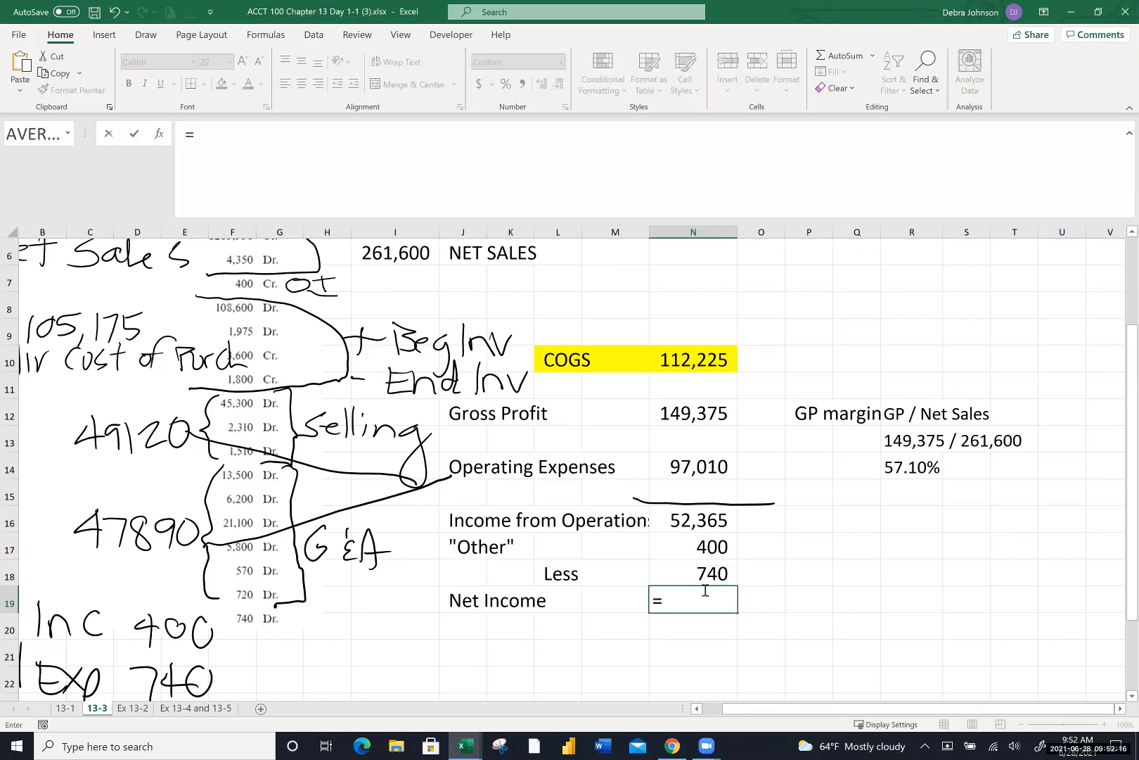
left_click(697, 521)
type("+")
left_click(703, 547)
type("-")
key("BackSpace")
type("-")
left_click(696, 573)
key("Return")
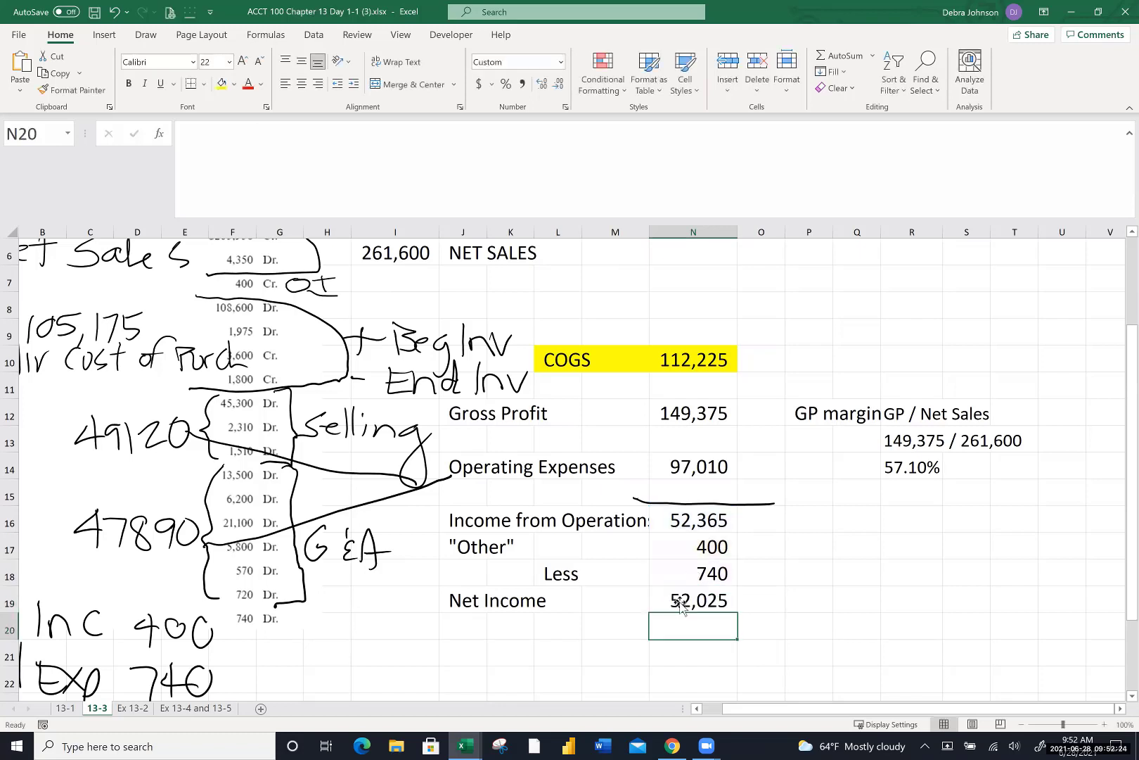
Fill the Net Income row J19:N19 with green
left_click_drag(468, 600, 737, 609)
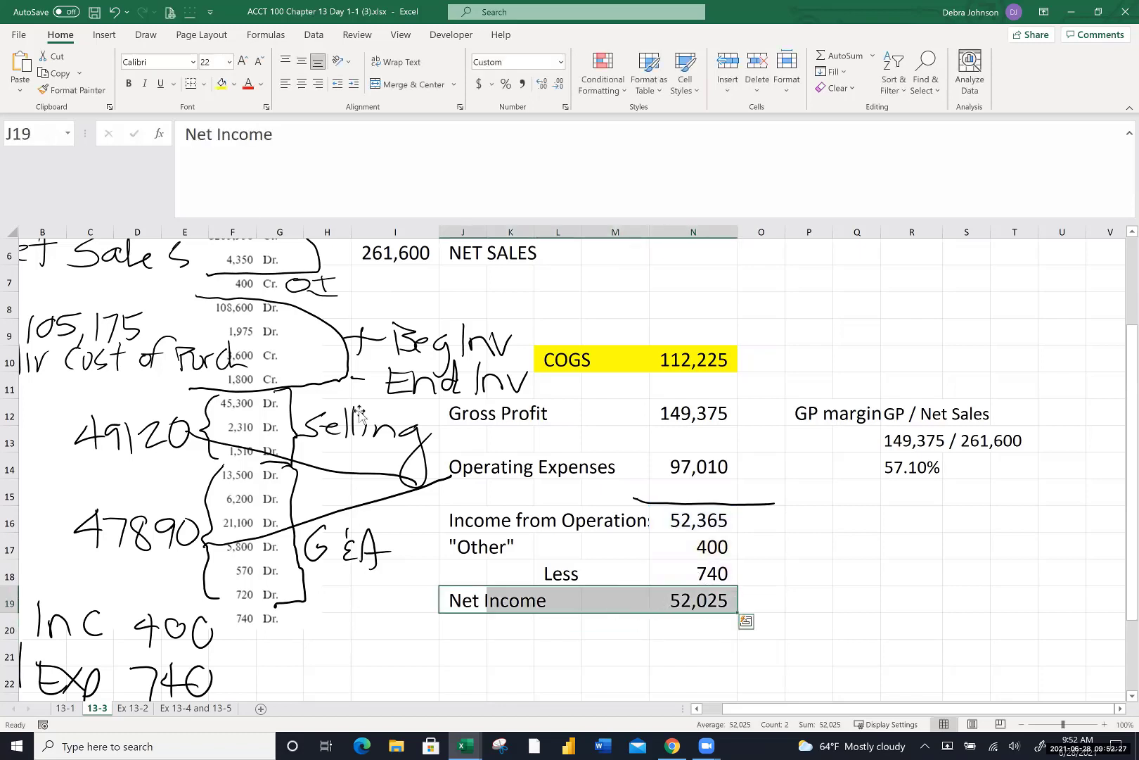
left_click(235, 85)
left_click(270, 218)
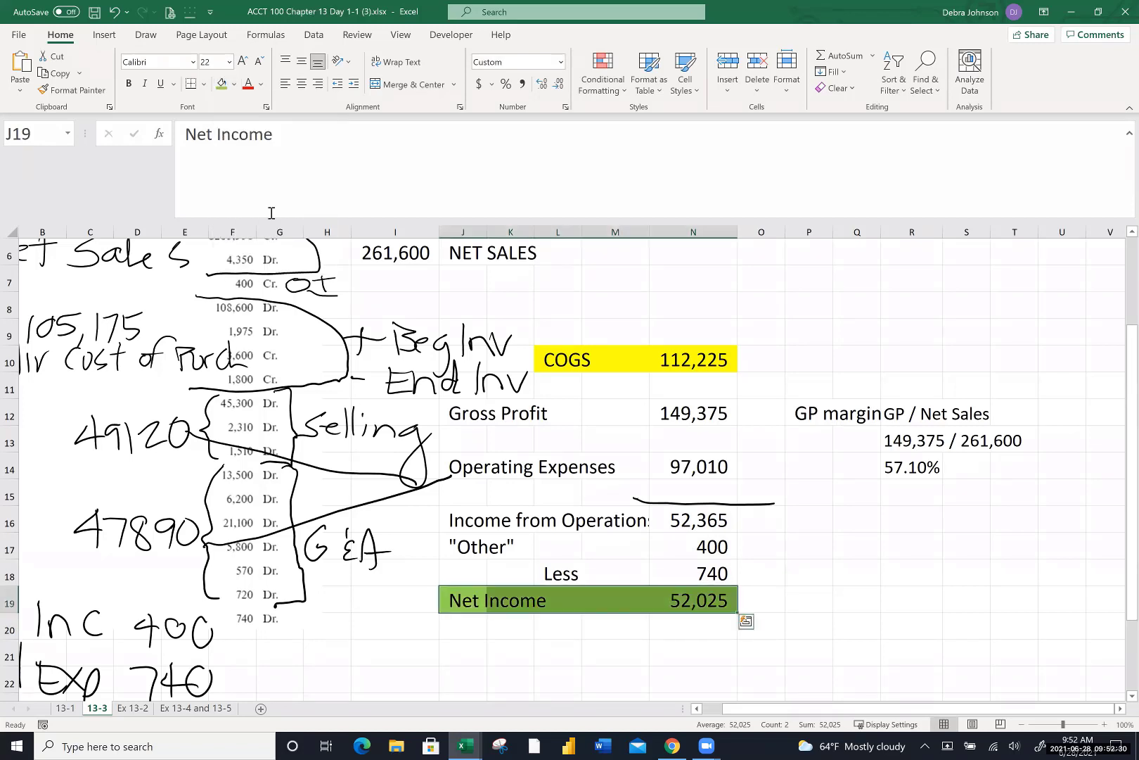
left_click(767, 603)
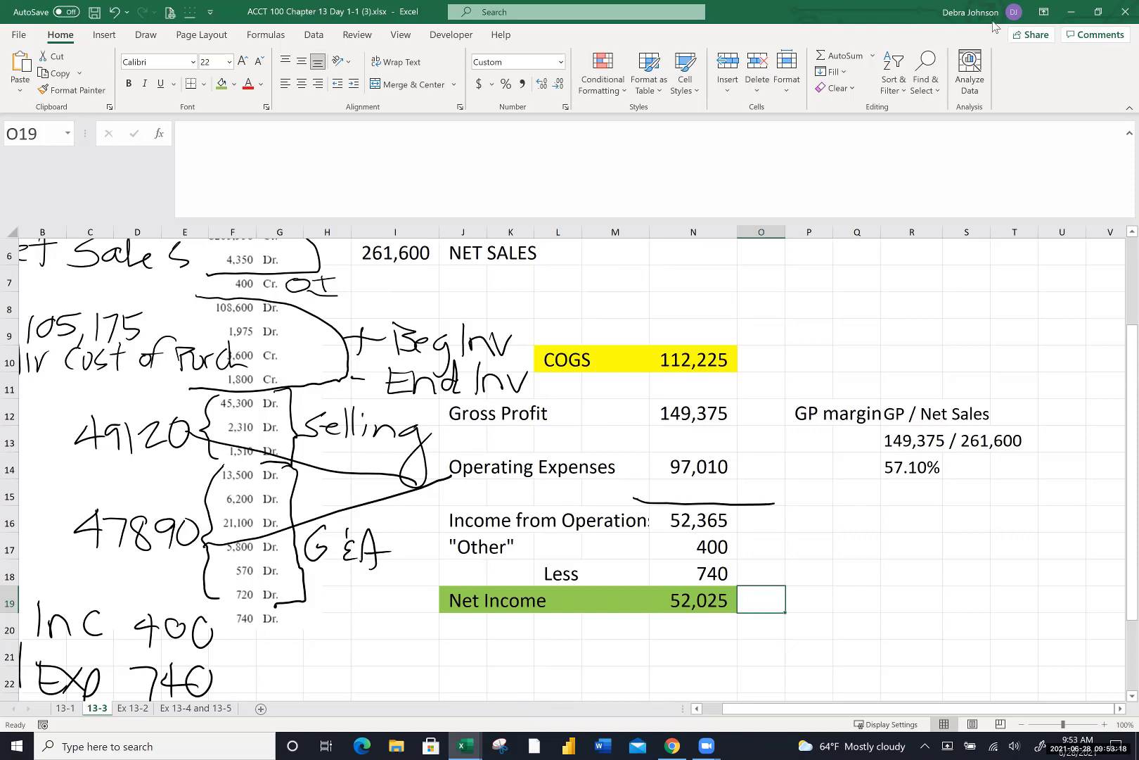
Leave Excel for the Canvas course Modules list and open the Chapter 13 Handouts page
left_click(1068, 14)
scroll(180, 257, "up", 2)
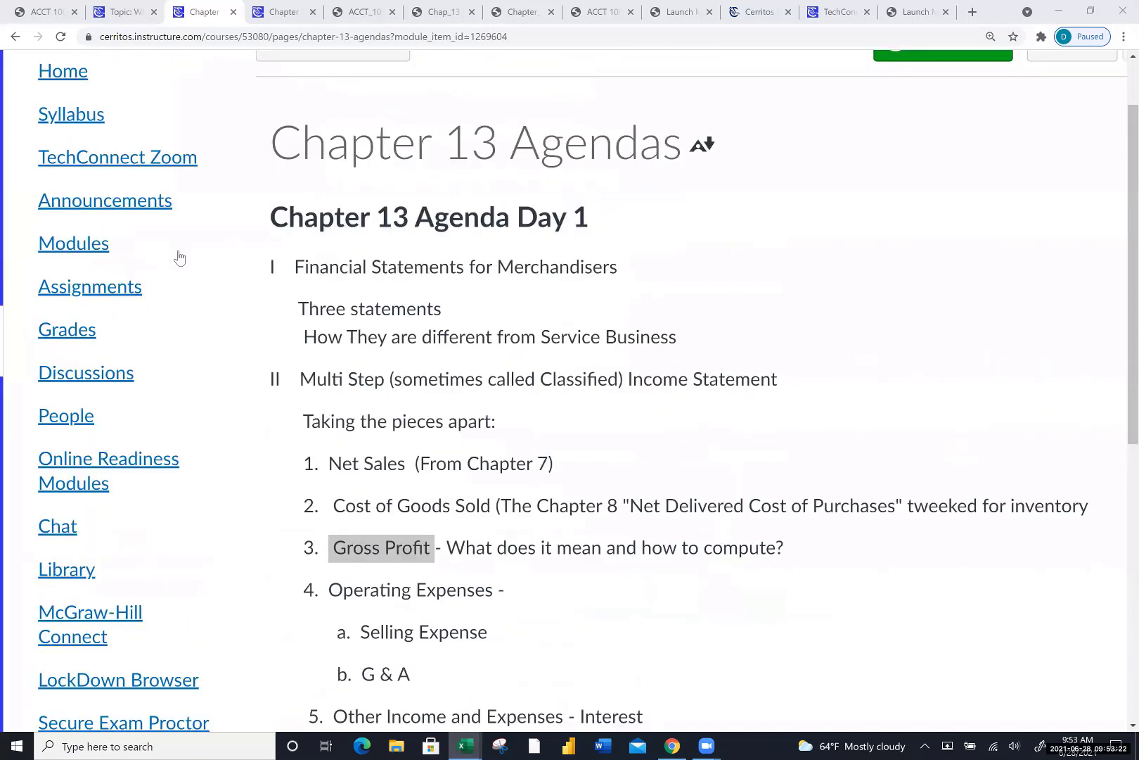
left_click(74, 246)
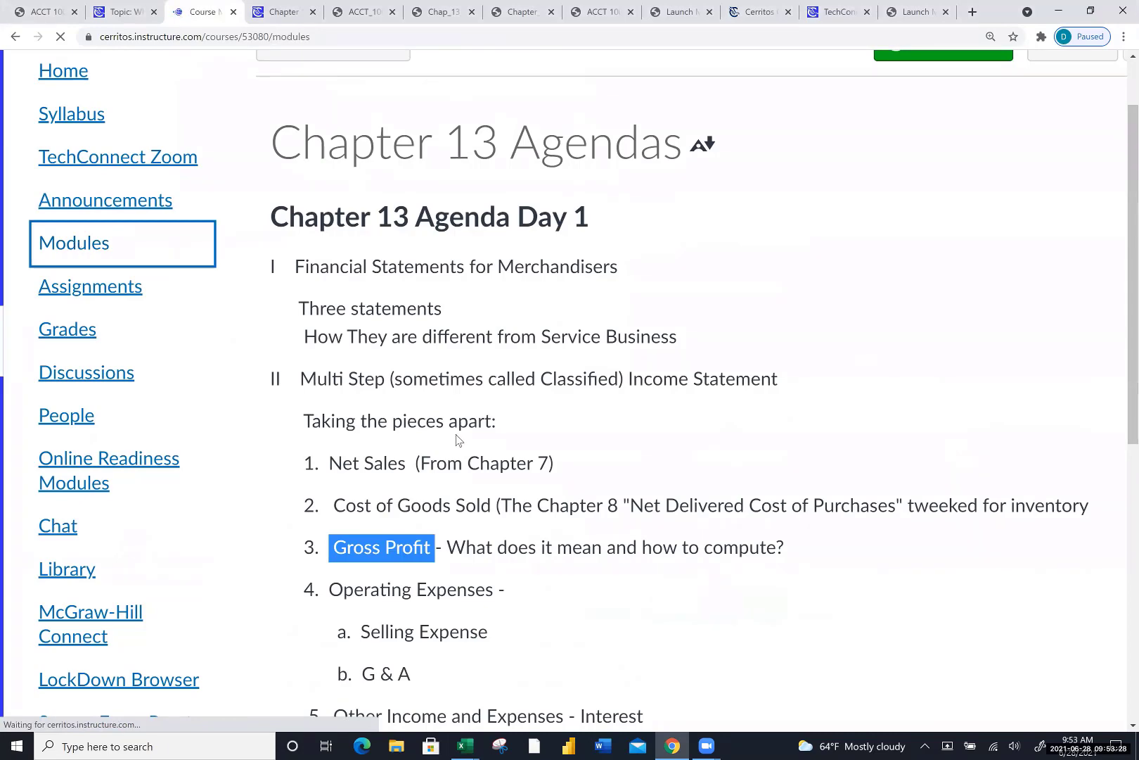
scroll(457, 440, "down", 10)
scroll(458, 440, "down", 10)
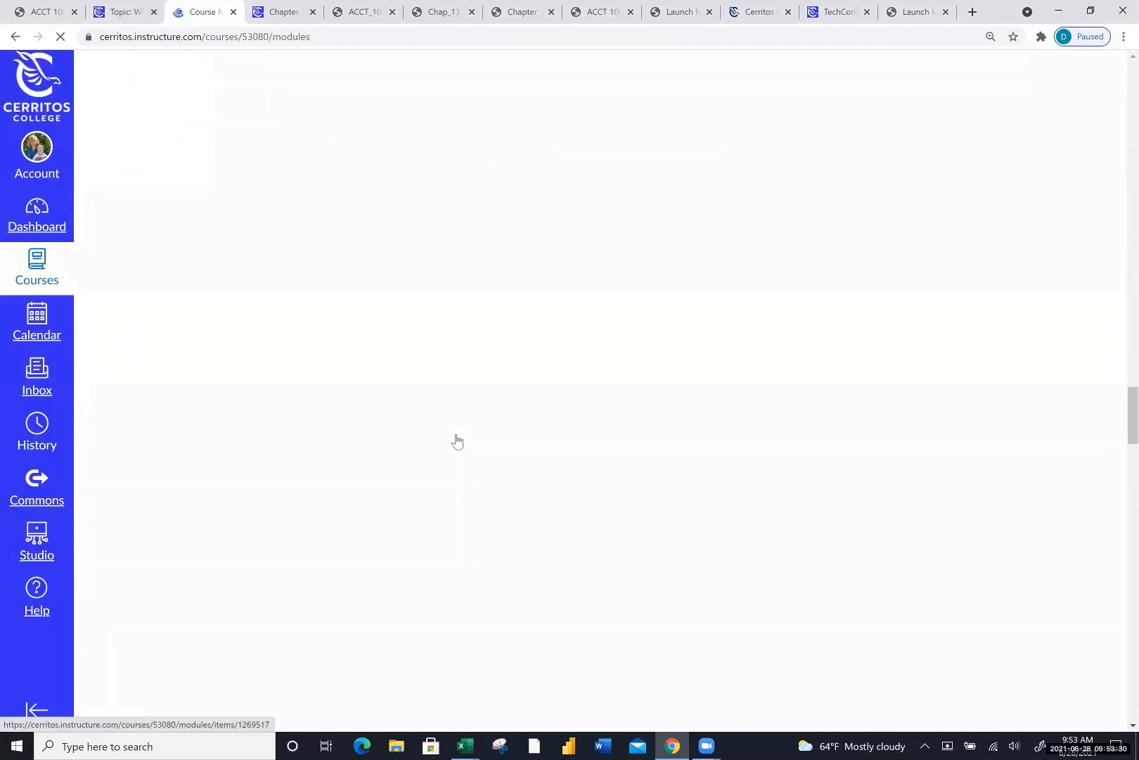
scroll(457, 422, "down", 5)
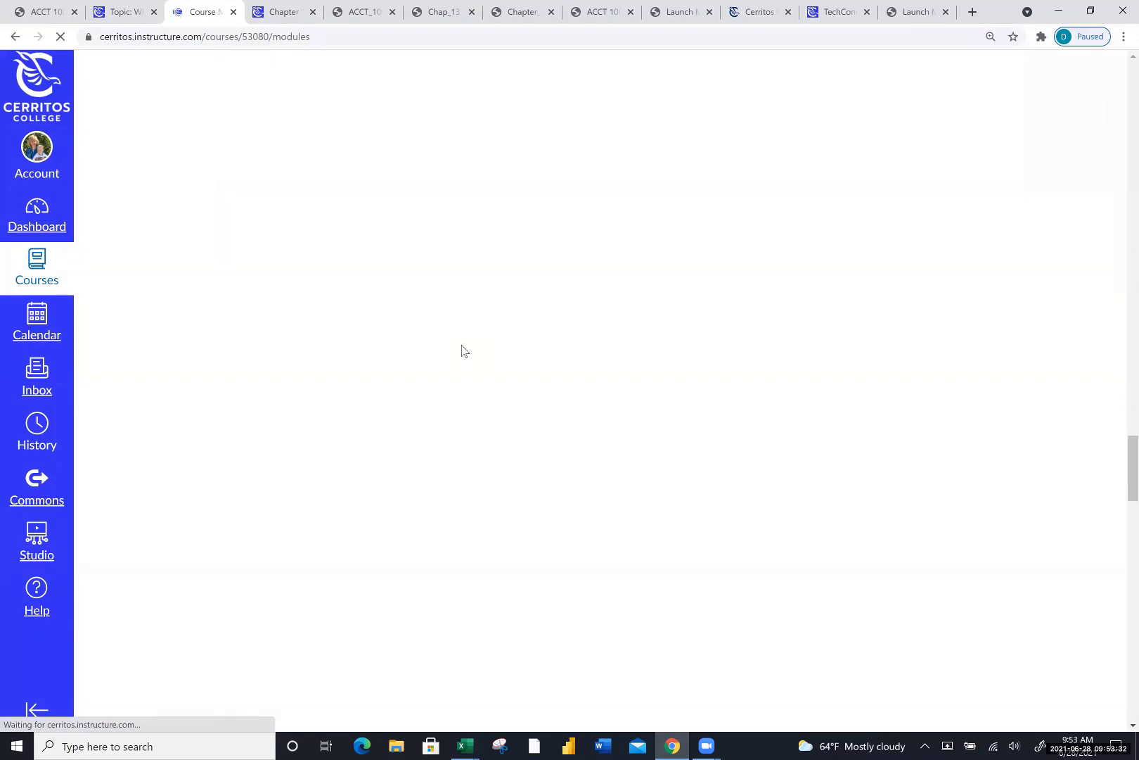
scroll(464, 350, "down", 15)
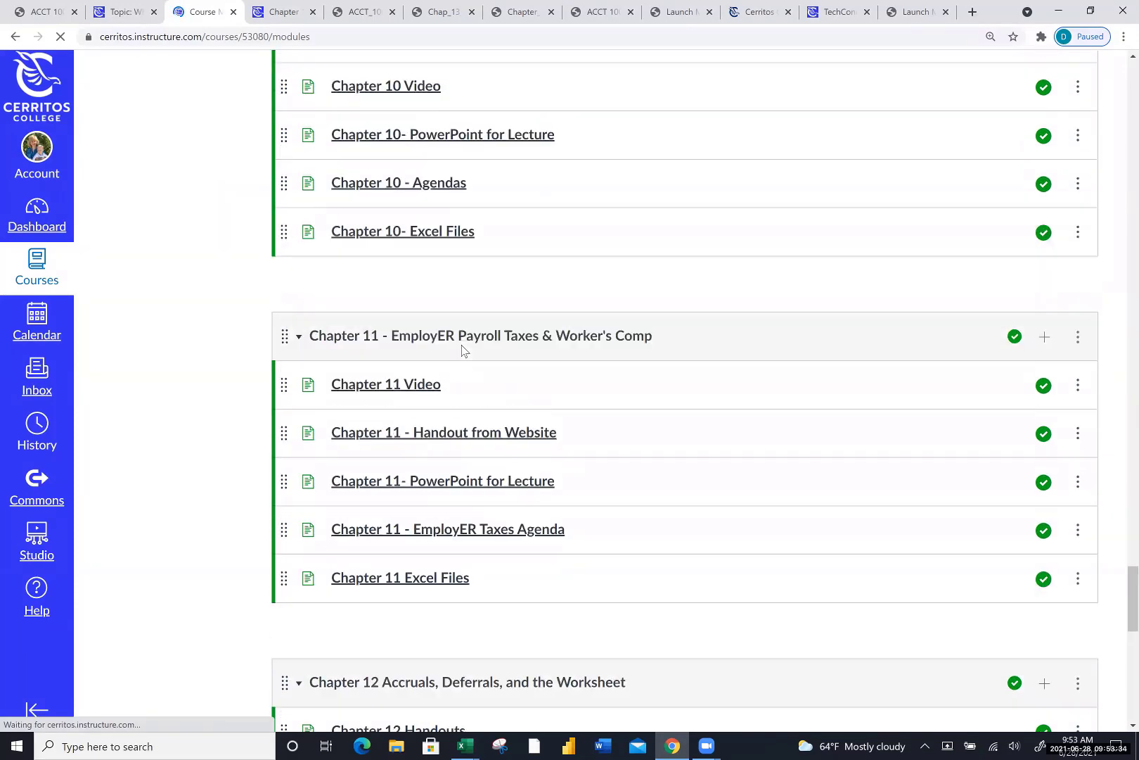
scroll(462, 351, "down", 1)
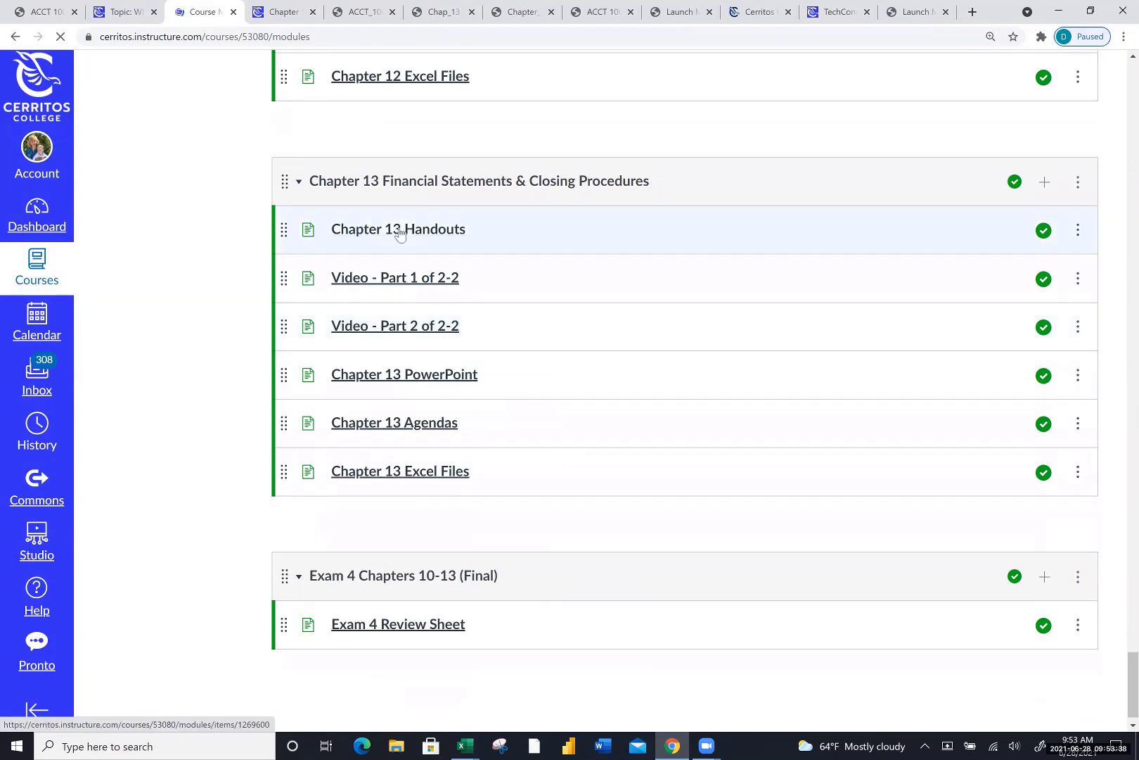
left_click(400, 231)
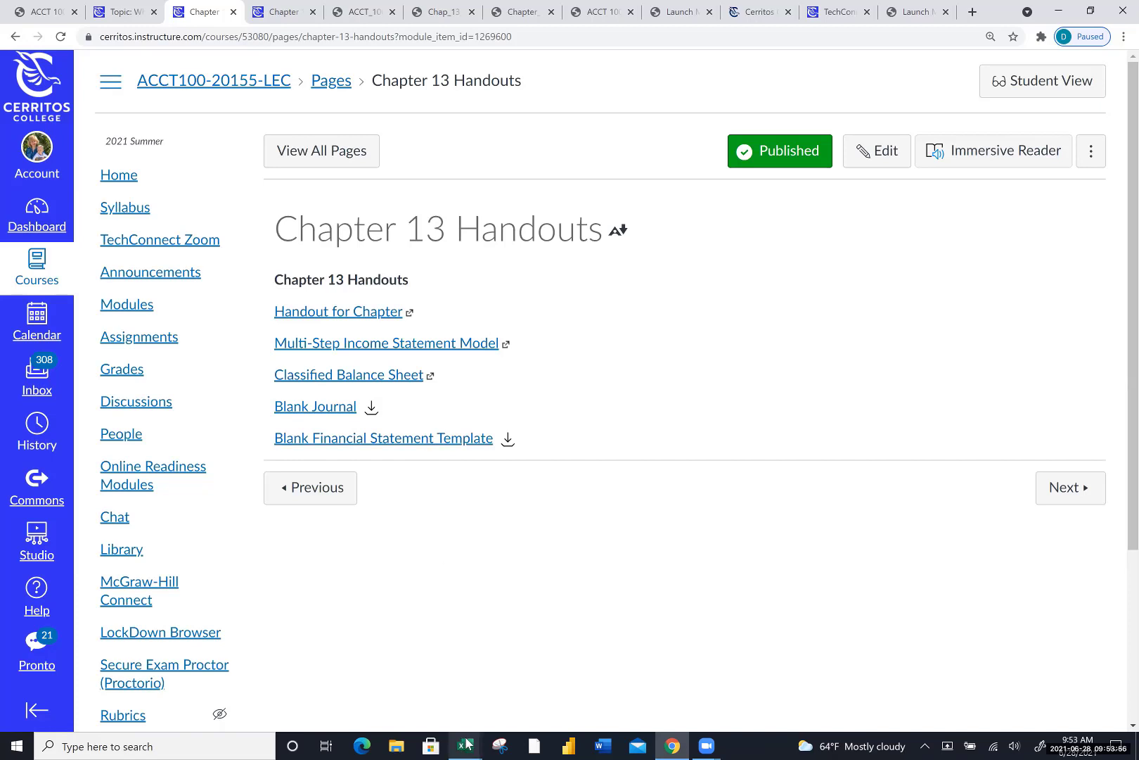
Bring up the Financial_Statement_Template workbook, check the Day 1-1 workbook, then return to the template
mouse_move(467, 743)
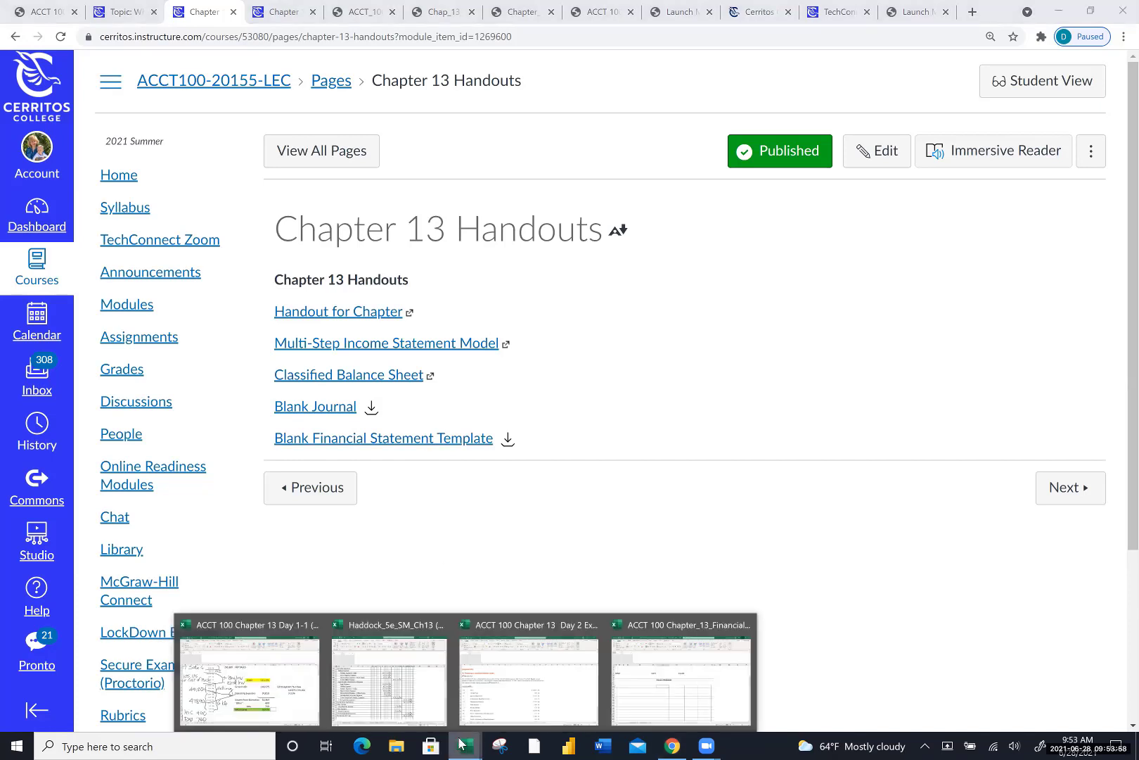
left_click(723, 696)
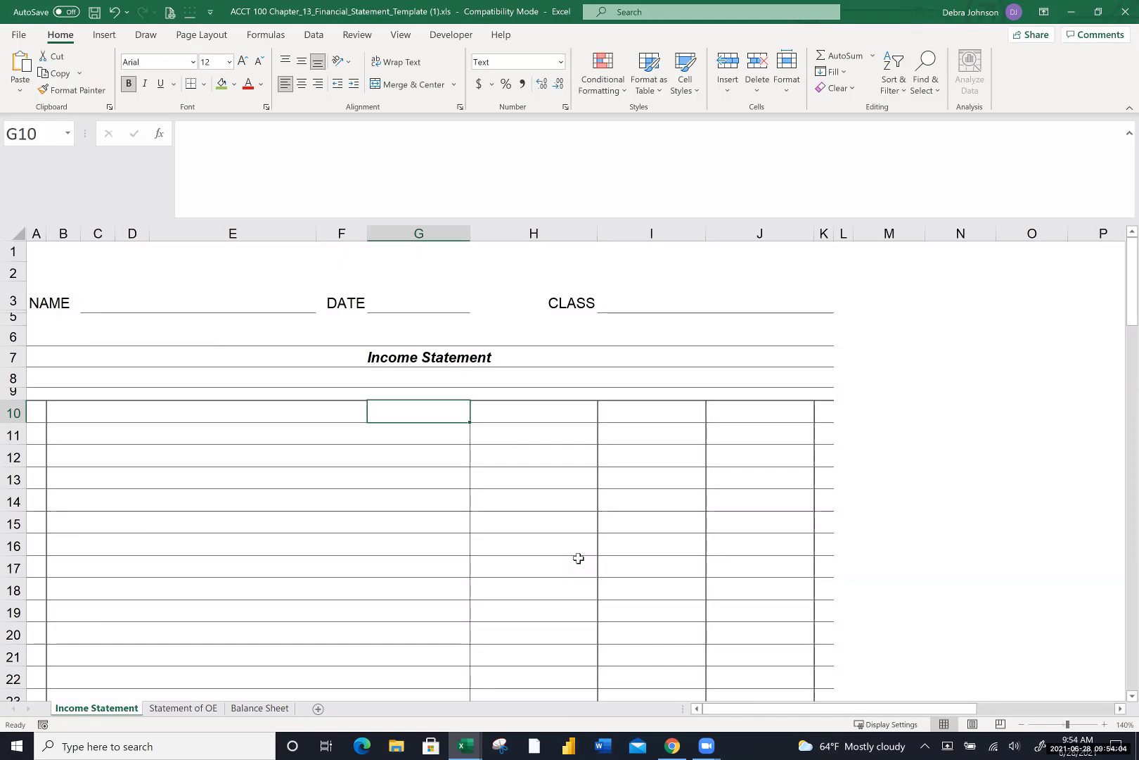
left_click(466, 744)
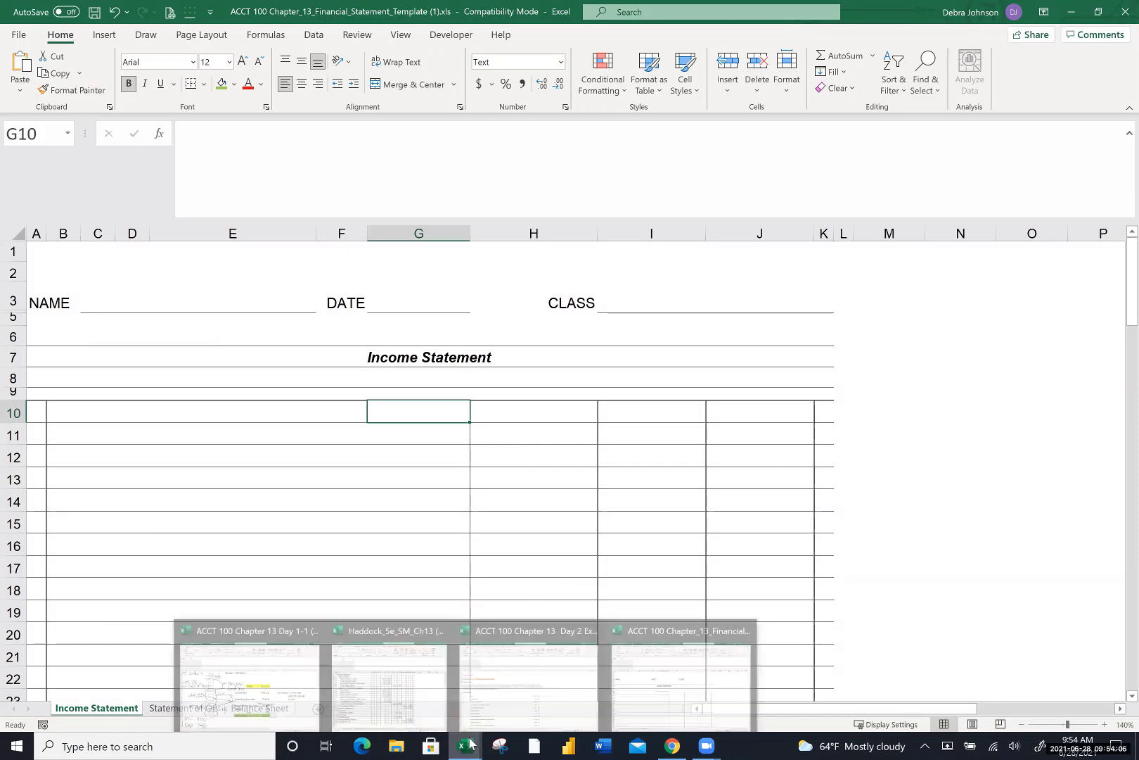
left_click(208, 674)
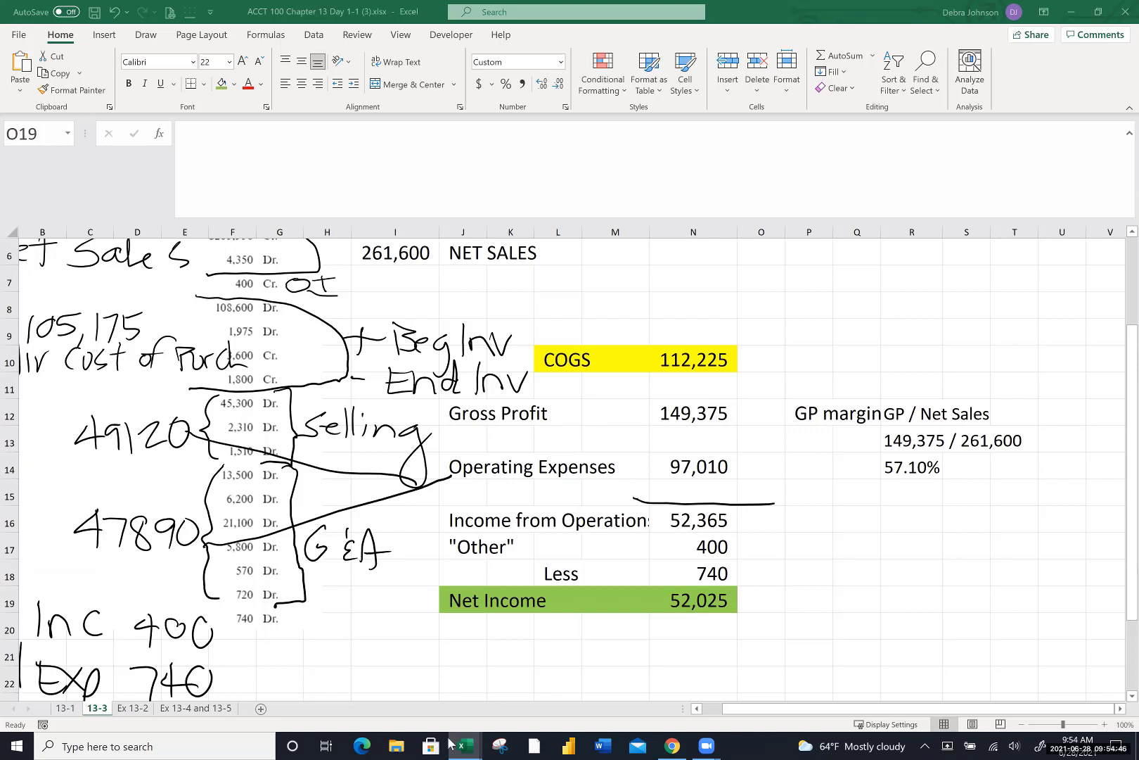
mouse_move(468, 742)
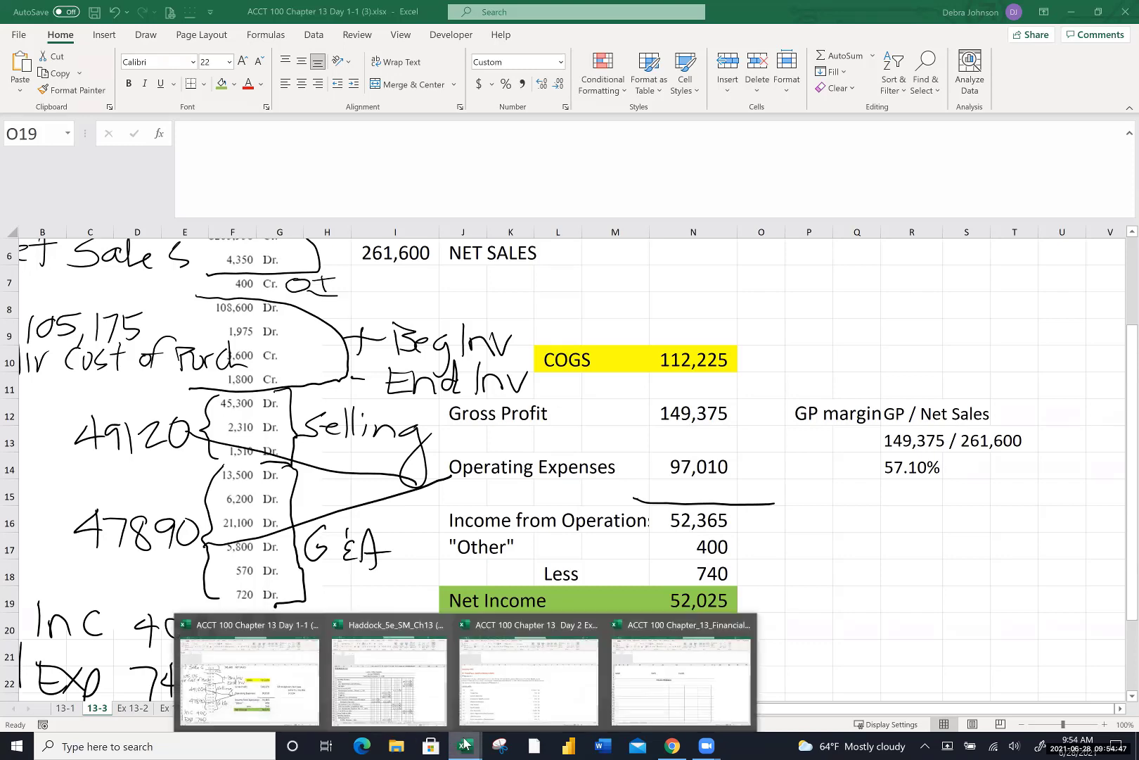
left_click(659, 674)
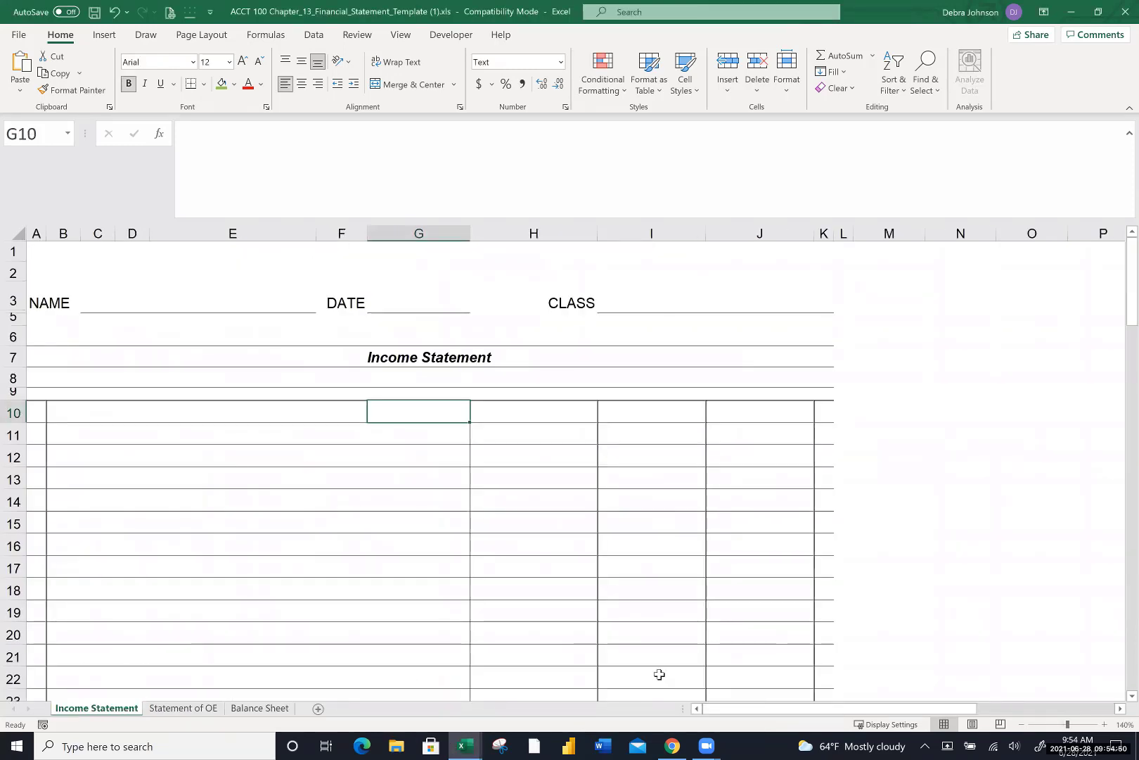
left_click(45, 338)
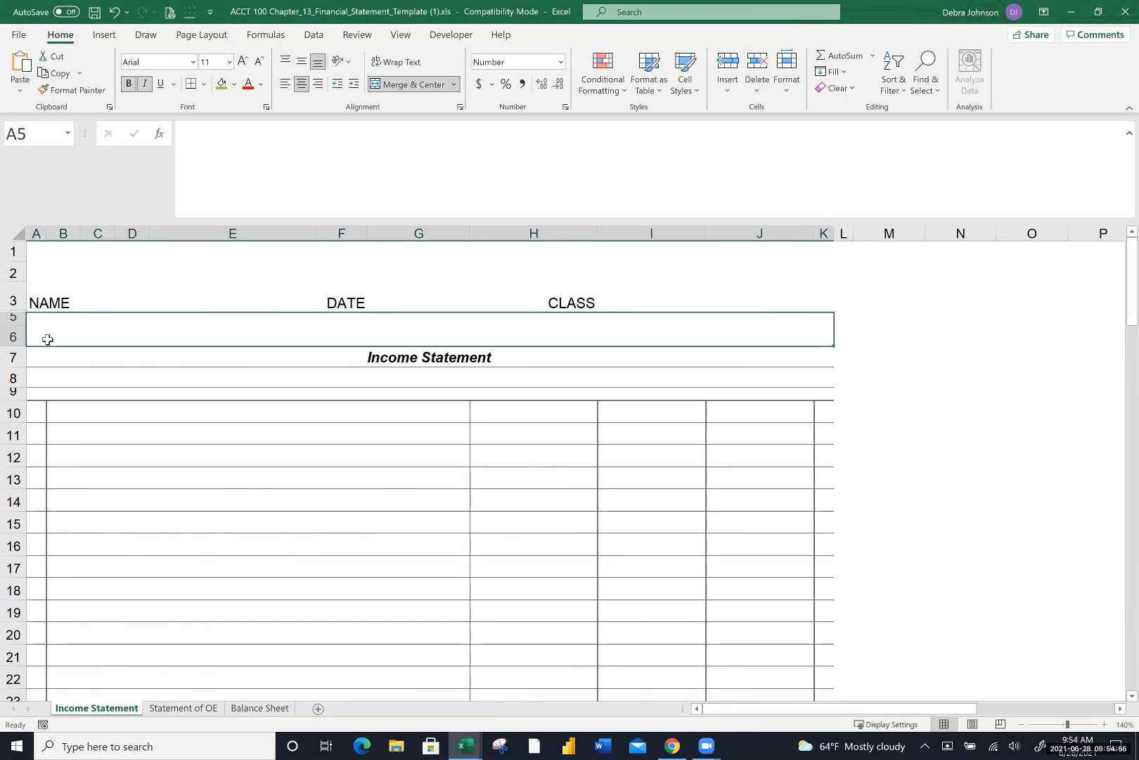
Enter 'Lantz's Office Supplies' in A5 and 'Year Ended December 31 20X1' in A8
type("Lant")
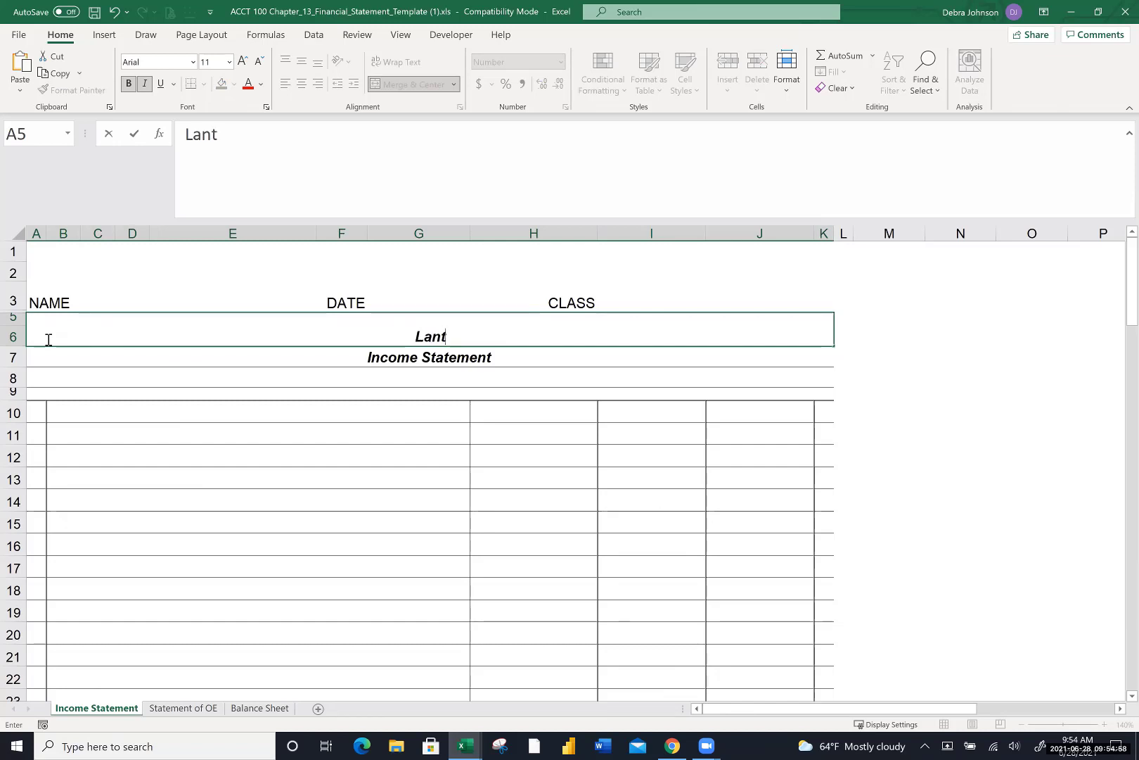
type("z's Offic")
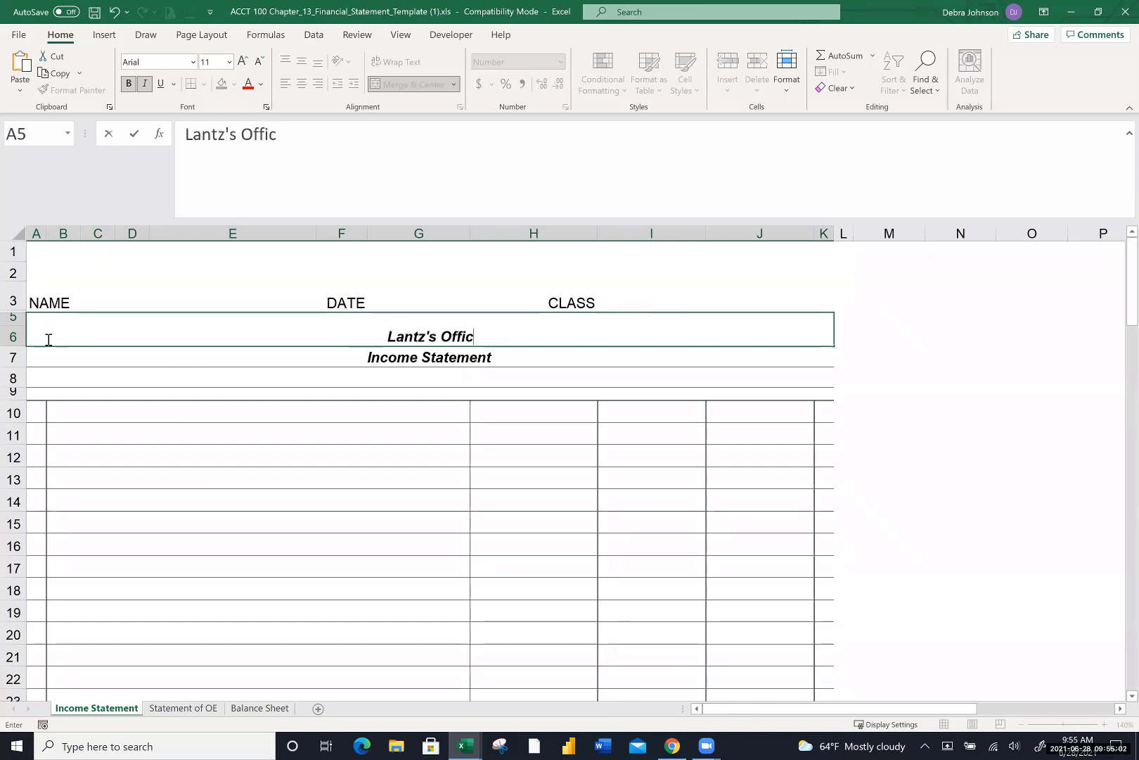
type("e Supplies")
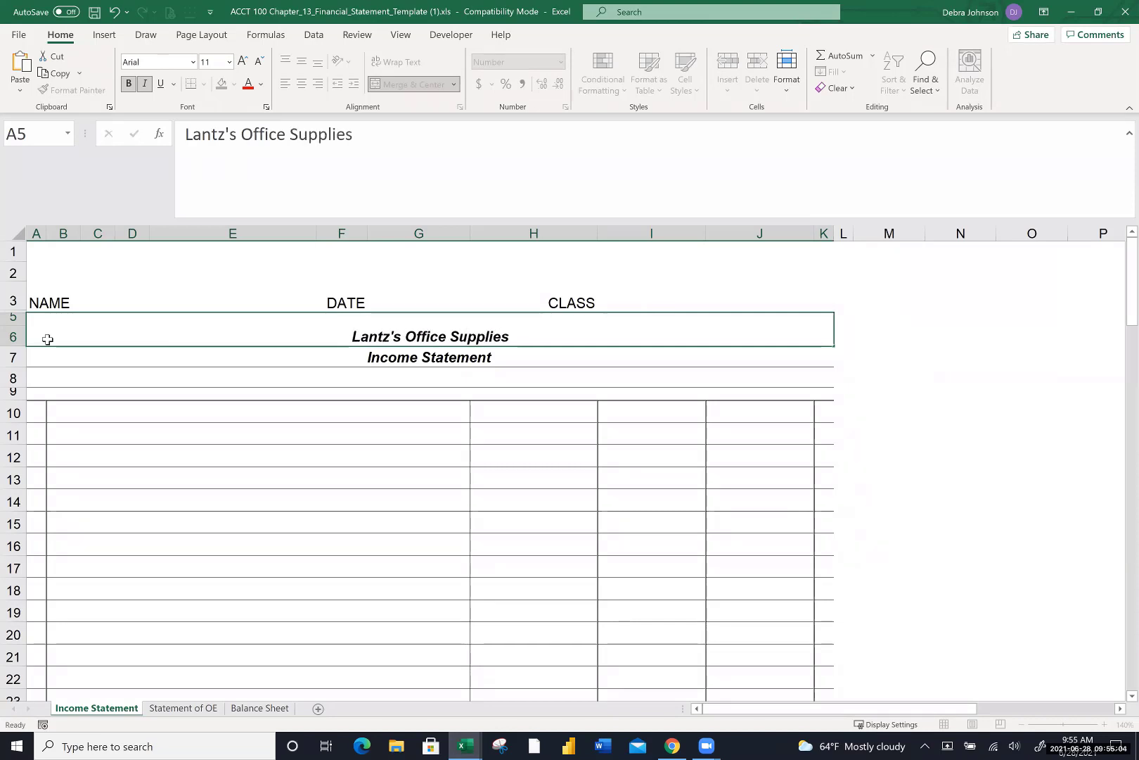
key("Return")
key("Return")
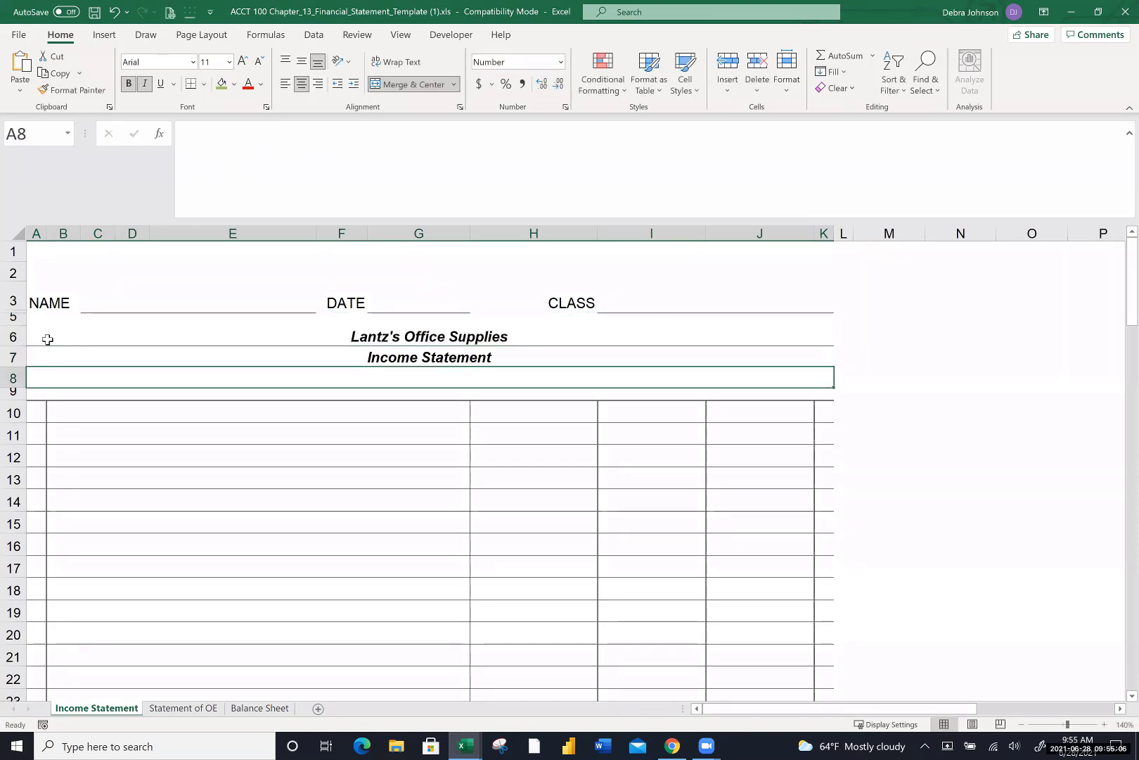
type("Year Ende")
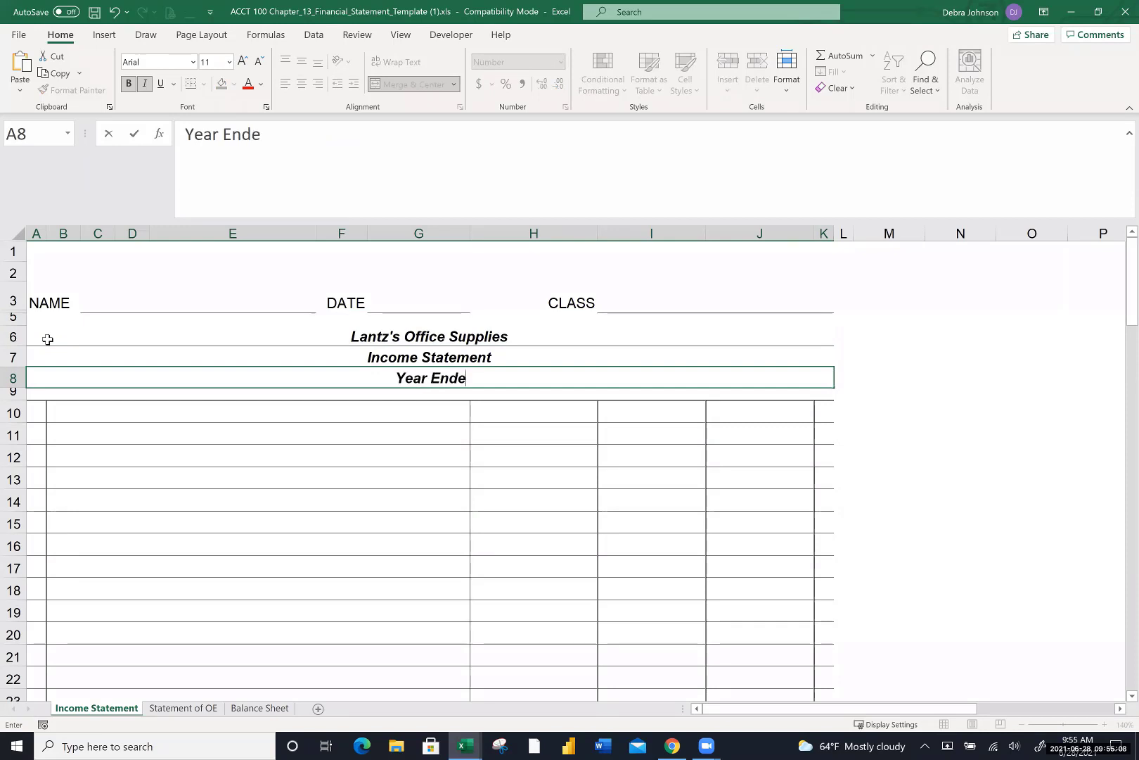
type("d Decem")
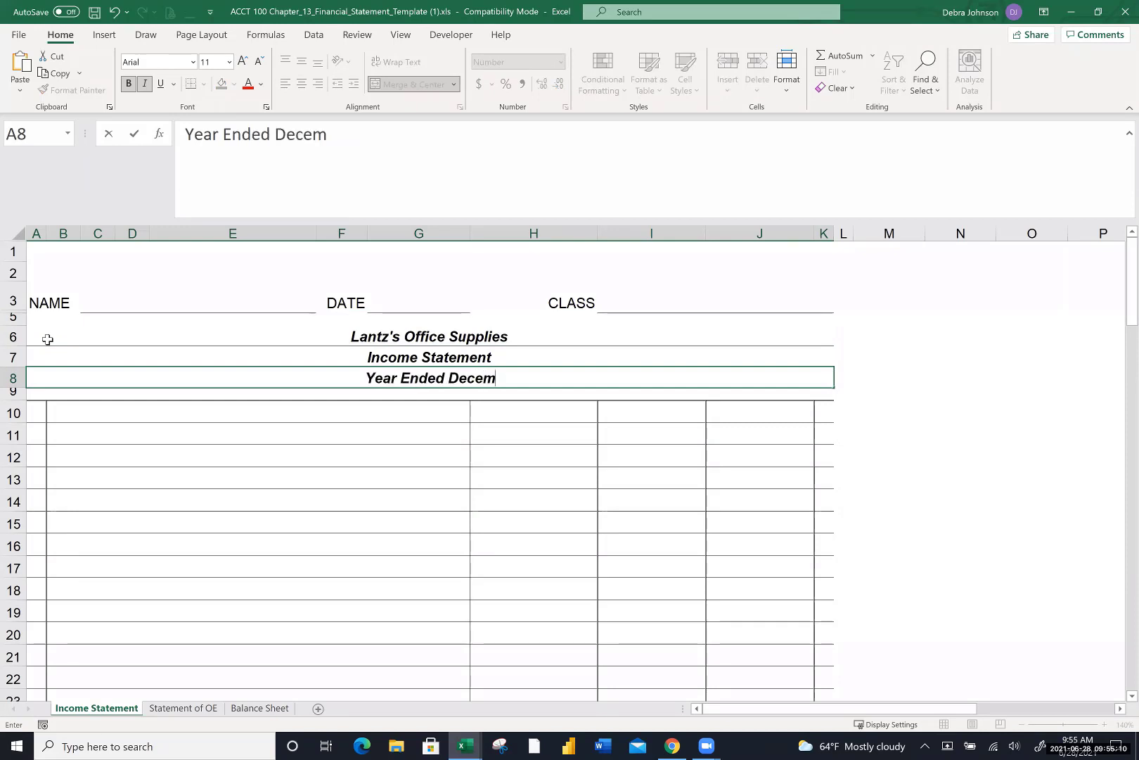
type("ber 31 20X1")
key("Return")
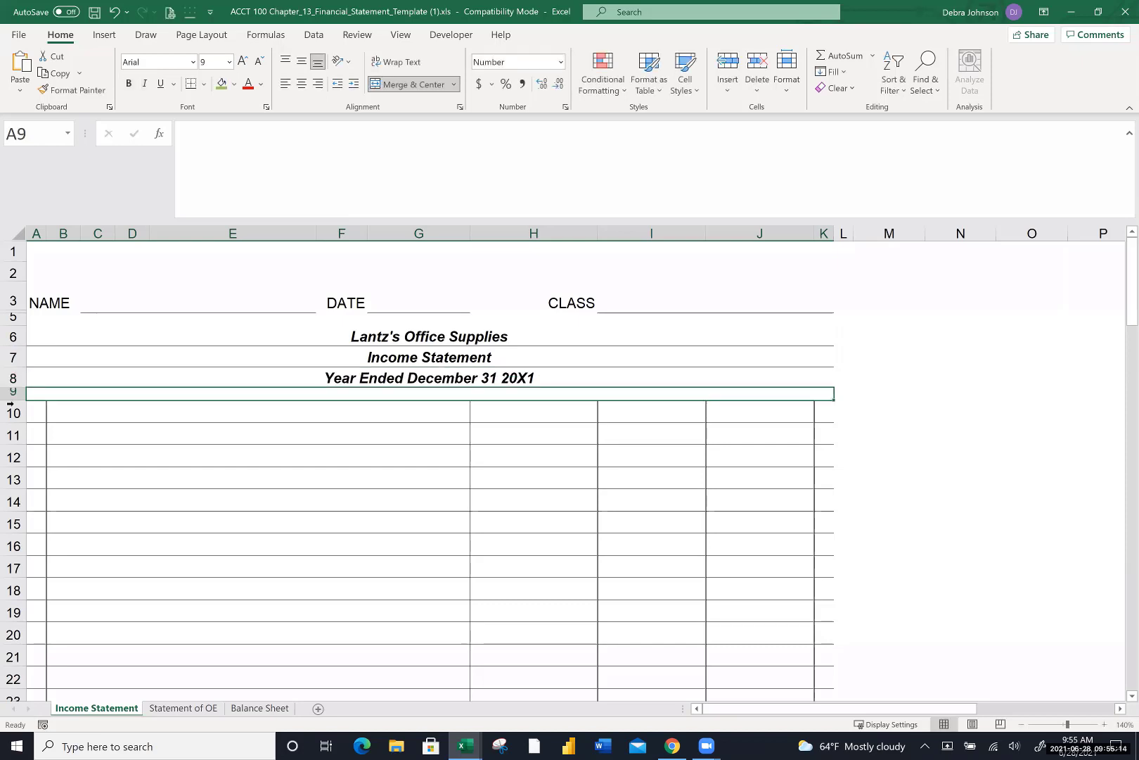
left_click(86, 417)
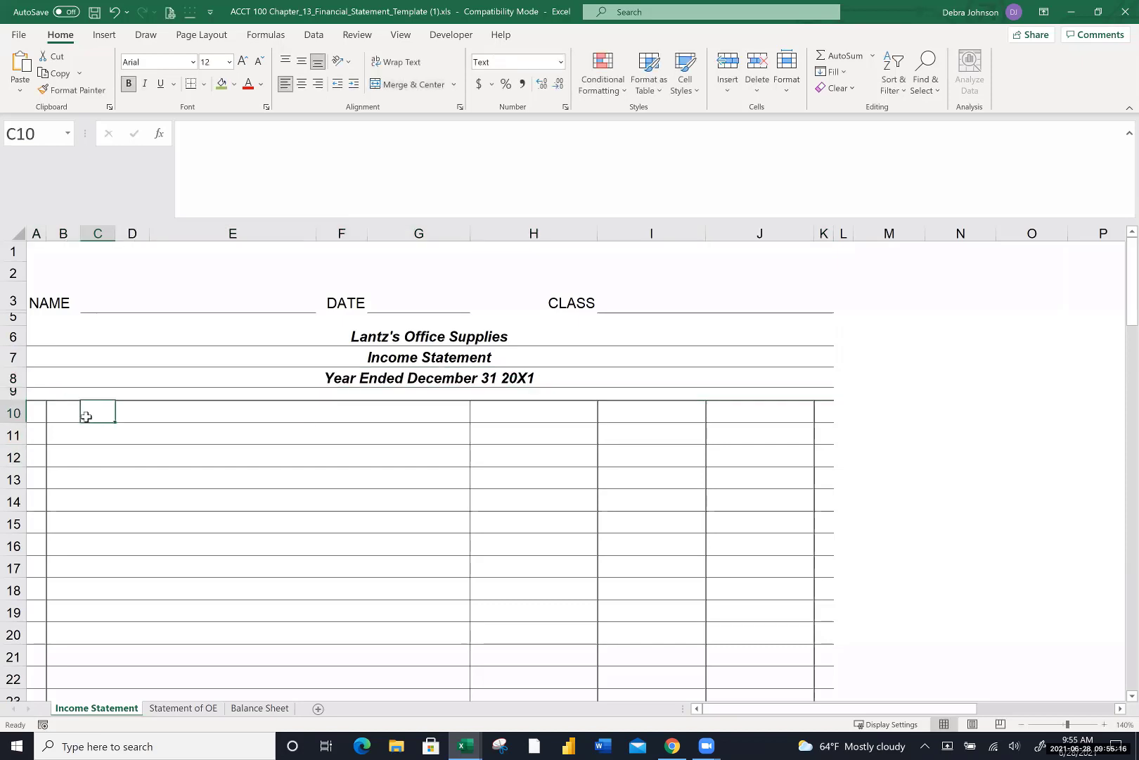
left_click(67, 415)
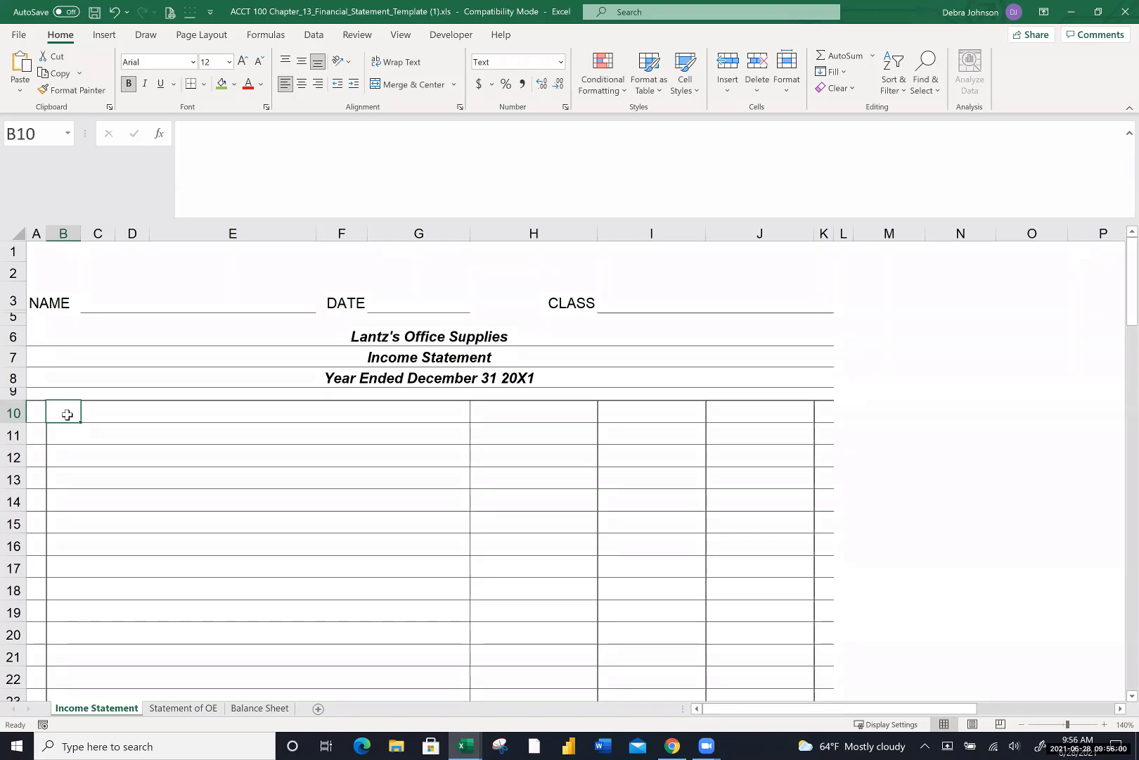
Add the 'Operating Revenues' label in B10 and 'Sales' in C11
type("Operating Revenues")
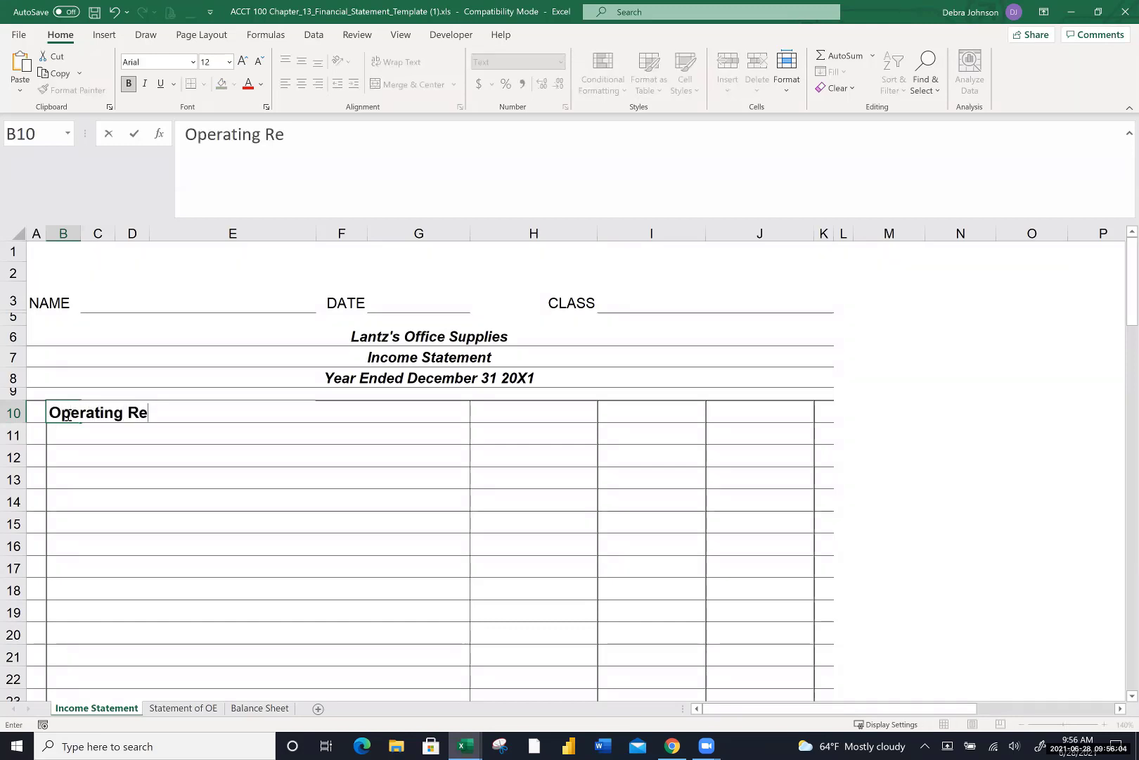
key("Return")
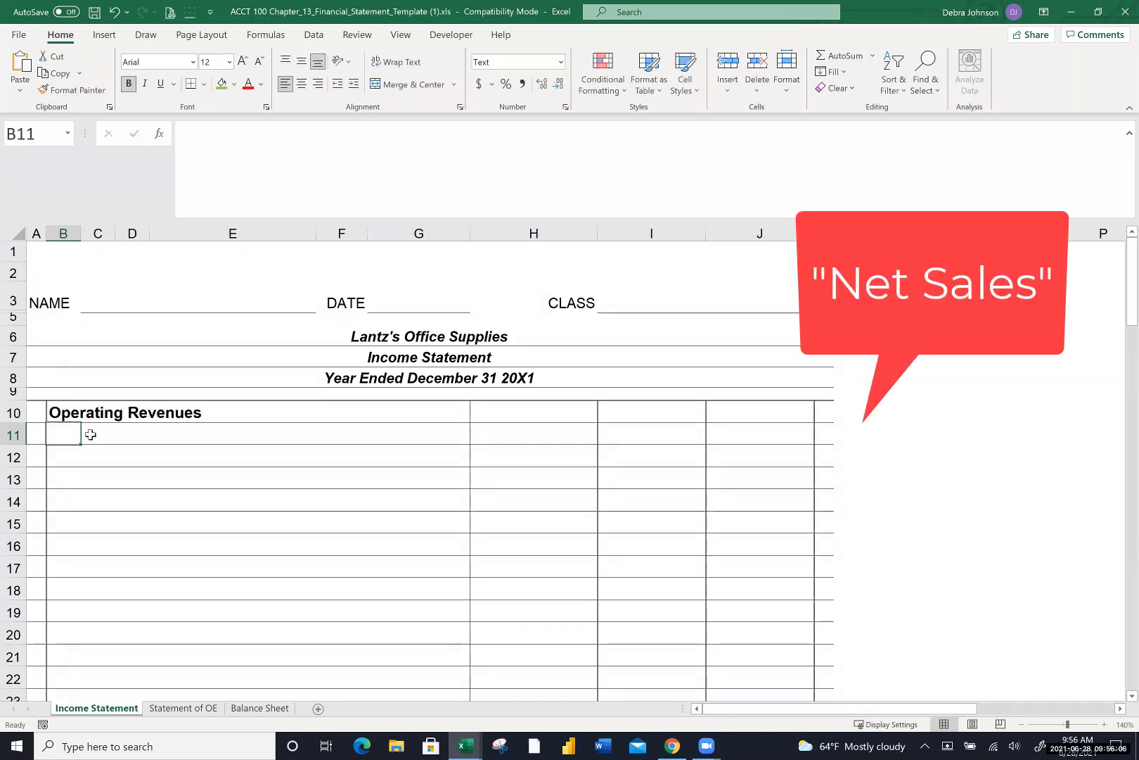
left_click(91, 436)
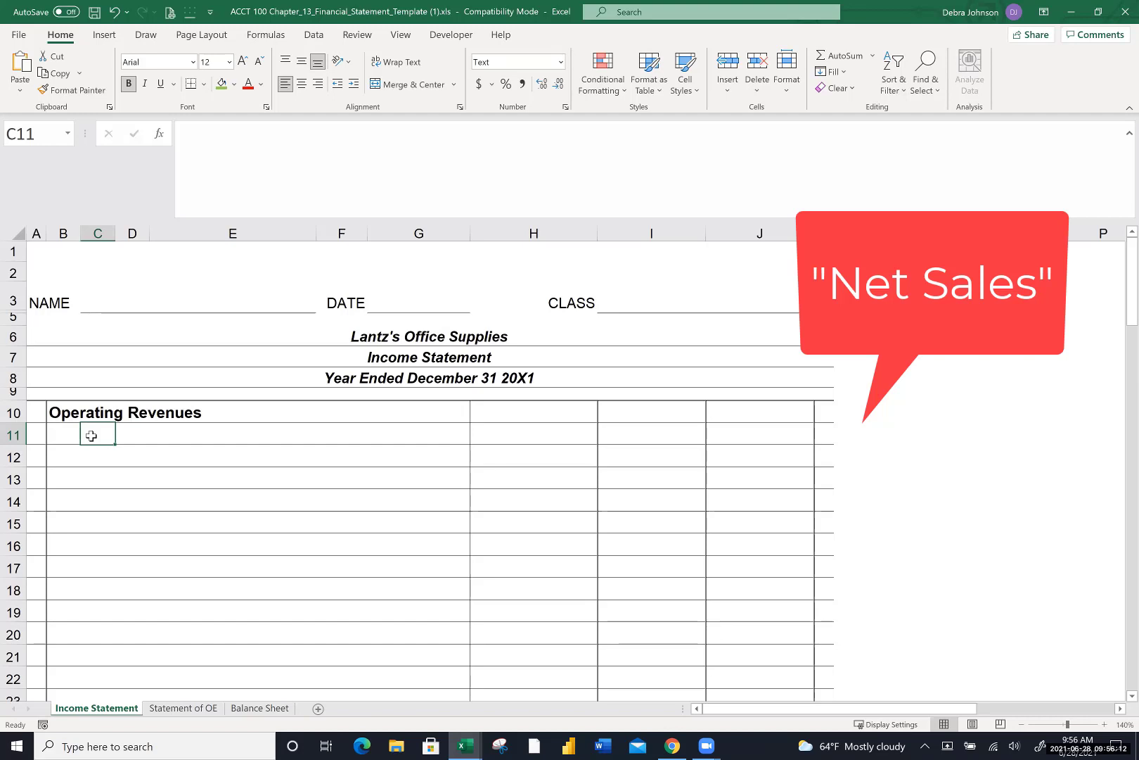
type("Sales")
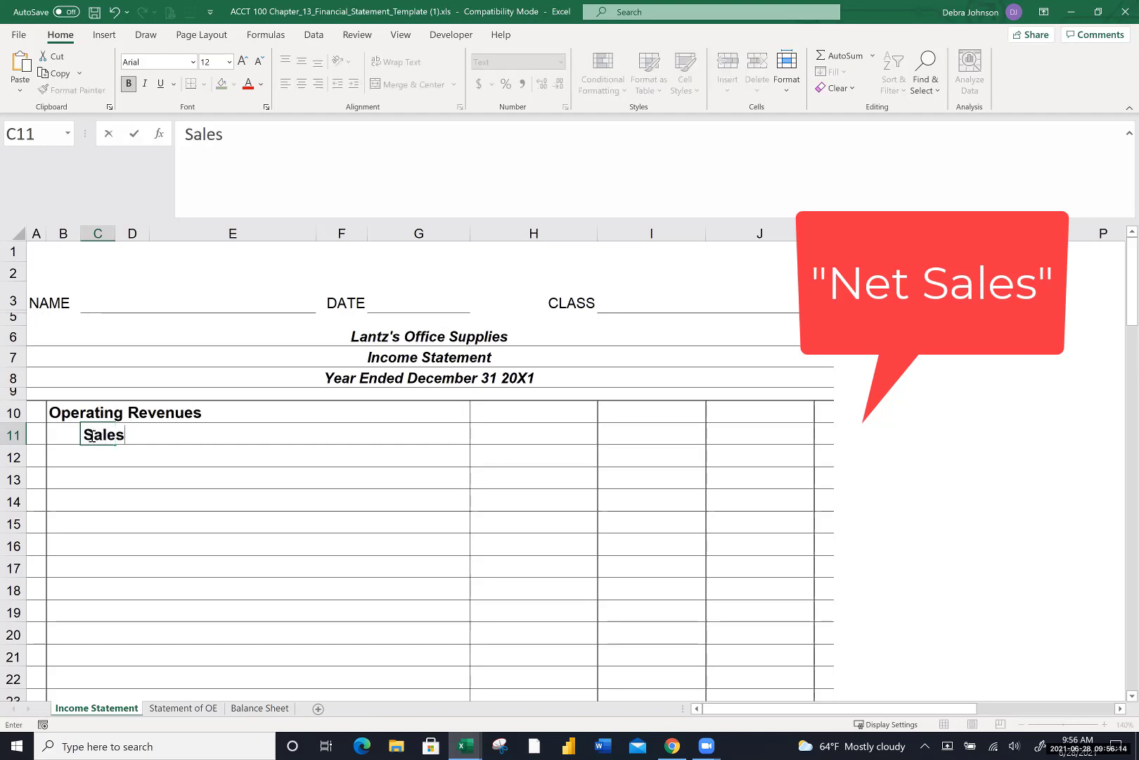
key("Return")
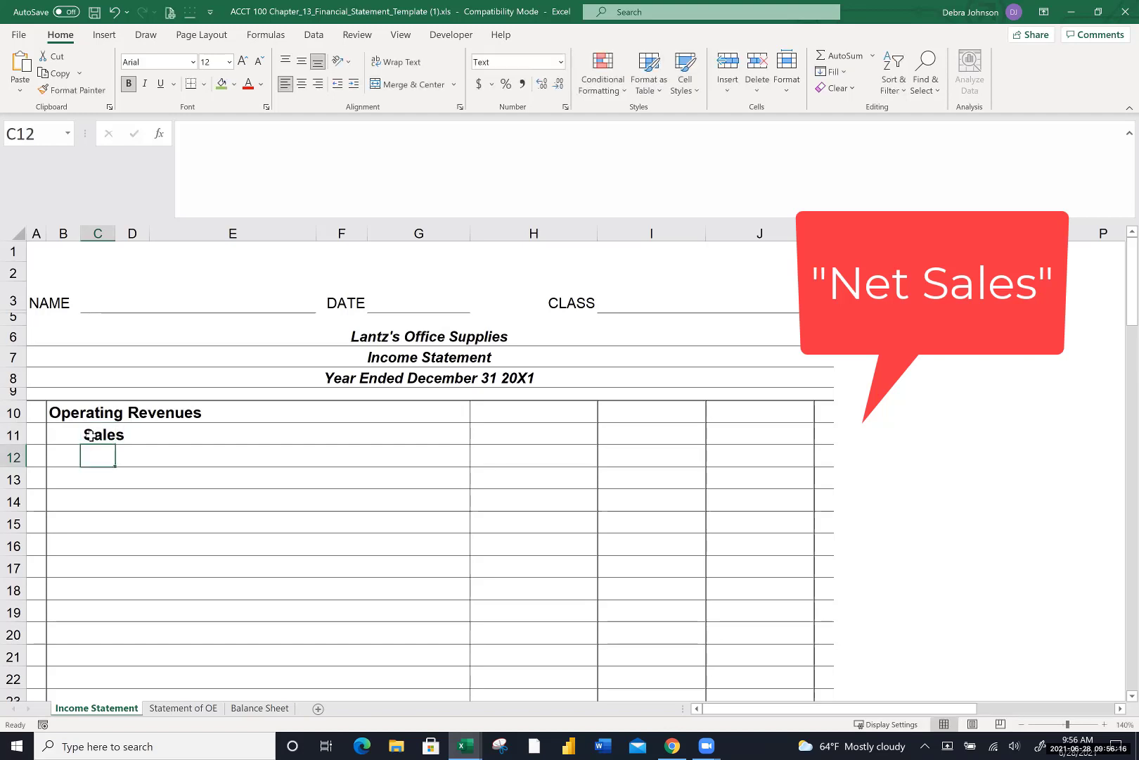
Add 'Less Sales Returns & Allowances' in C12 and 'Less Sales Discounts' in C13
type("Les")
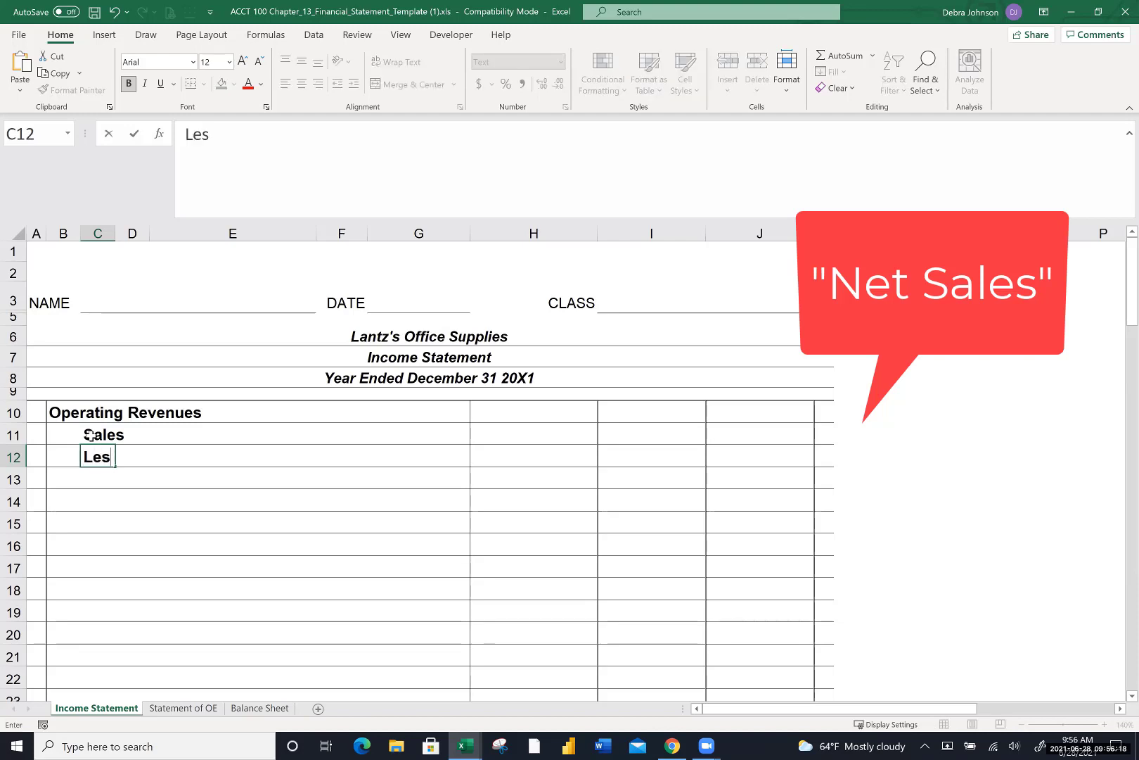
type("s Sales ")
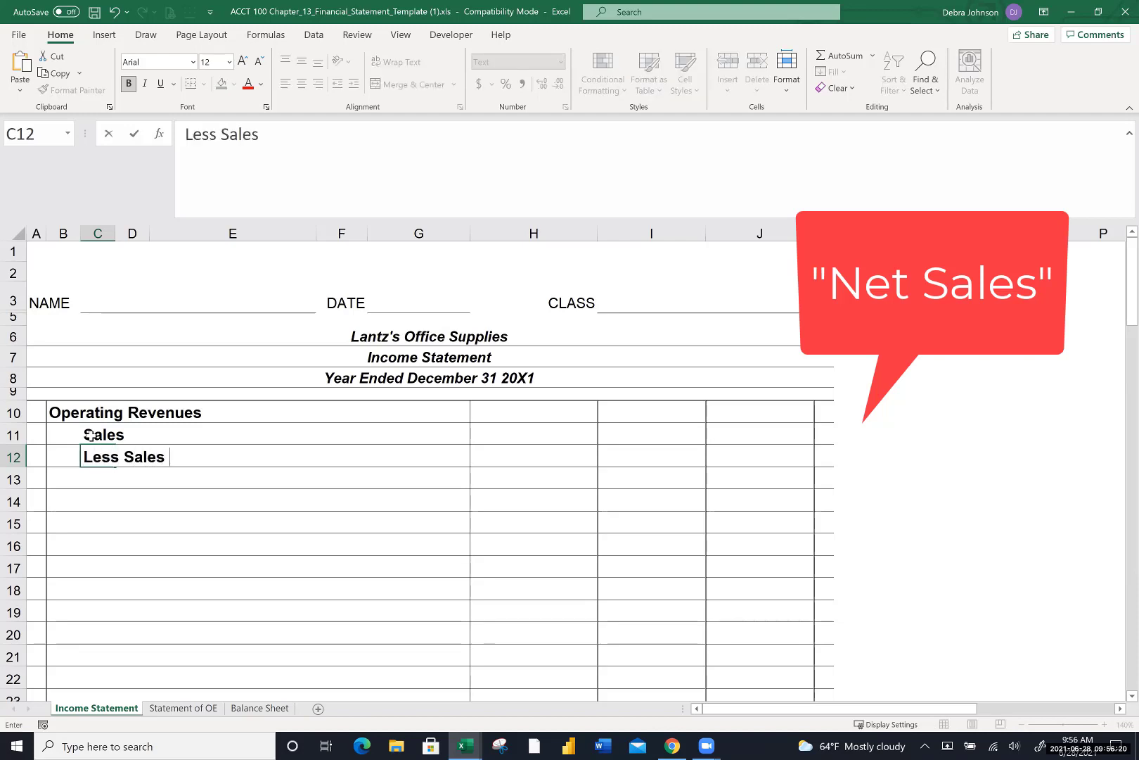
type("Returns & Allowances")
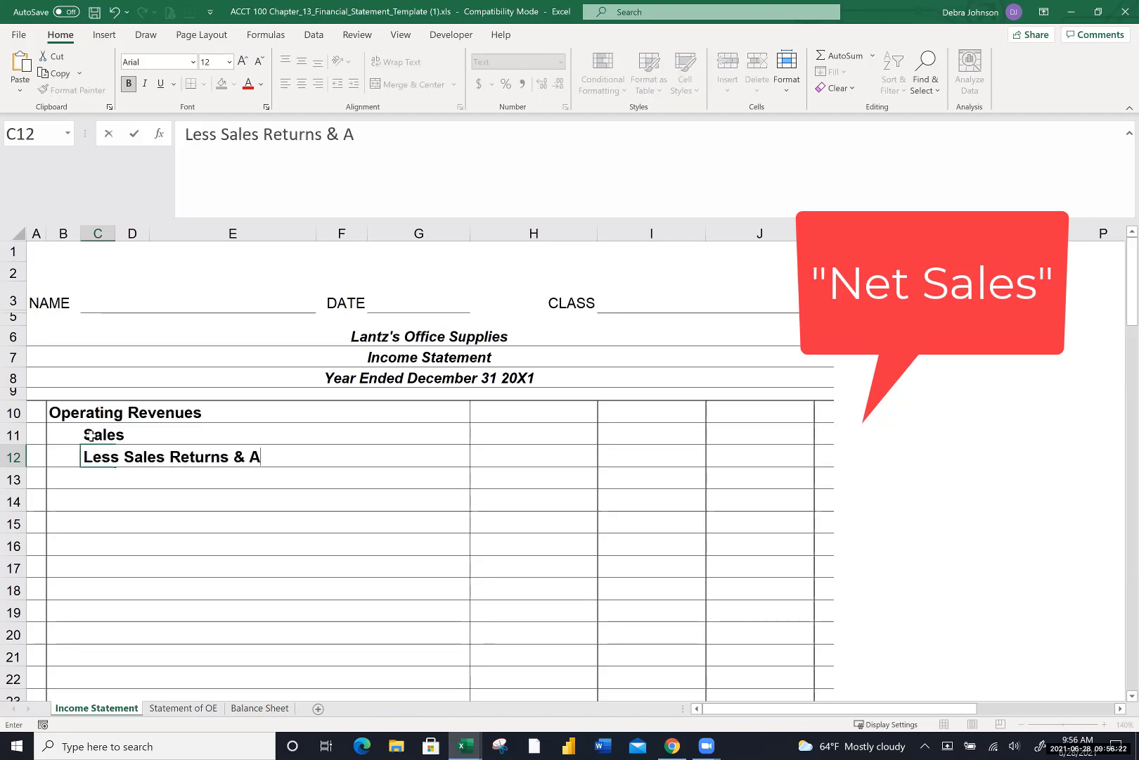
key("Return")
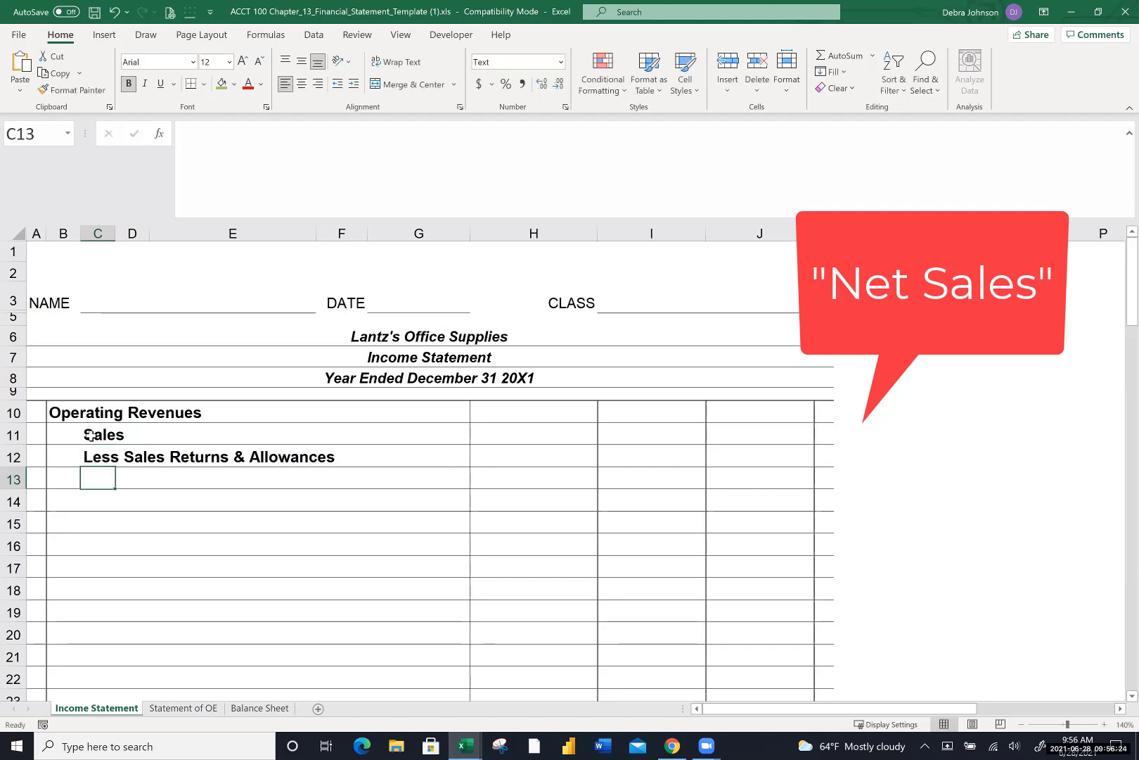
type("Less Sals")
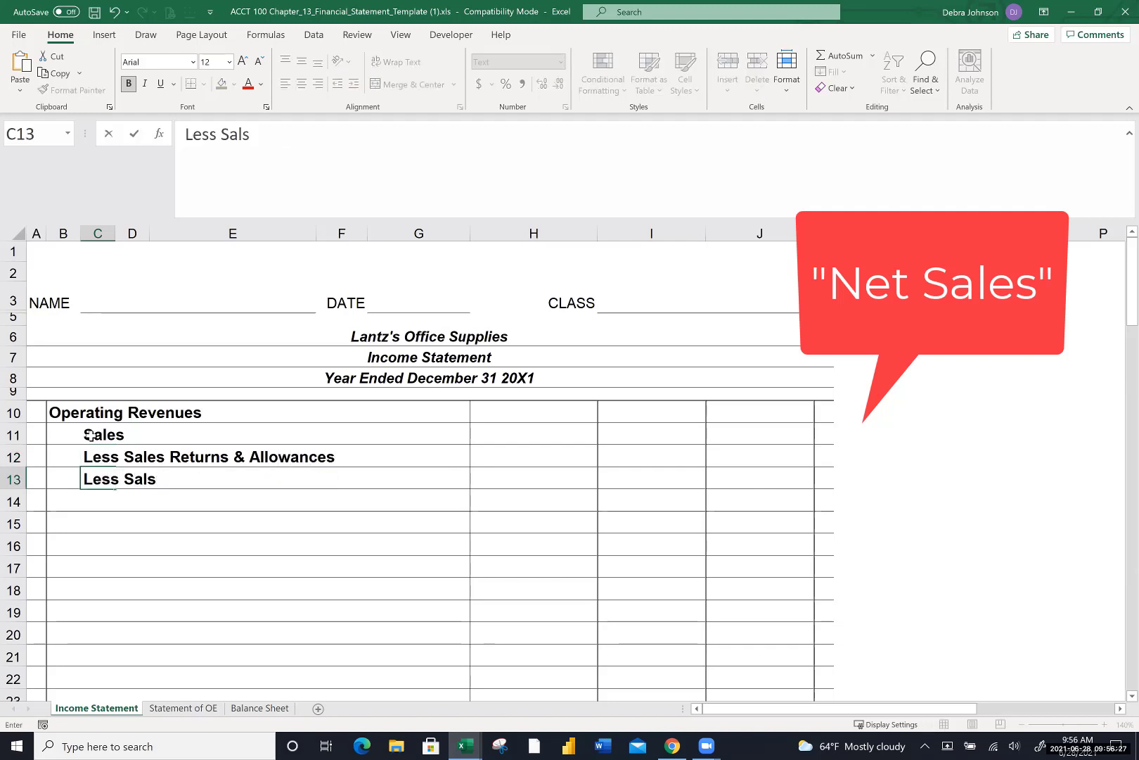
key("BackSpace")
type("es Discounts")
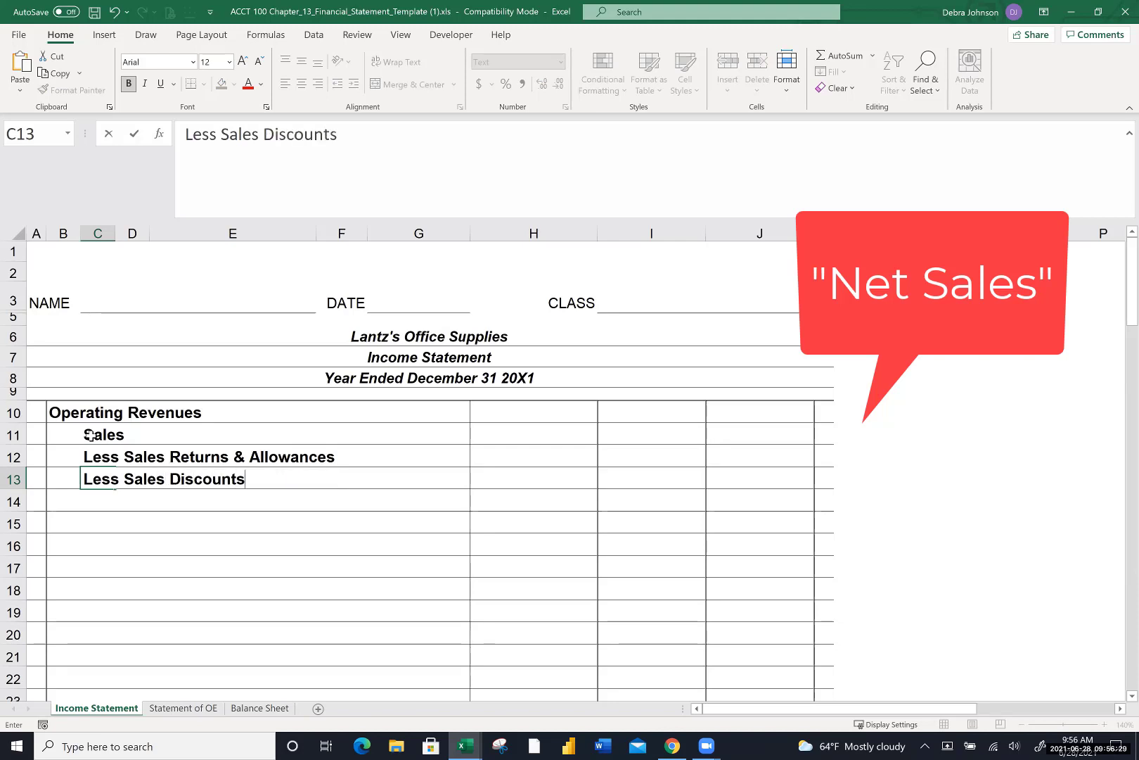
key("Return")
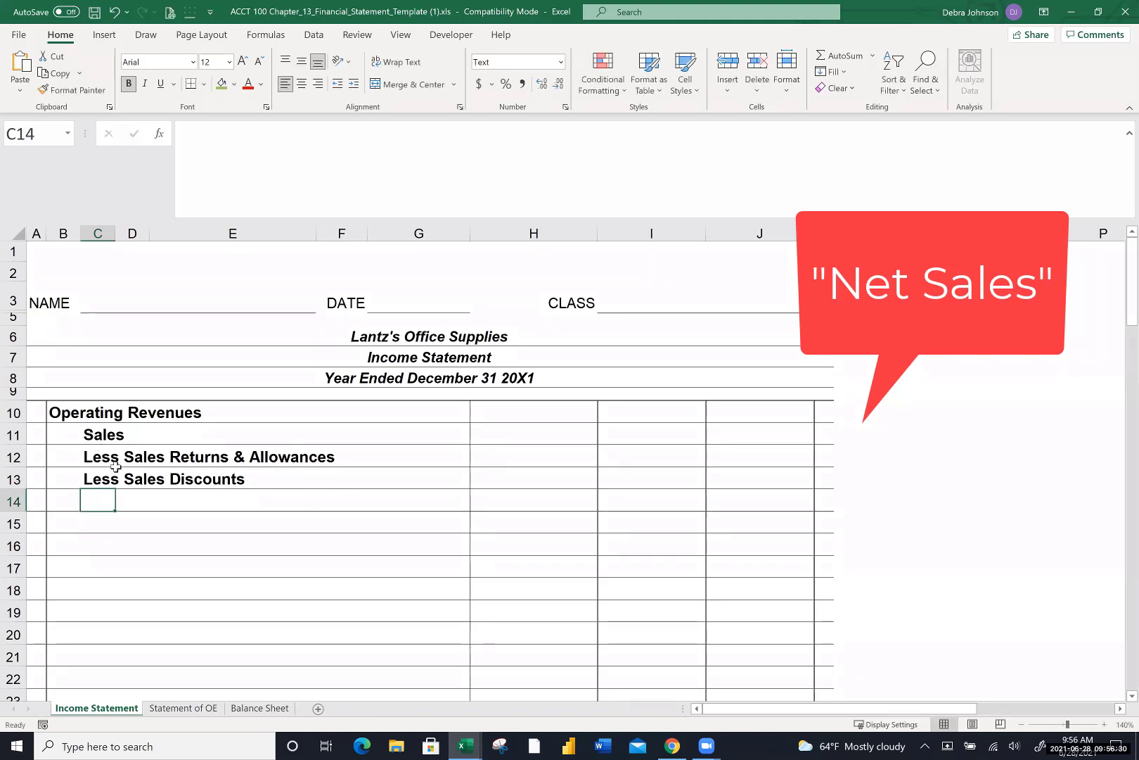
left_click(120, 501)
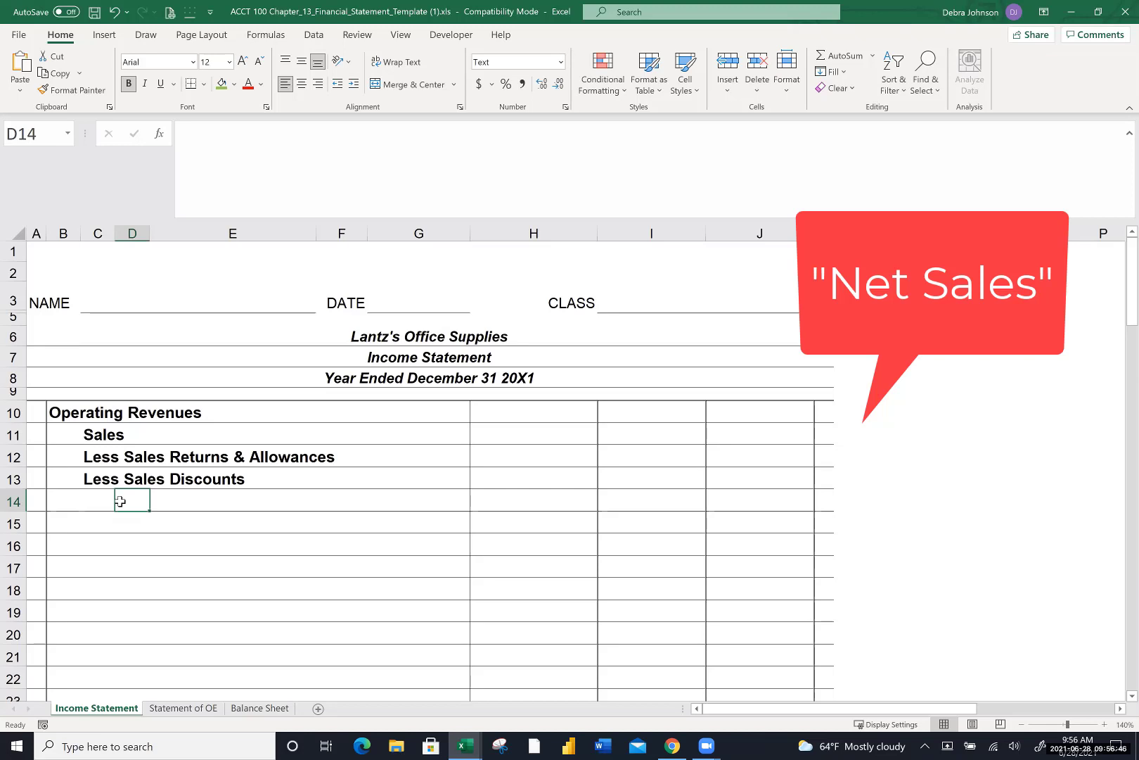
Enter Sales 265,950 in J11, returns 4,350 in I12 and discounts 0 in I13
left_click(741, 432)
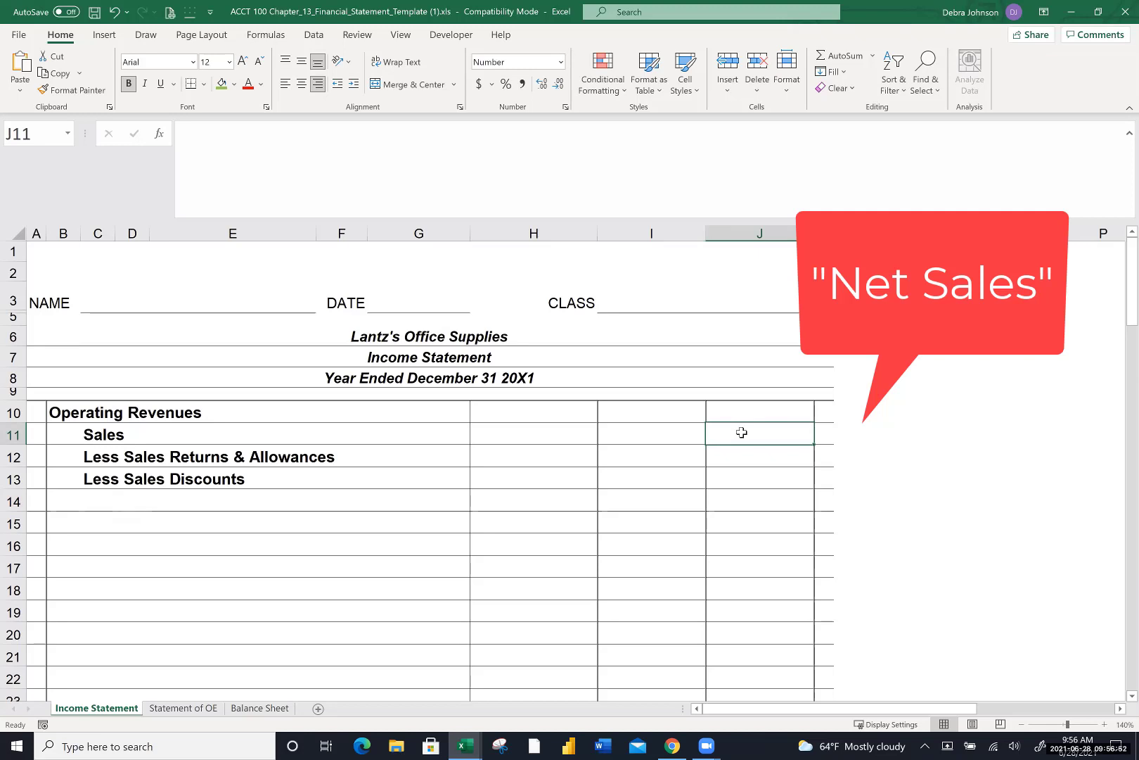
type("265")
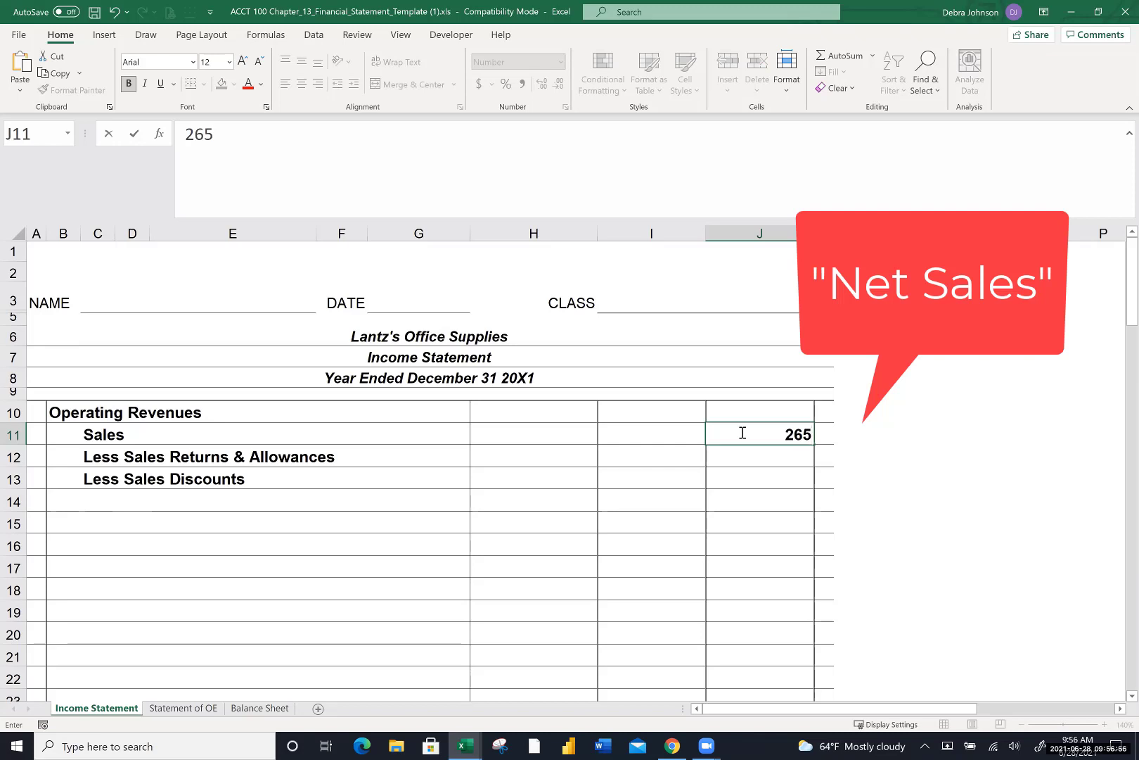
type(",950")
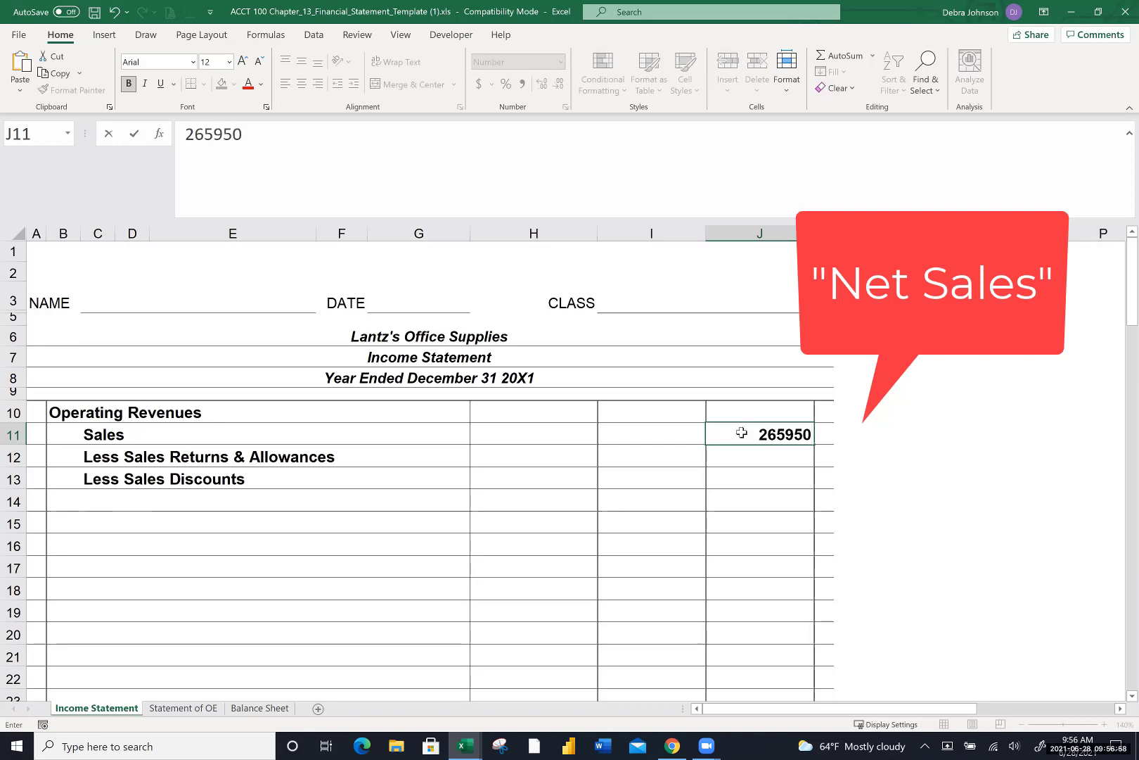
key("Return")
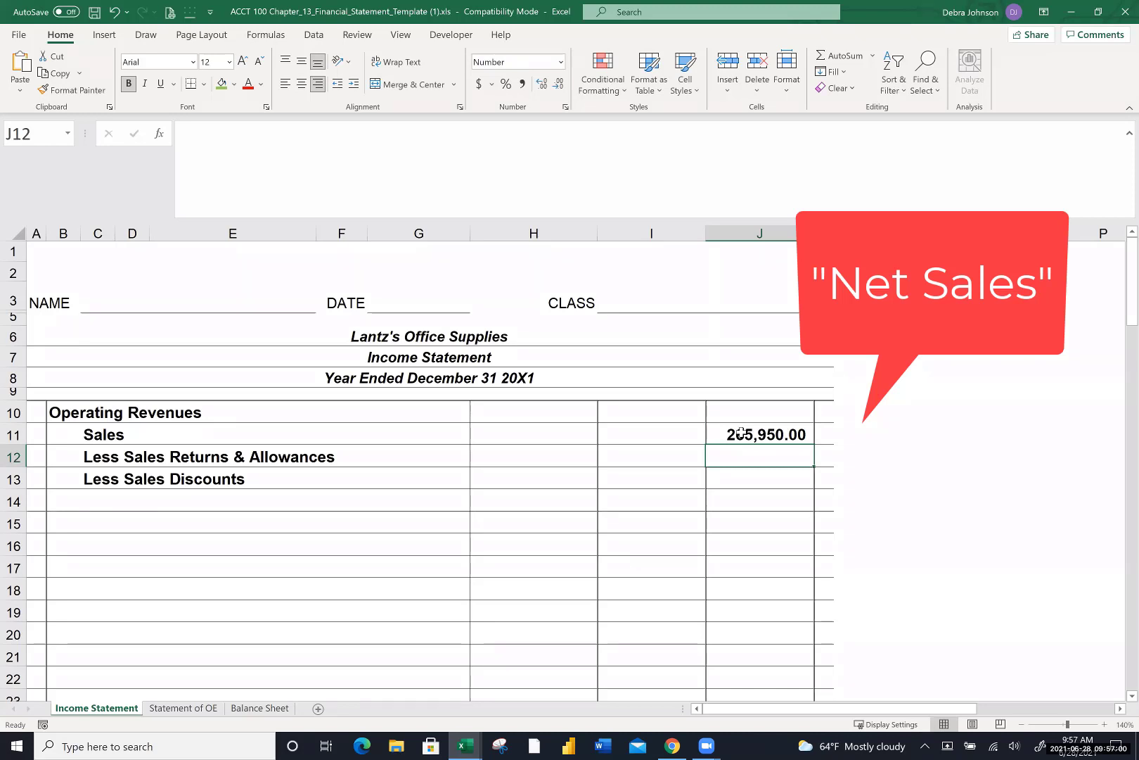
left_click(650, 454)
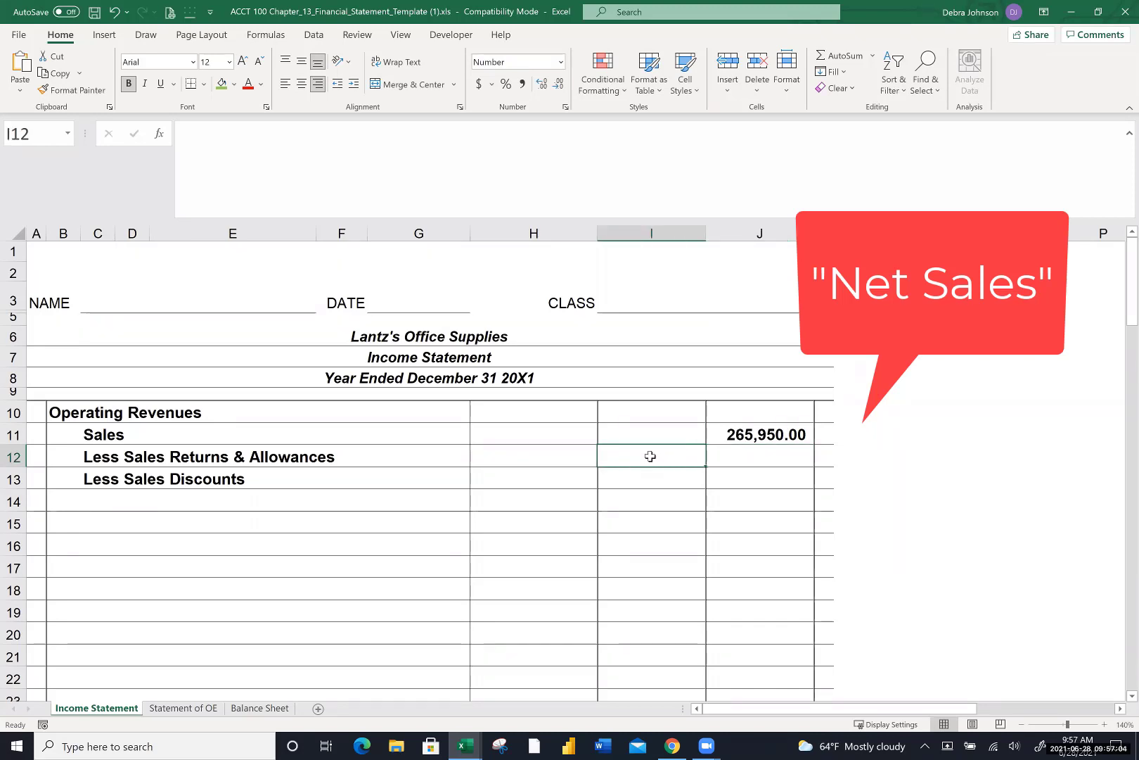
type("4350")
key("Return")
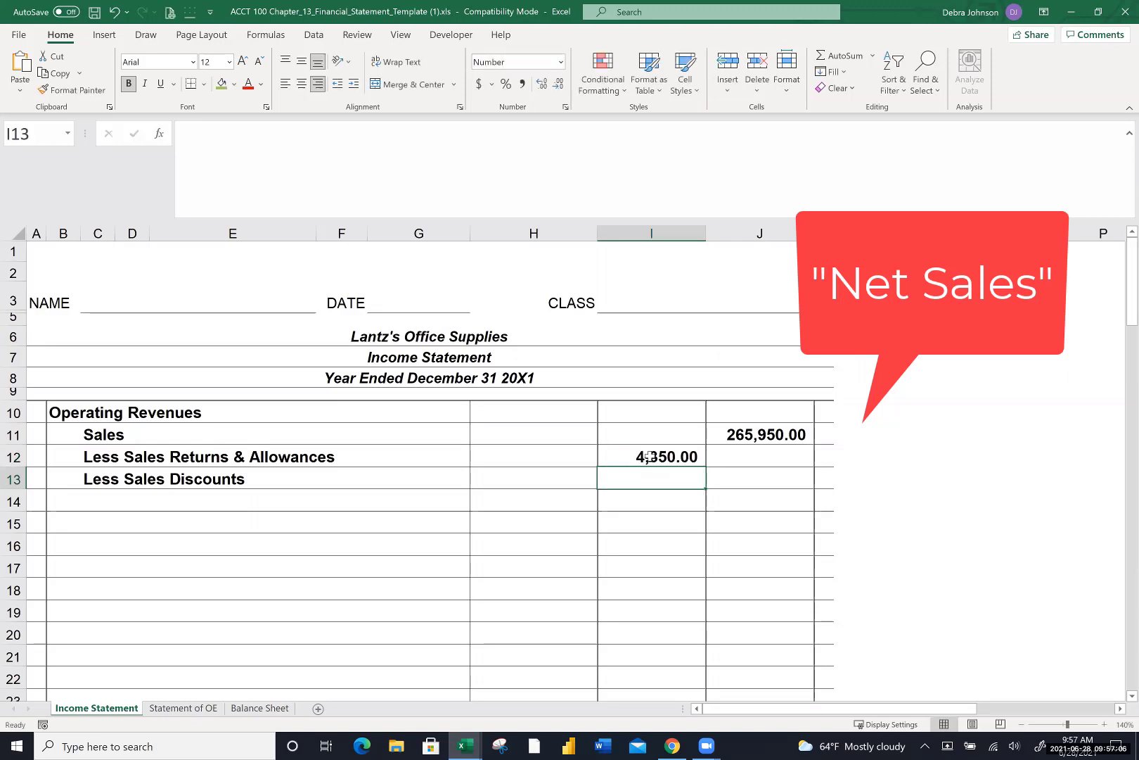
type("0")
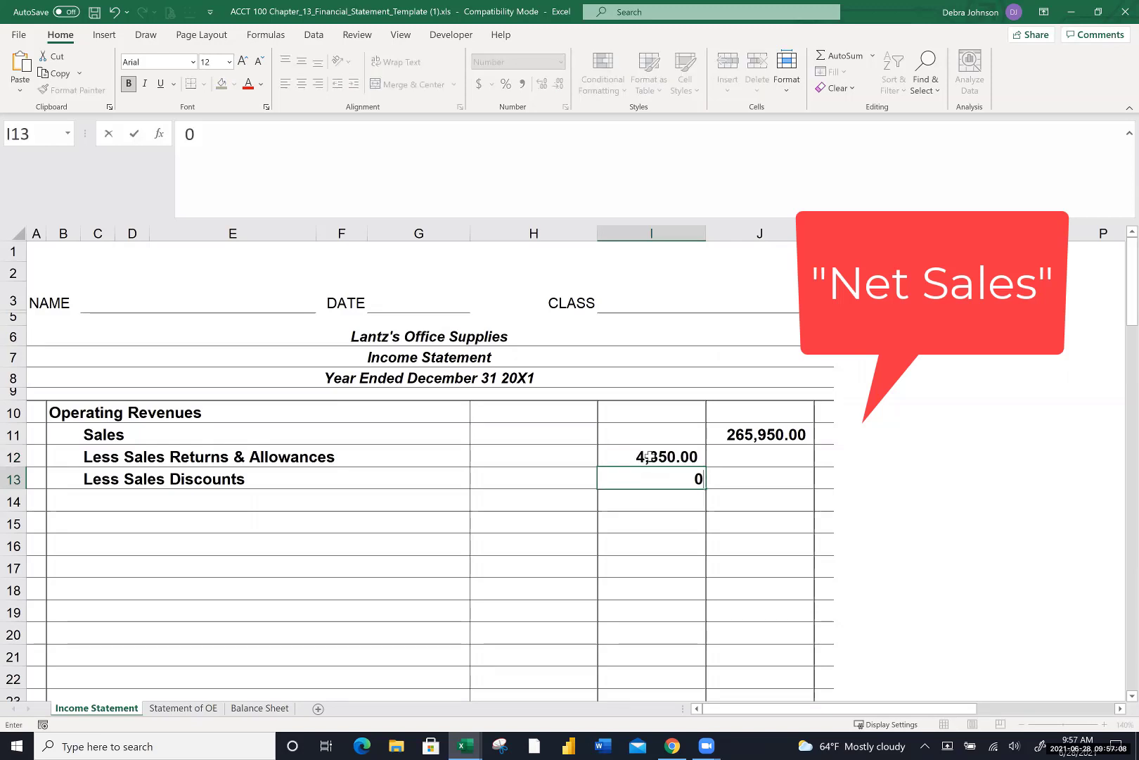
key("Return")
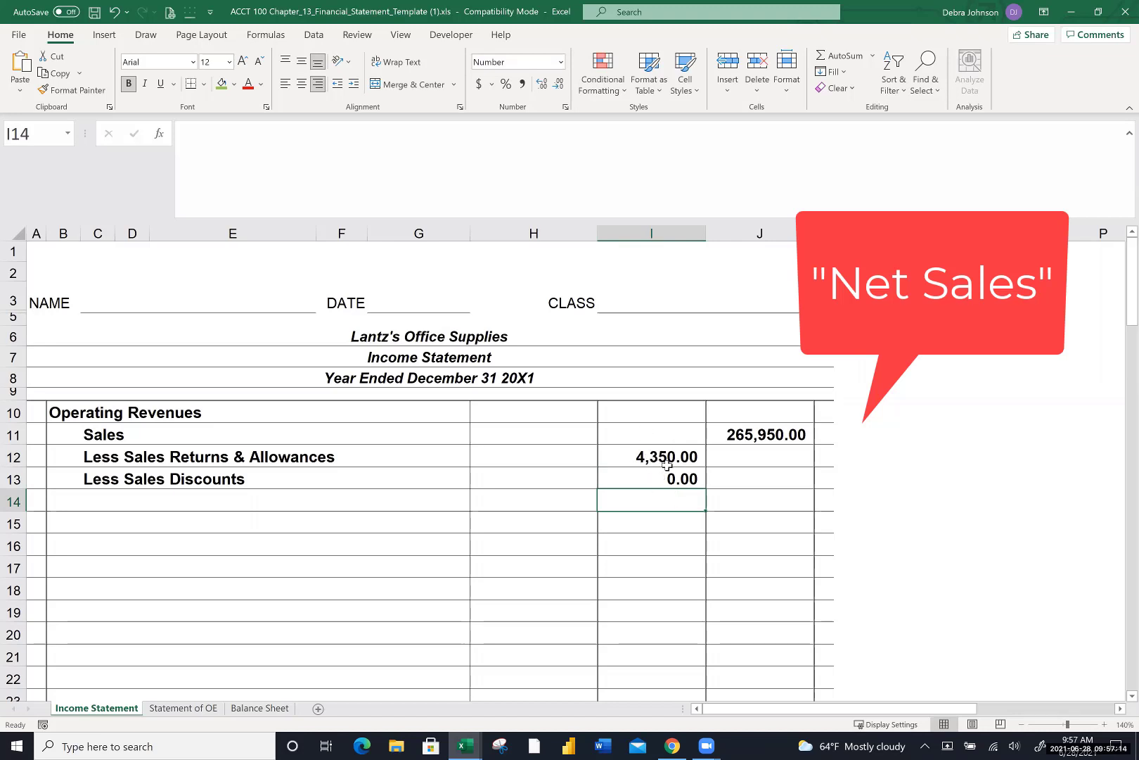
Add the 'Net Sales' label in C14
left_click(86, 502)
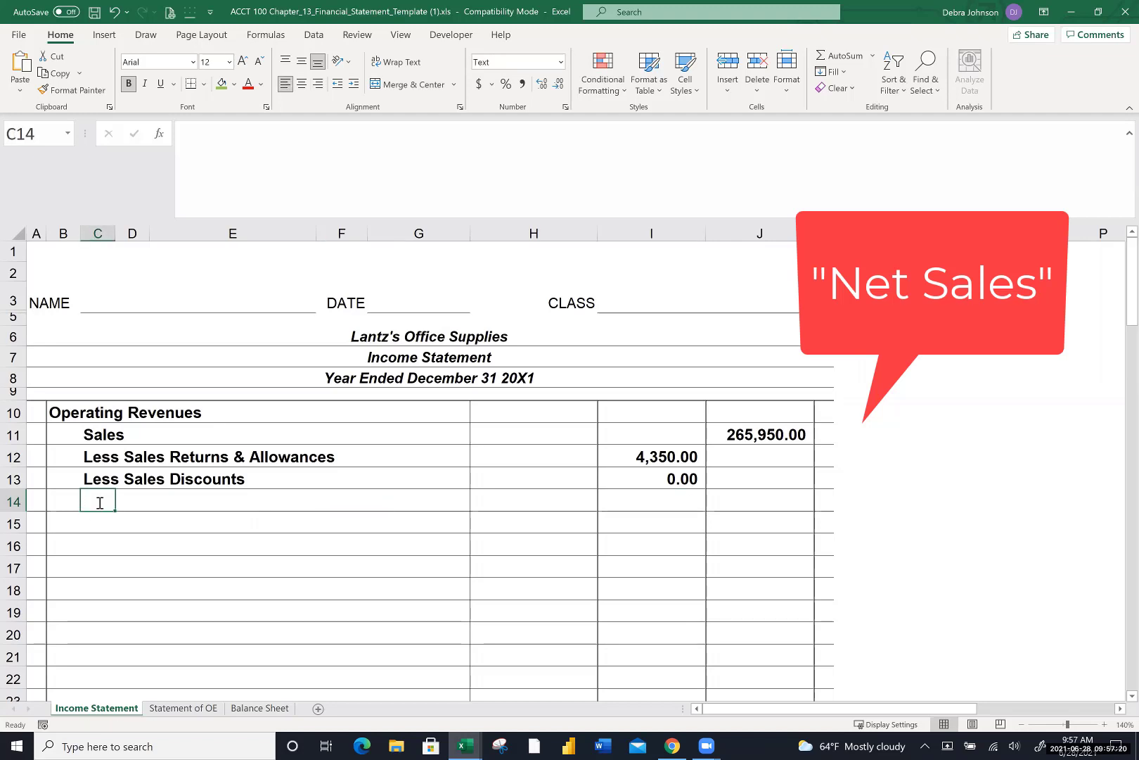
type("Net Sales")
key("Return")
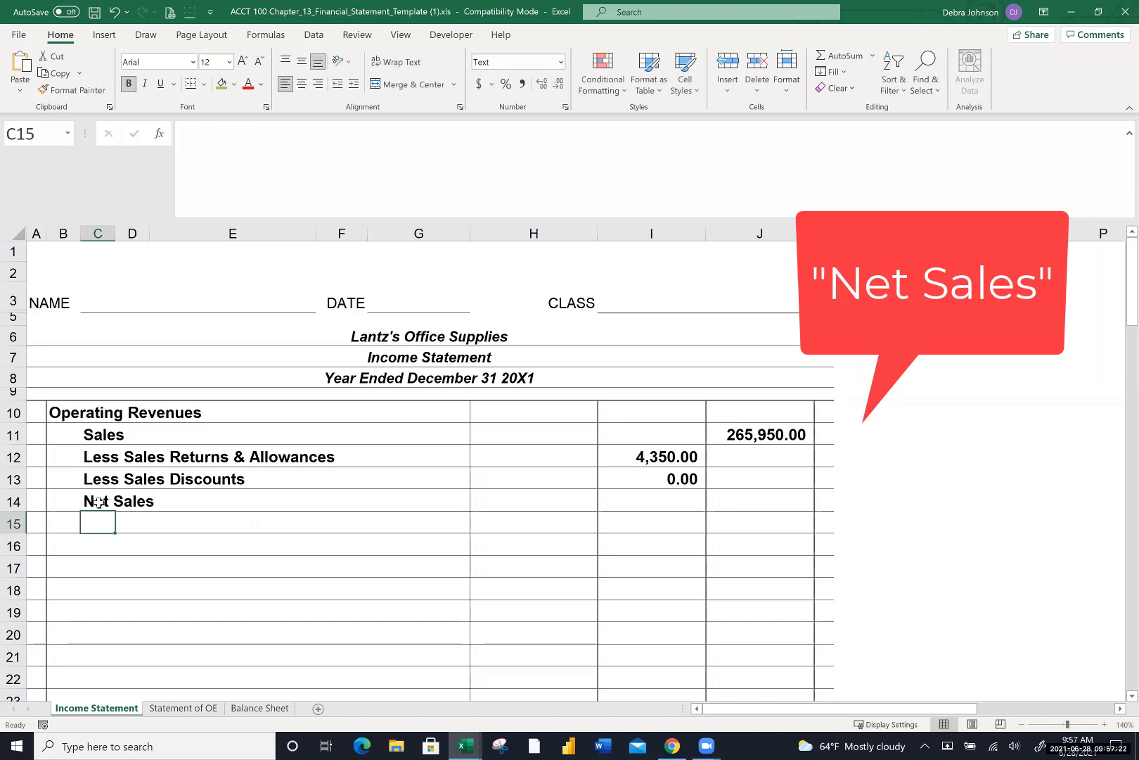
left_click(746, 496)
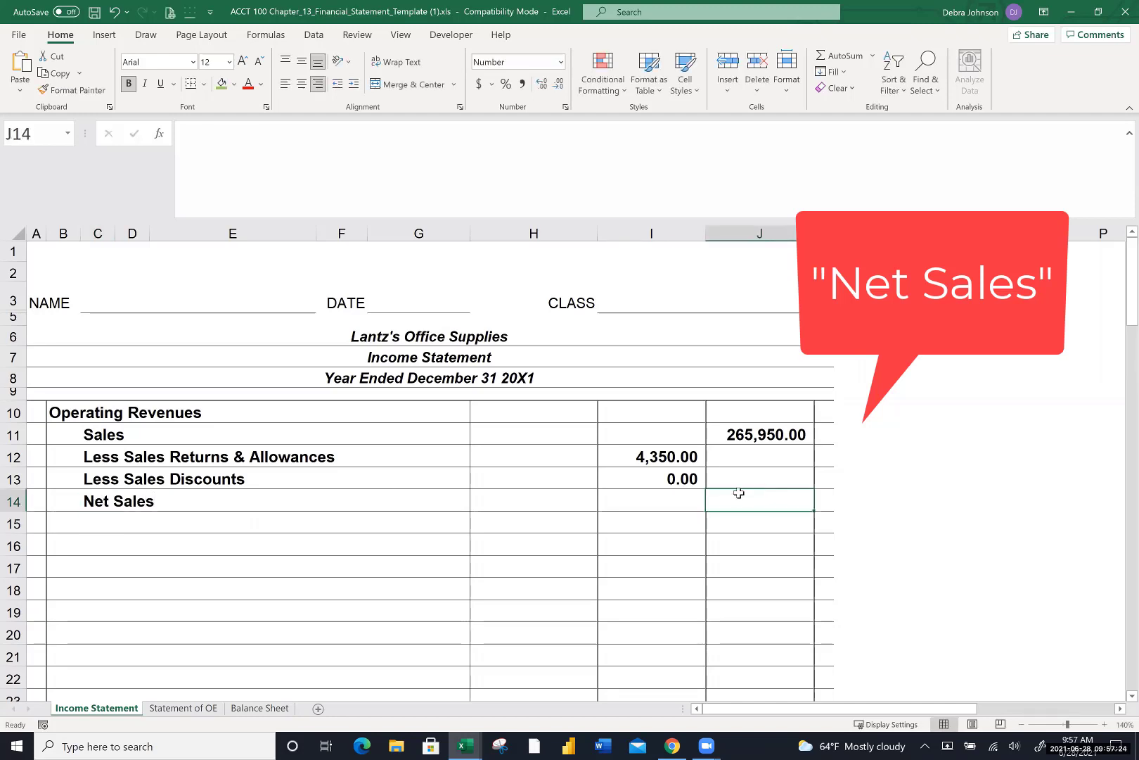
Give the discounts amount in I13 a bottom border
left_click(672, 479)
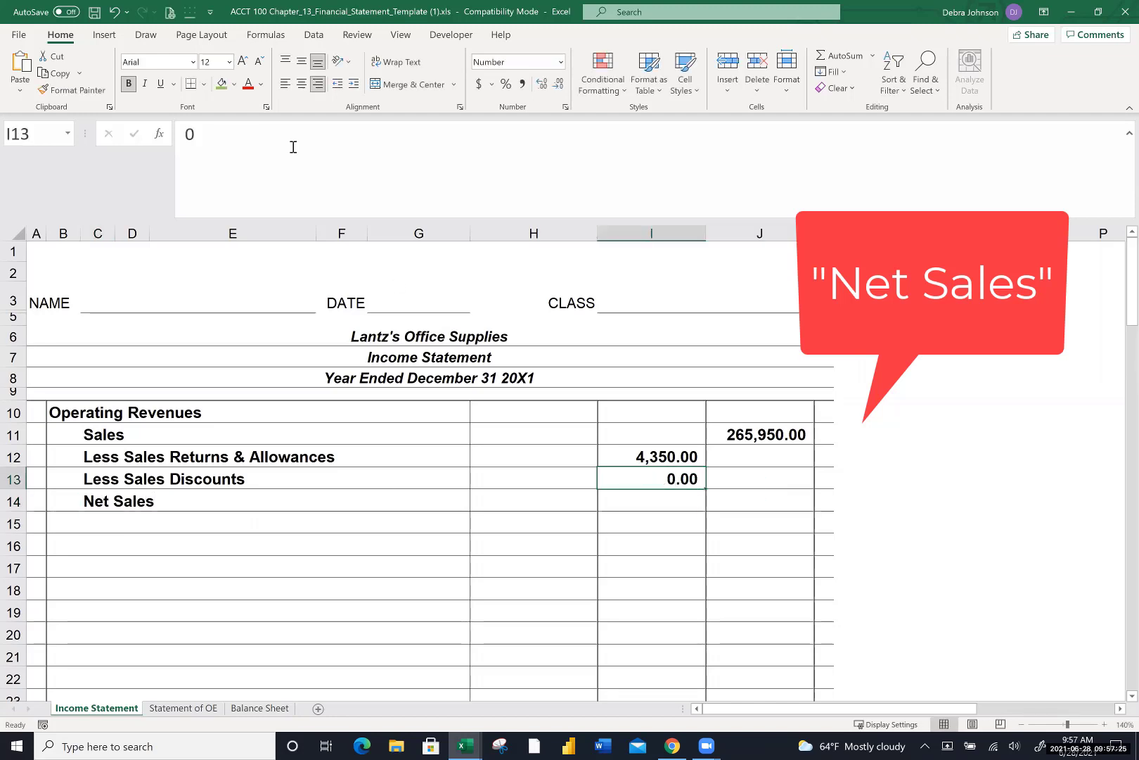
left_click(205, 84)
left_click(216, 124)
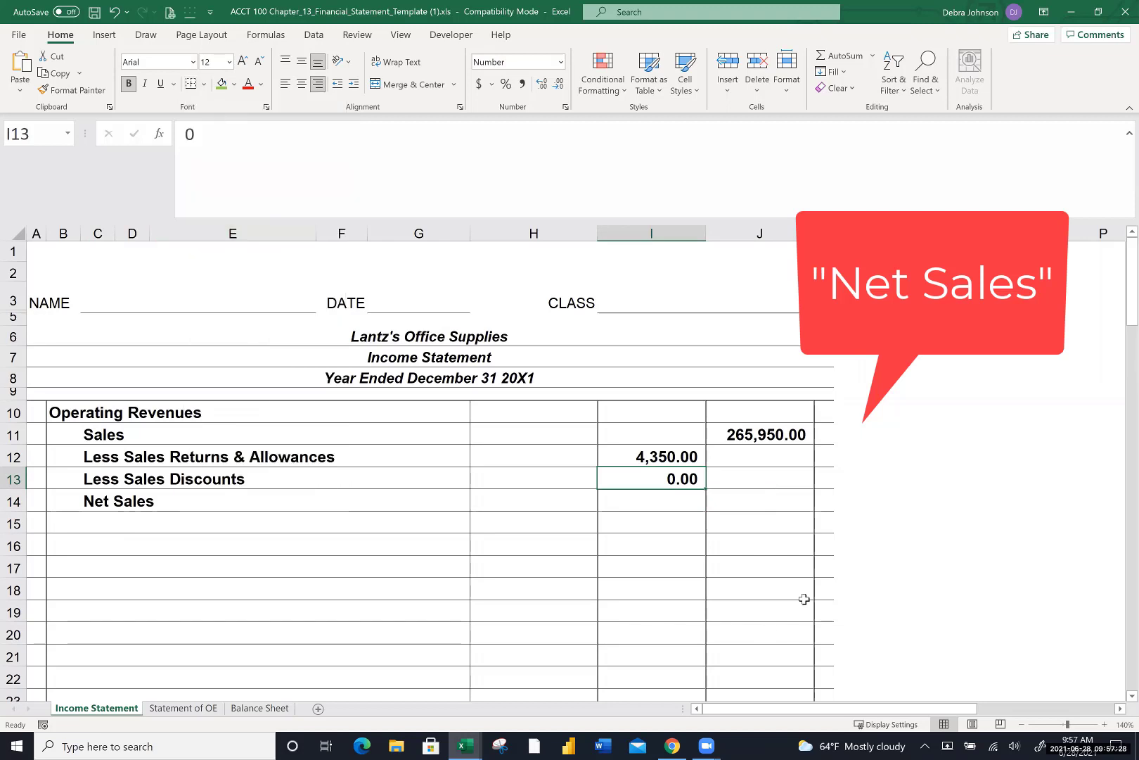
Compute Net Sales in J14 as =J11-I12, giving 261,600.00
left_click(759, 506)
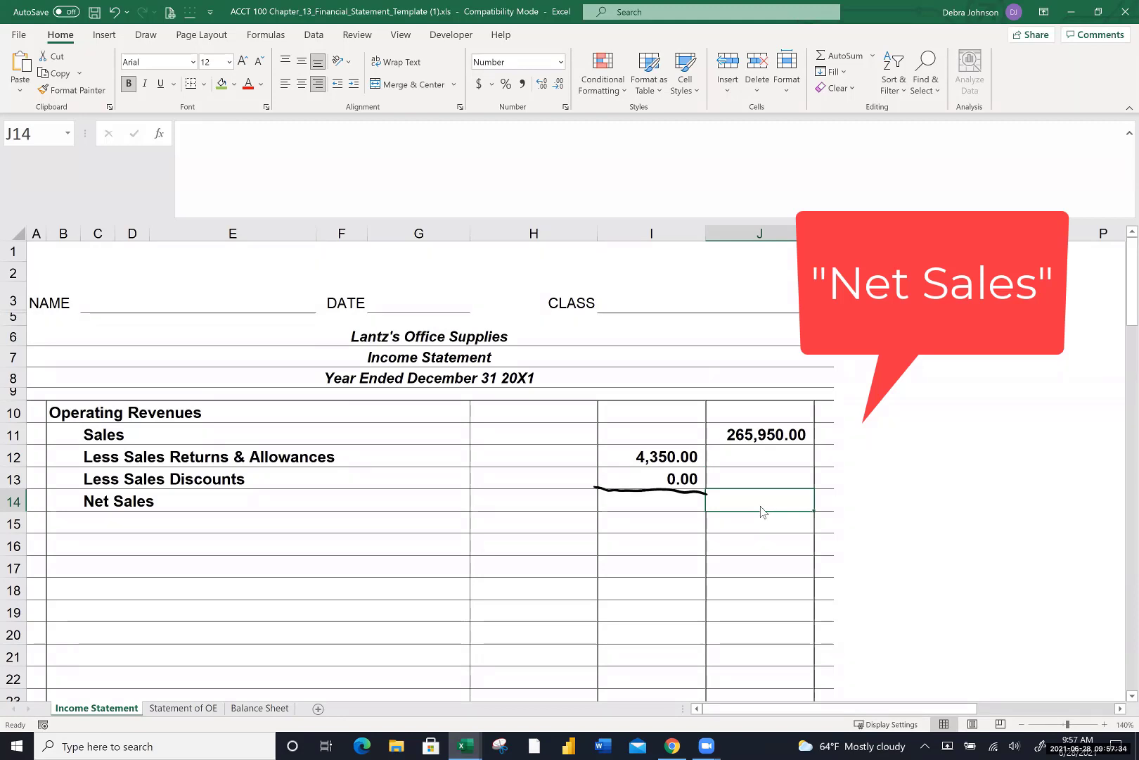
type("=")
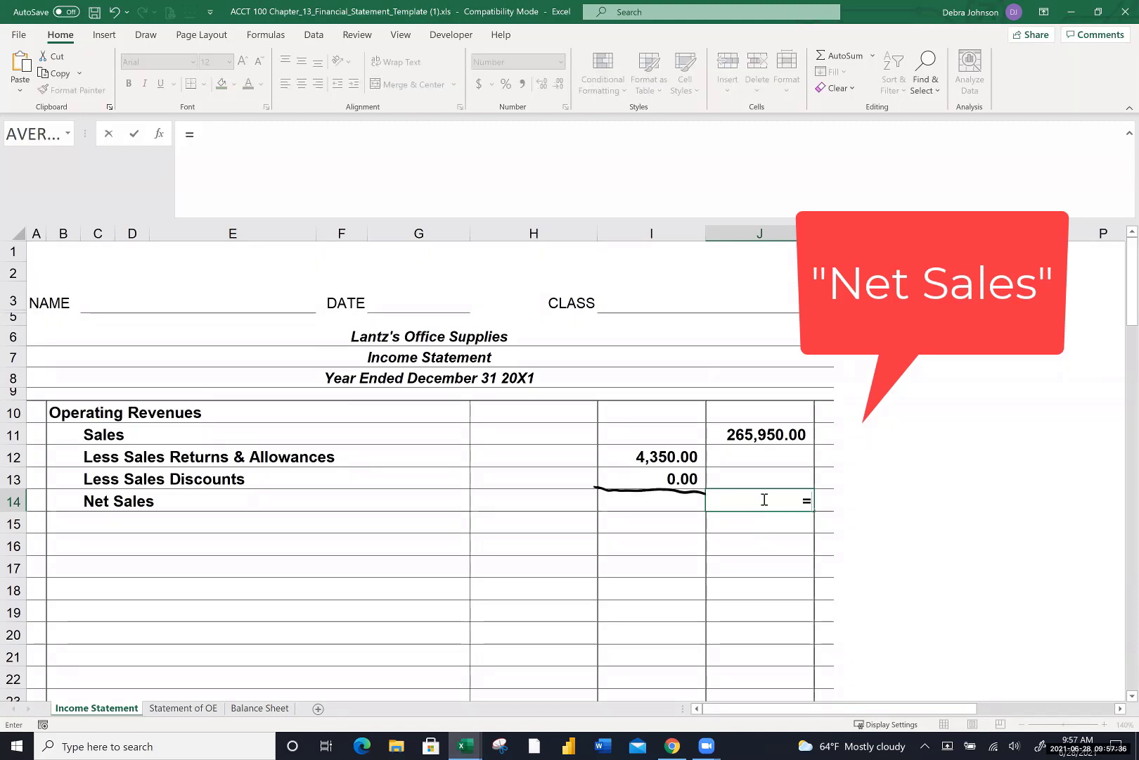
left_click(779, 436)
type("-")
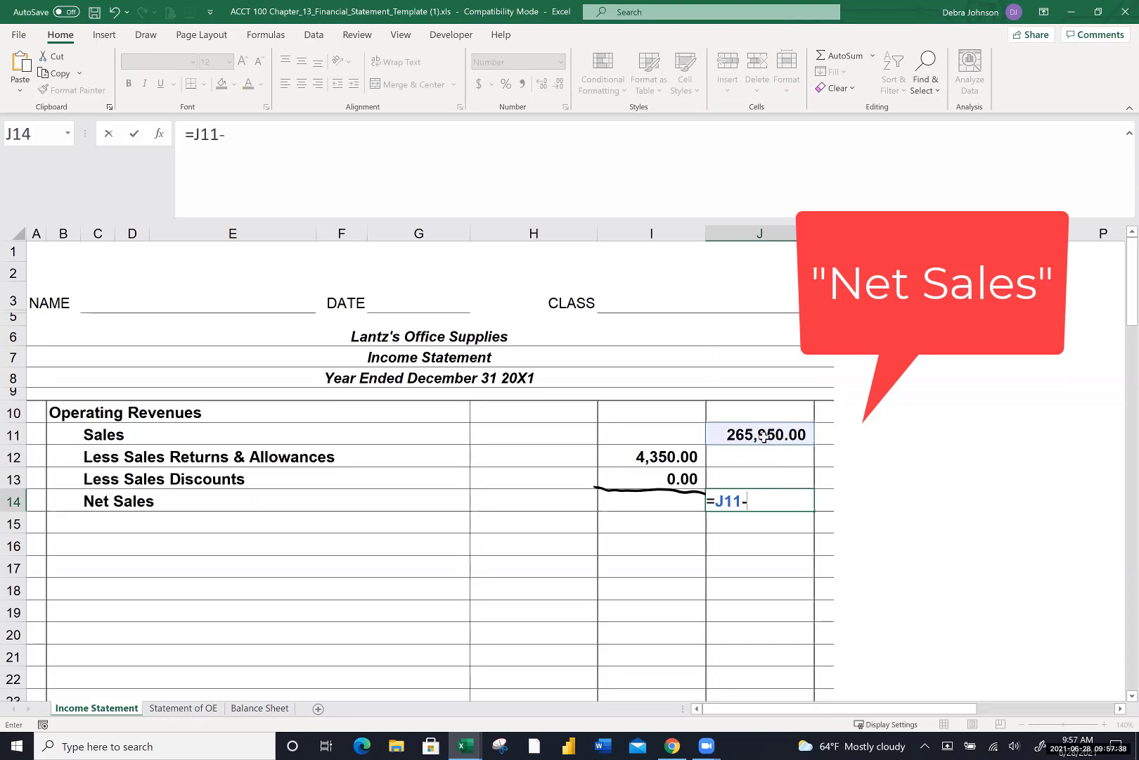
left_click(676, 454)
key("Return")
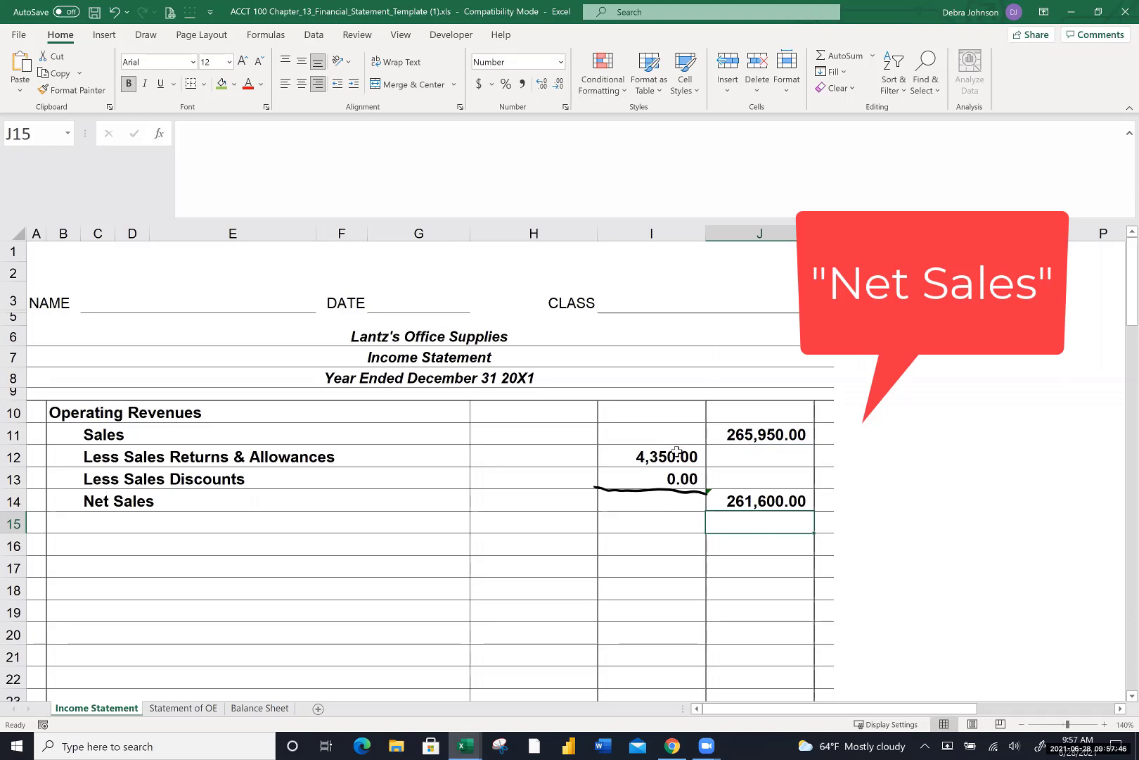
mouse_move(861, 446)
left_mouse_down()
mouse_move(853, 449)
mouse_move(869, 470)
left_mouse_up()
mouse_move(866, 455)
left_mouse_down()
mouse_move(888, 475)
mouse_move(923, 481)
left_mouse_up()
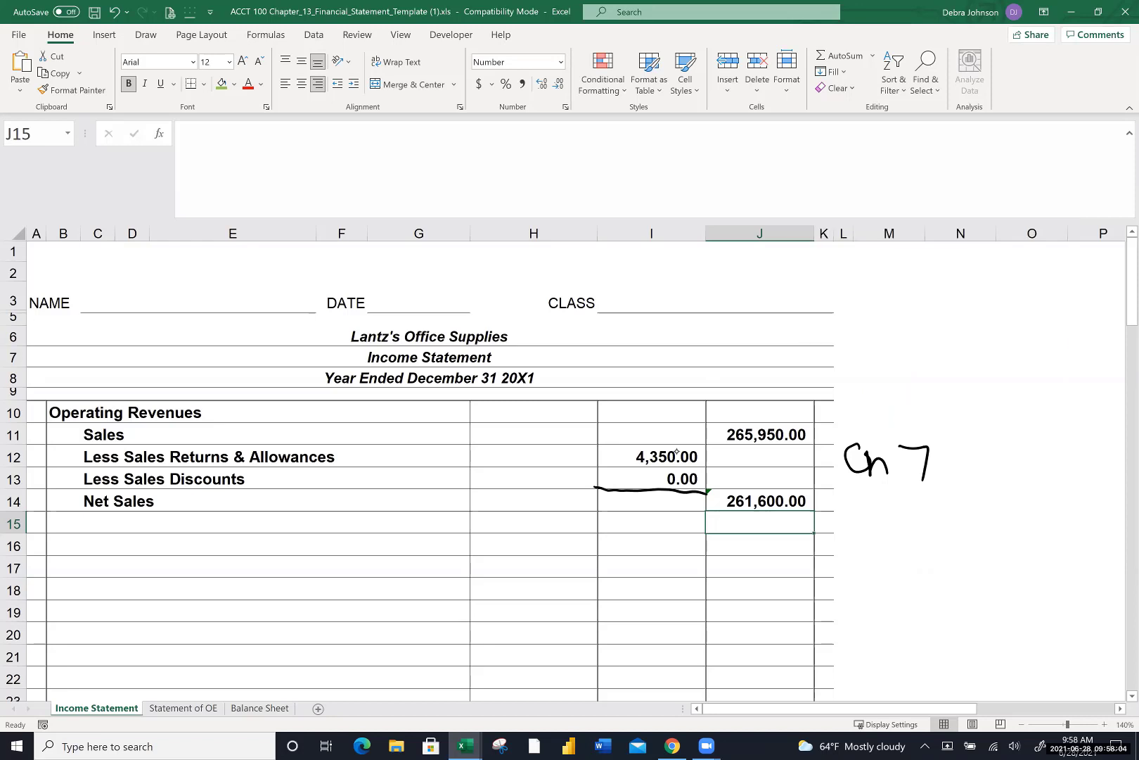
Add the 'Cost of Goods Sold' section heading in B15
left_click(61, 515)
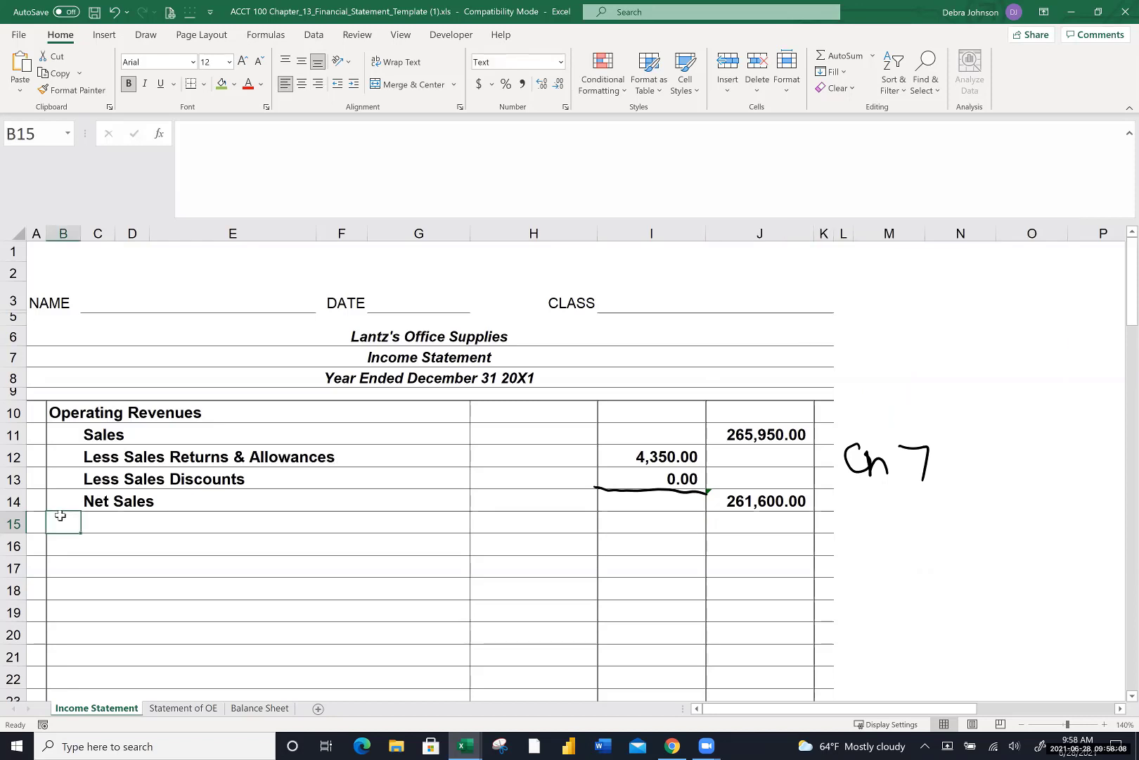
type("Cost of Goosd")
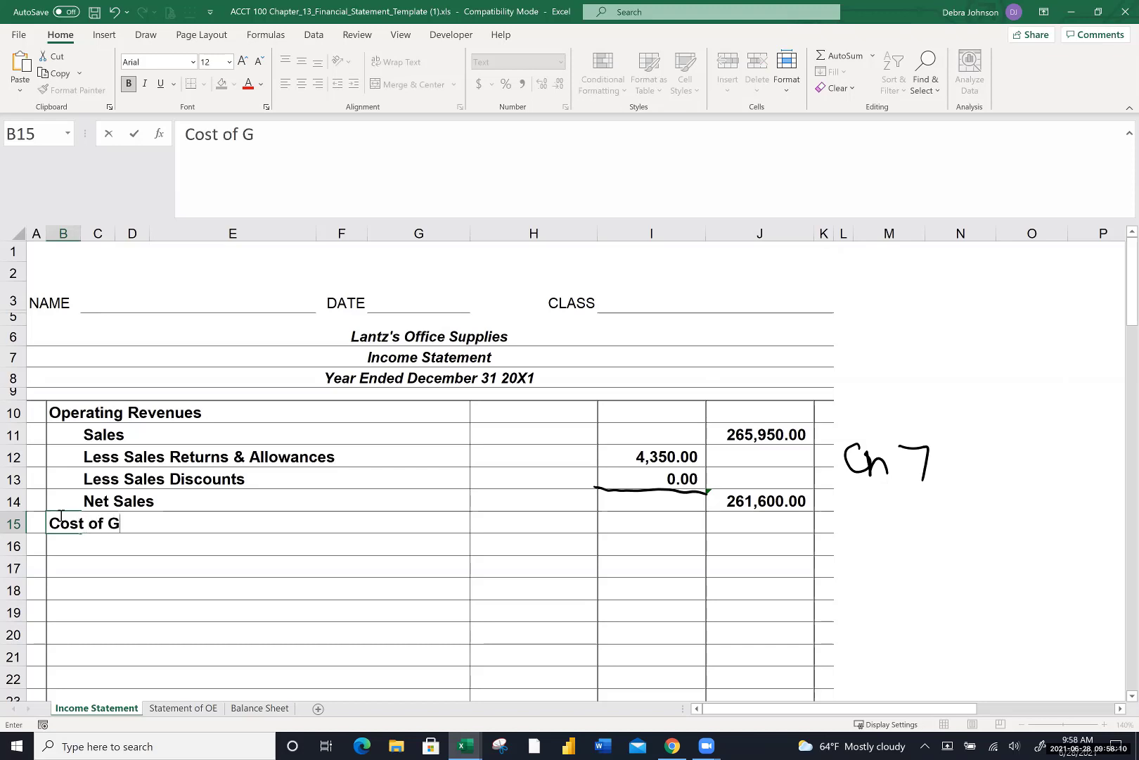
key("BackSpace")
key("BackSpace")
type("ds Sold")
key("Return")
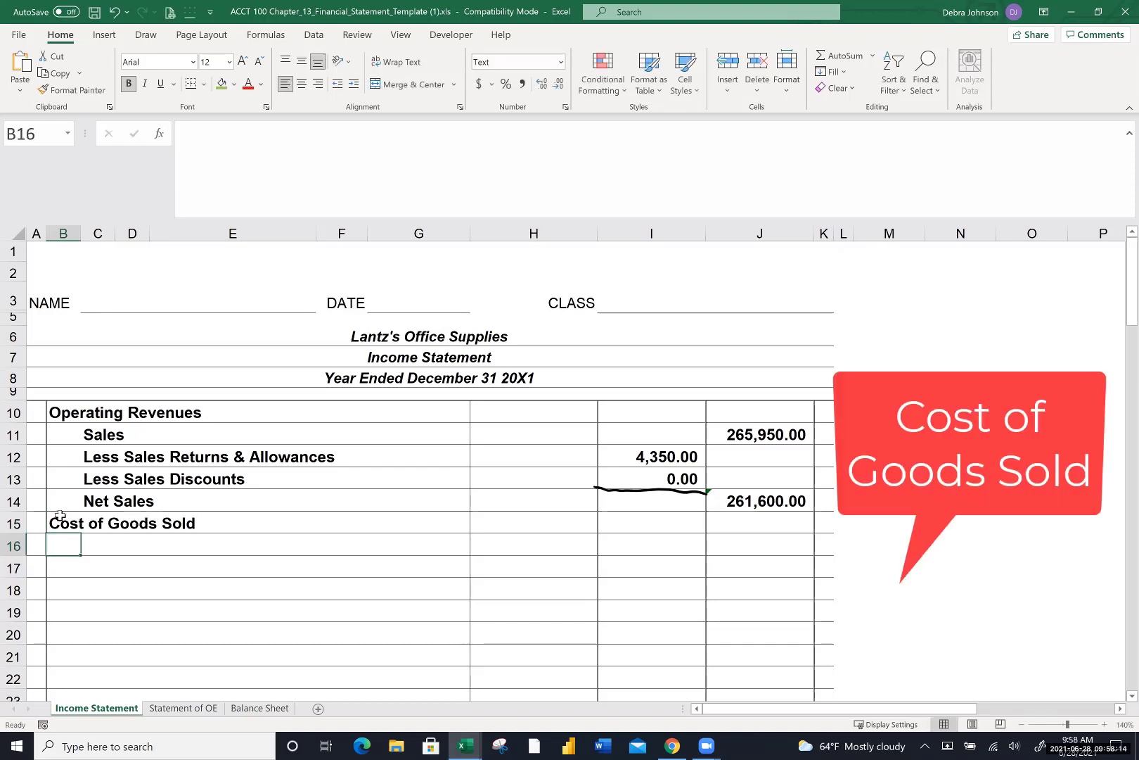
Add the line 'Beginning Inventory, January 1, 20X1' in C16
left_click(94, 542)
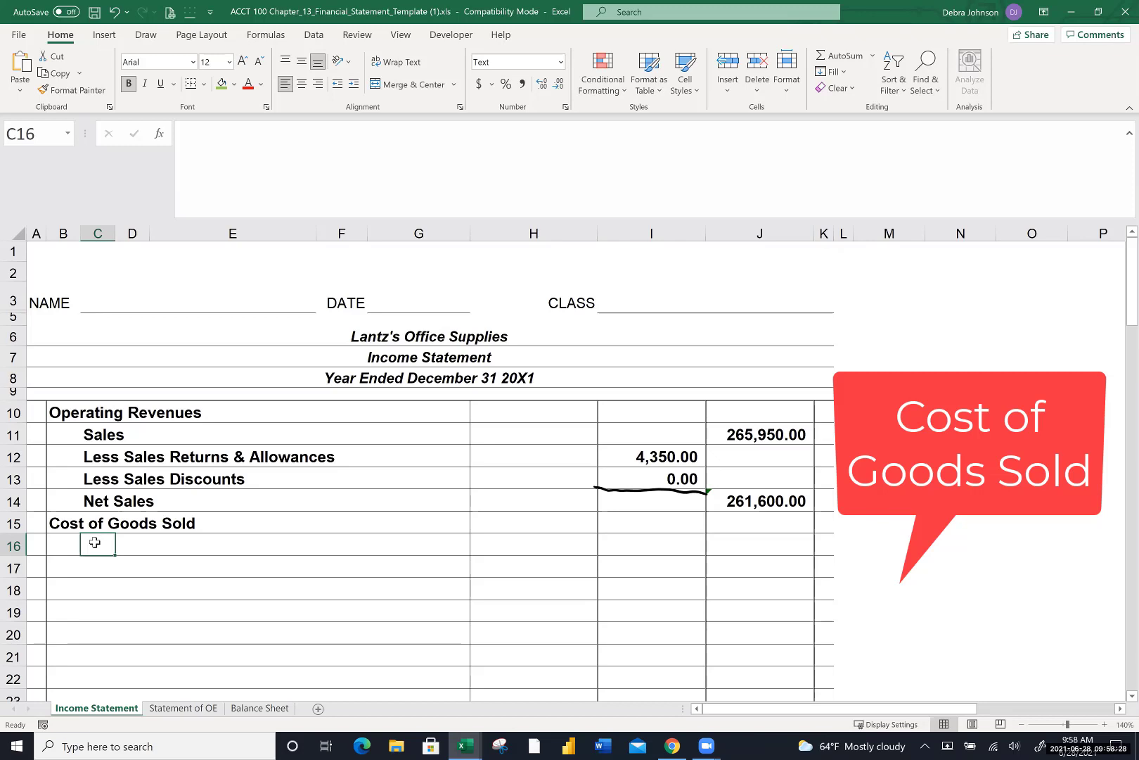
type("Beginning Invneto")
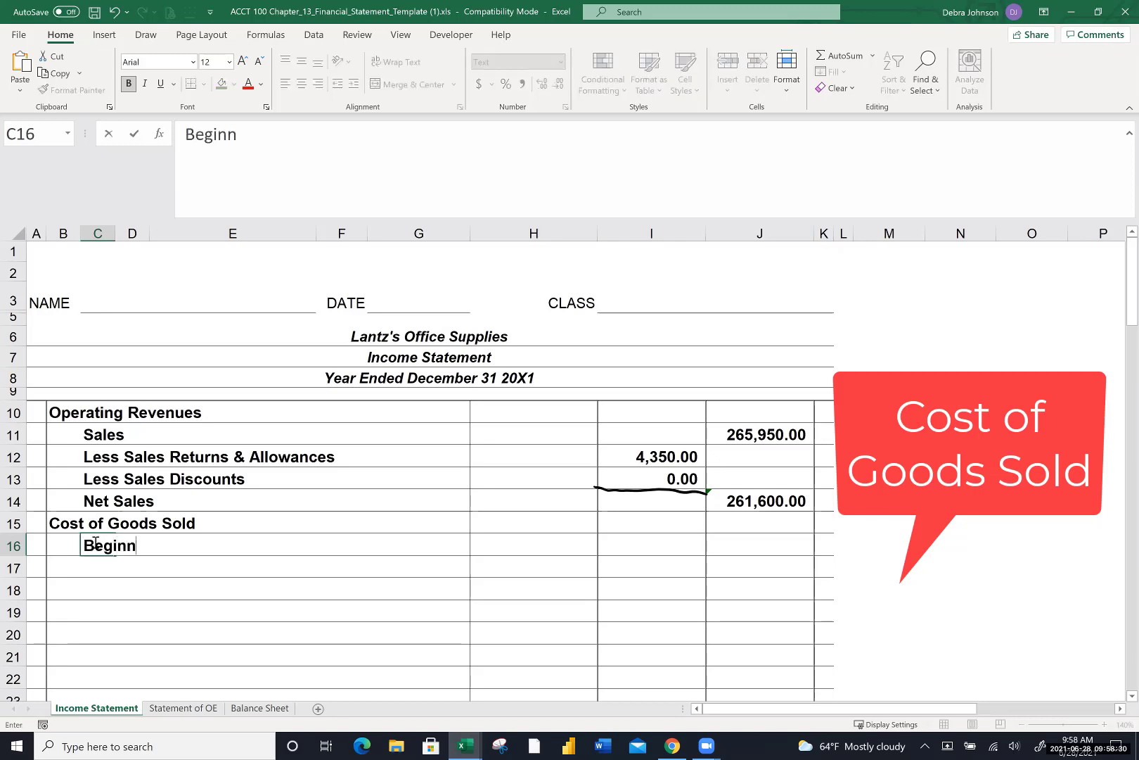
key("BackSpace")
key("BackSpace")
key("BackSpace")
key("BackSpace")
type("entory,")
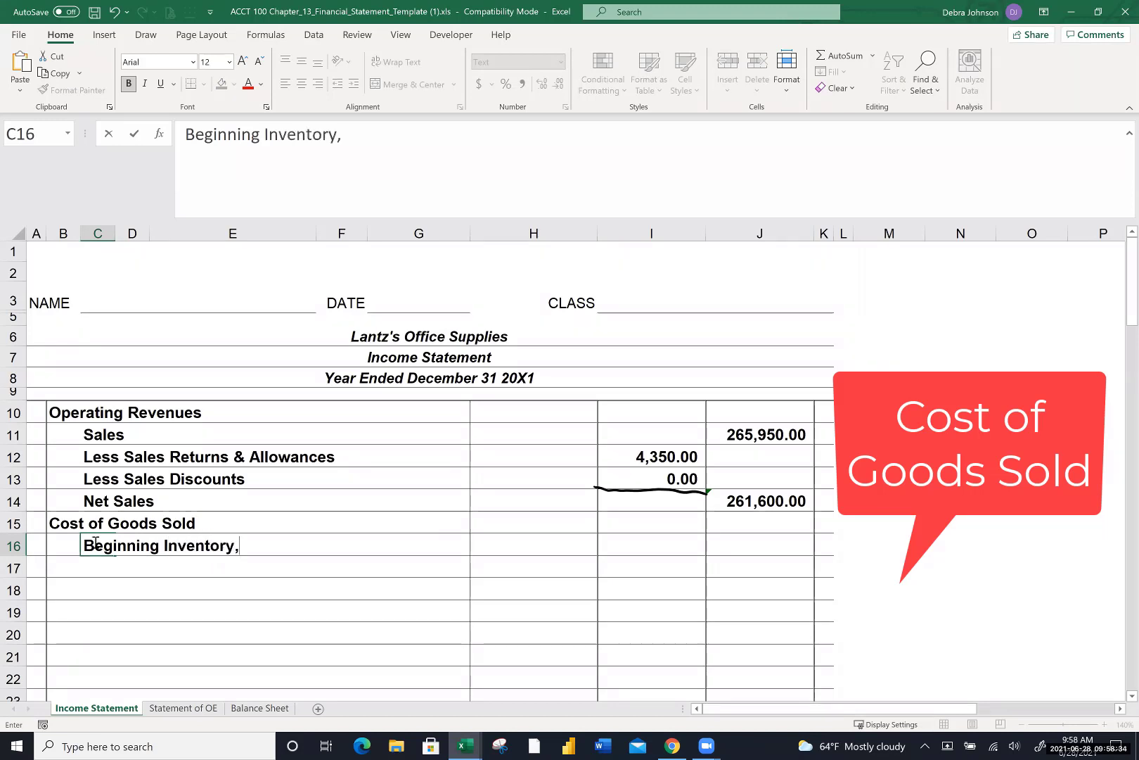
type(" Janu")
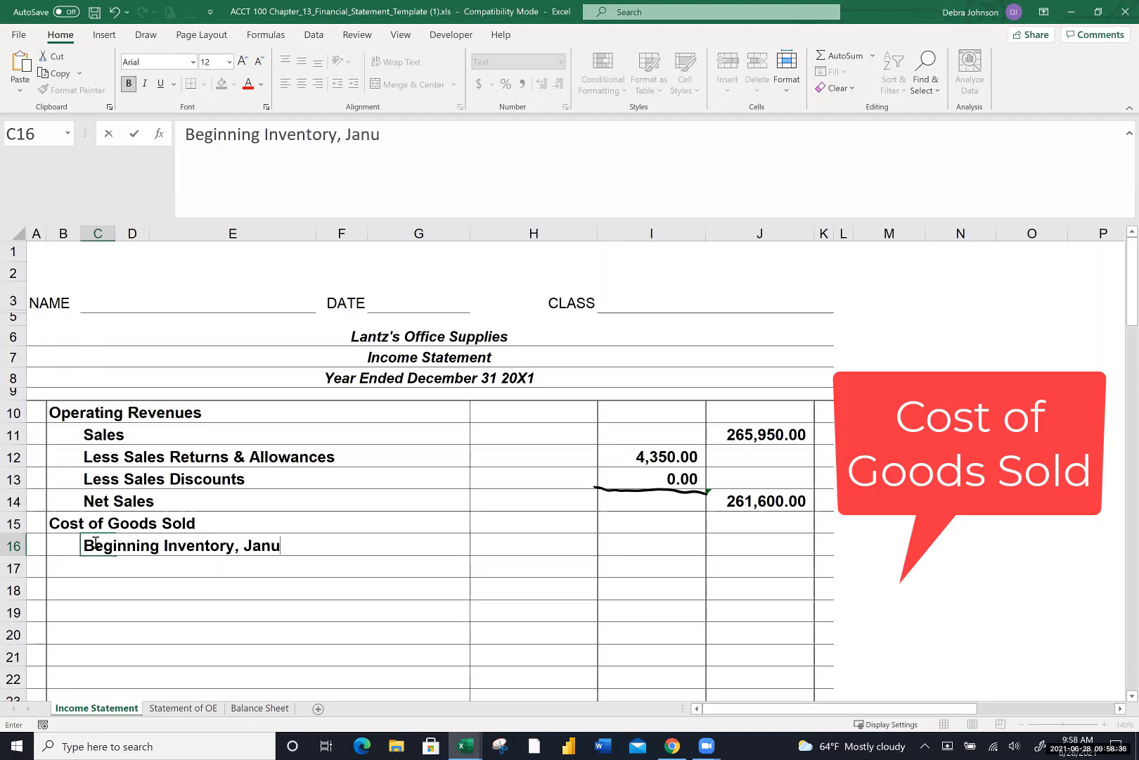
type("ary 1, 20X1")
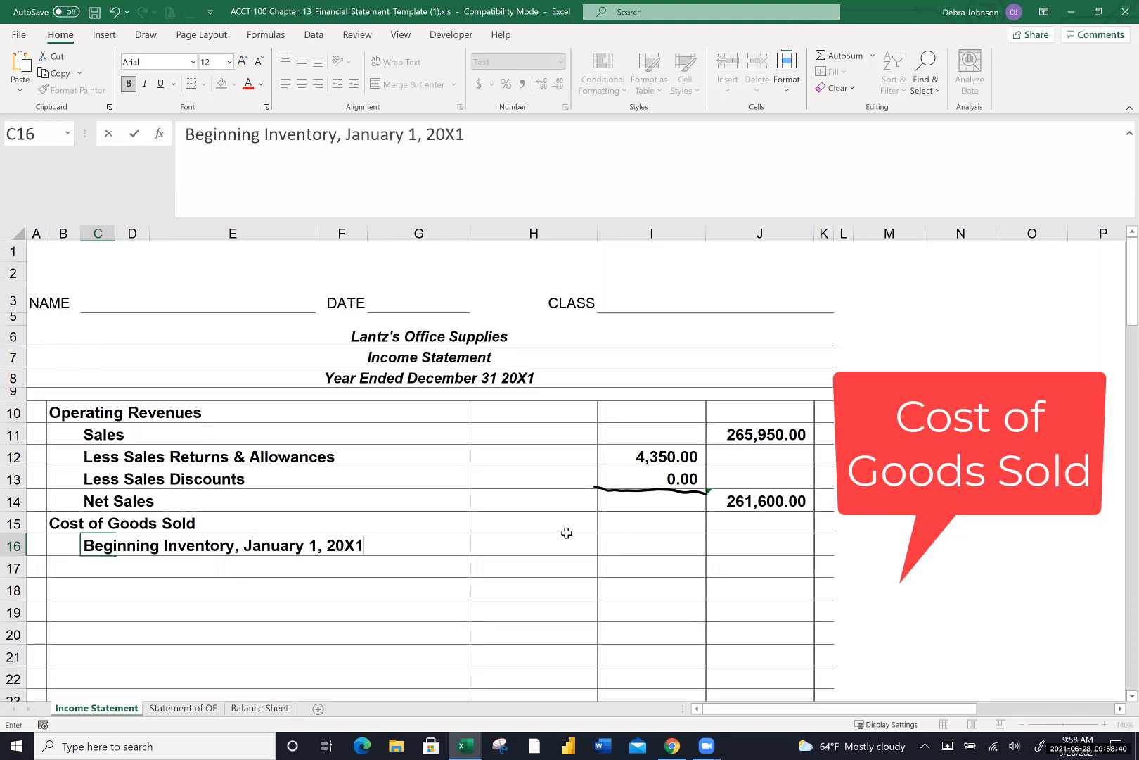
left_click(617, 540)
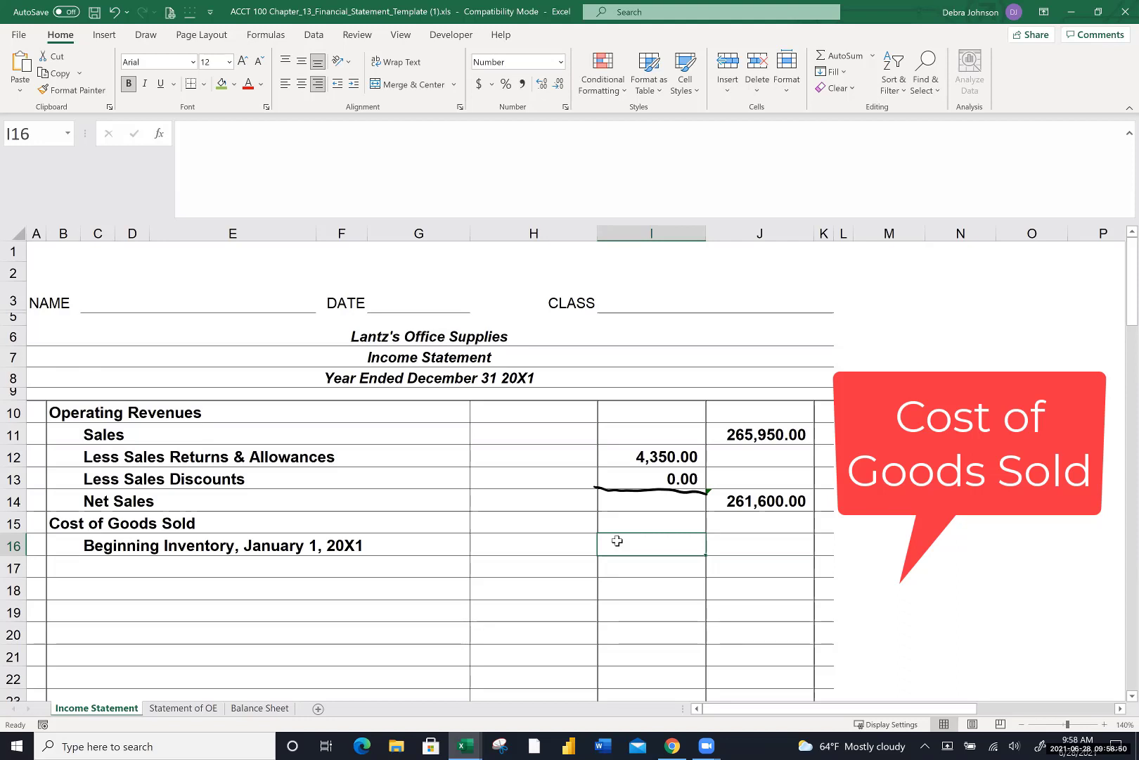
Look up the inventory figure in the exercise workbooks and enter 59,775 in I16
left_click(464, 743)
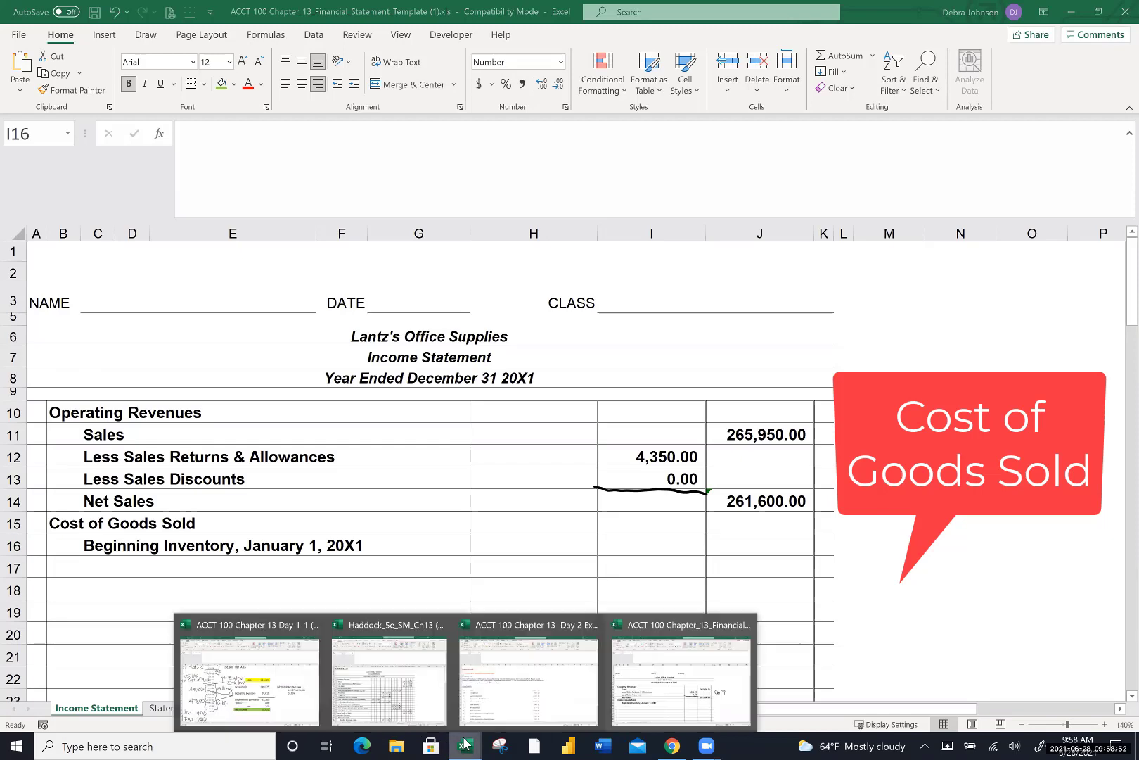
left_click(248, 697)
scroll(144, 470, "up", 1)
scroll(145, 467, "left", 1)
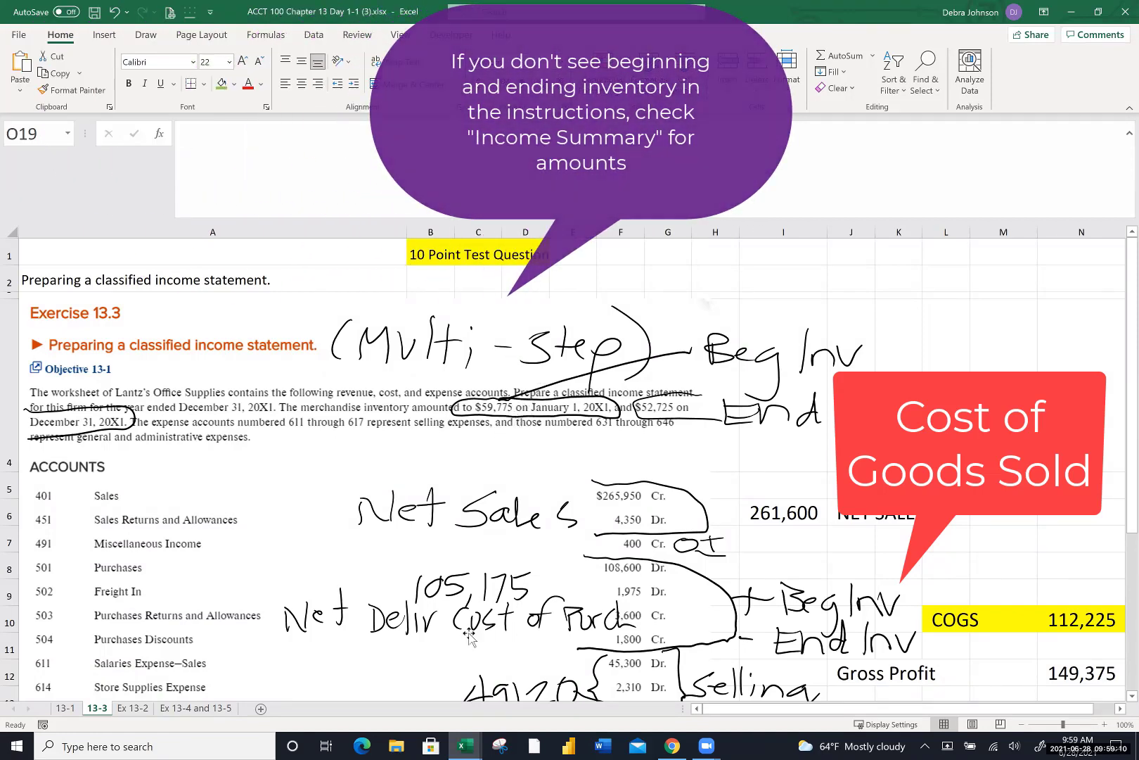
mouse_move(467, 744)
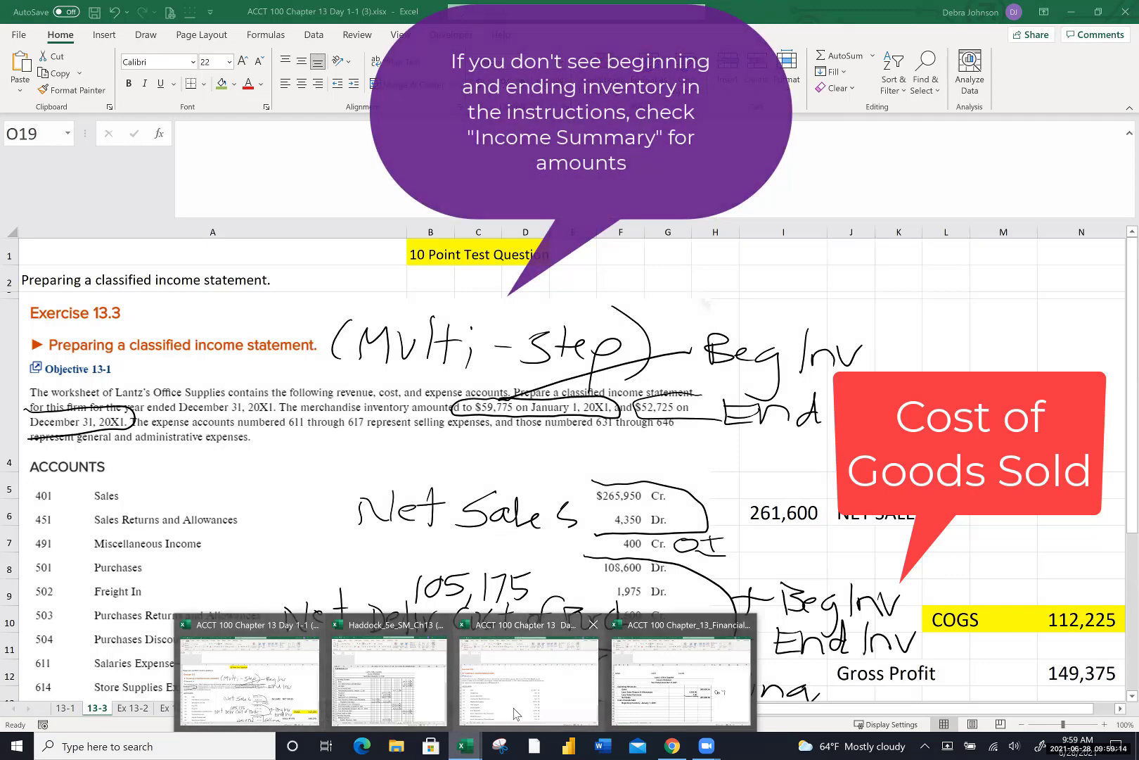
left_click(517, 713)
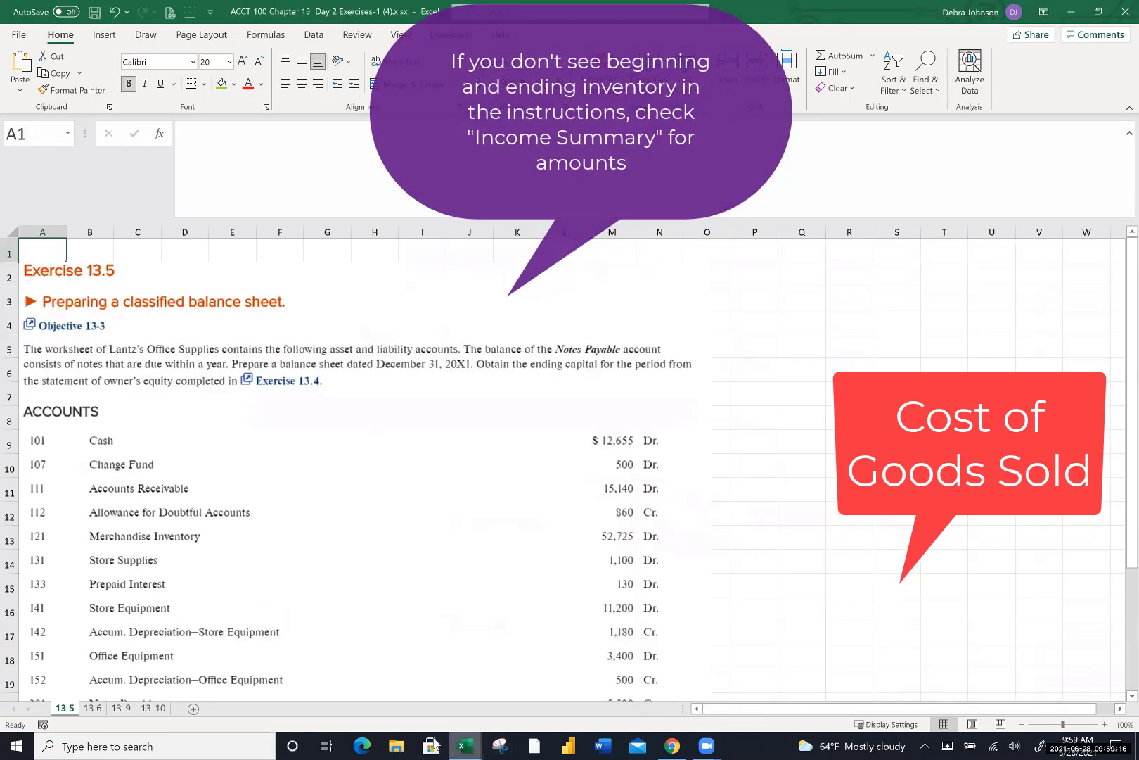
mouse_move(465, 744)
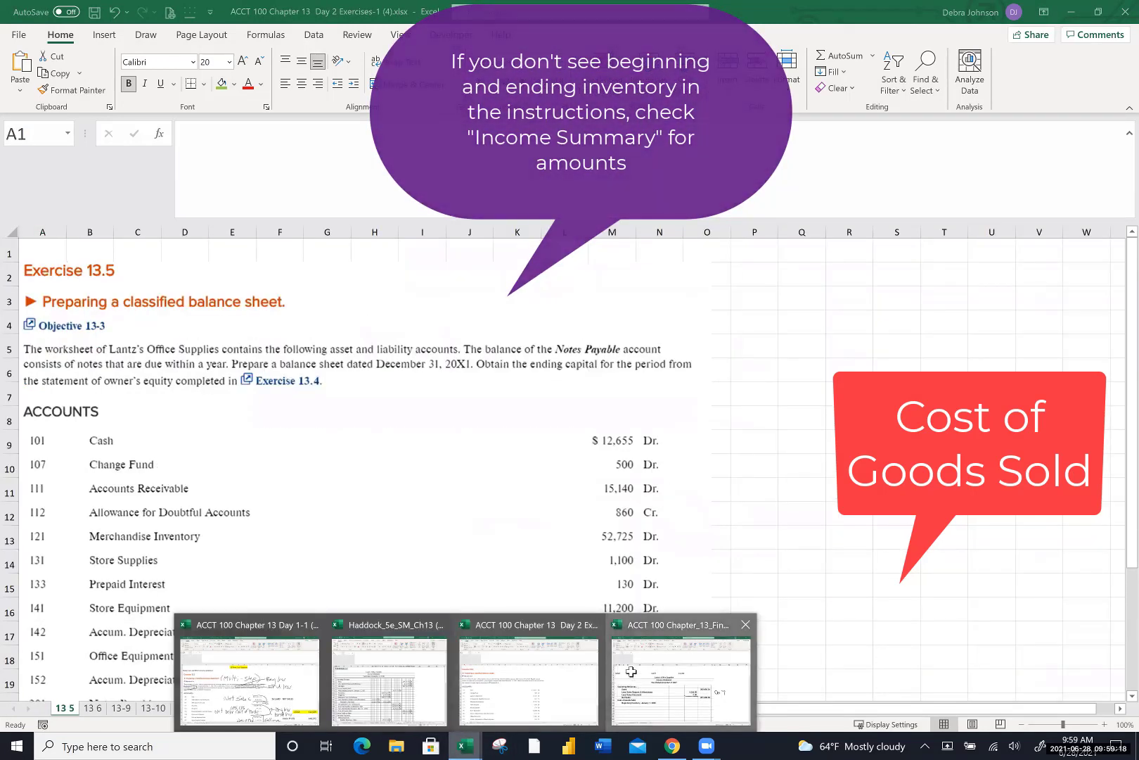
left_click(630, 672)
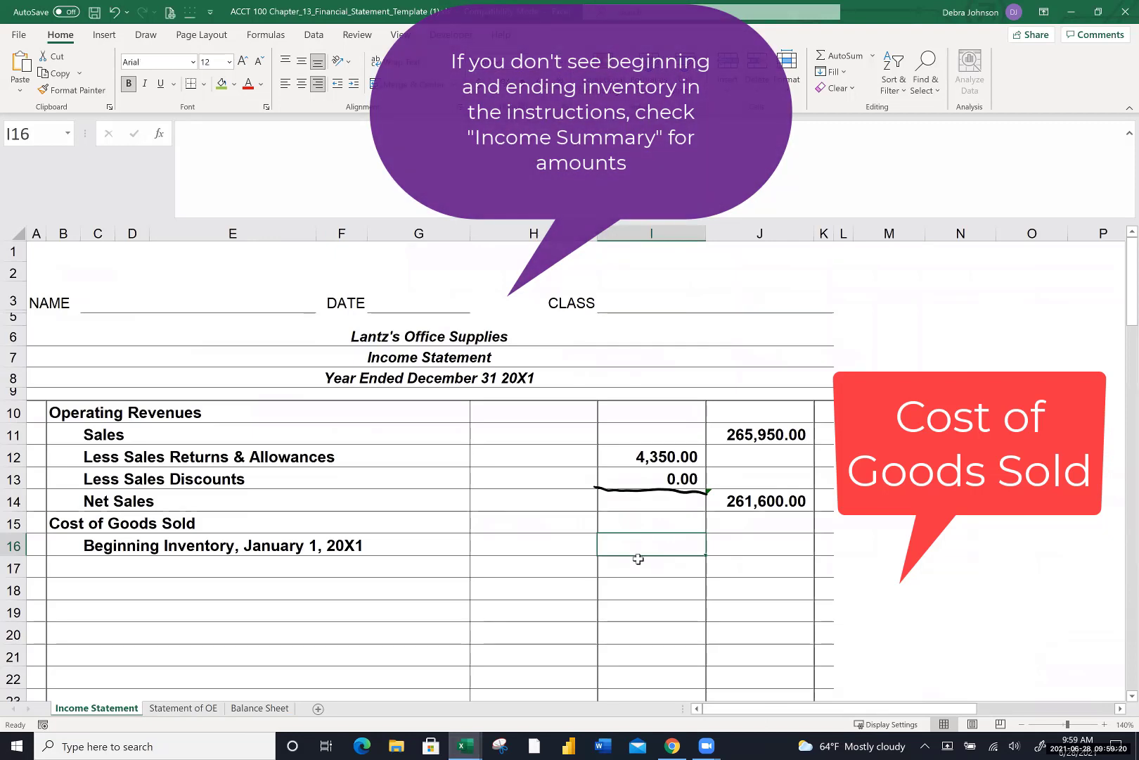
type("59,7")
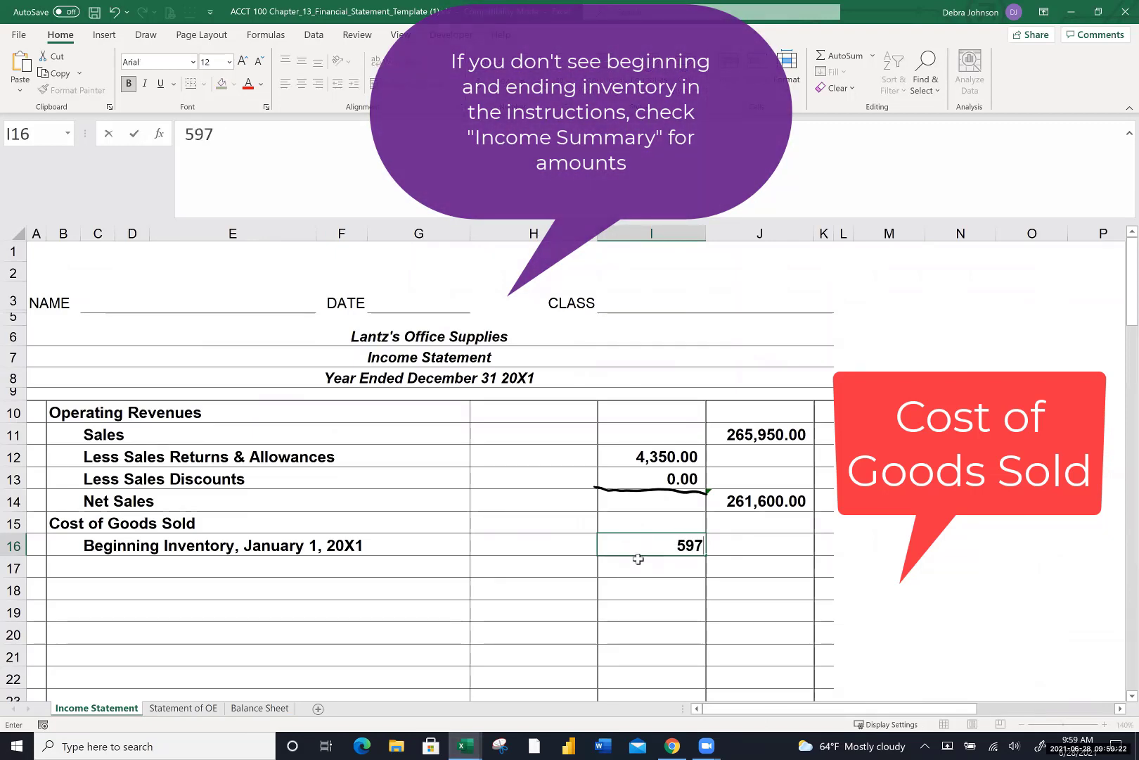
type("75")
key("Return")
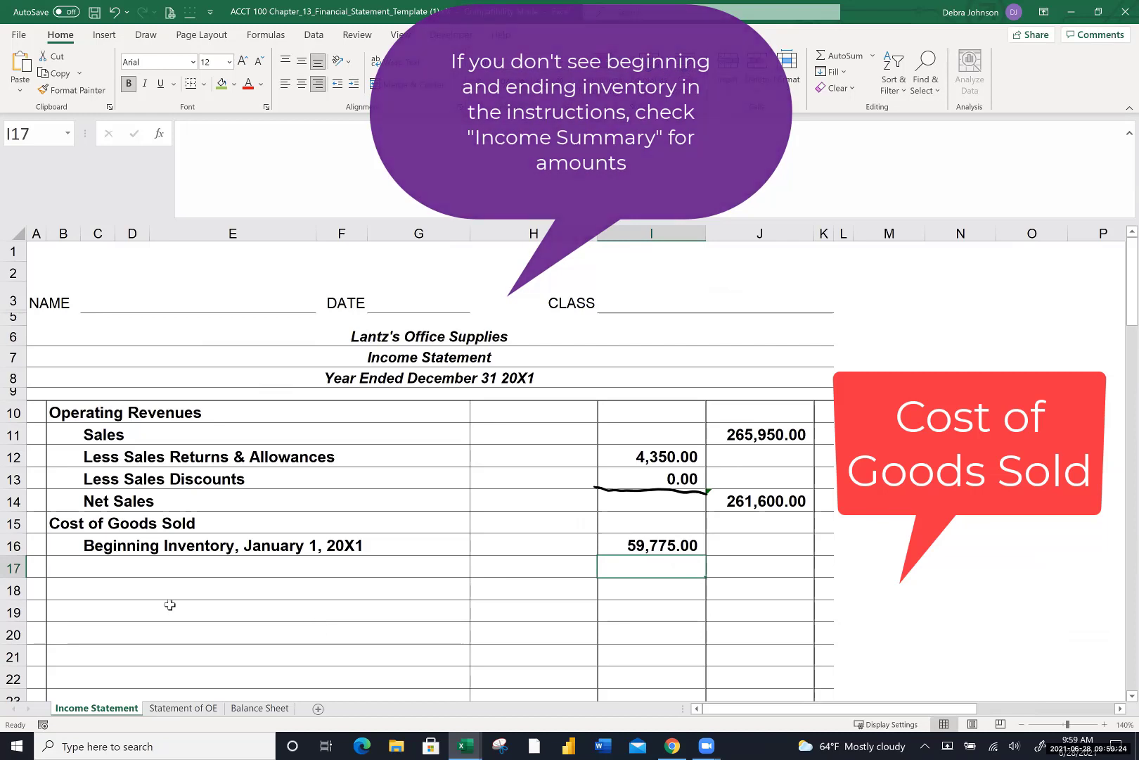
Add the 'Purchases' label in C17 and 'Freight In' in C18
left_click(100, 571)
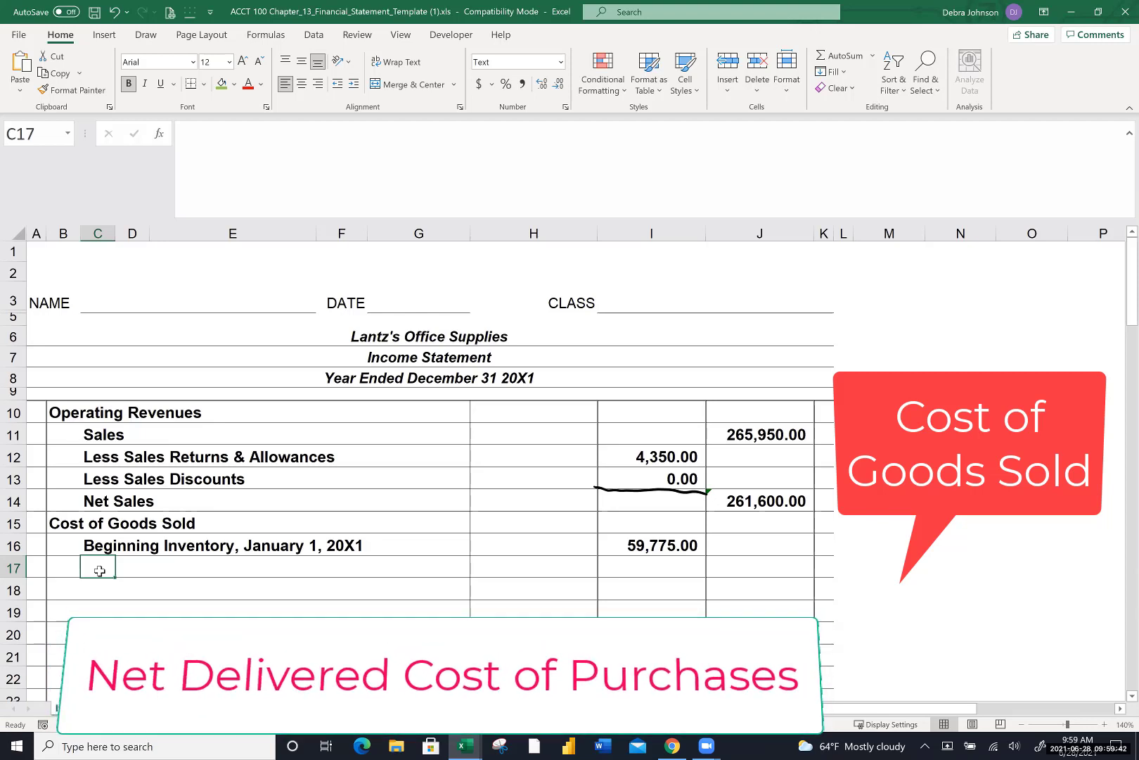
type("PurchSE")
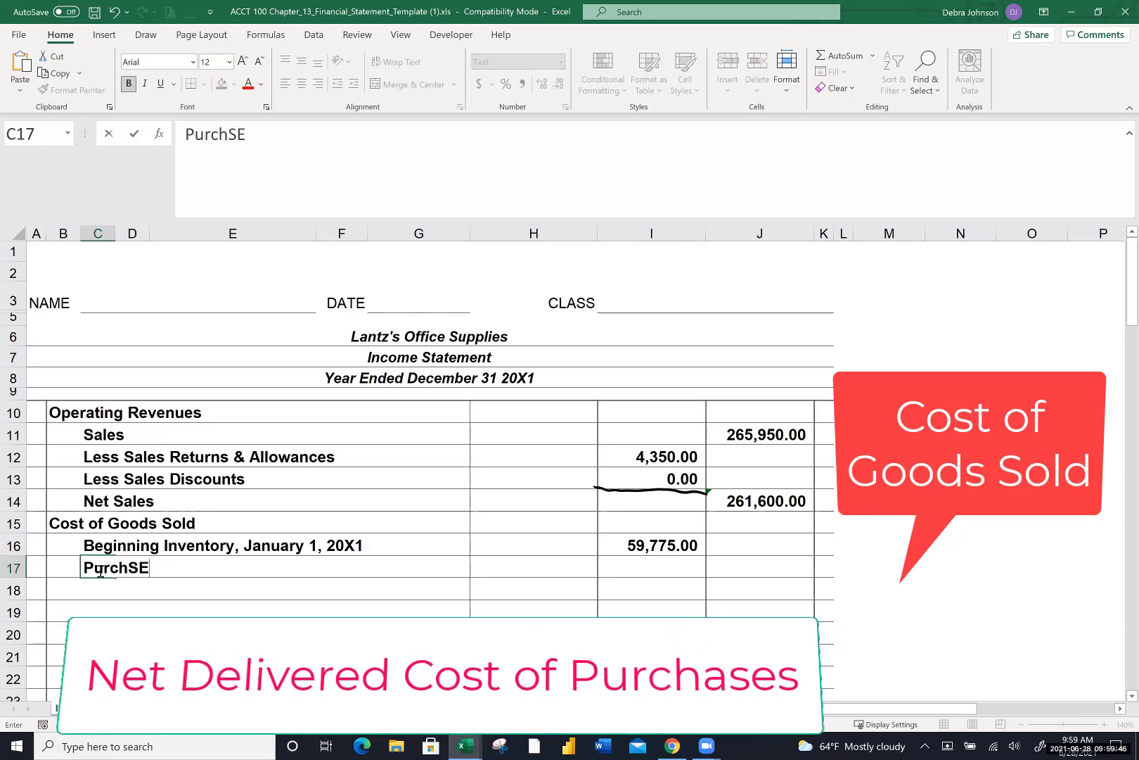
key("BackSpace")
key("BackSpace")
key("BackSpace")
type("hases")
key("Return")
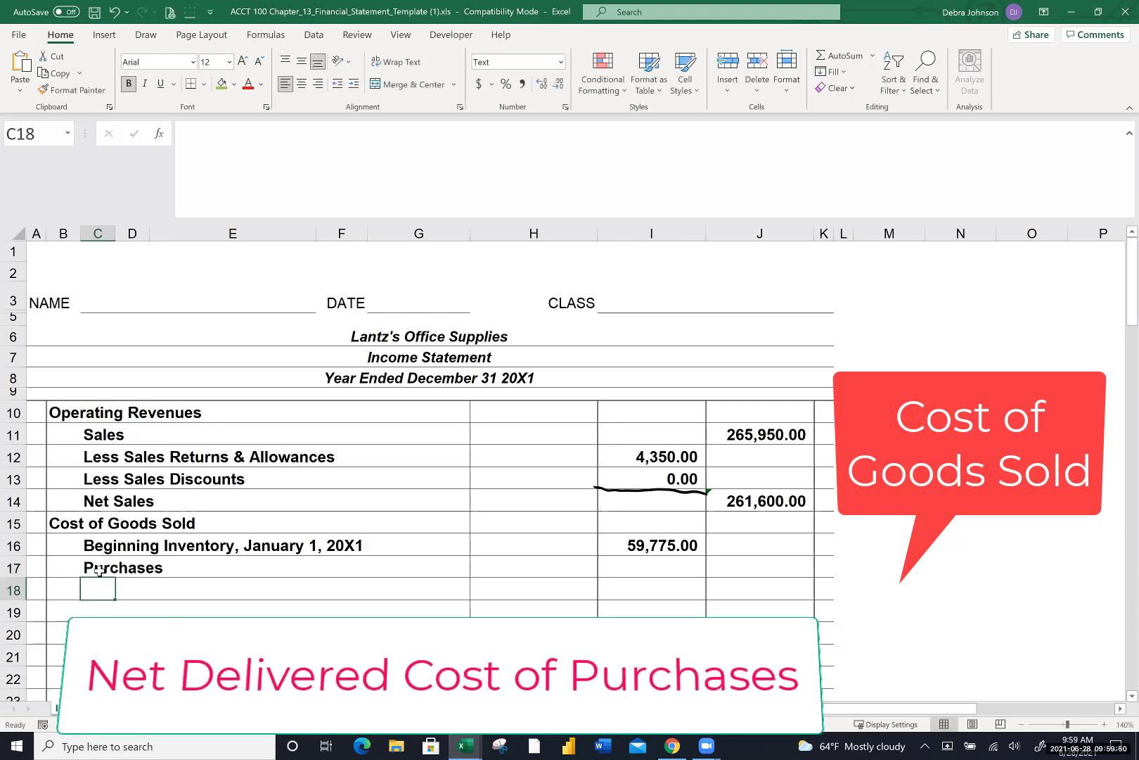
type("Freight In")
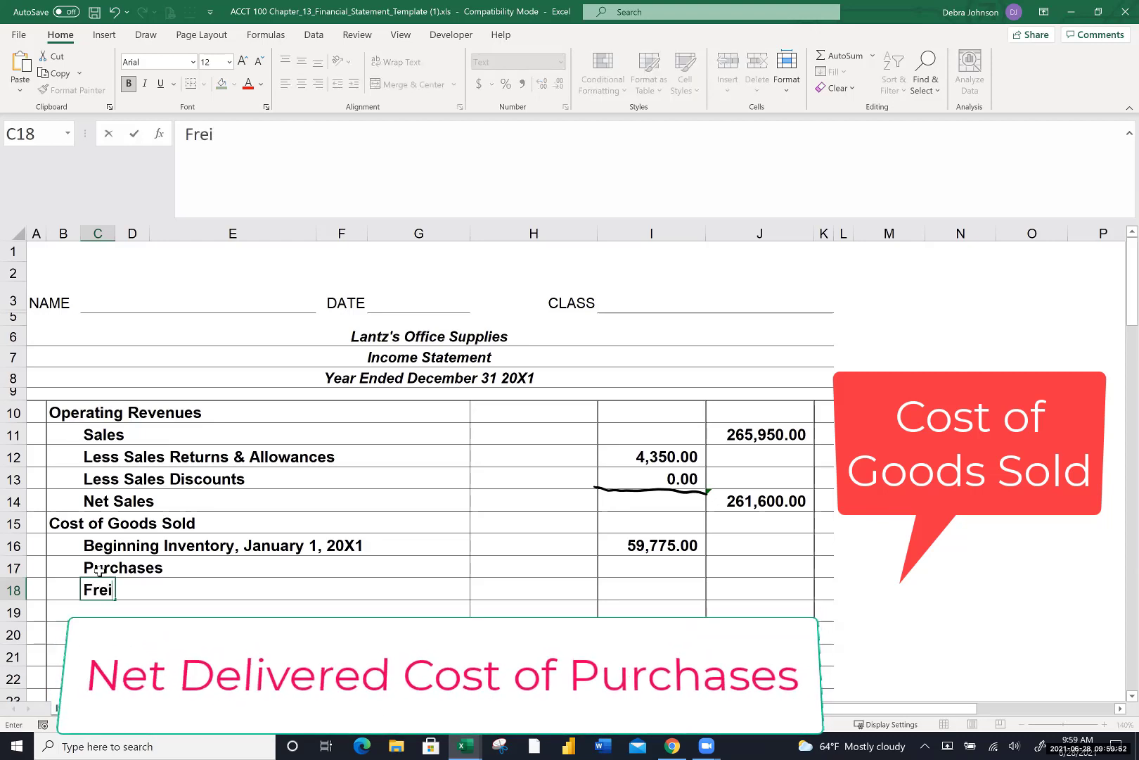
left_click(566, 565)
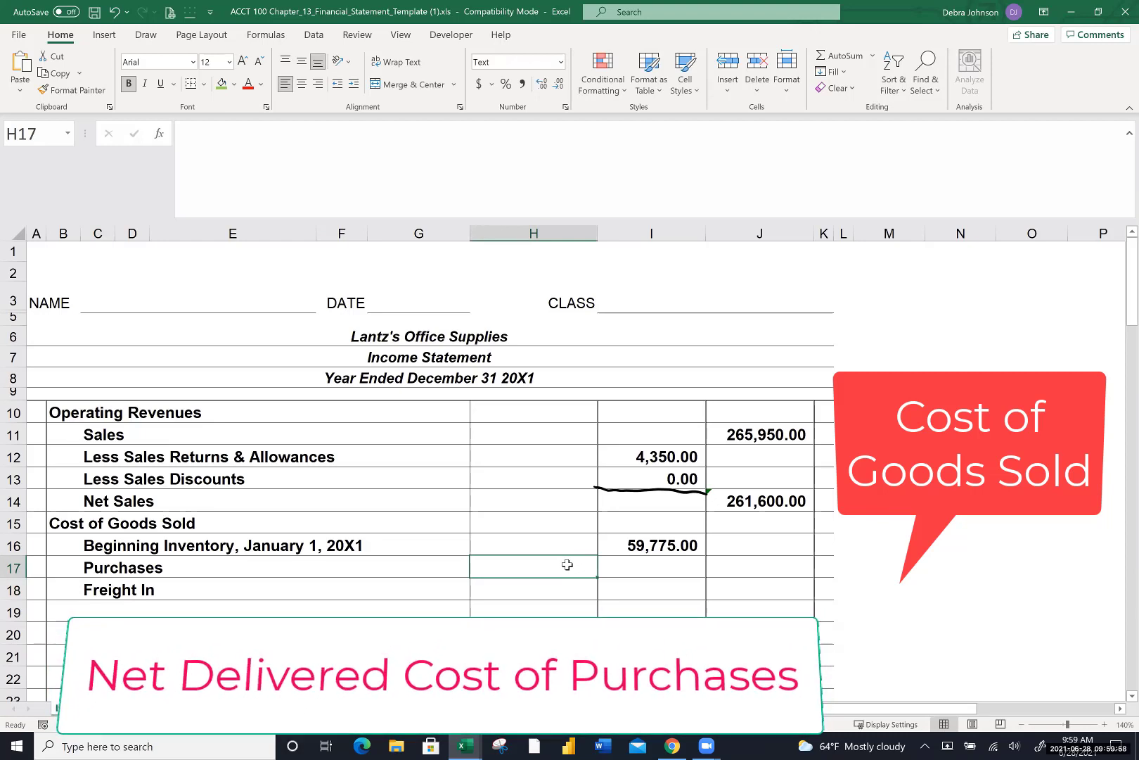
Enter Purchases 108,600 in H17 and Freight In 1,975 in H18
type("108600")
key("Return")
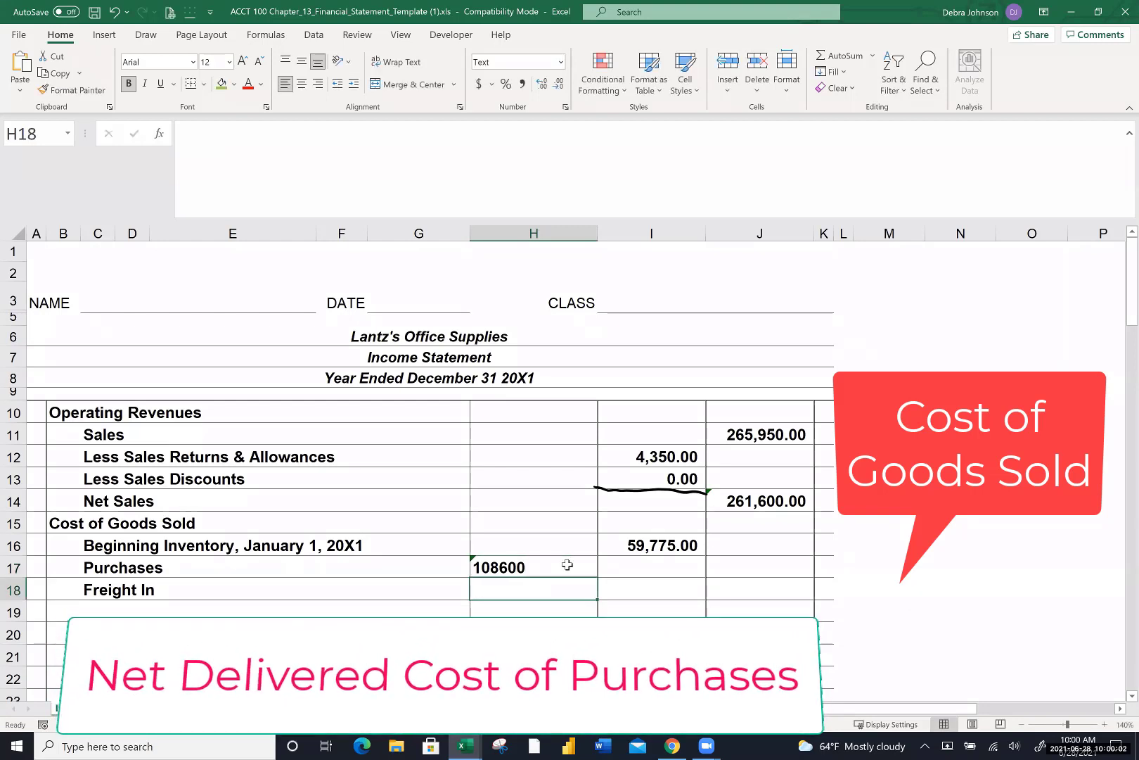
left_click(567, 565)
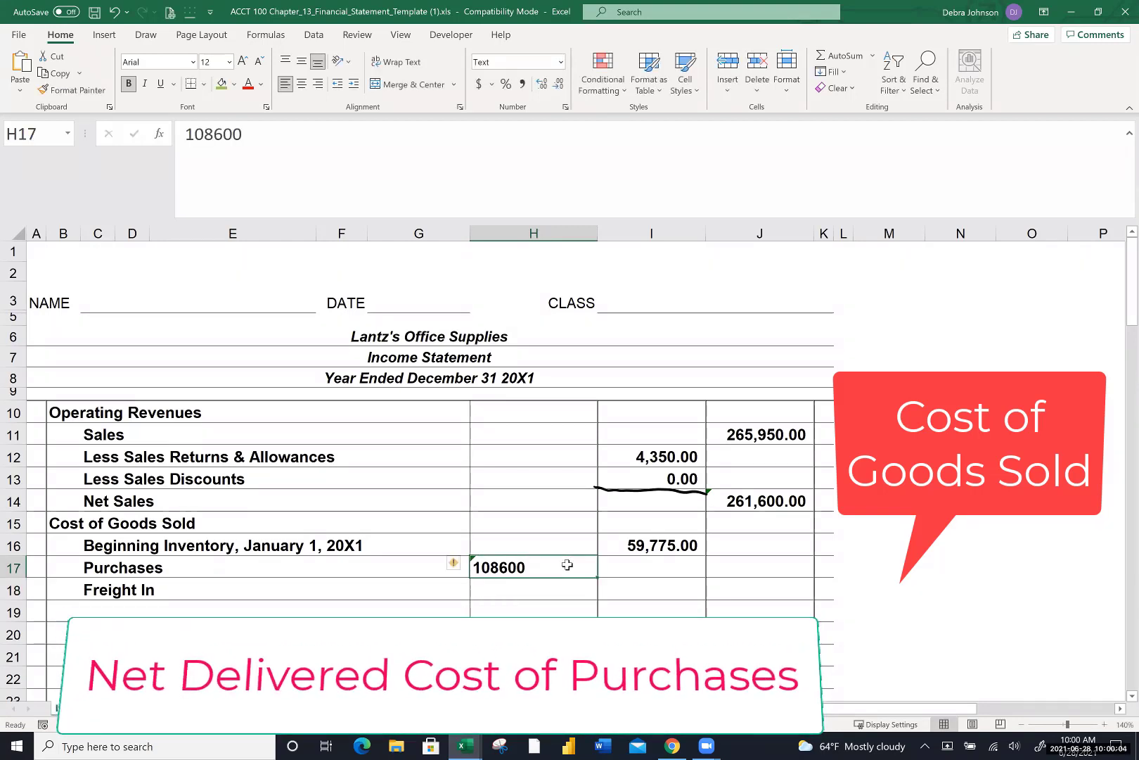
type("1086")
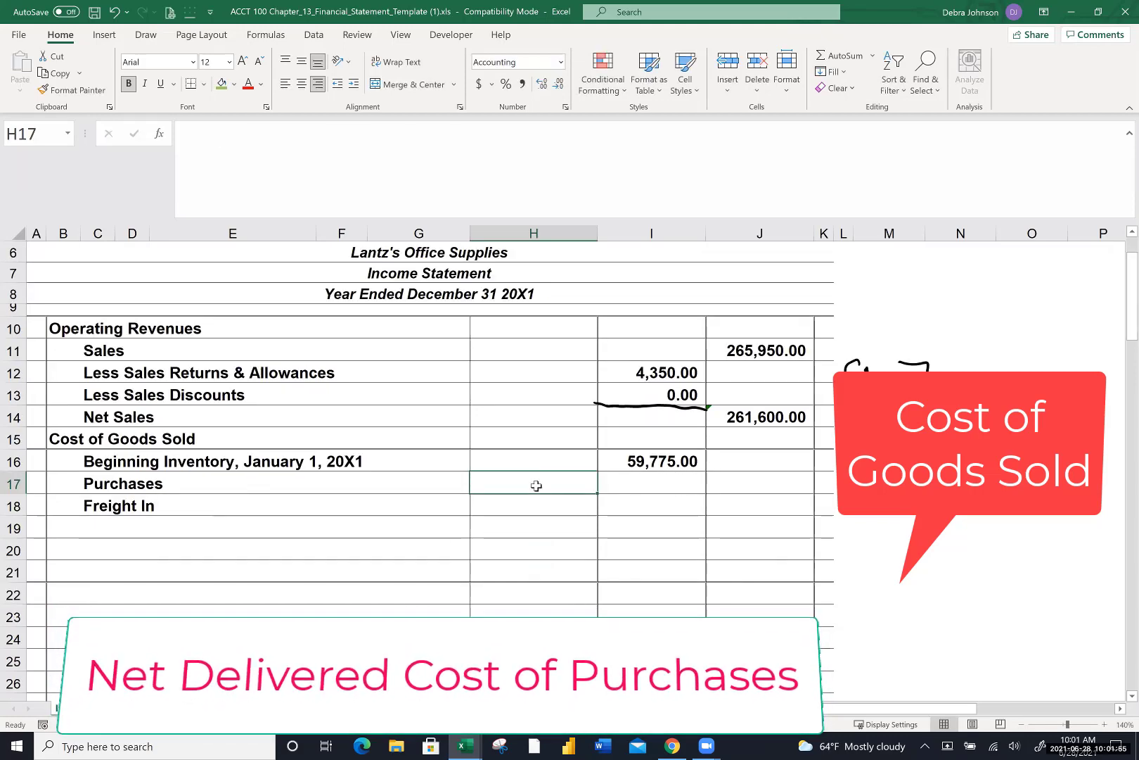
type("108600")
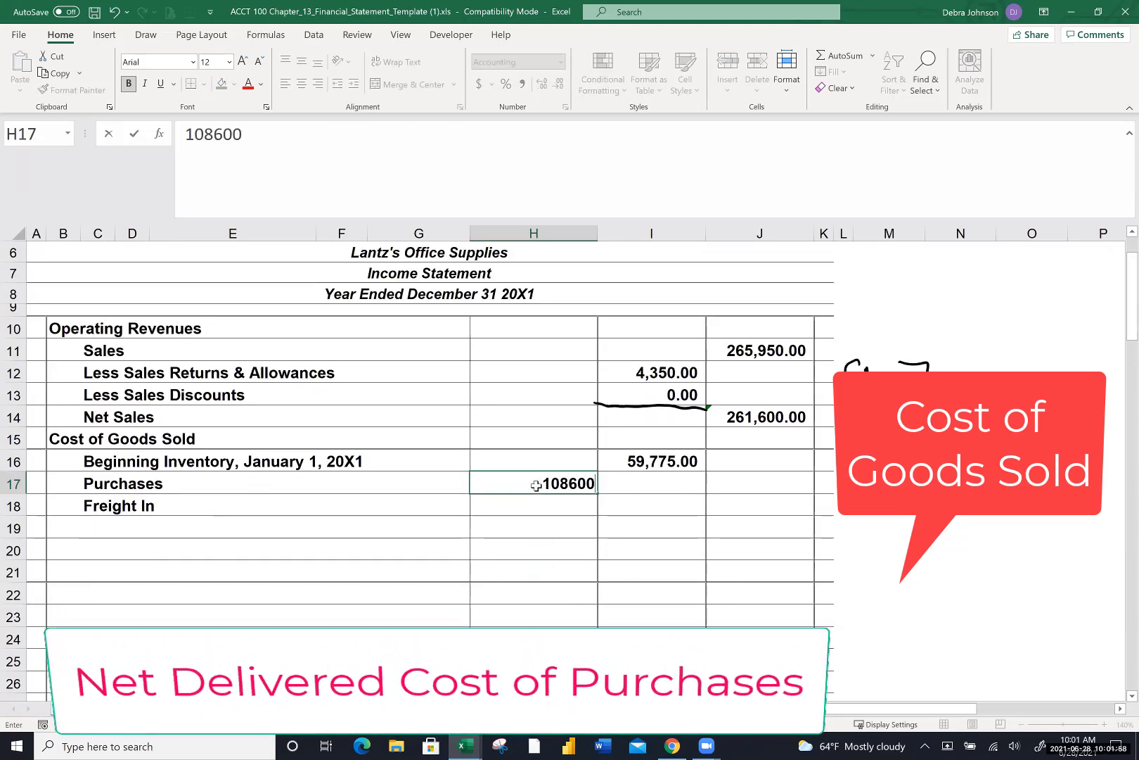
key("Return")
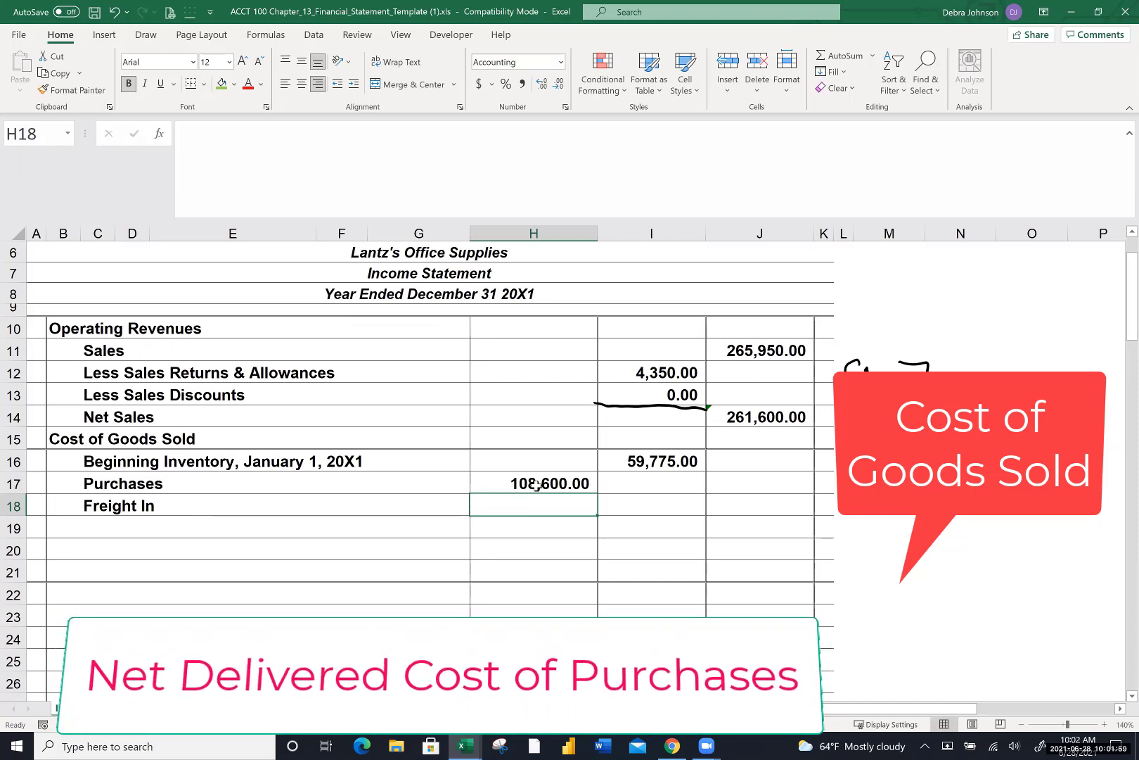
type("1975")
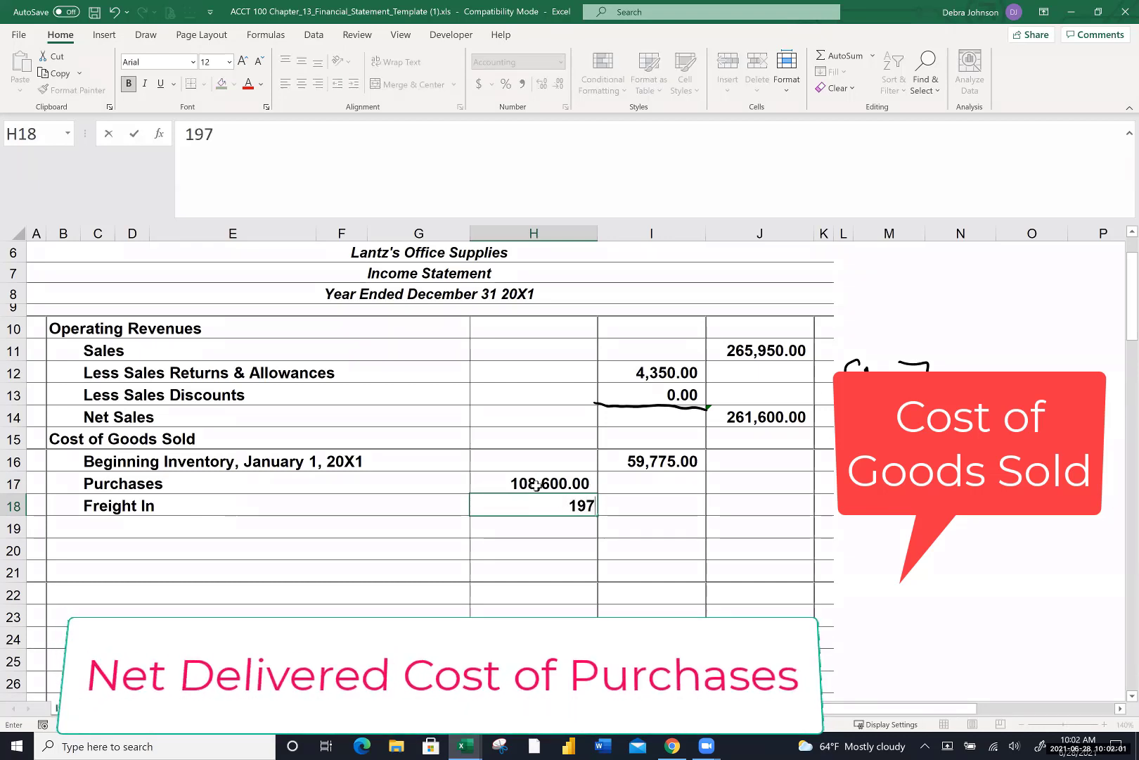
key("Return")
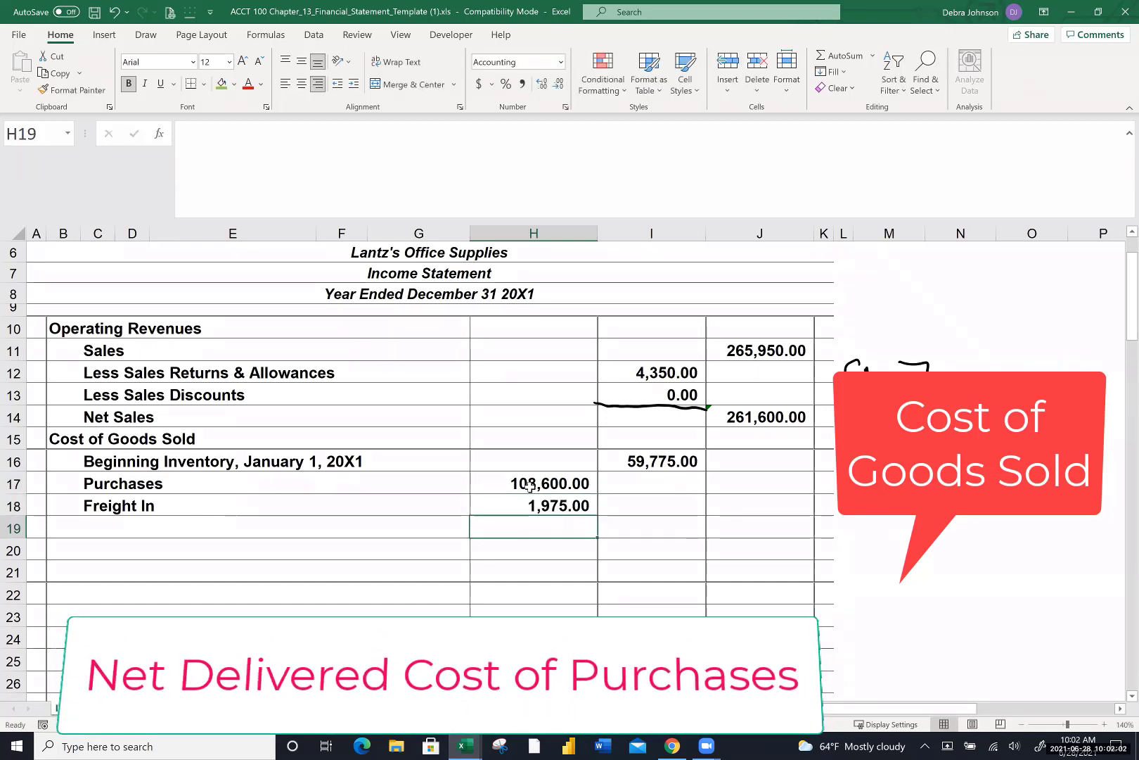
left_click(85, 529)
Add 'Delivered Cost of Purchases' with a SUM of Purchases and Freight In in H19
type("Delivere")
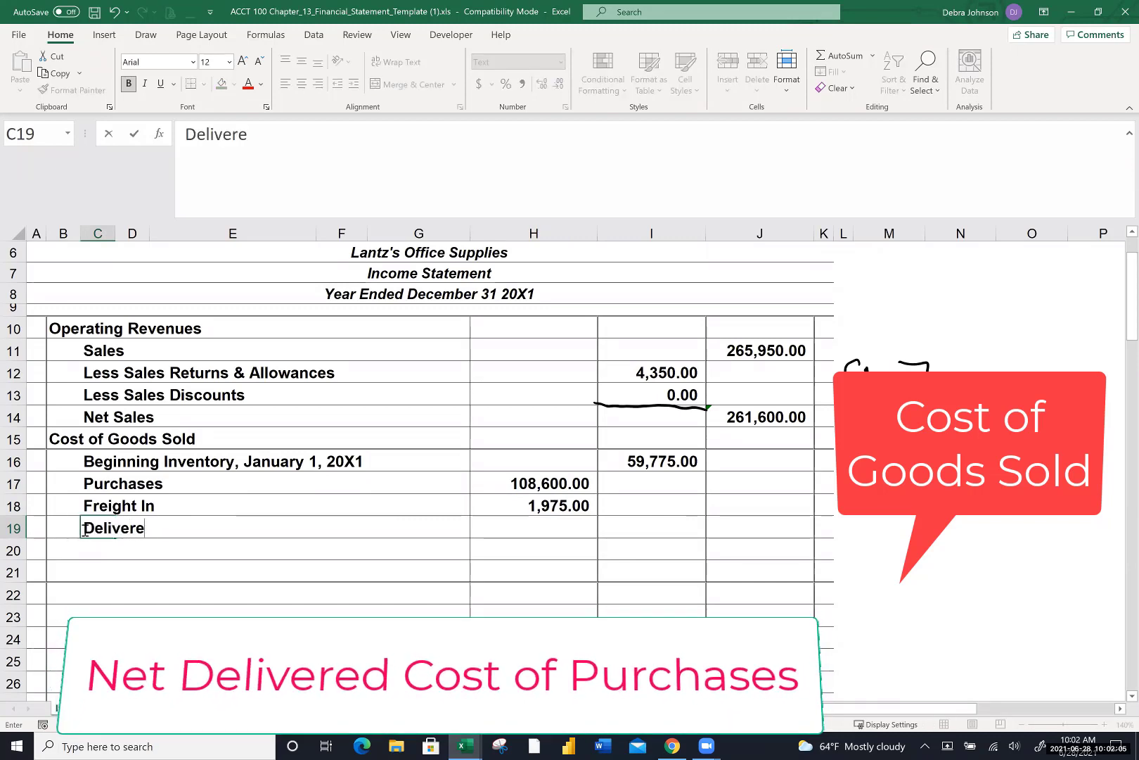
type("d Cost of Pu")
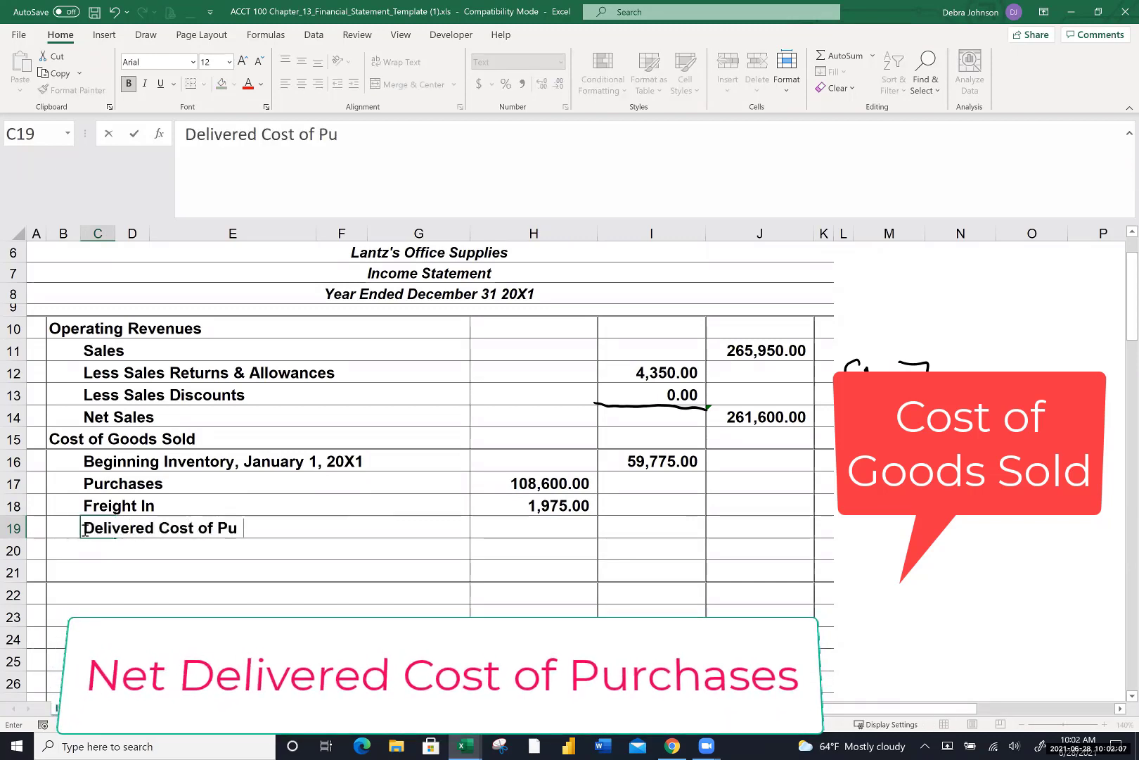
type("rchases")
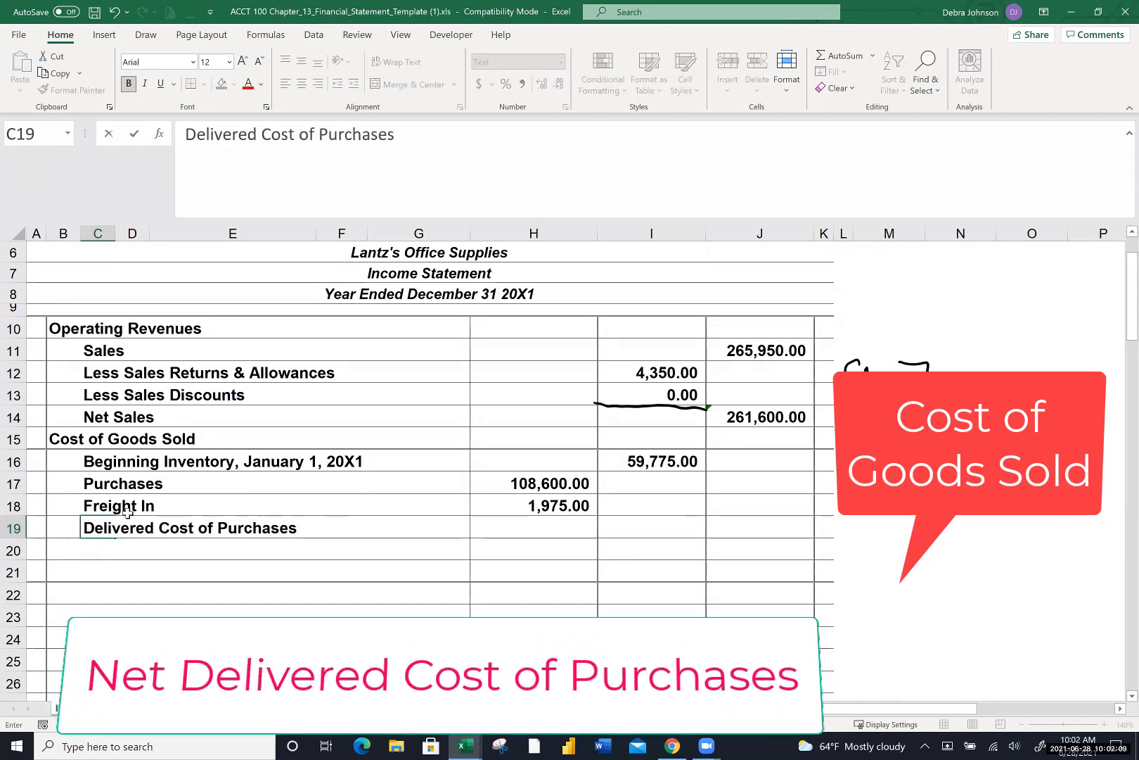
left_click(574, 530)
type("=sum(")
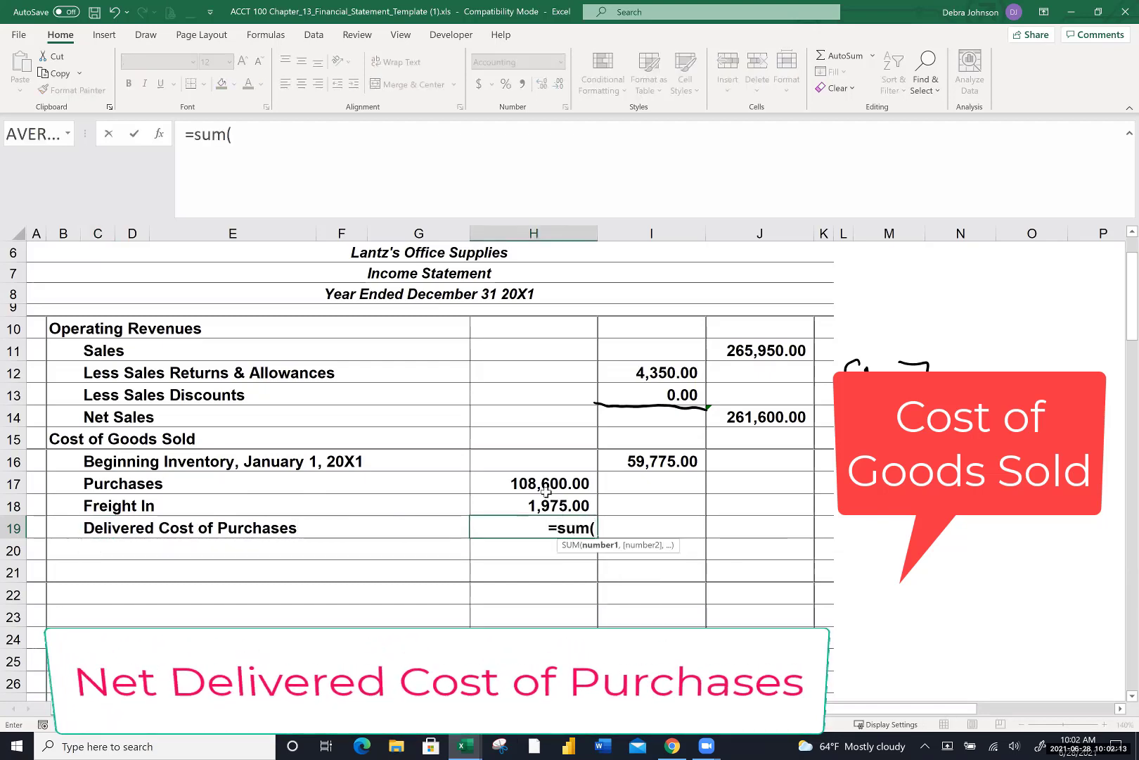
left_click_drag(547, 485, 547, 498)
key("Return")
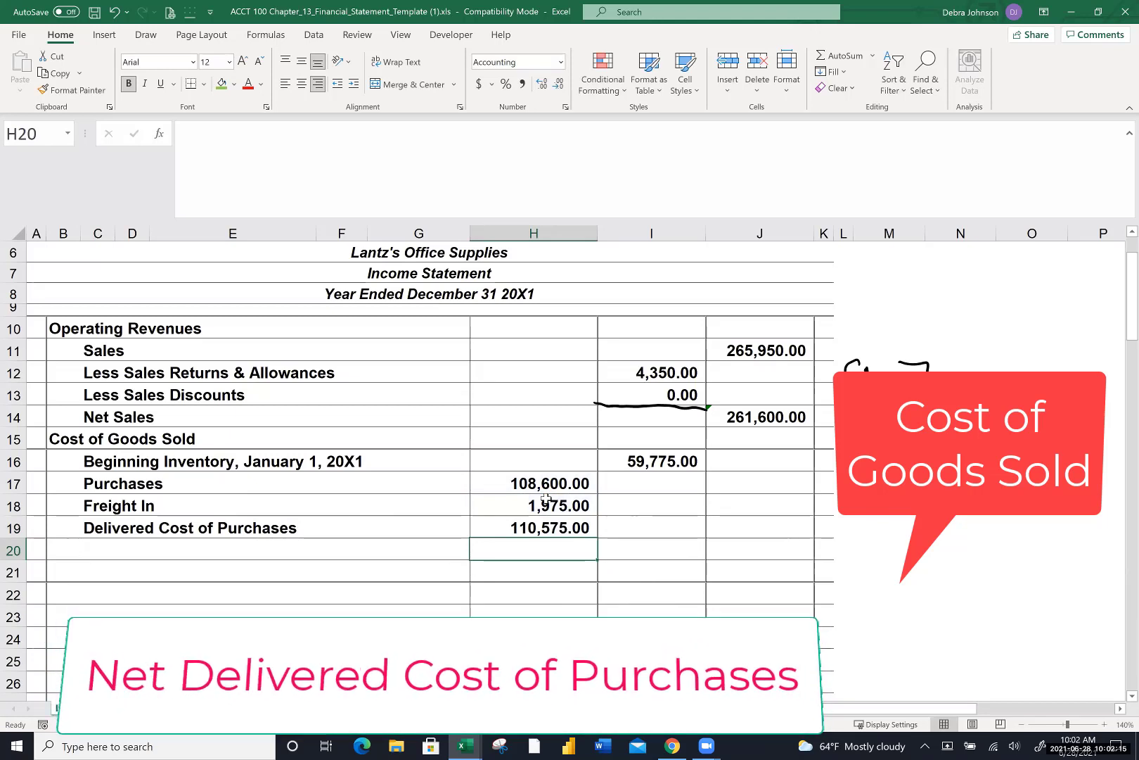
left_click_drag(465, 513, 594, 513)
Add 'Less Purchases Returns & Allowances' in C20 and 'Less Purchases Discounts' in C21
left_click(97, 543)
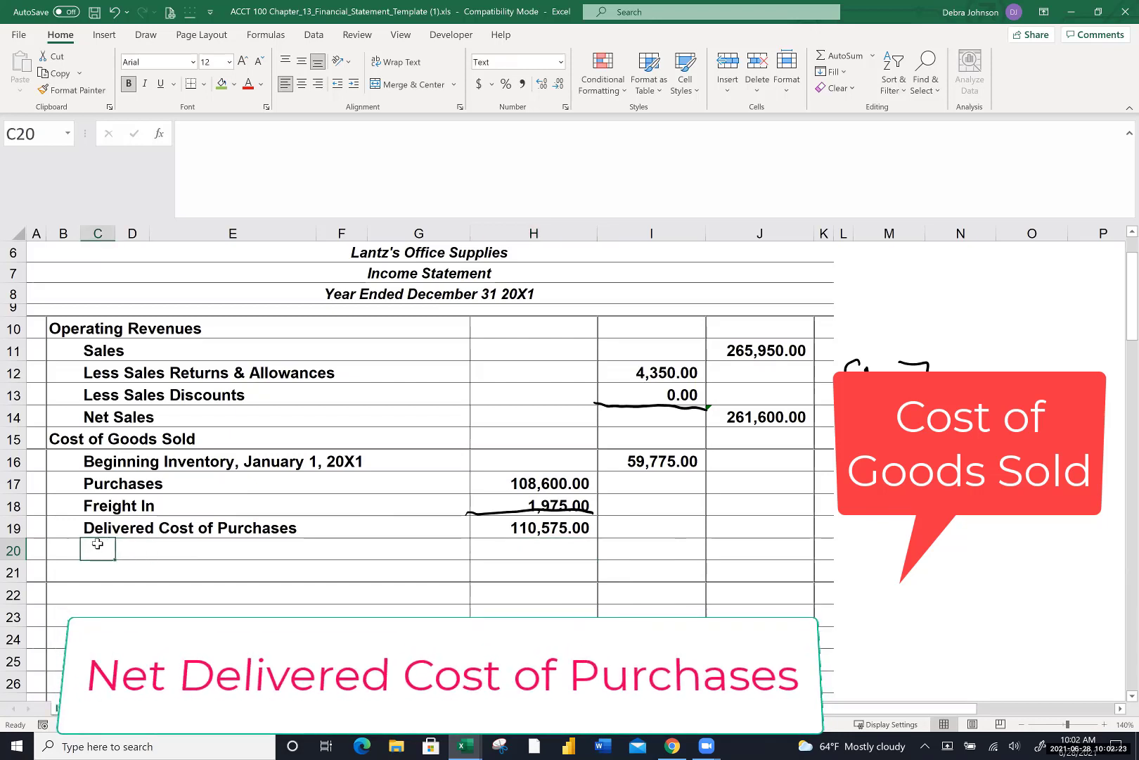
type("Less")
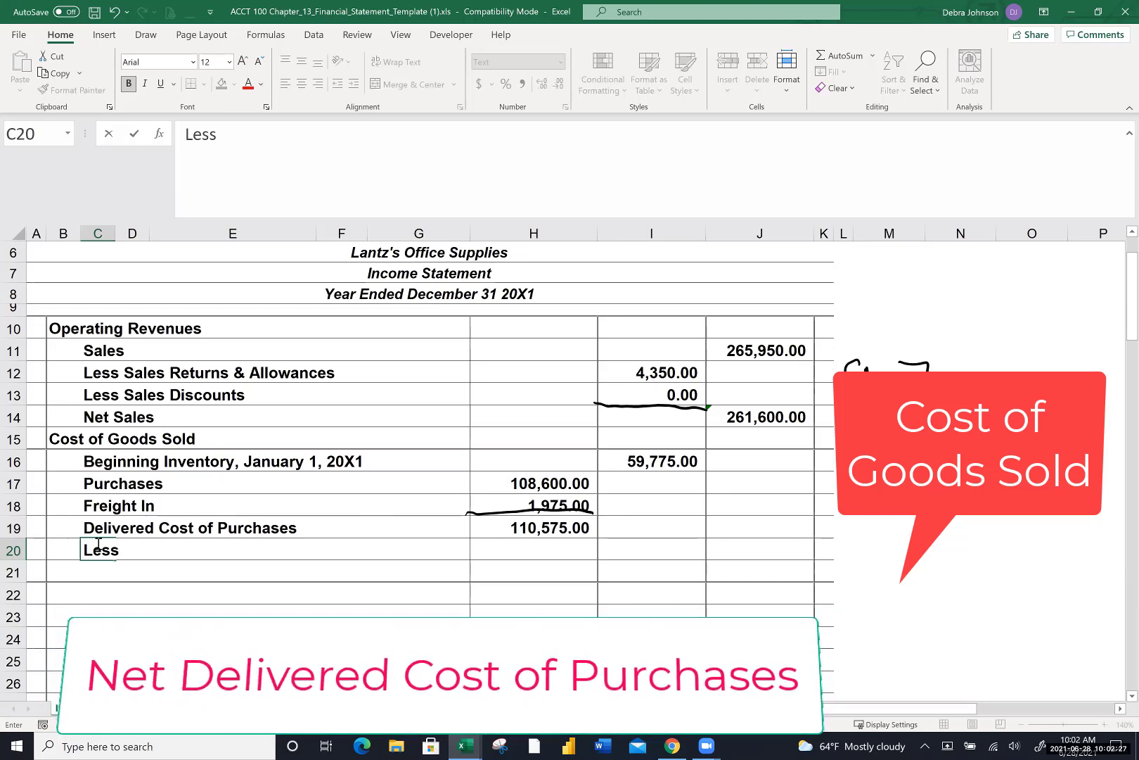
type(" Purcha")
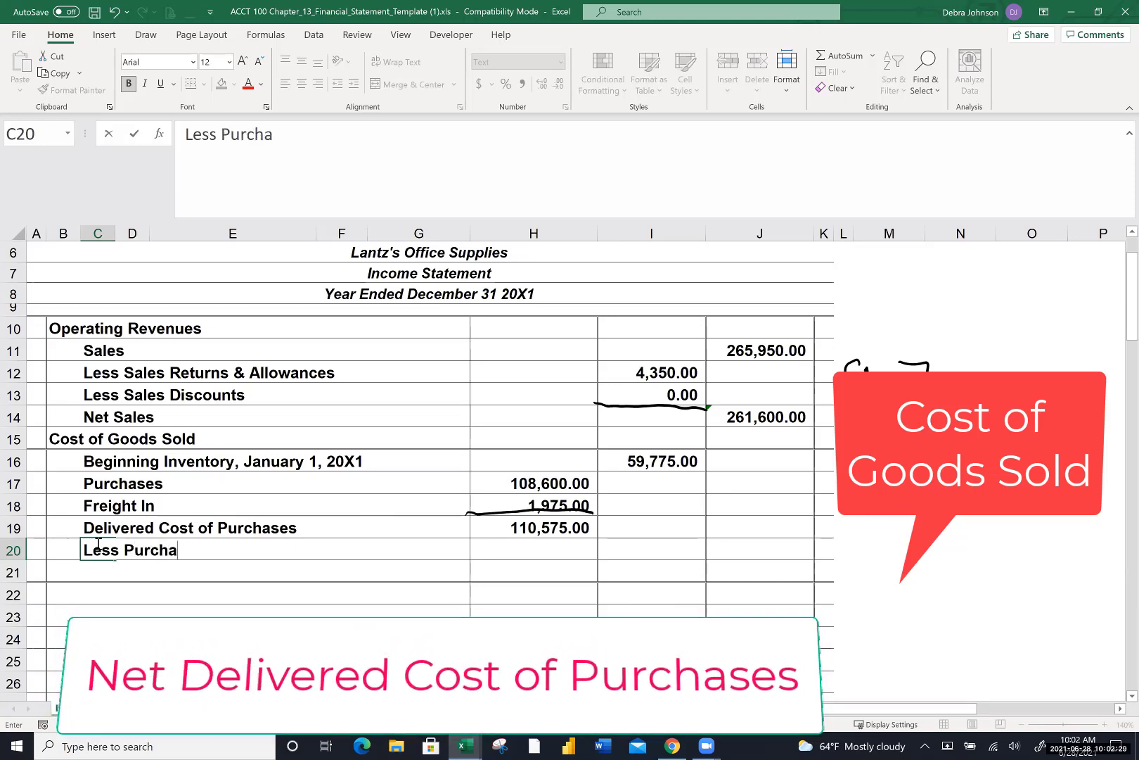
type("ses")
type("Retur")
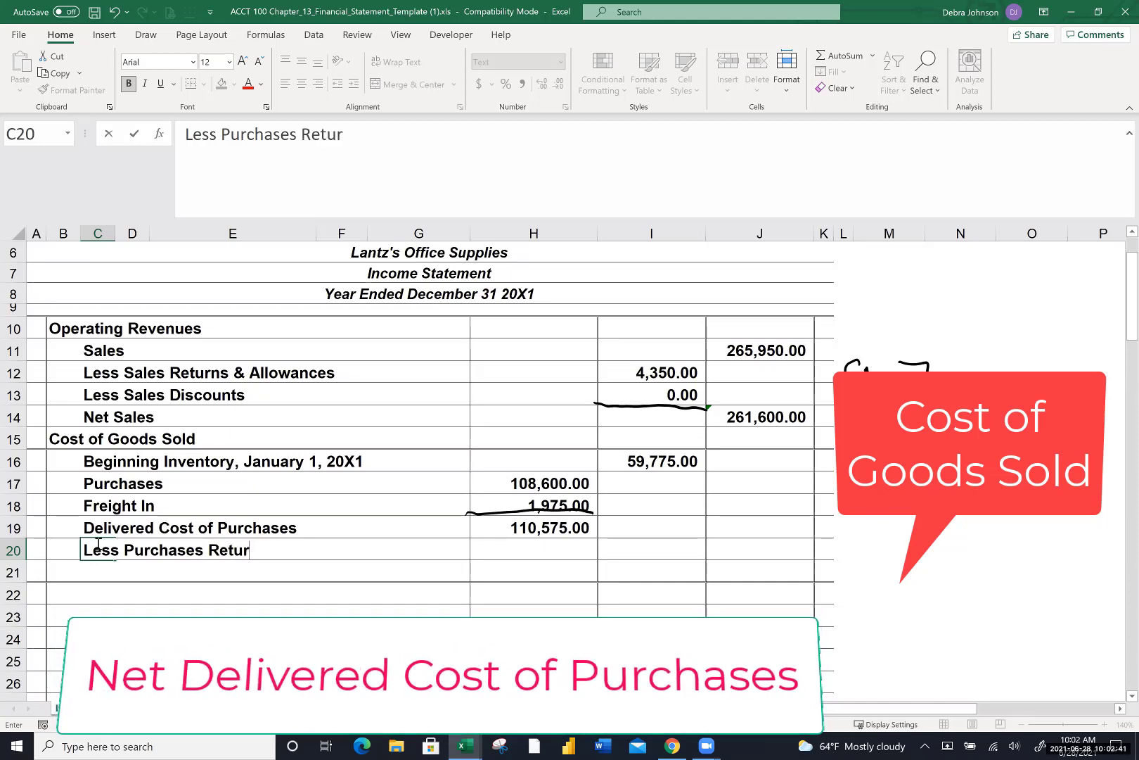
type("ns & Allowa")
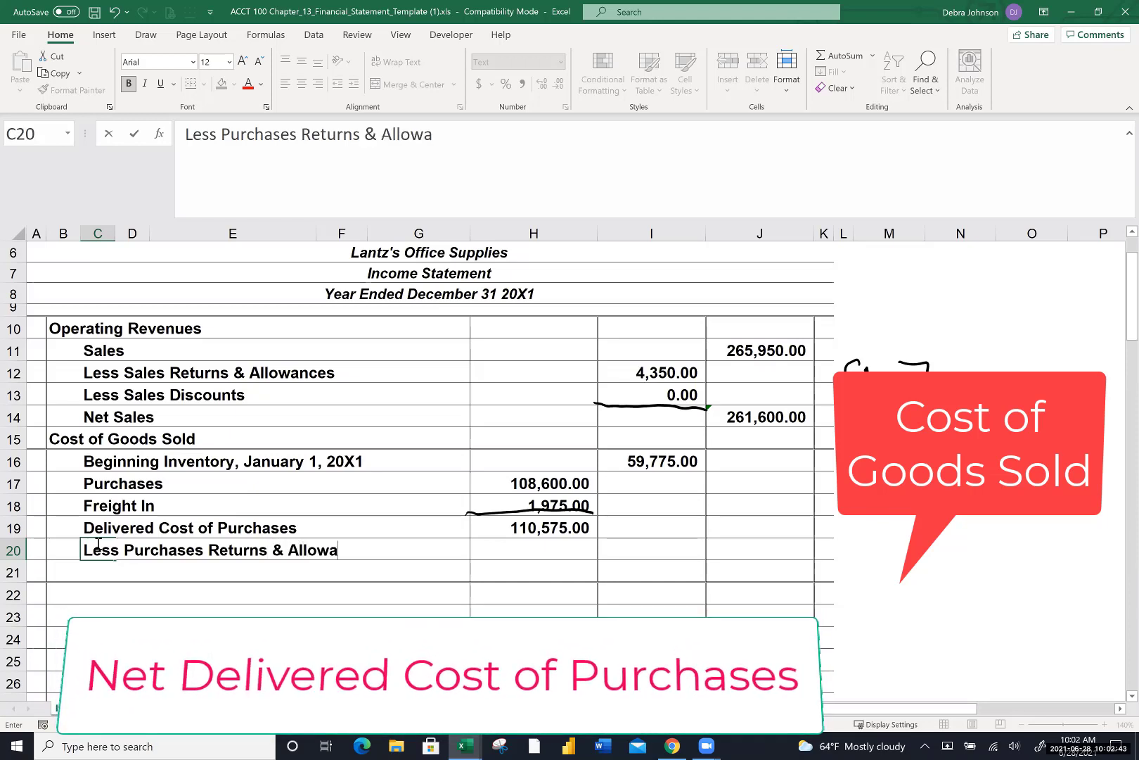
type("nces")
key("Return")
type("Less ")
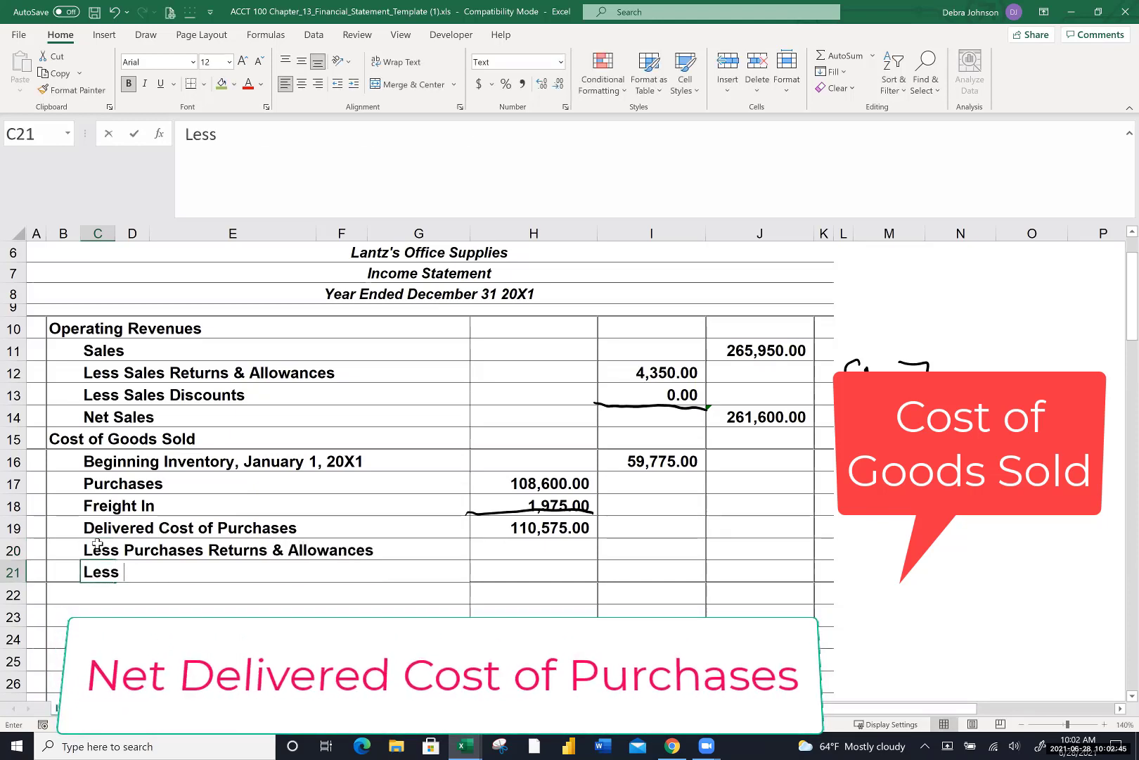
type("Purchases Discou")
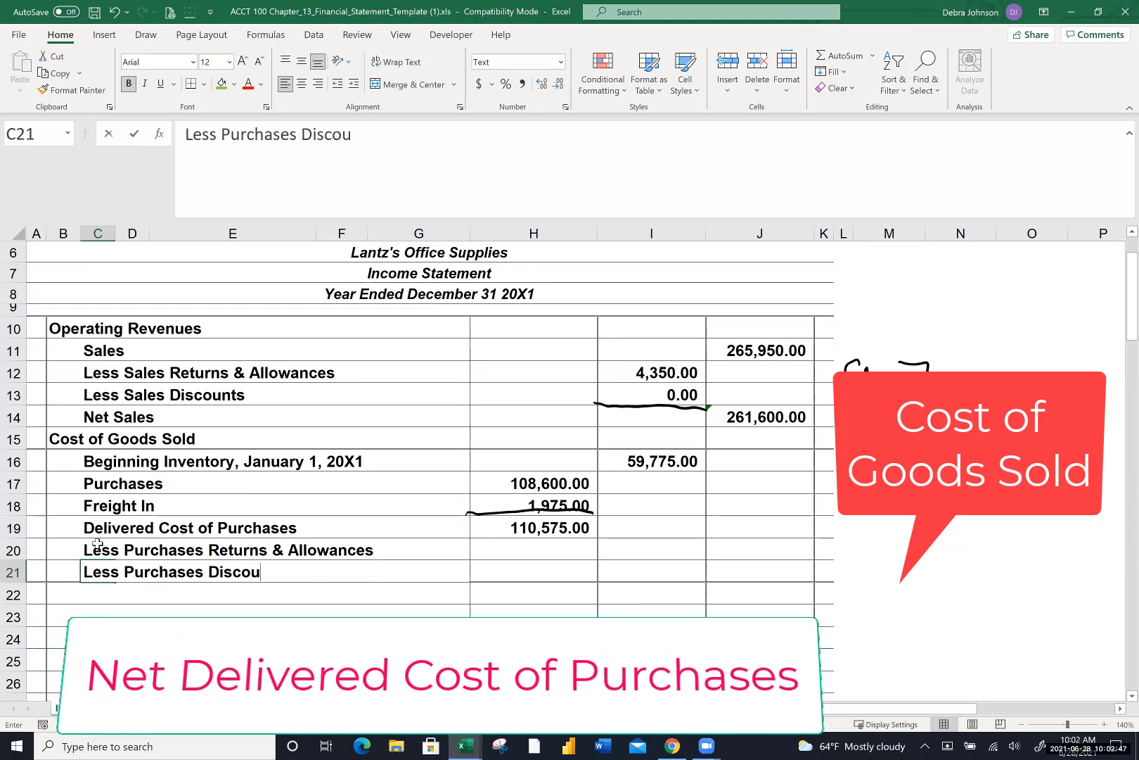
type("nts")
key("Return")
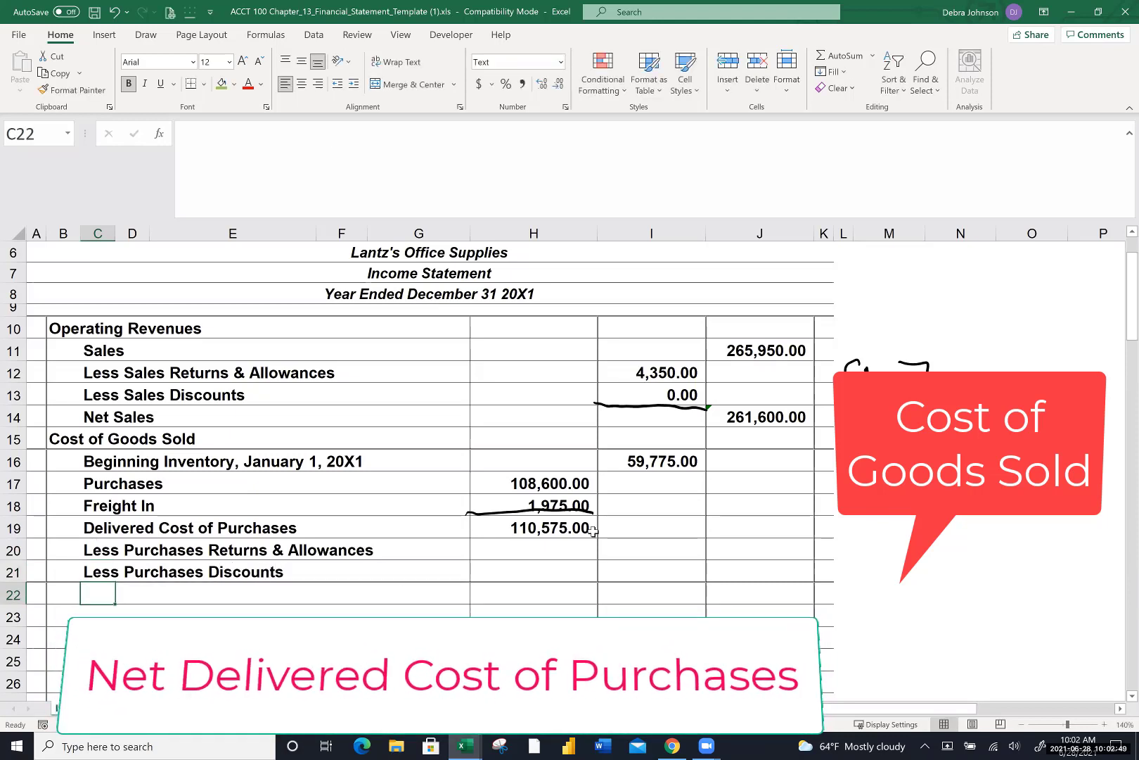
Enter 3,600 in H20 and 1,800 in H21, with a bottom border under H21
left_click(532, 549)
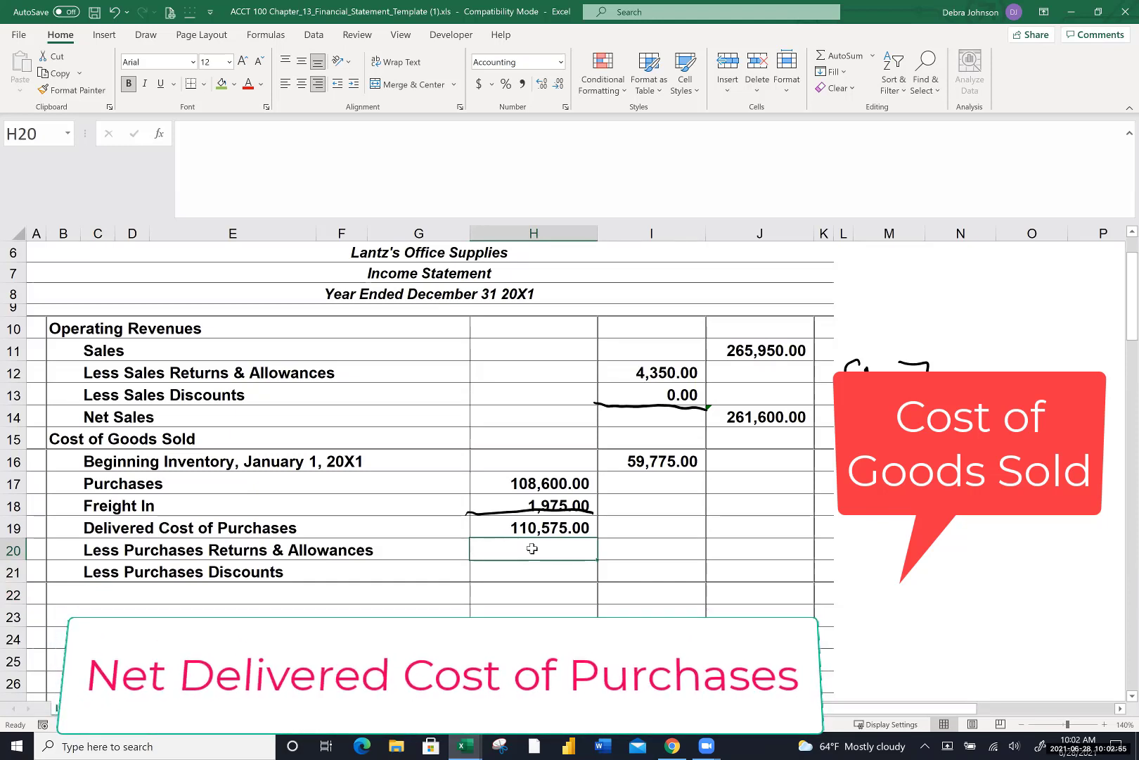
type("3600")
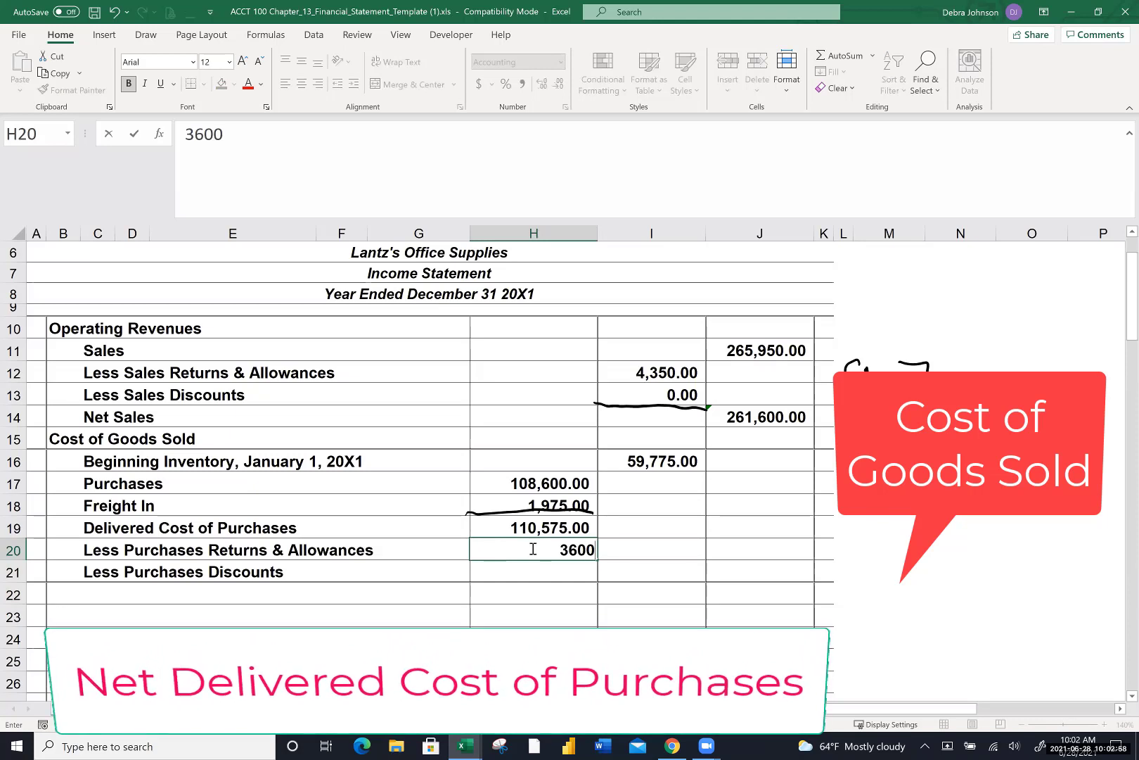
key("Return")
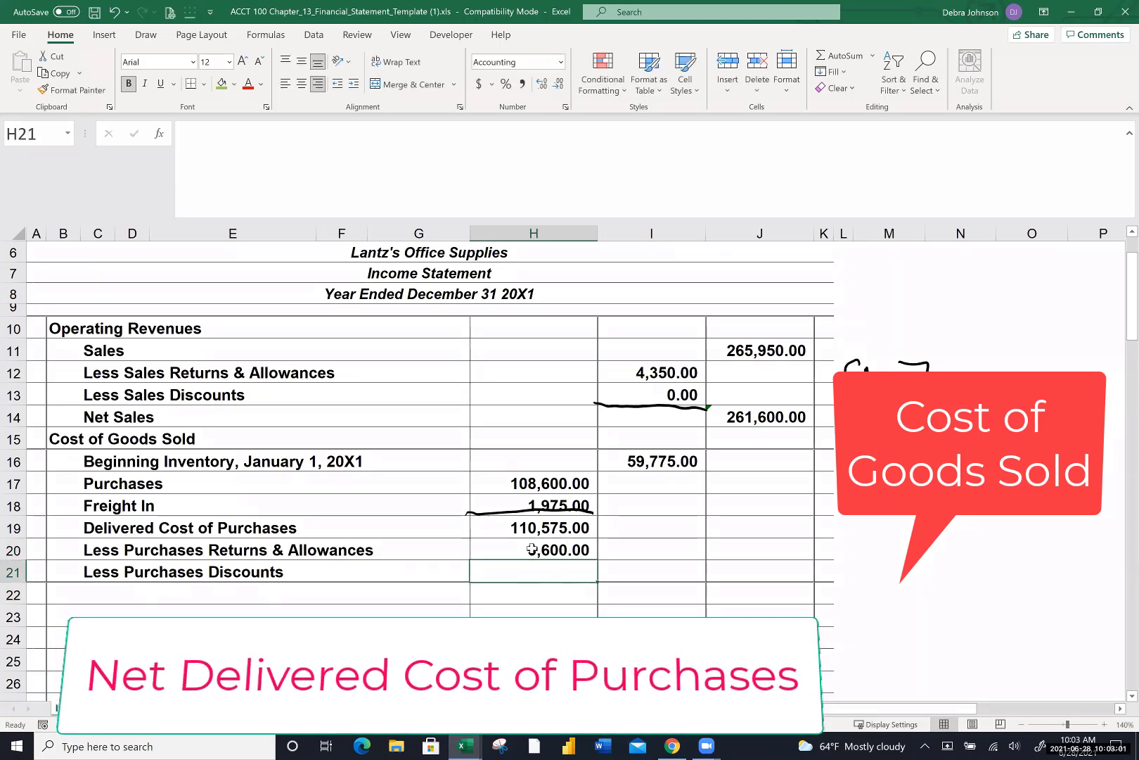
type("1800")
key("Return")
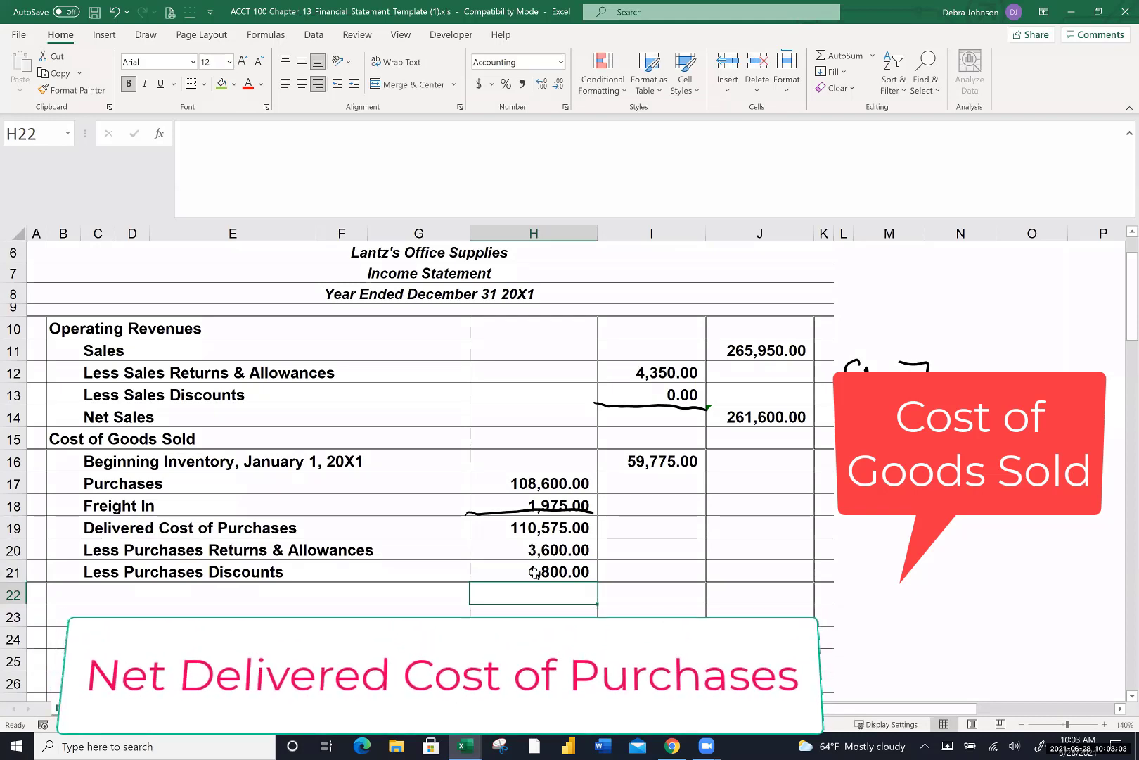
left_click(534, 574)
left_click(204, 84)
left_click(232, 125)
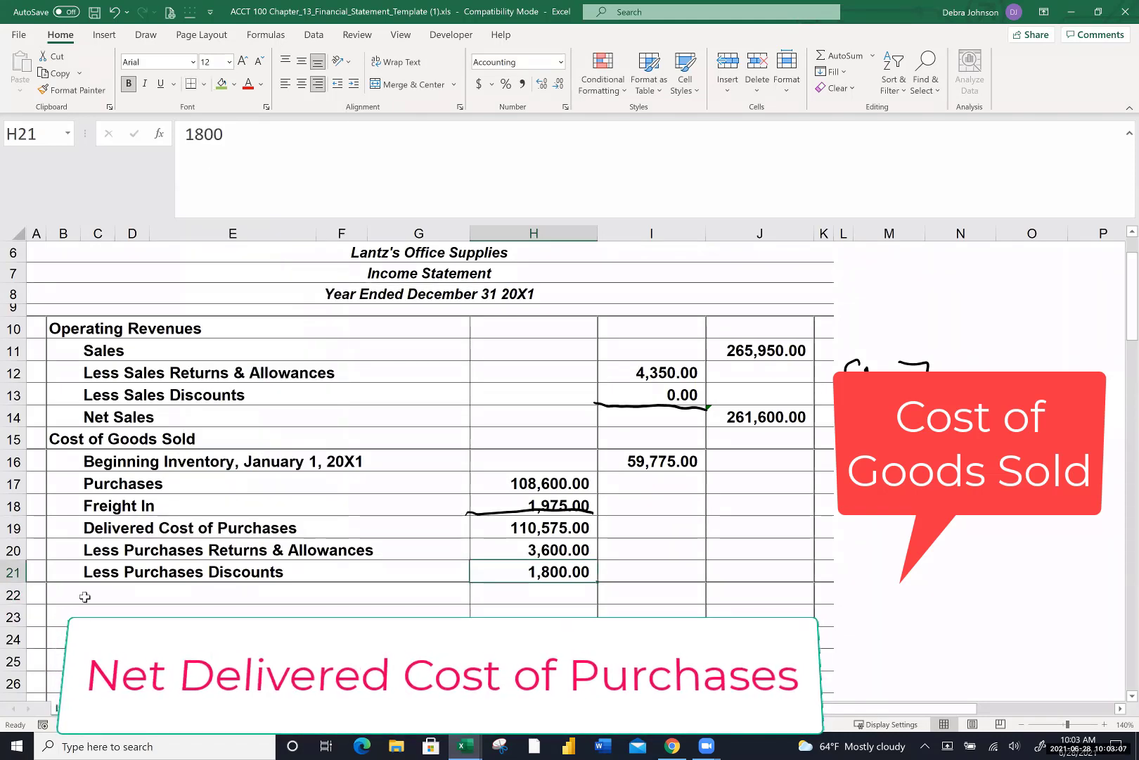
left_click(97, 598)
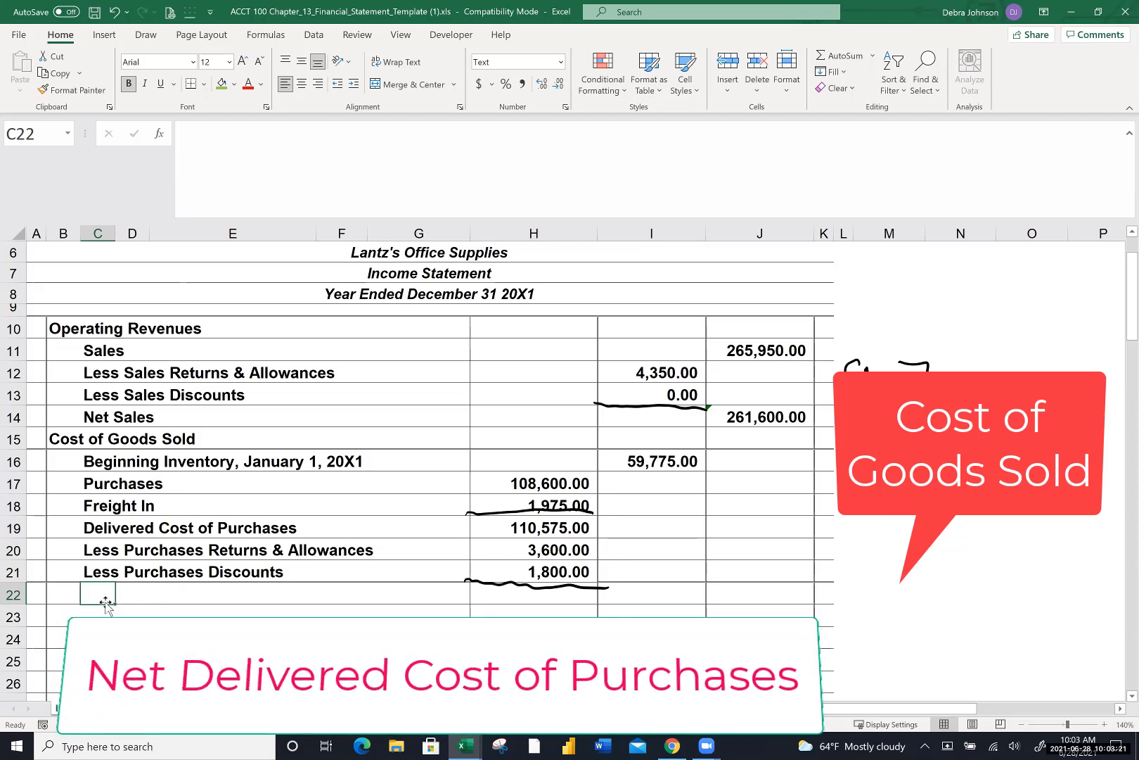
Label row 22 'Net Delivered Cost of Purchases' in C22
type("Net Delive")
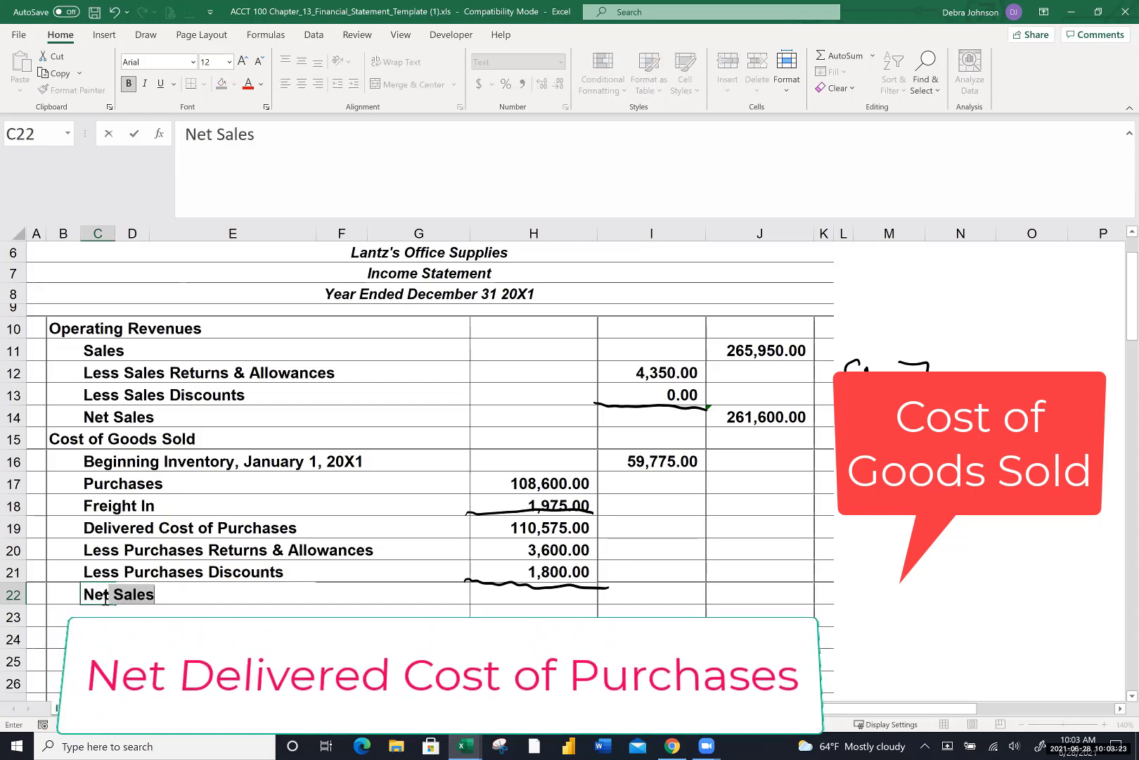
type("red Cosst o")
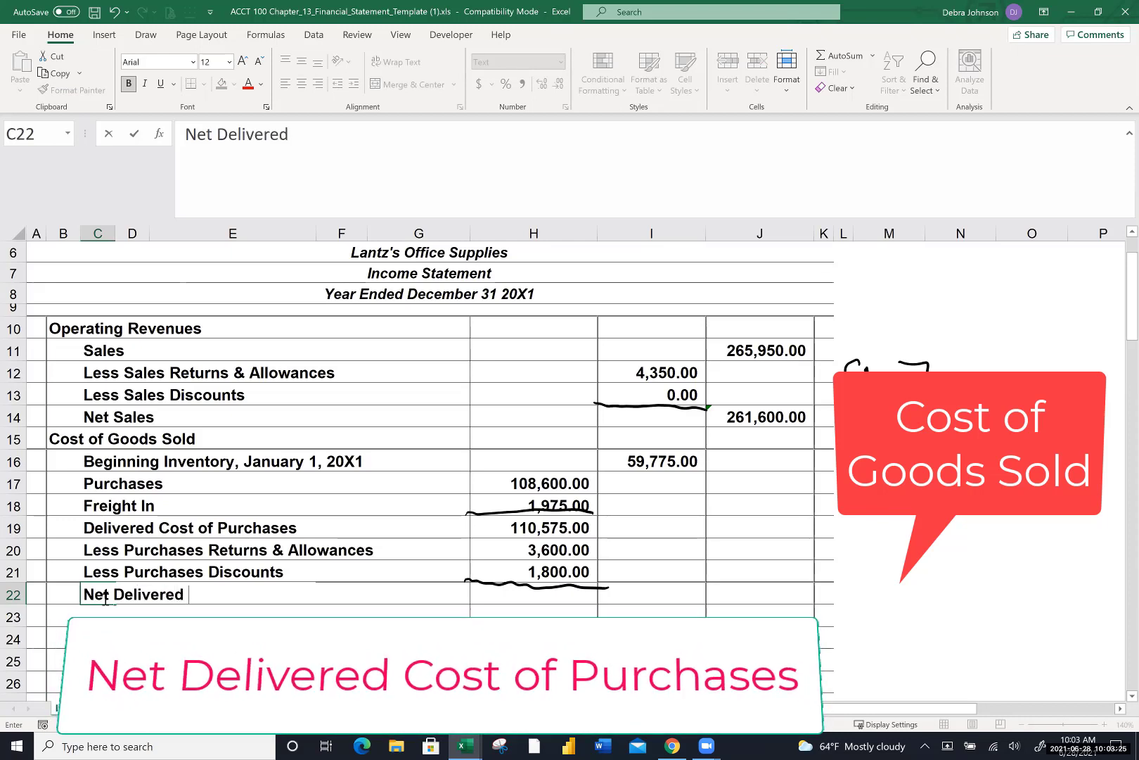
key("BackSpace")
type("t of Purchases")
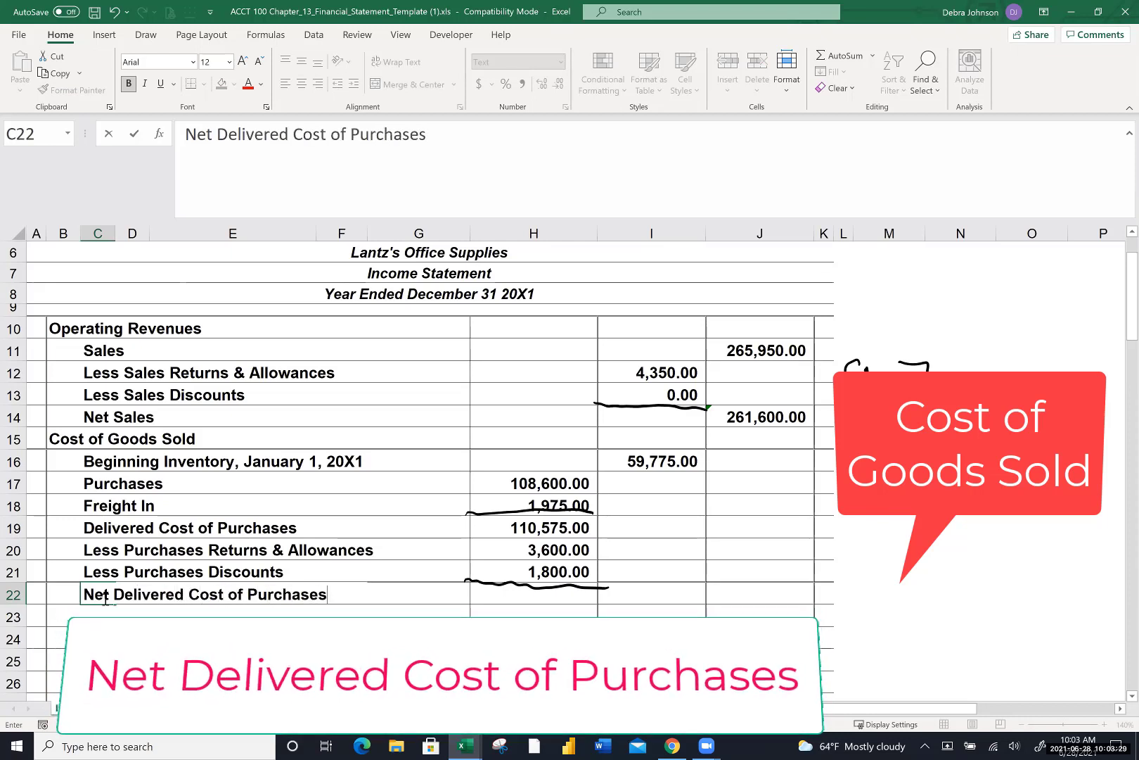
key("Return")
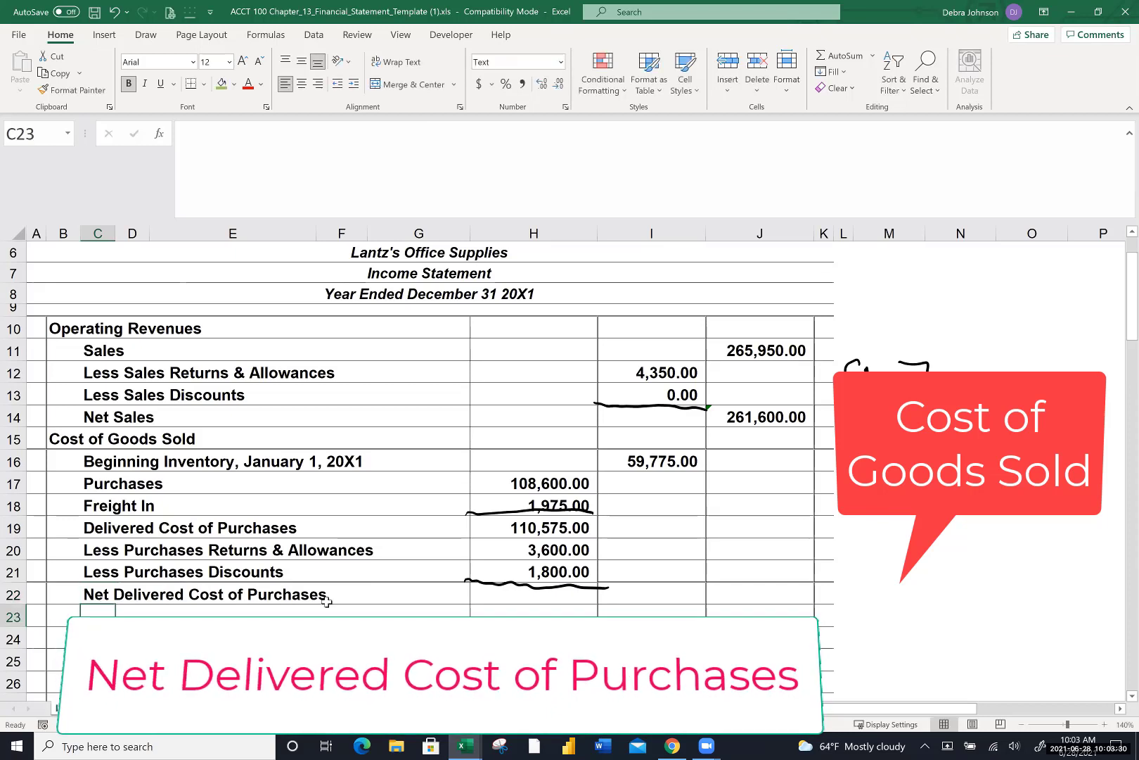
Compute =H19-H20-H21 (105,175.00) in I22 and ink a 'Ch 8' bracket beside the purchases rows
left_click(642, 593)
type("=")
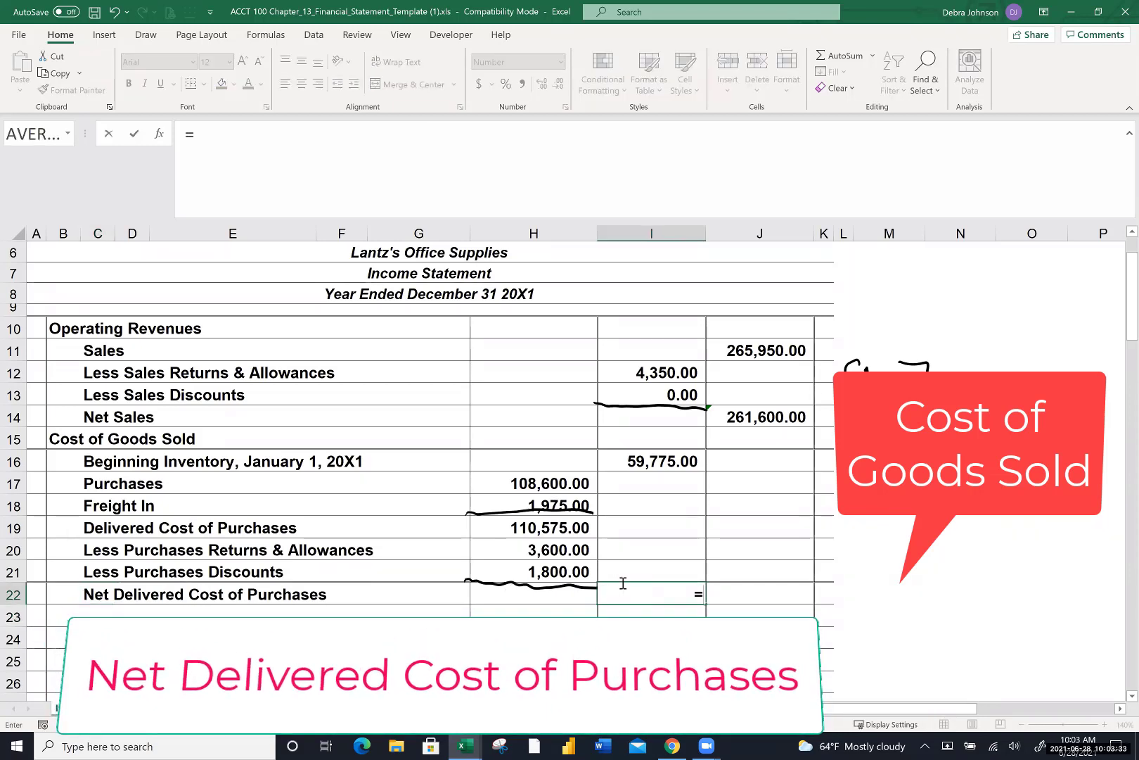
left_click(558, 524)
type("-")
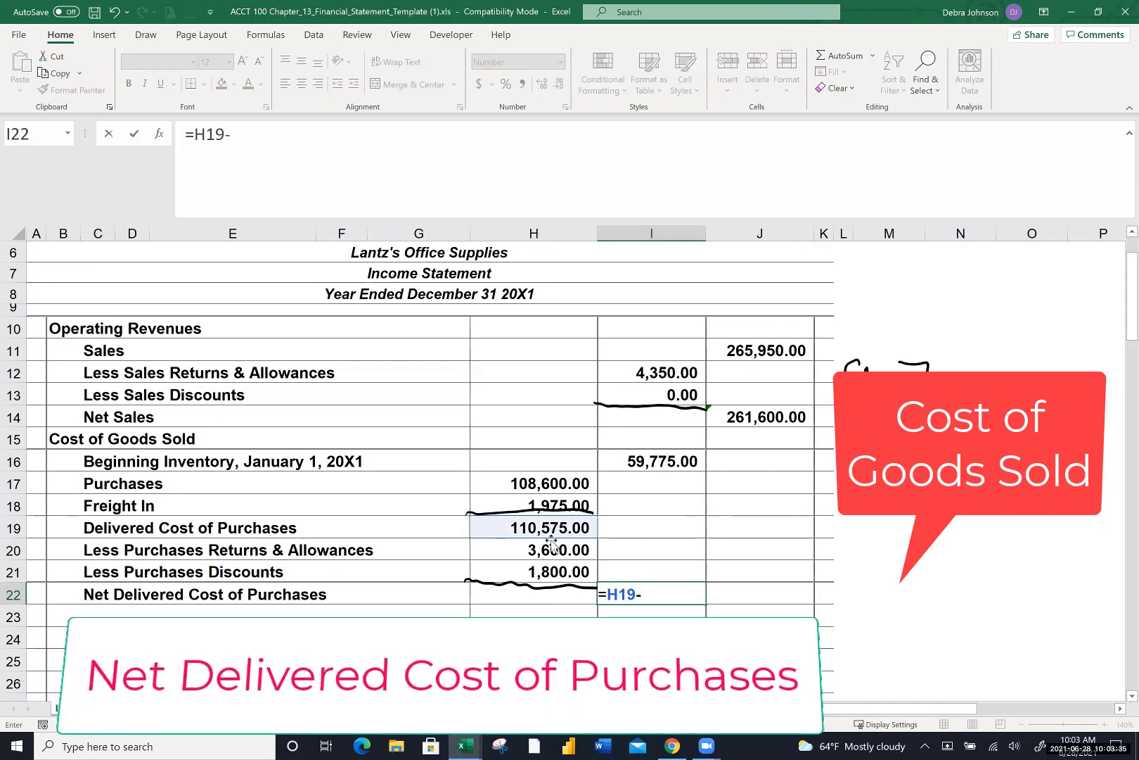
left_click(547, 552)
type("-")
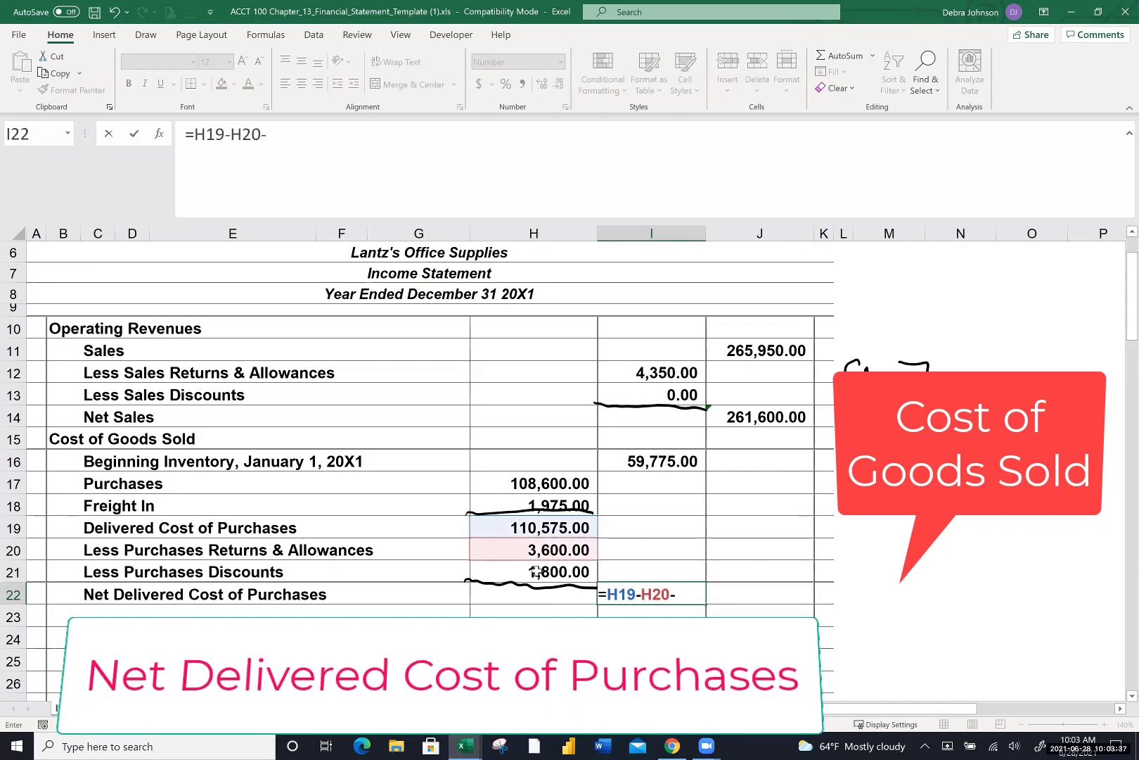
left_click(536, 569)
key("Return")
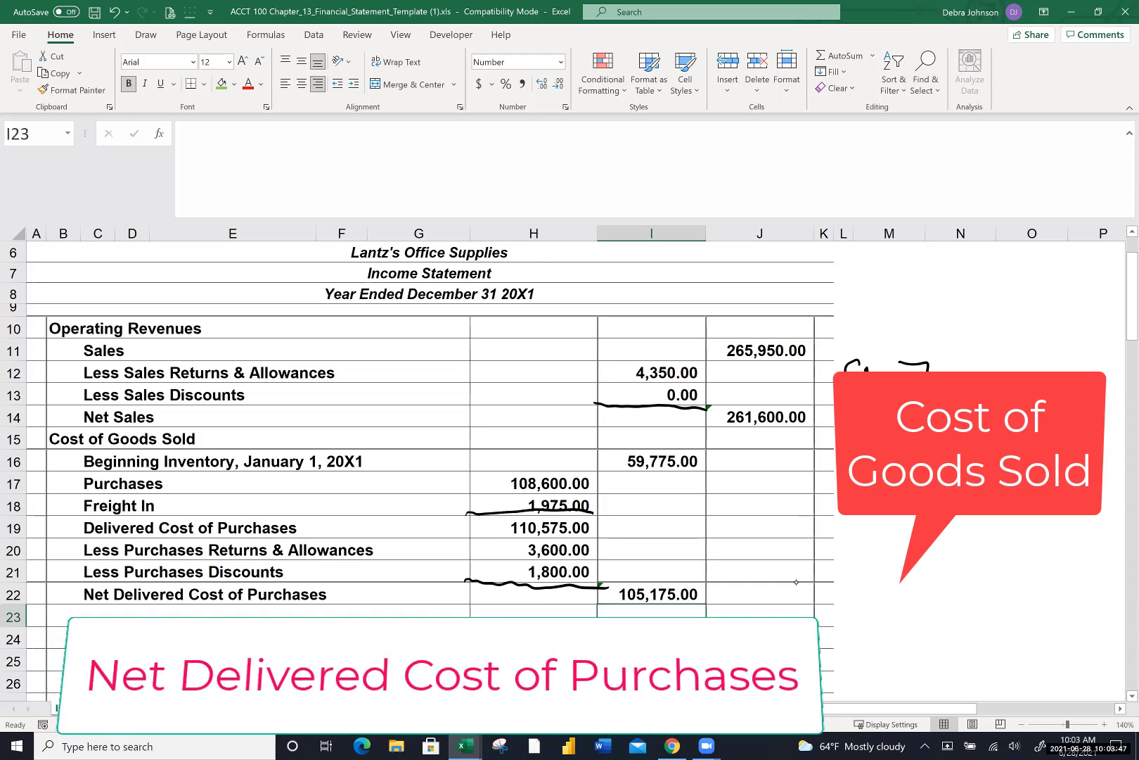
mouse_move(845, 519)
left_mouse_down()
mouse_move(837, 556)
mouse_move(820, 566)
mouse_move(864, 546)
left_mouse_up()
mouse_move(879, 520)
left_mouse_down()
mouse_move(880, 547)
mouse_move(898, 548)
left_mouse_up()
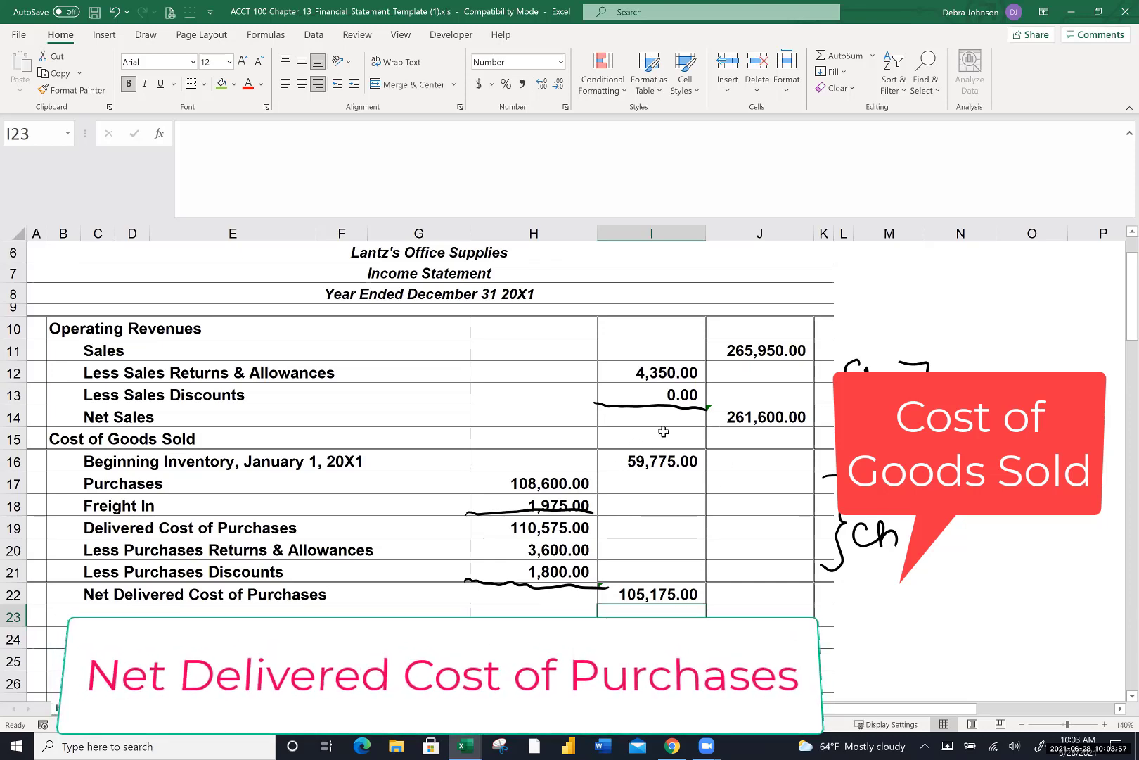
Add the label 'Merchandise Available For Sale' in C23
left_click(77, 614)
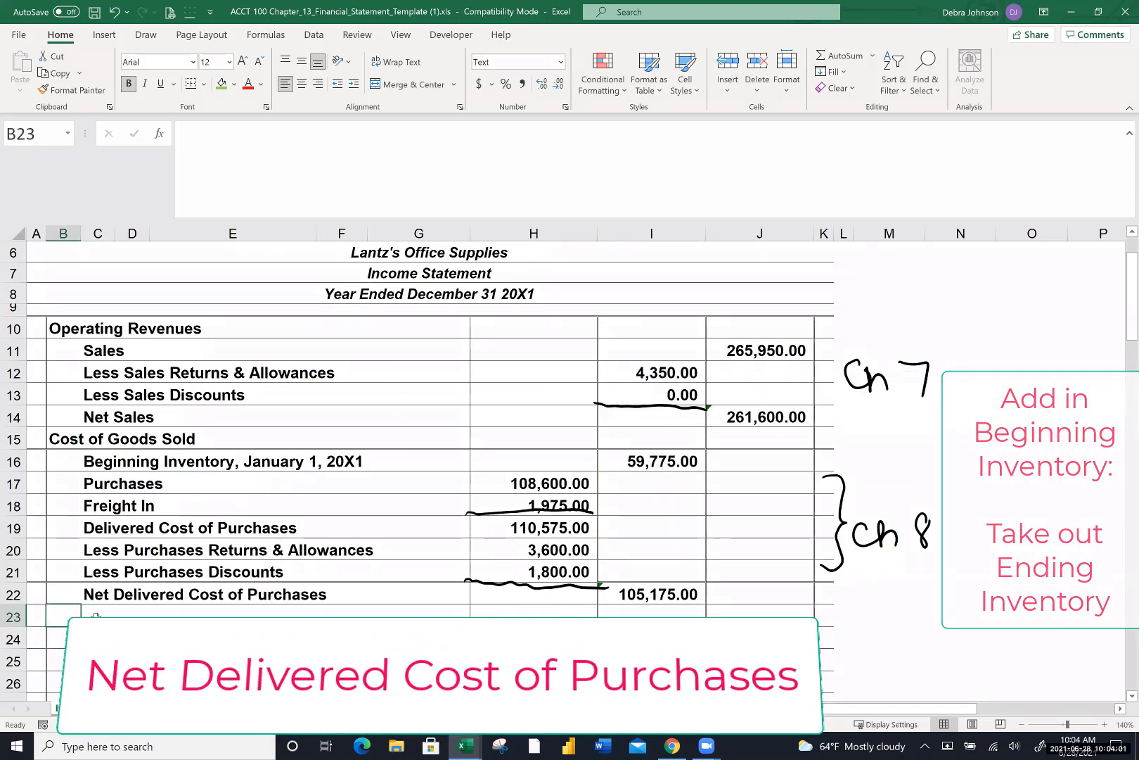
left_click(97, 615)
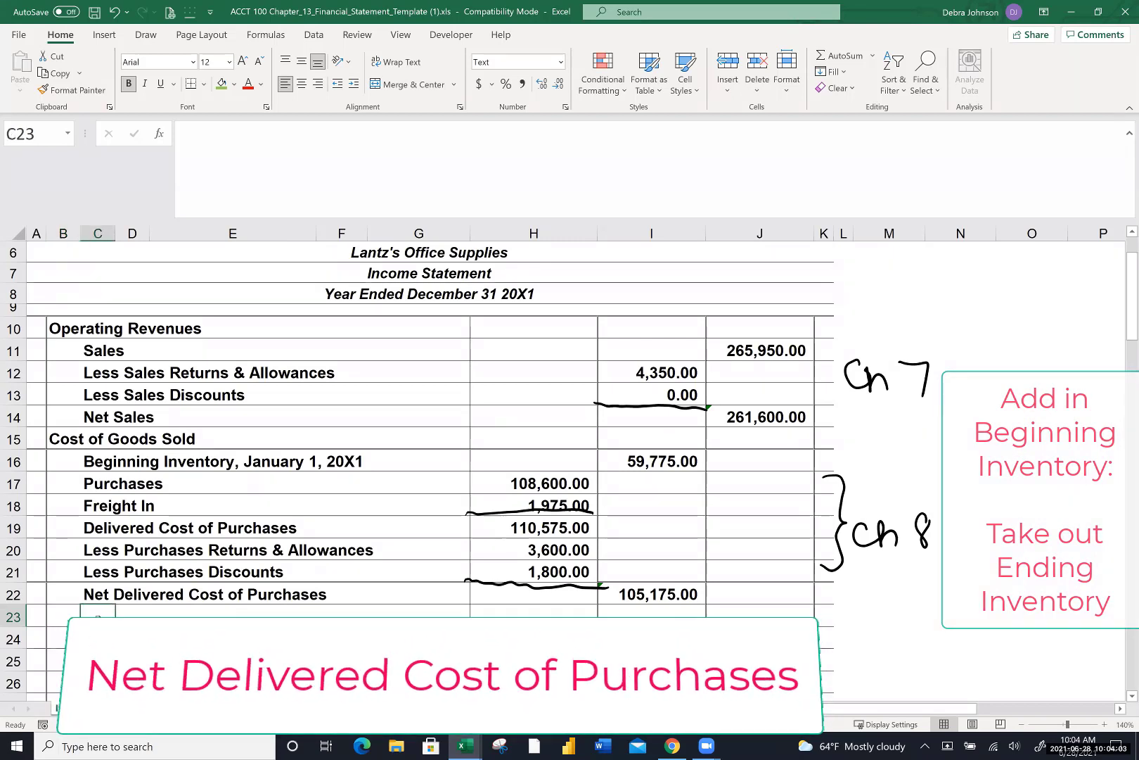
type("Merchandise Availa")
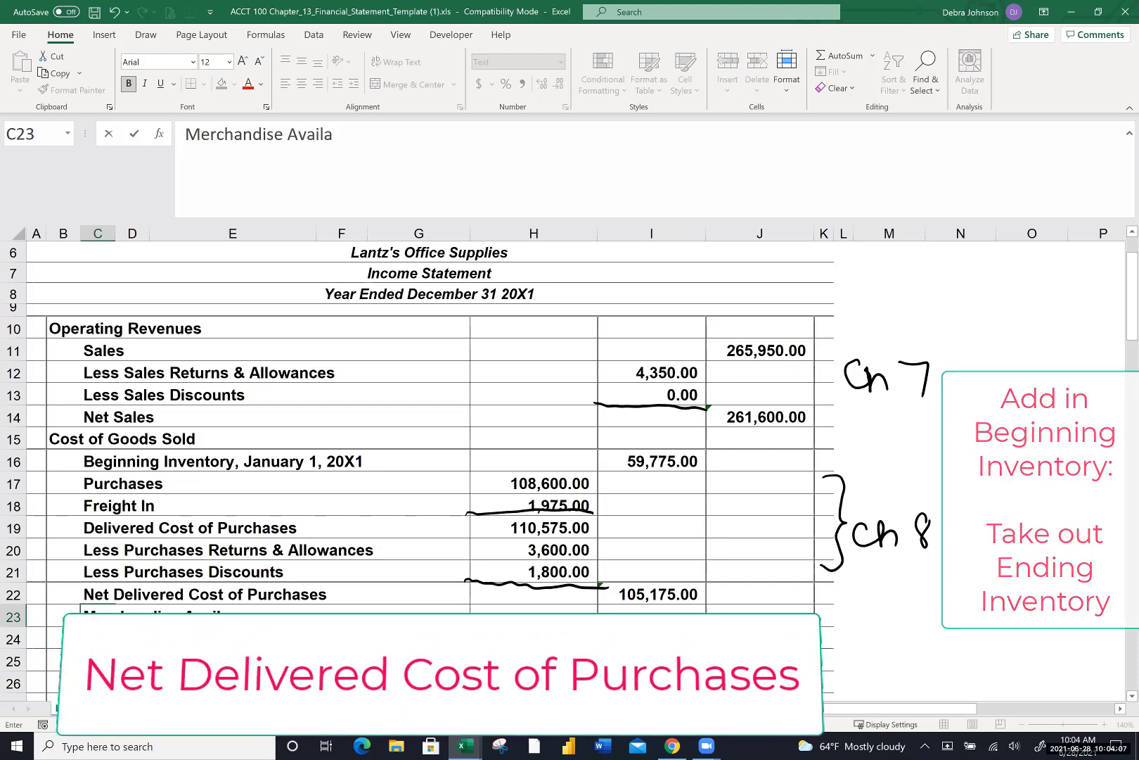
type("ble For Sale")
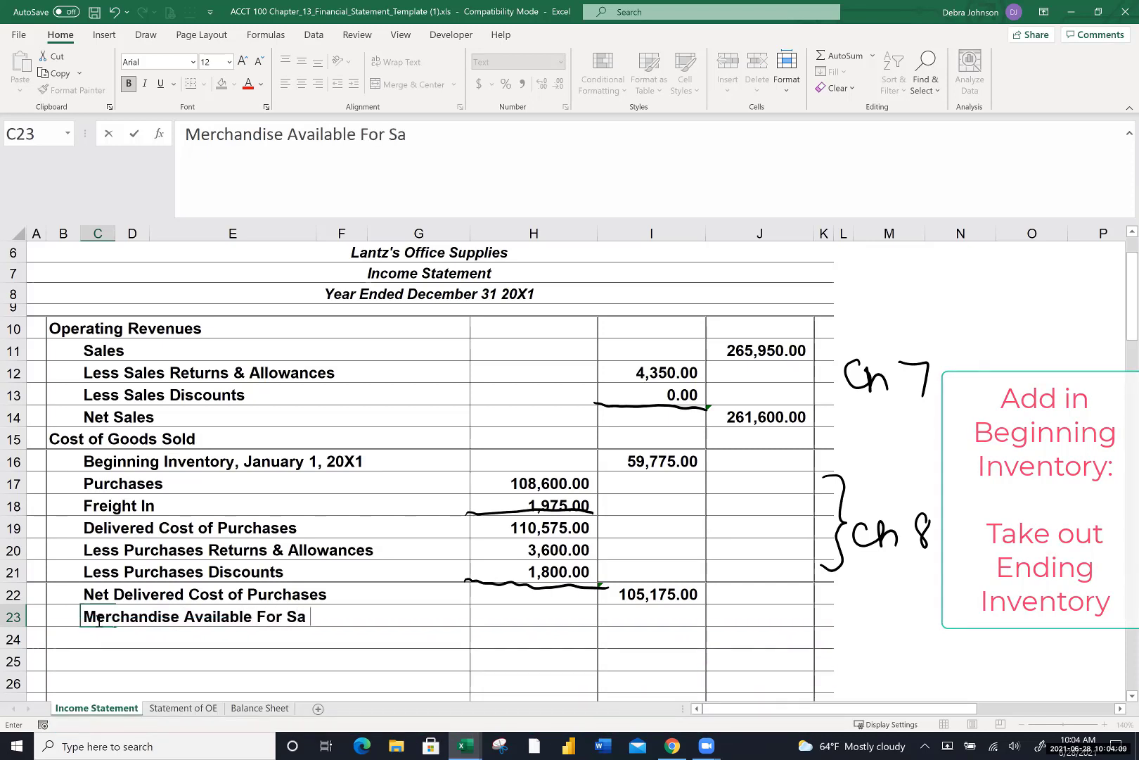
left_click(749, 620)
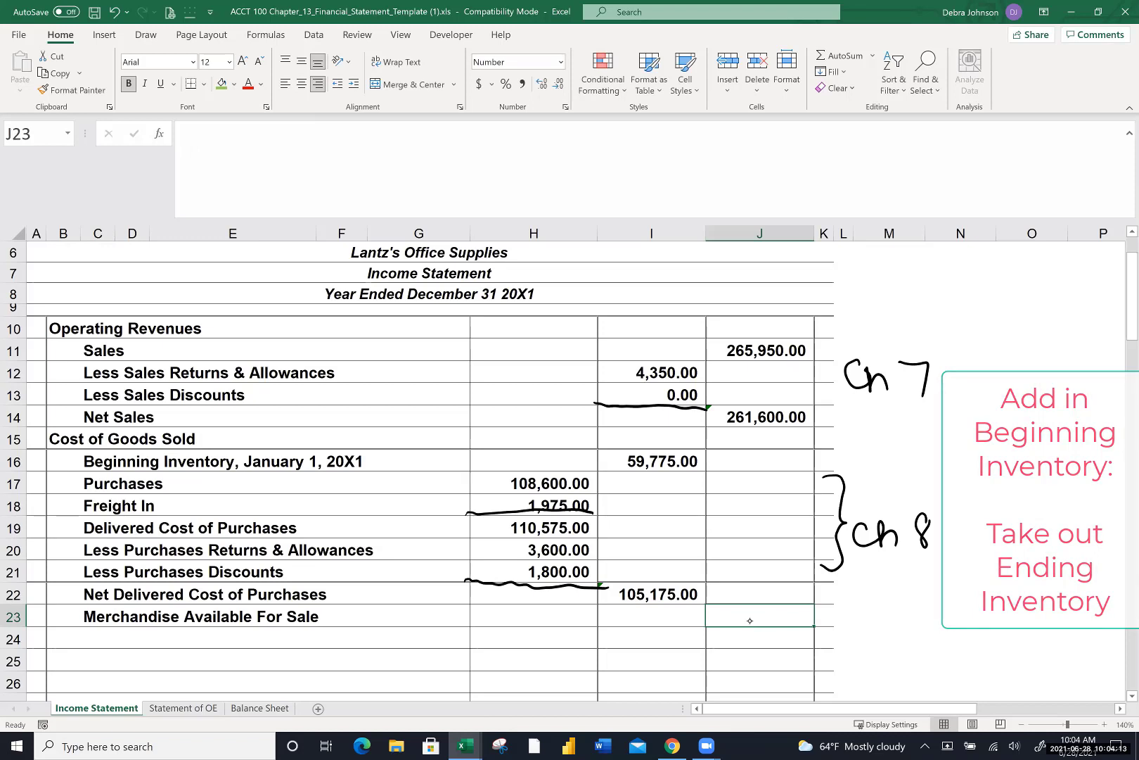
Ink-underline 105,175.00 and total =I16+I22 in I23, giving 164,950.00
left_click_drag(594, 601, 710, 602)
type("=")
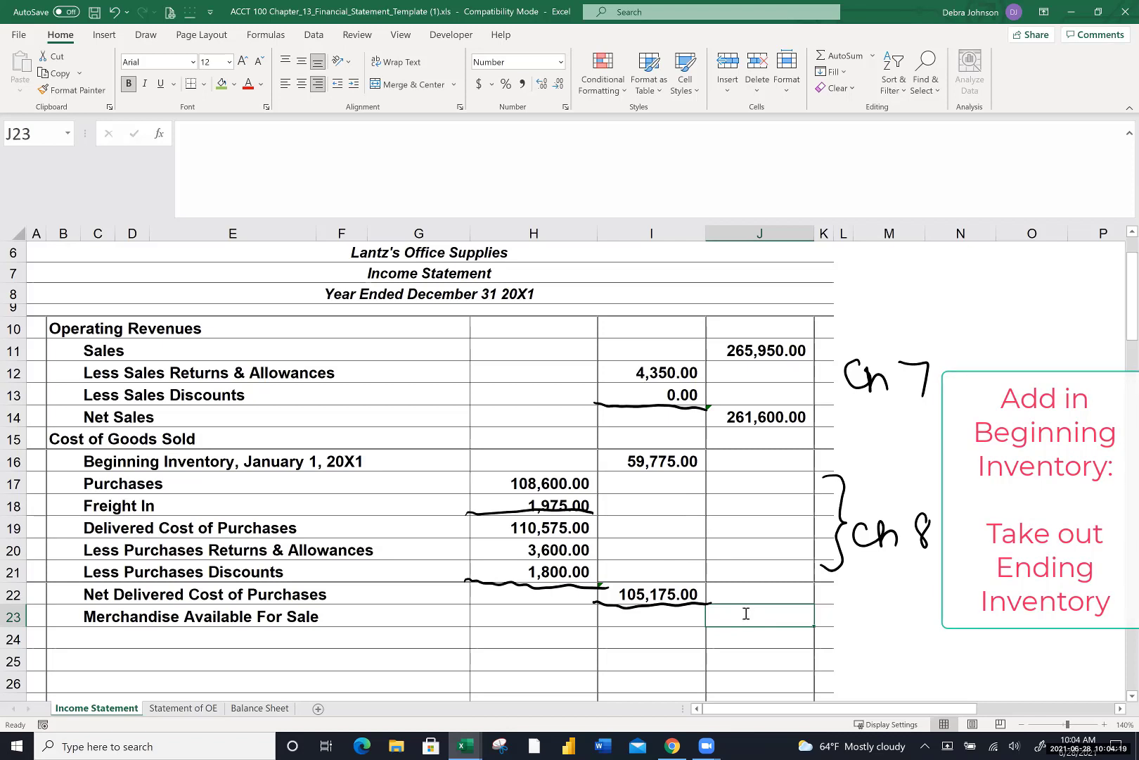
left_click(667, 462)
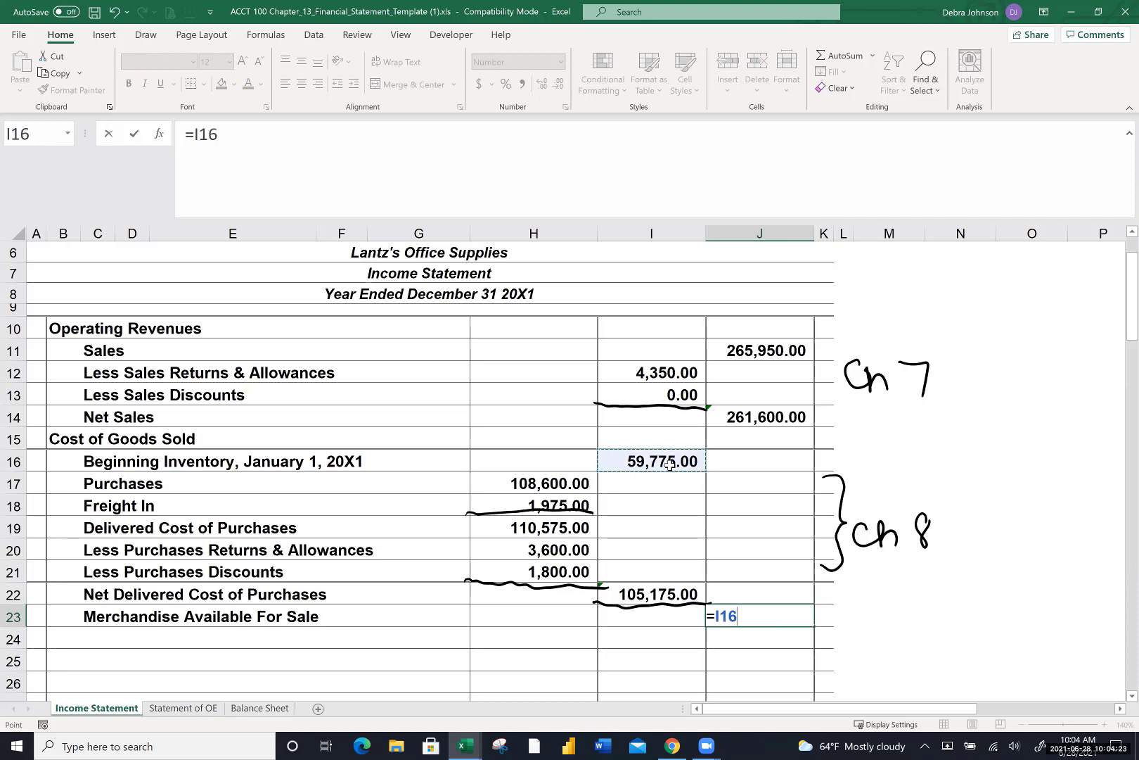
key("Escape")
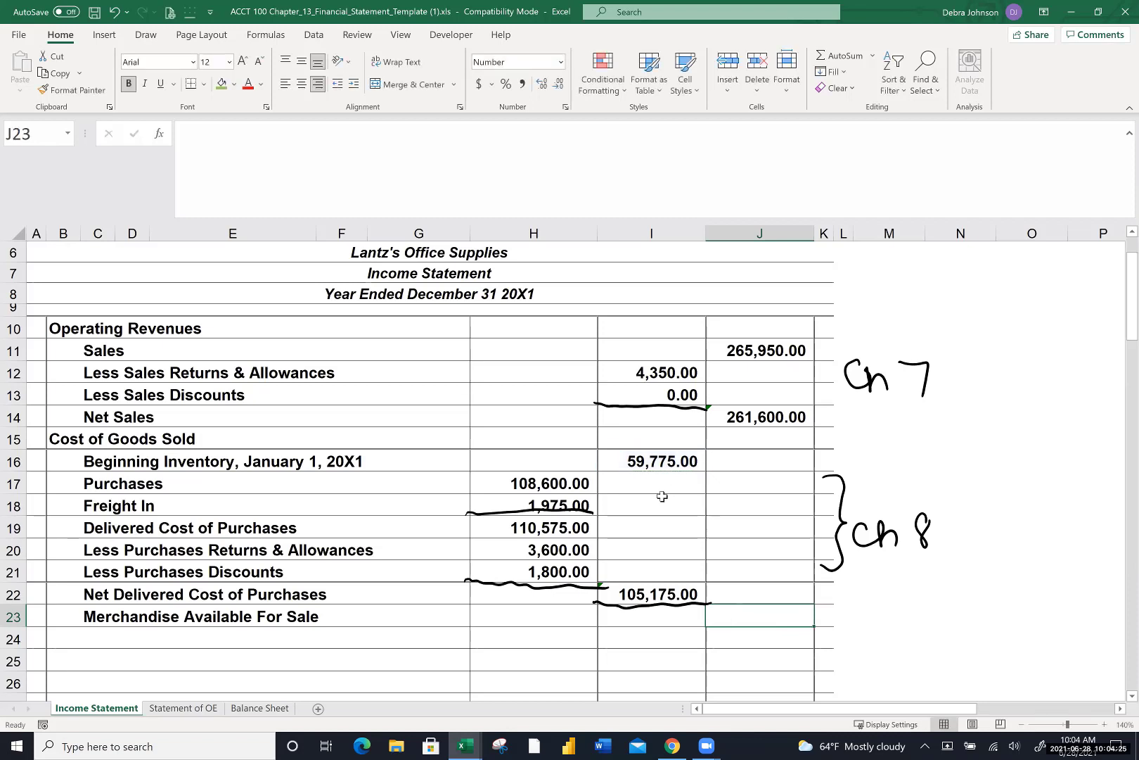
left_click(661, 616)
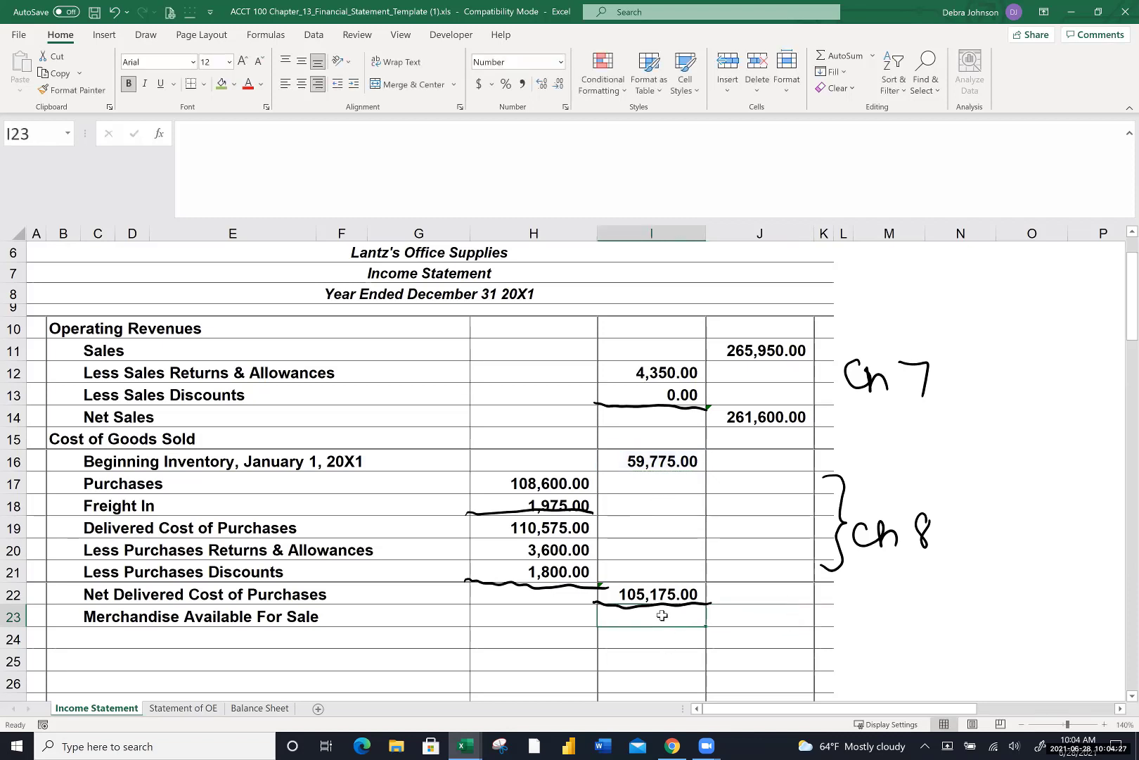
type("=")
left_click(663, 460)
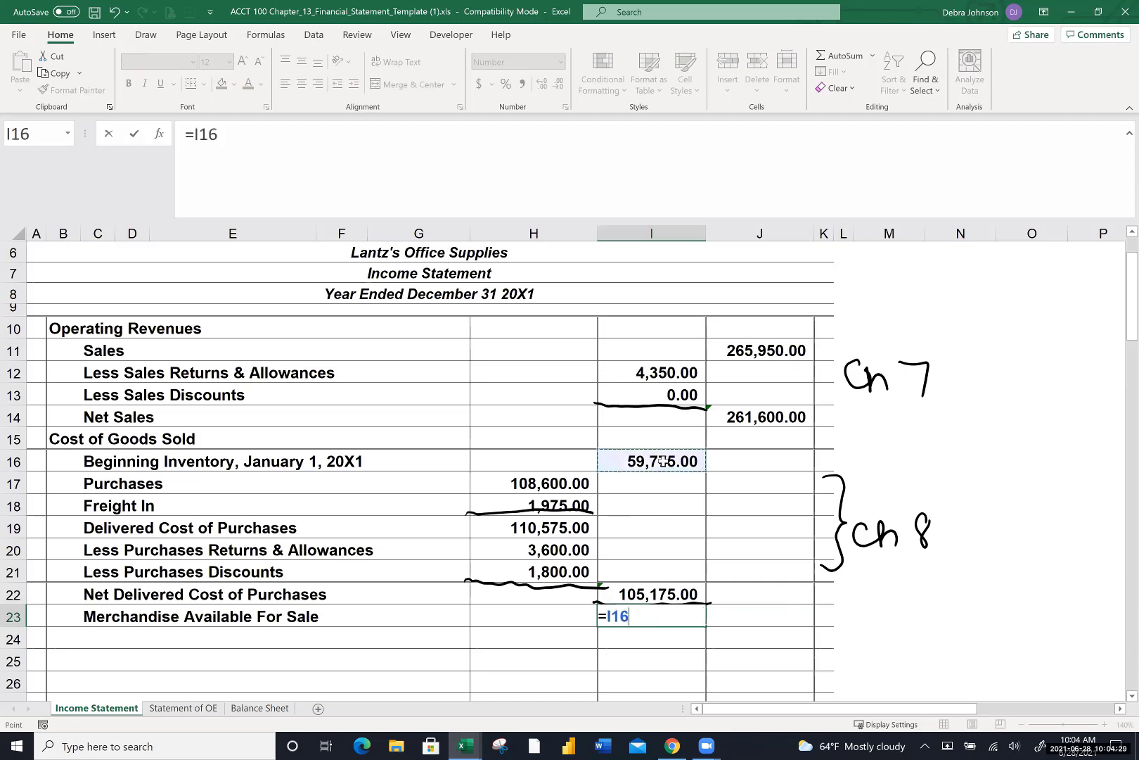
type("+")
left_click(655, 586)
key("Return")
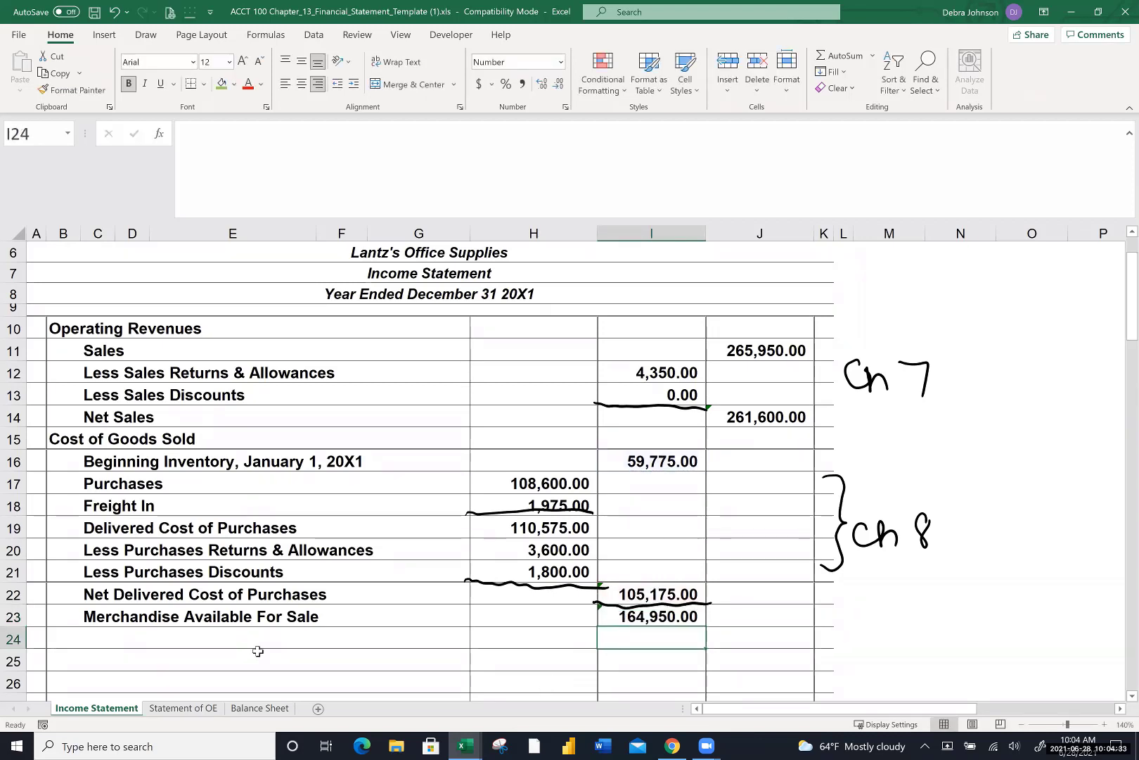
left_click(95, 638)
Add 'Less Ending Inventory' with 52,725.00 in I24
type("Less E")
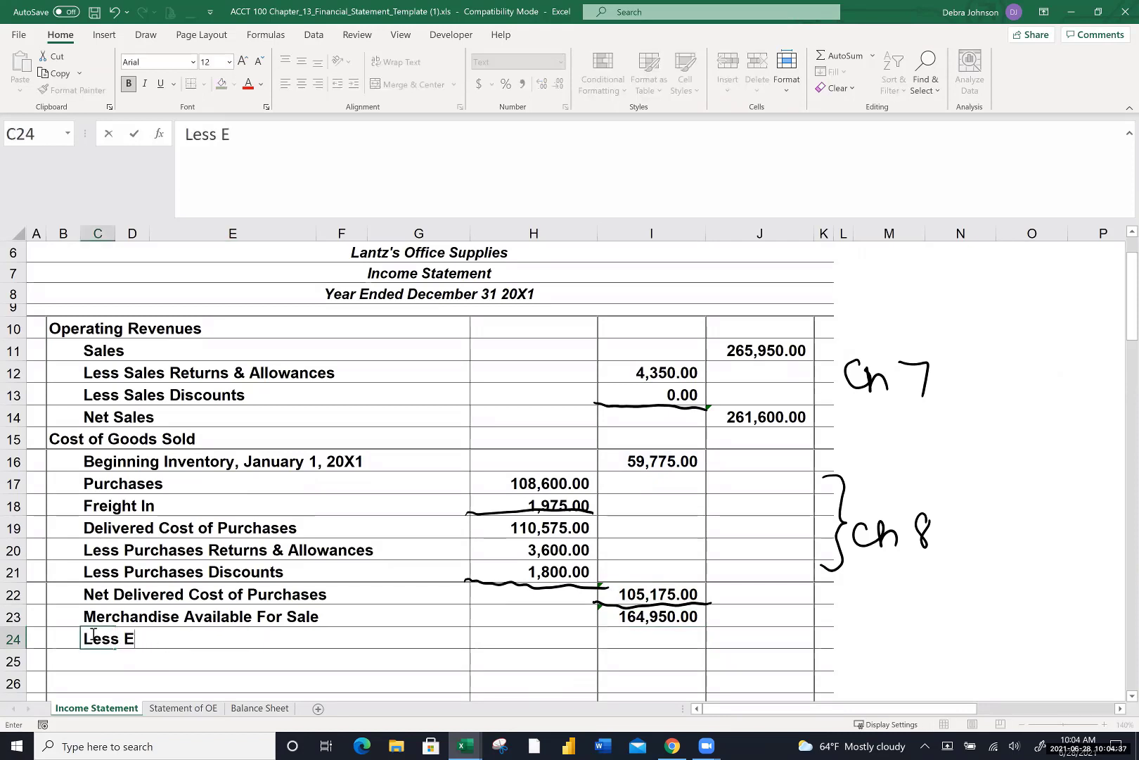
type("nding Inventory")
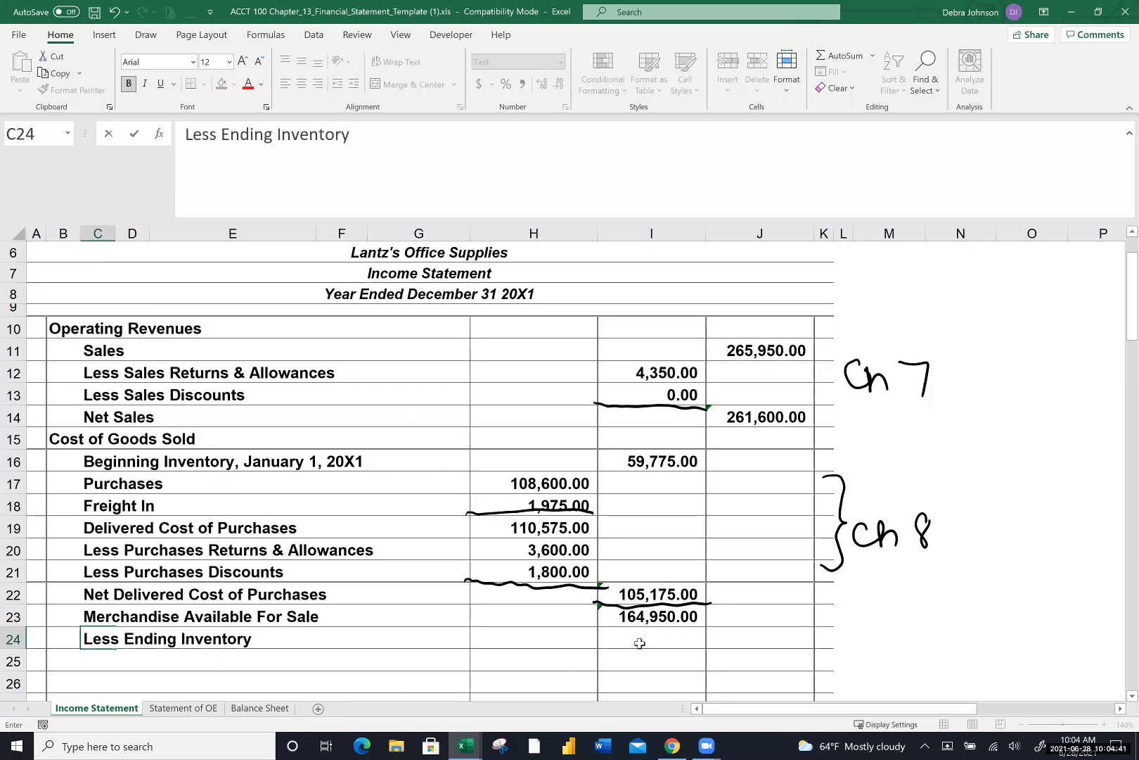
left_click(639, 643)
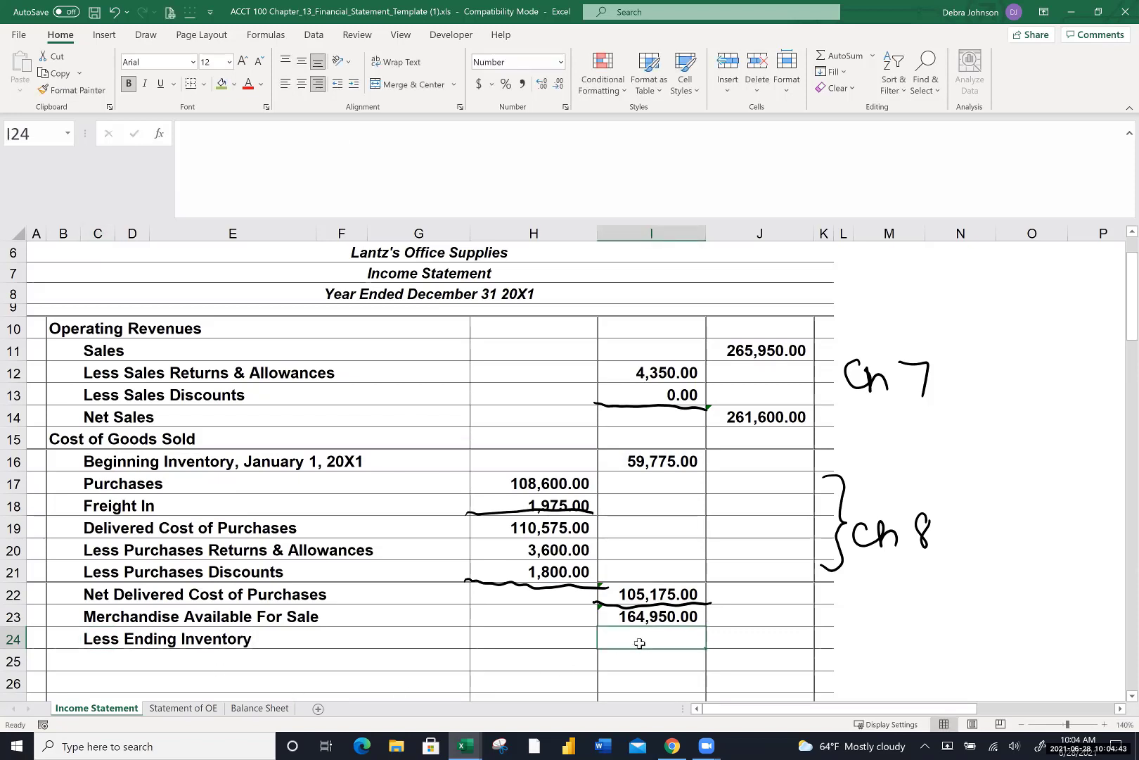
type("528")
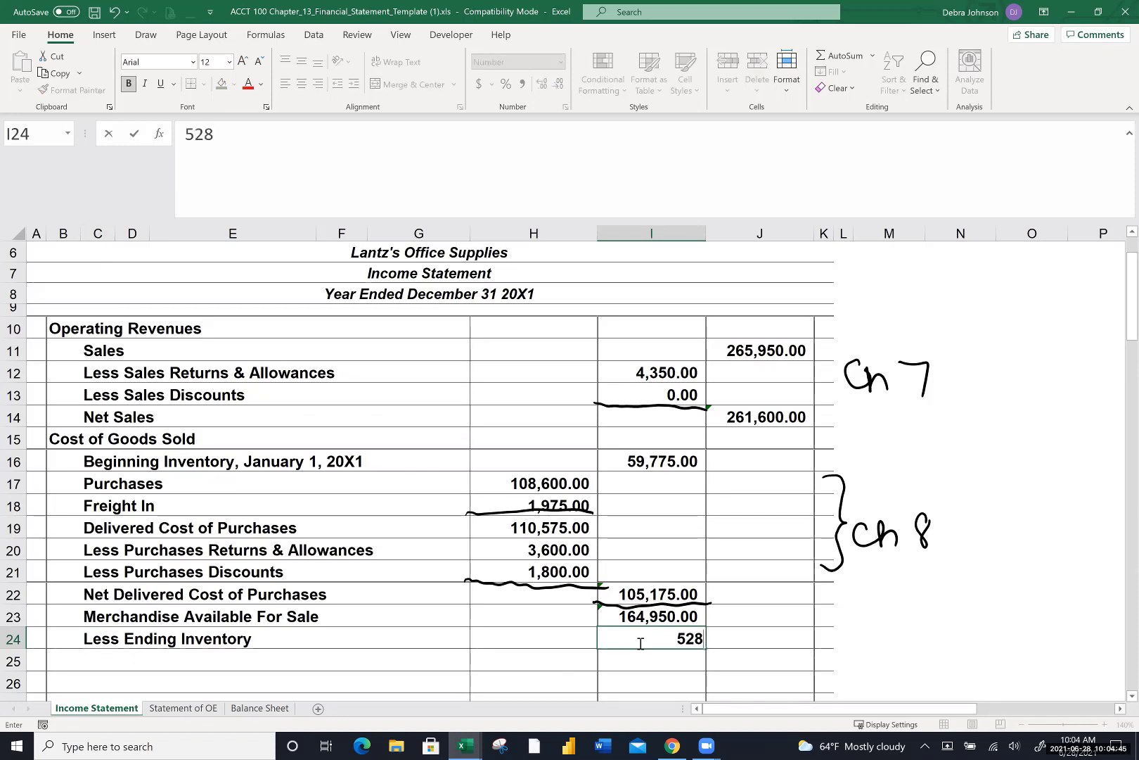
type("25")
key("BackSpace")
key("BackSpace")
key("BackSpace")
type("725")
key("Return")
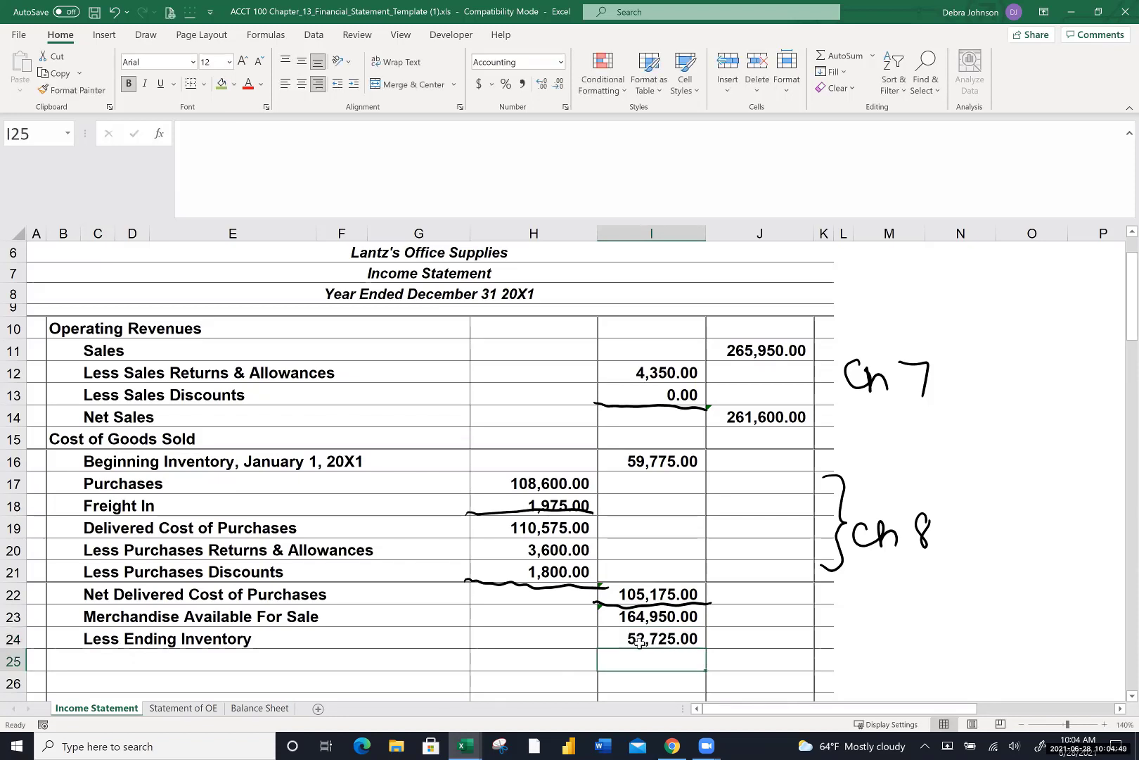
Label D25 'Cost of Goods Sold' and compute =I23-I24 in J25, giving 112,225.00
left_click(143, 660)
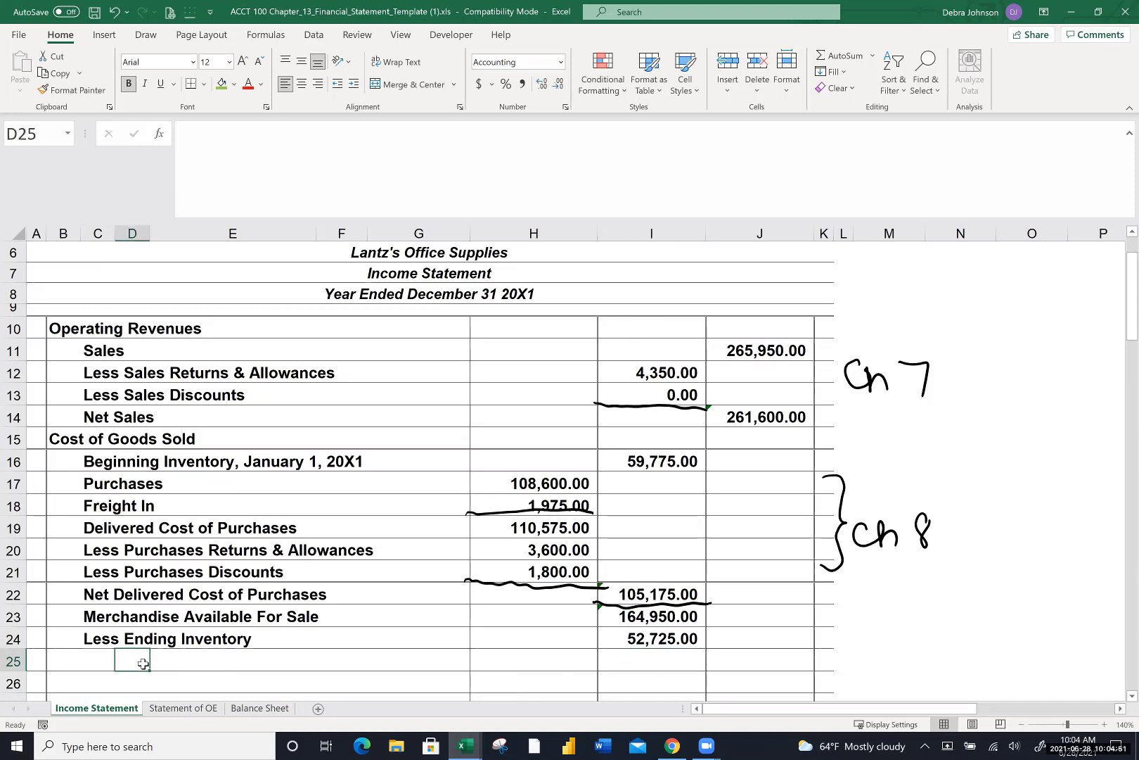
type("C")
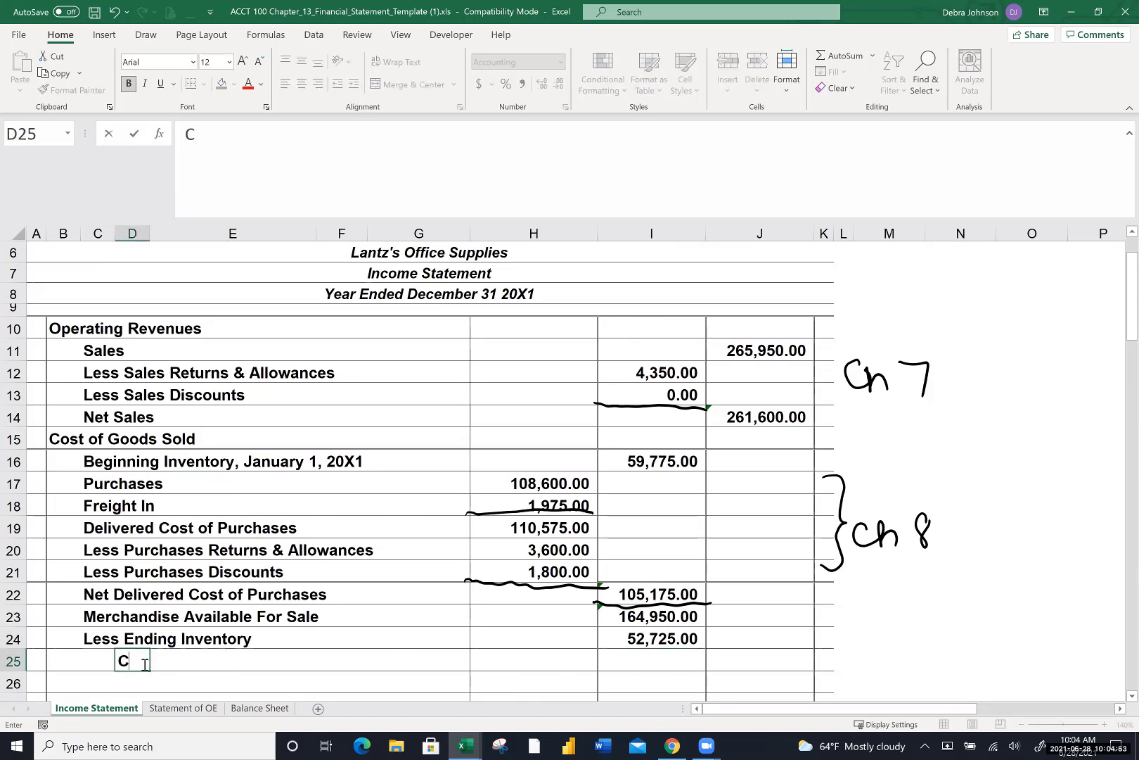
type("ost of Goods Sold")
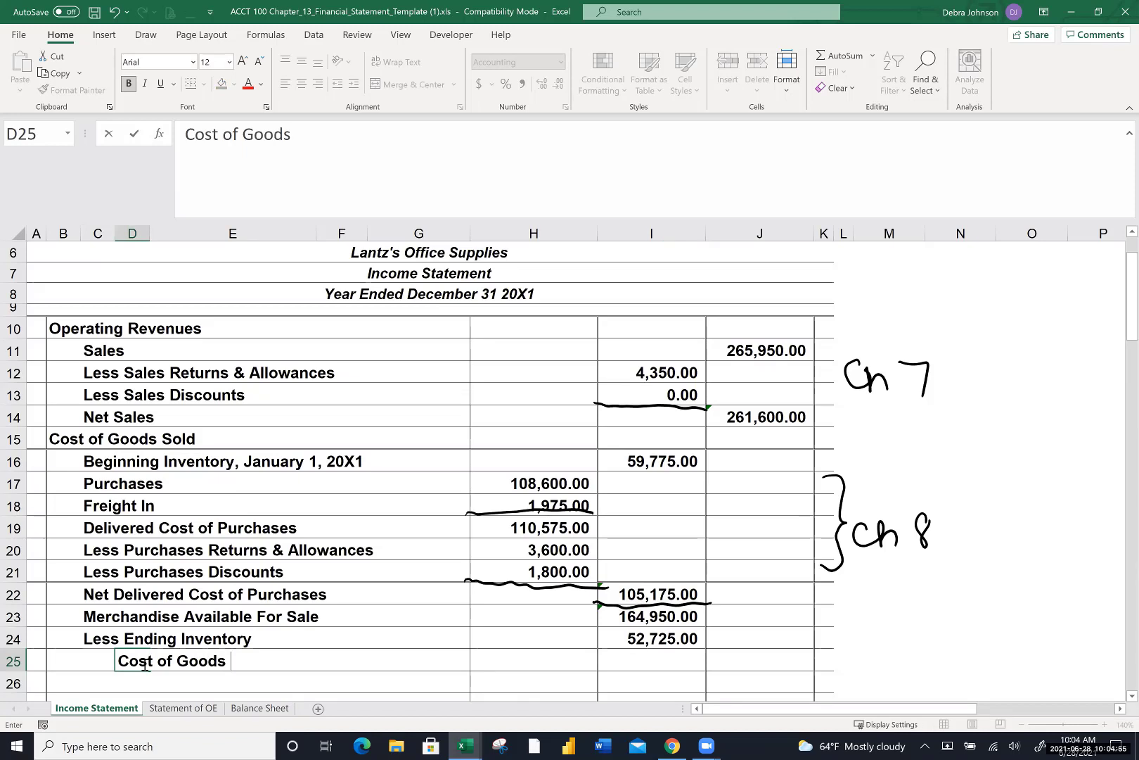
left_click(745, 665)
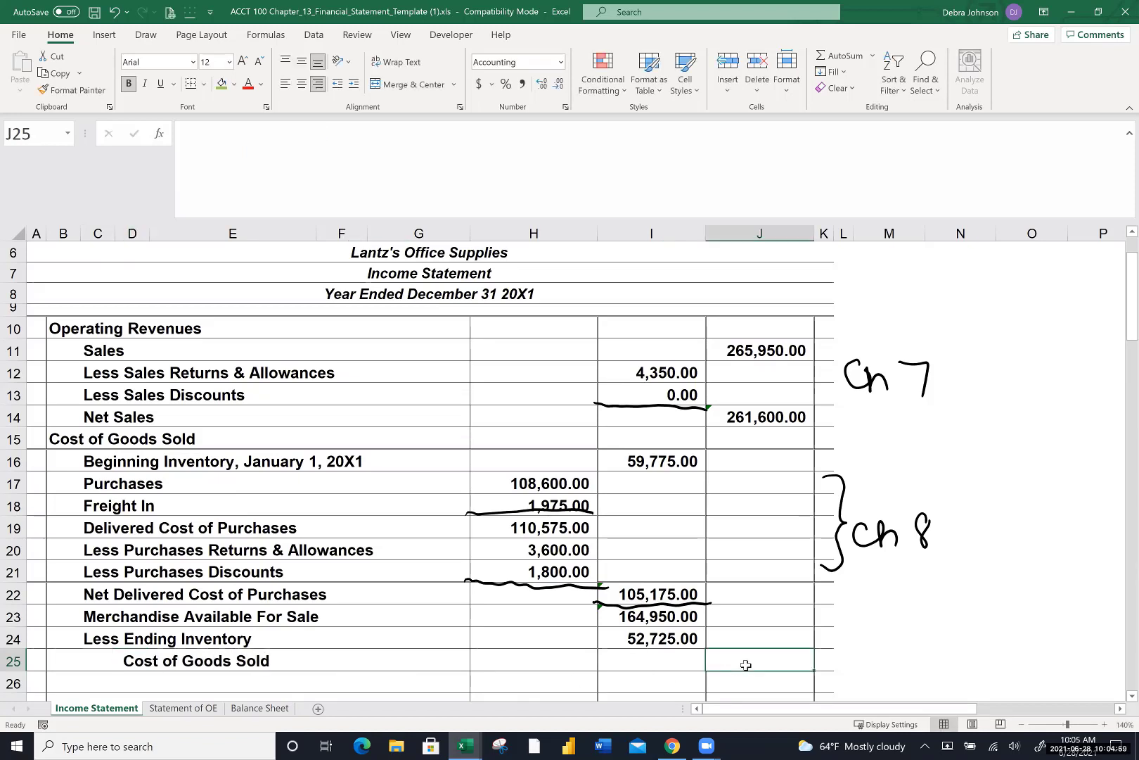
left_click_drag(592, 643, 708, 647)
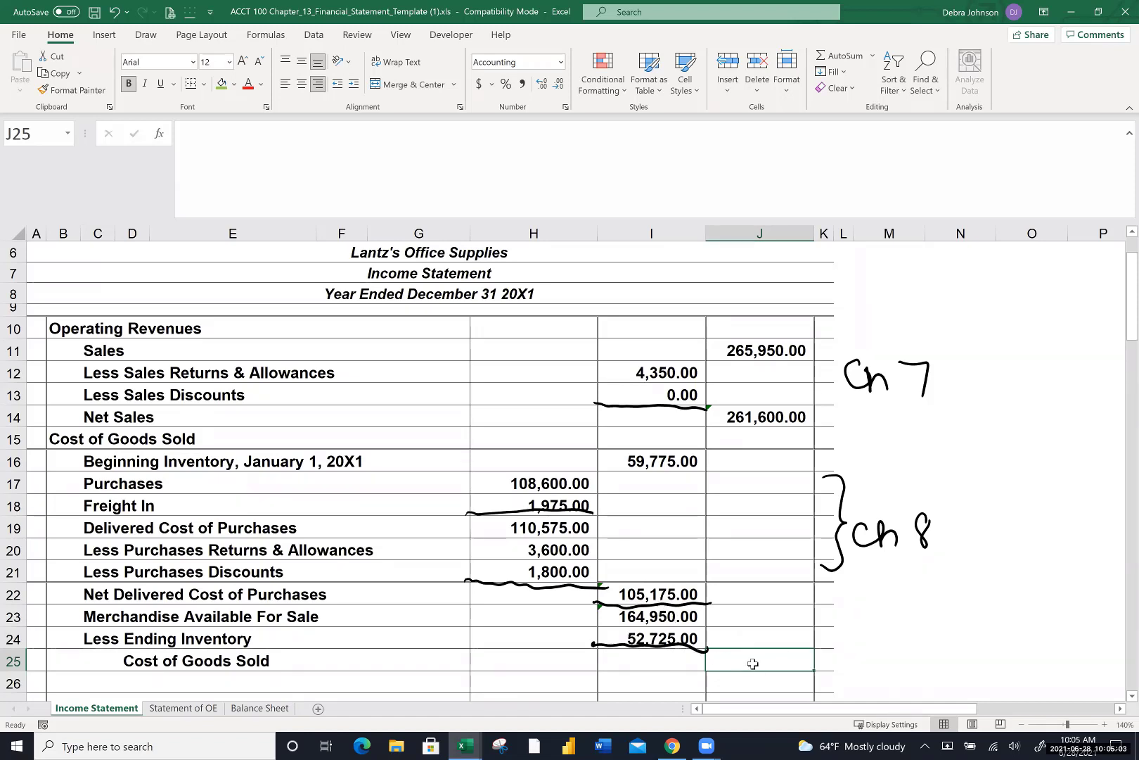
type("=")
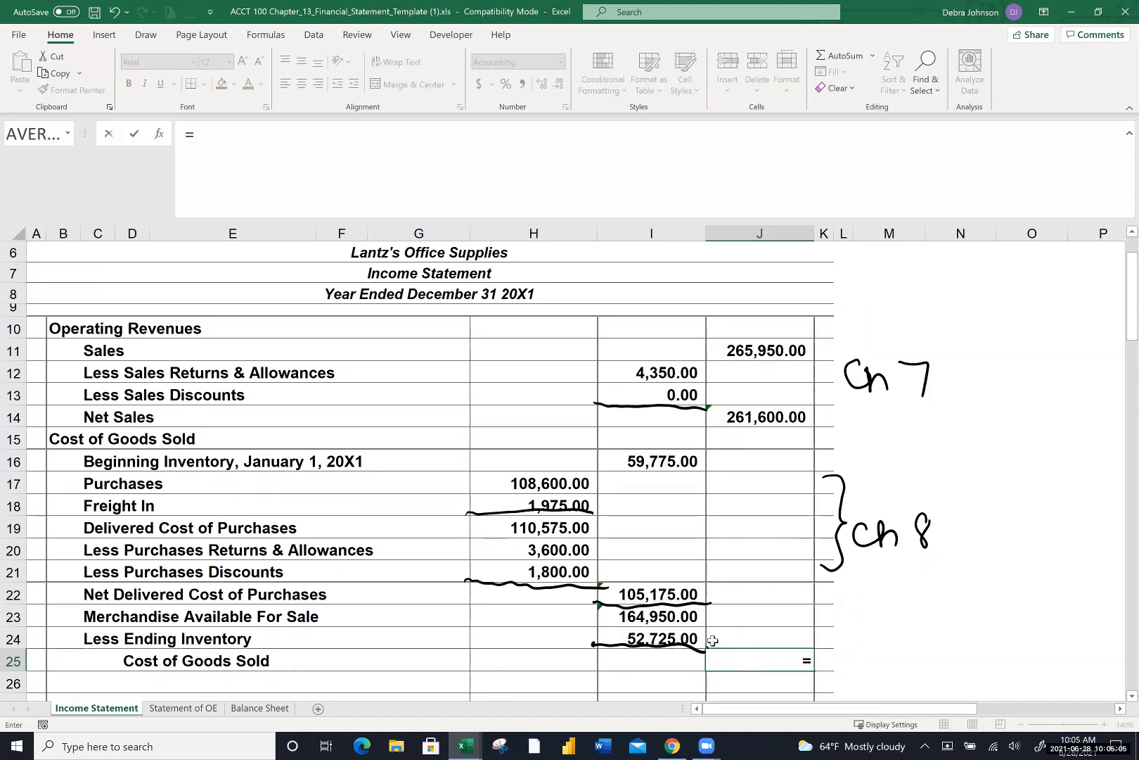
left_click(683, 621)
type("-")
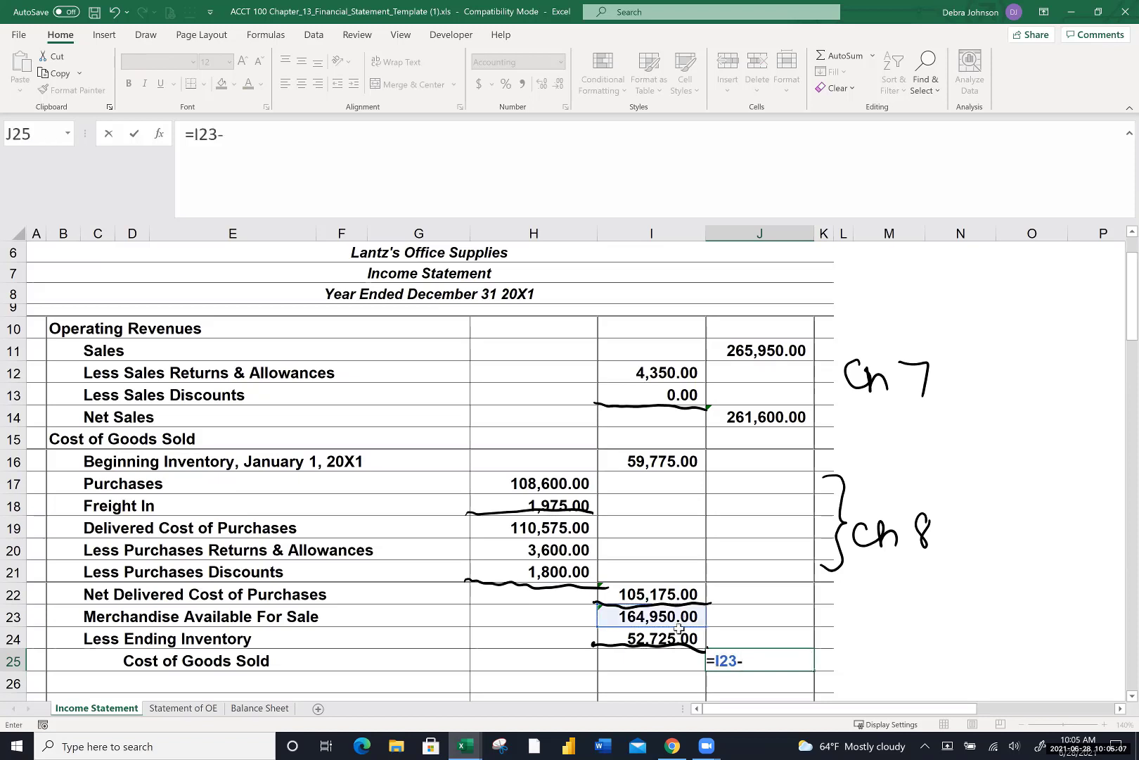
left_click(661, 638)
key("Return")
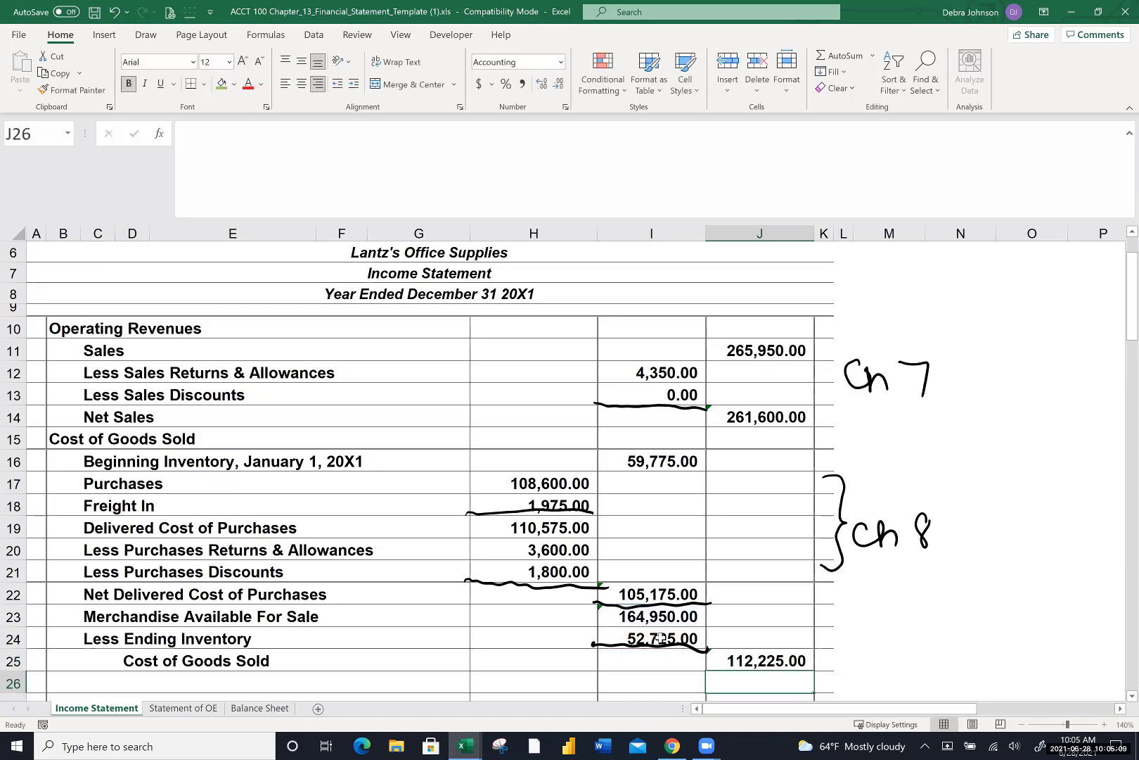
Type 'Gross Profit' in B26 and ink-underline the 112,225.00 Cost of Goods Sold total
scroll(712, 612, "down", 1)
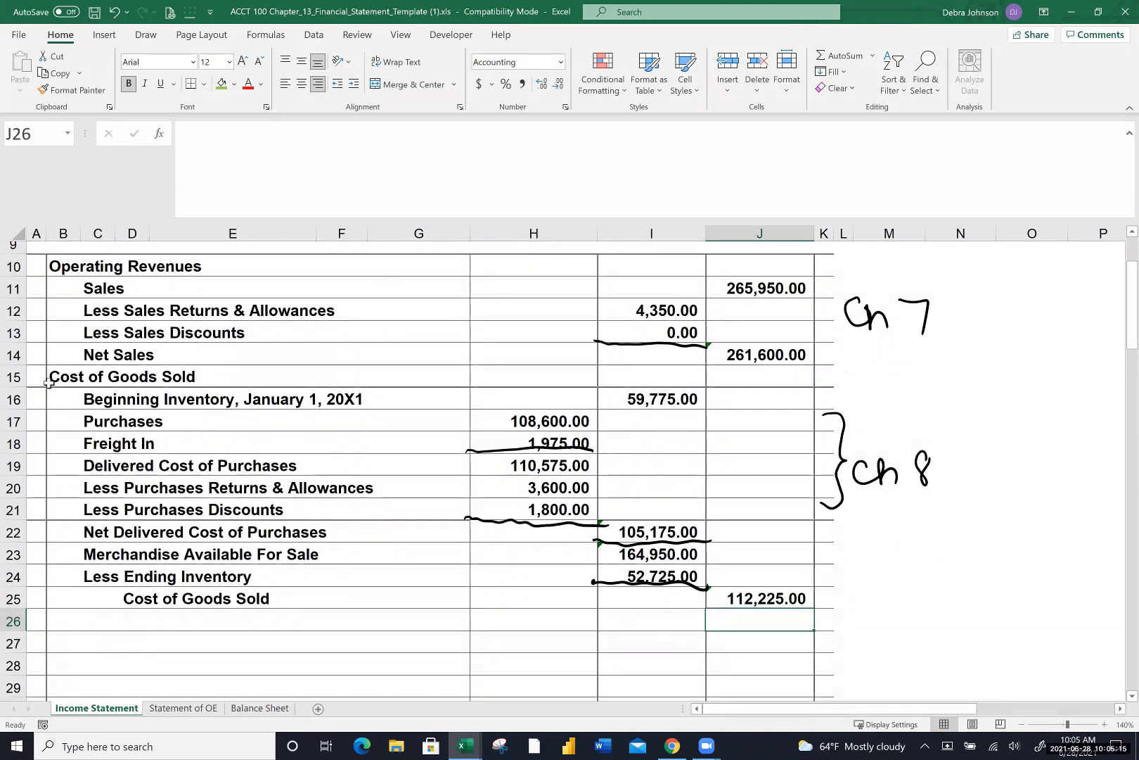
left_click(71, 622)
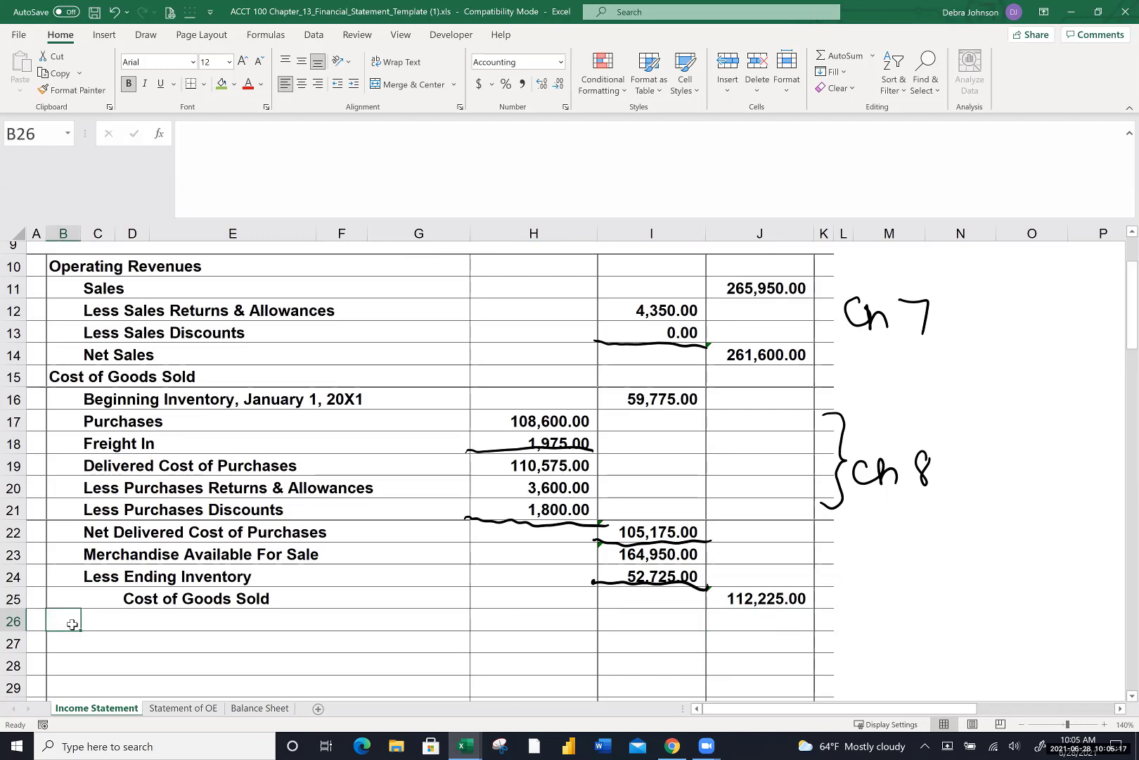
type("G")
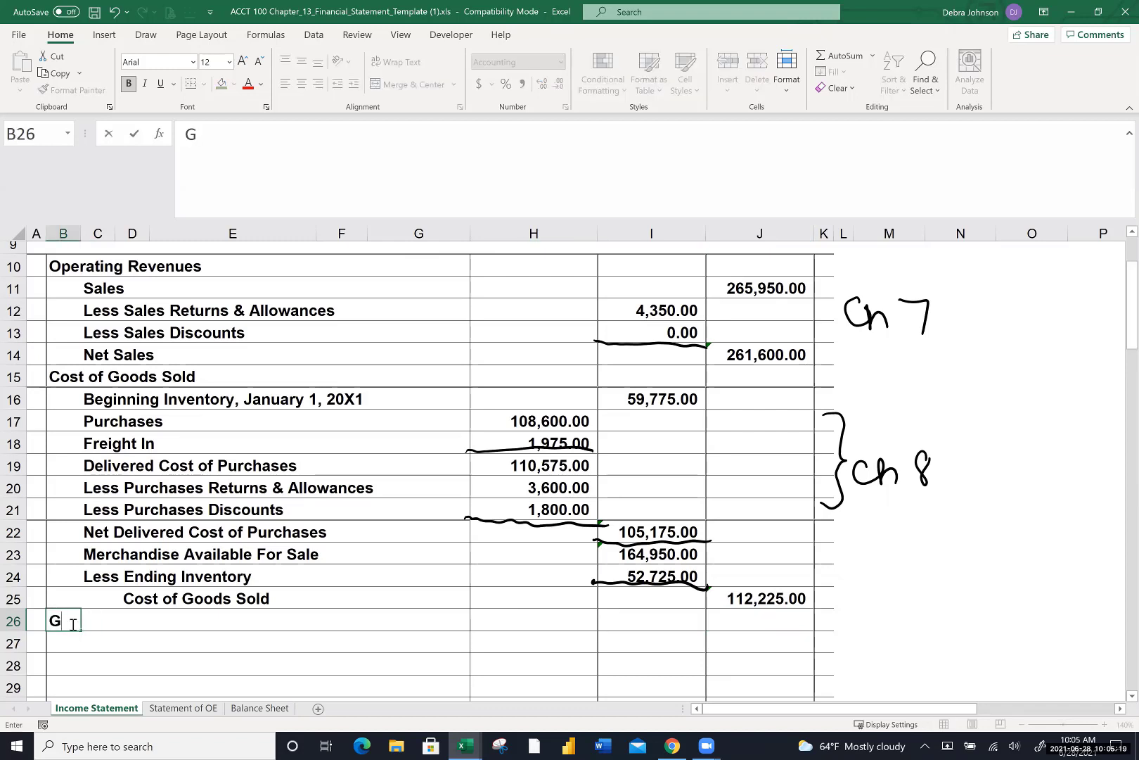
type("ross Profit")
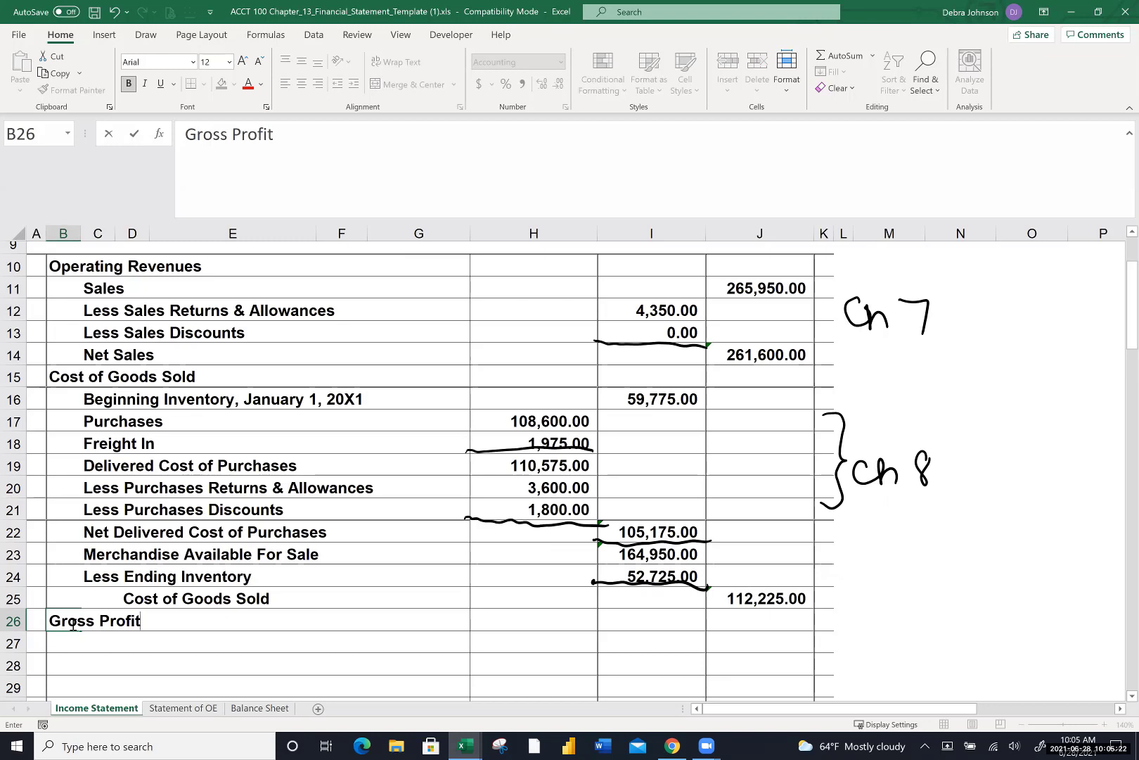
key("Return")
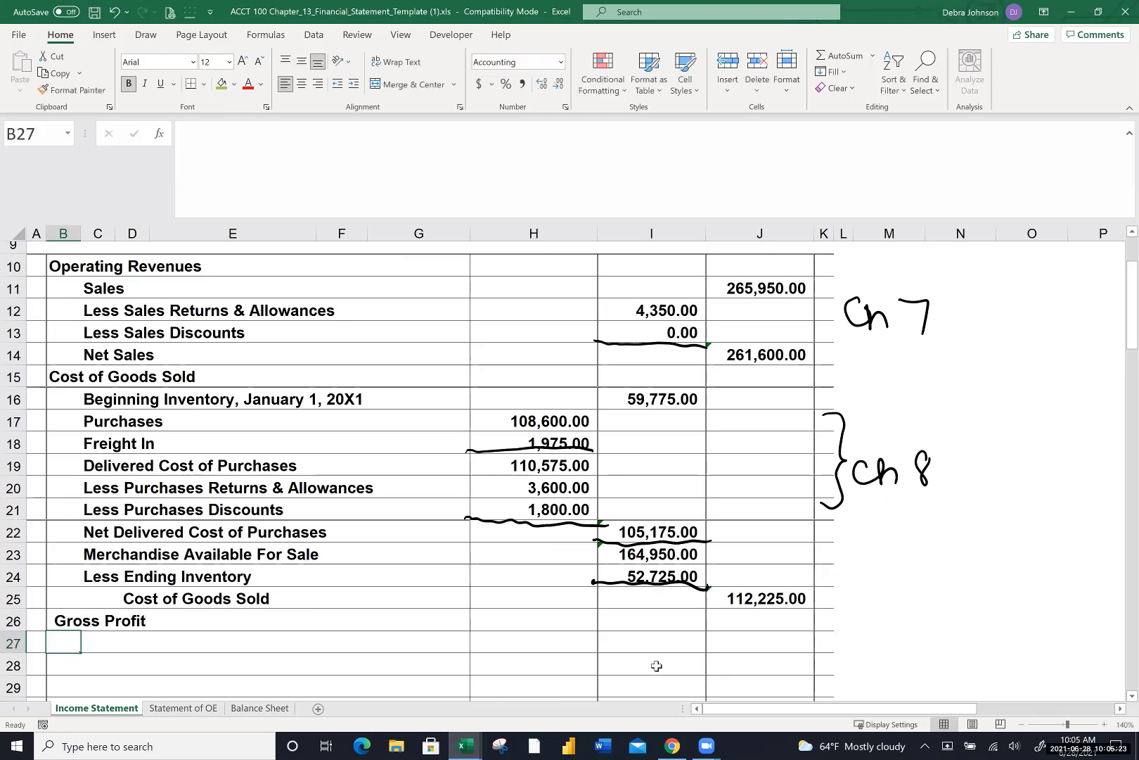
left_click_drag(709, 608, 851, 611)
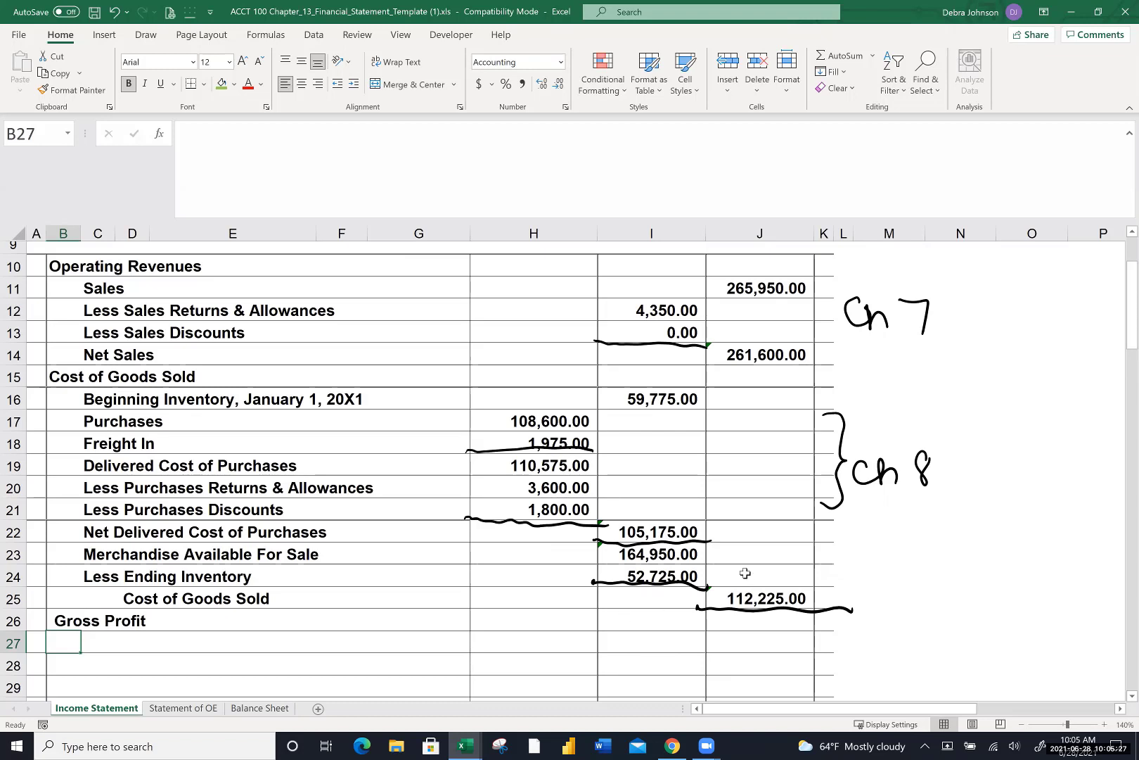
Shade the Net Sales total J14 and Cost of Goods Sold total J25 green
left_click(748, 353)
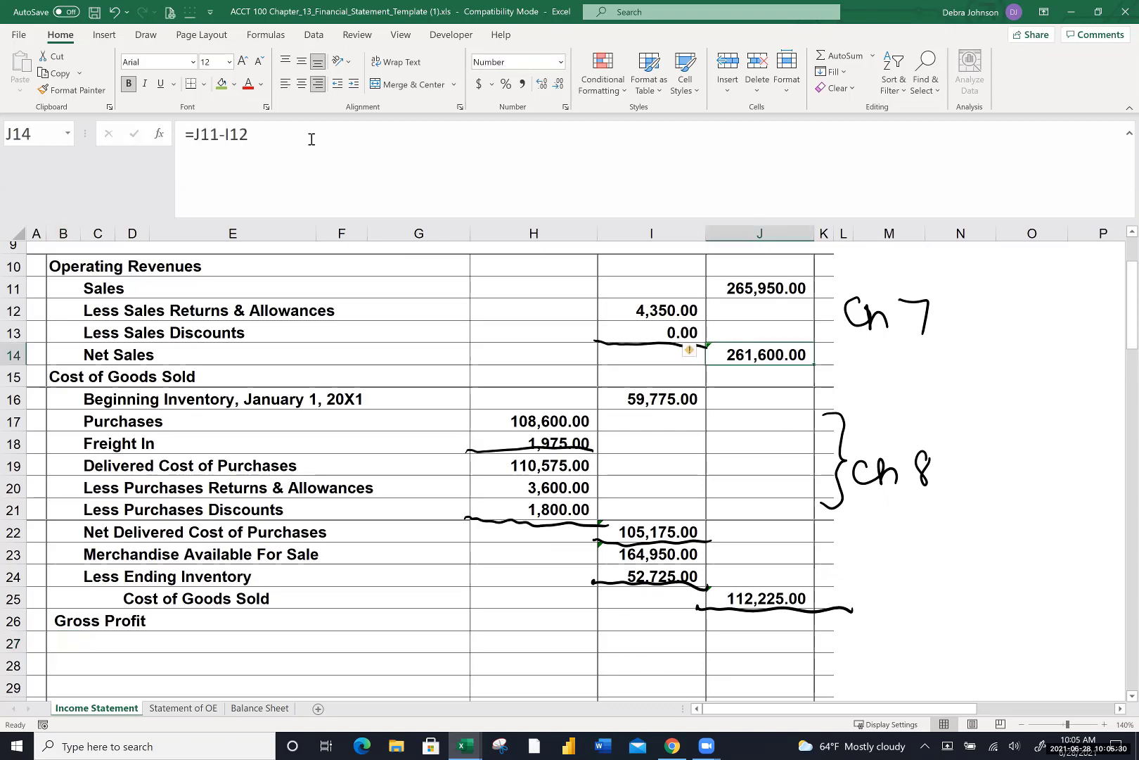
left_click(222, 84)
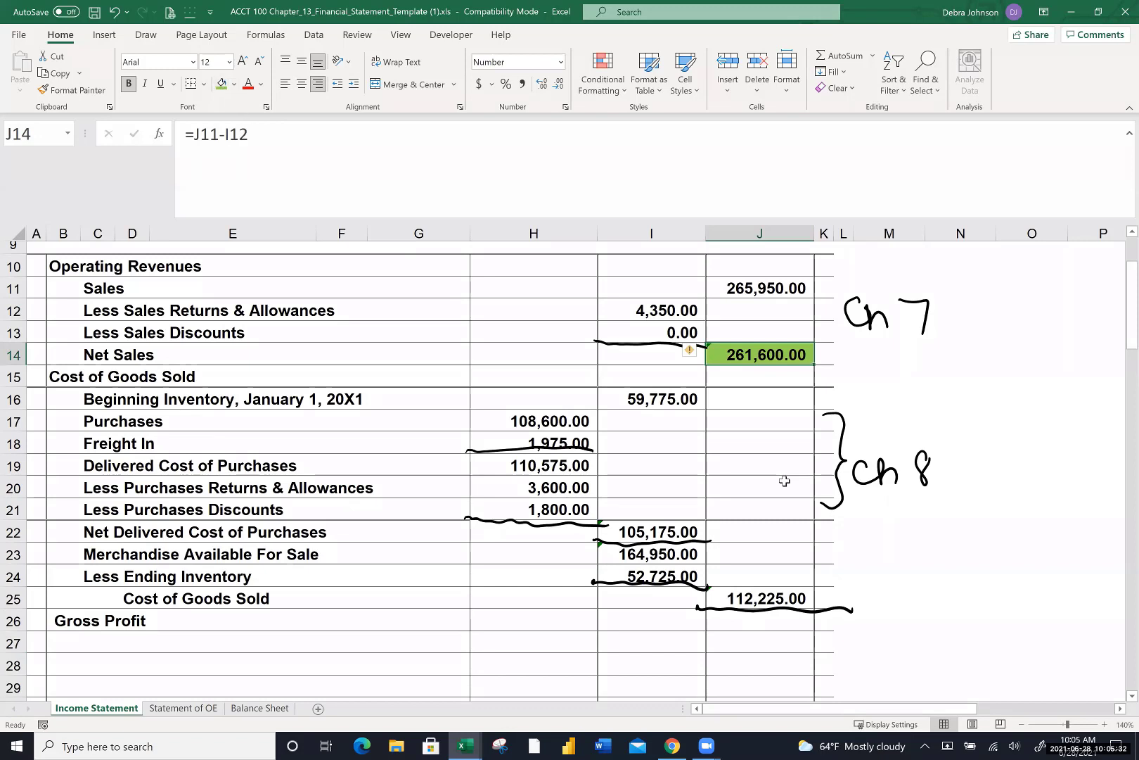
left_click(754, 595)
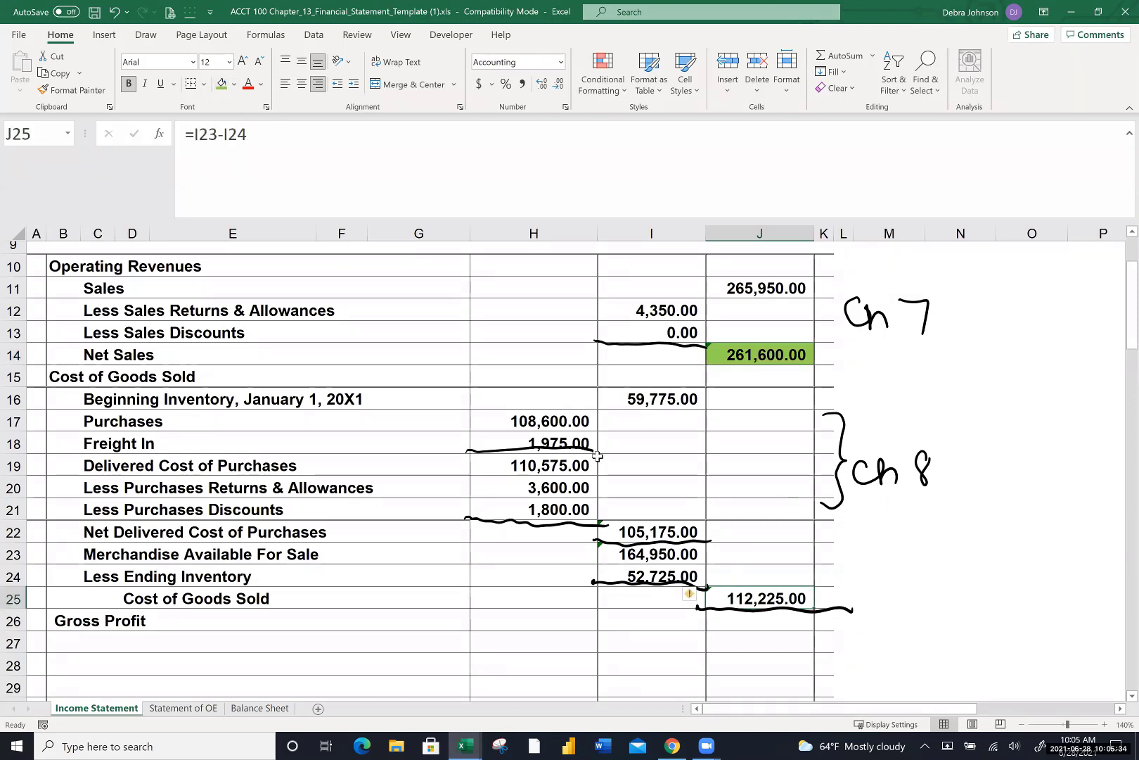
left_click(222, 84)
left_click(761, 619)
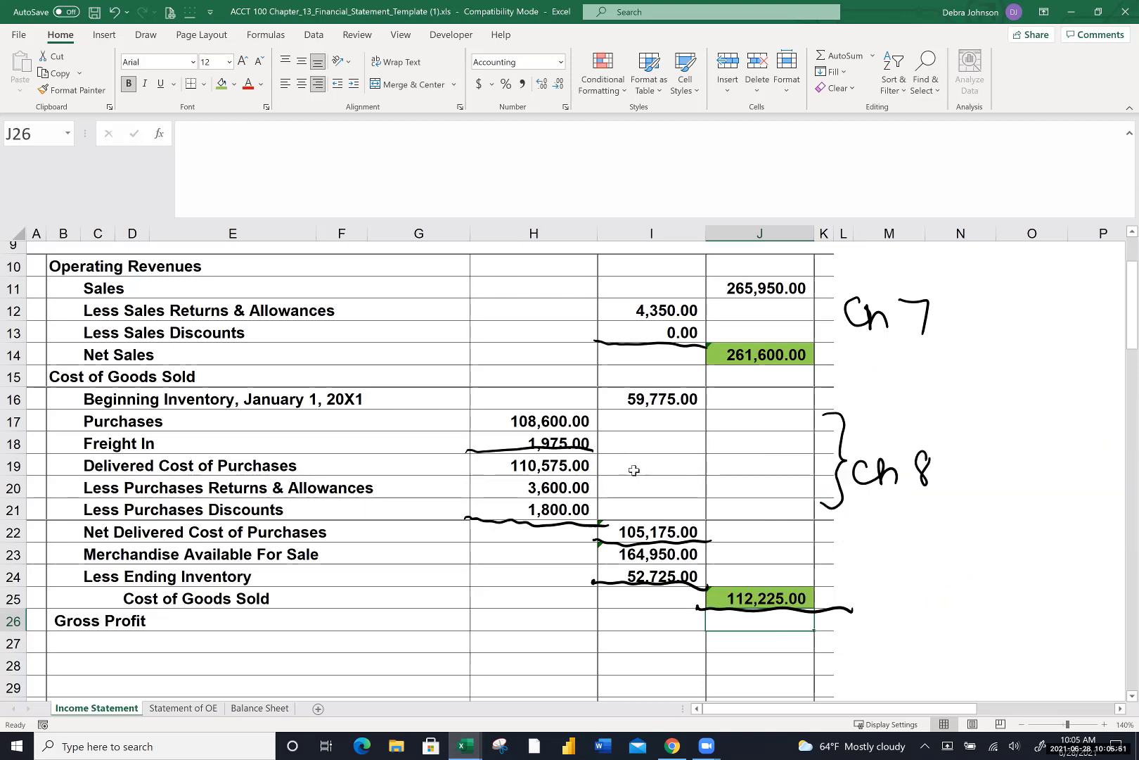
Shade beginning inventory I16 and ending inventory I24 yellow, with handwritten BI and EI notes
left_click(631, 402)
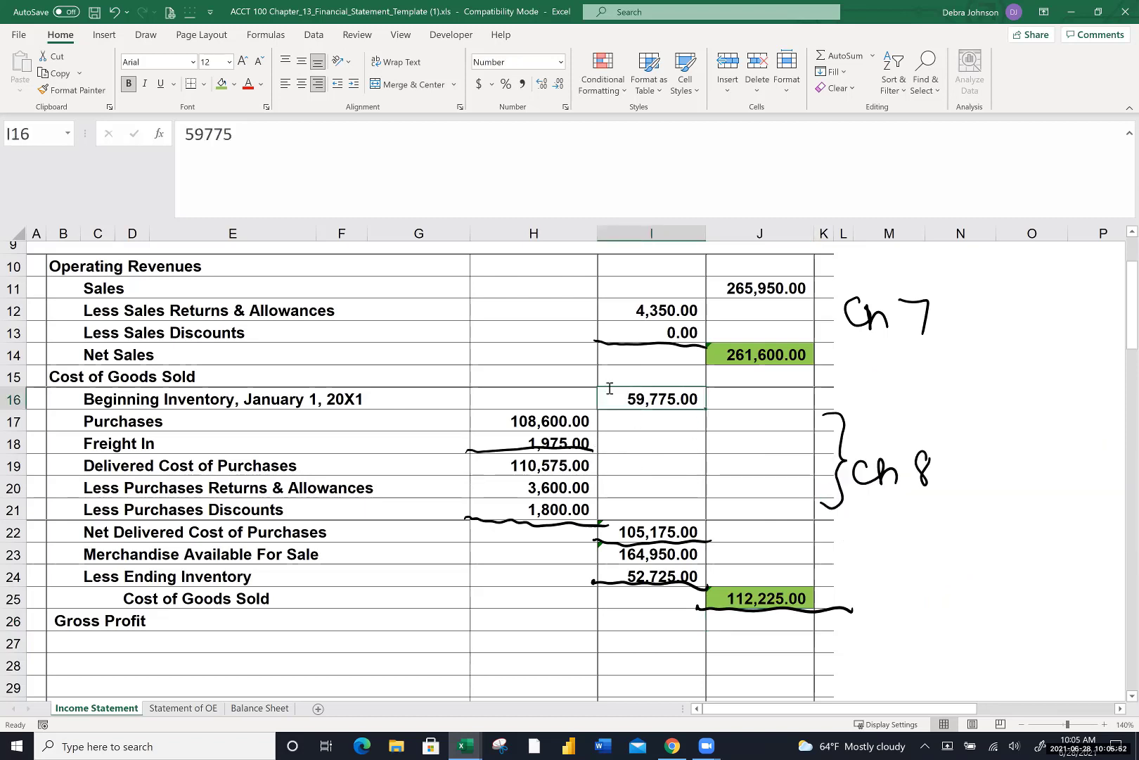
left_click(234, 84)
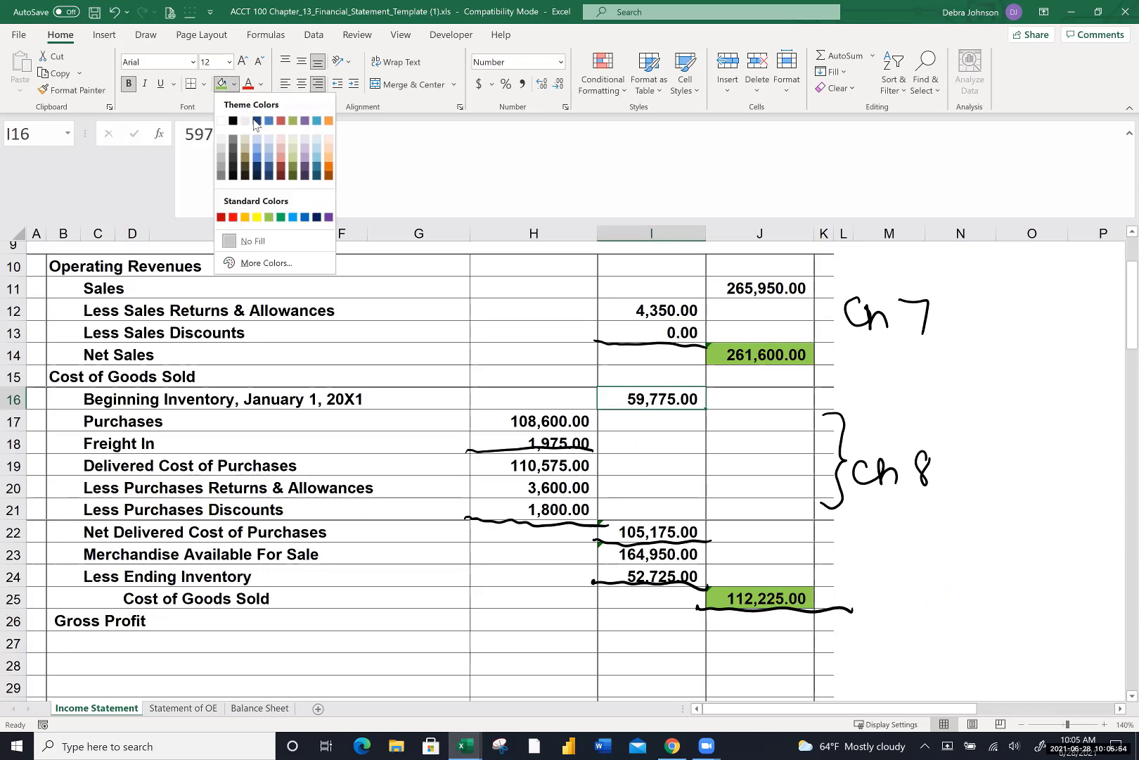
left_click(257, 217)
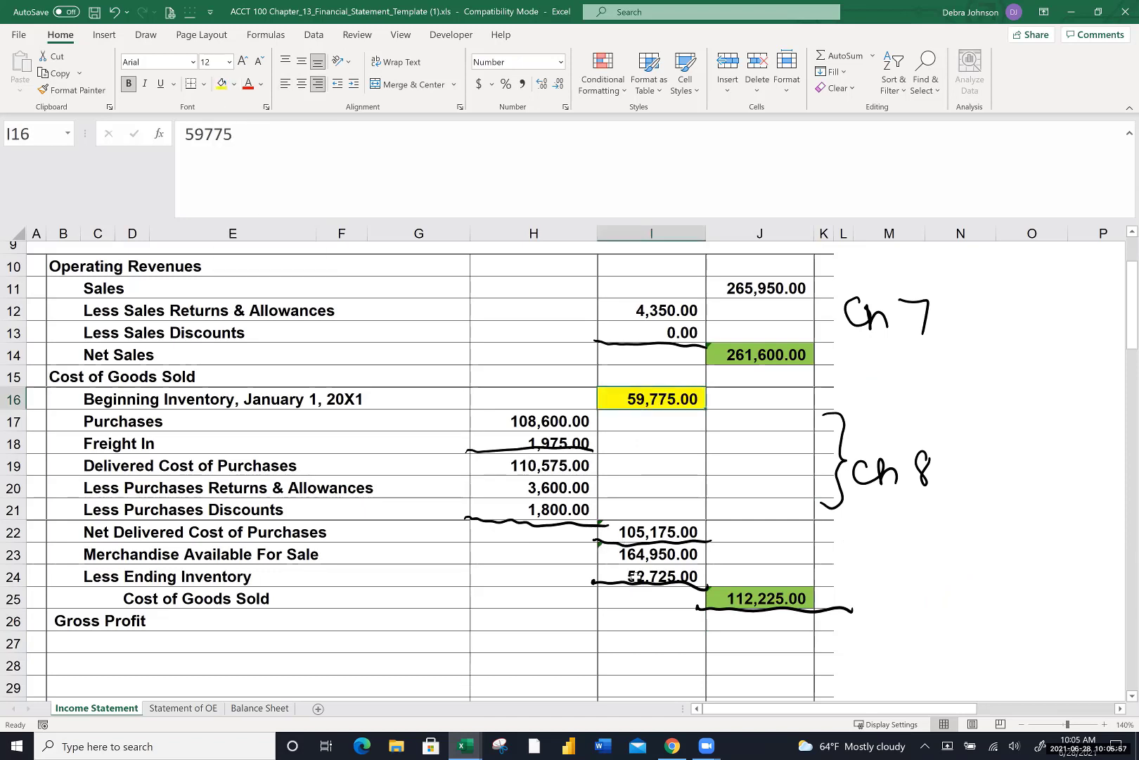
left_click(633, 577)
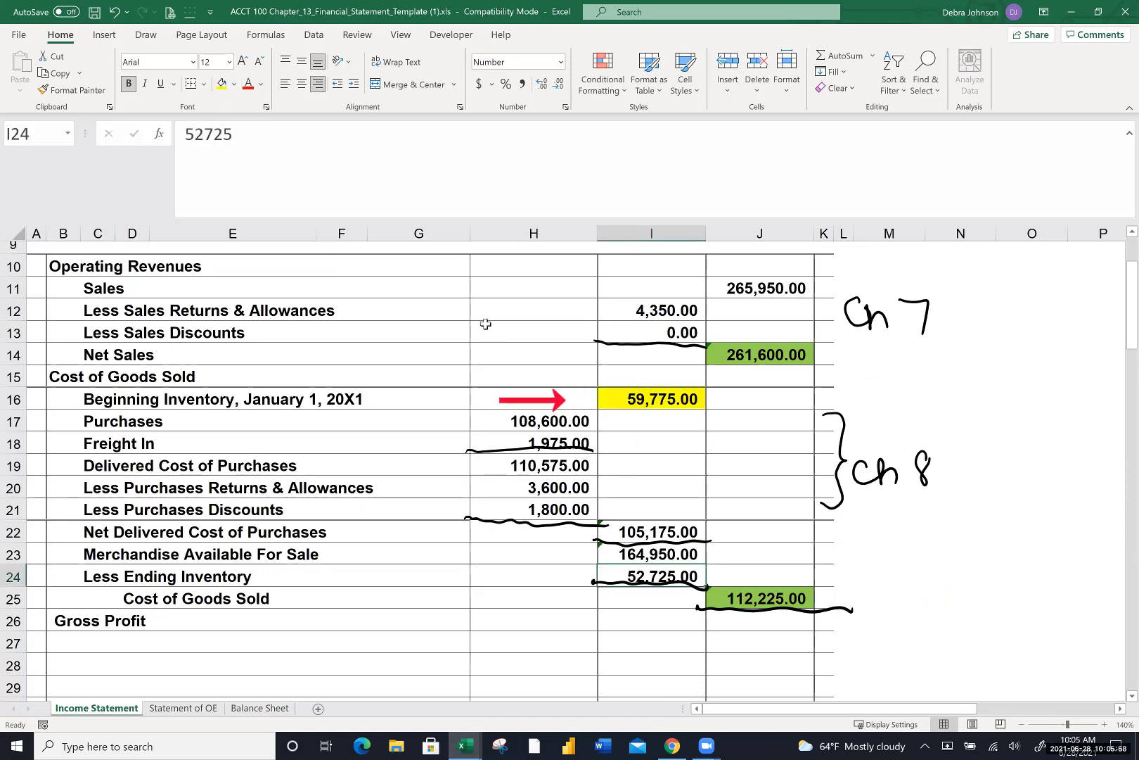
left_click(223, 83)
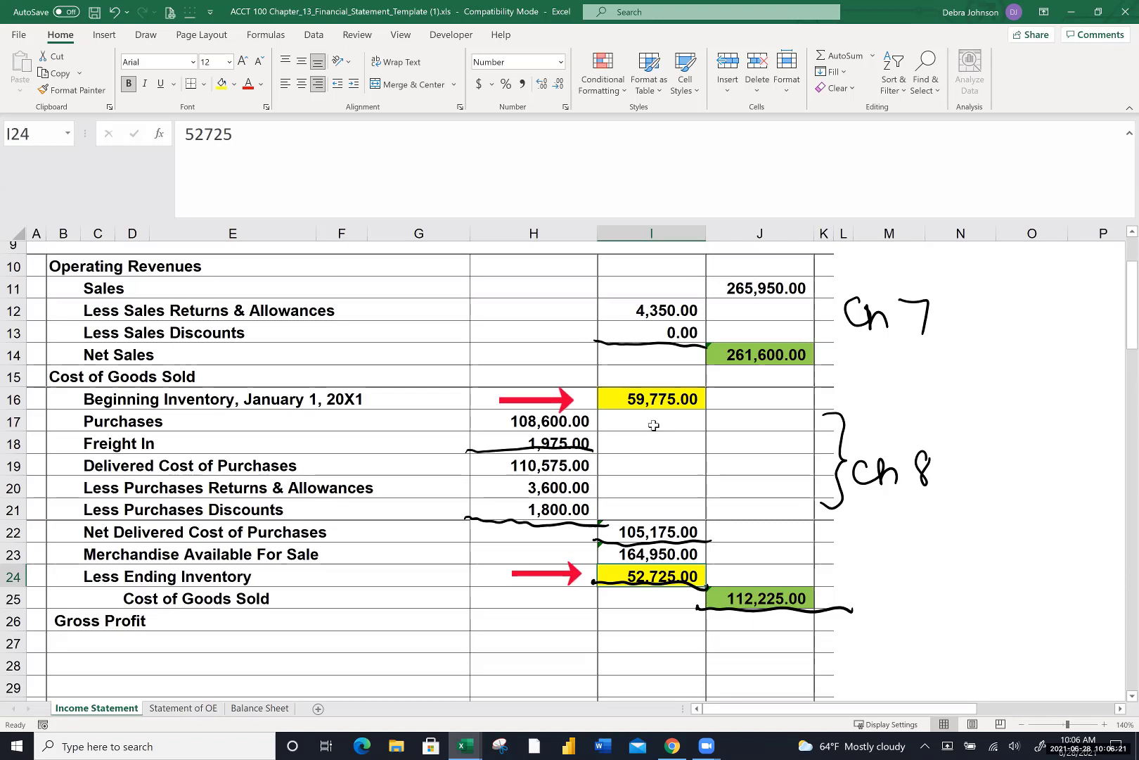
mouse_move(714, 395)
left_mouse_down()
mouse_move(740, 387)
mouse_move(714, 417)
mouse_move(749, 426)
left_mouse_up()
left_click_drag(718, 570, 735, 580)
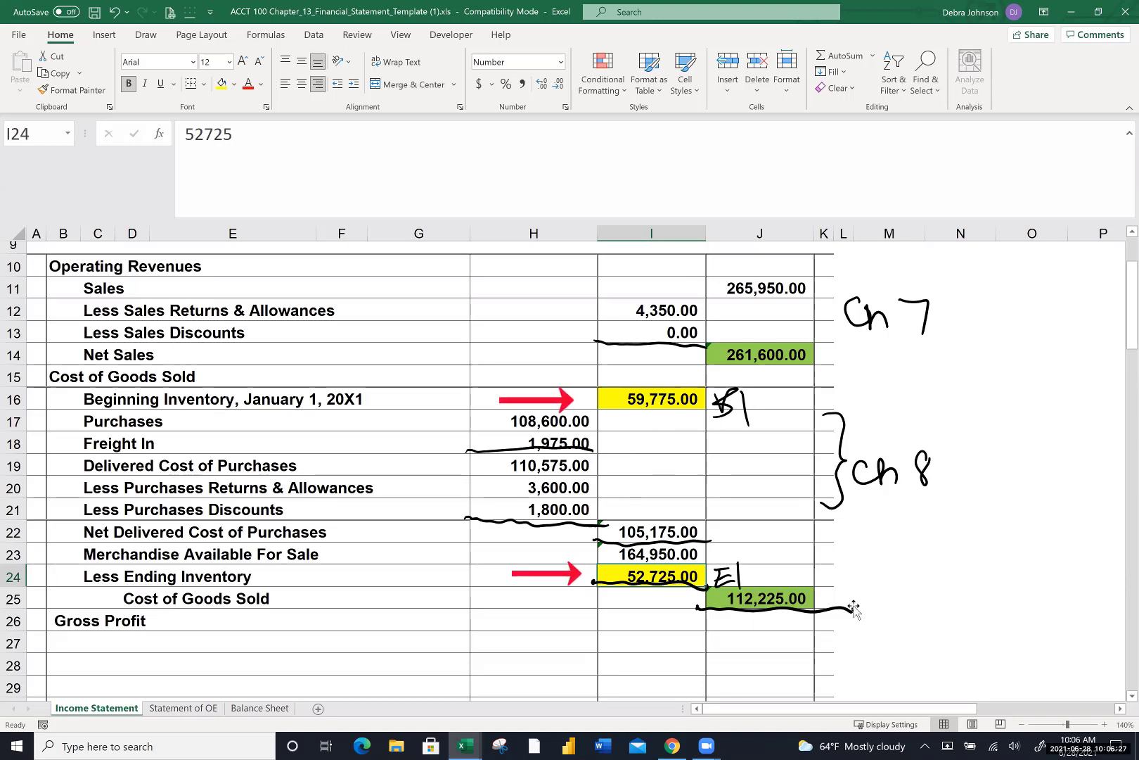
left_click(738, 633)
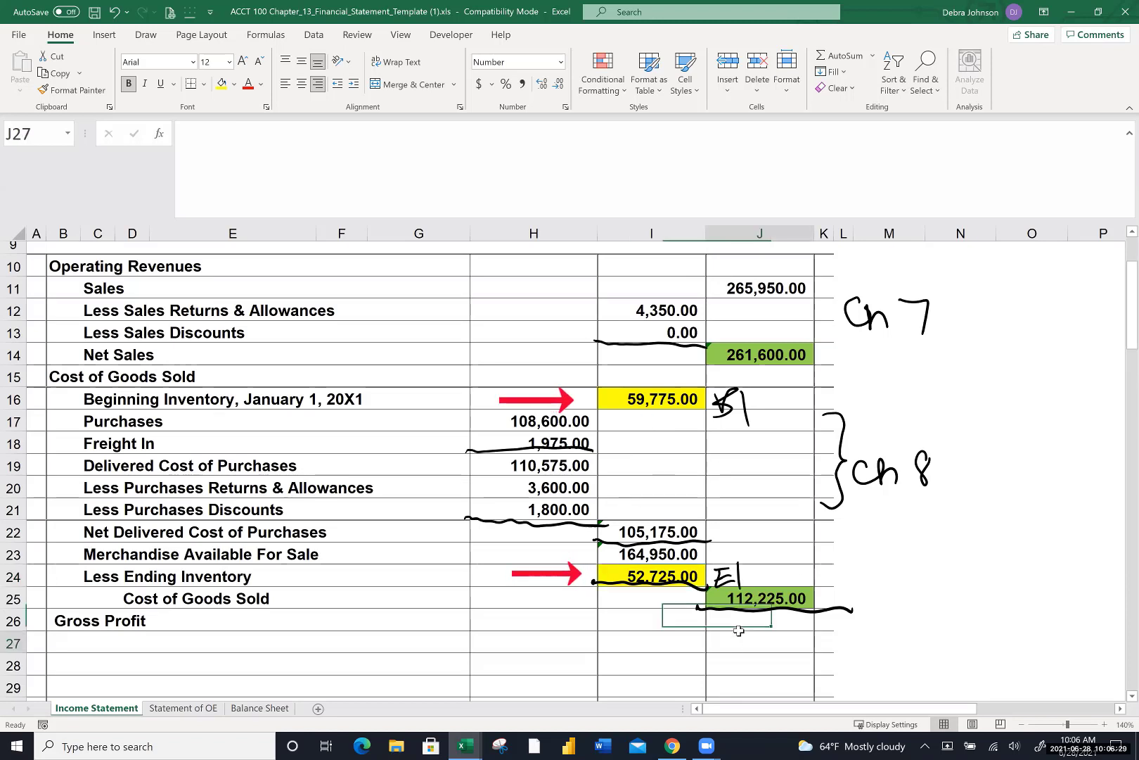
left_click(737, 623)
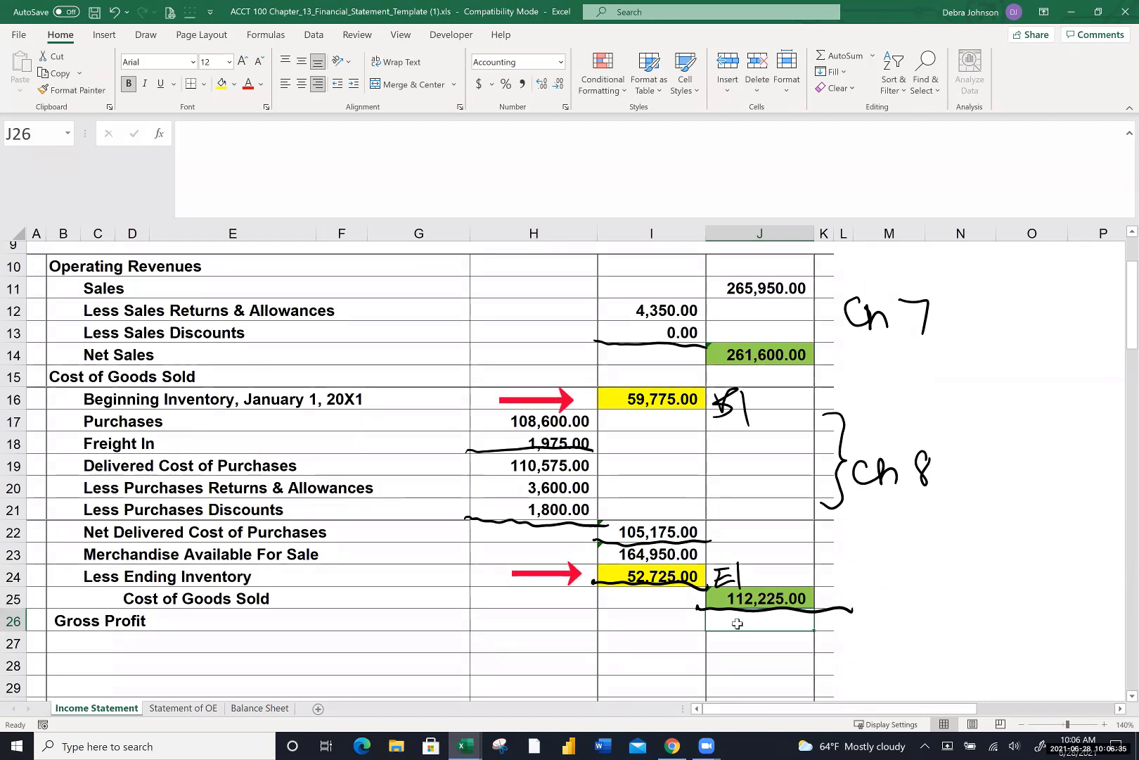
Enter Gross Profit =J14-J25 in J26, giving 149,375.00
type("=")
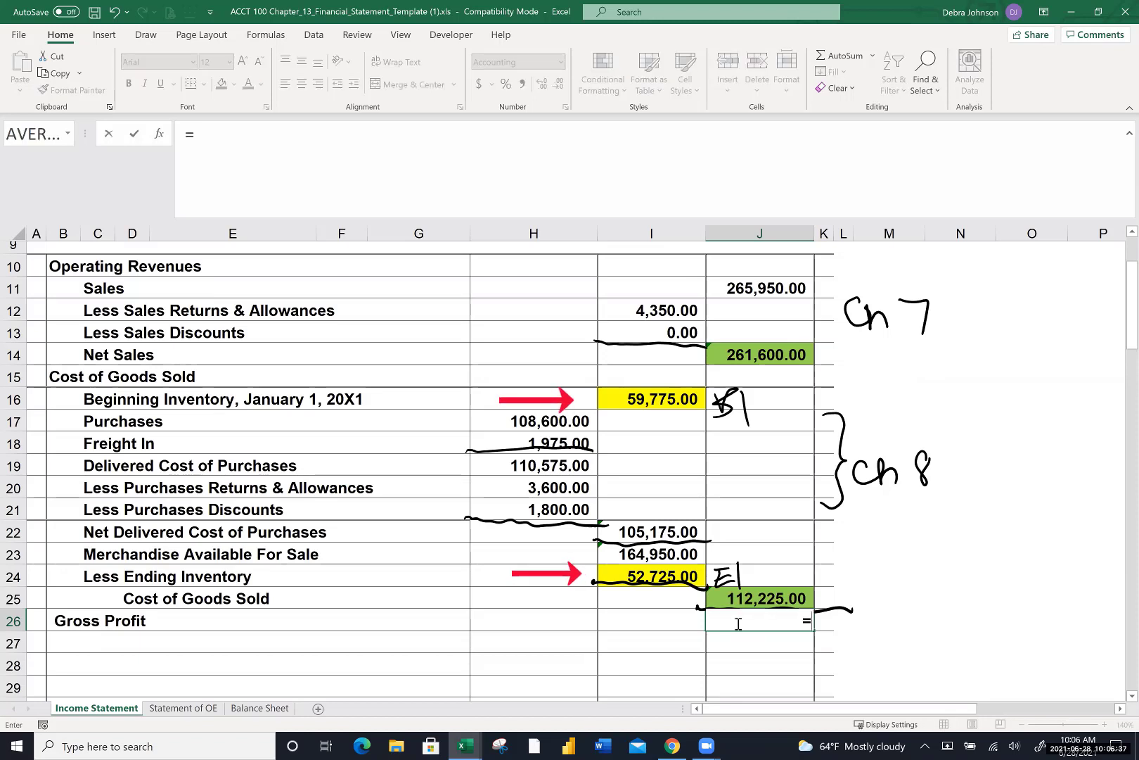
left_click(753, 355)
type("-")
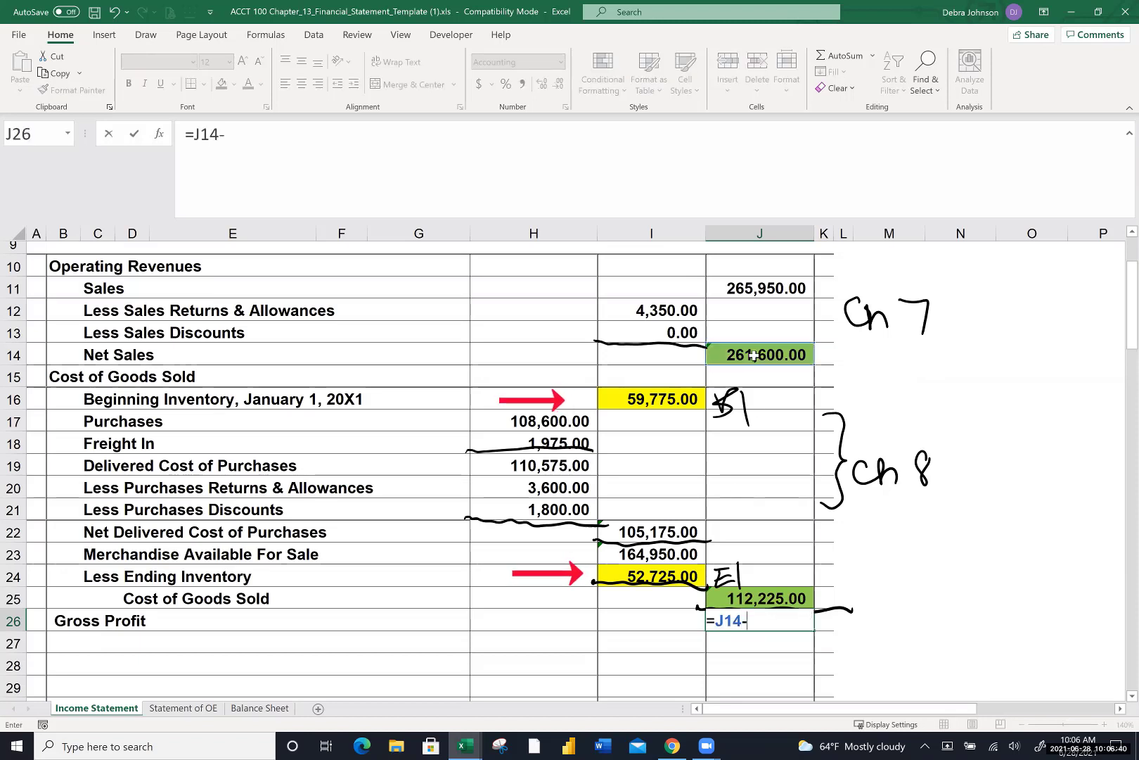
left_click(756, 591)
key("Return")
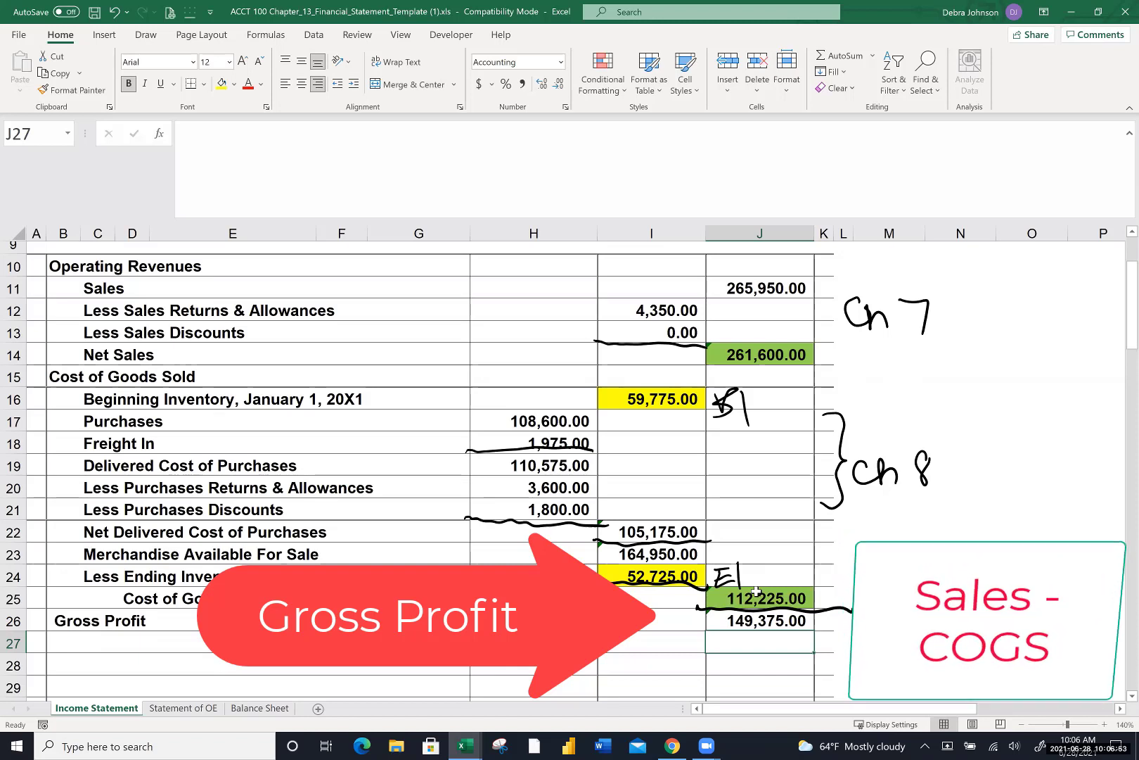
Widen column K slightly by dragging its border
left_click(840, 622)
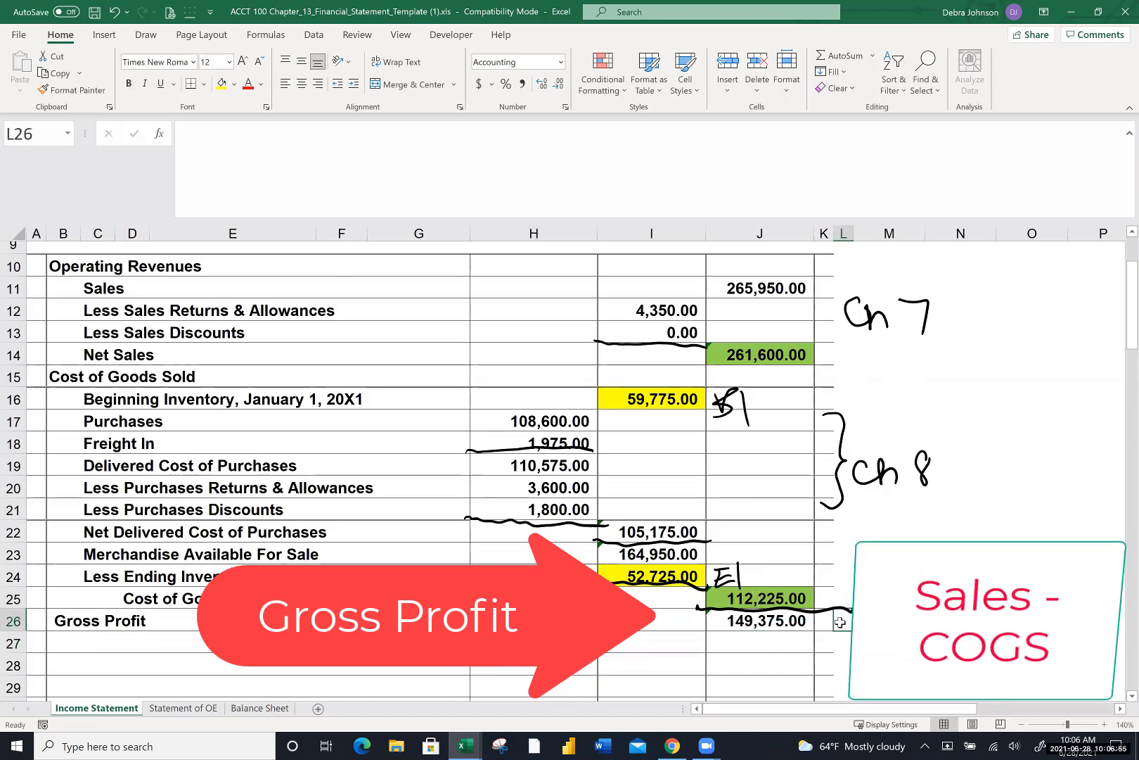
left_click(825, 623)
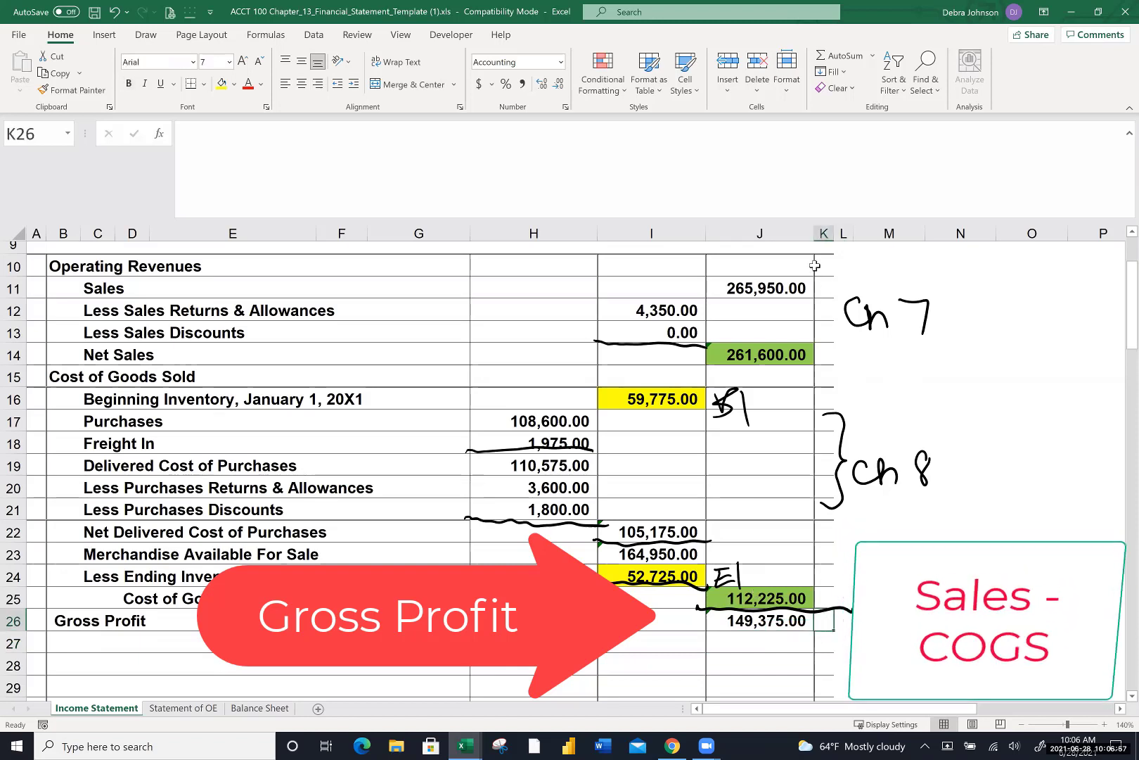
left_click_drag(832, 234, 854, 234)
left_click(863, 621)
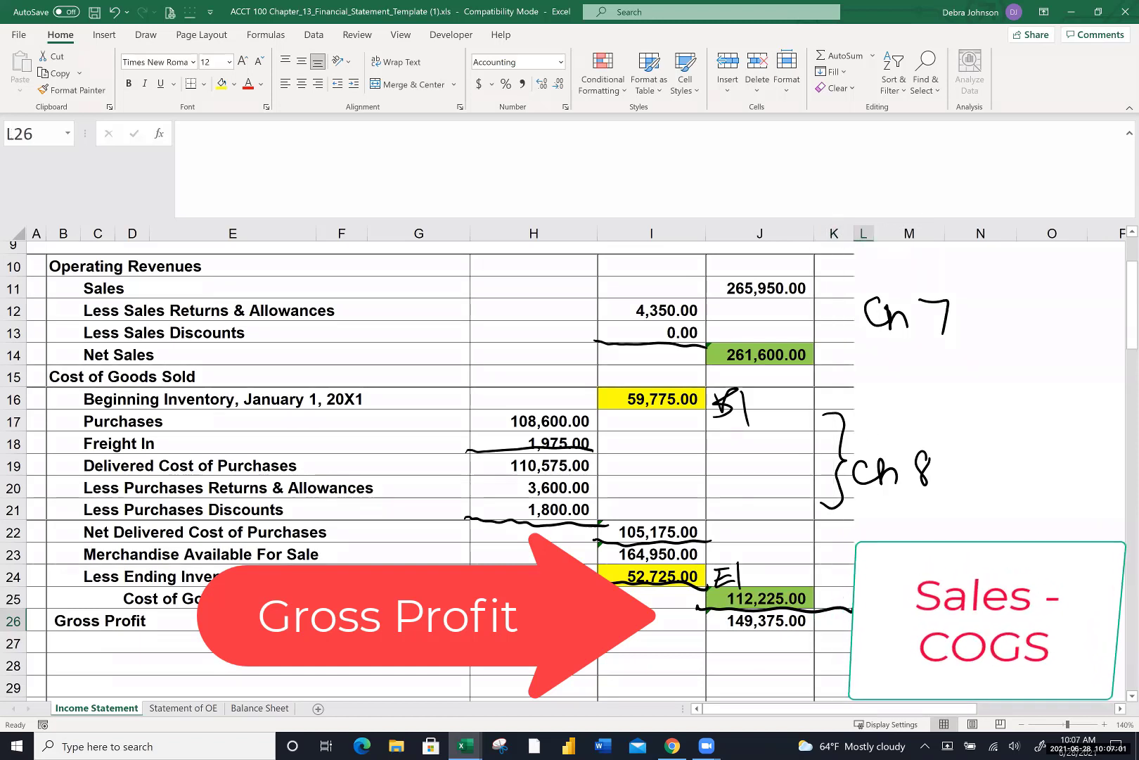
type("=")
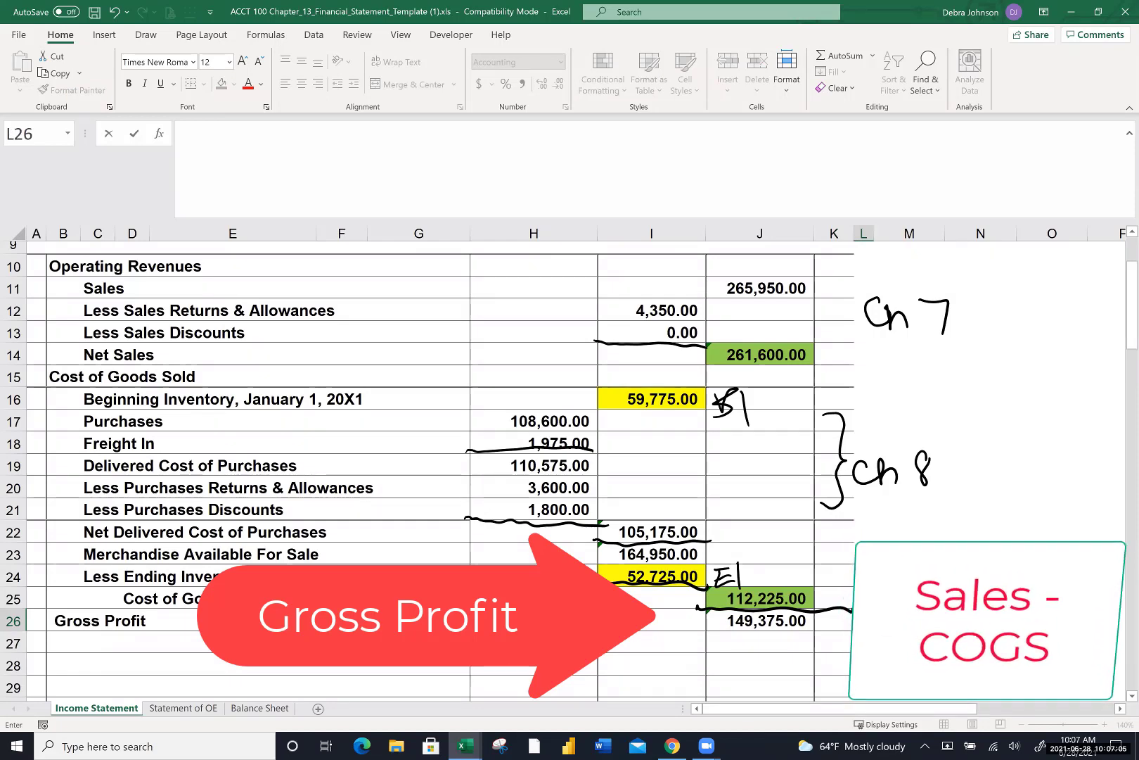
Type the label 'Gross Profit Margin GP/Net Sales' in L26
left_click(909, 620)
scroll(580, 478, "right", 1)
scroll(563, 478, "right", 2)
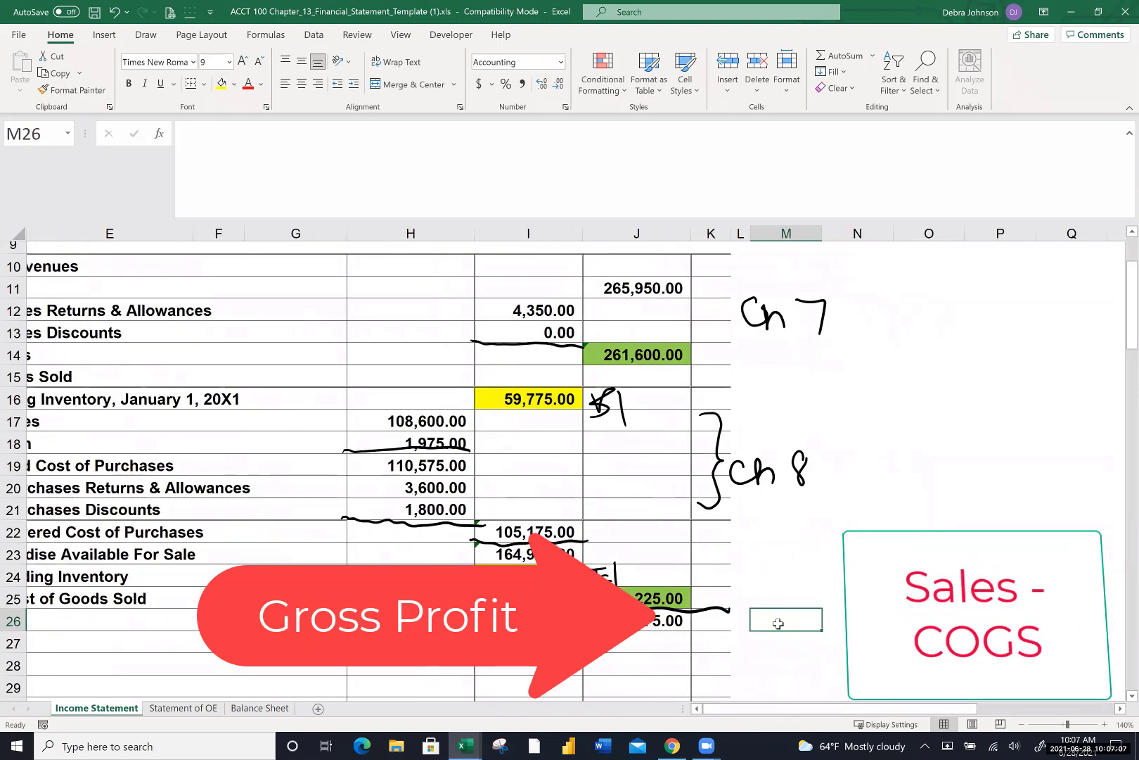
left_click(739, 618)
type("Gorss P")
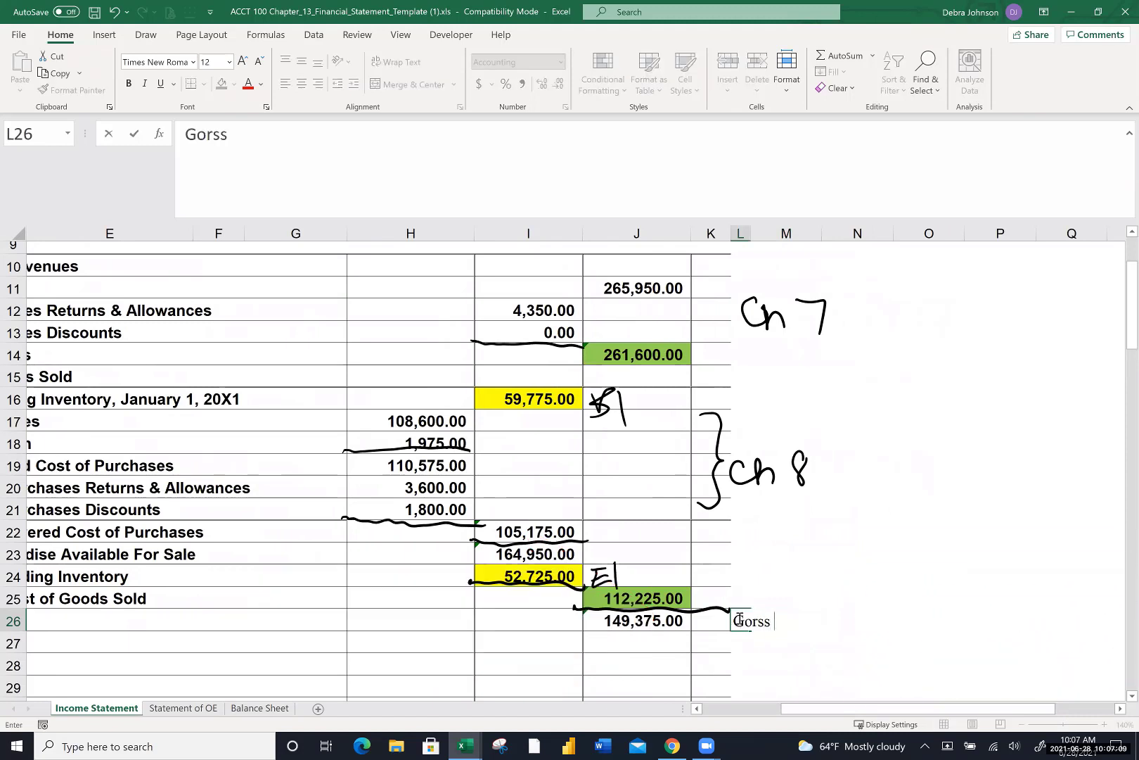
key("BackSpace")
key("BackSpace")
key("BackSpace")
key("BackSpace")
key("BackSpace")
key("BackSpace")
type("ro")
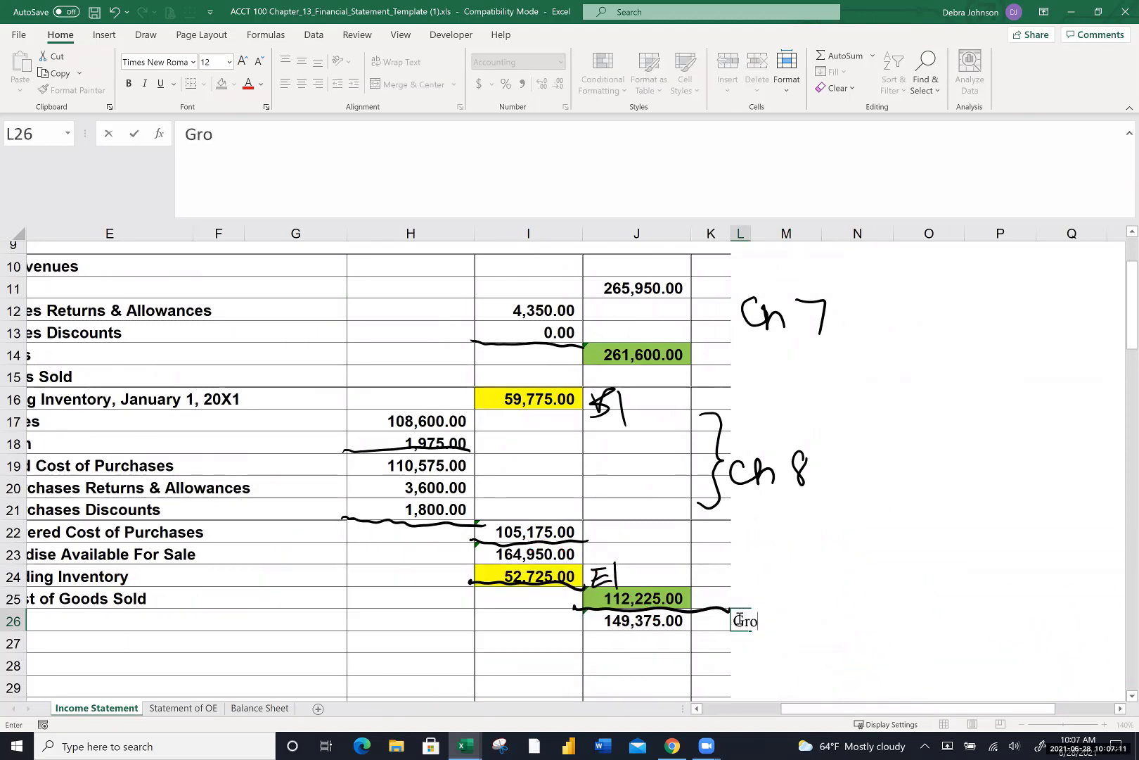
type("ss Profit ")
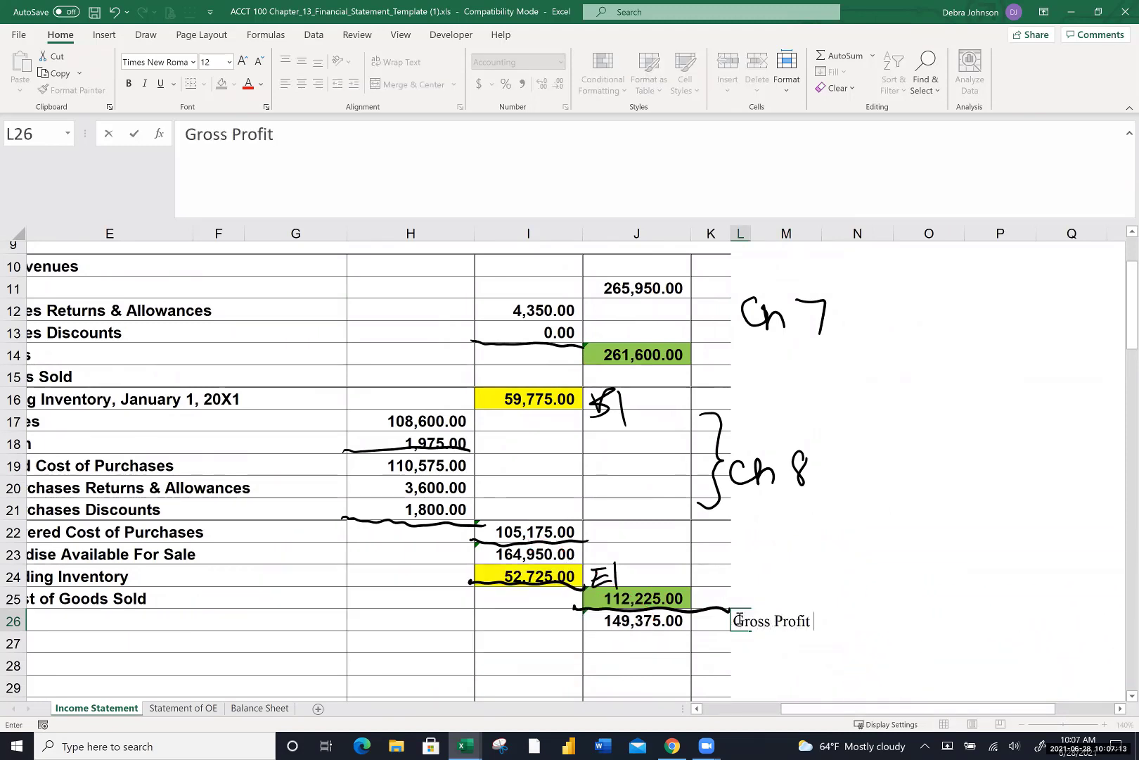
type("Margin")
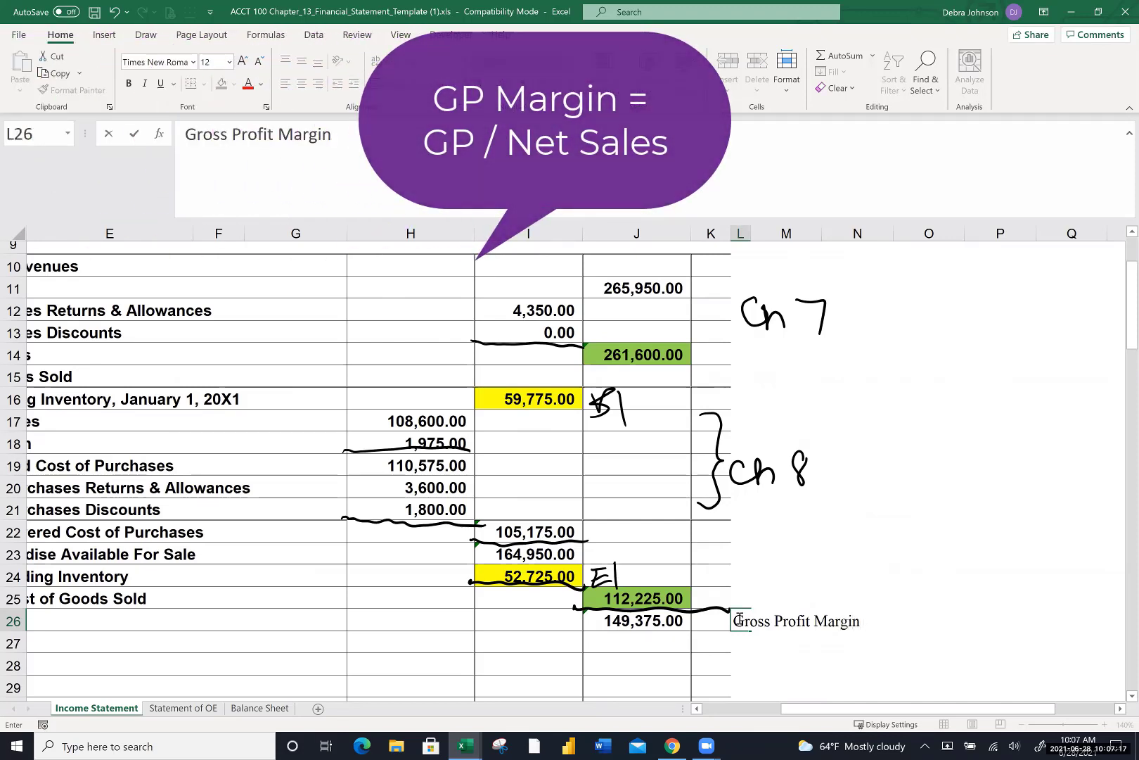
type(" GP/NEt")
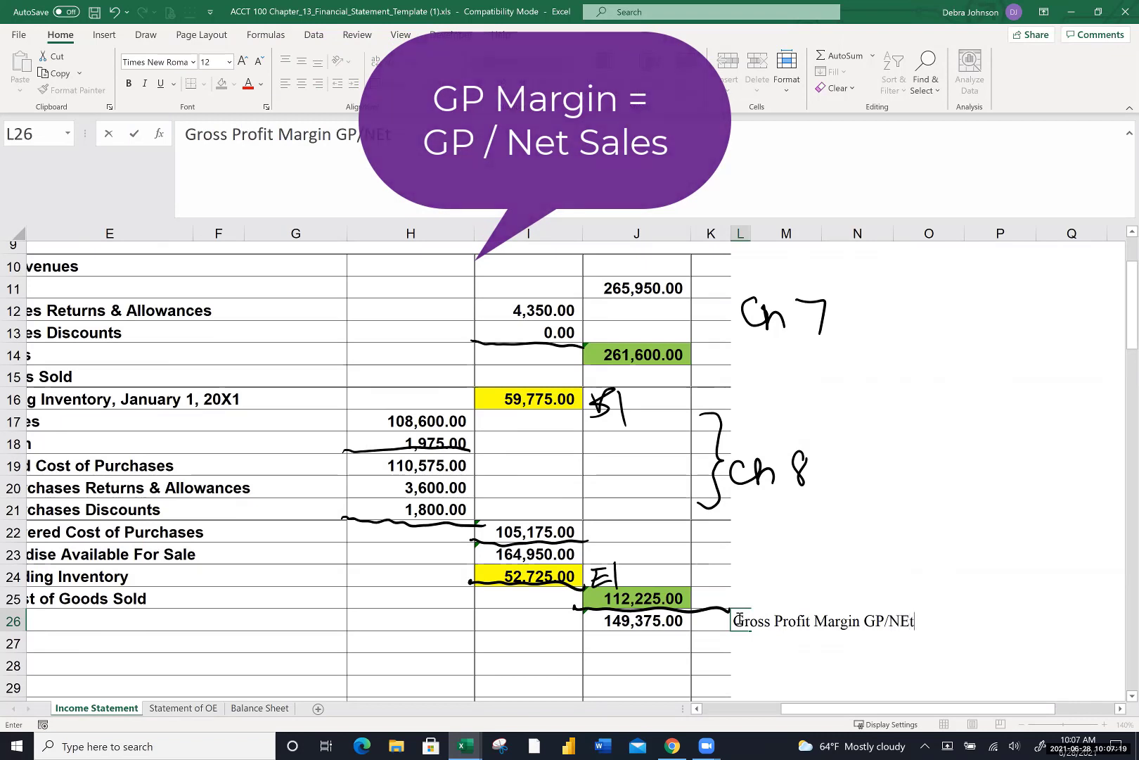
key("BackSpace")
key("BackSpace")
type("et Sales")
key("Return")
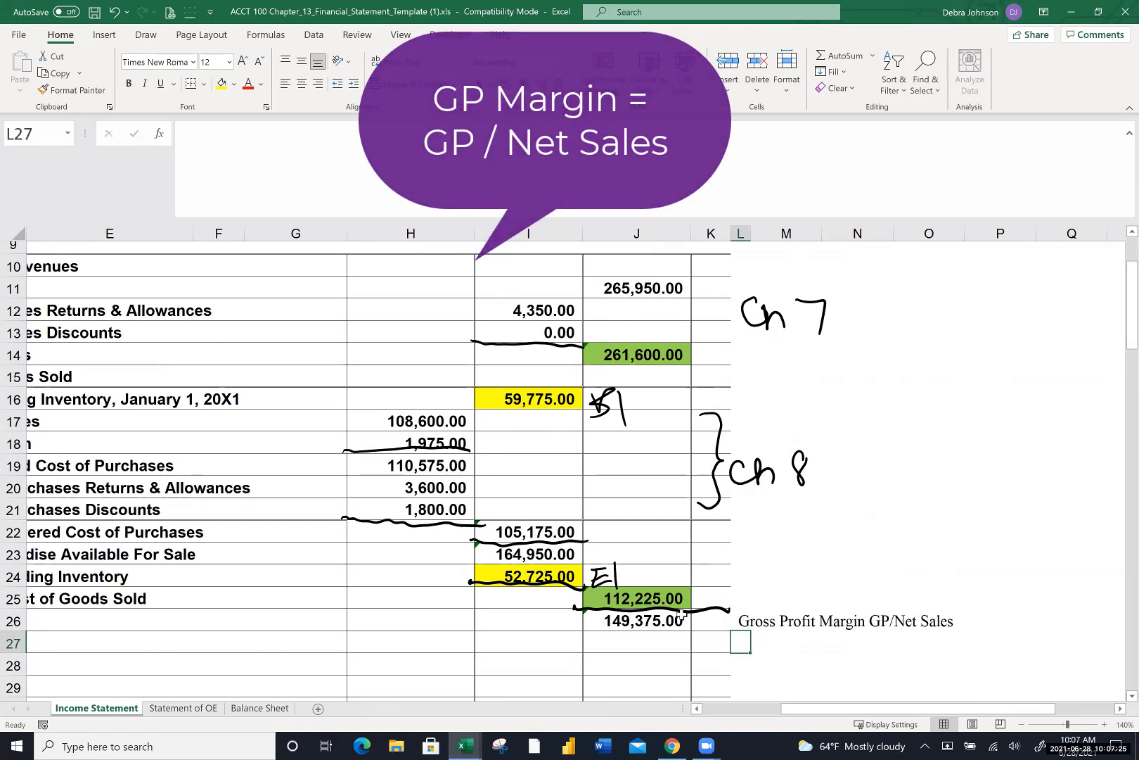
Enter =J26/J14 in K26 for a 57.1% gross profit margin, inking the referenced figures
left_click(704, 621)
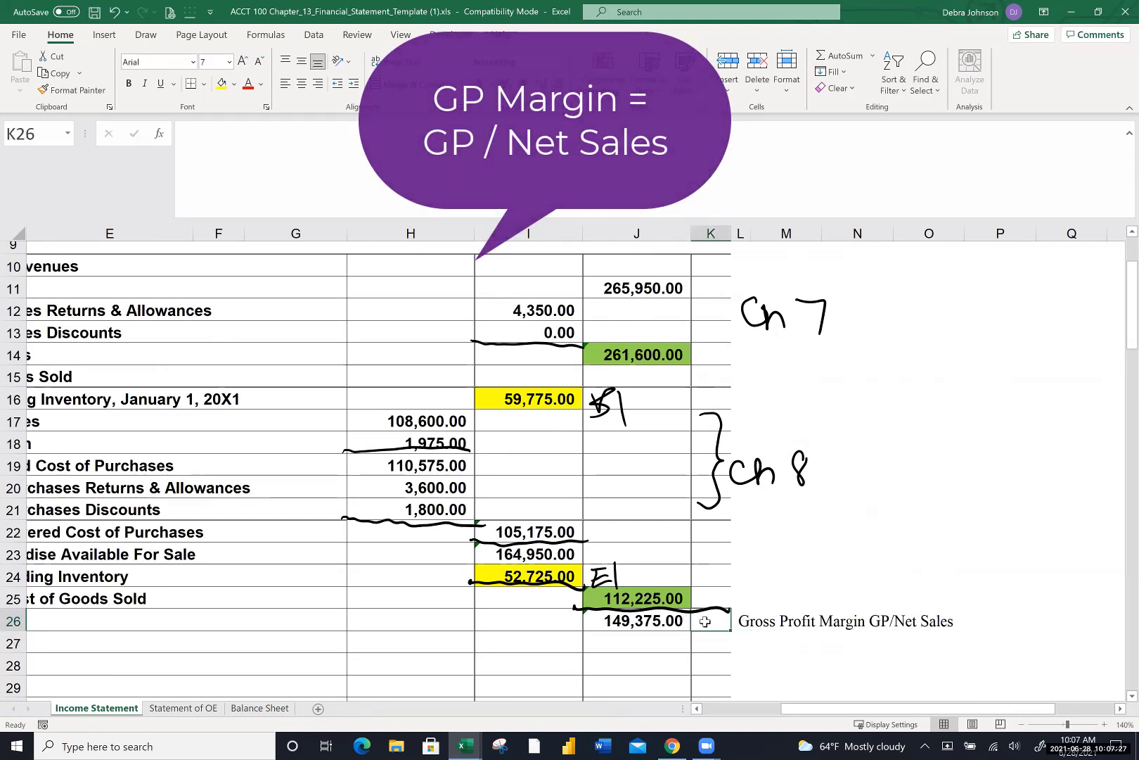
type("=")
left_click(635, 619)
mouse_move(633, 607)
left_mouse_down()
mouse_move(696, 641)
mouse_move(677, 604)
left_mouse_up()
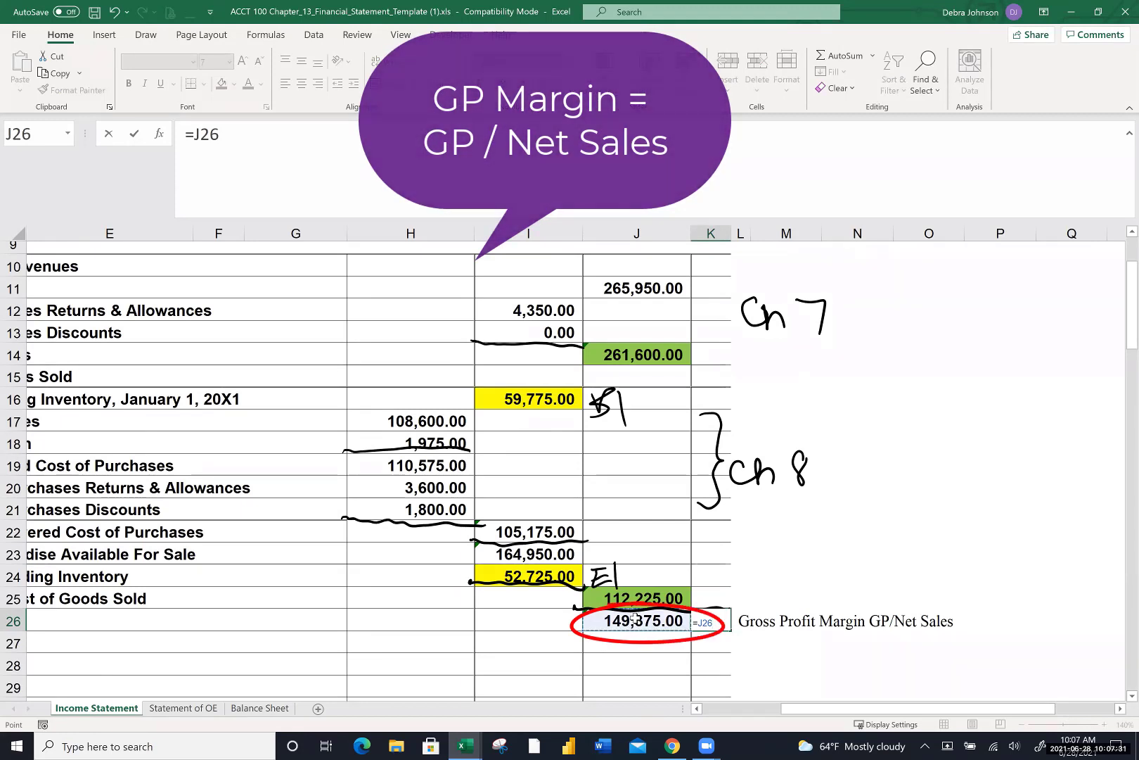
type("/")
left_click(628, 354)
mouse_move(617, 330)
left_mouse_down()
mouse_move(645, 328)
mouse_move(697, 377)
mouse_move(609, 329)
left_mouse_up()
key("Return")
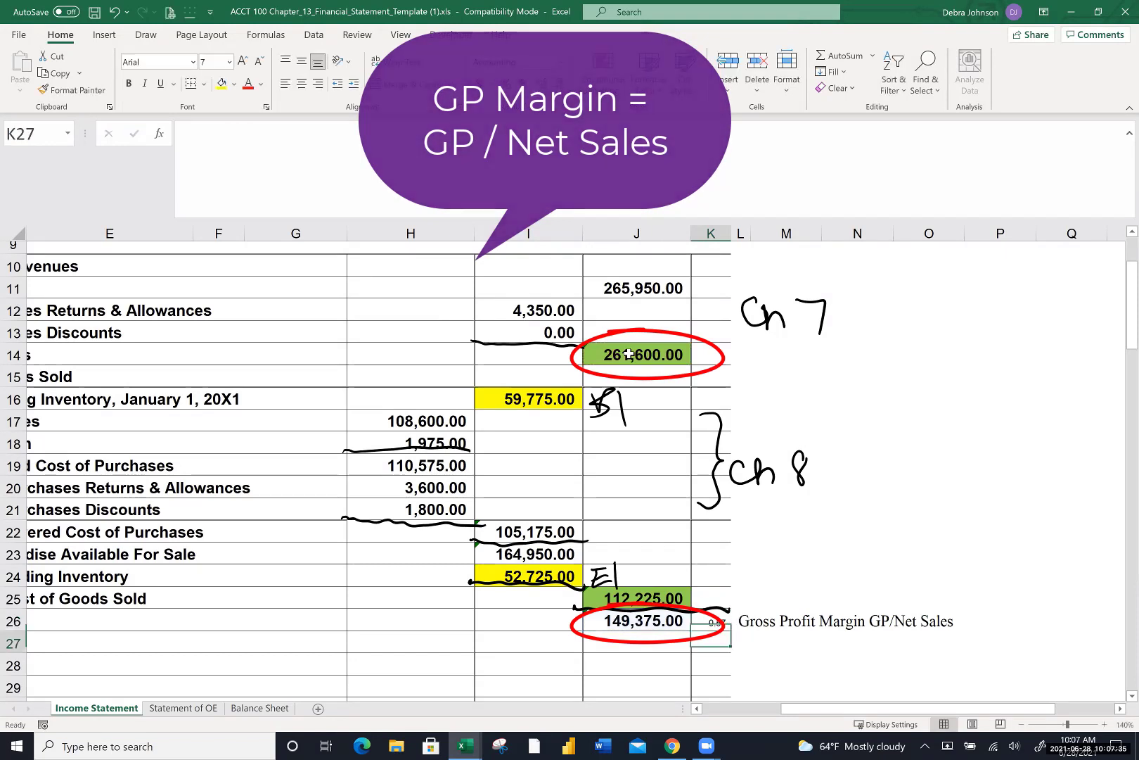
Widen column K so the margin value displays fully
left_click(711, 233)
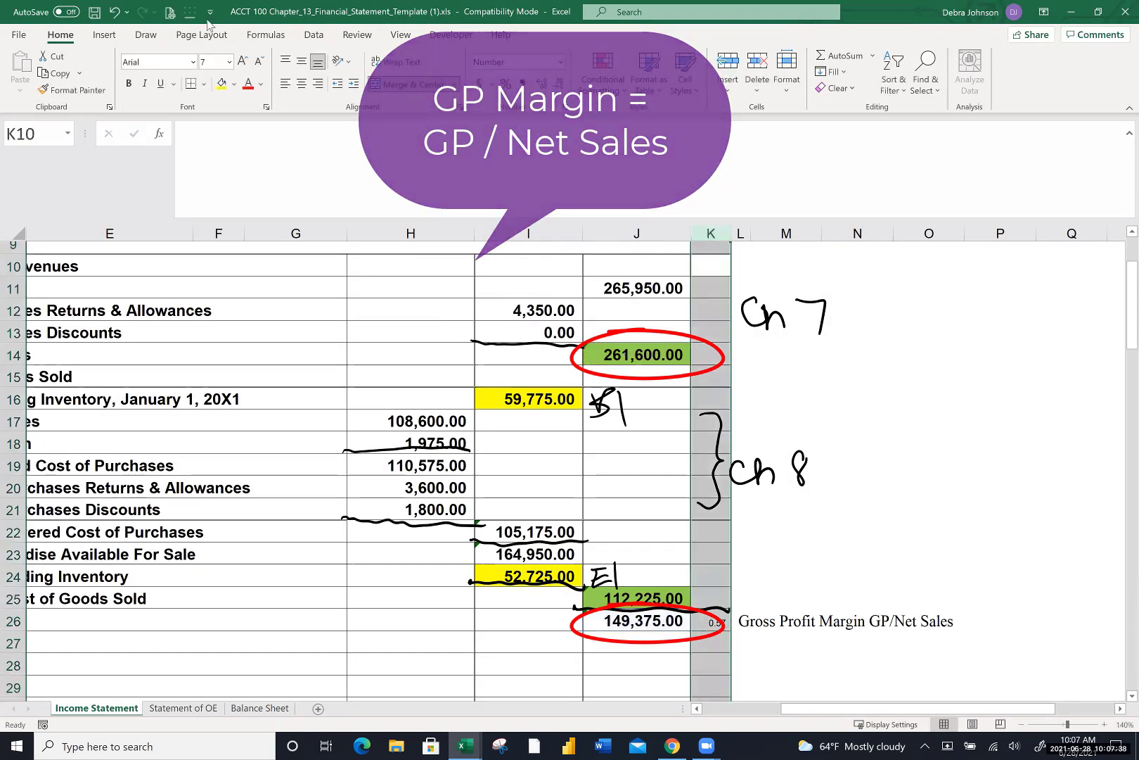
left_click(230, 62)
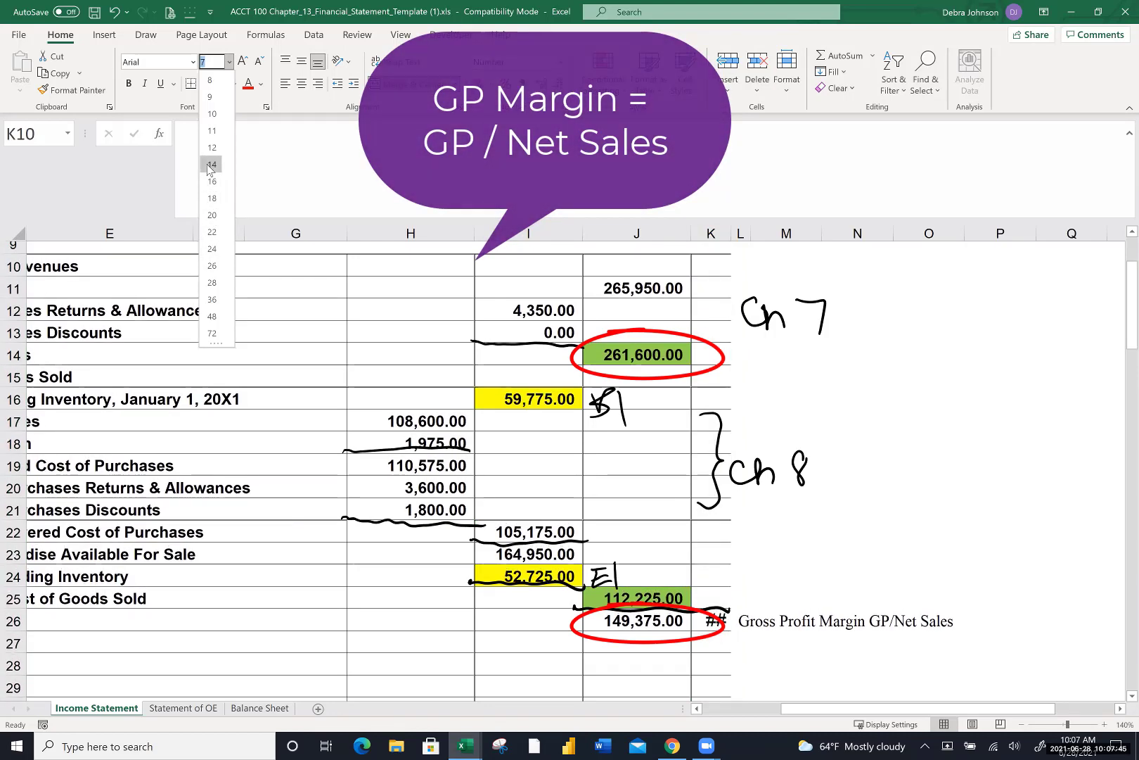
key("Escape")
key("Escape")
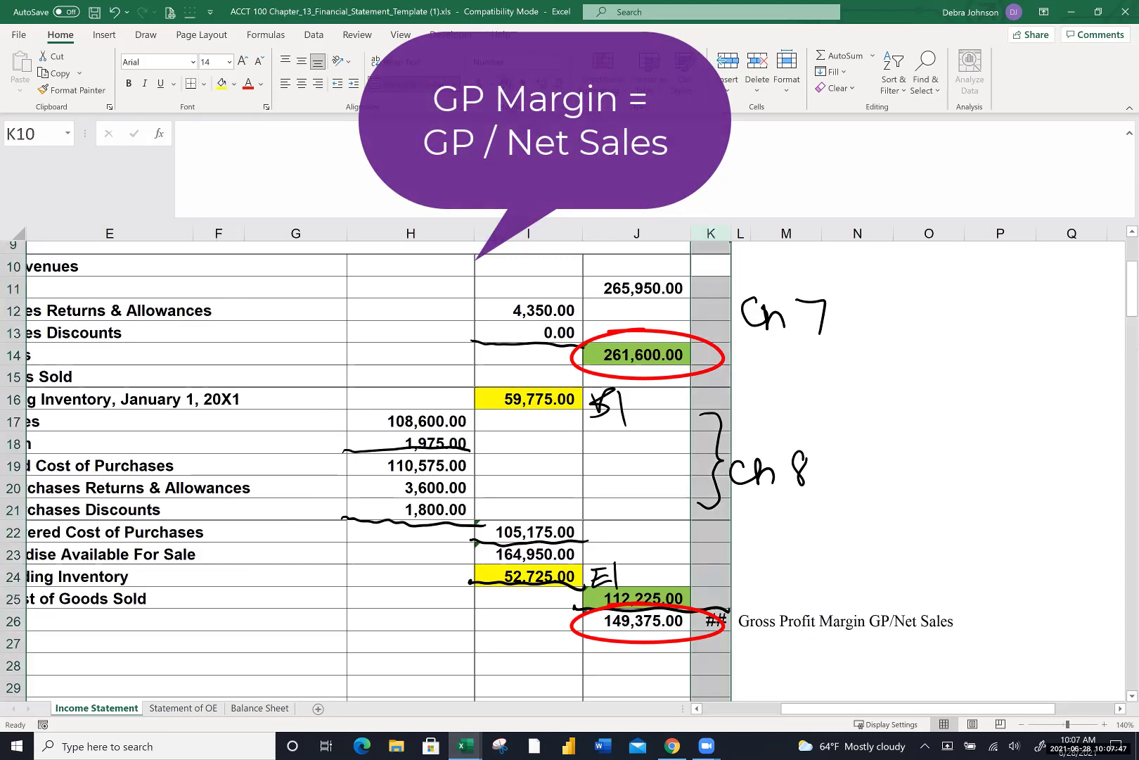
left_click_drag(732, 234, 771, 244)
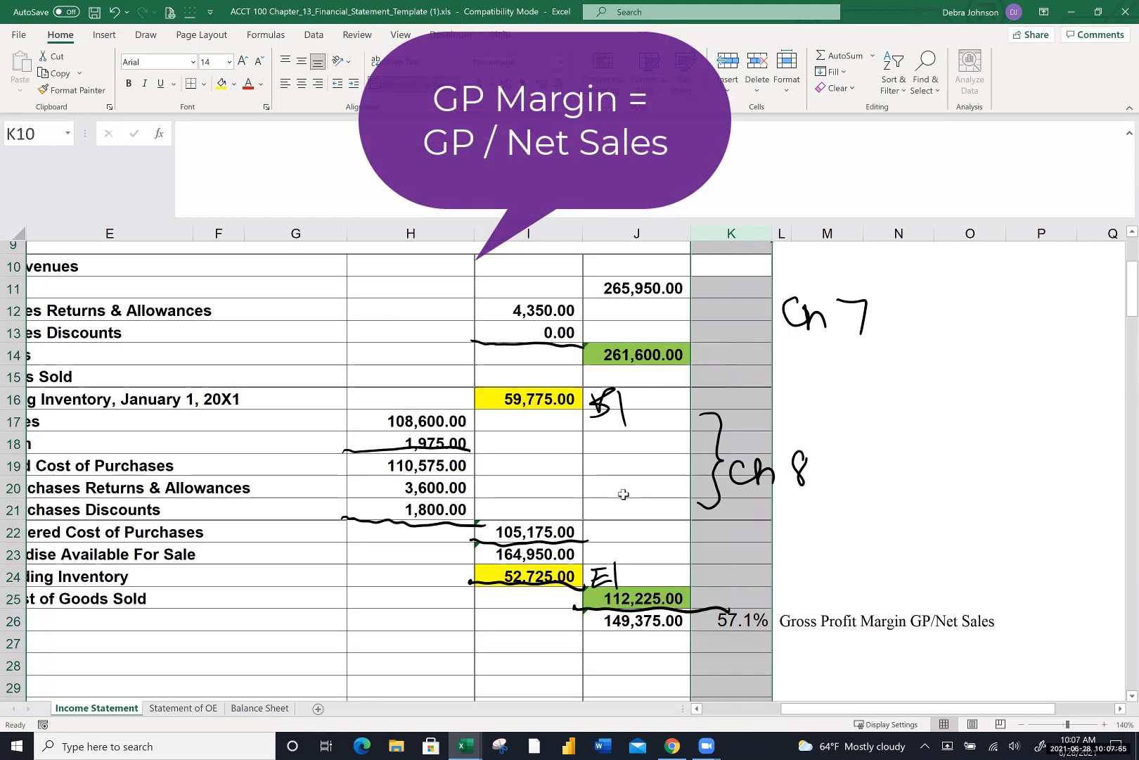
scroll(623, 493, "right", 3)
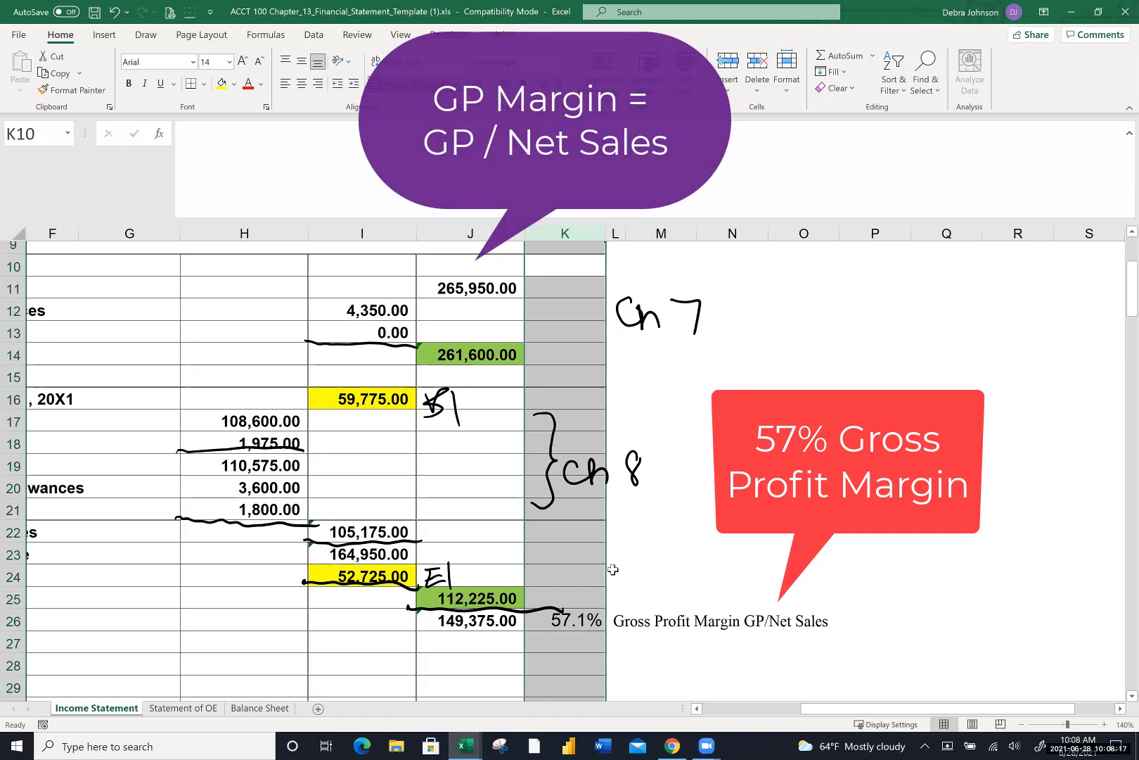
left_click(582, 606)
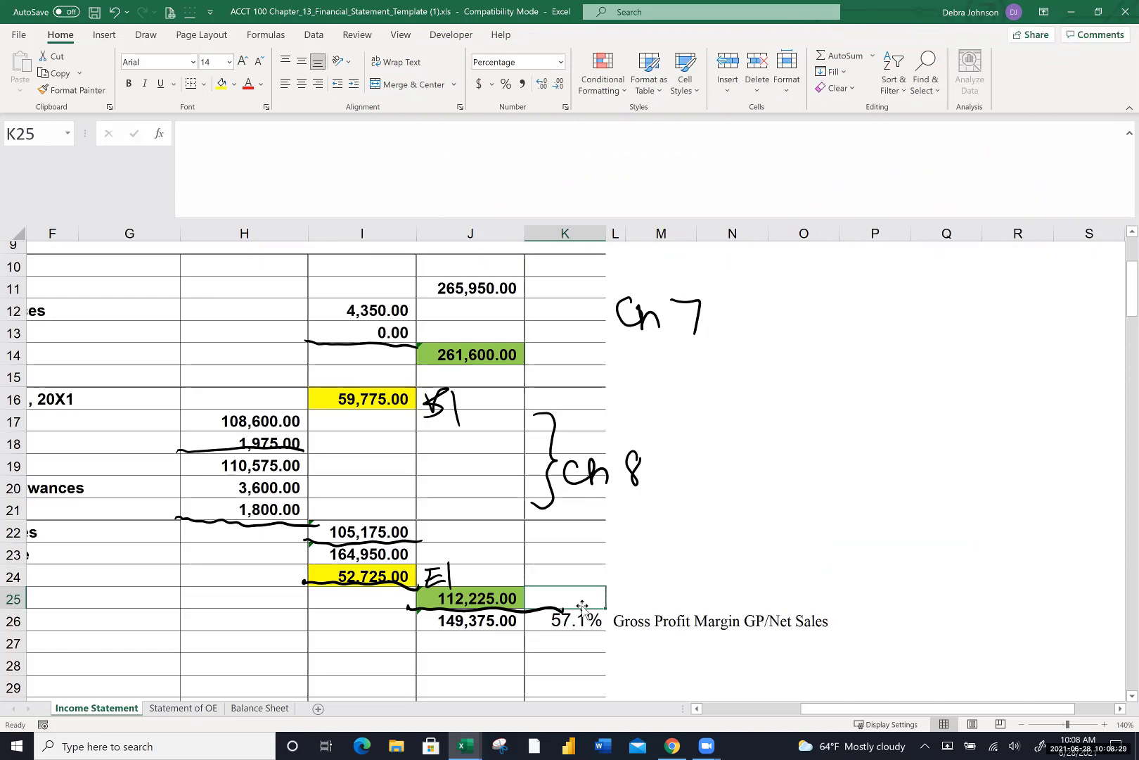
left_click(273, 615)
scroll(271, 616, "left", 1)
scroll(271, 616, "left", 2)
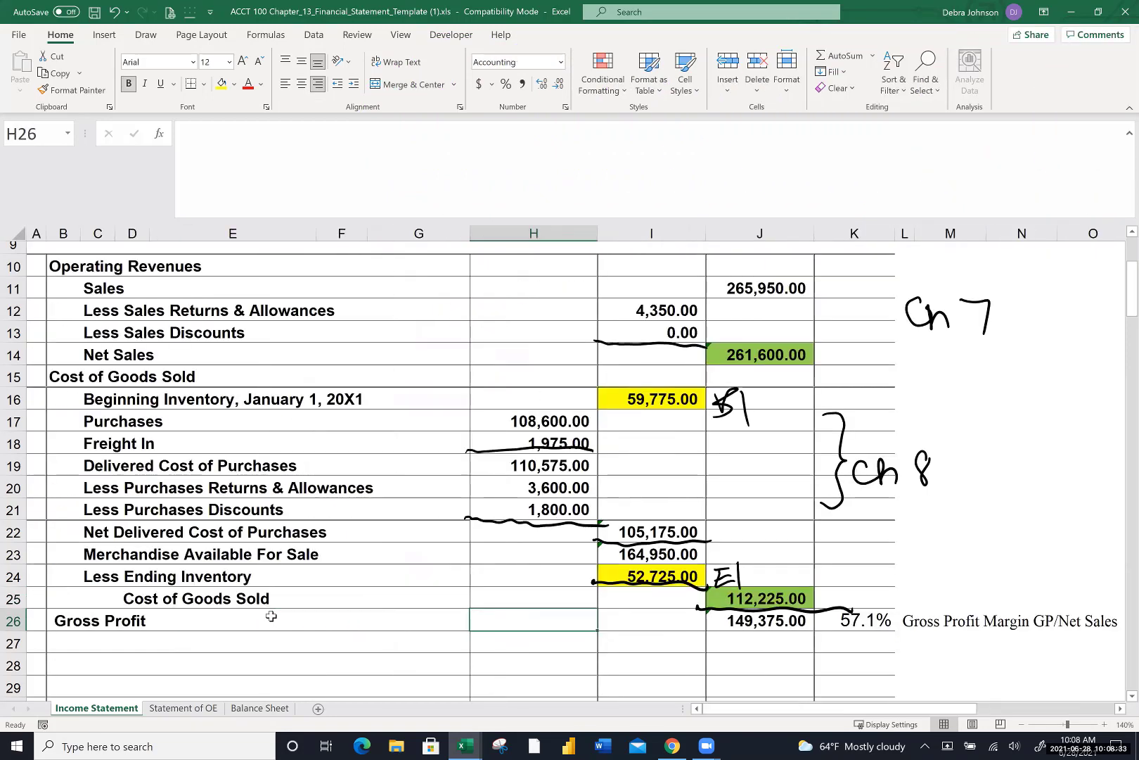
scroll(271, 616, "down", 1)
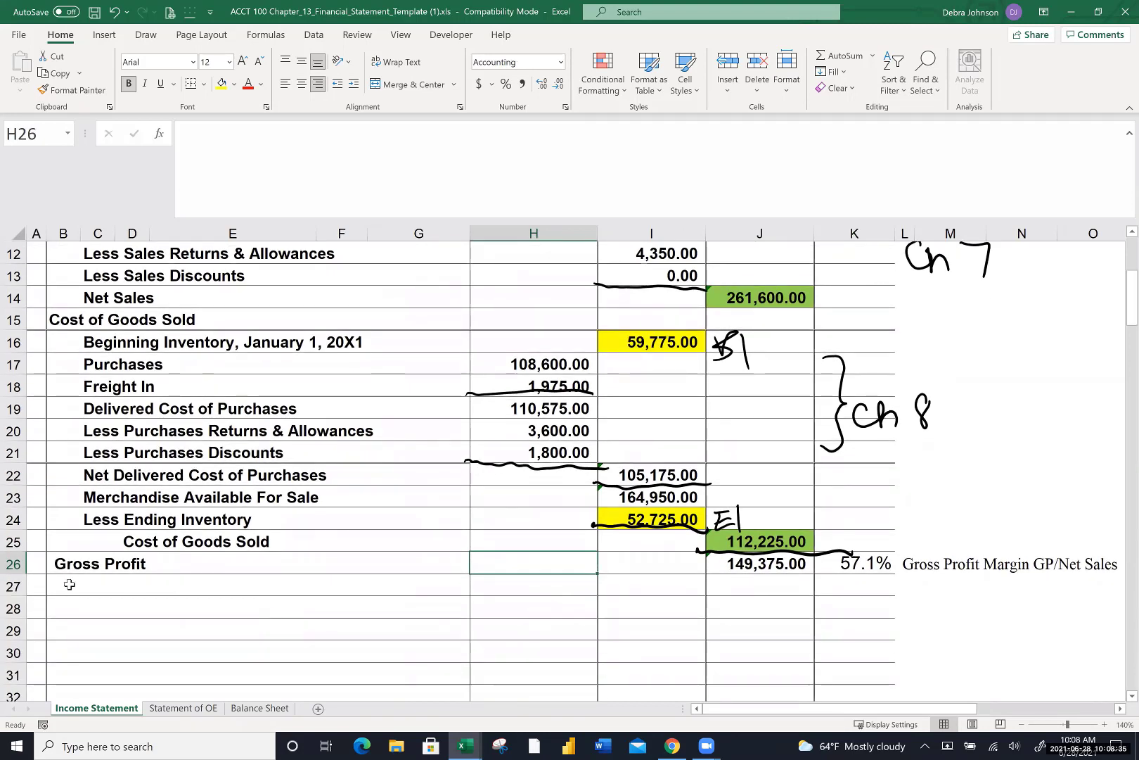
left_click(70, 584)
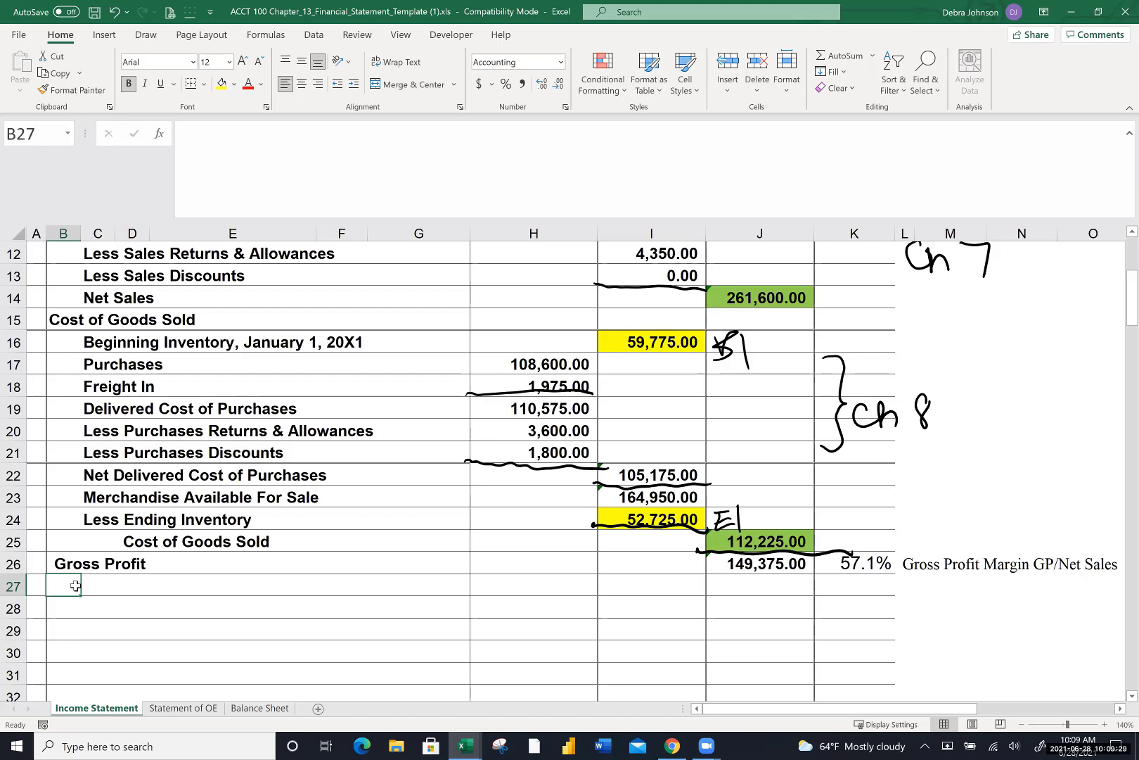
Add the 'Operating Expenses' heading and 'Selling Expenses' subheading in C28
type("Operating ")
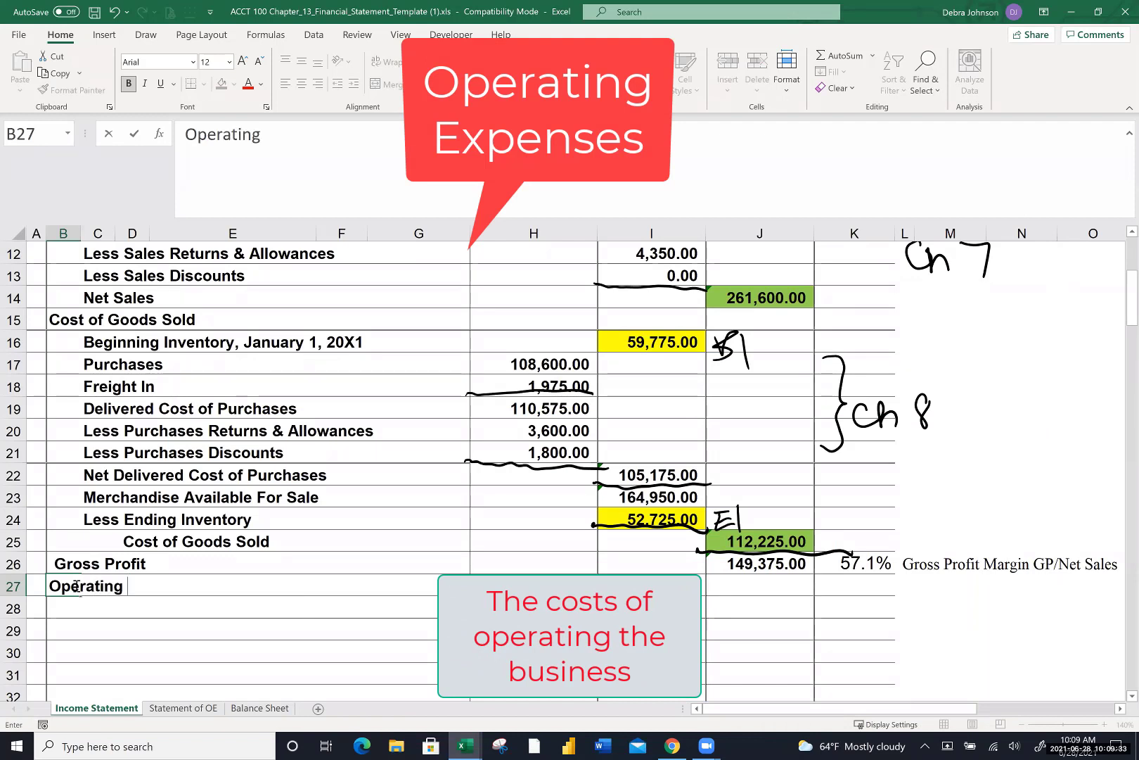
type("Expenses")
key("BackSpace")
key("BackSpace")
type("ses")
key("Return")
left_click(95, 611)
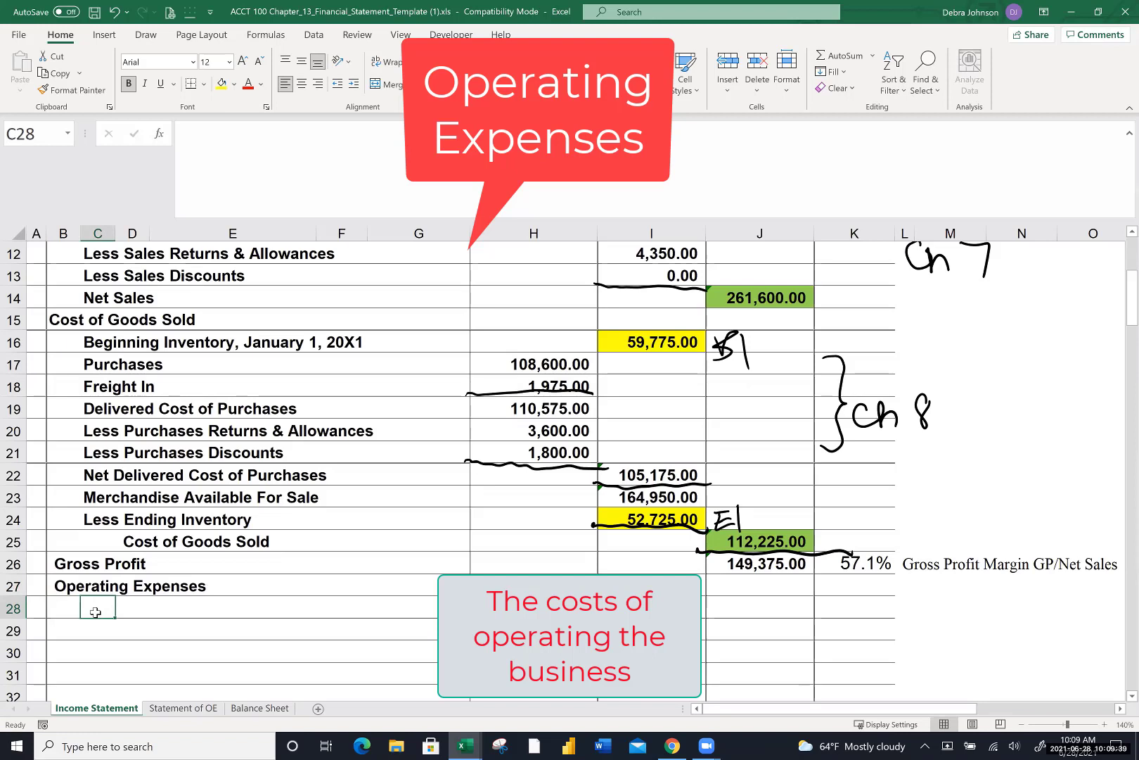
type("Selling Expenses")
key("Return")
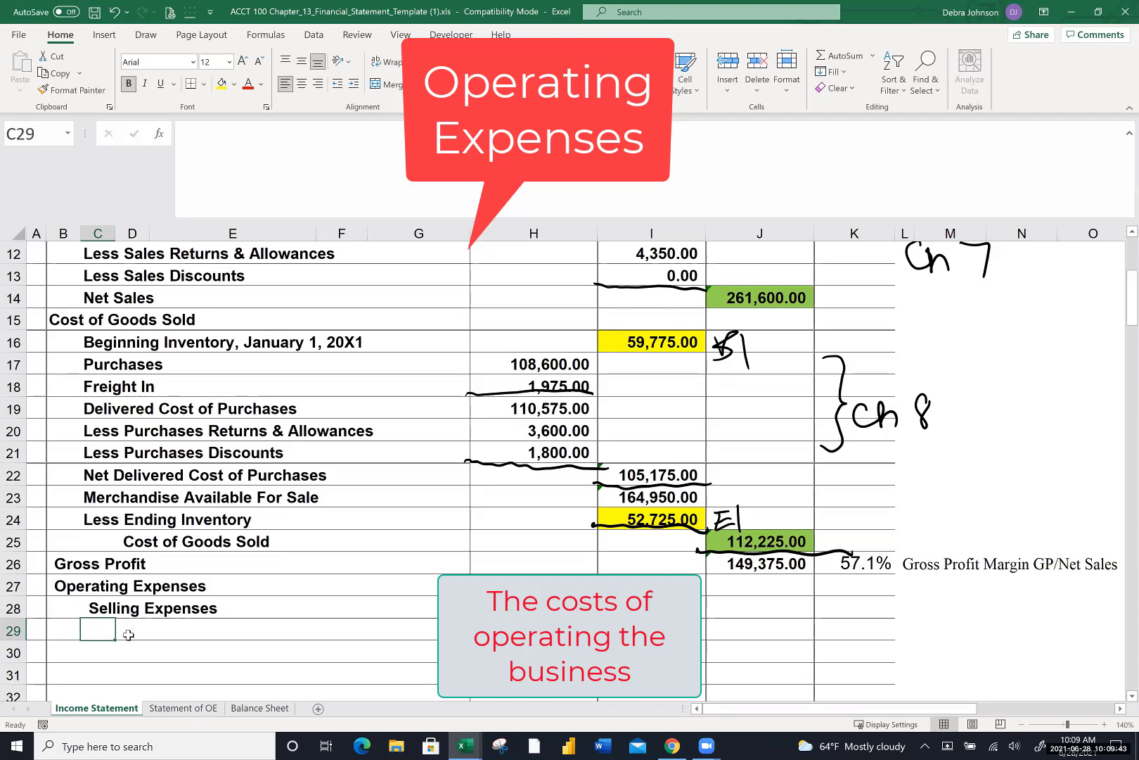
List Salaries Expense - Sales, Store Supplies Expense and Depreciation Expense - Store Equip from D29
left_click(128, 634)
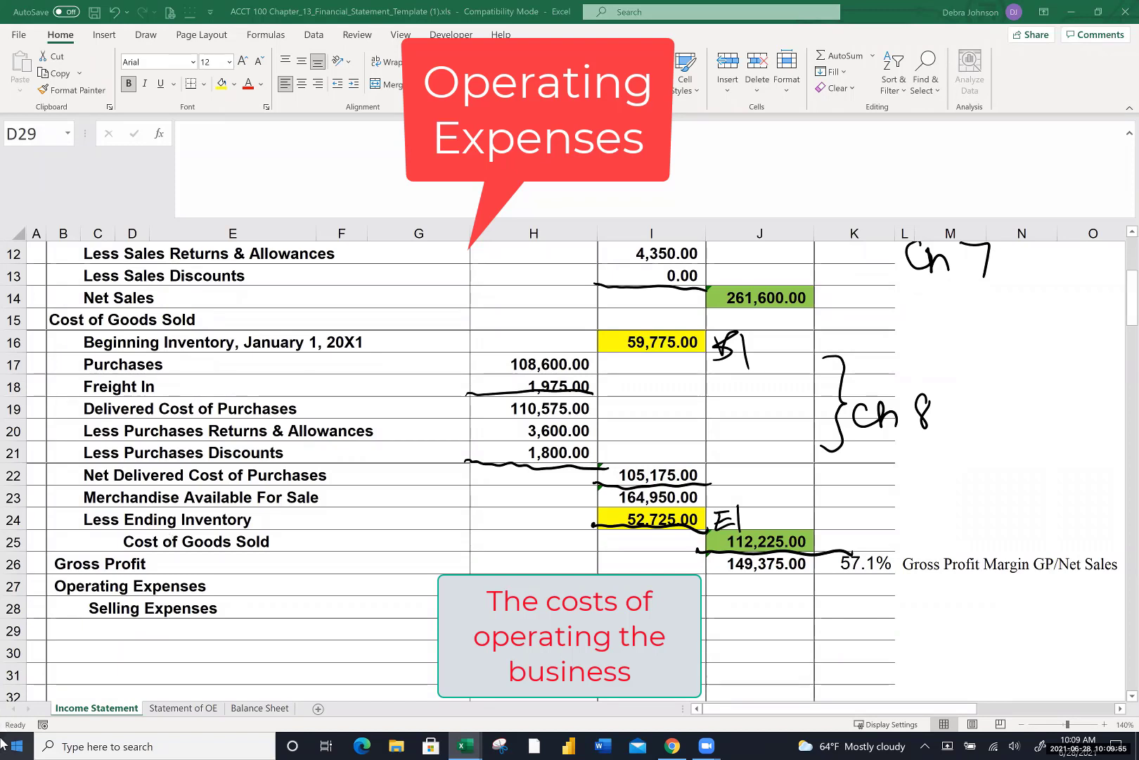
left_click(139, 629)
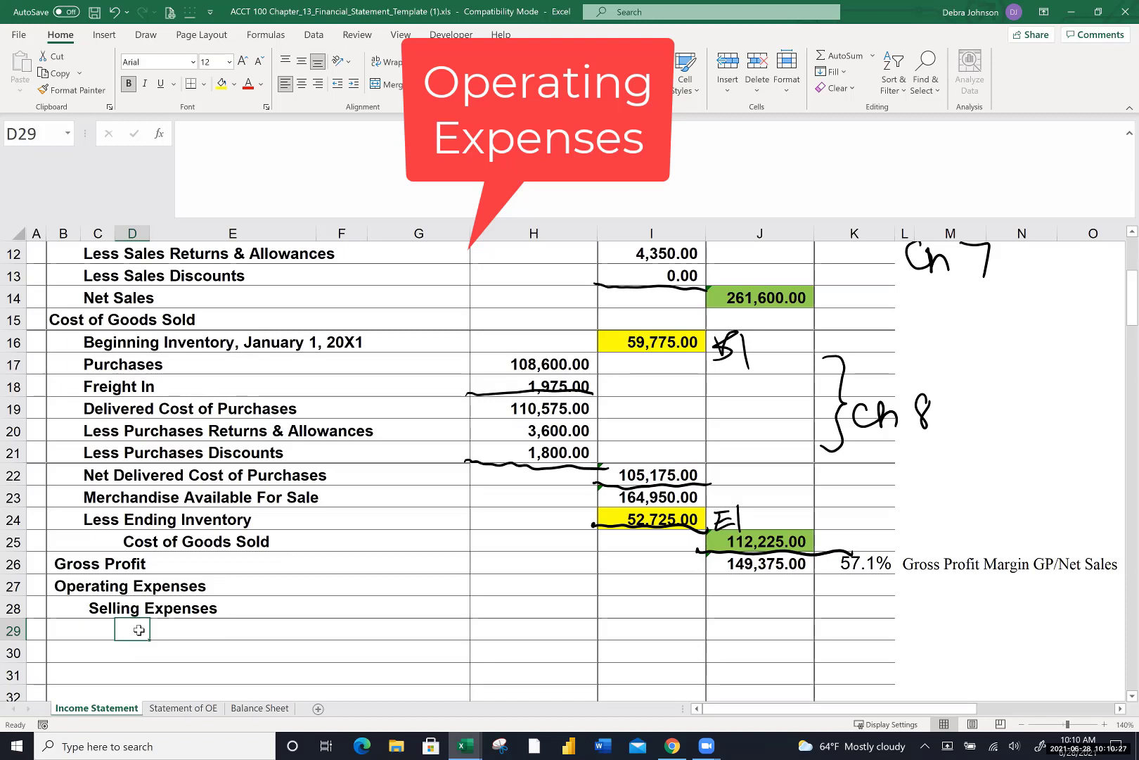
type("Salare")
key("BackSpace")
type("ies")
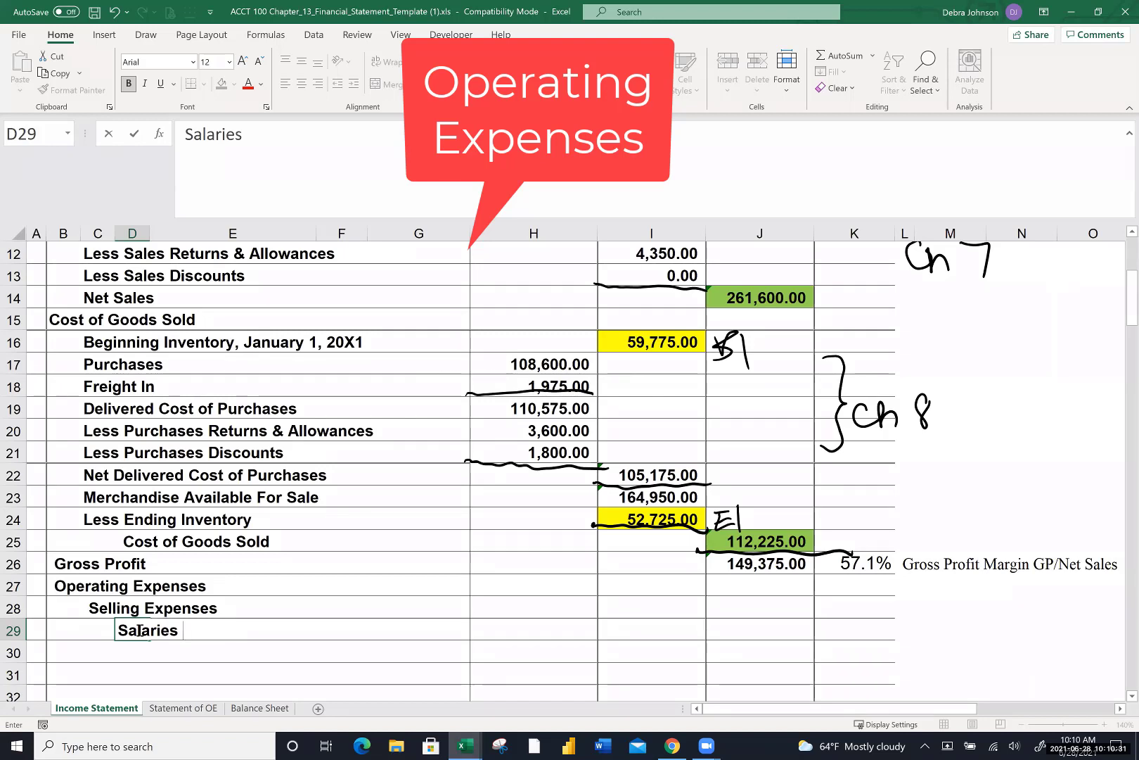
type(" Expense - Sales")
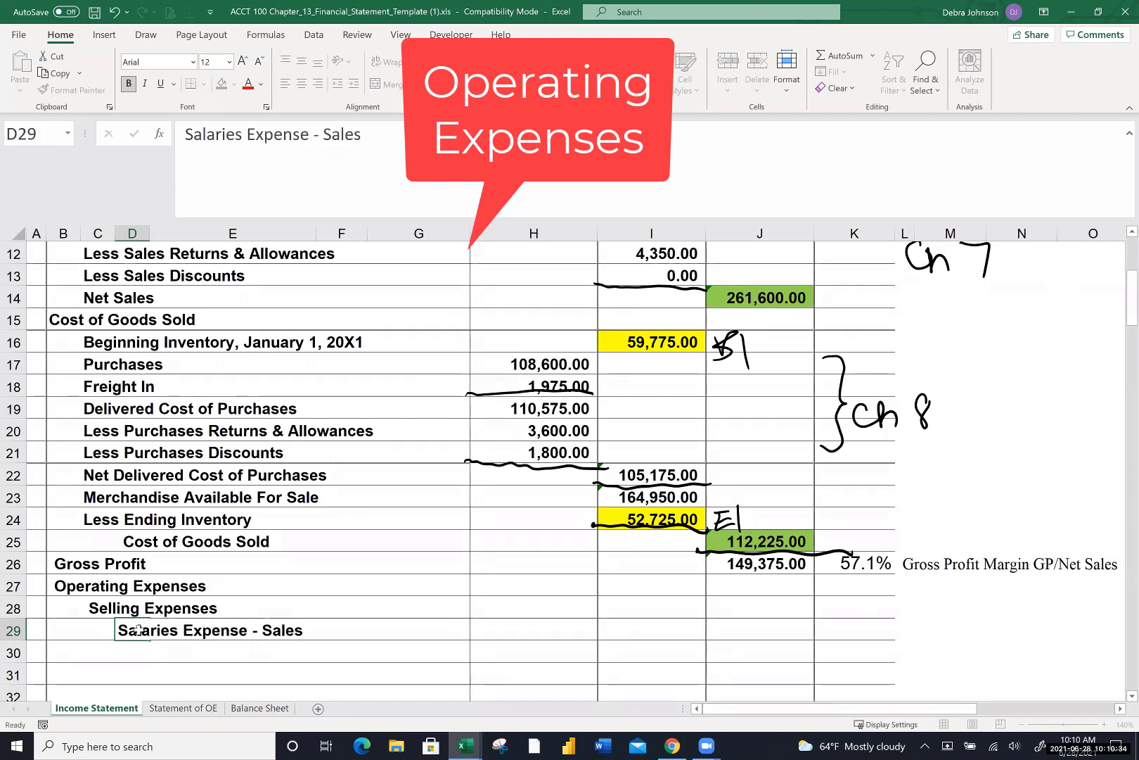
key("Return")
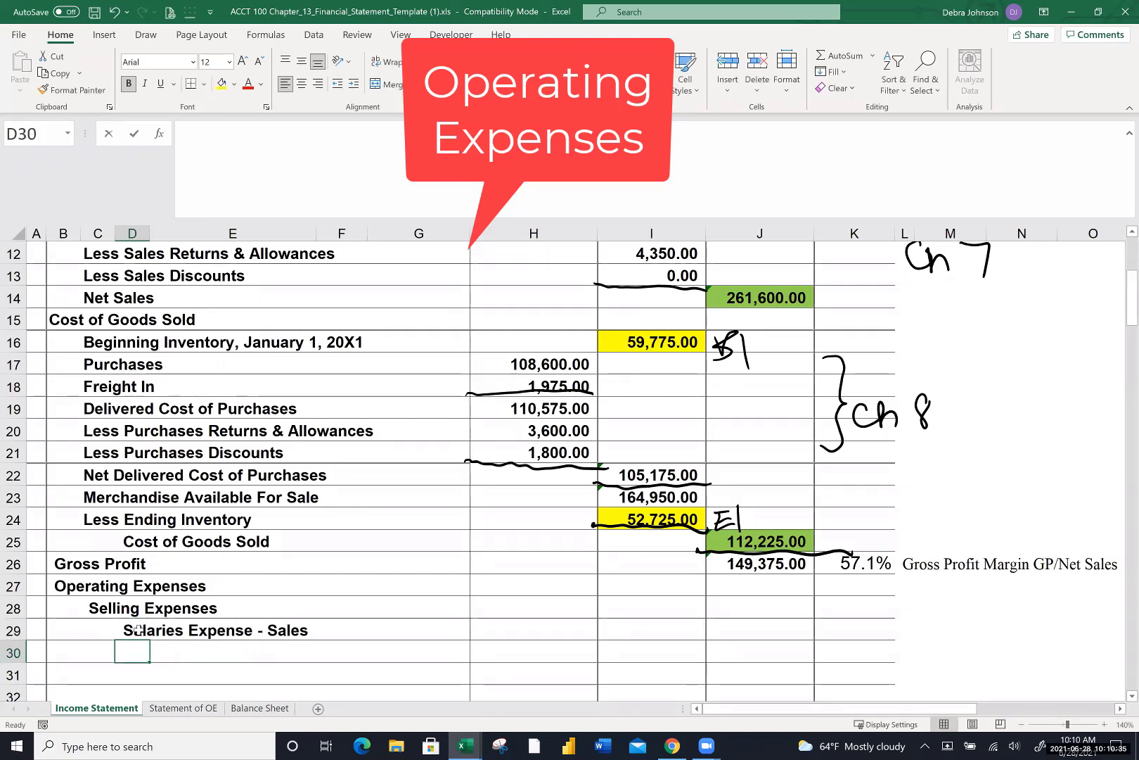
type("Store Suppl")
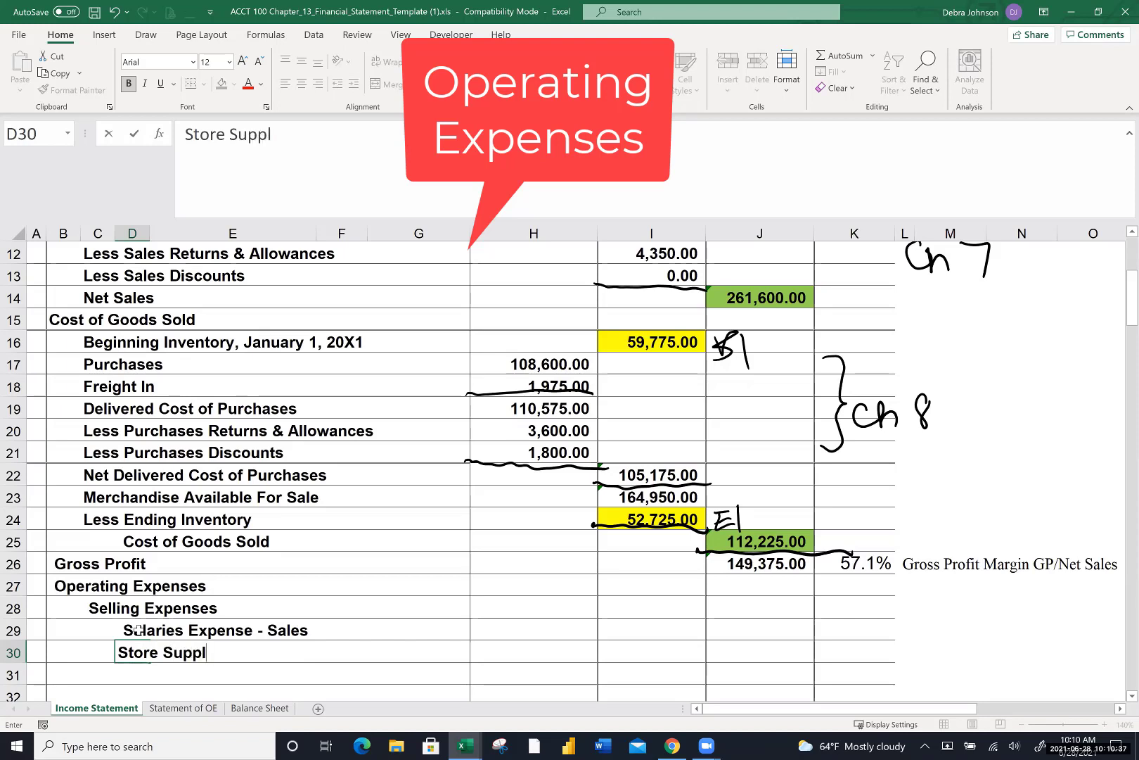
type("ies Expense")
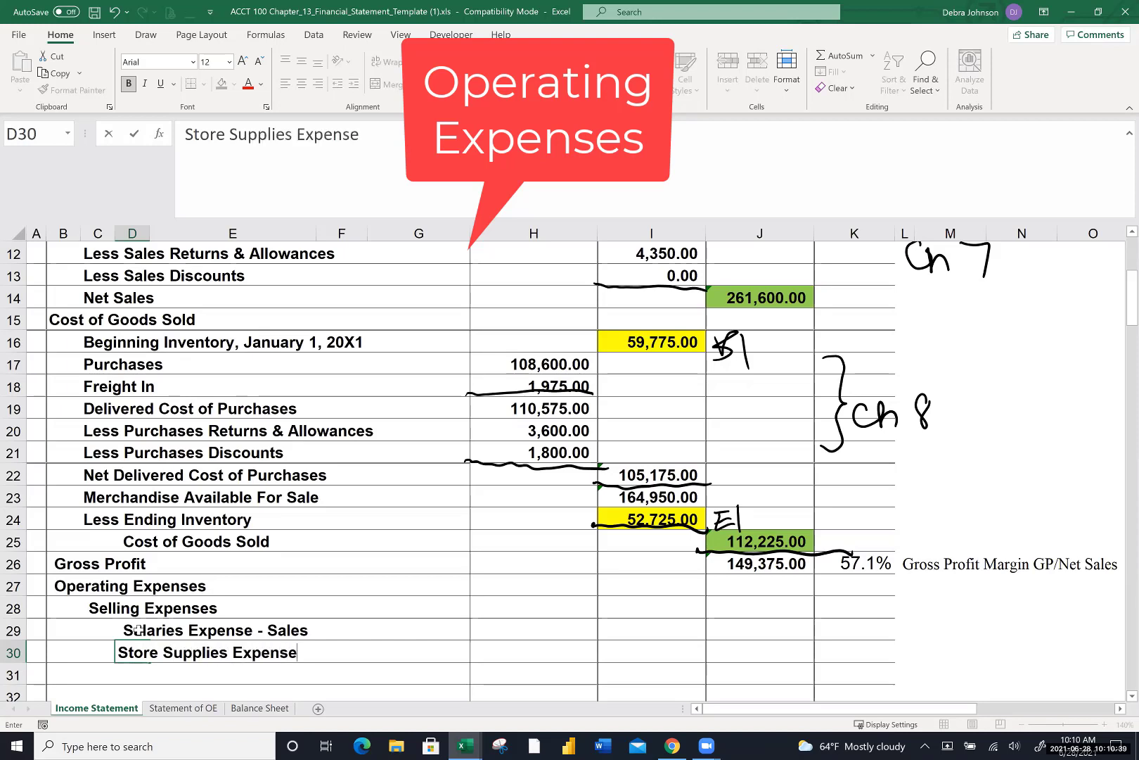
key("Return")
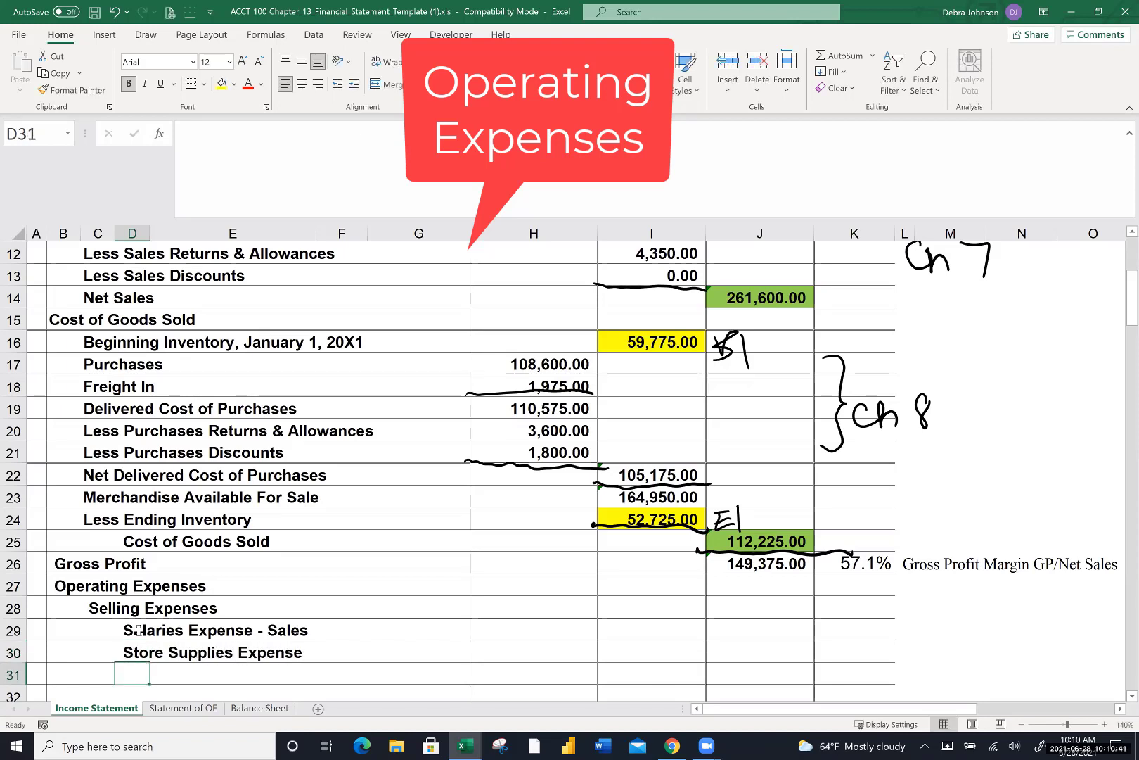
type("D")
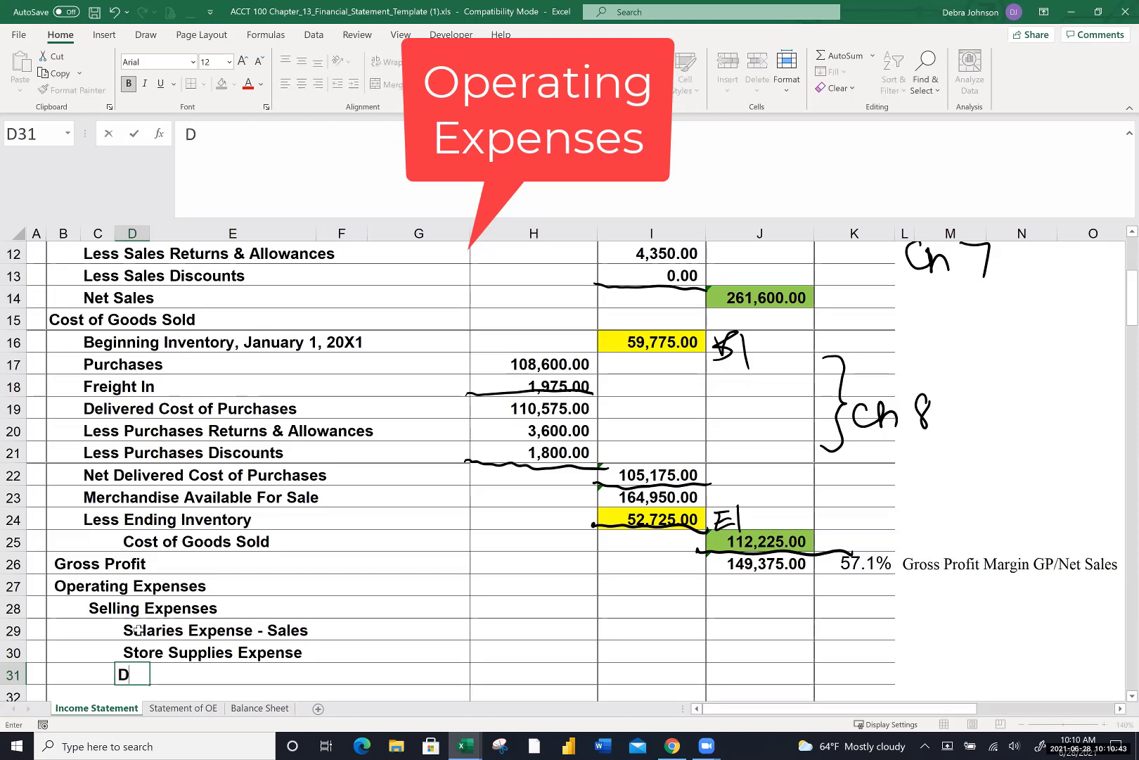
type("r")
key("BackSpace")
type("e")
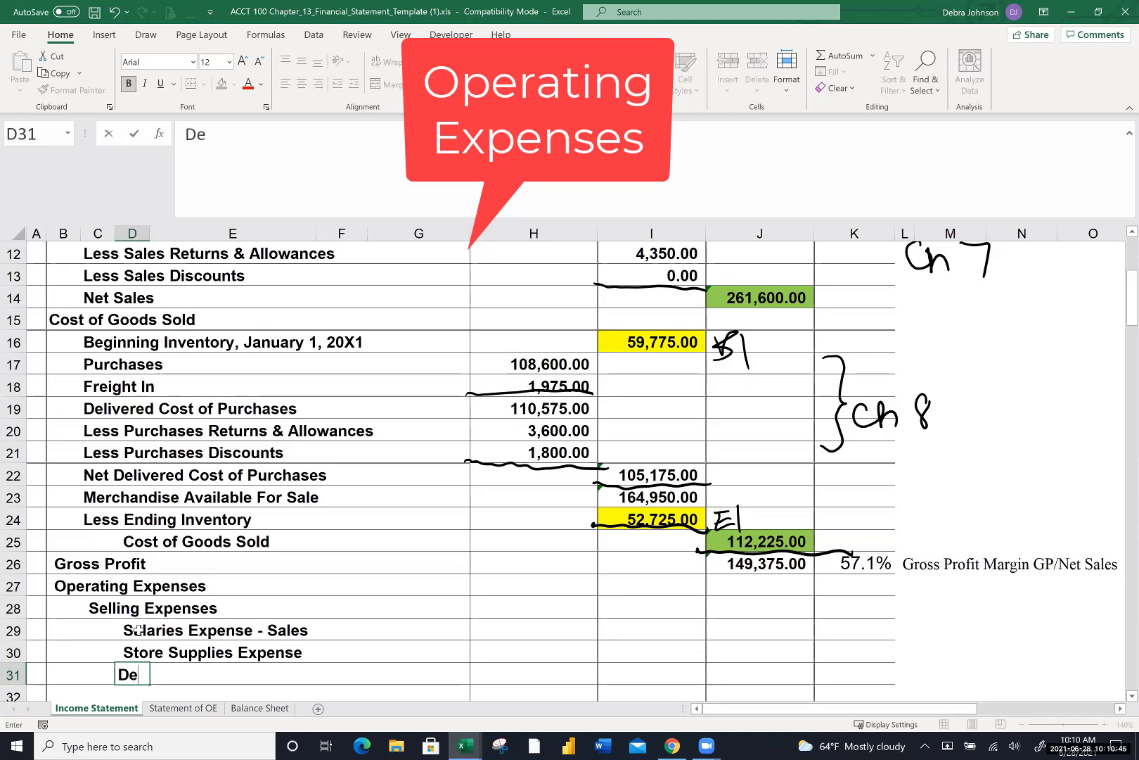
type("preciatio")
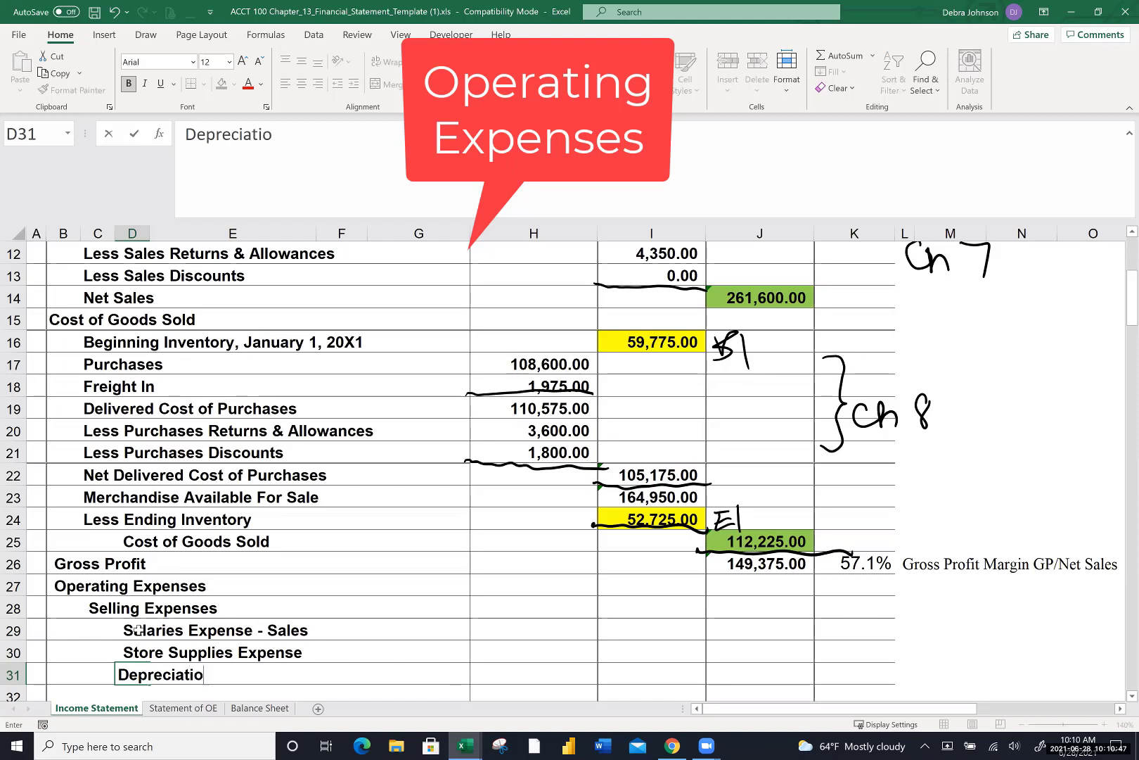
type("n Expense - S")
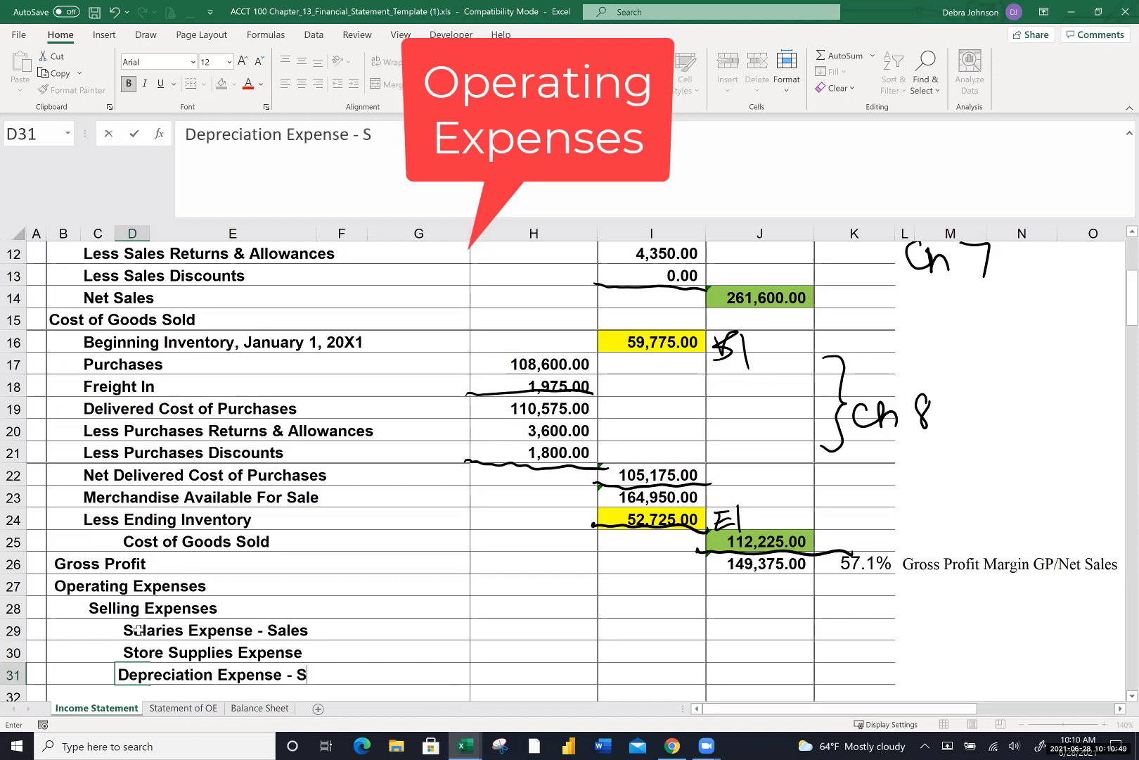
type("tore Equip")
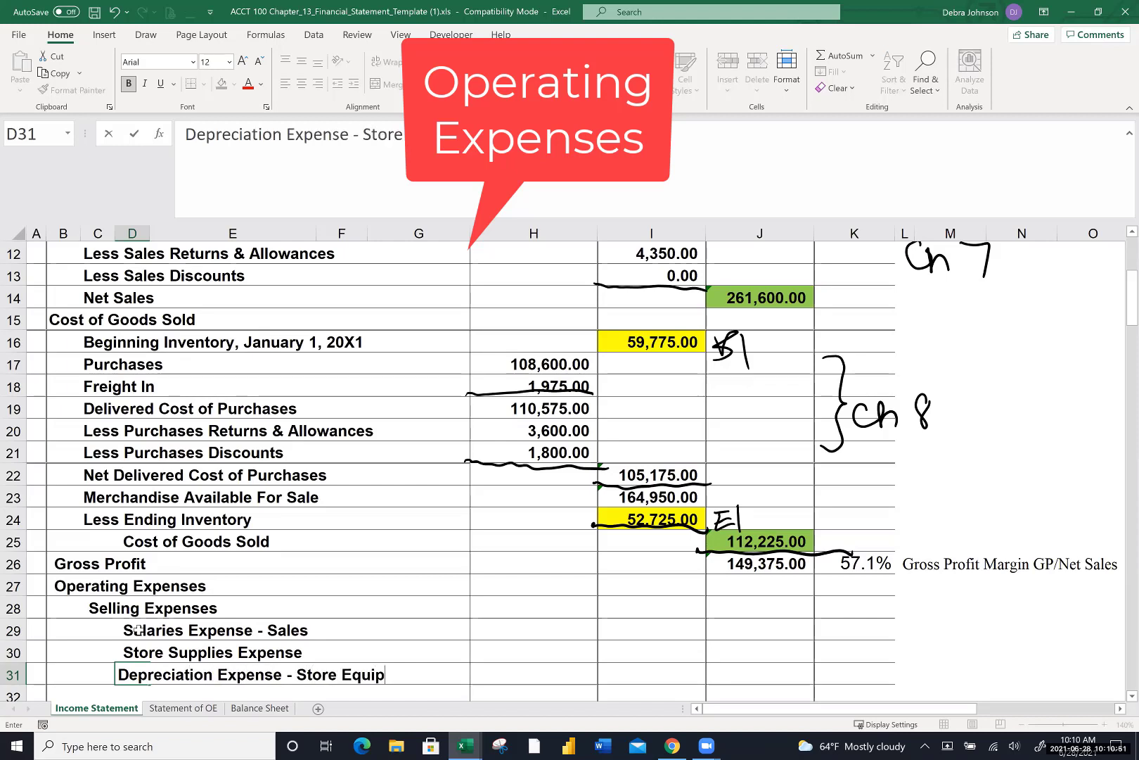
Enter the selling expense amounts 45,300, 2,310 and 1,510 in H29:H31
left_click(516, 621)
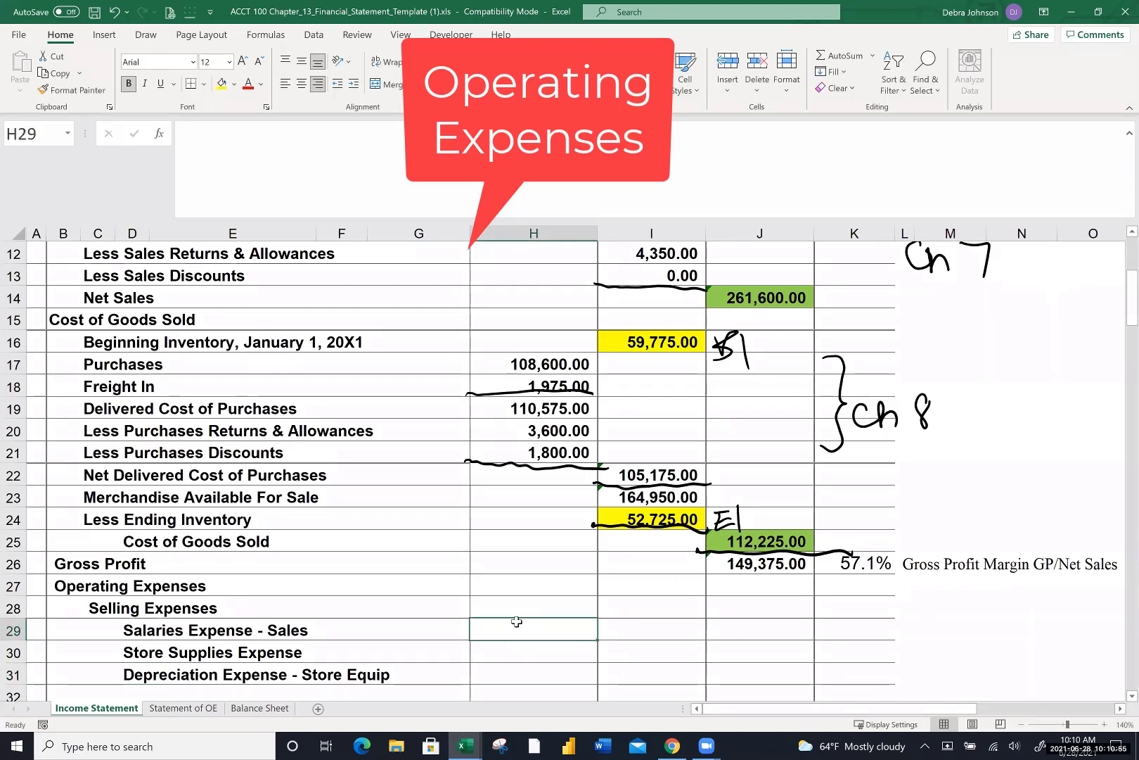
scroll(516, 621, "down", 1)
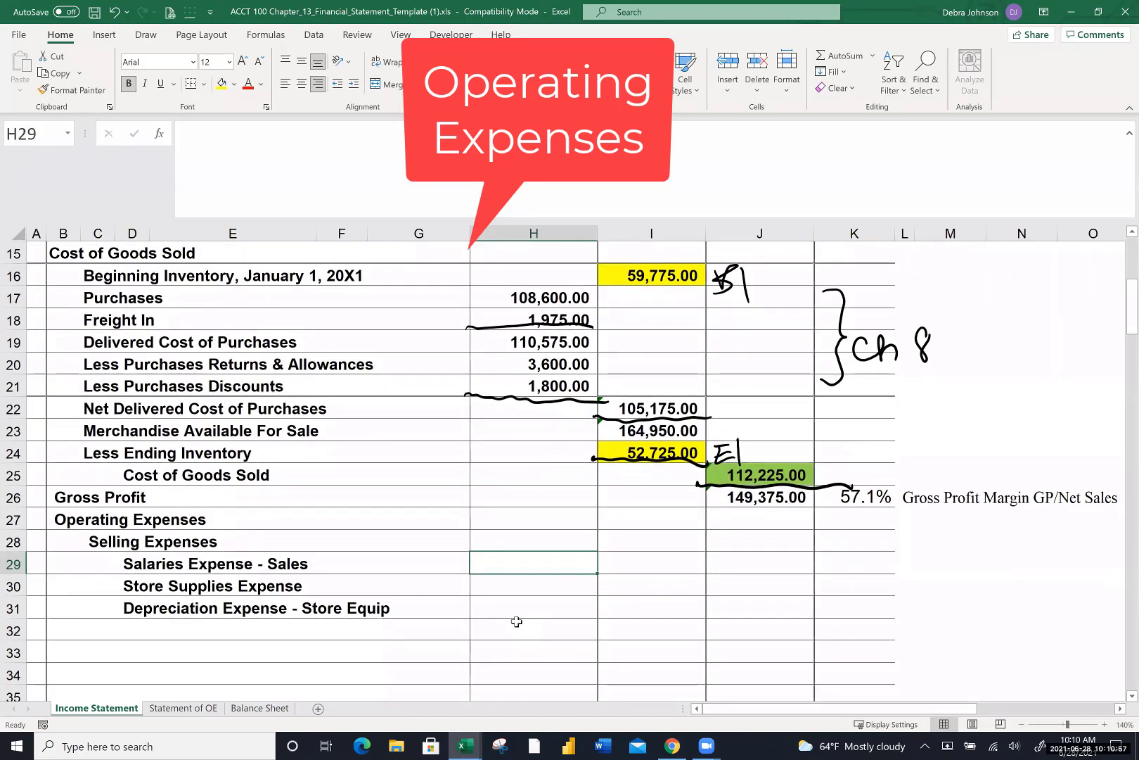
type("45300")
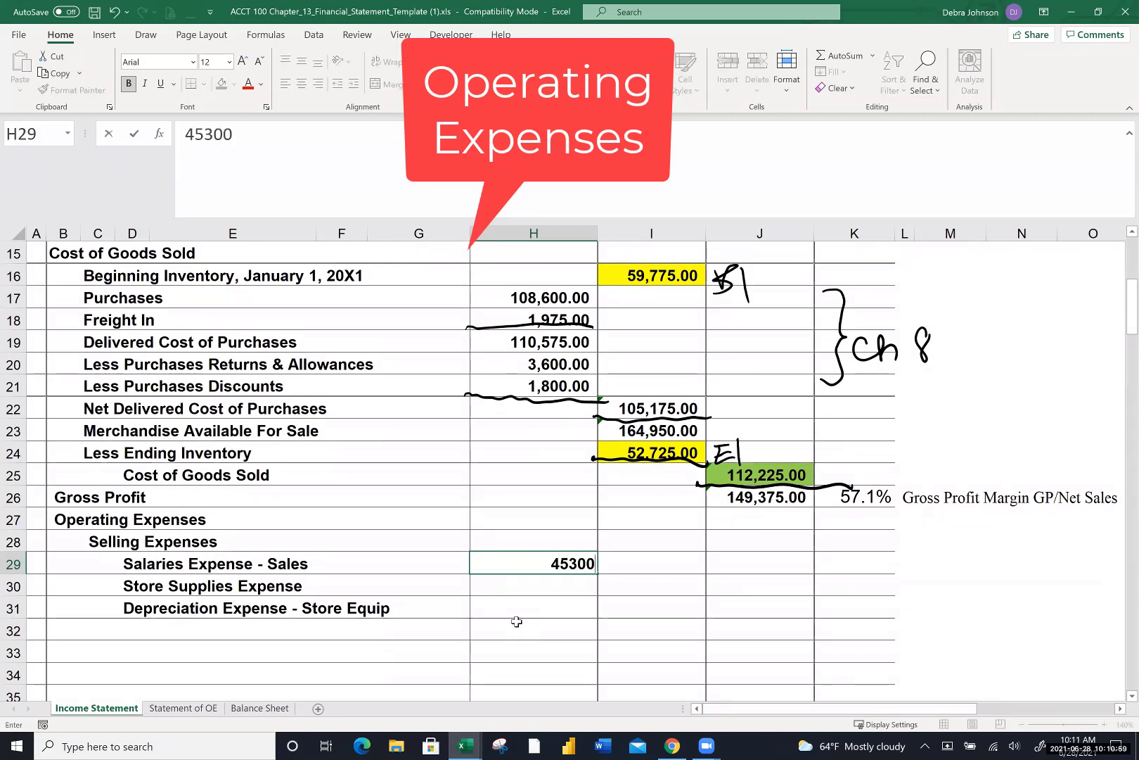
key("Return")
type("2310")
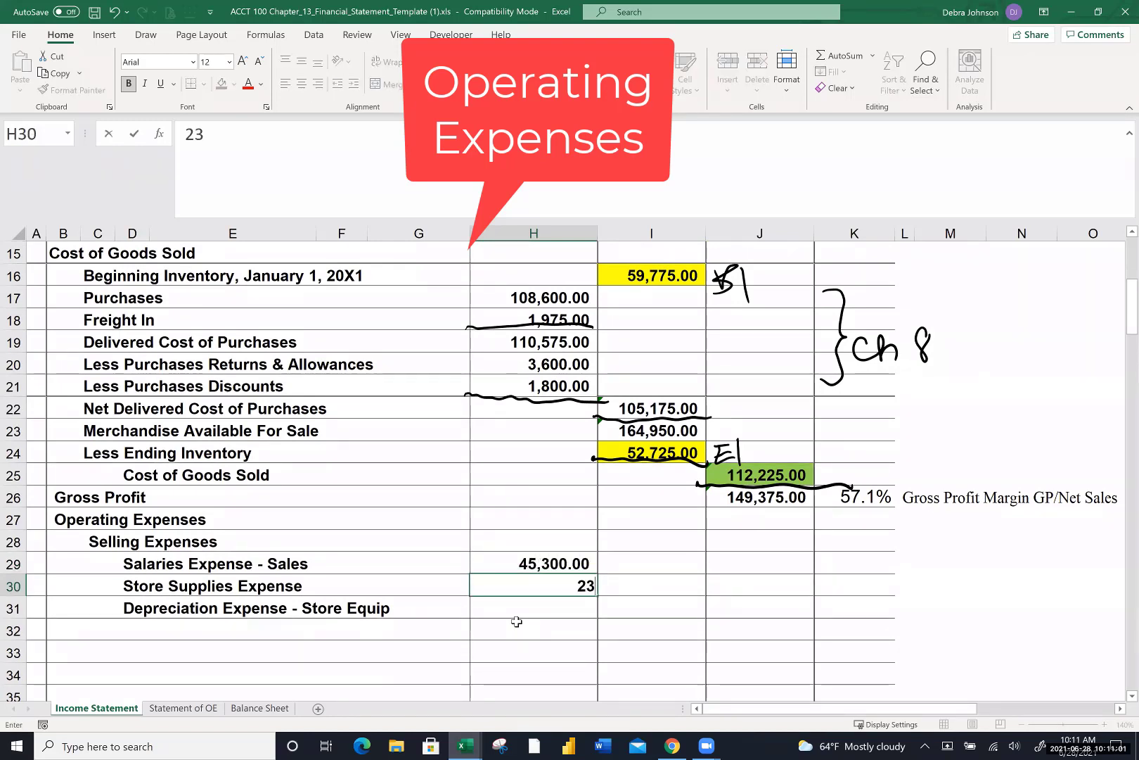
key("Return")
type("1510")
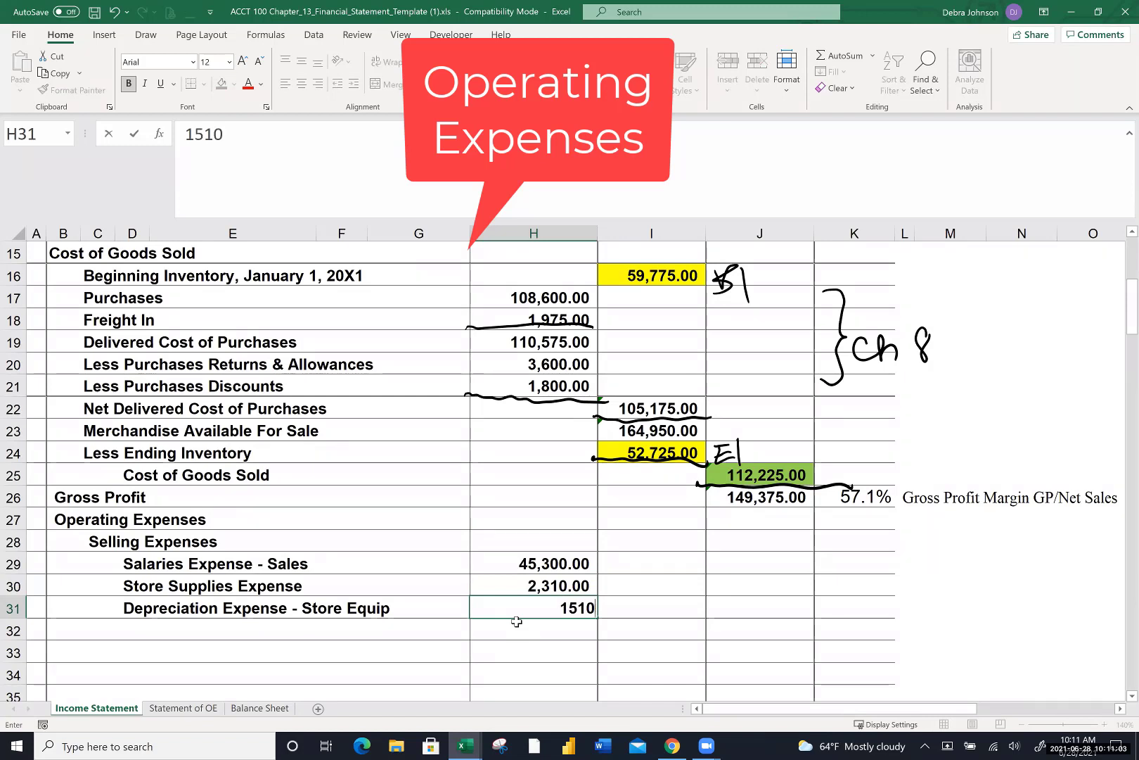
key("Return")
Label E32 'Total Selling Expenses' and sum H29:H31 in I32 to 49,120.00
left_click(166, 622)
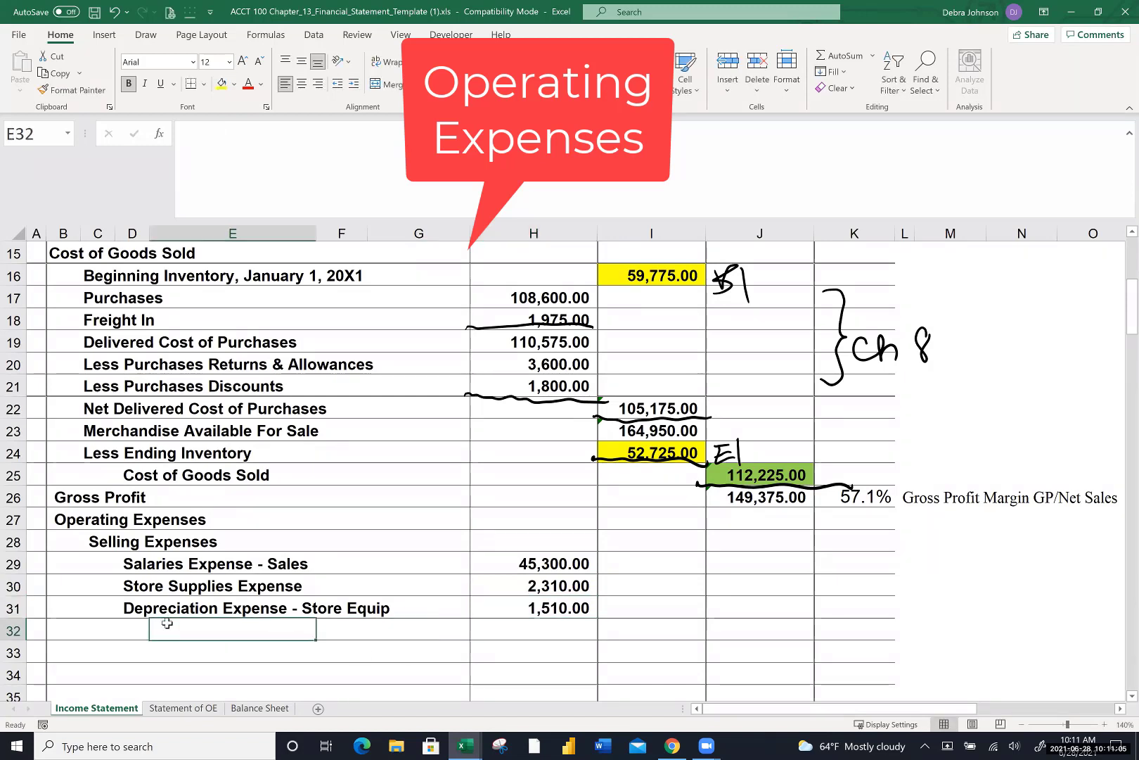
type("Total")
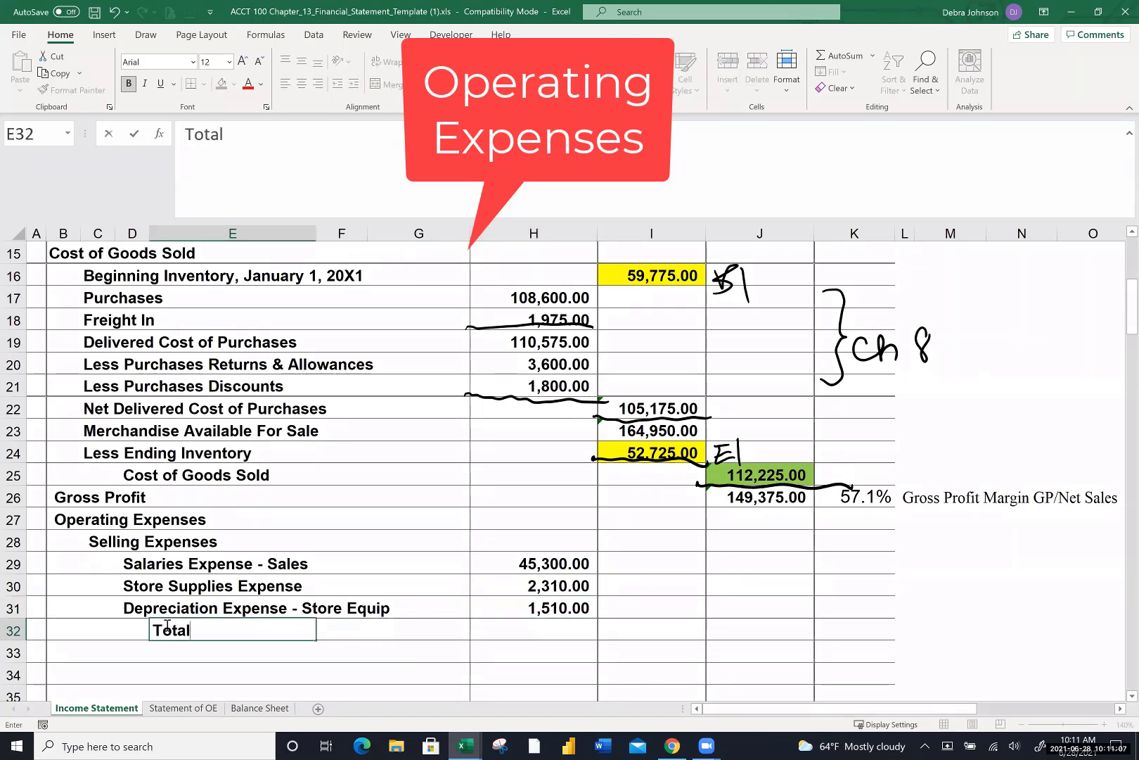
type(" Selling Expenses")
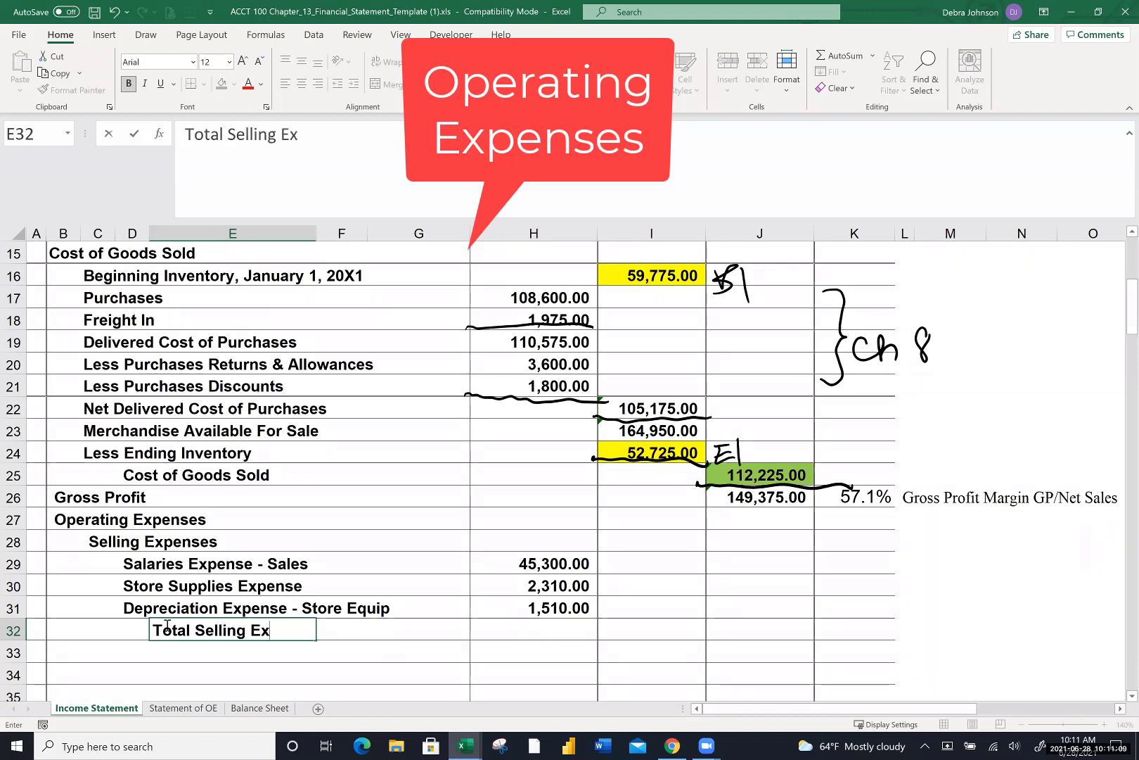
key("Return")
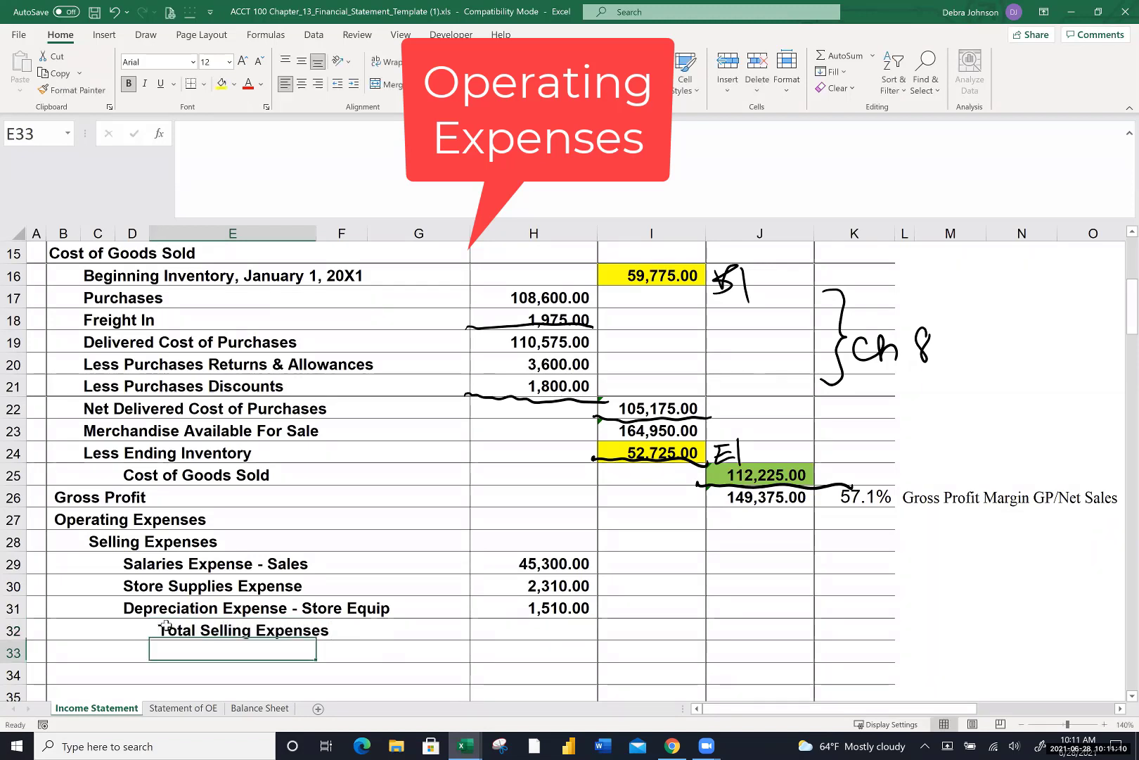
left_click(668, 630)
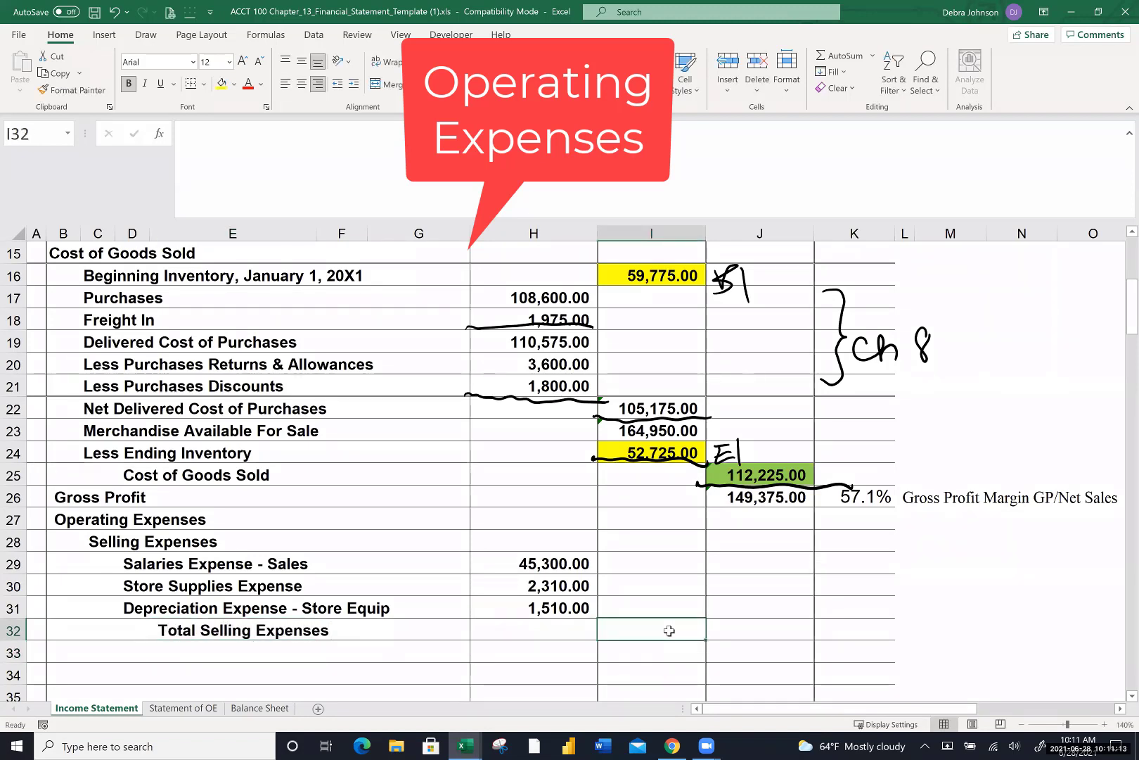
left_click_drag(492, 623, 597, 624)
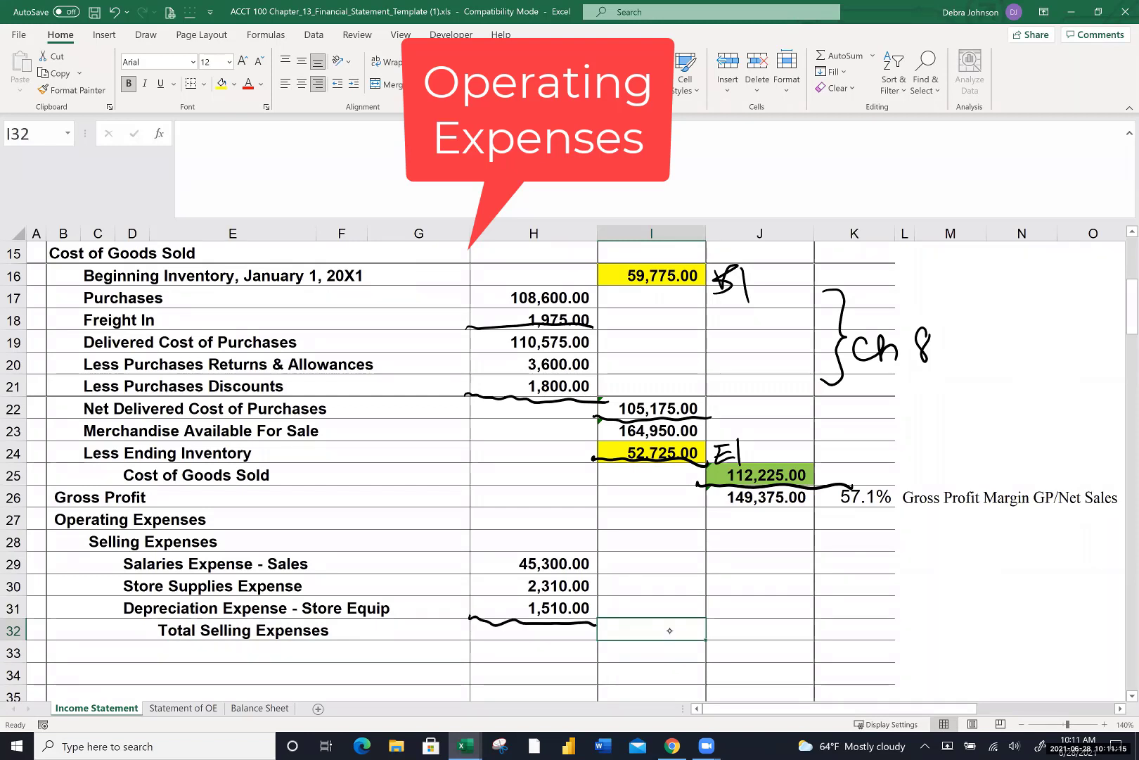
type("=sum(")
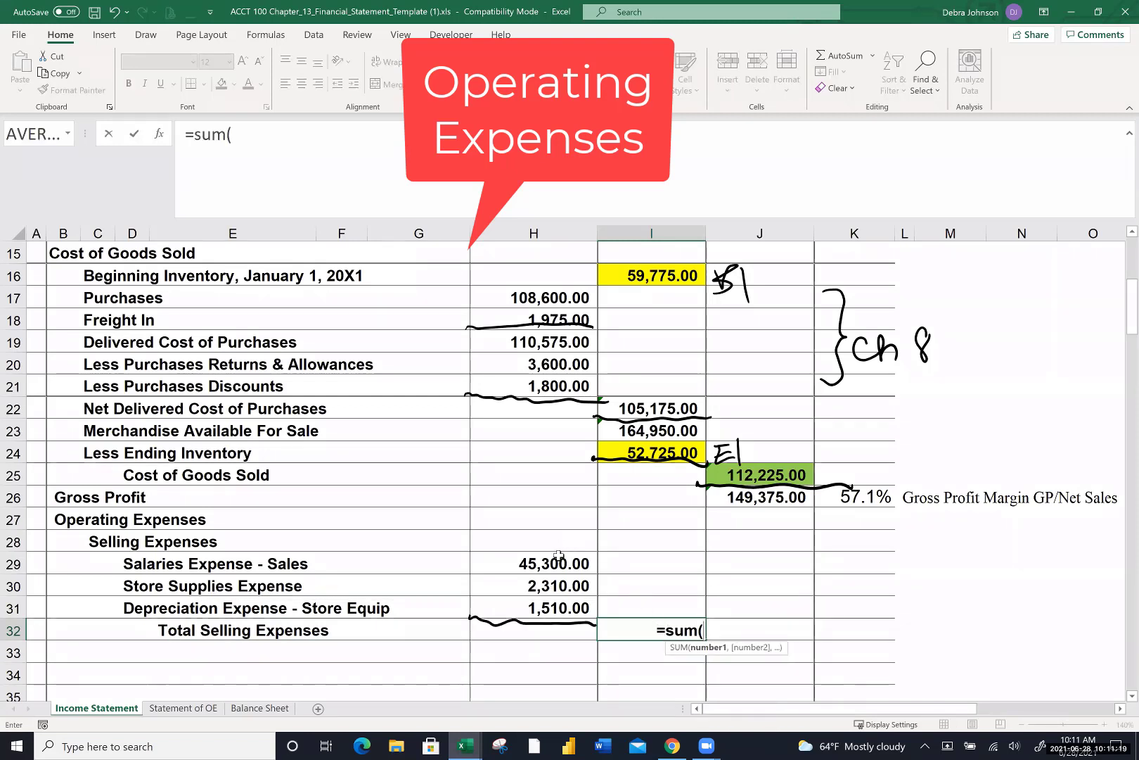
left_click_drag(559, 563, 558, 602)
key("shift+Return")
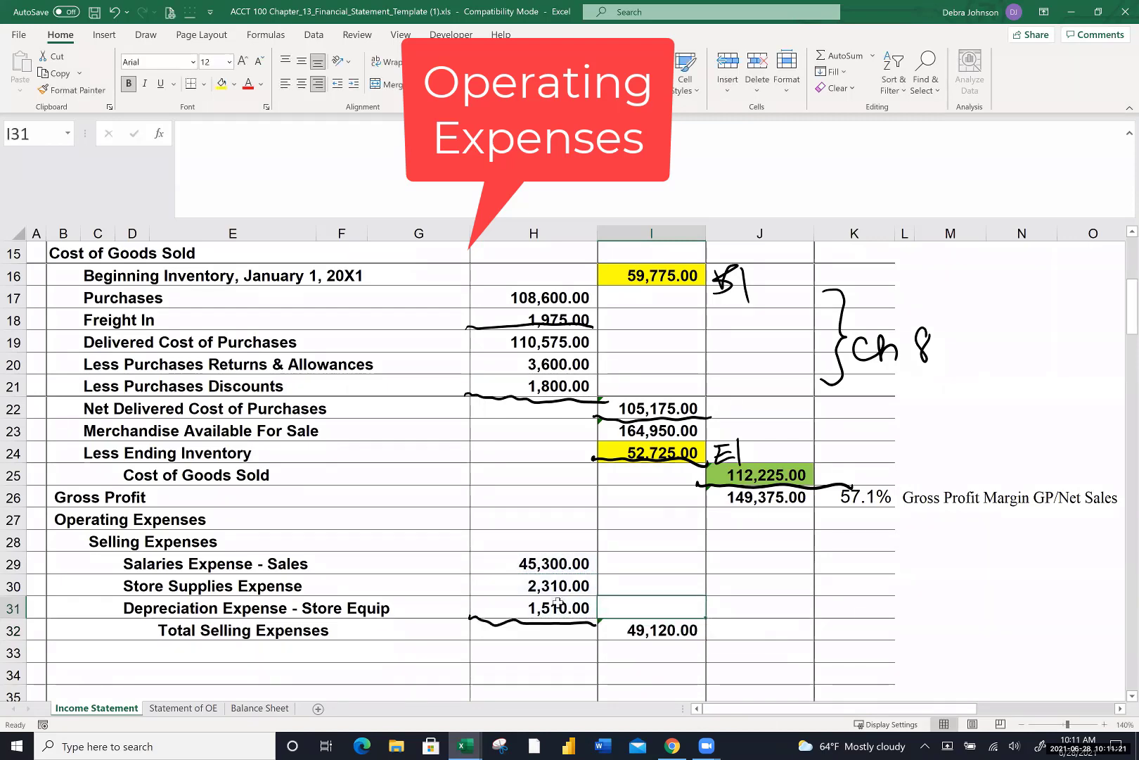
scroll(558, 603, "down", 1)
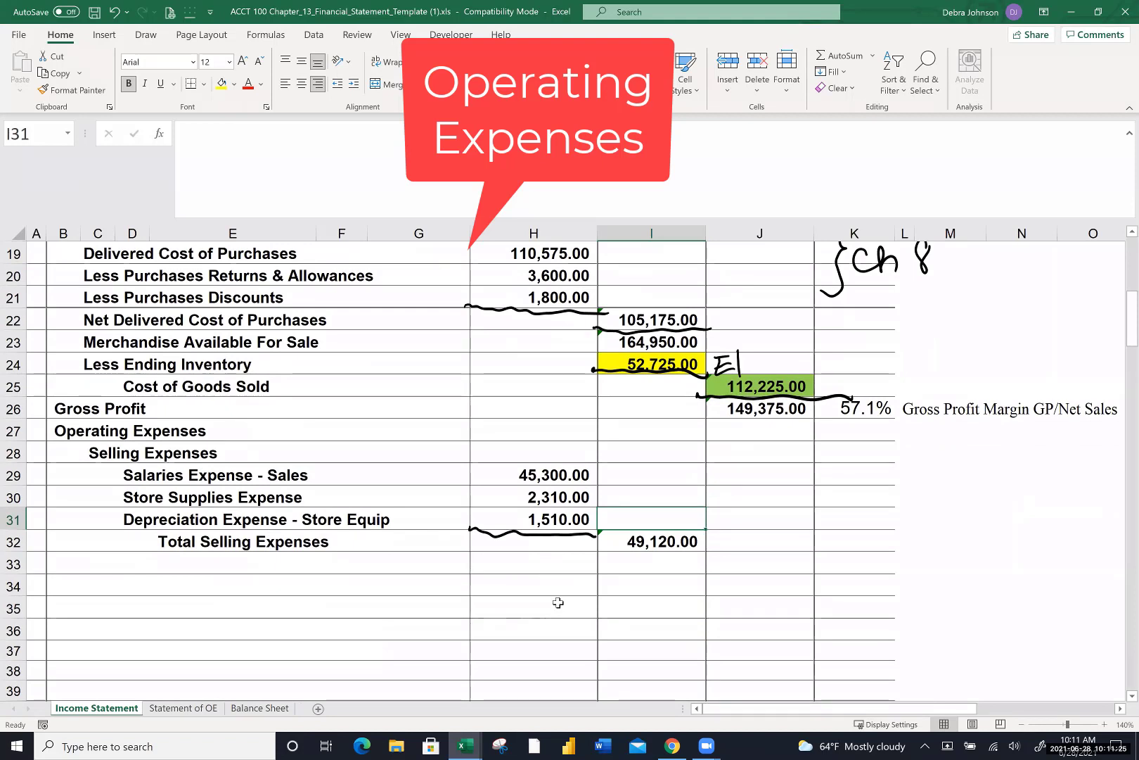
Enter the heading 'General & Administrative (G & A)' in C33
left_click(104, 567)
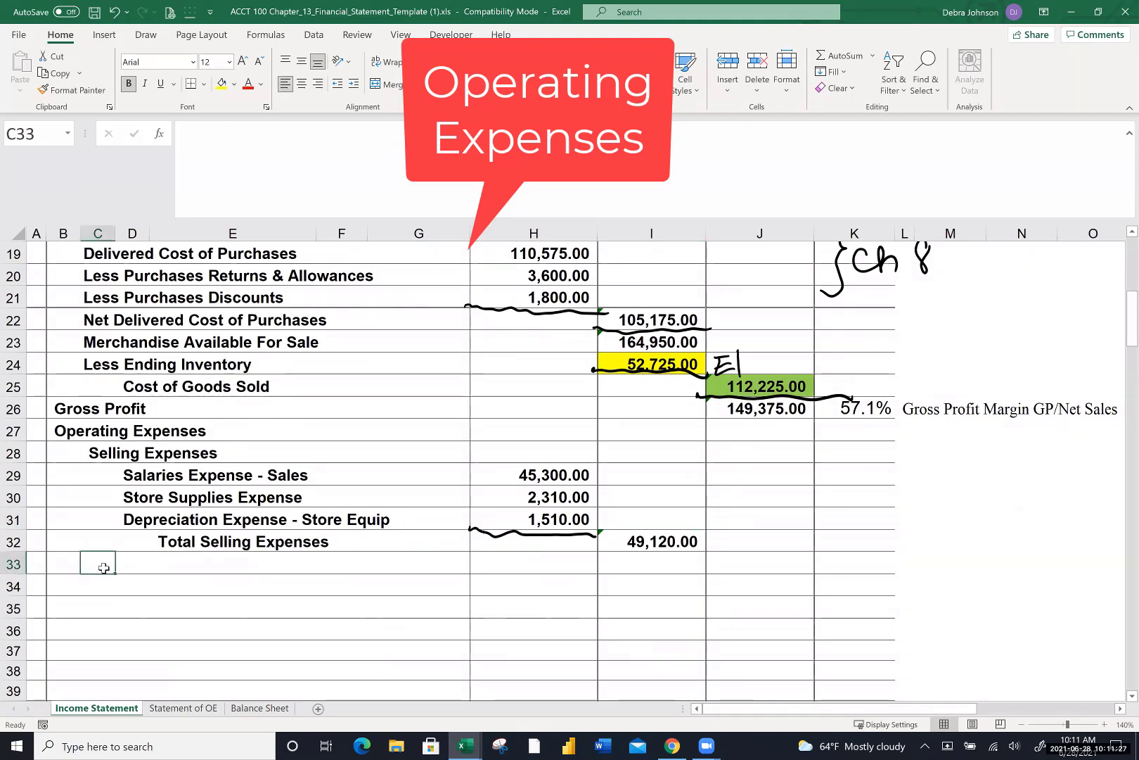
type("General")
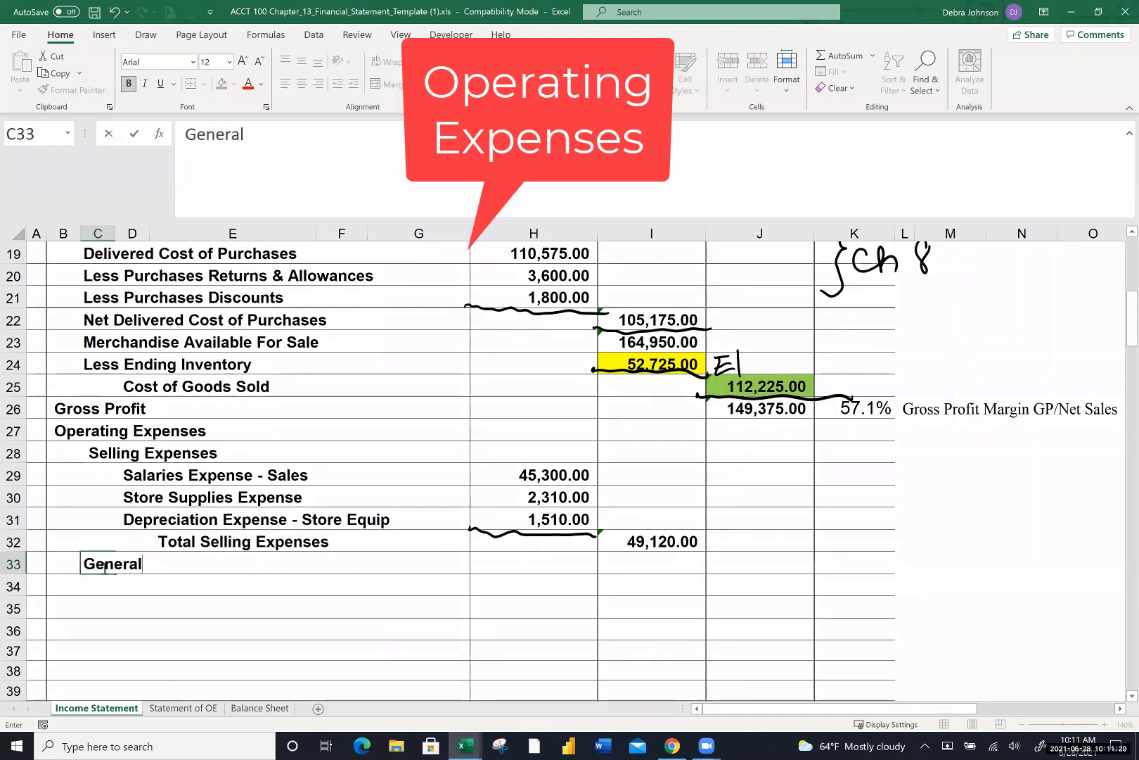
type(" & Admini")
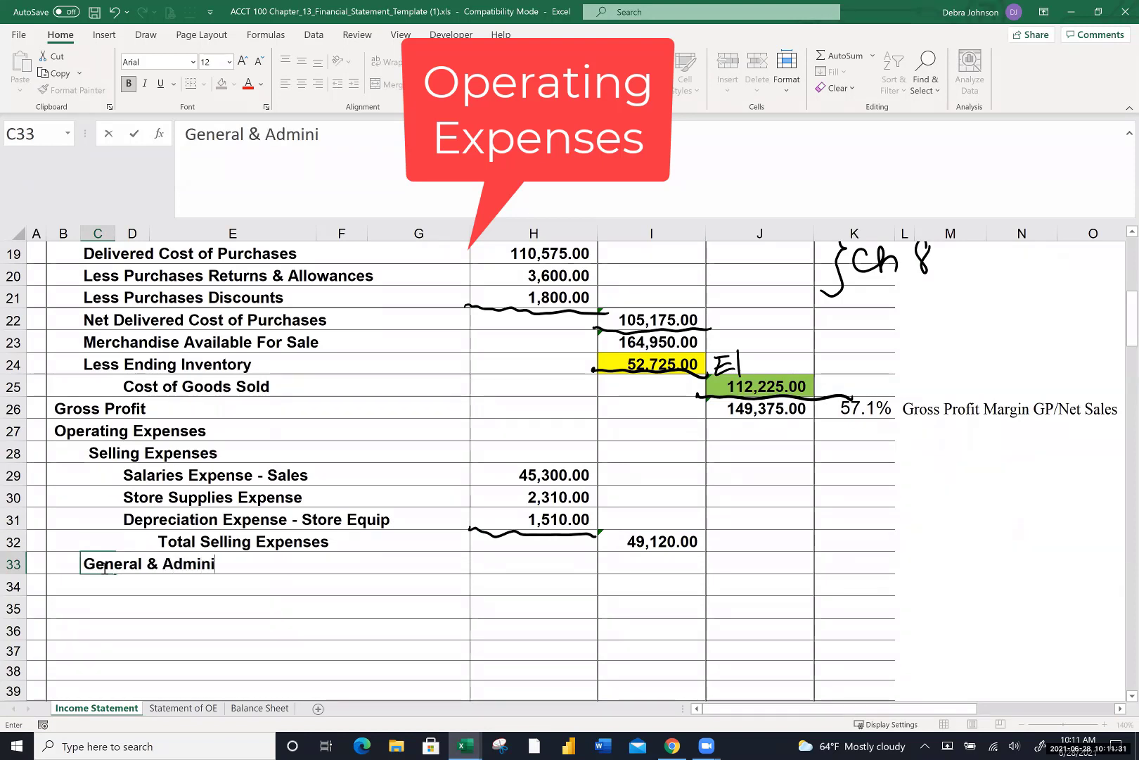
type("strative (")
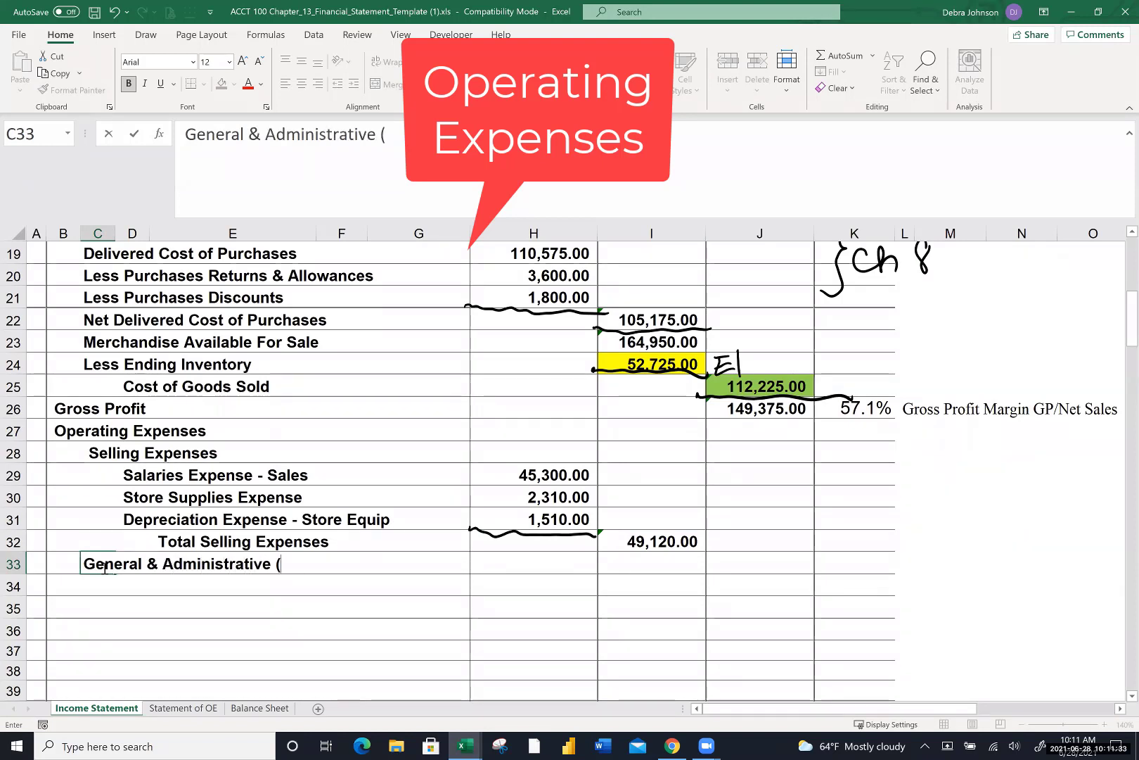
type("G & A)")
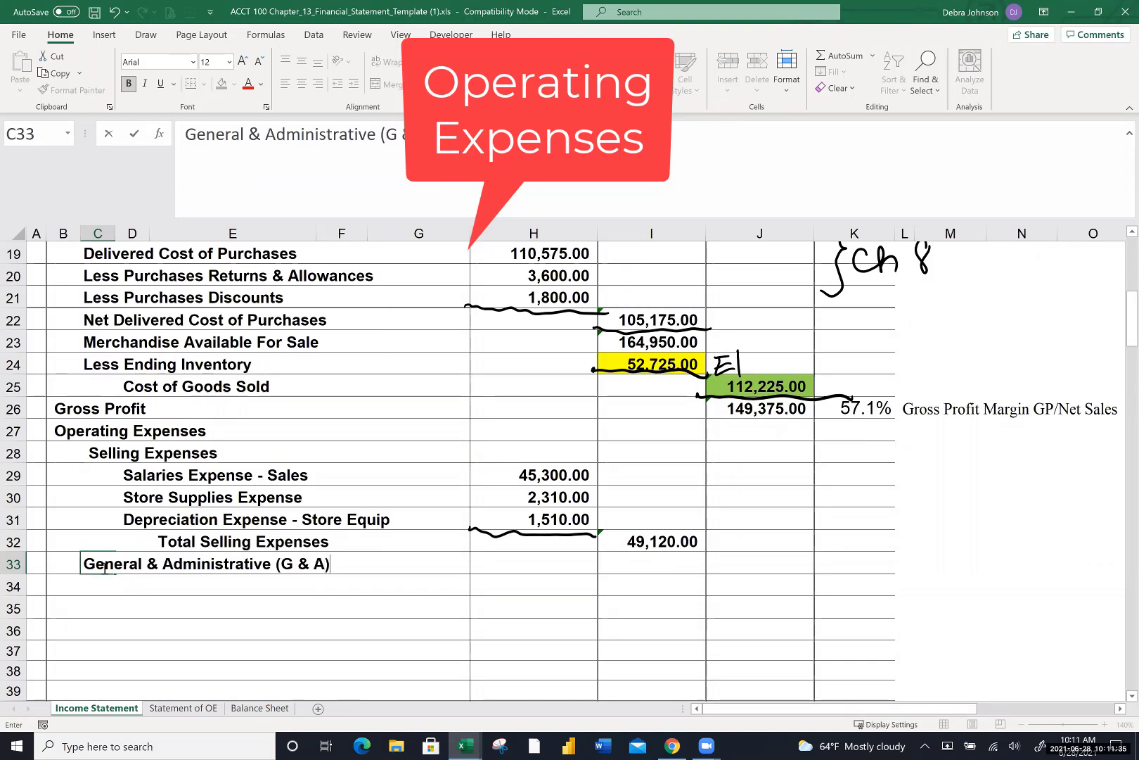
key("Return")
List Rent Expense, Utilities Expense and Salaries Expense - Office in D34:D36
left_click(127, 583)
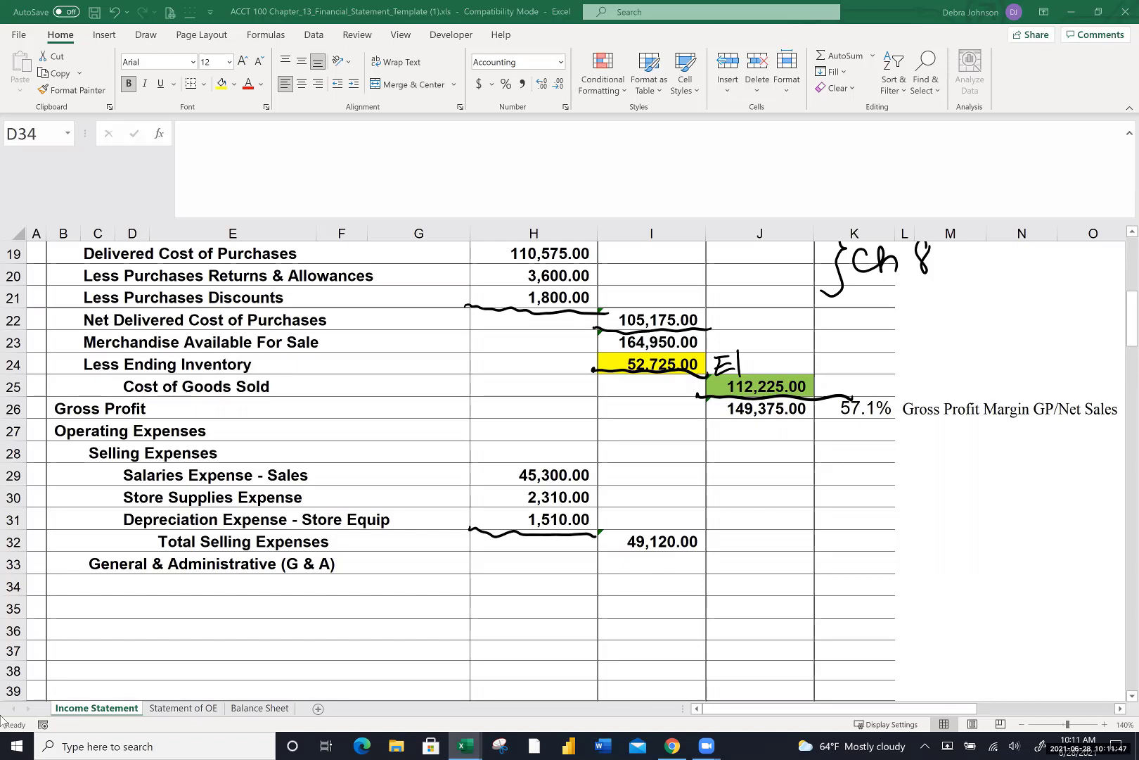
left_click(121, 591)
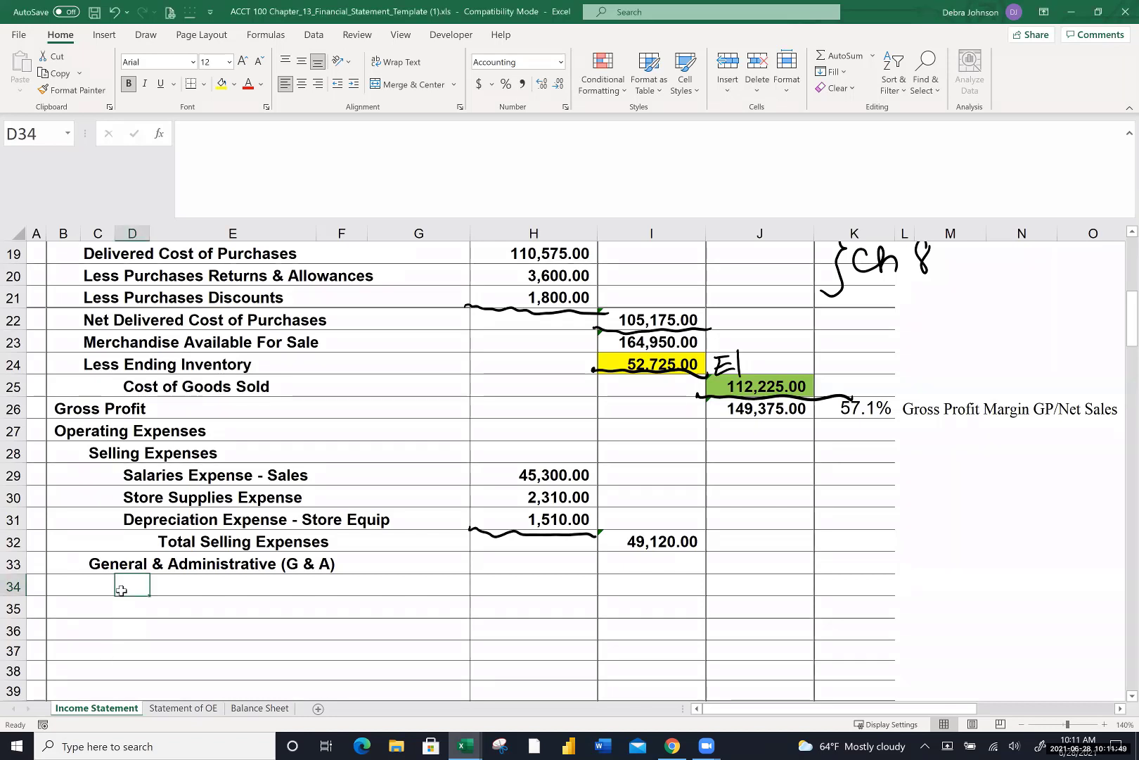
type("Rent Expense")
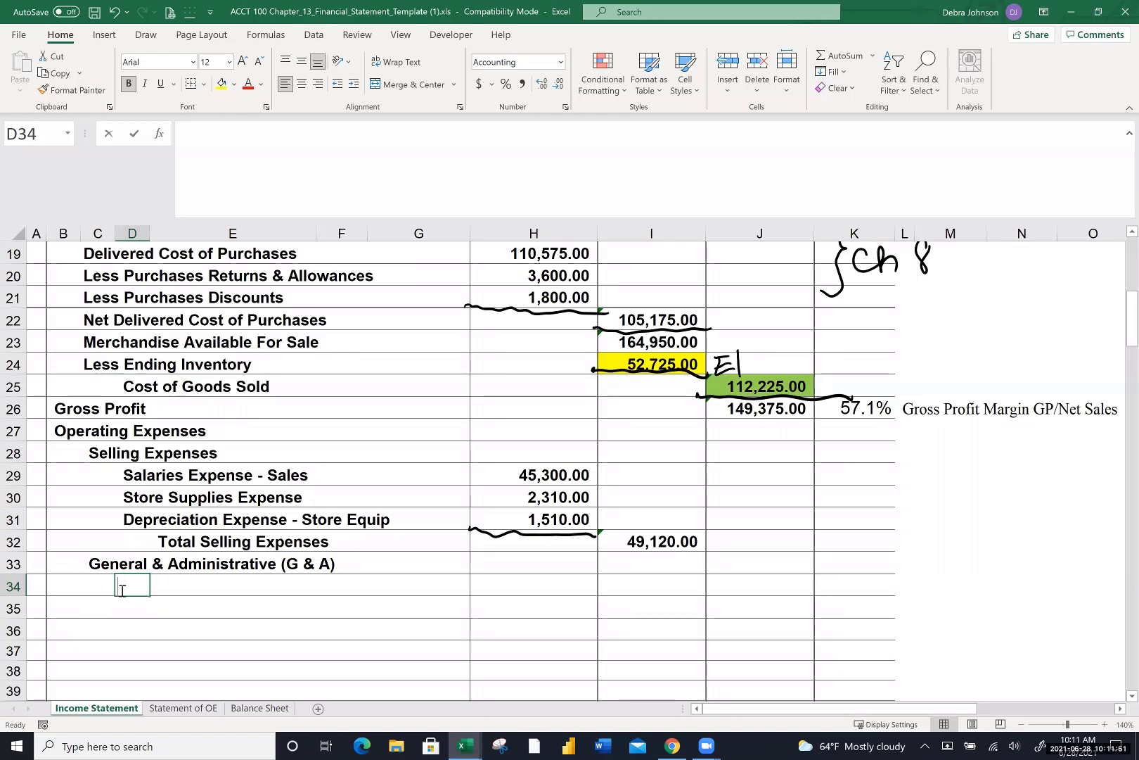
key("Return")
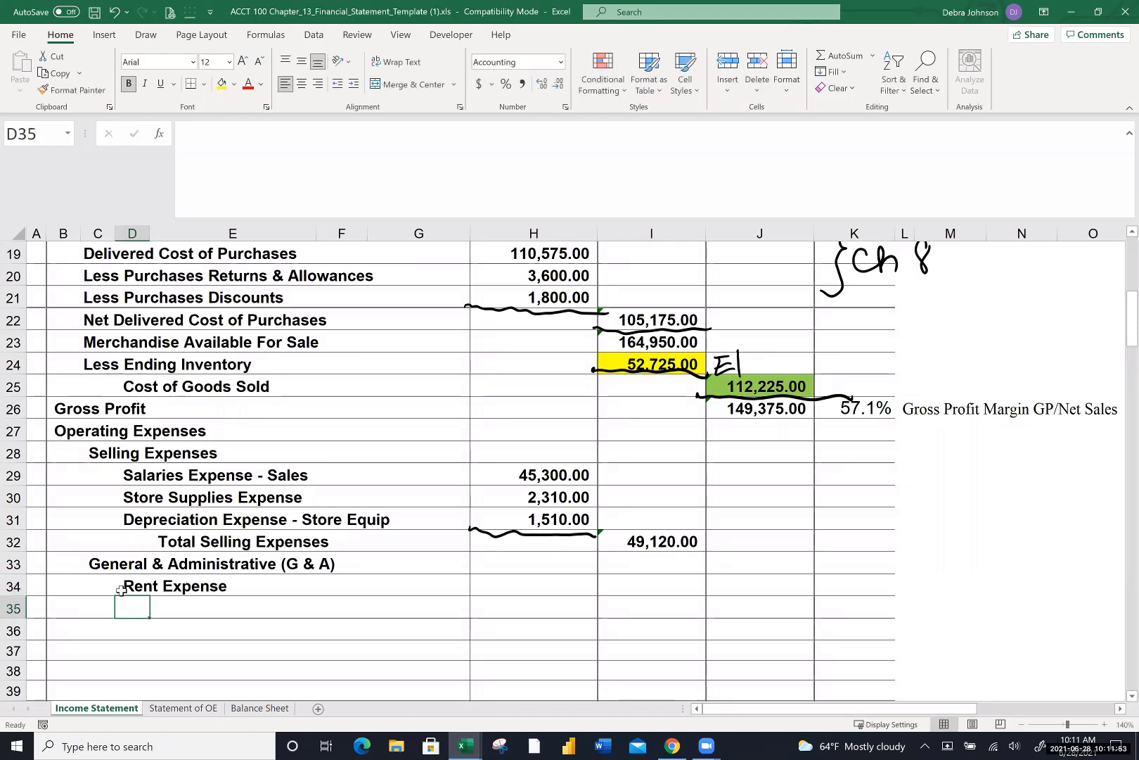
type("Utilities ")
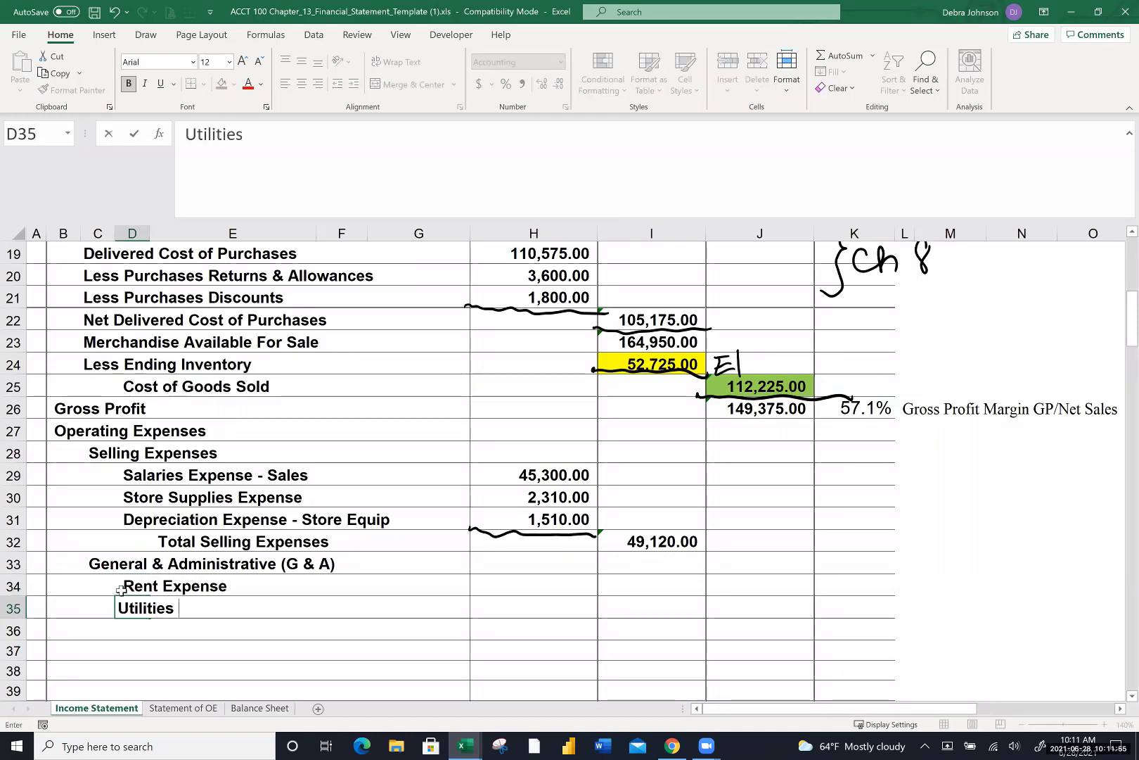
type("Expense")
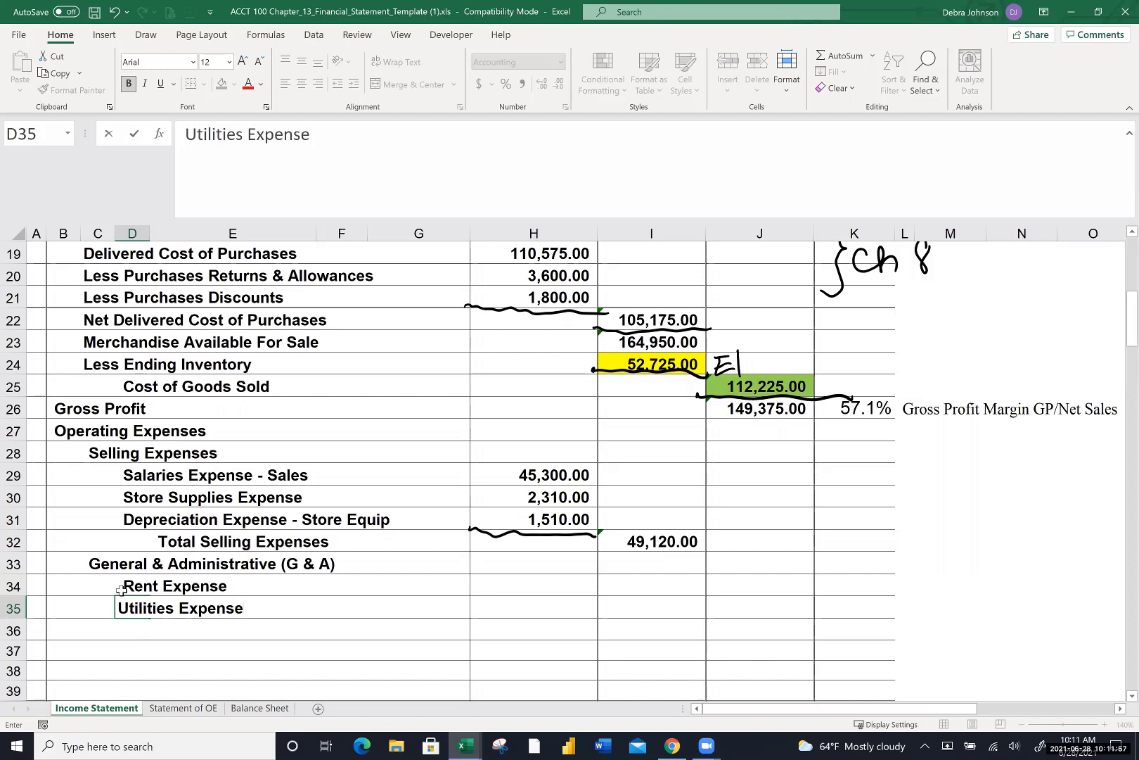
key("Return")
type("S")
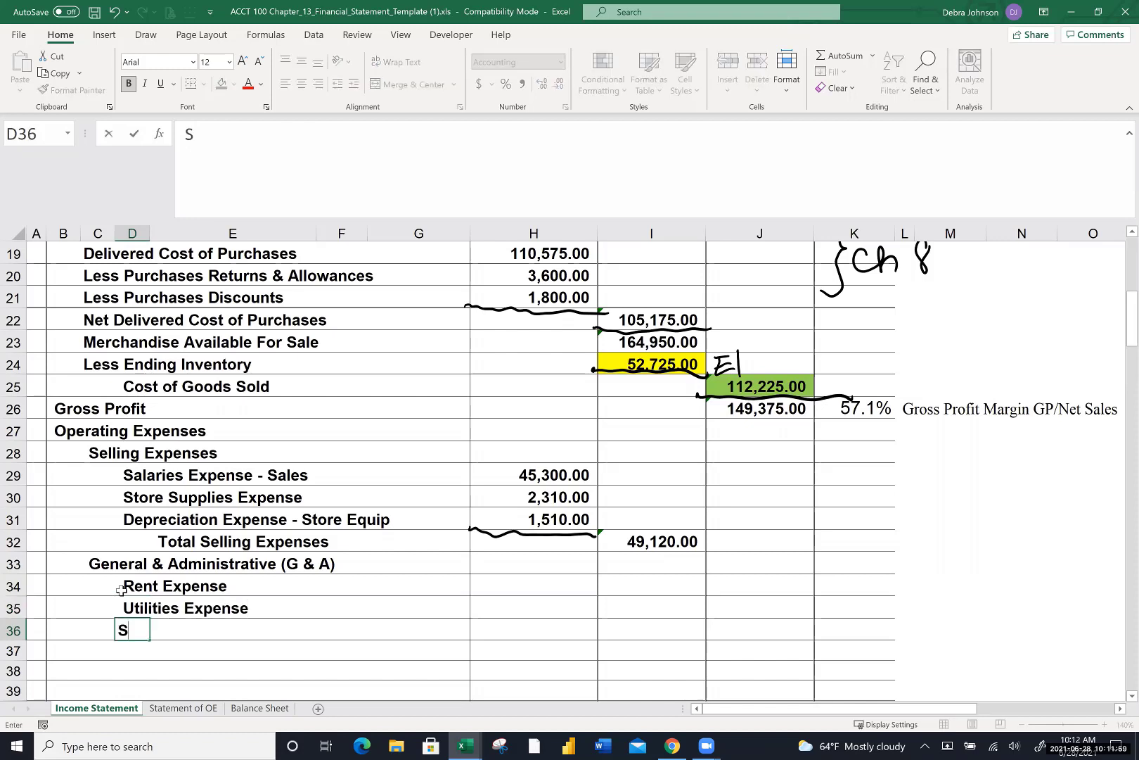
type("alaries Exp")
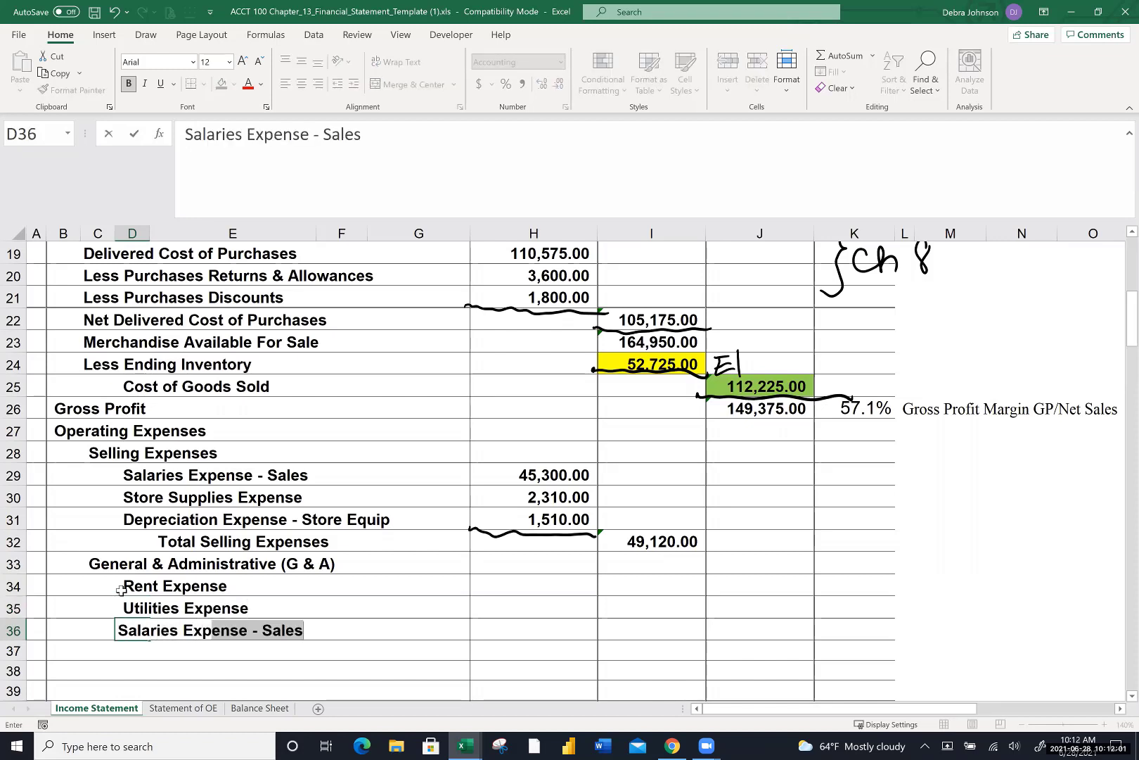
type("ense - Office")
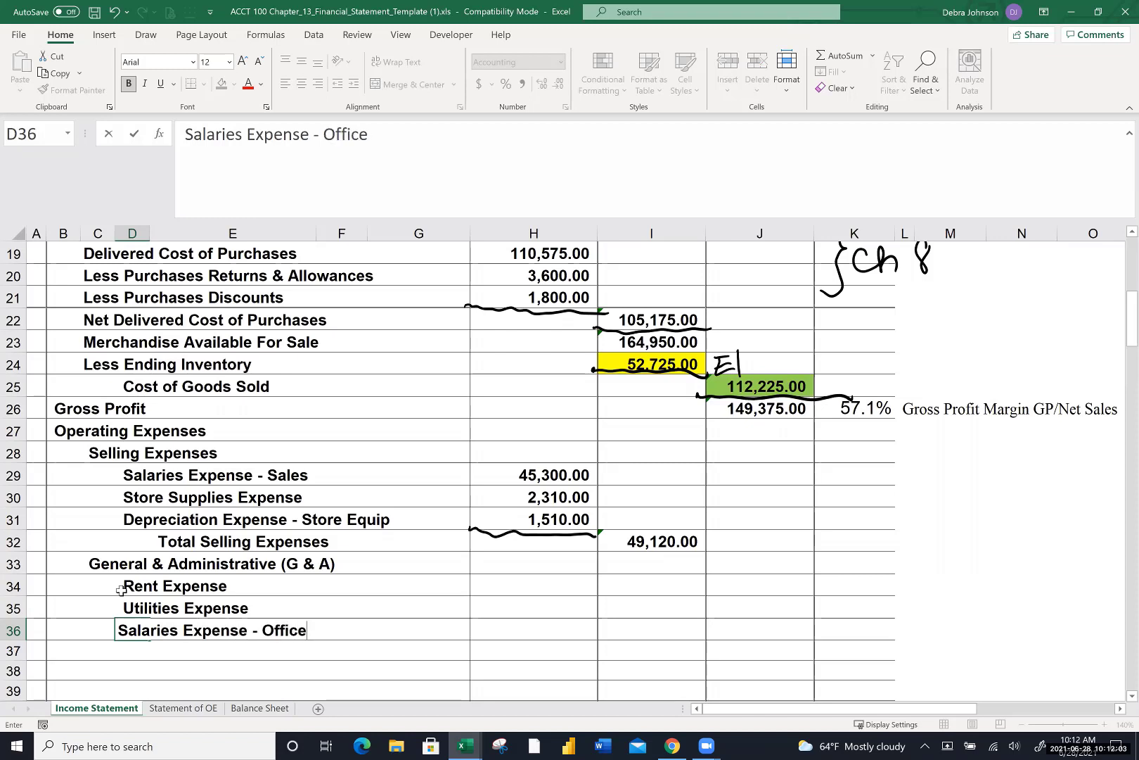
key("Return")
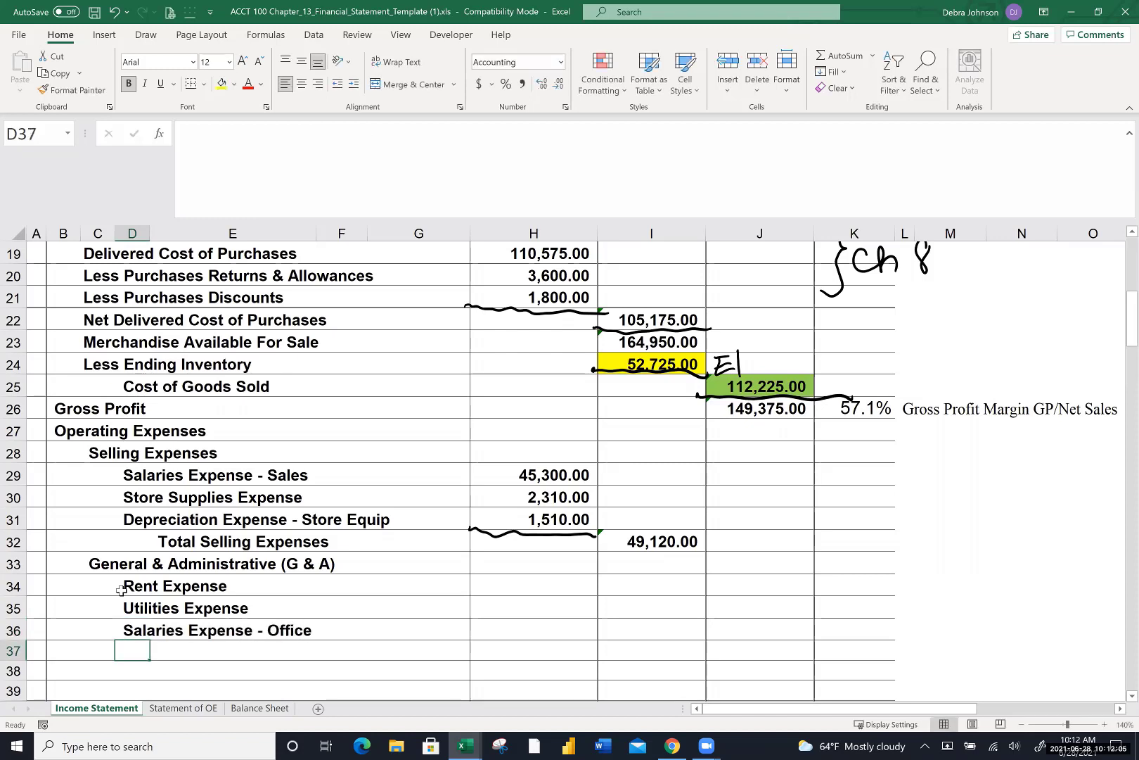
Add Payroll Taxes Expense, Depn Expense - Office Equipment and Uncollectible Accounts Expense below them
type("Payroll Taxes Expense")
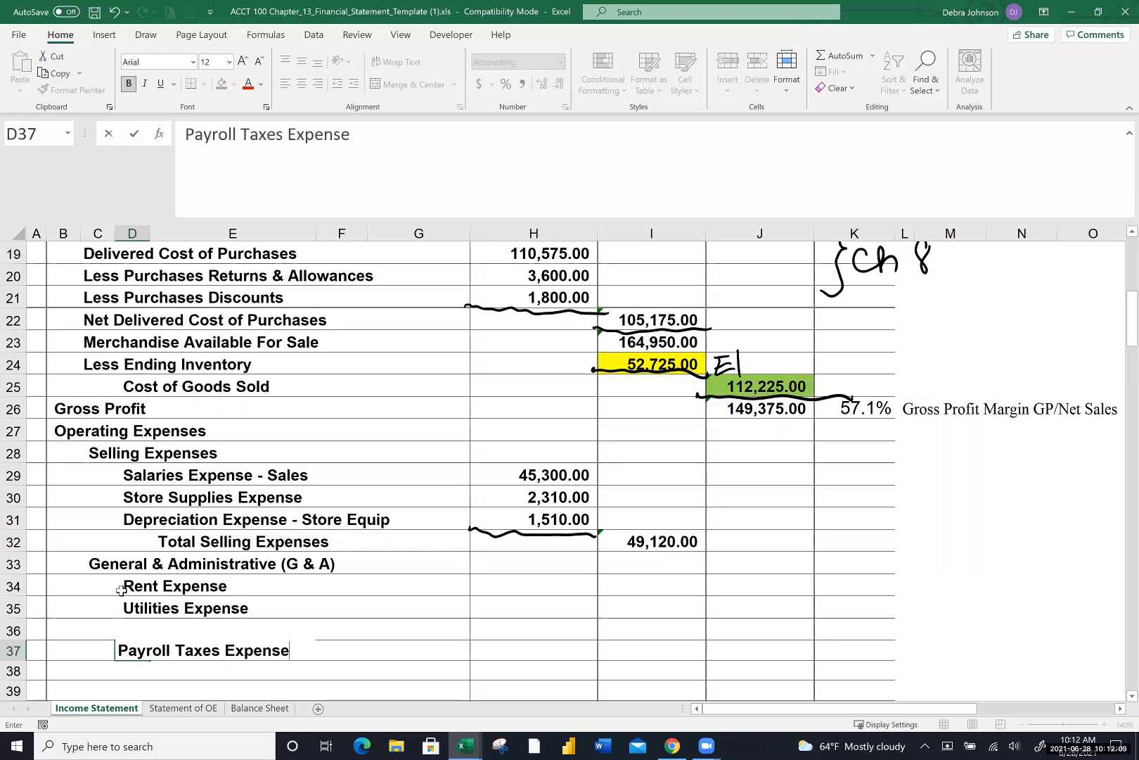
key("Return")
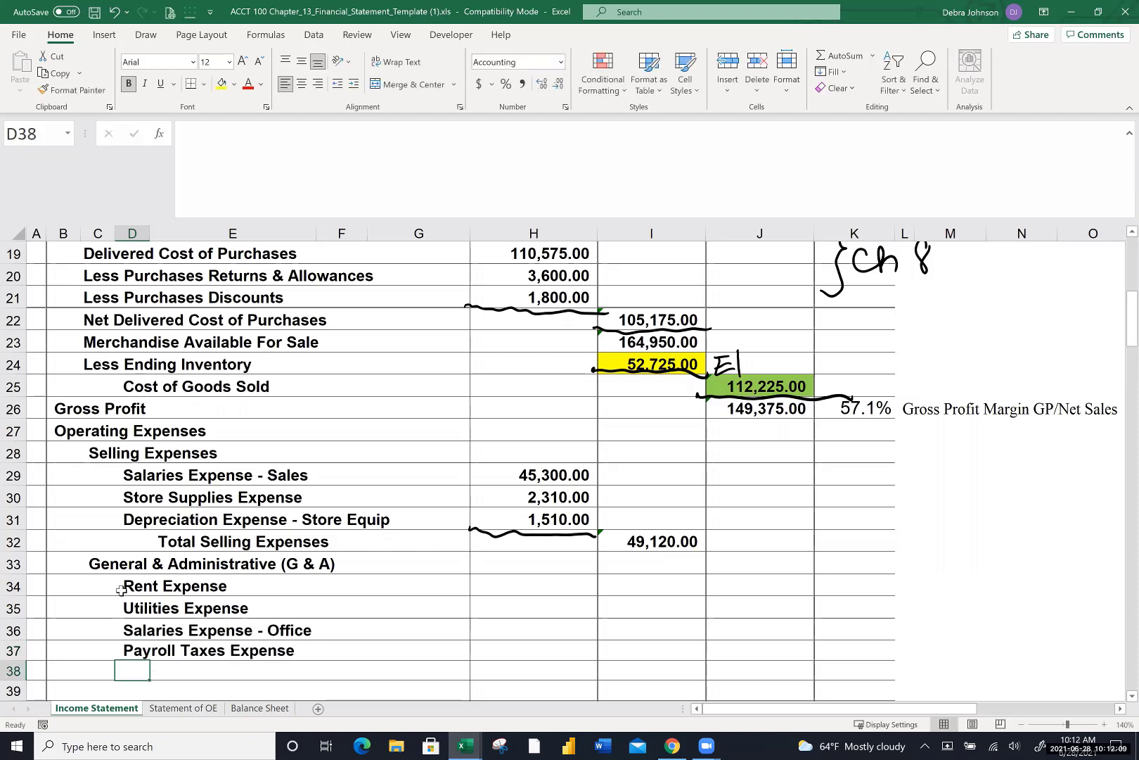
key("ctrl+z")
key("Down")
type("Depn ")
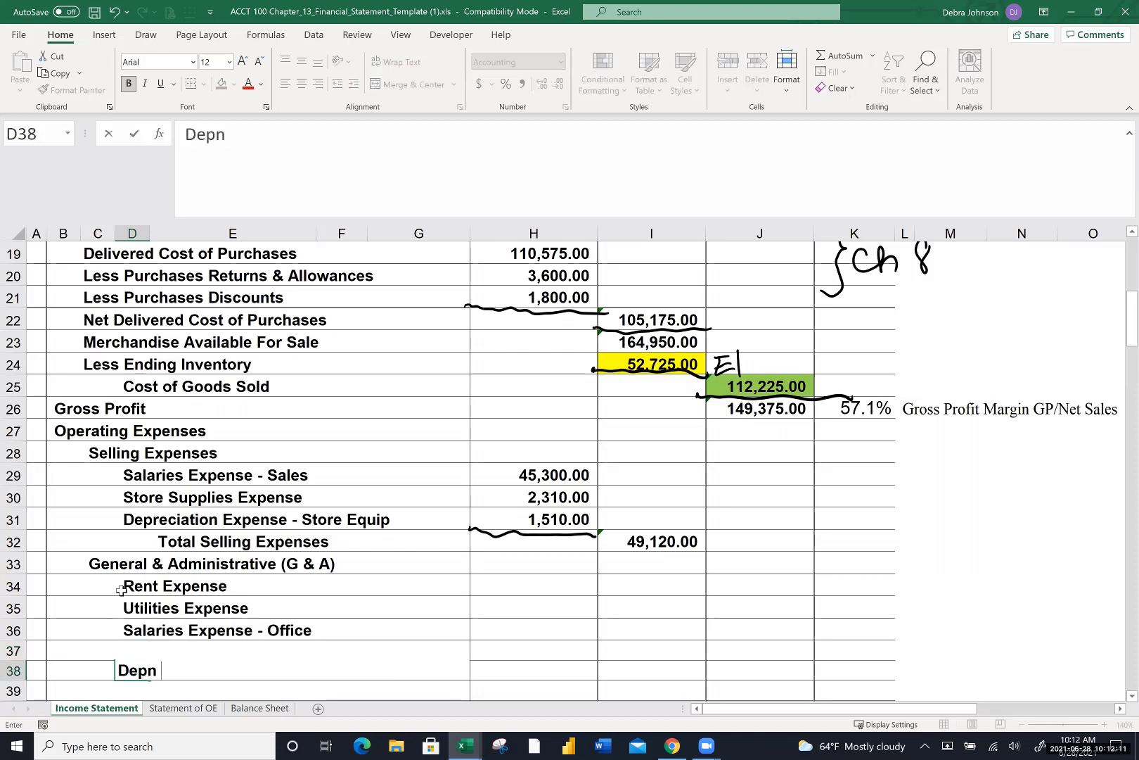
type("Expense - Of")
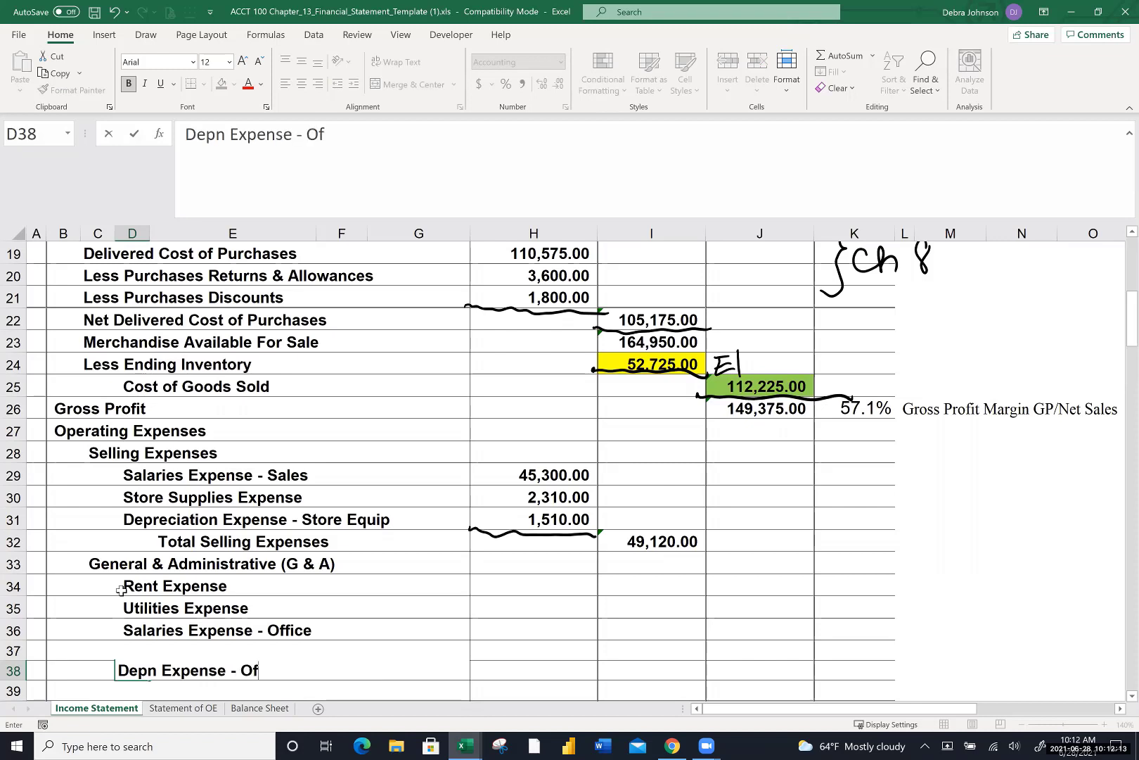
type("fice Equipment")
key("ctrl+Return")
key("Return")
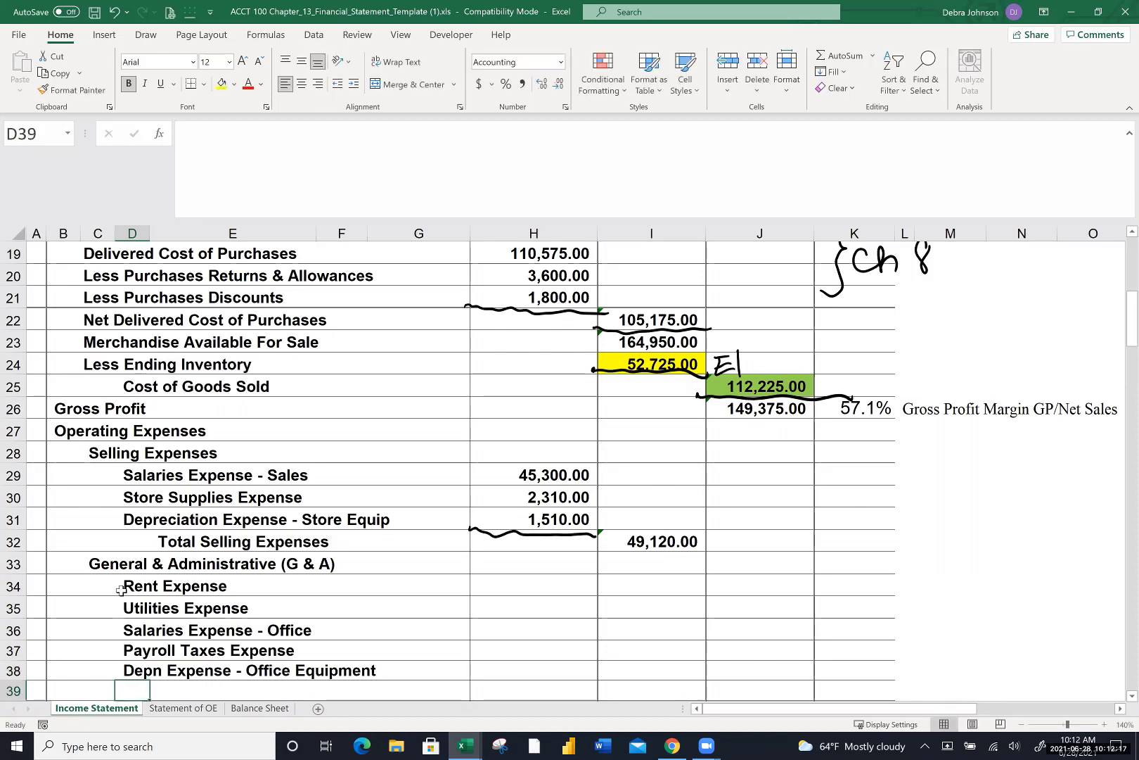
type("Uncollec")
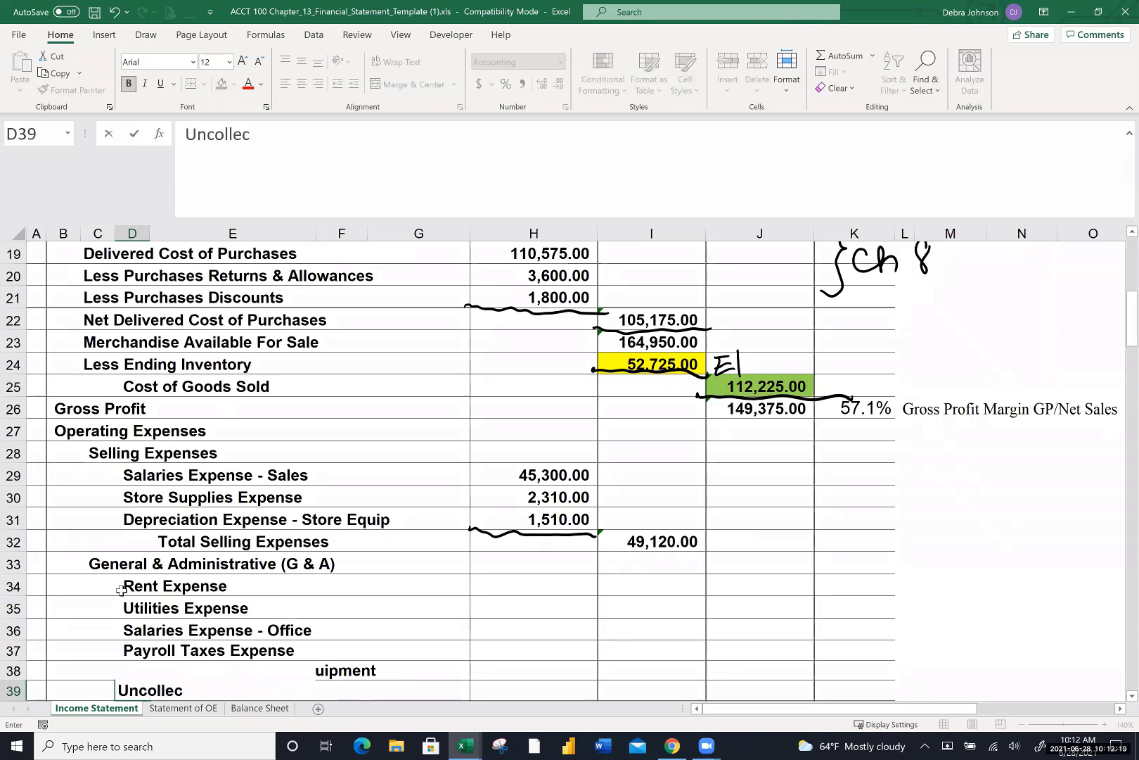
type("tible Accounts Expense")
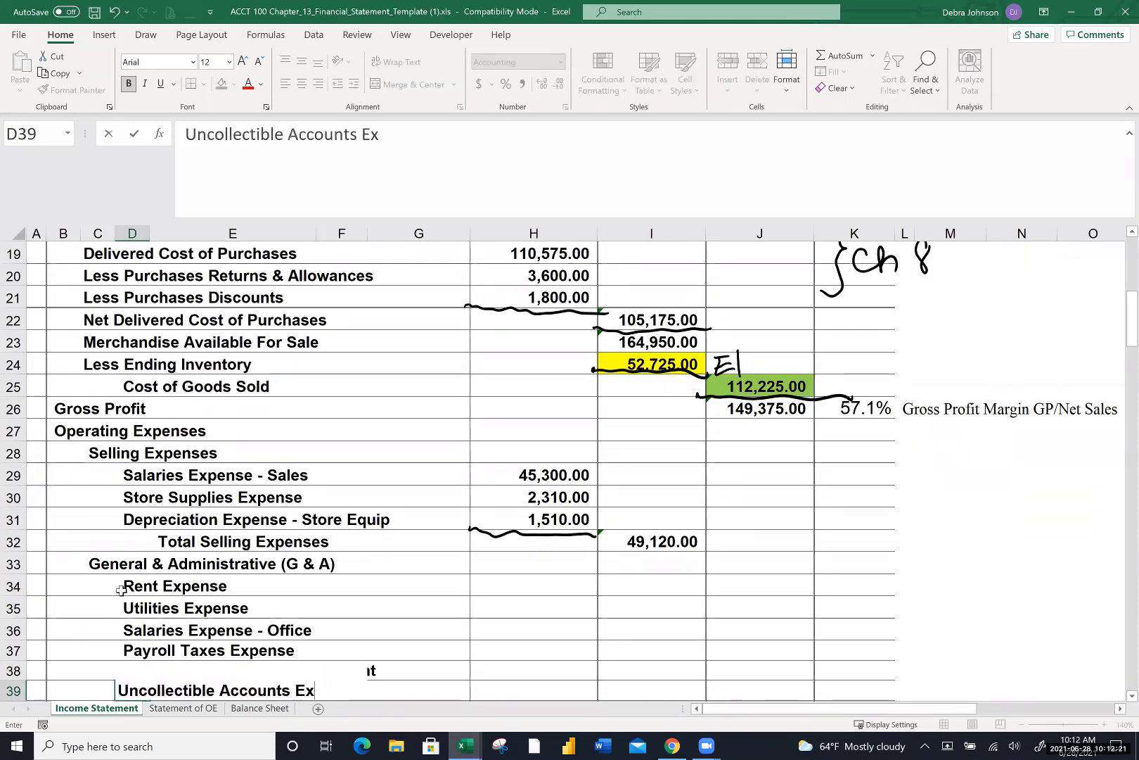
key("Return")
scroll(121, 589, "down", 2)
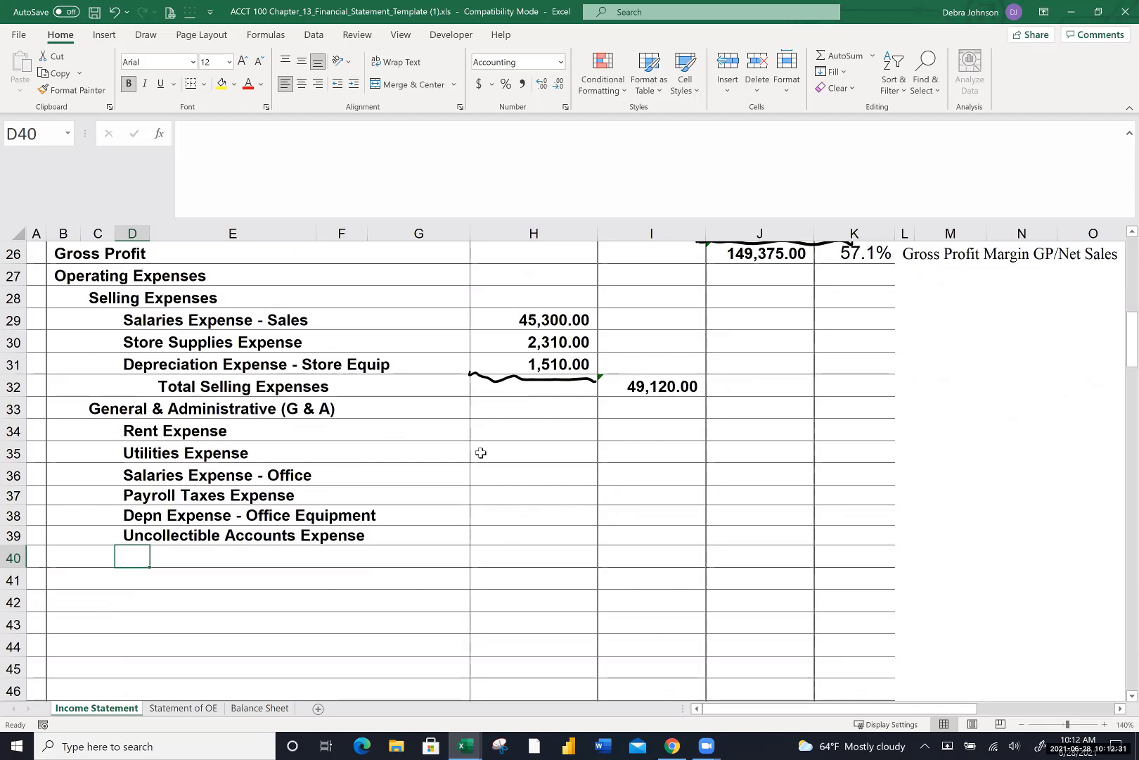
Enter 13500, 6200 and 21100 in H34:H36 for rent, utilities and office salaries
left_click(517, 431)
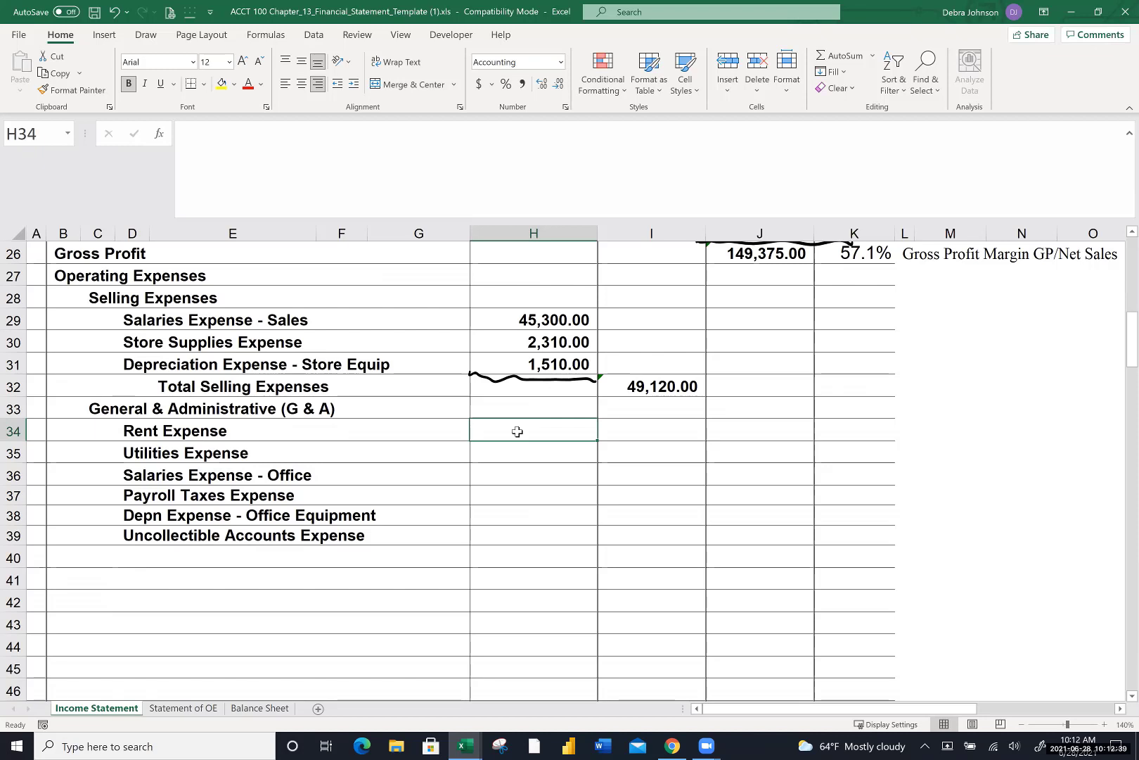
type("13500")
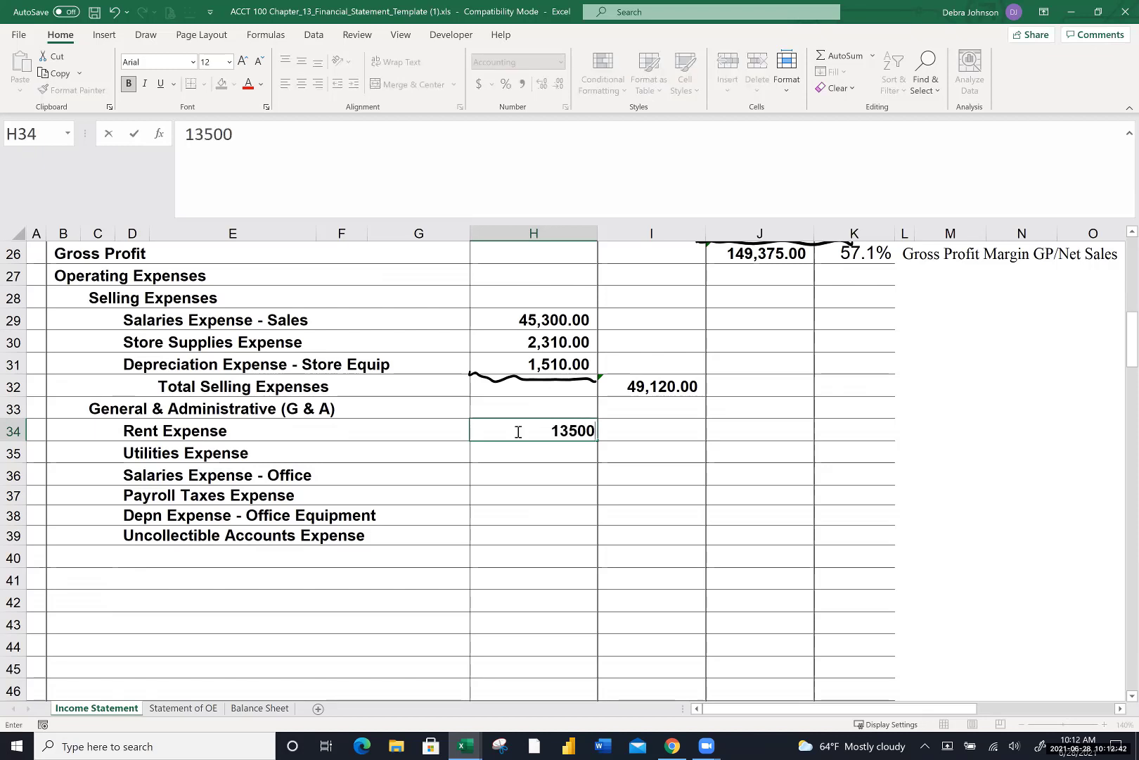
key("Return")
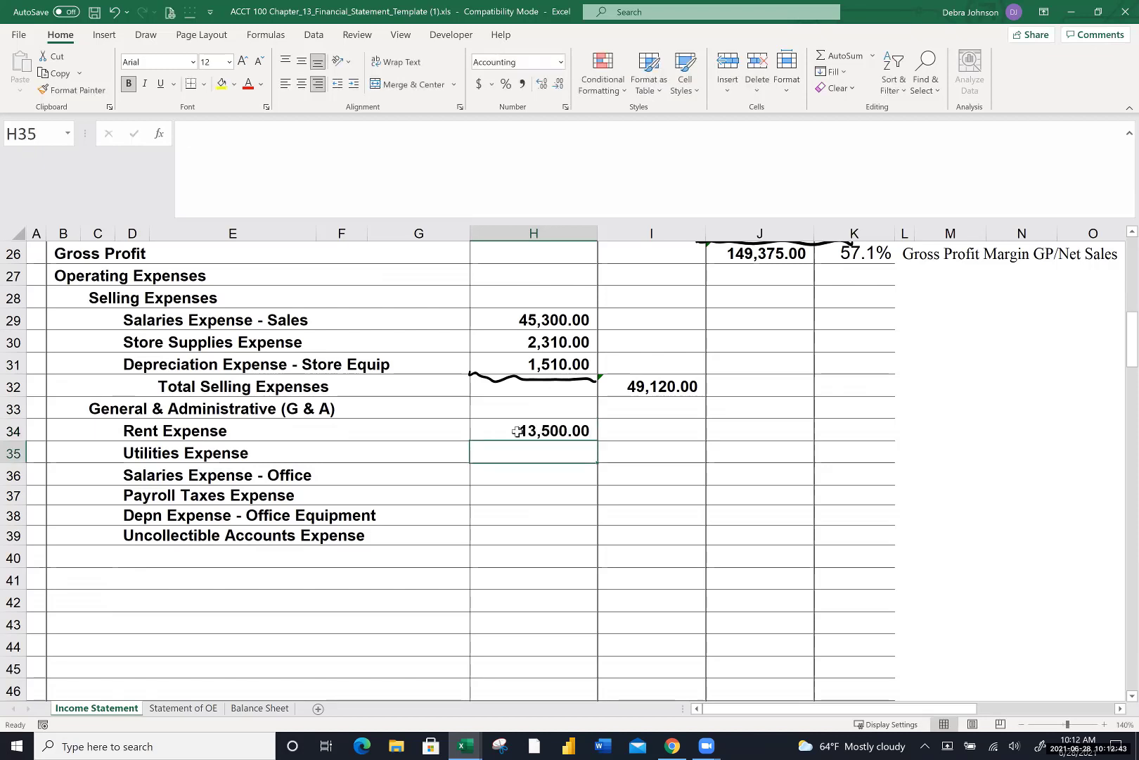
type("6200")
key("Return")
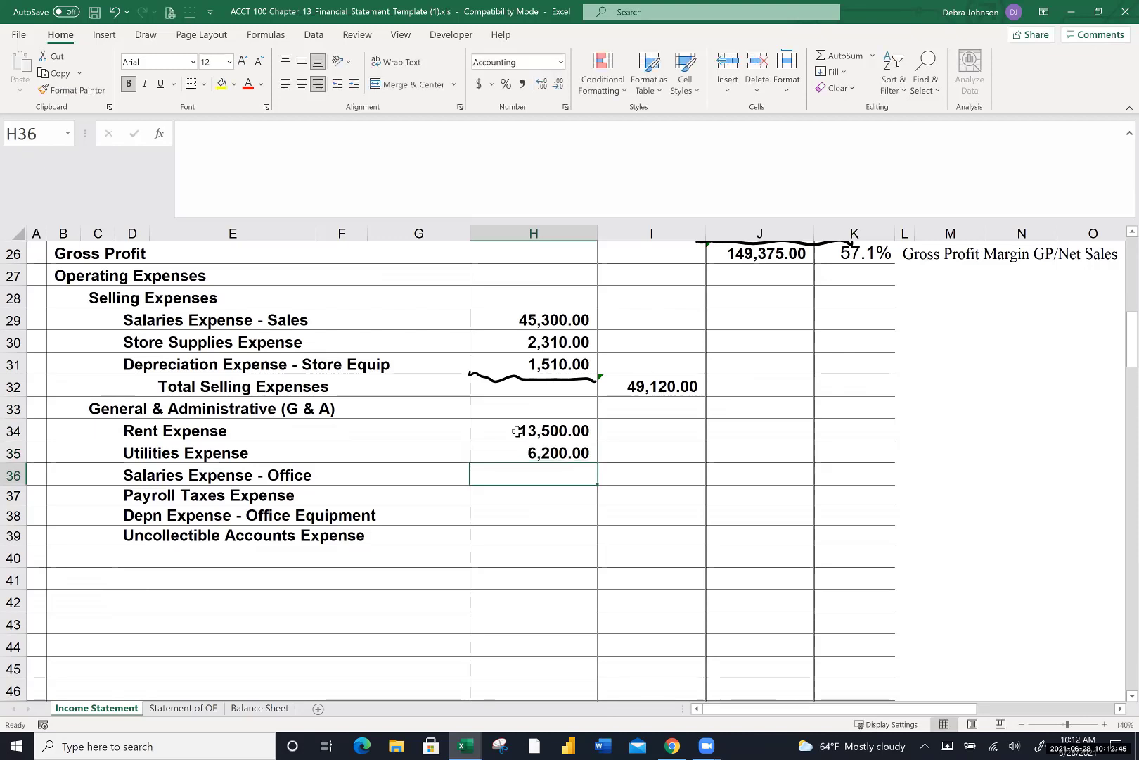
type("21100")
key("Return")
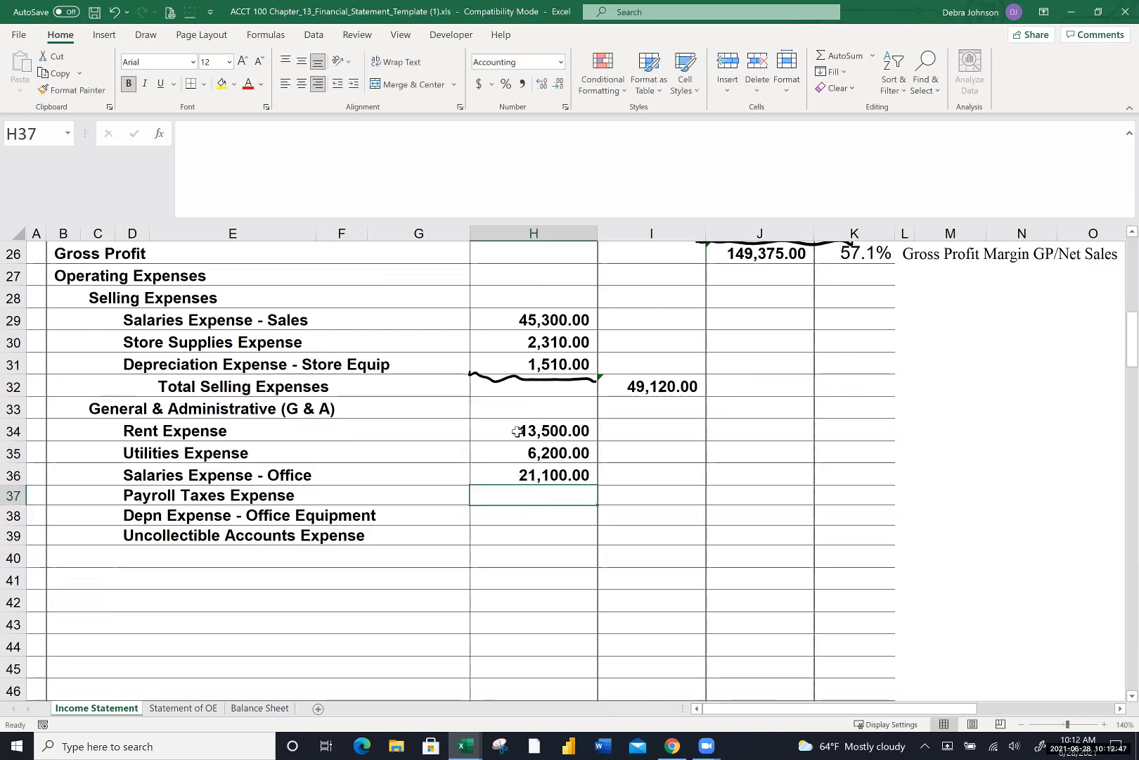
Enter 5800, 570 and 720 in H37:H39 for payroll taxes, depreciation and uncollectible accounts
type("5800")
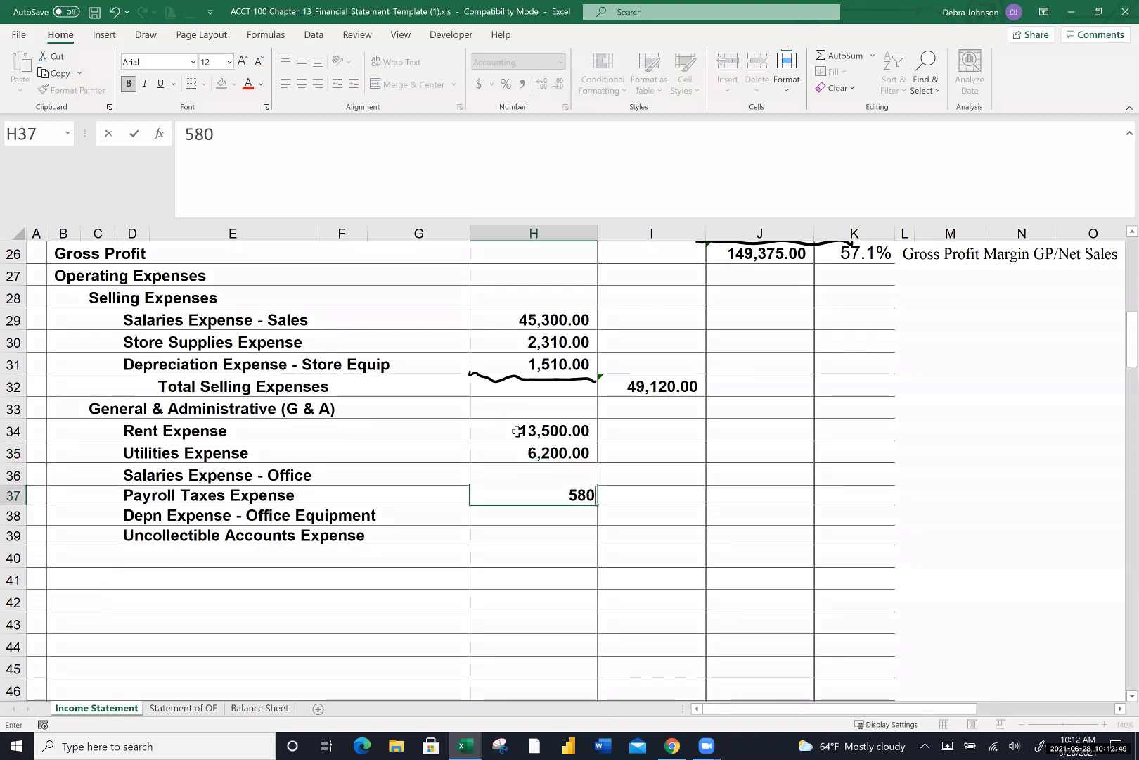
key("Return")
type("570")
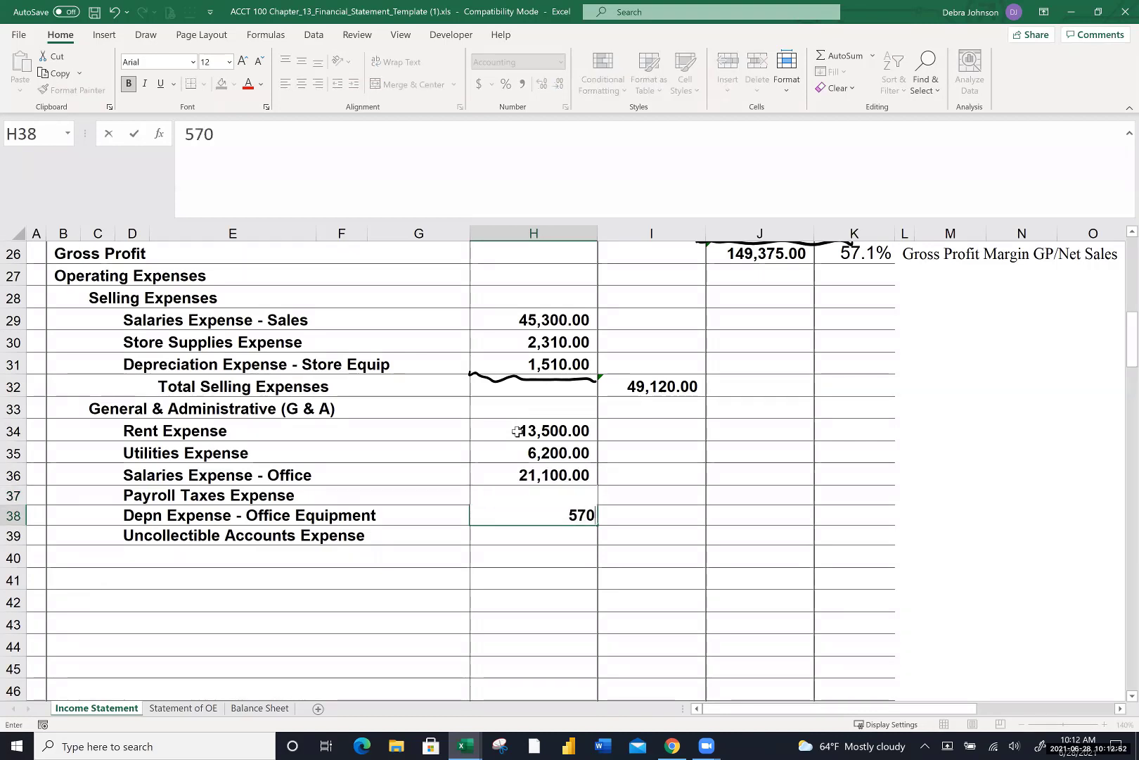
key("Return")
type("720")
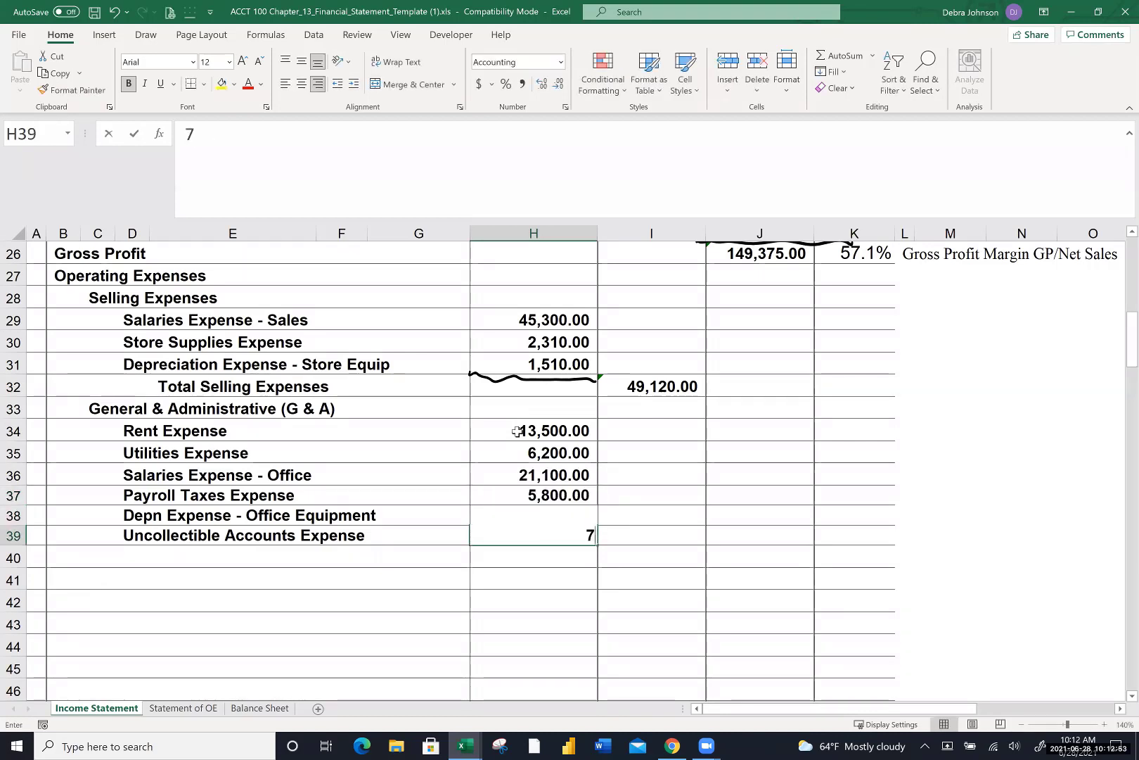
key("Return")
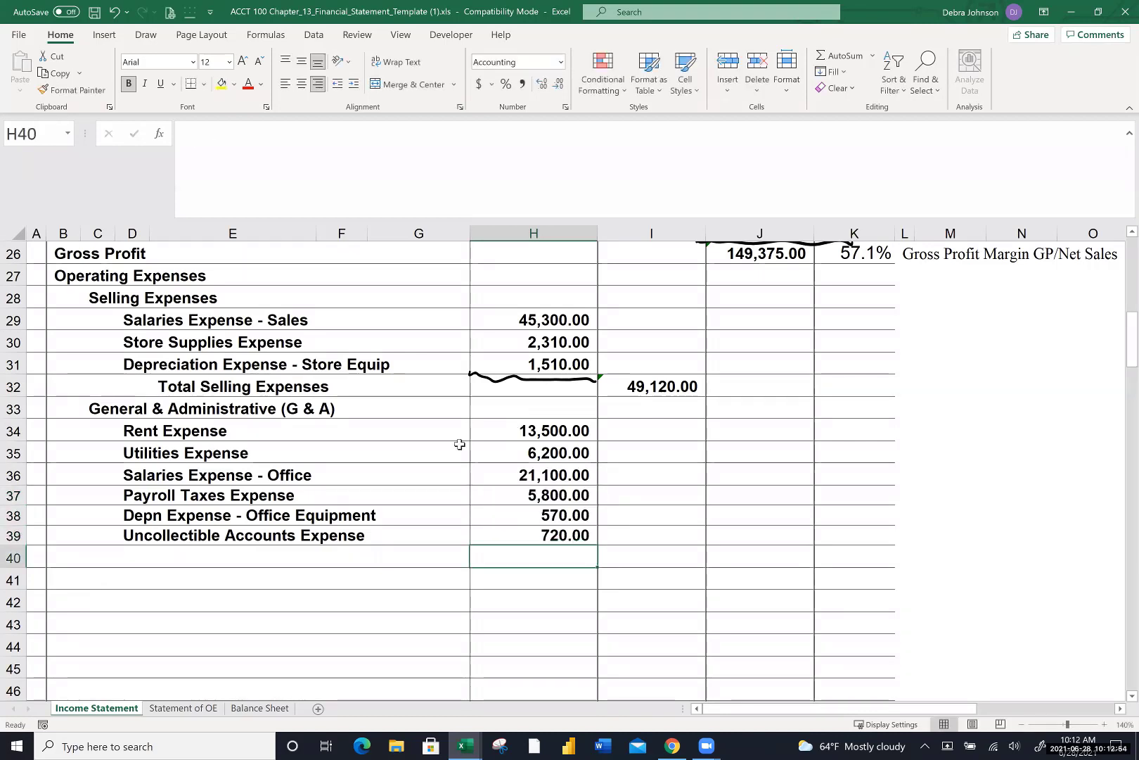
left_click(165, 553)
Label row 40 'Total General & Administrative Expenses' and ink-underline the 720.00 amount
type("Total ")
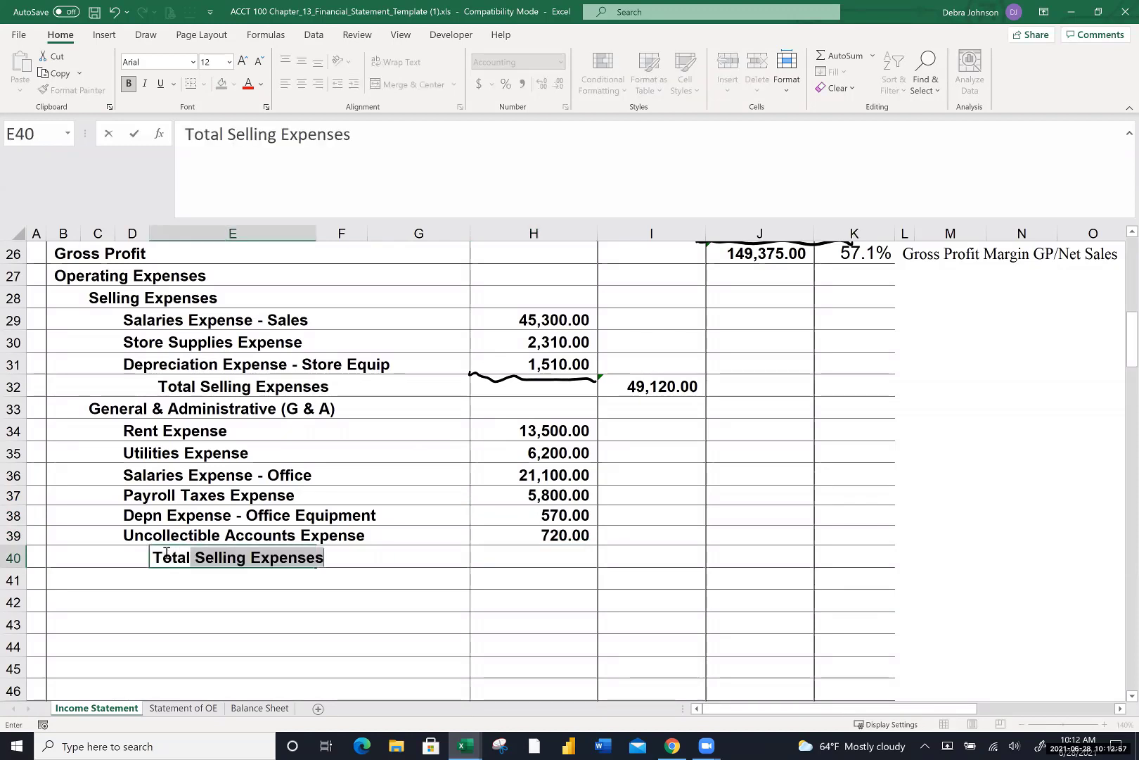
type("Genera")
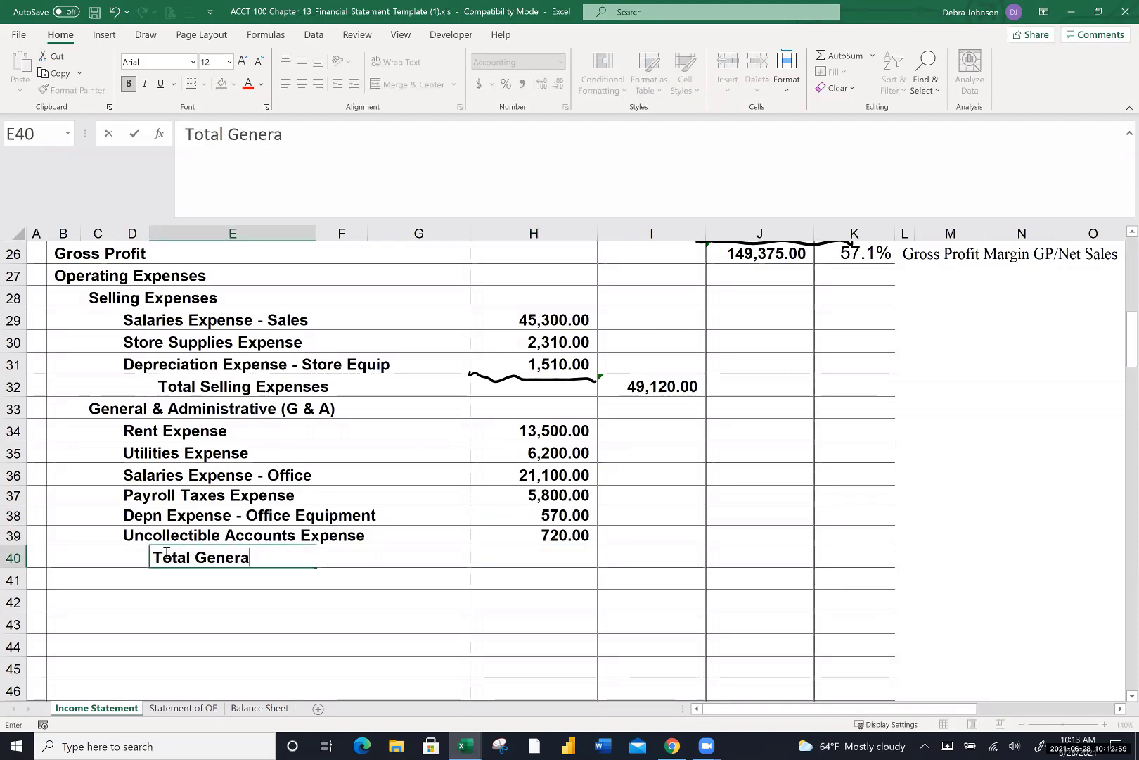
type("l & Admin")
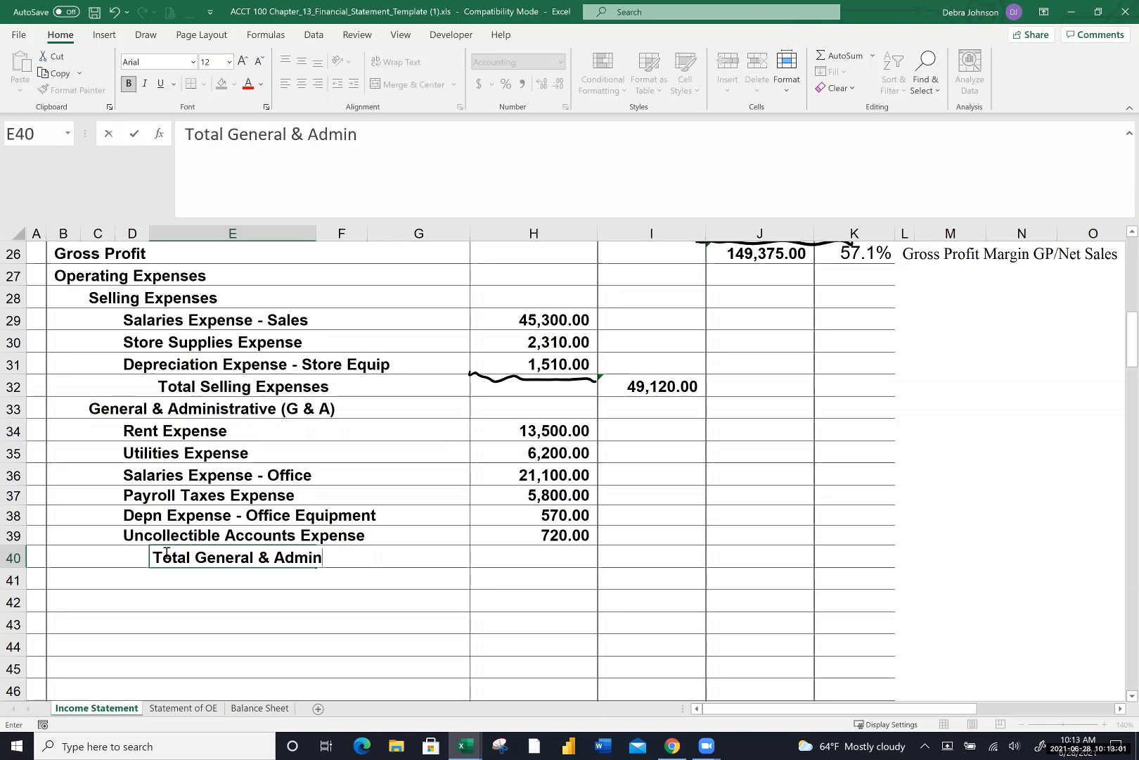
type("istrati")
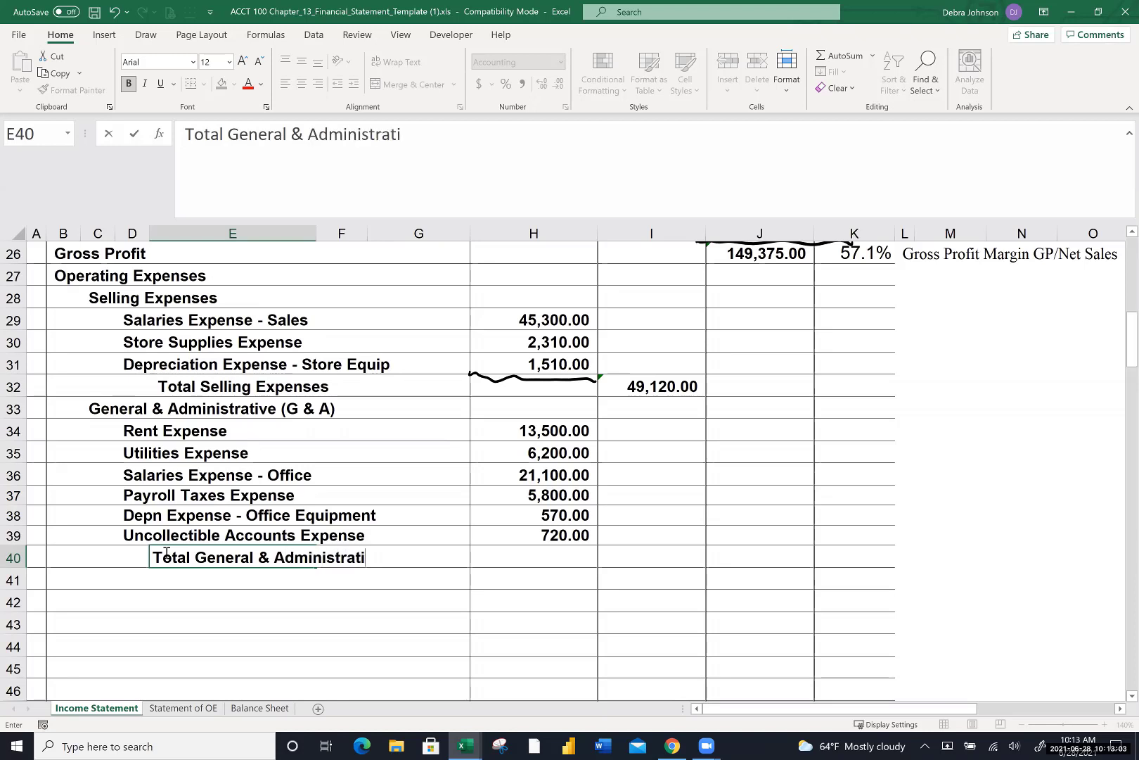
type("ve Expenses")
key("Return")
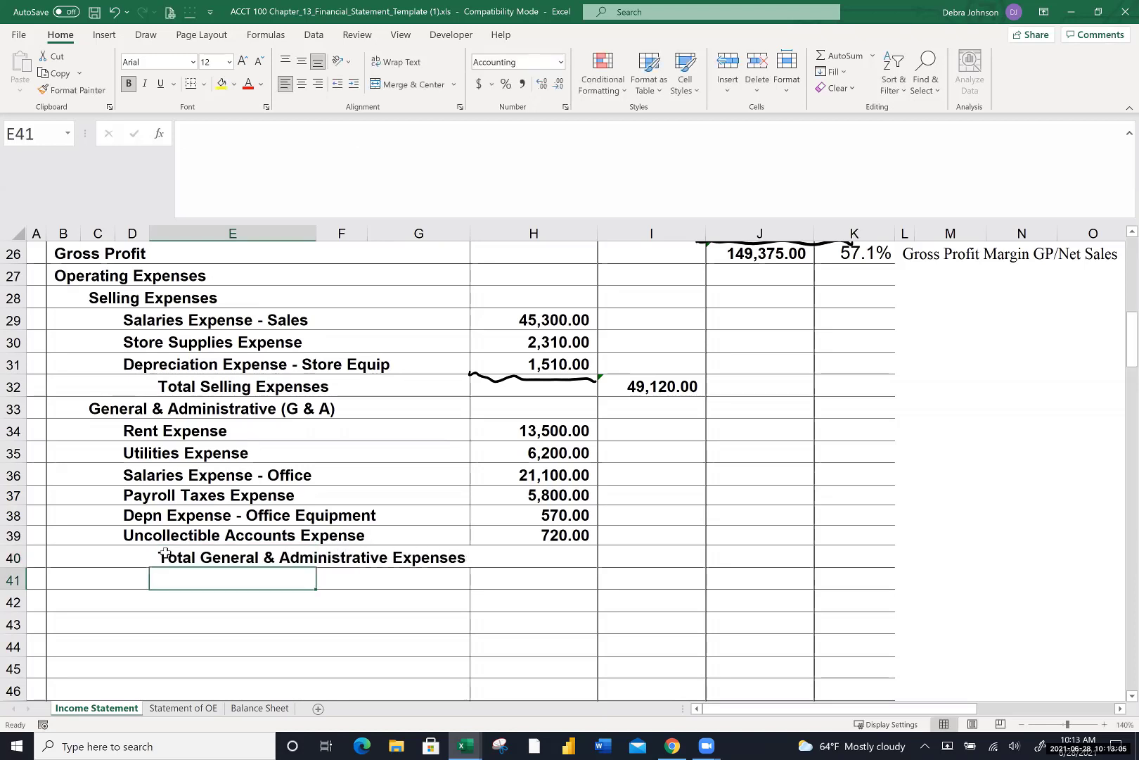
left_click(619, 559)
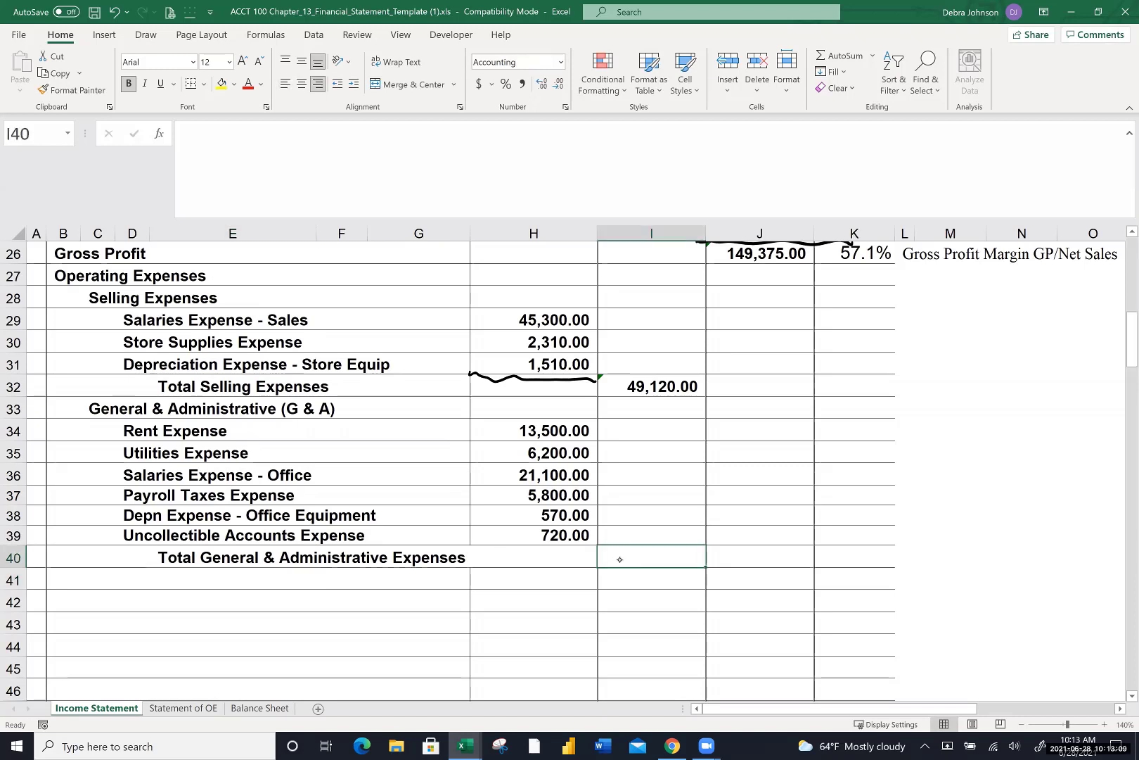
left_click_drag(464, 542, 589, 539)
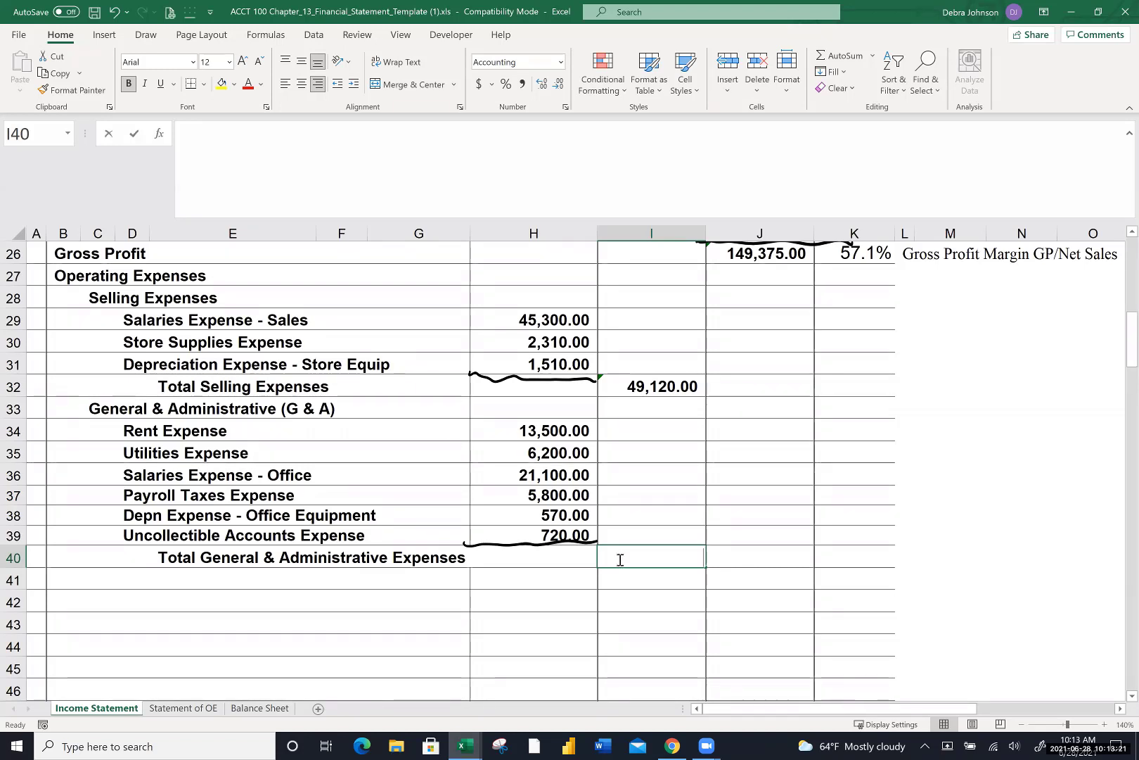
type("=sum(")
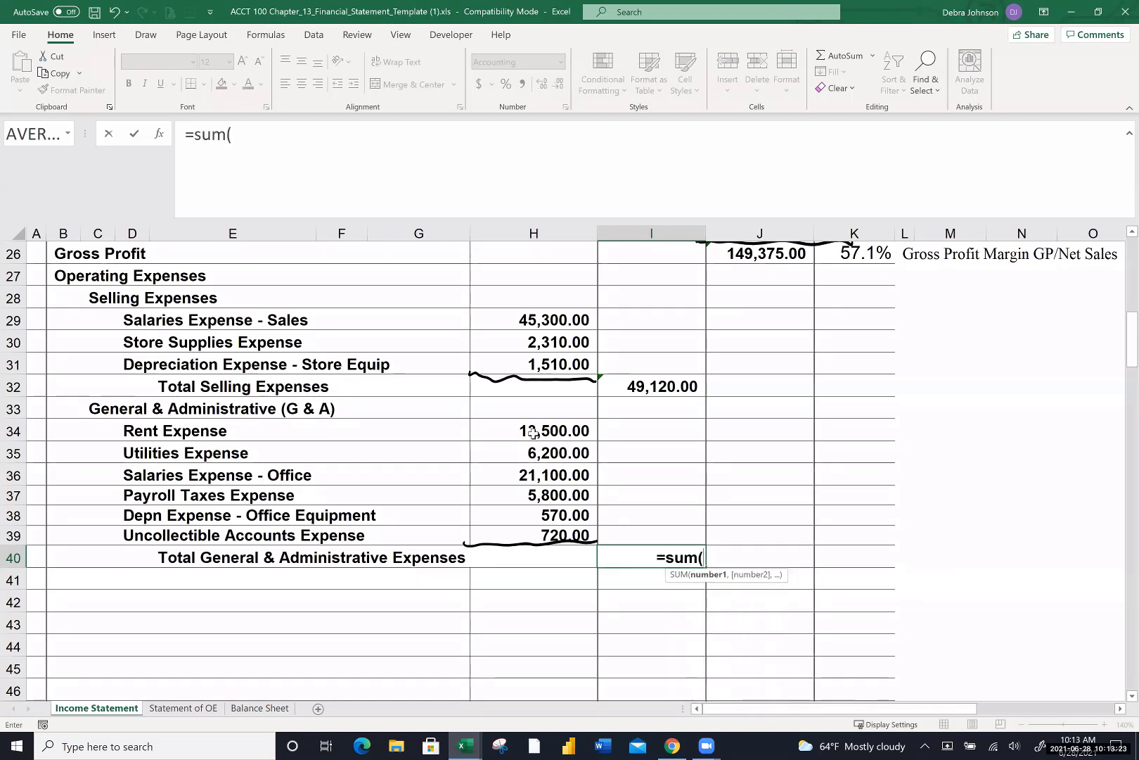
Total H34:H39 in I40 with a SUM formula, giving 47,890.00
left_click_drag(524, 431, 522, 528)
key("Return")
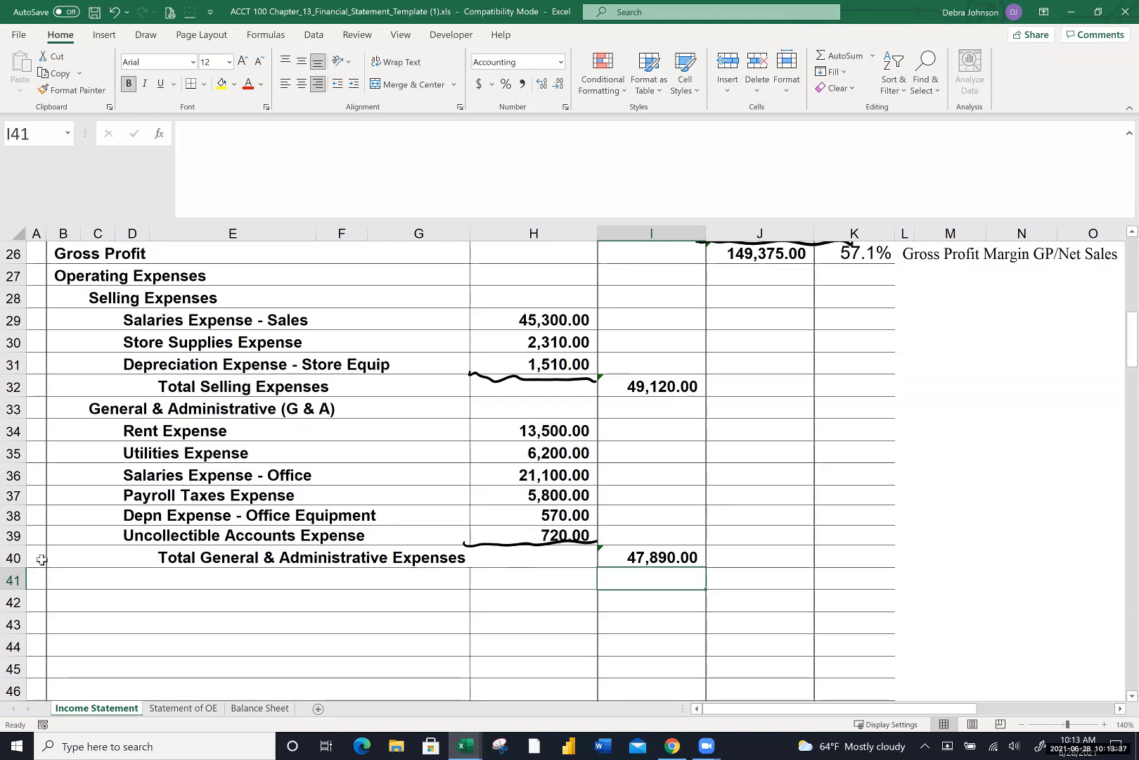
left_click(101, 583)
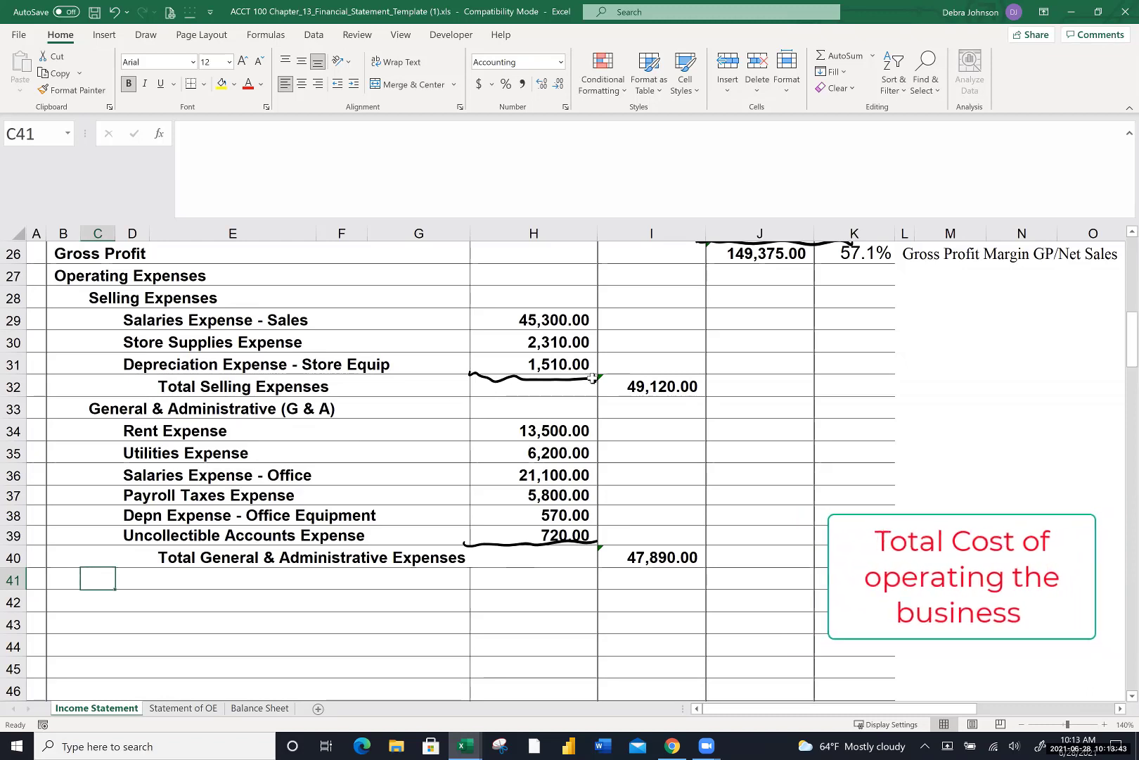
Shade the Total Selling Expenses (I32) and G&A total (I40) cells light blue
left_click(636, 384)
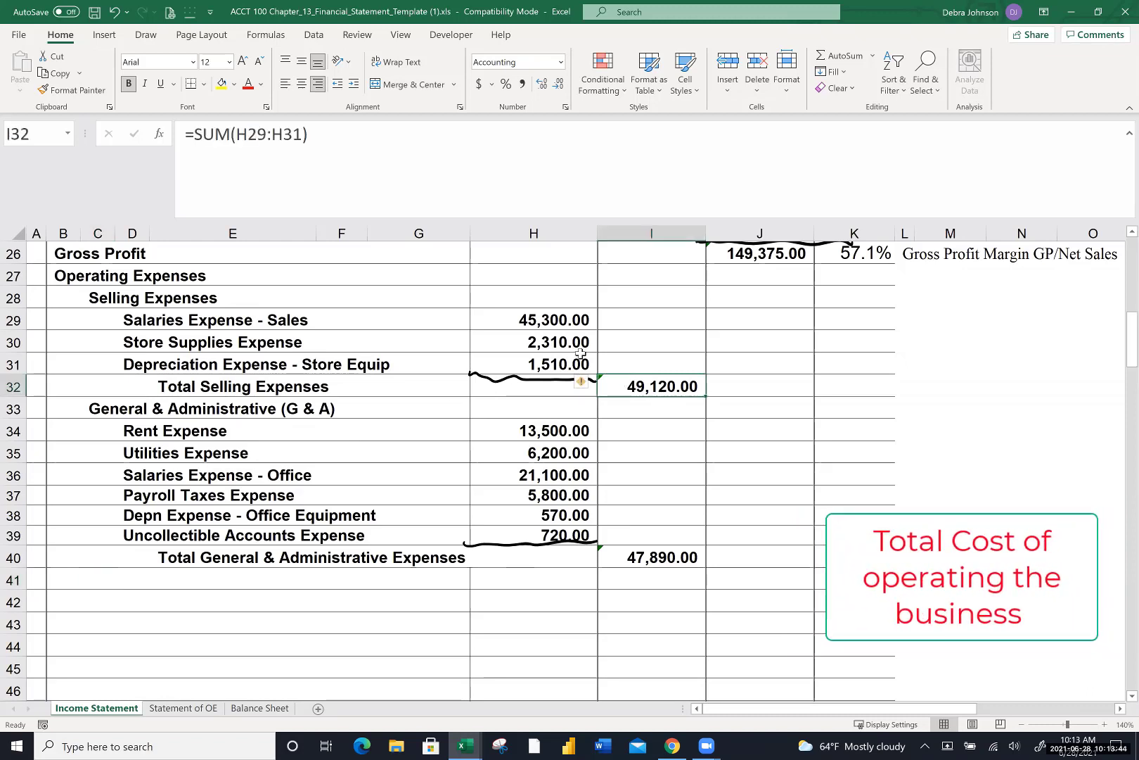
left_click(234, 84)
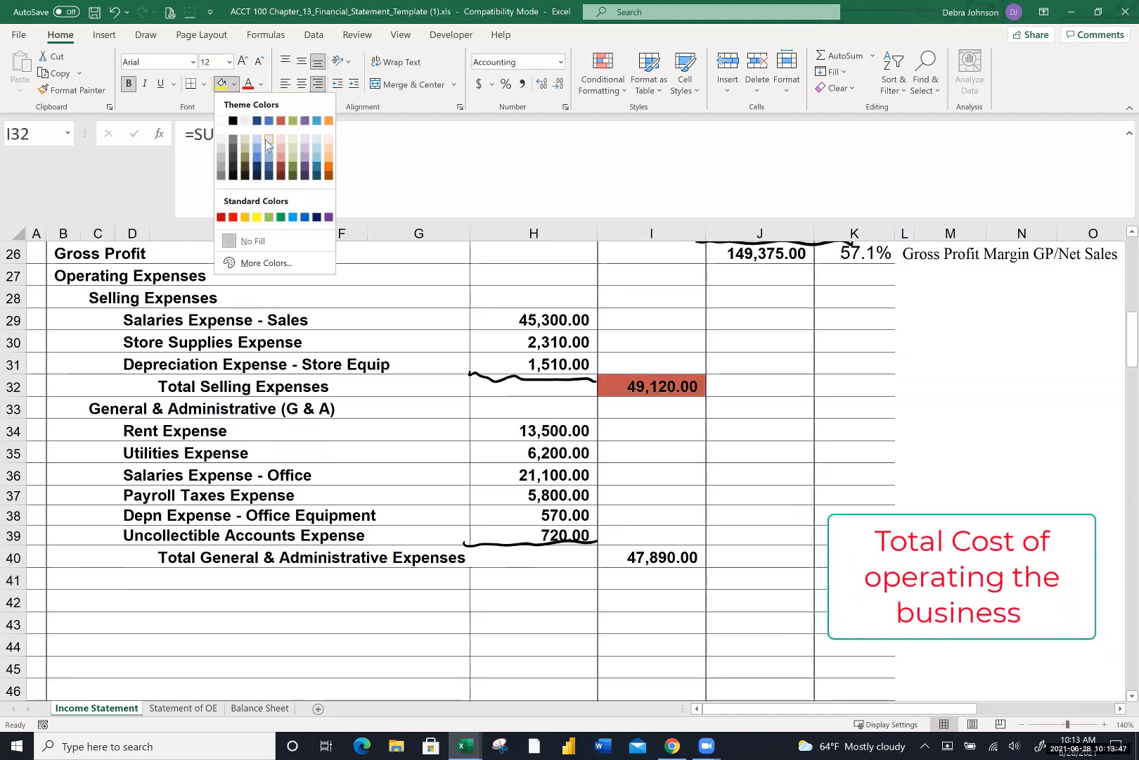
left_click(267, 138)
left_click(662, 561)
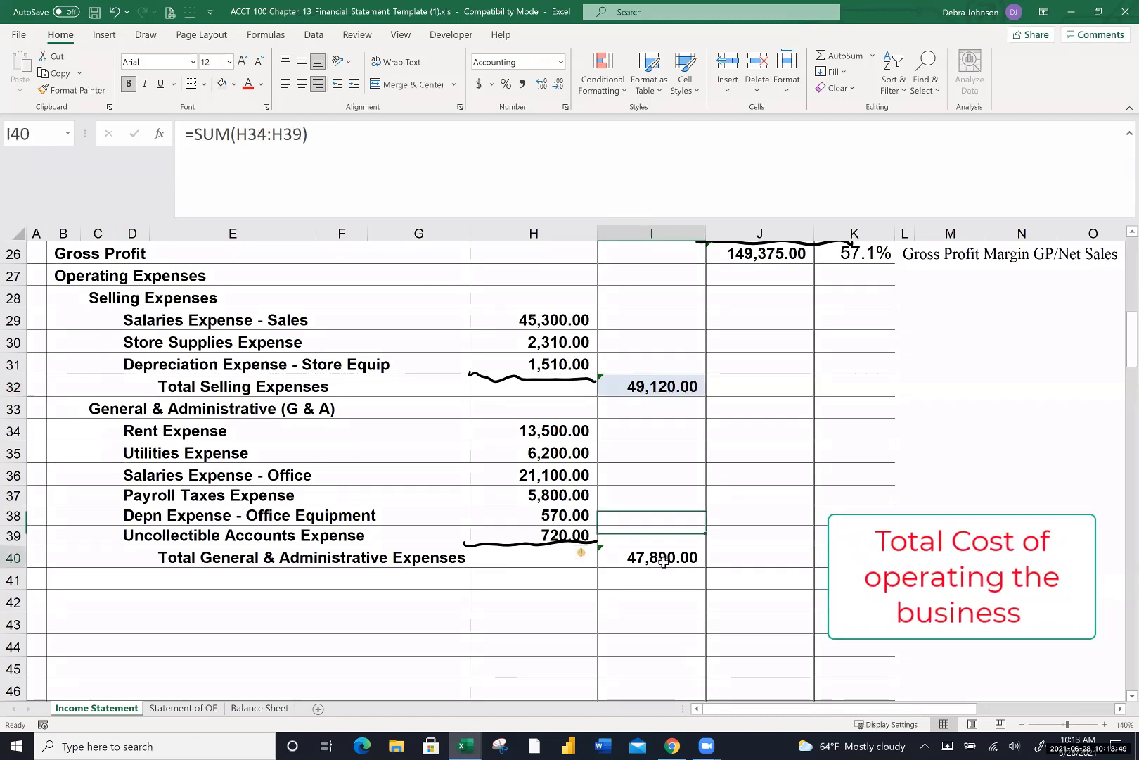
left_click(221, 83)
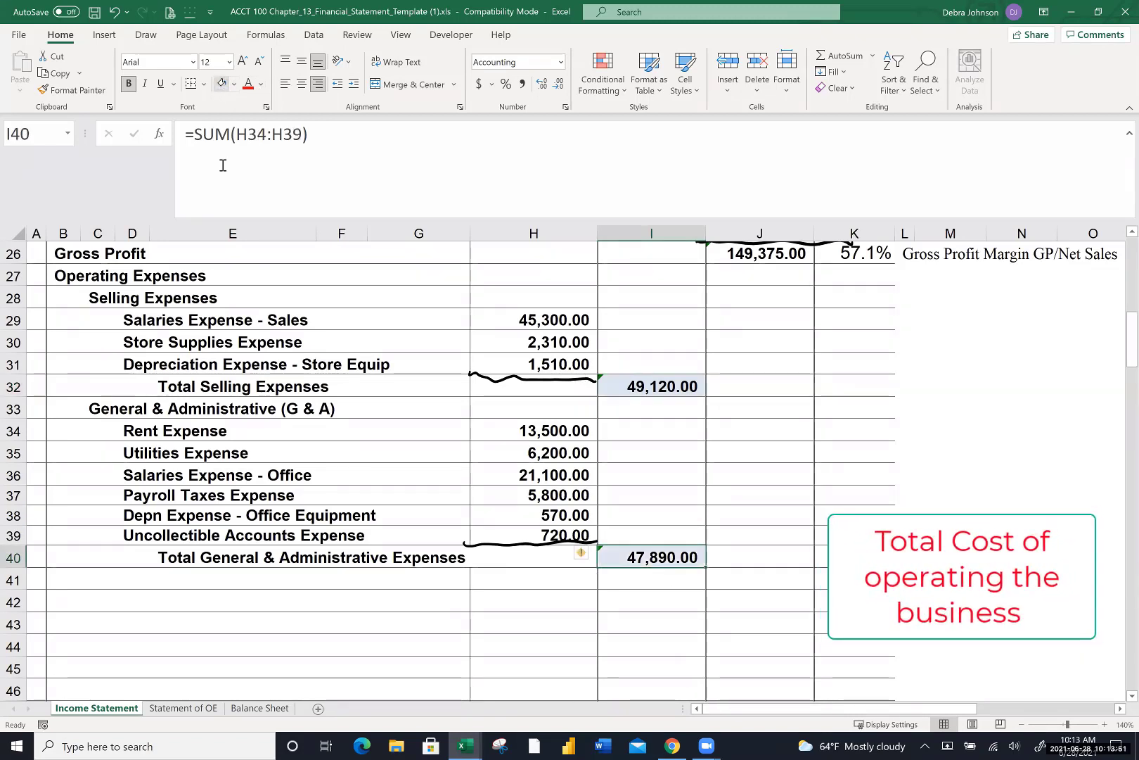
left_click(129, 581)
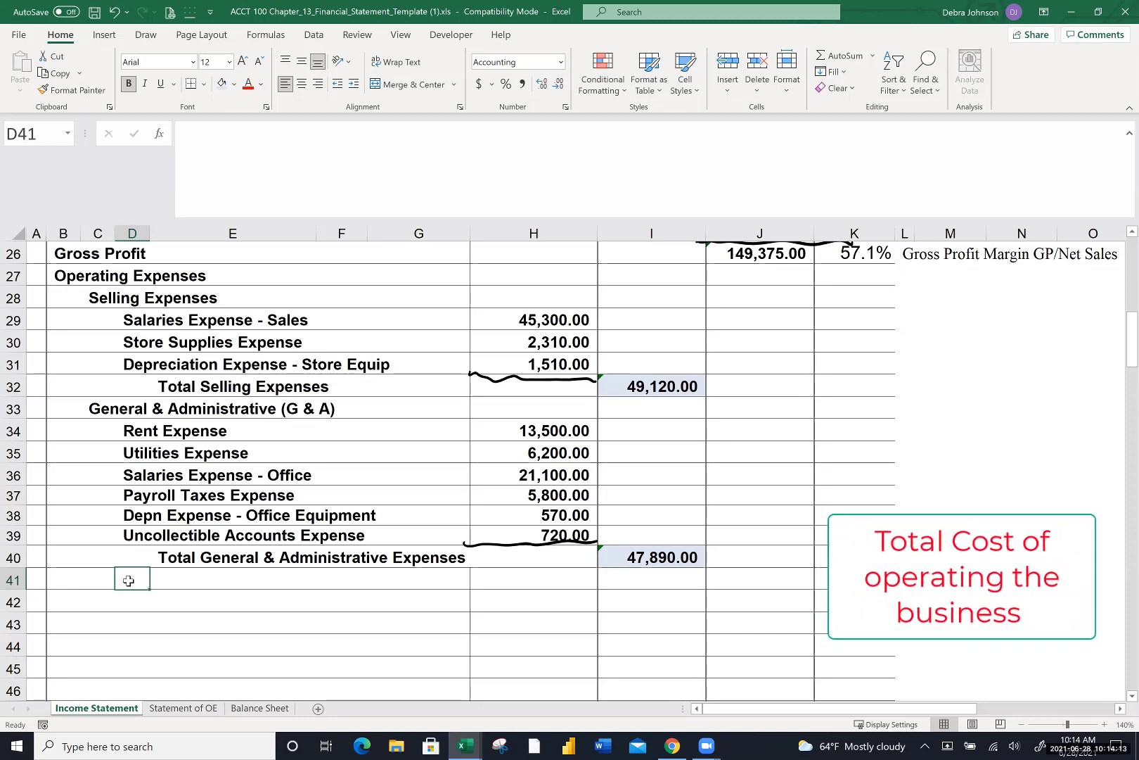
Label row 41 'Total Operating Expenses' and compute =I32+I40 in J41, giving 97,010.00
left_click(103, 579)
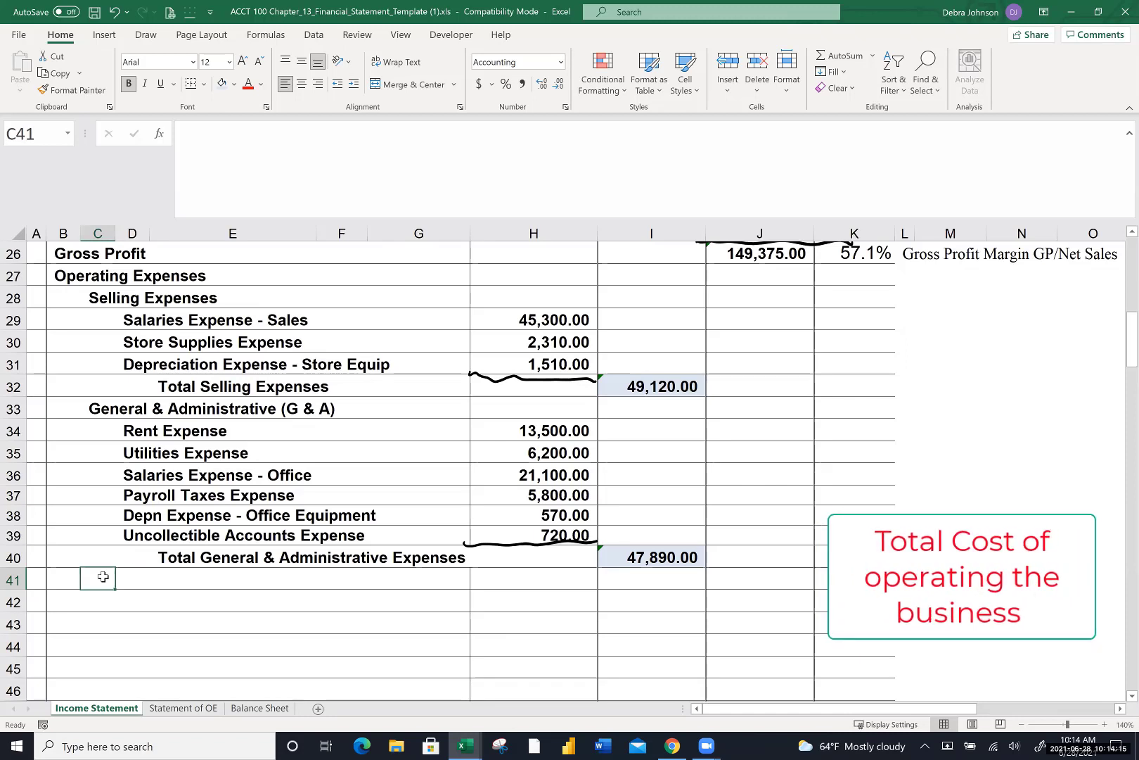
type("Total")
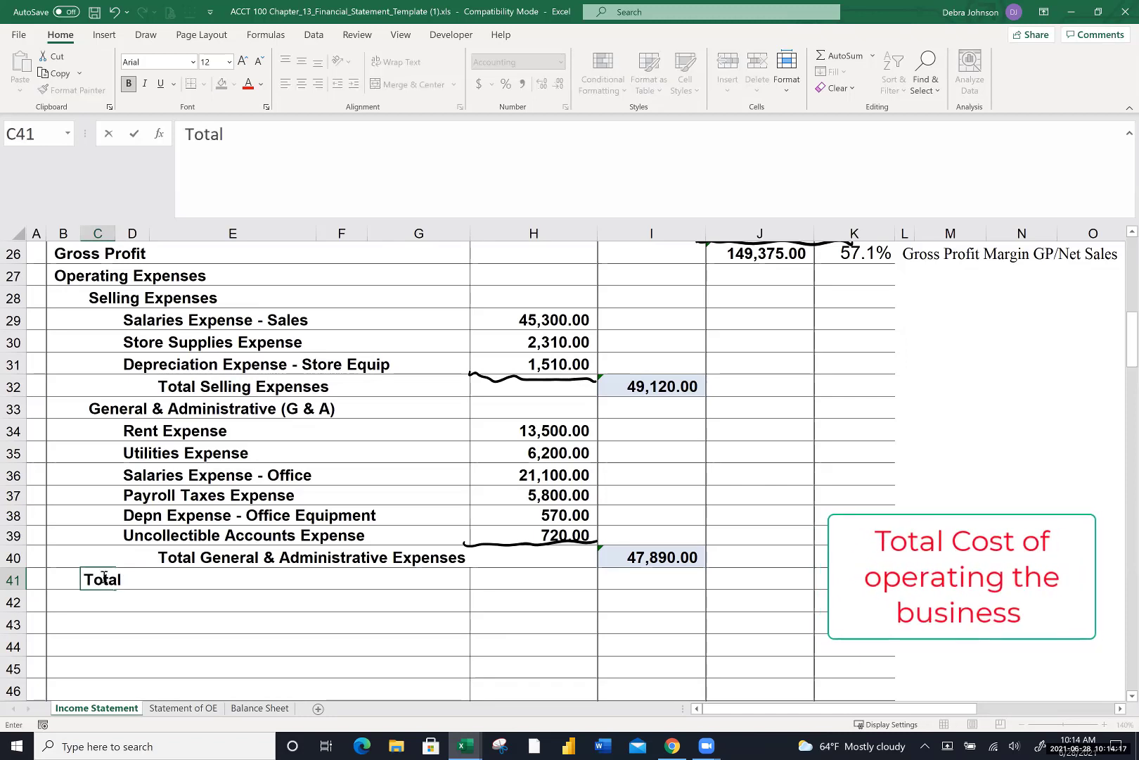
type(" Operating ")
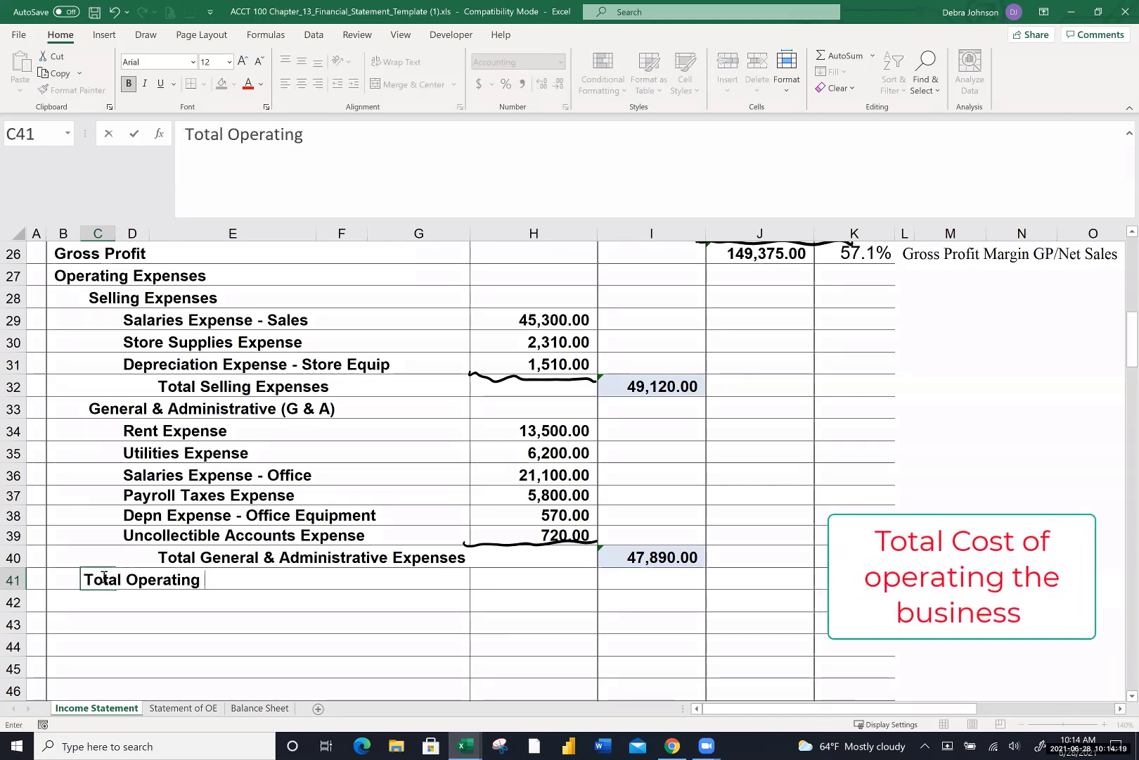
type("Expenses")
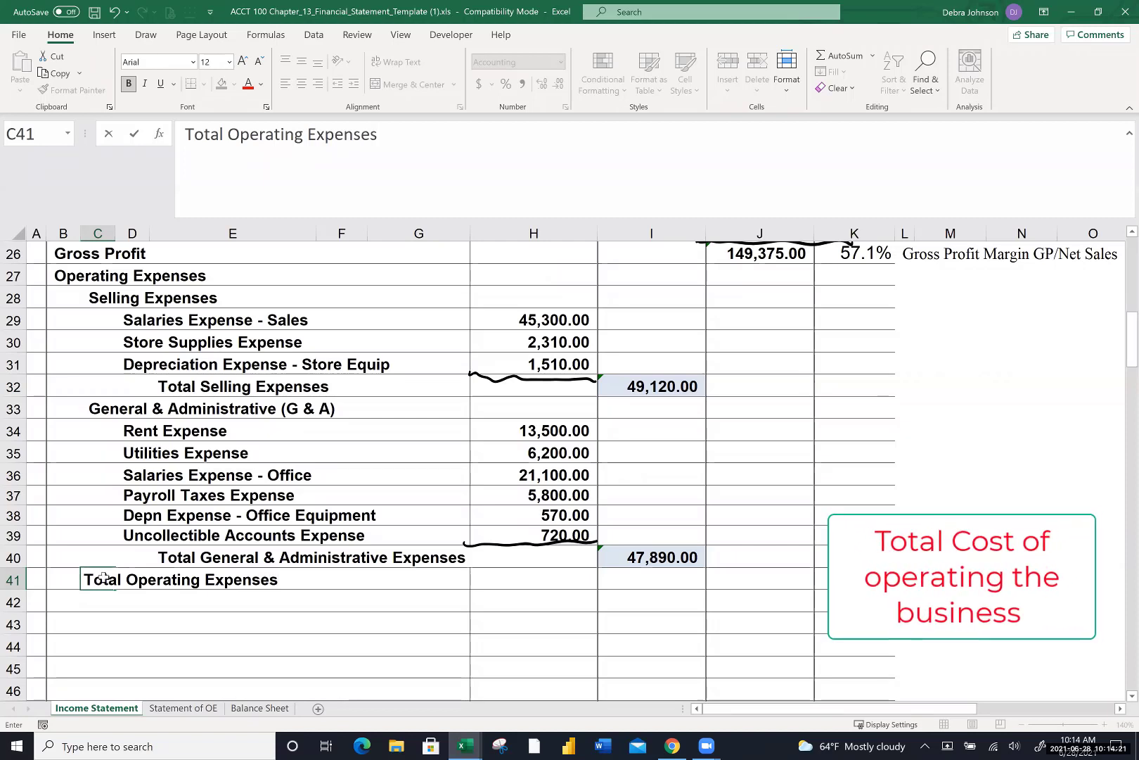
left_click(751, 578)
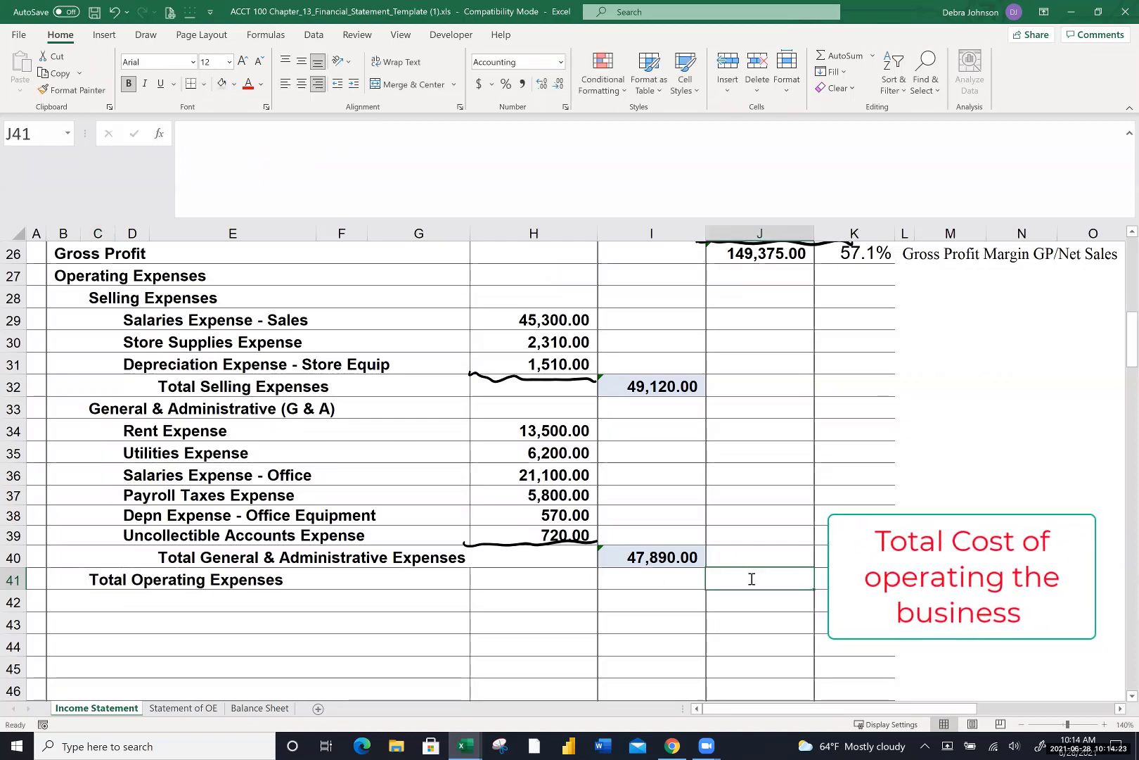
type("=")
left_click(683, 386)
type("+")
left_click(649, 554)
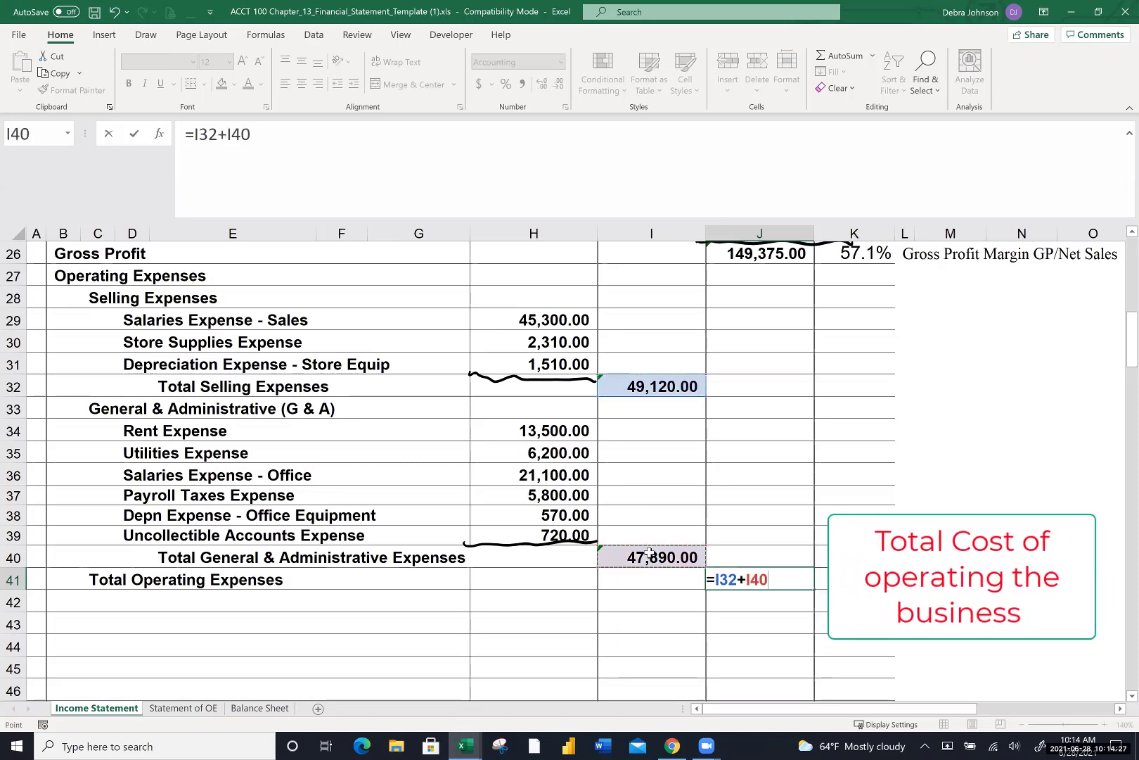
key("Return")
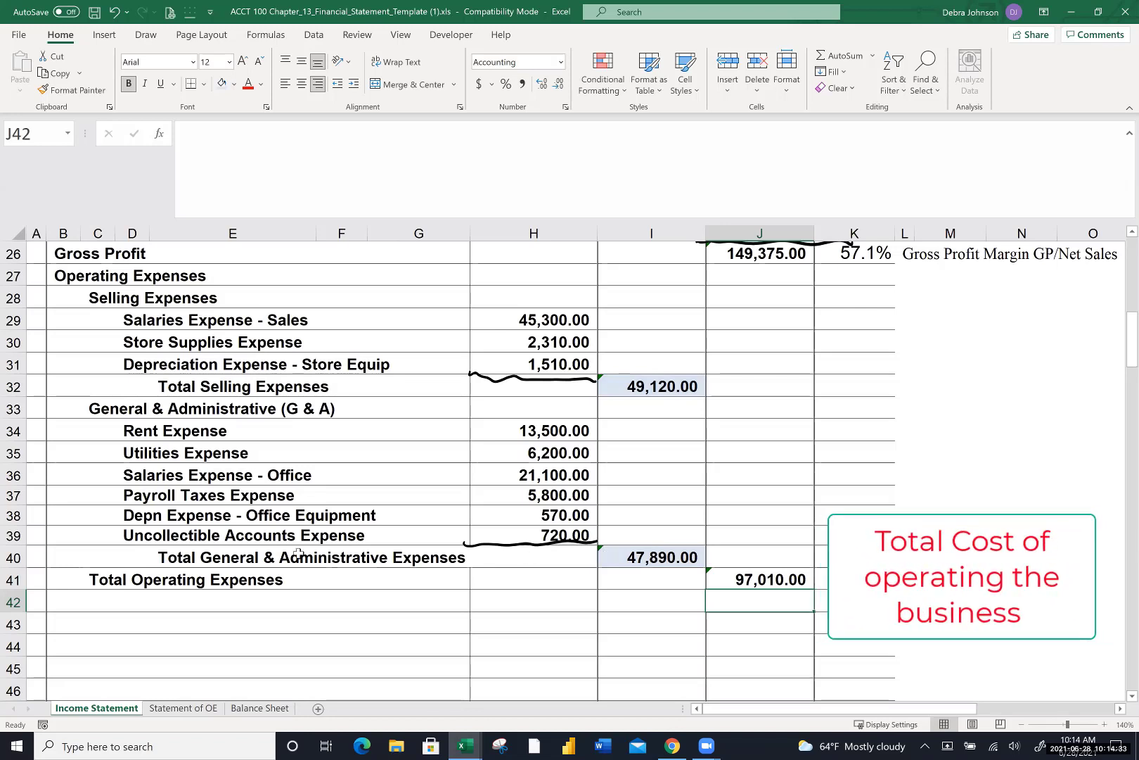
left_click(65, 601)
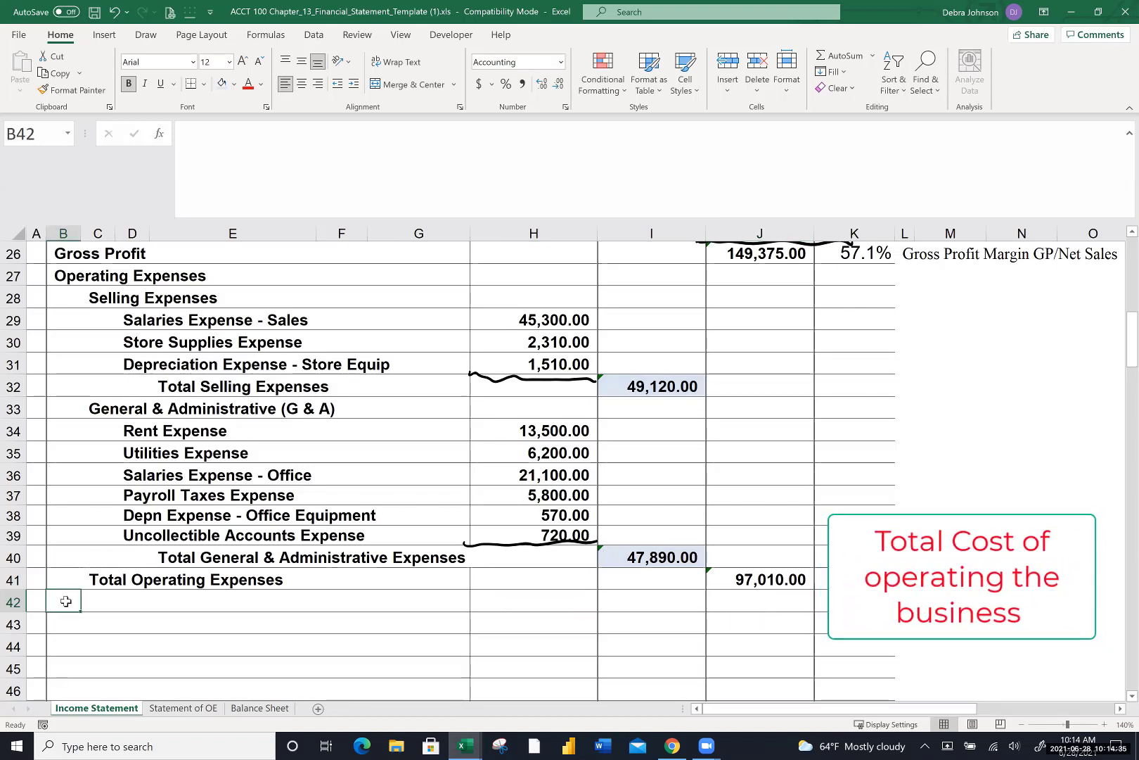
Ink-underline the 97,010.00 total and label row 42 'Income From Operations'
left_click_drag(694, 591, 835, 588)
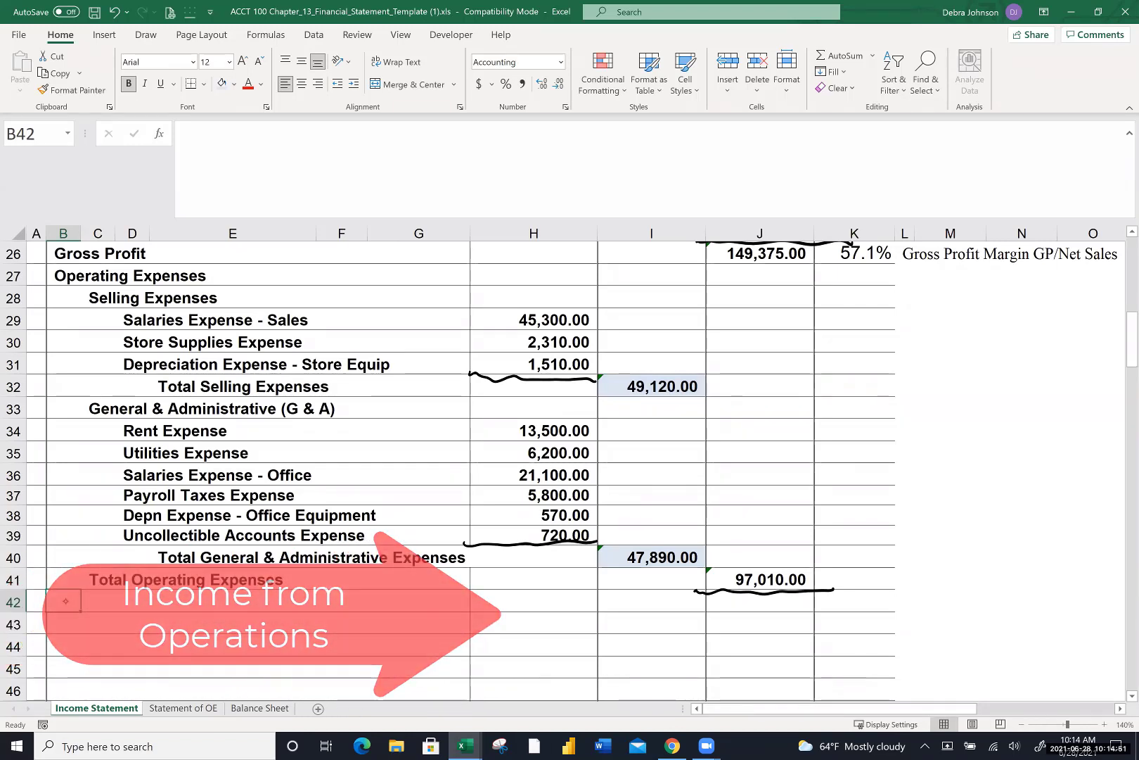
type("Inco")
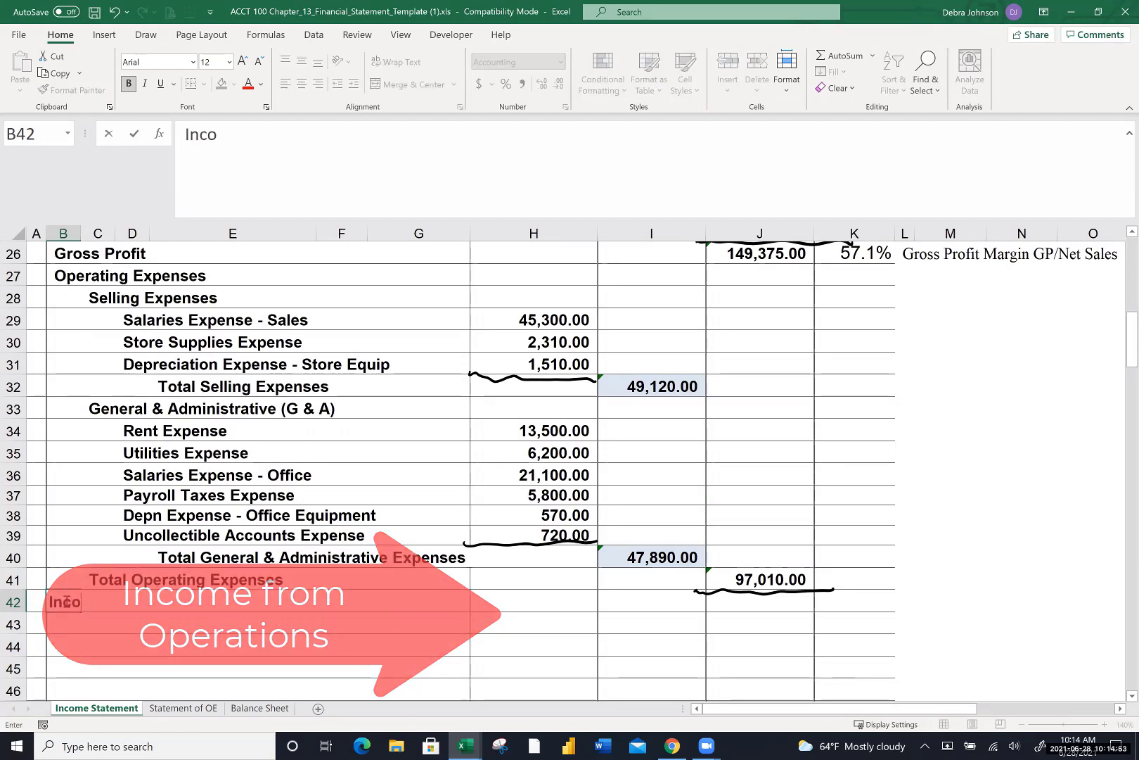
type("me From Opera")
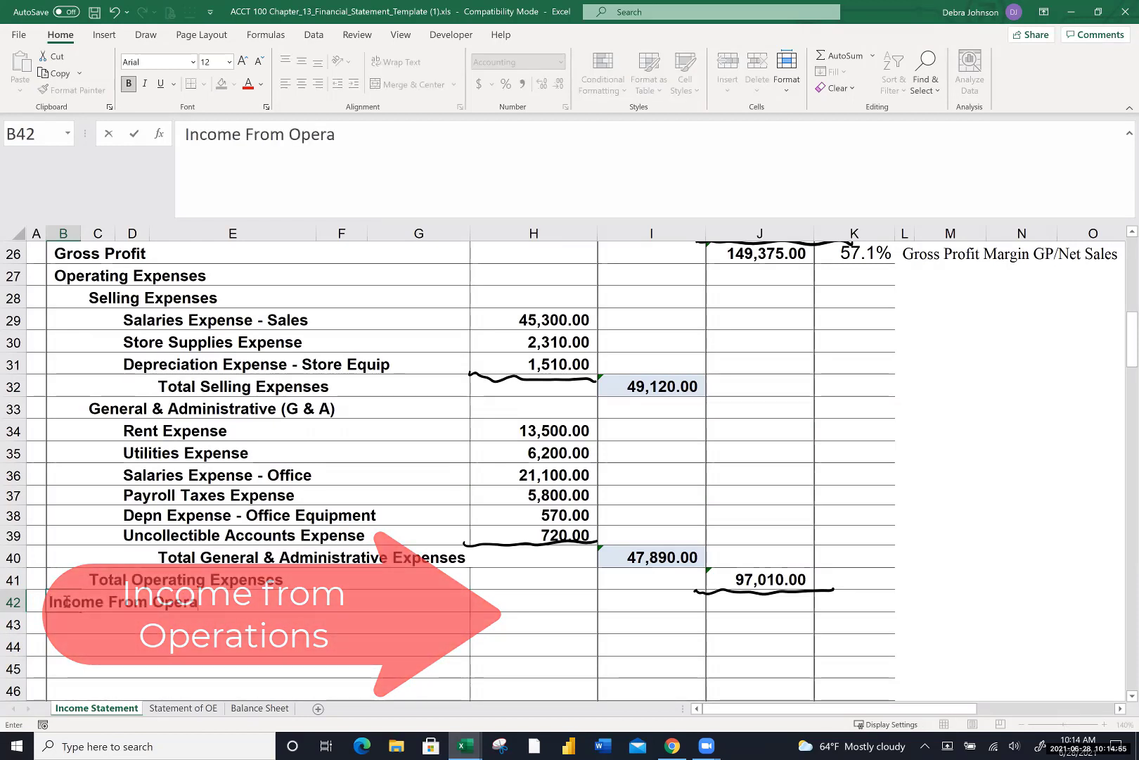
type("tions")
key("Return")
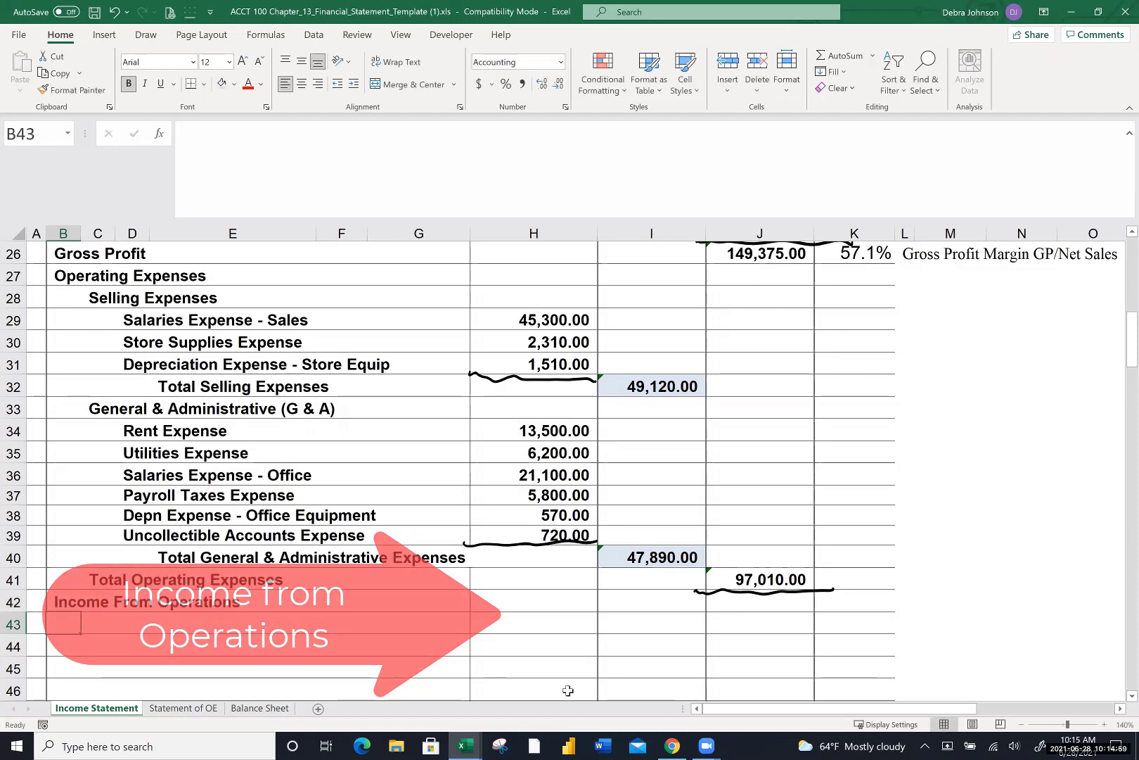
Compute Income From Operations in J42 as =J26-J41, giving 52,365.00
left_click(752, 605)
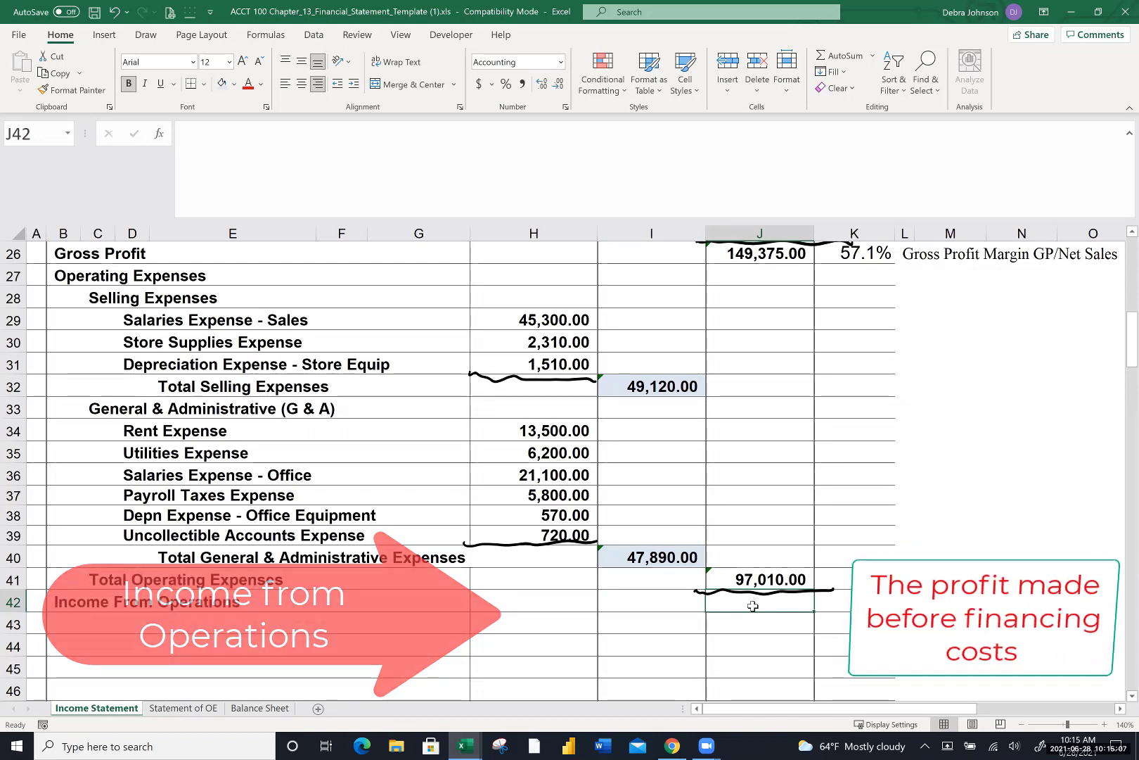
type("=")
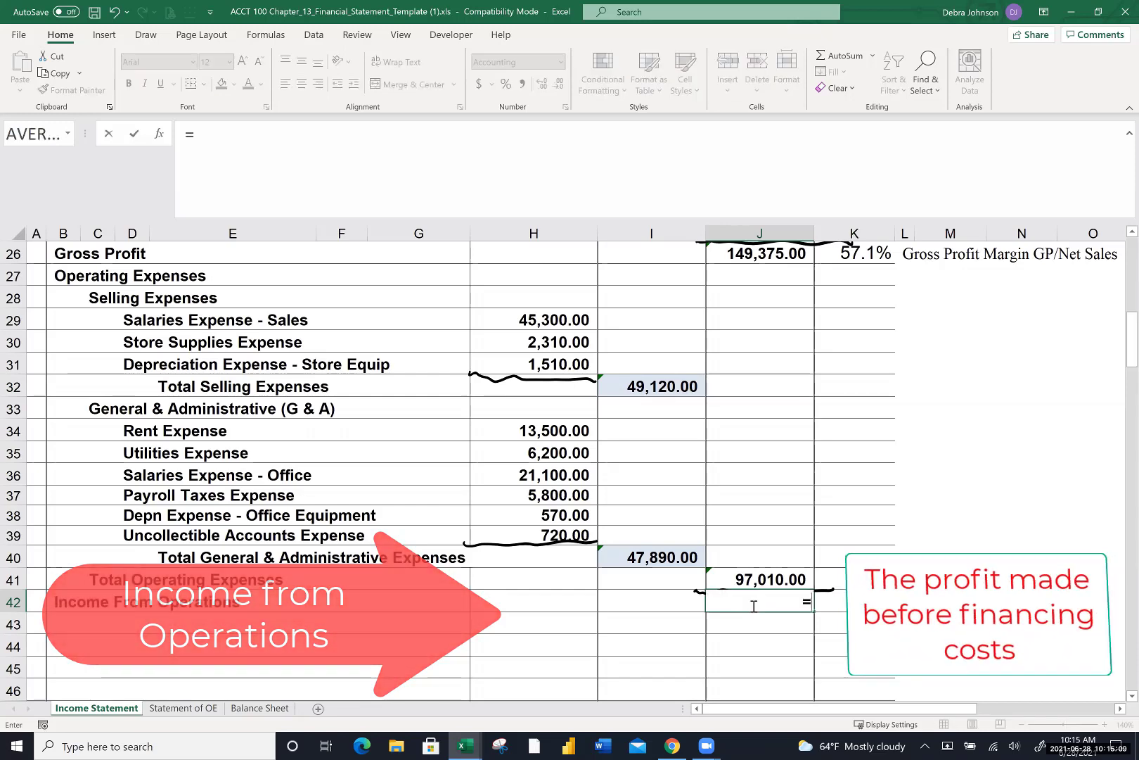
left_click(739, 252)
type("-")
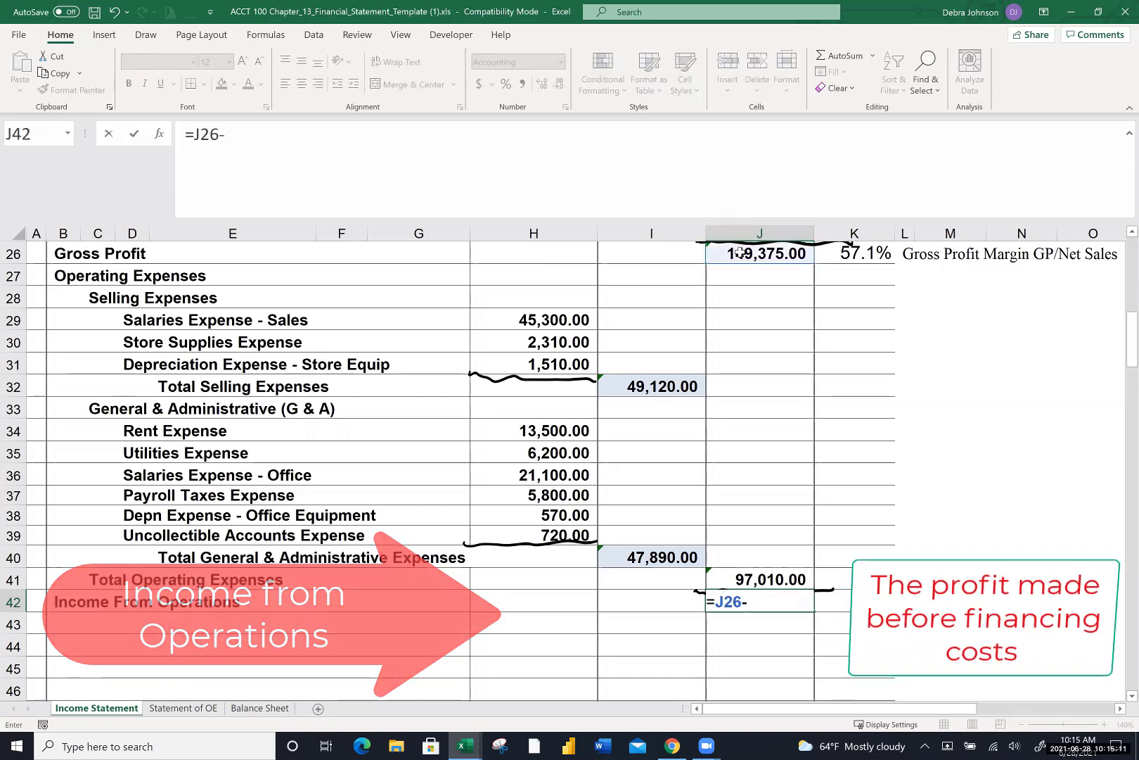
left_click(740, 576)
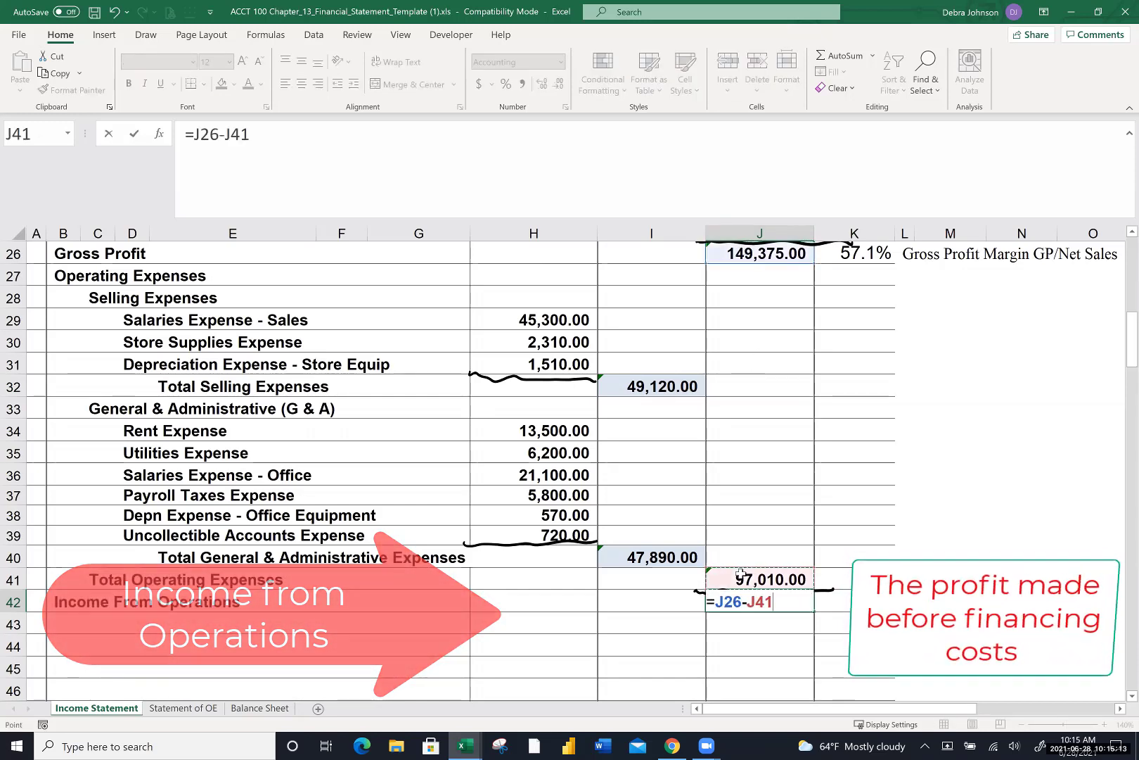
key("Return")
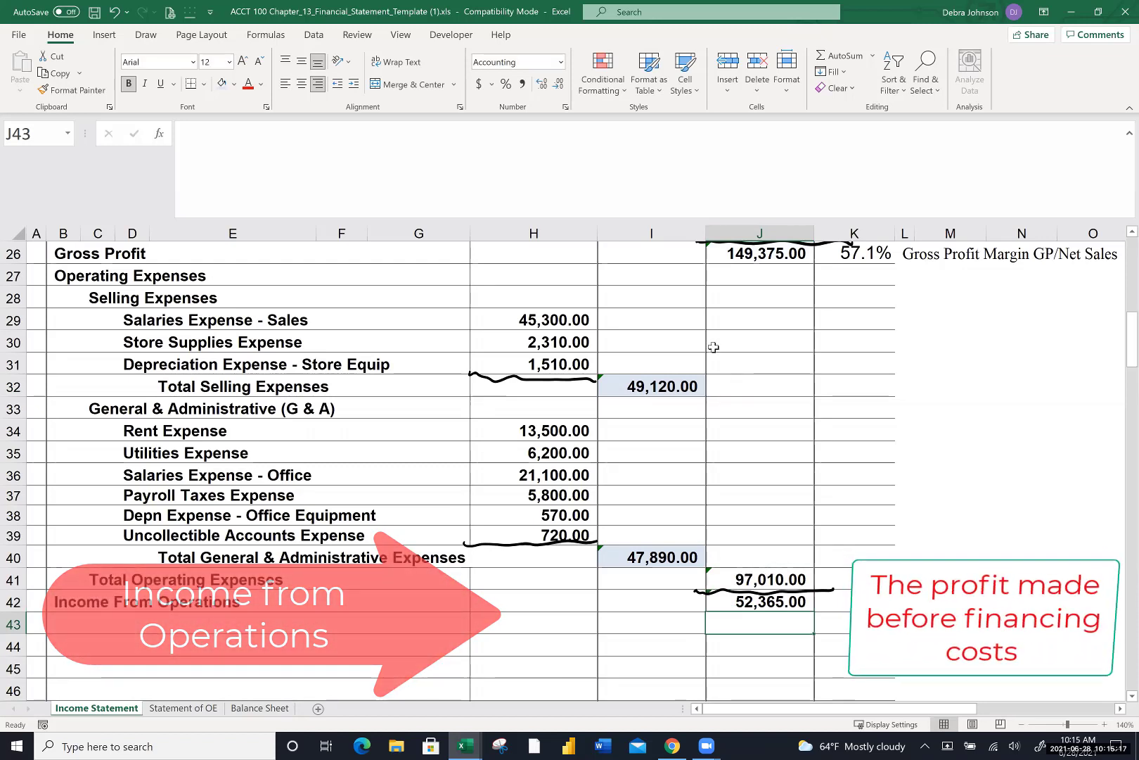
left_click(747, 257)
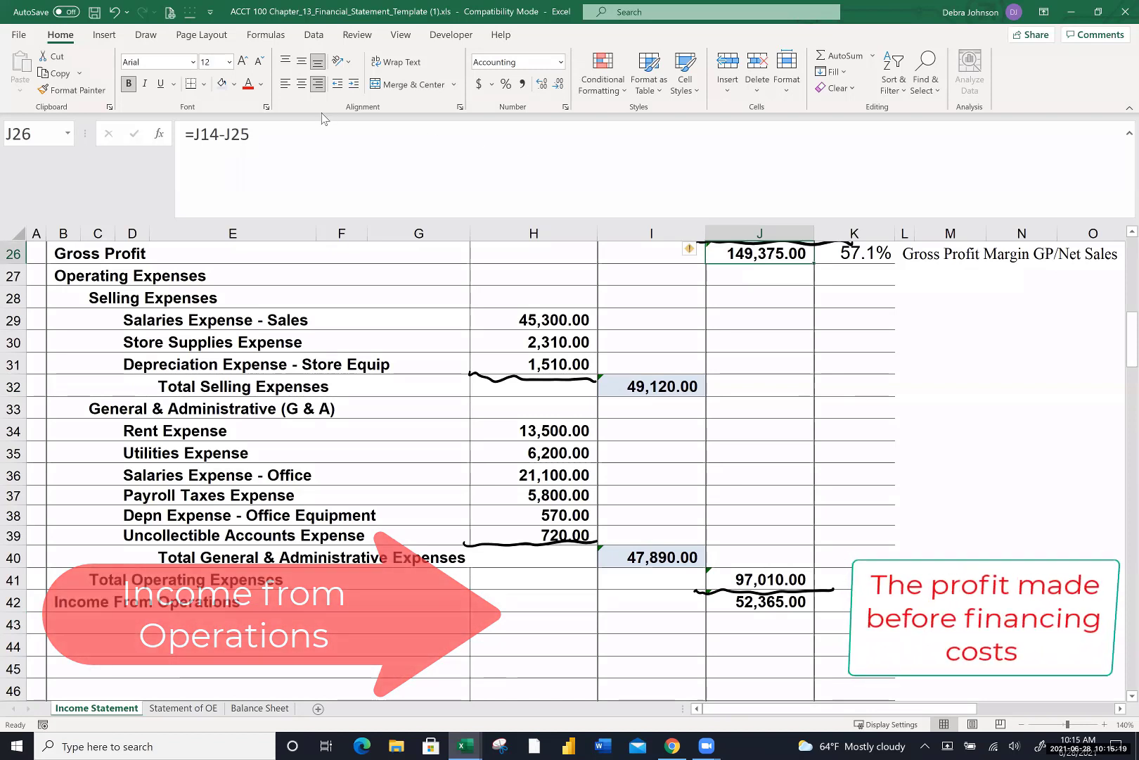
Fill the Gross Profit 149,375.00 and Total Operating Expenses 97,010.00 cells light peach
left_click(235, 83)
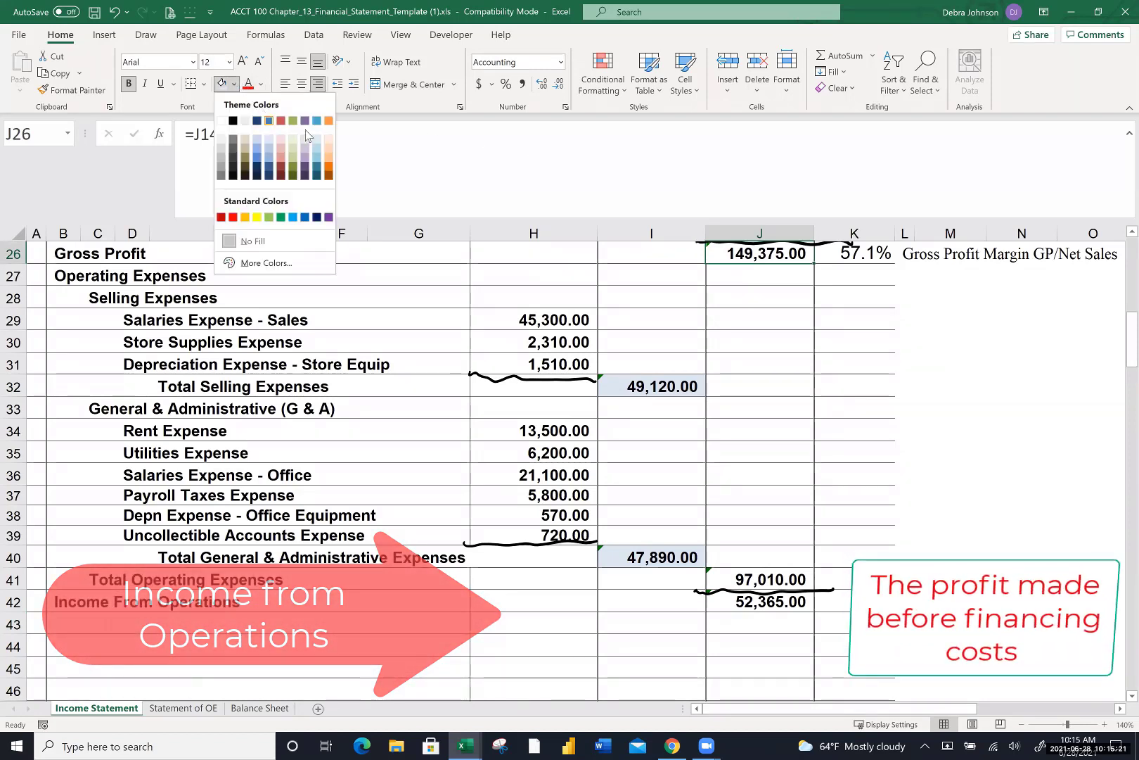
left_click(328, 138)
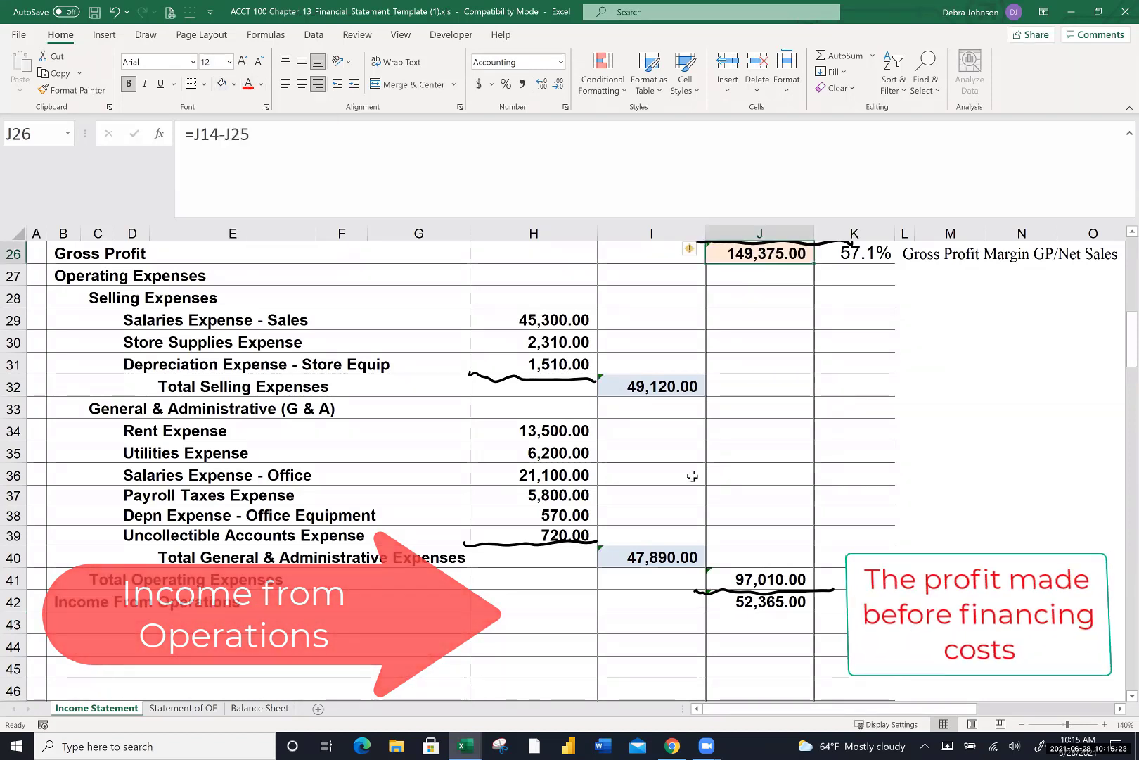
left_click(747, 581)
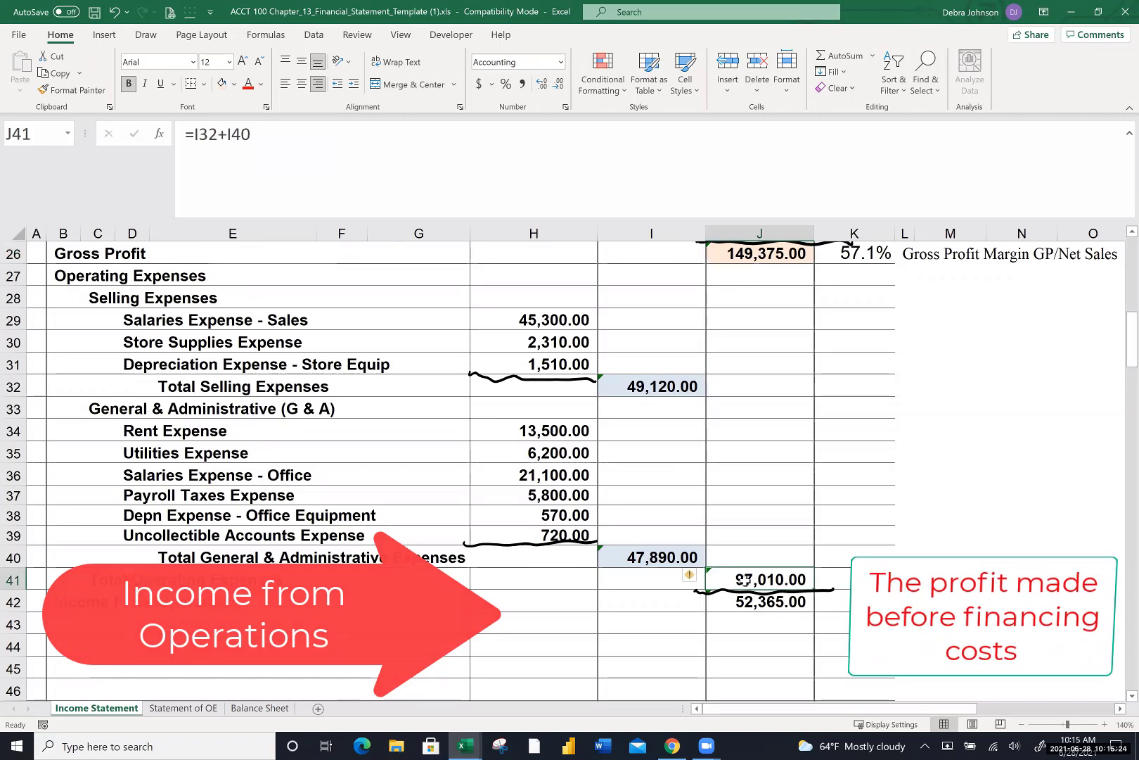
left_click(222, 83)
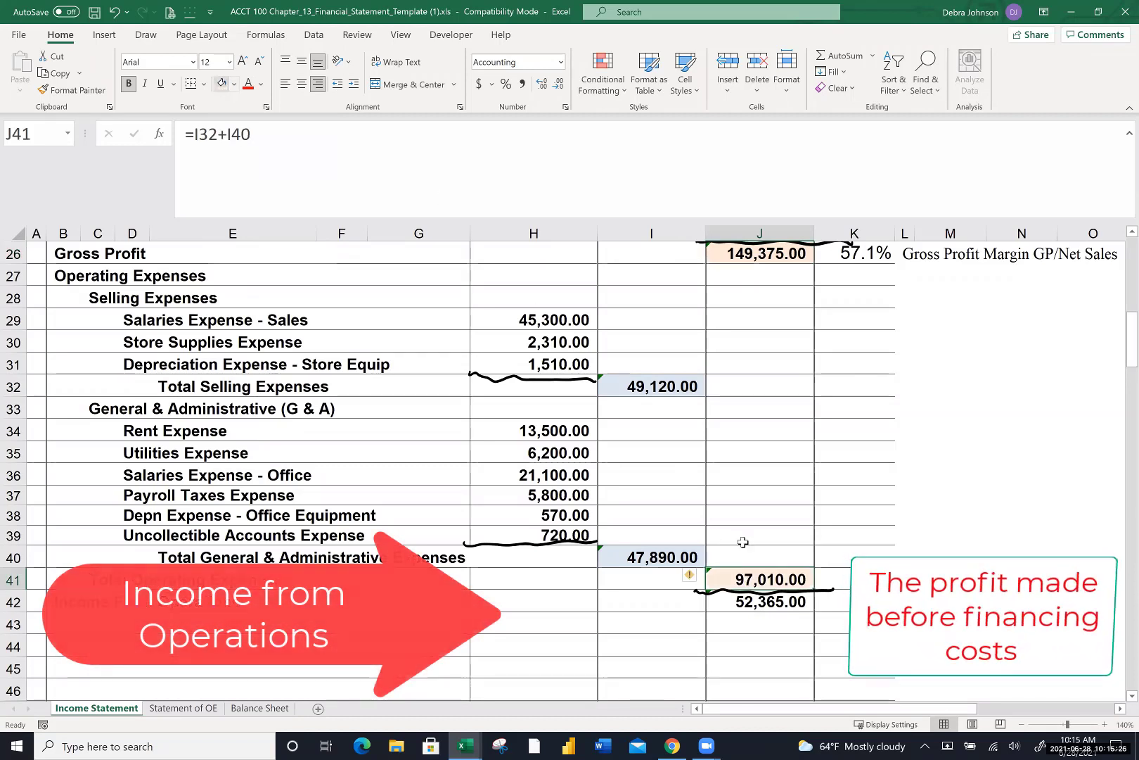
left_click(759, 603)
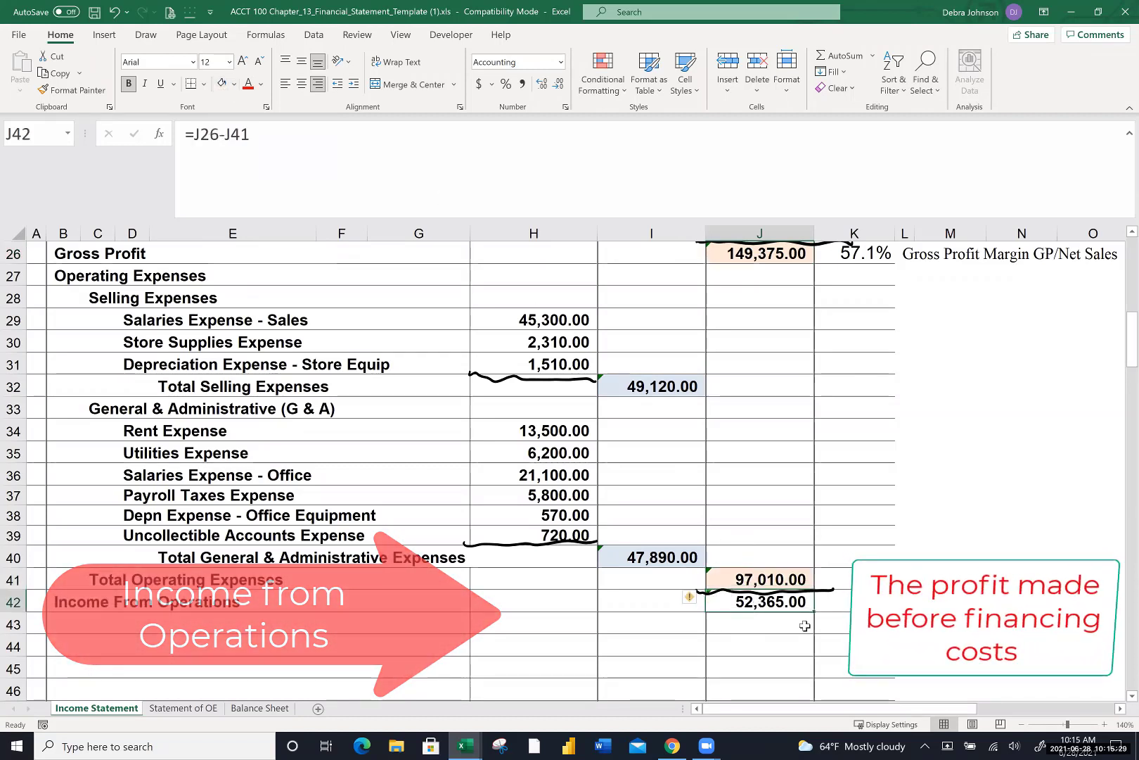
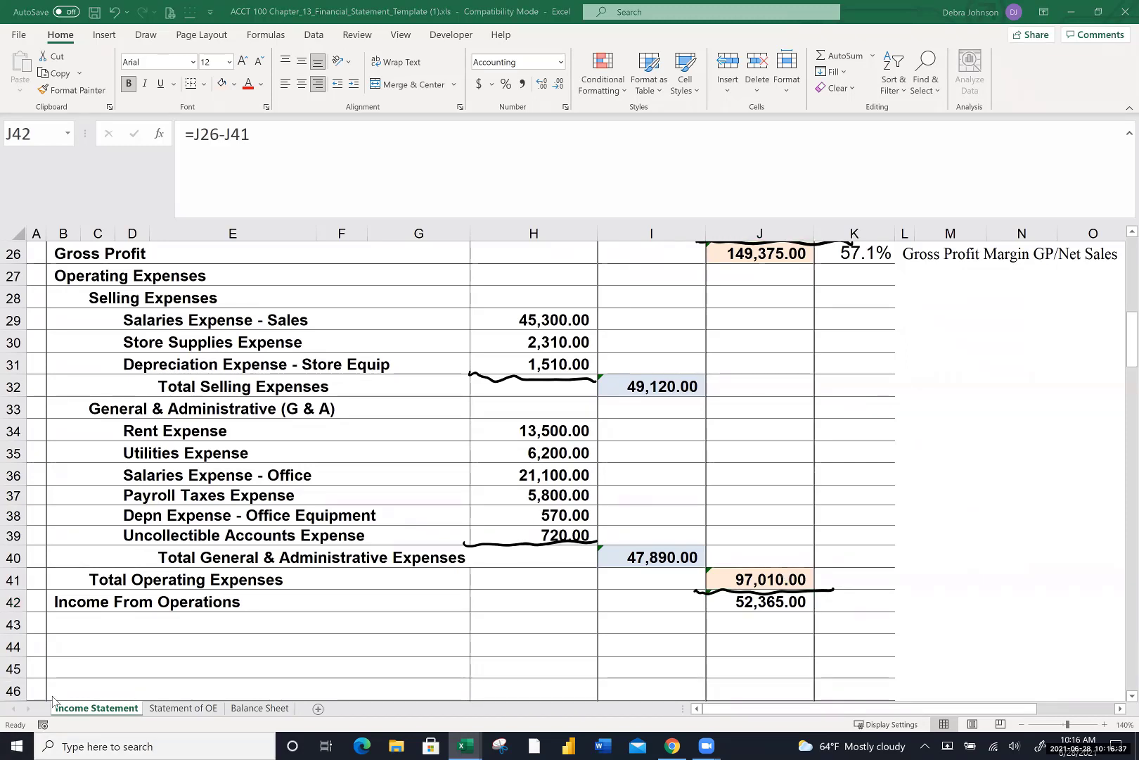
Add the Other Income heading in B43 and Miscellaneous Income with 400 in row 44
left_click(65, 619)
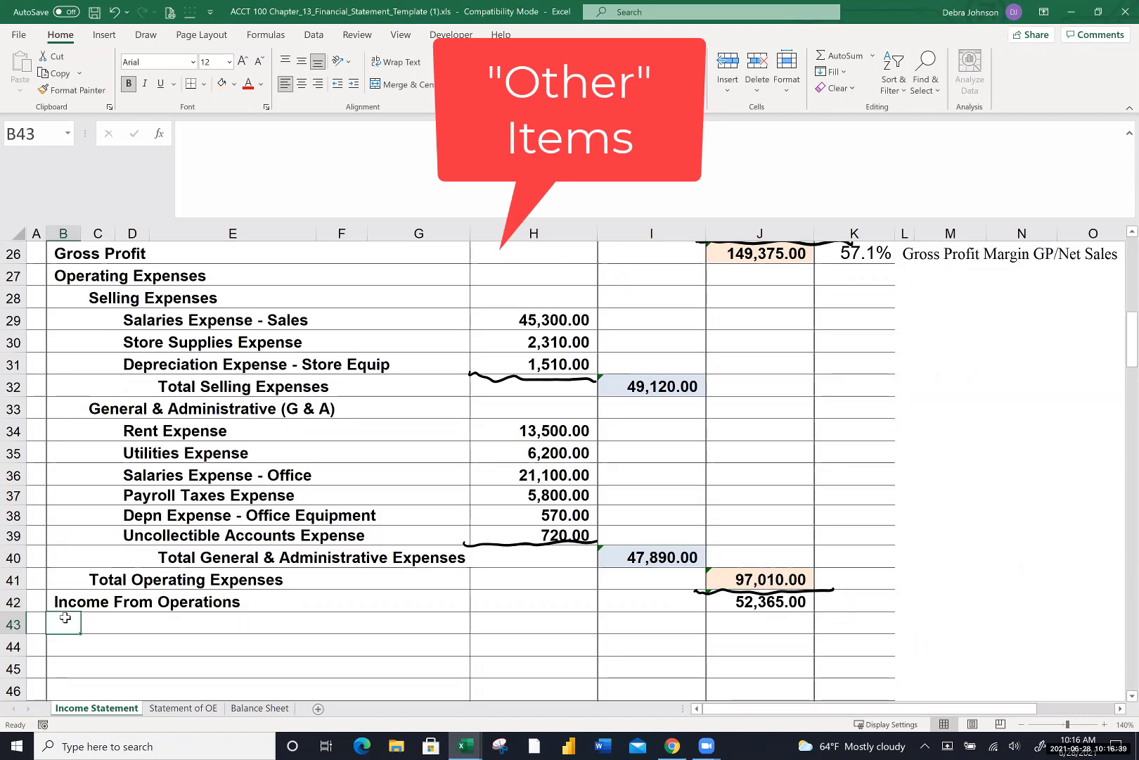
type("Other Income")
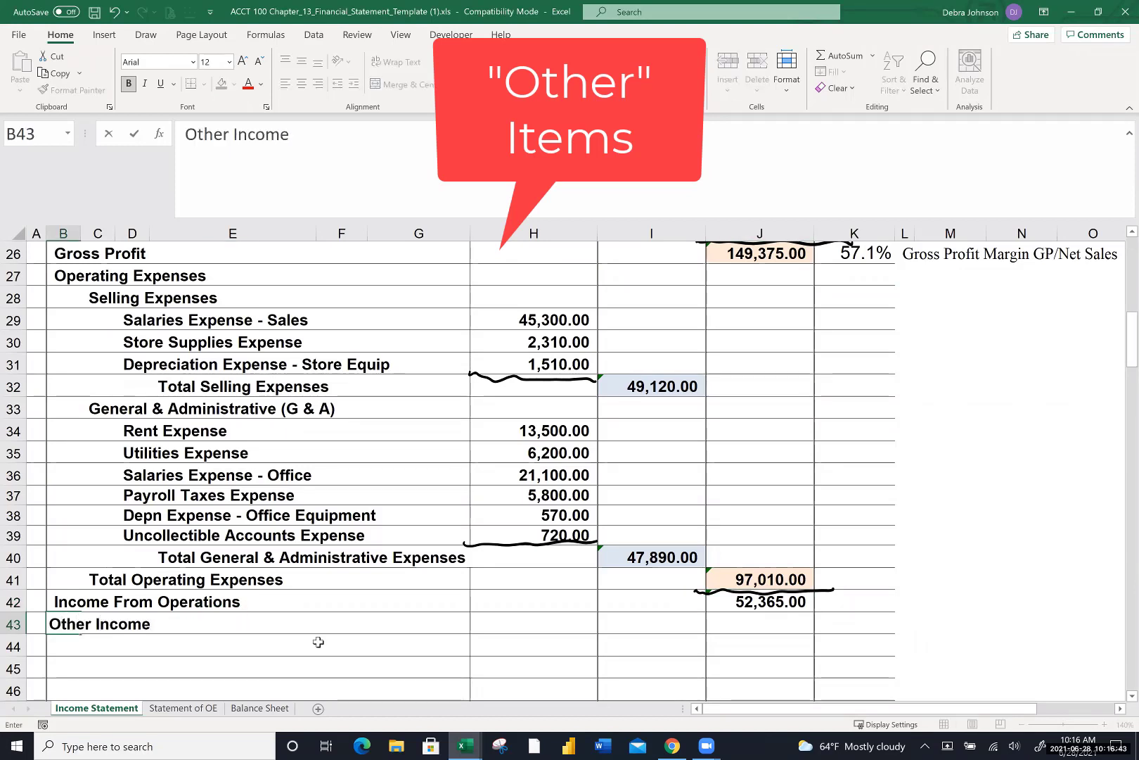
left_click(534, 619)
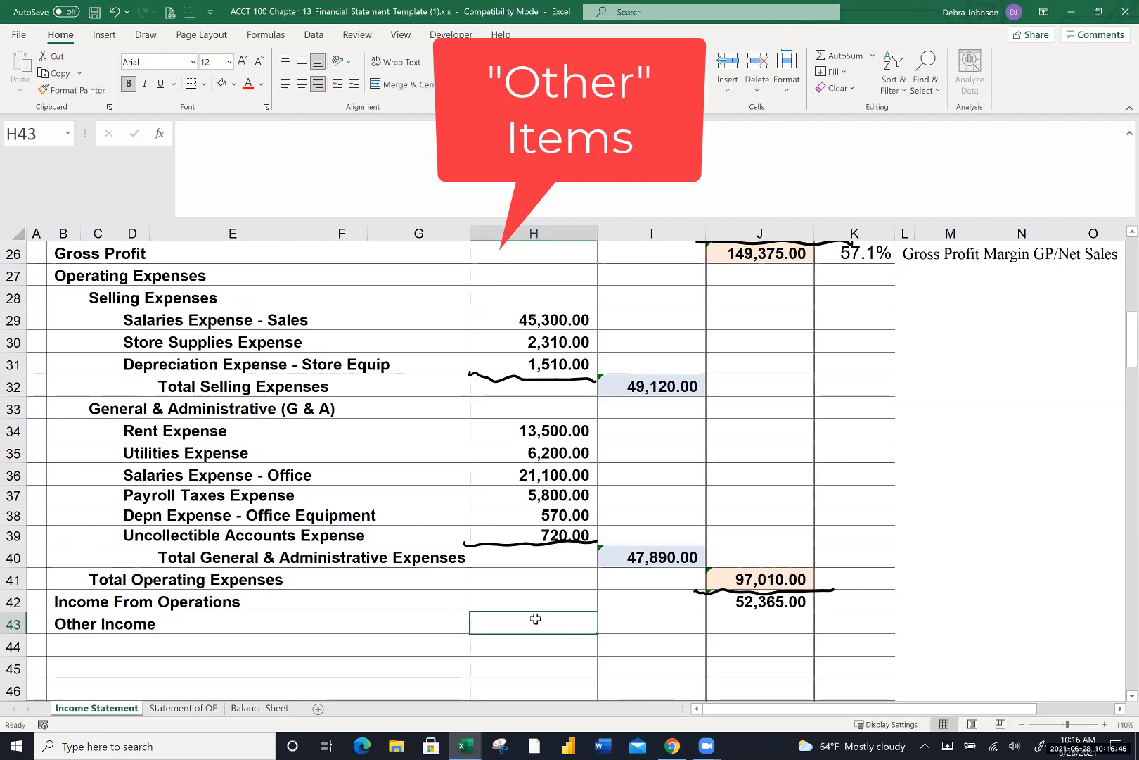
type("400")
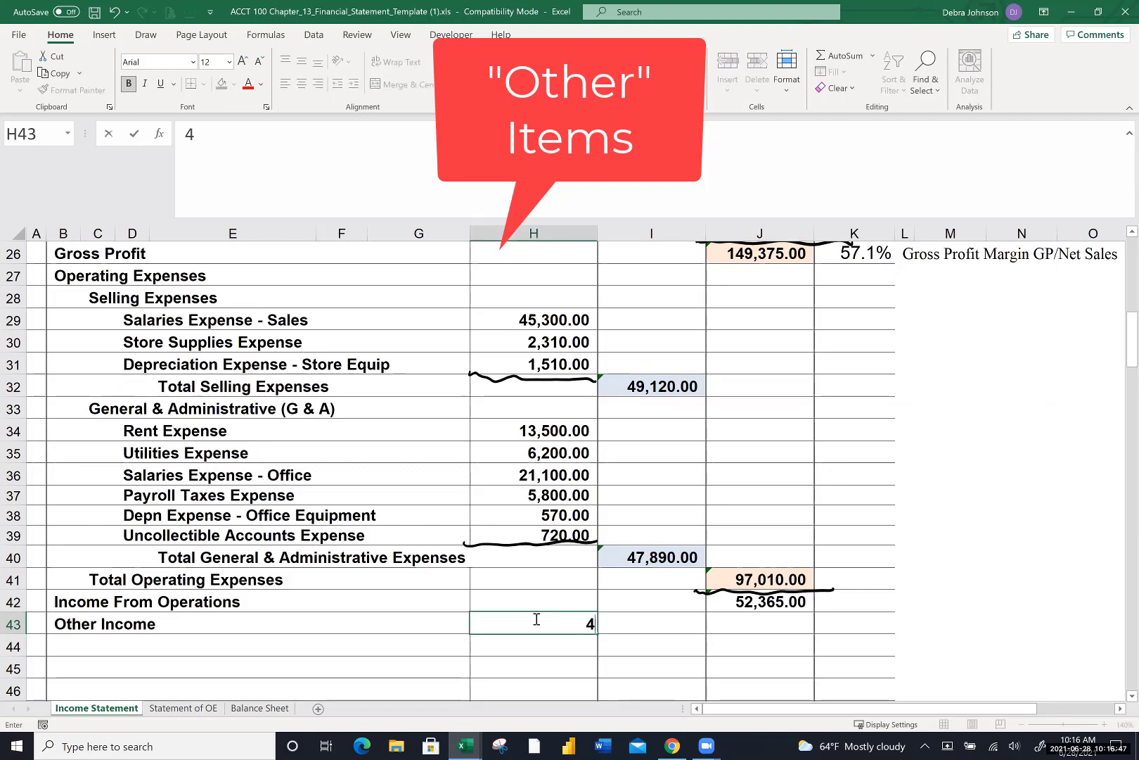
key("Return")
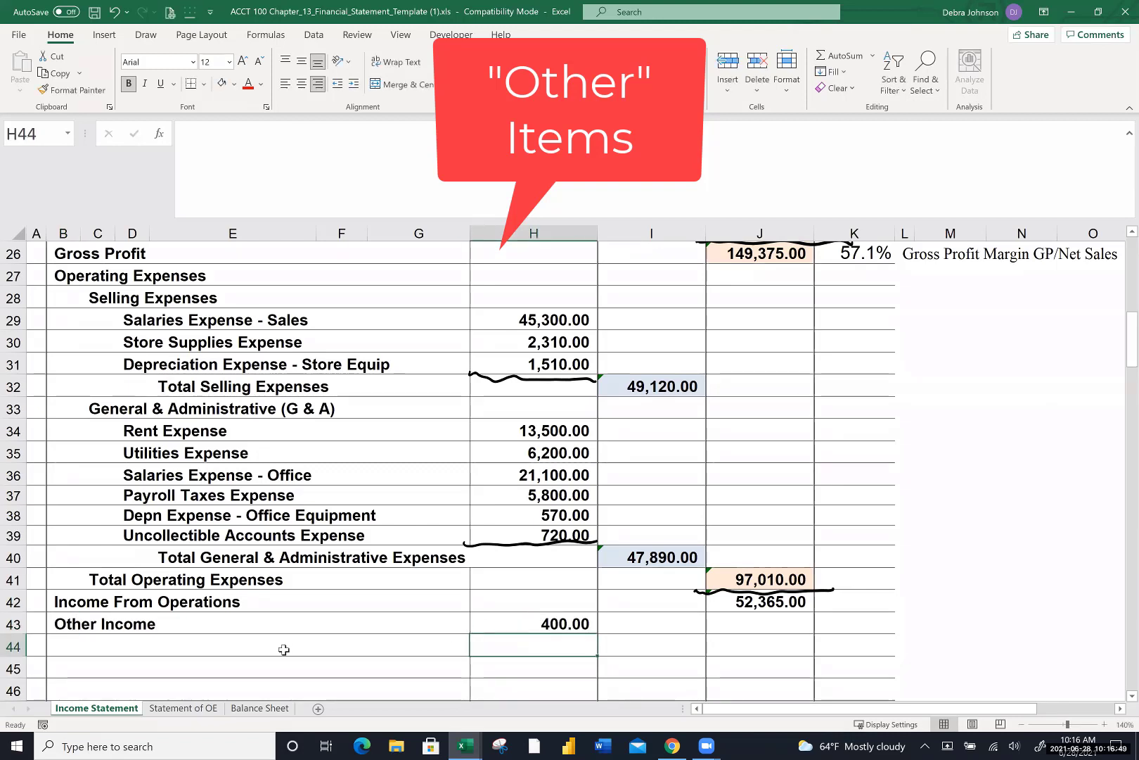
left_click(531, 619)
left_click_drag(531, 619, 531, 644)
left_click(144, 645)
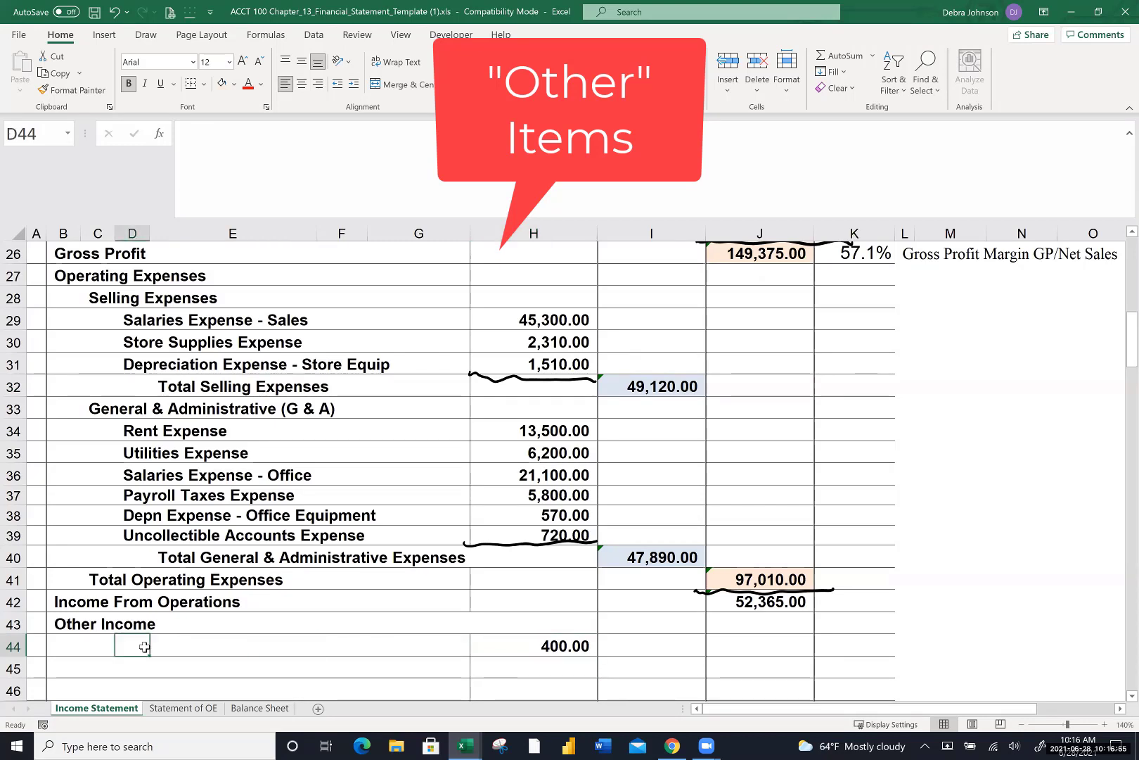
left_click(104, 639)
type("Miscel")
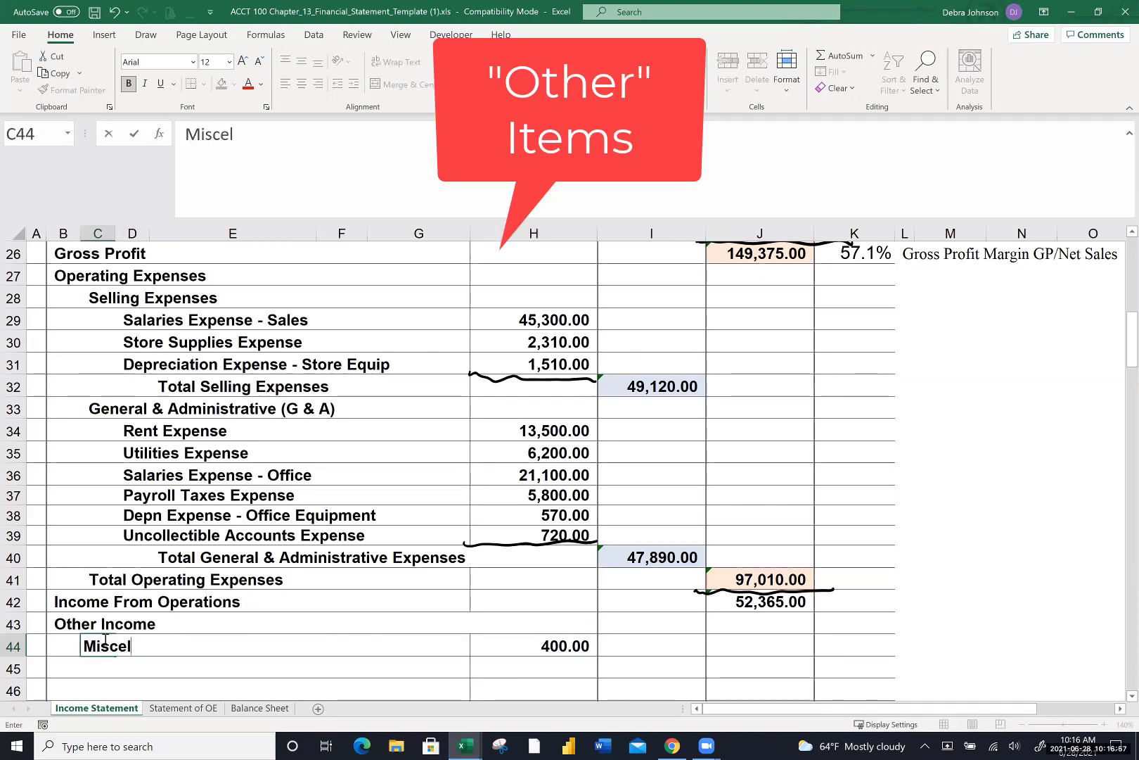
type("laneous Income")
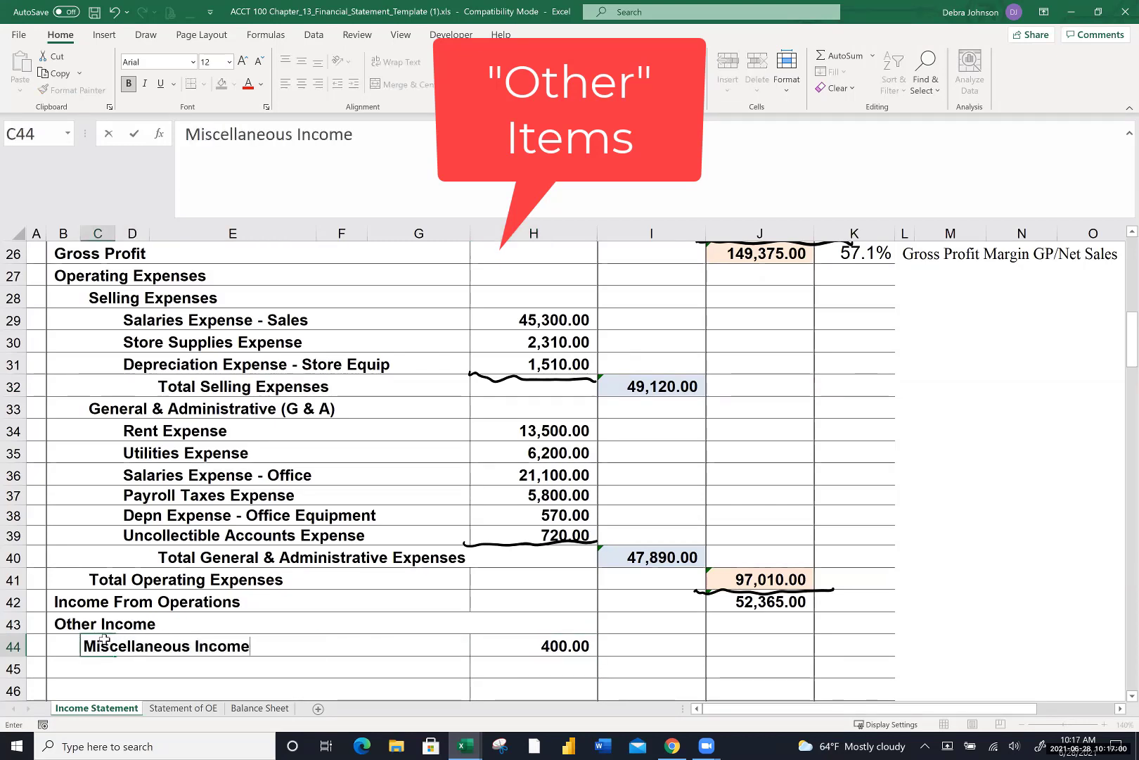
key("Return")
Add the Other Expense heading in B45 and the Interest Expense label in C46
left_click(67, 664)
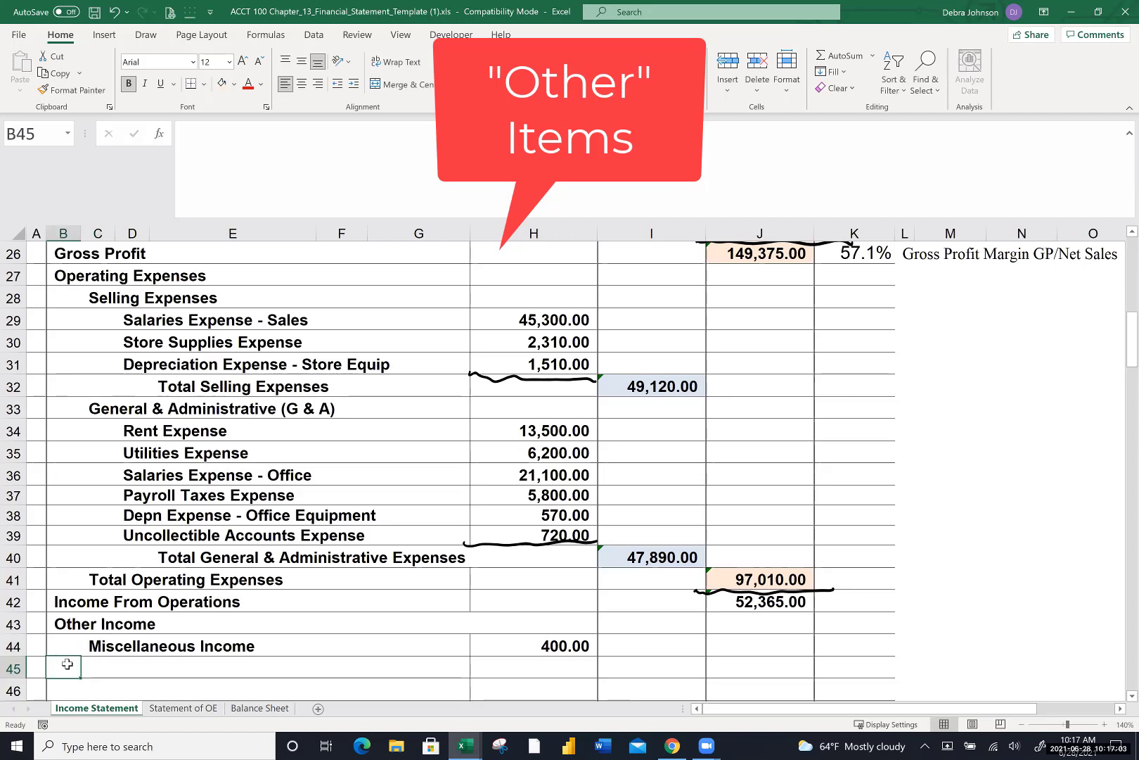
type("Other Expense")
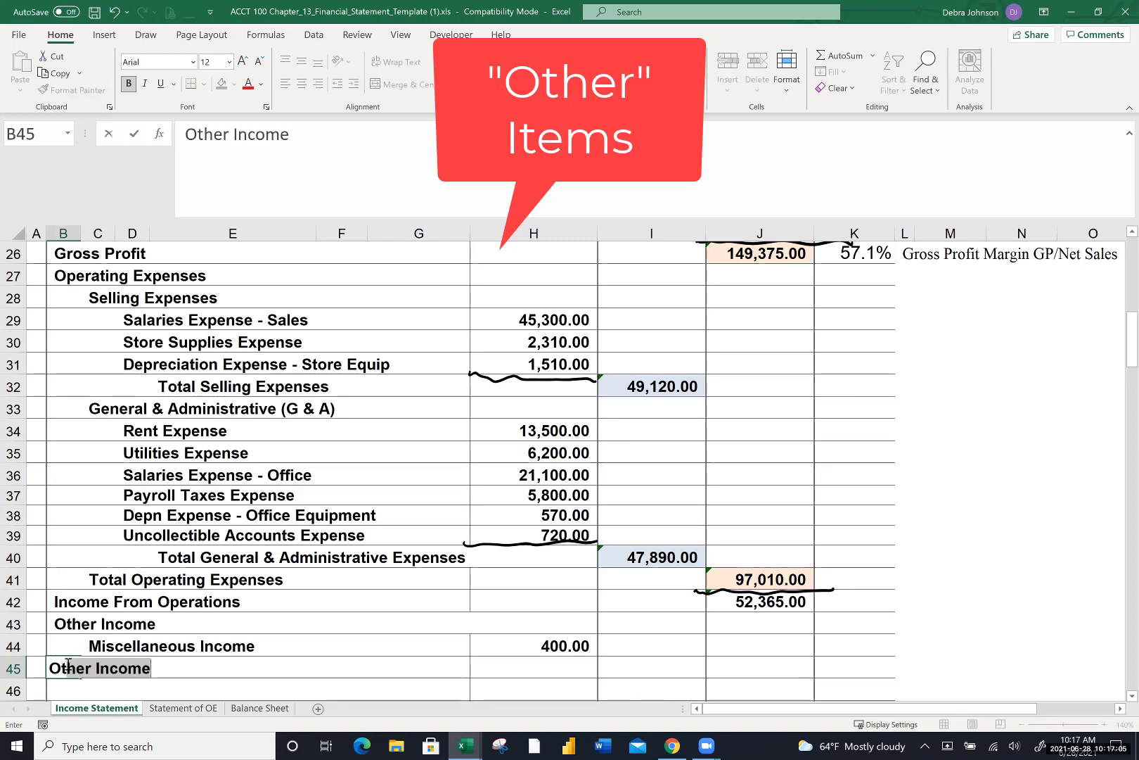
key("Return")
key("Right")
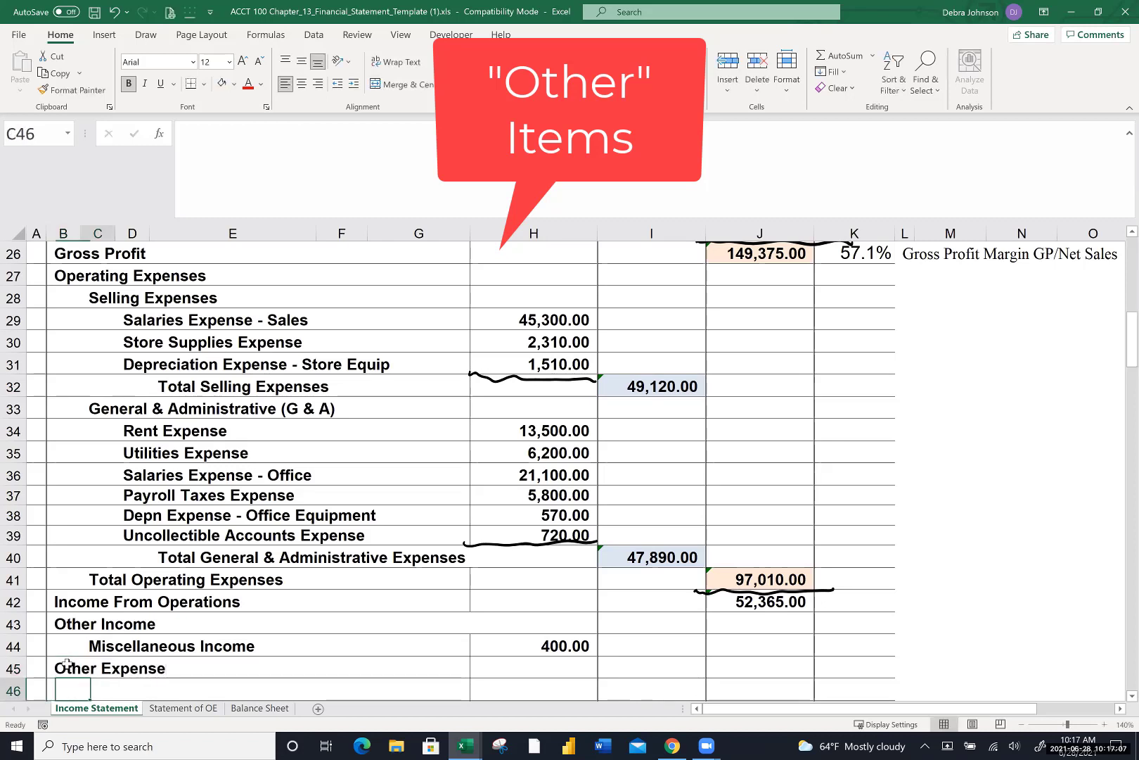
type("Interest Expense")
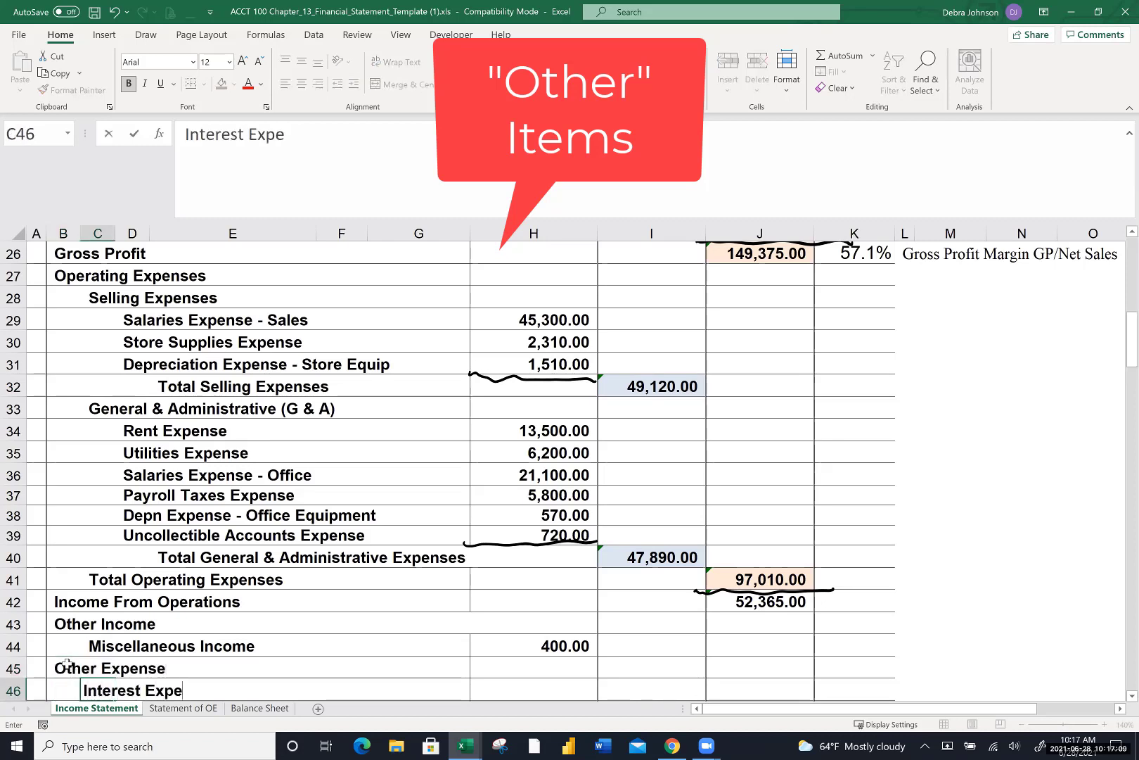
left_click(555, 683)
scroll(555, 684, "down", 1)
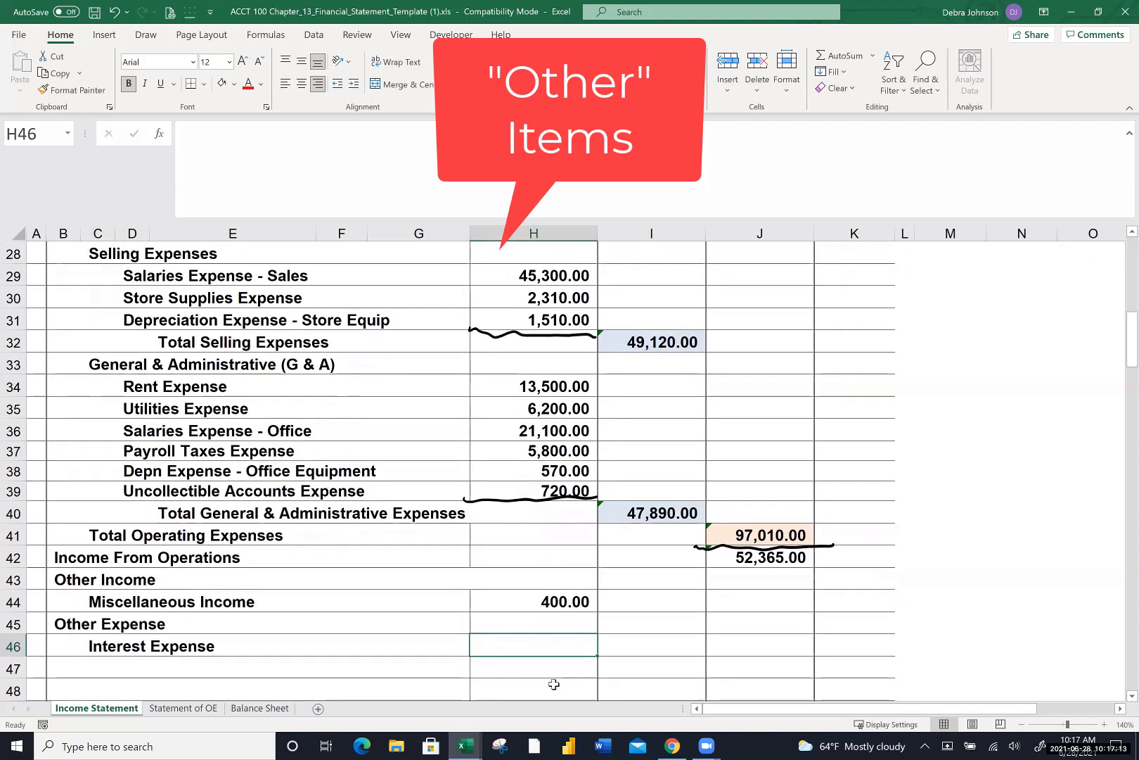
Enter 740 for Interest Expense and label row 47 'Net Nonoperating Expense'
type("740")
key("Return")
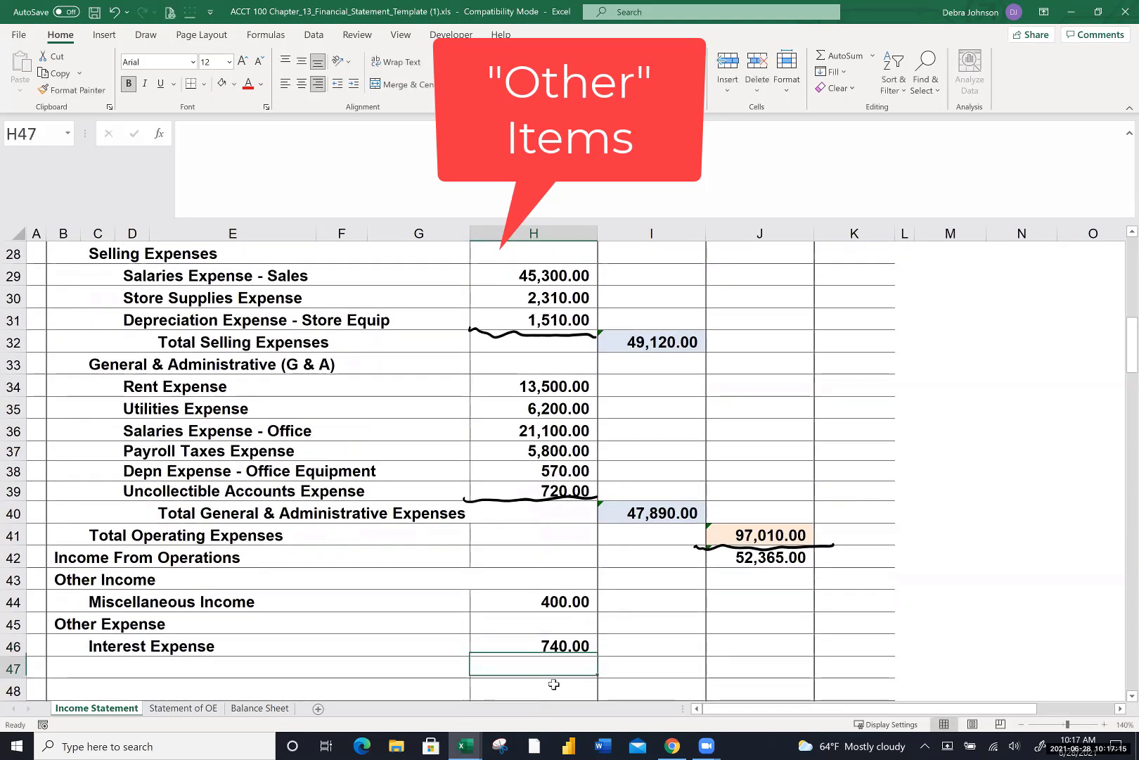
left_click(141, 674)
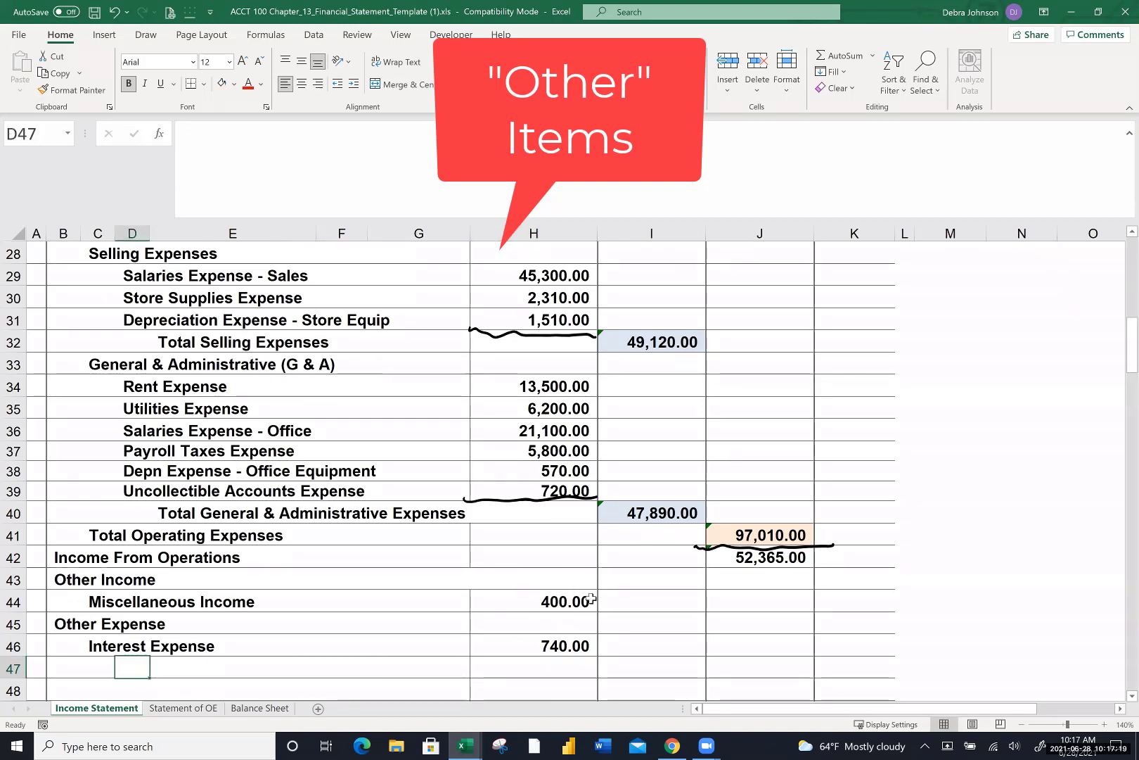
mouse_move(552, 535)
left_mouse_down()
mouse_move(527, 712)
mouse_move(563, 537)
left_mouse_up()
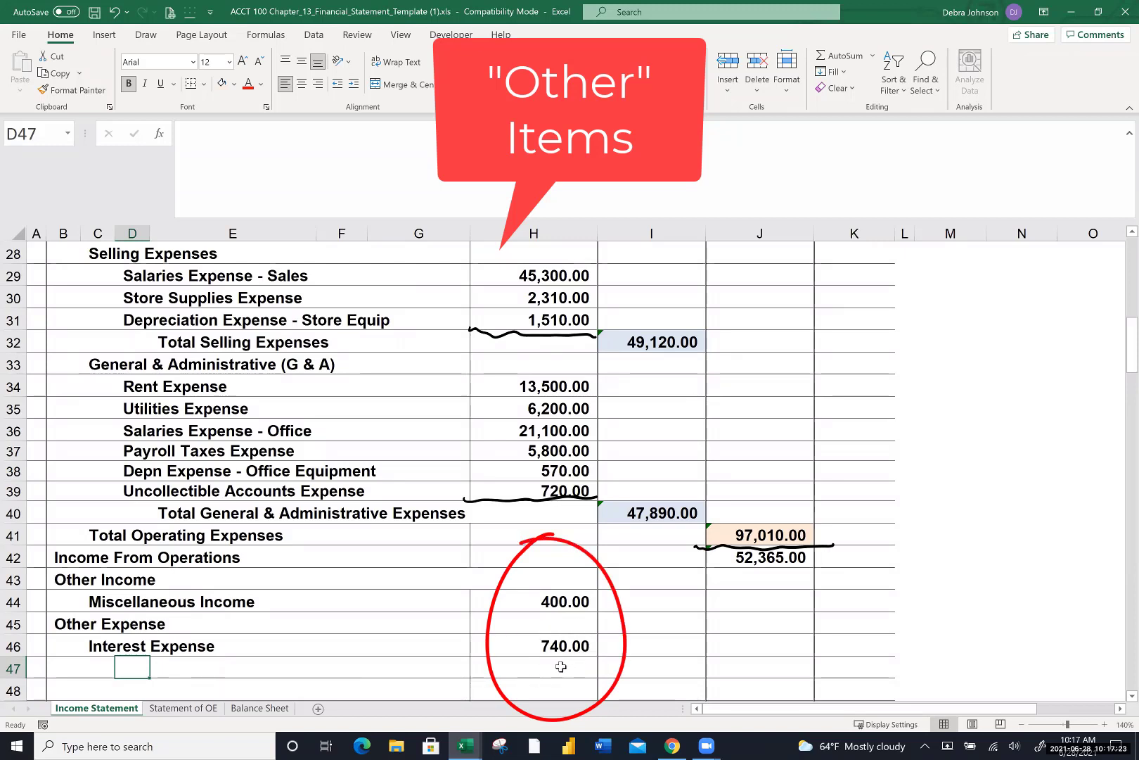
left_click(64, 670)
type("Net ")
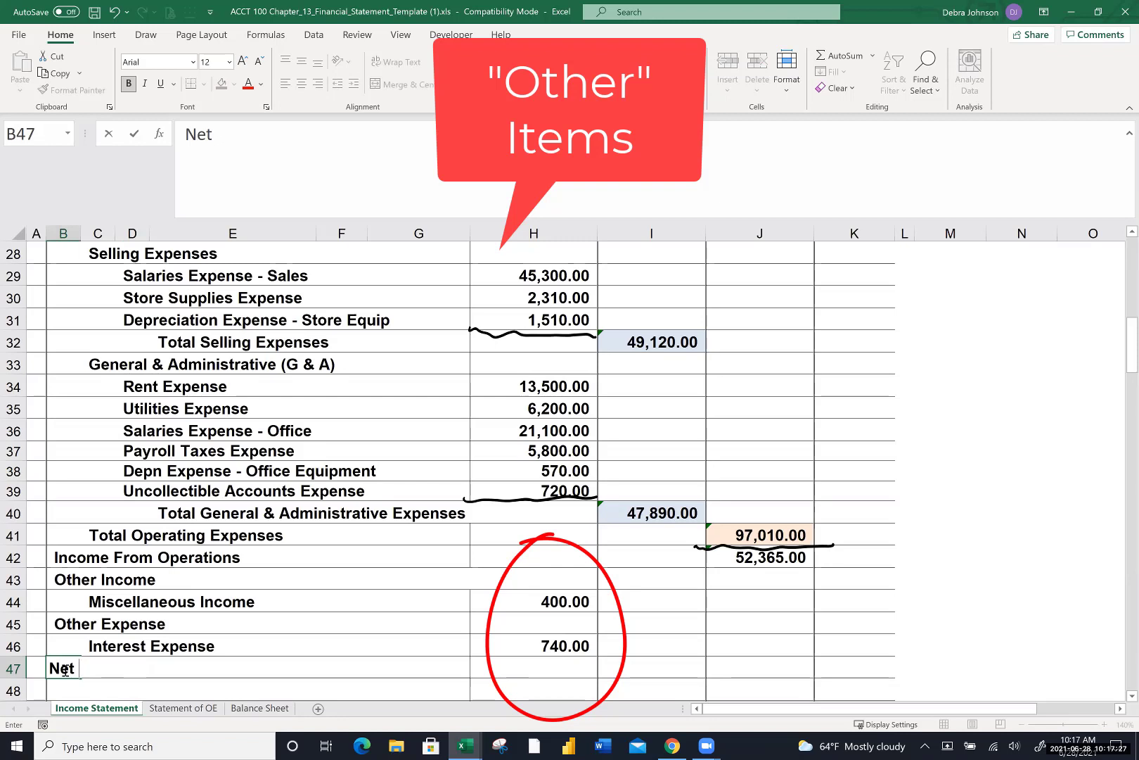
type("Nonoper")
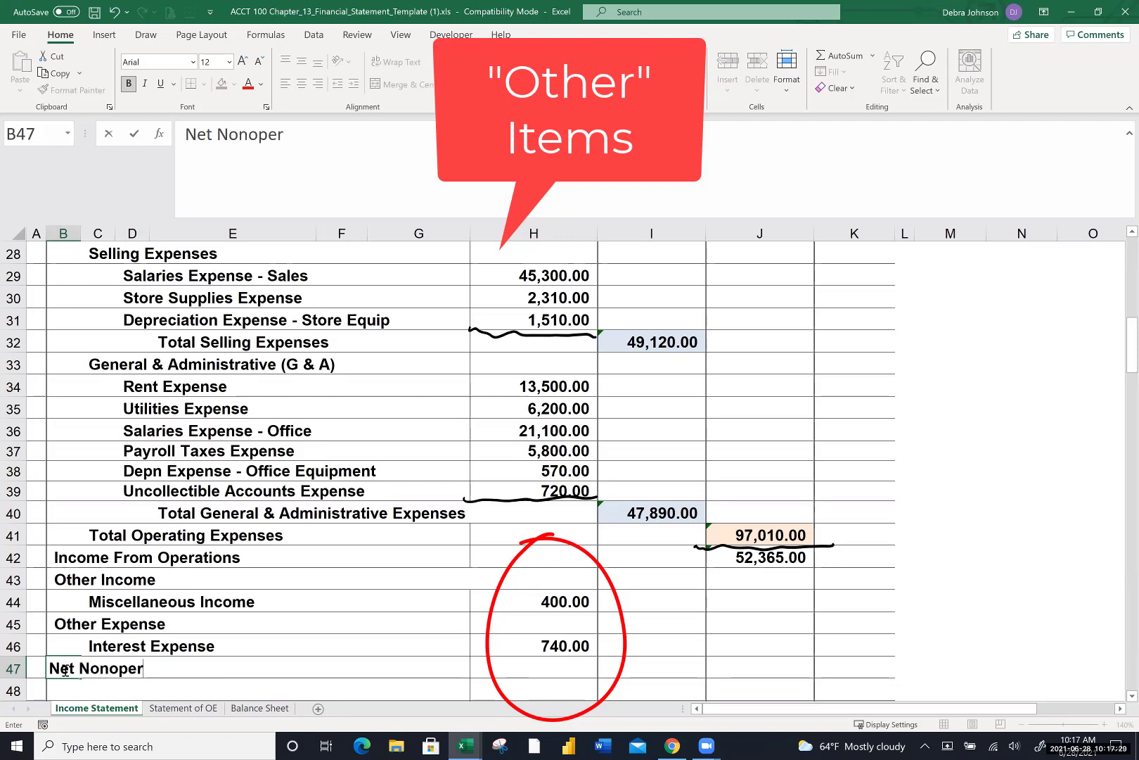
type("ating Expense")
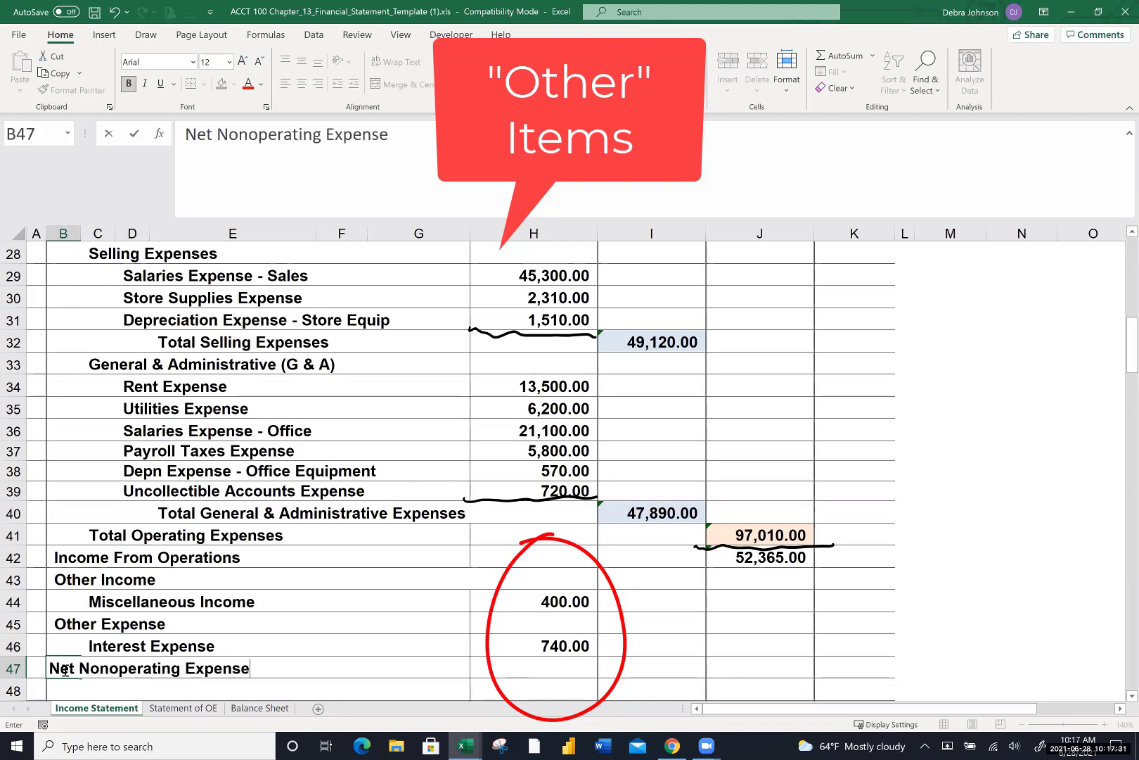
left_click(626, 666)
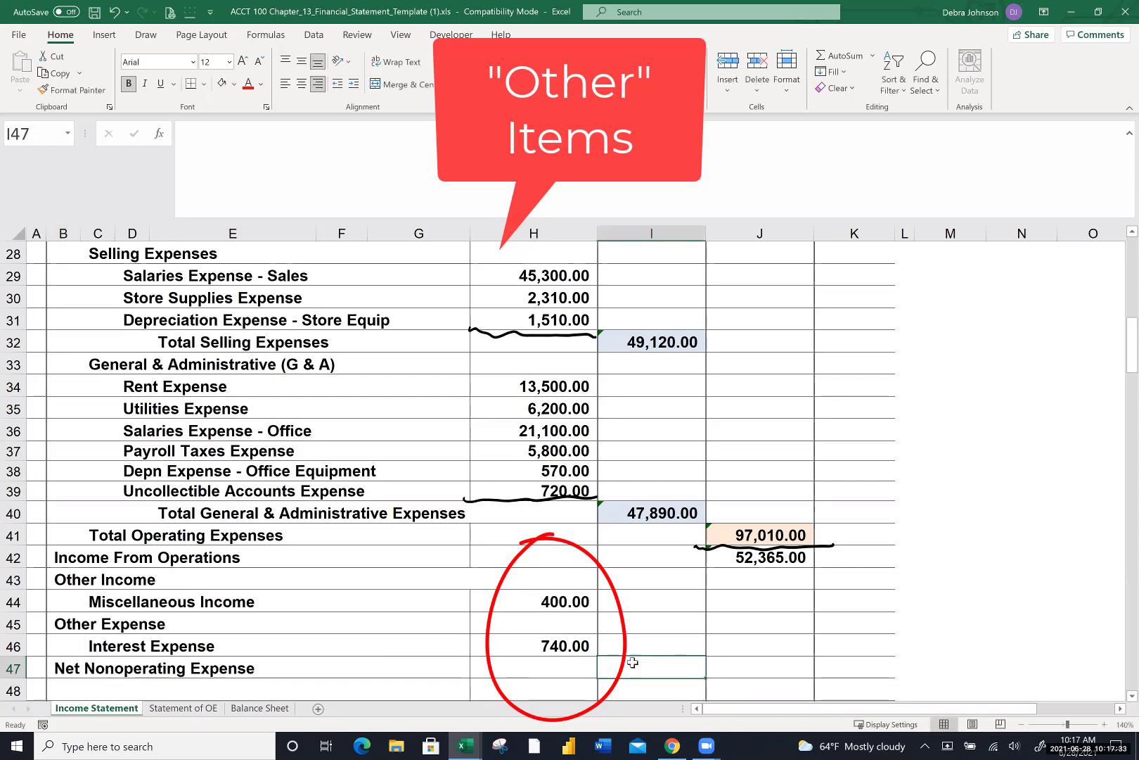
Put a bottom border under the 740.00 amount and enter 340 in I47
left_click(577, 646)
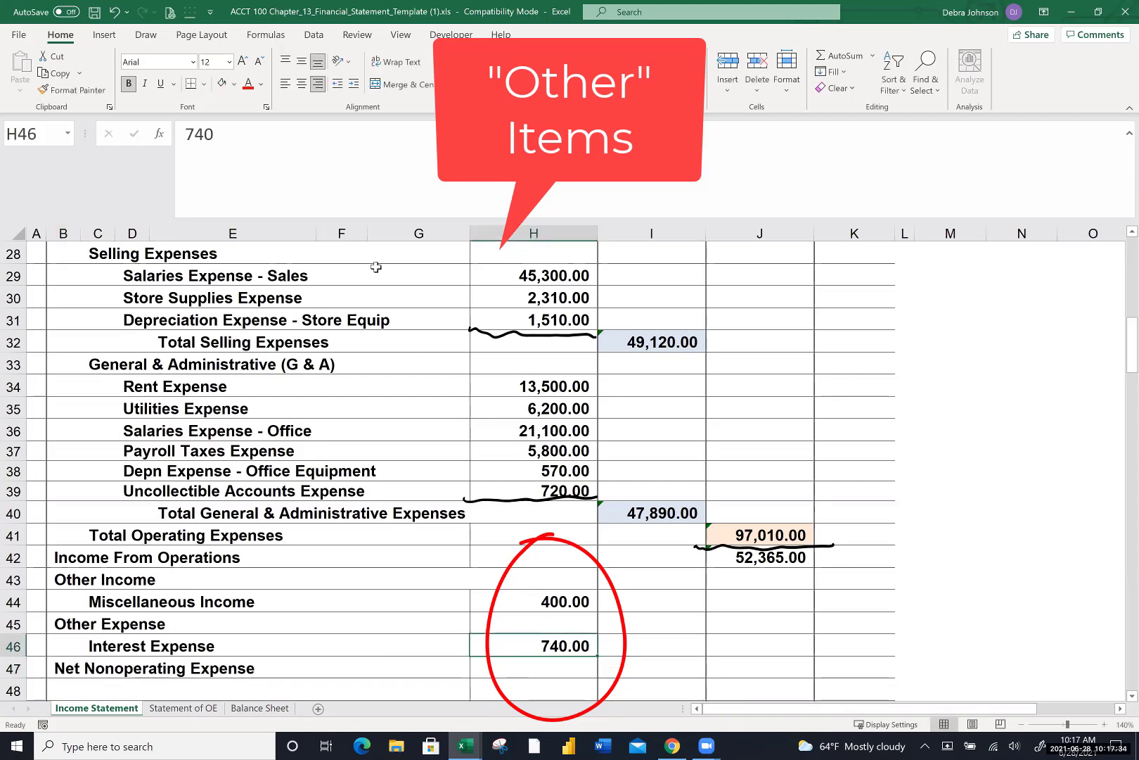
left_click(203, 84)
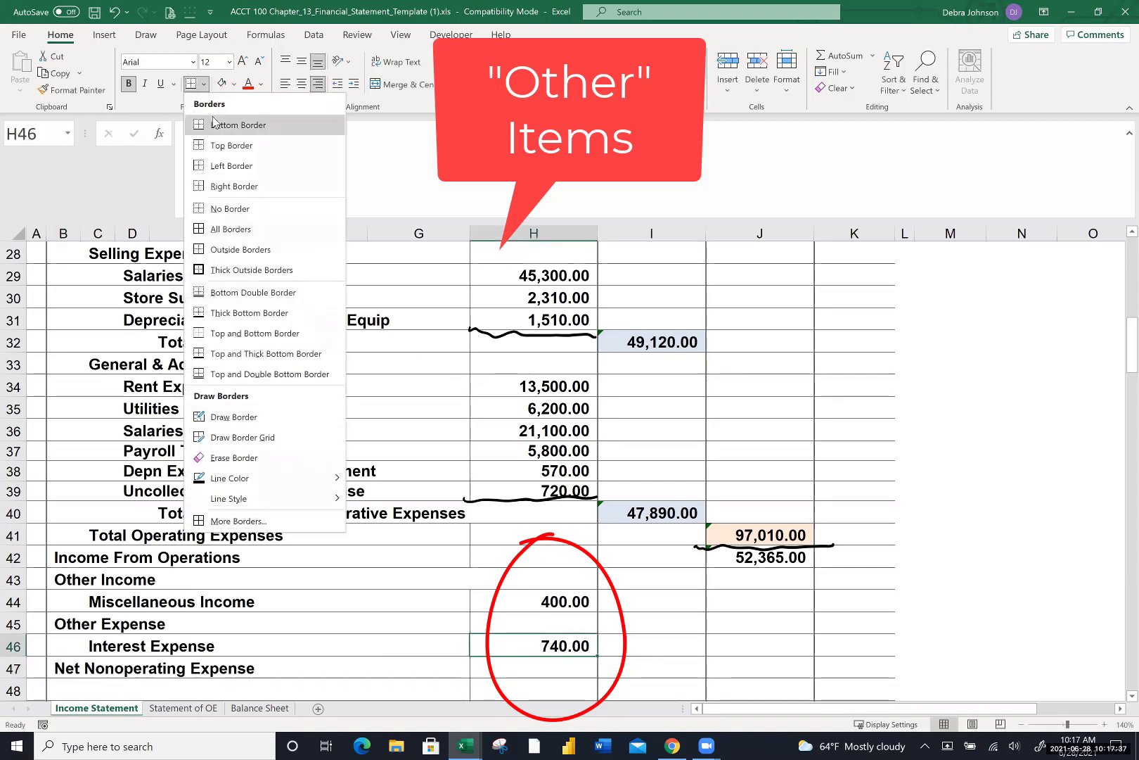
left_click(214, 124)
left_click(661, 669)
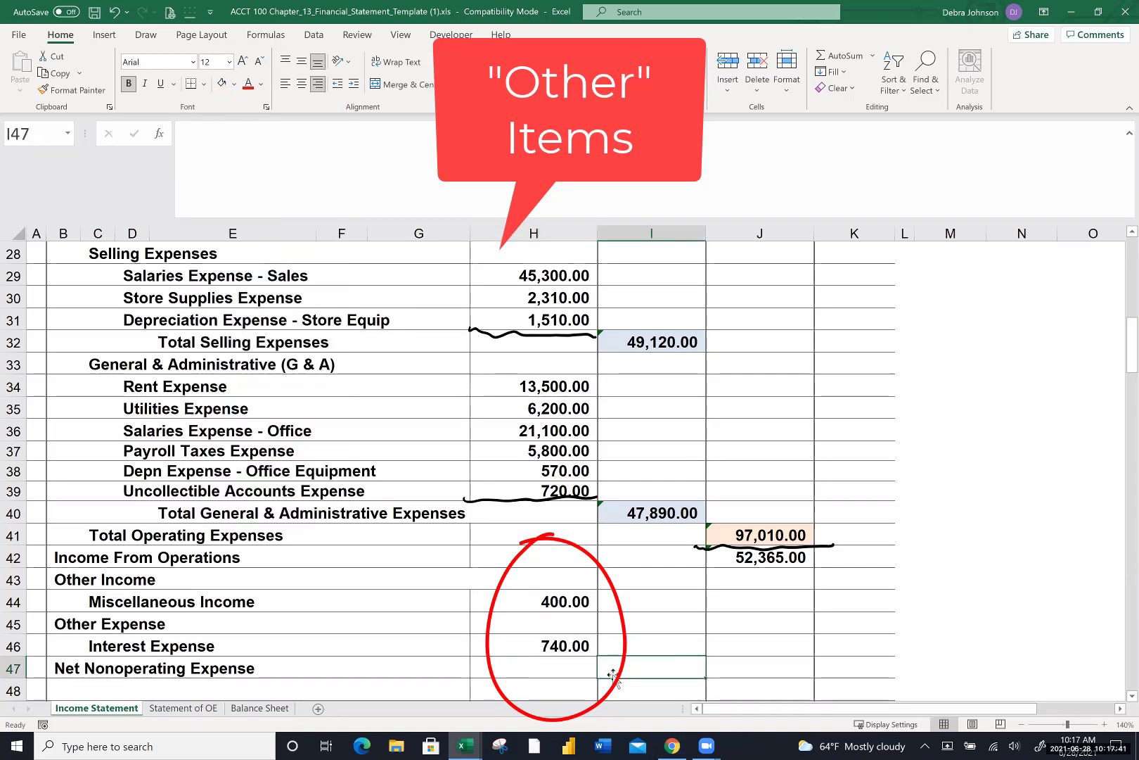
type("340")
key("Return")
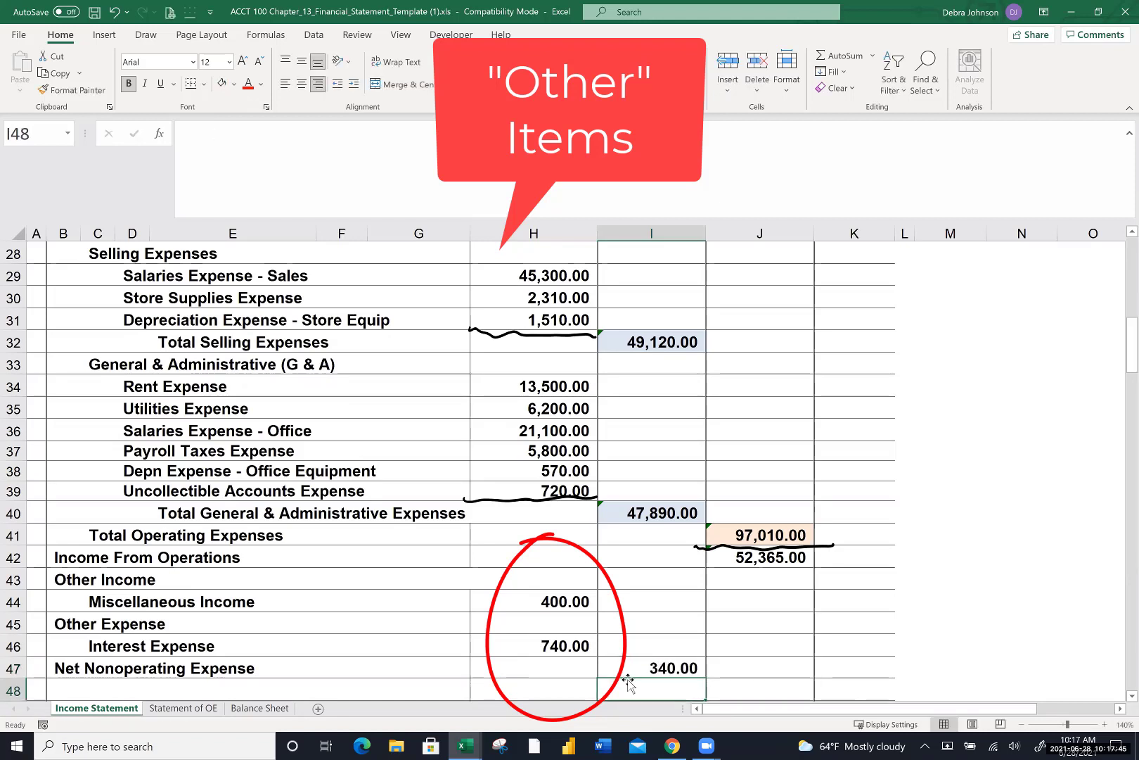
mouse_move(465, 653)
left_mouse_down()
mouse_move(499, 665)
mouse_move(614, 661)
left_mouse_up()
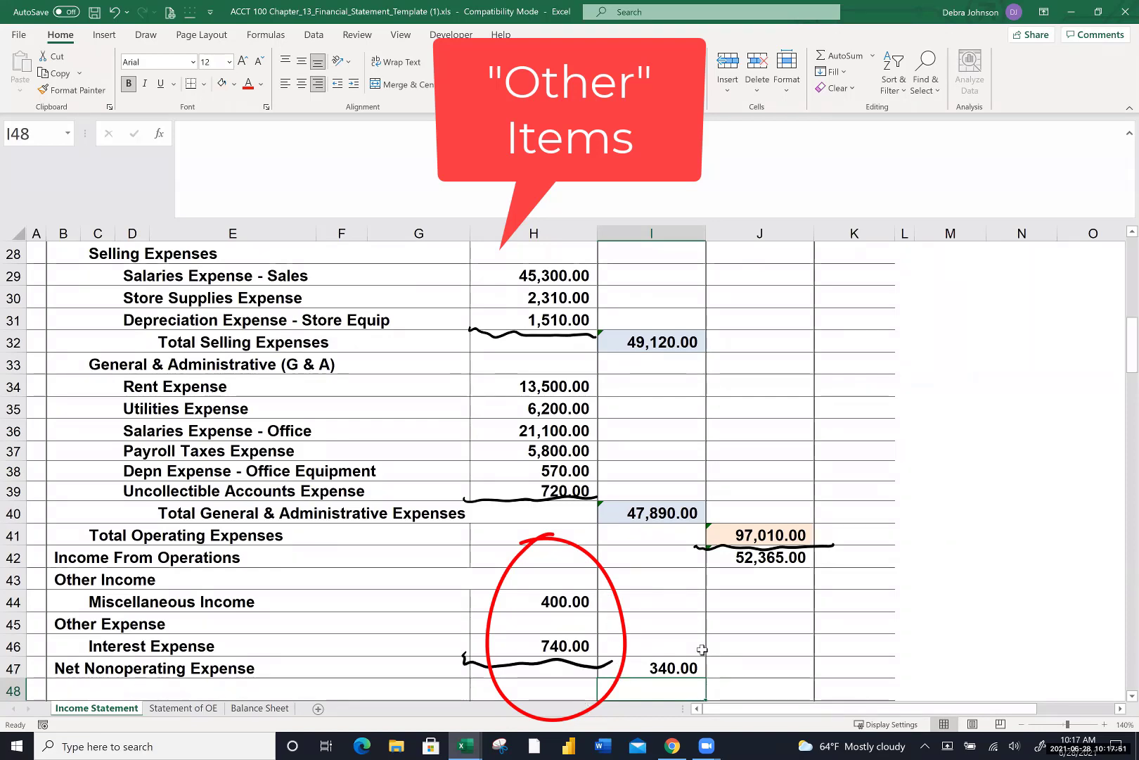
scroll(724, 654, "down", 1)
left_click(733, 644)
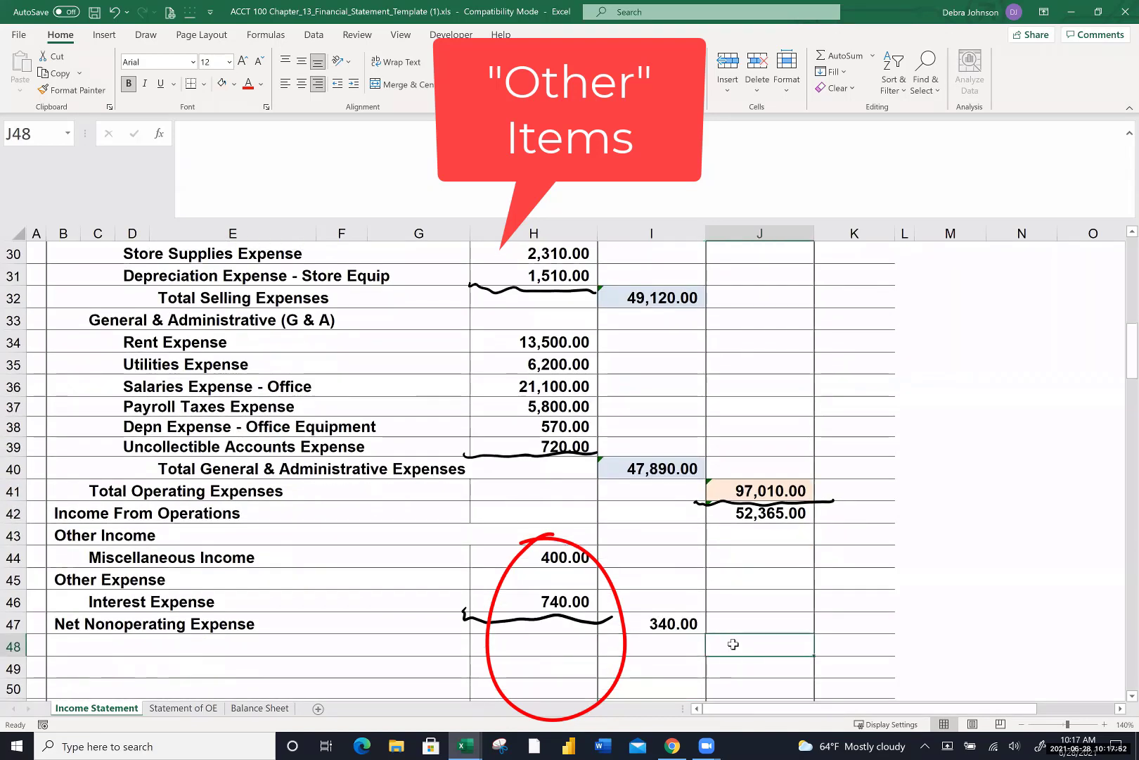
Label row 48 'Net Income' in B48
left_click(90, 646)
left_click(70, 644)
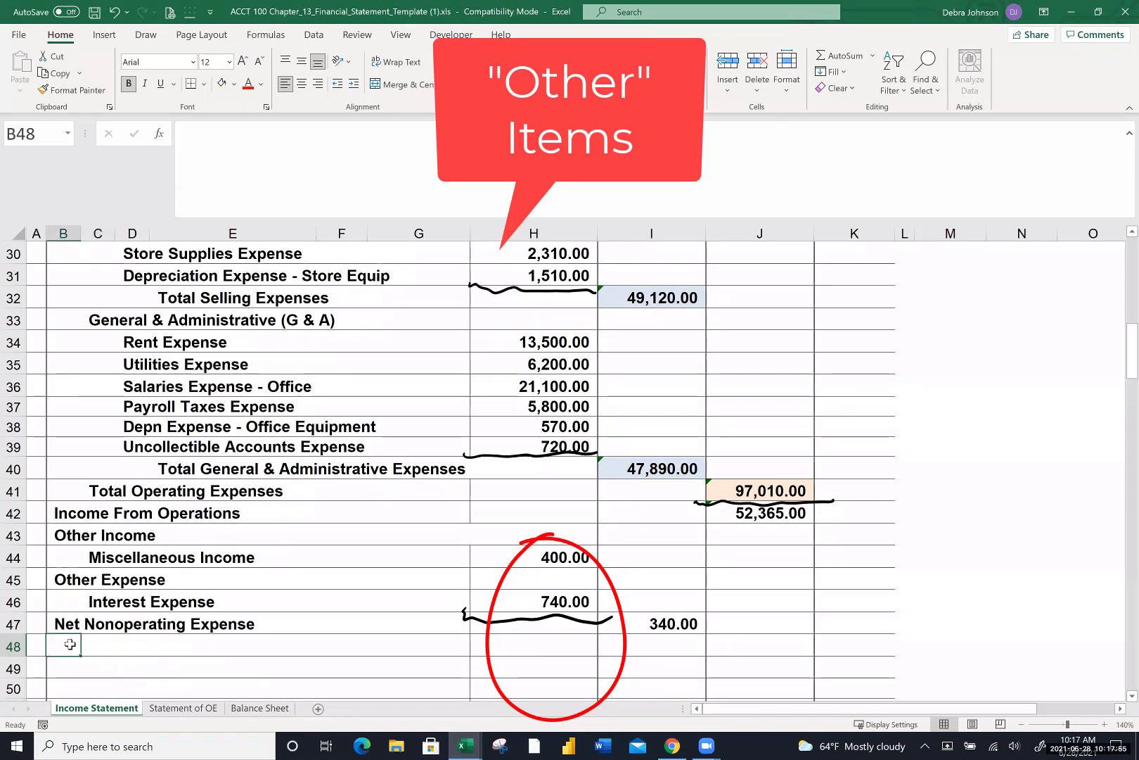
type("Net Inocm")
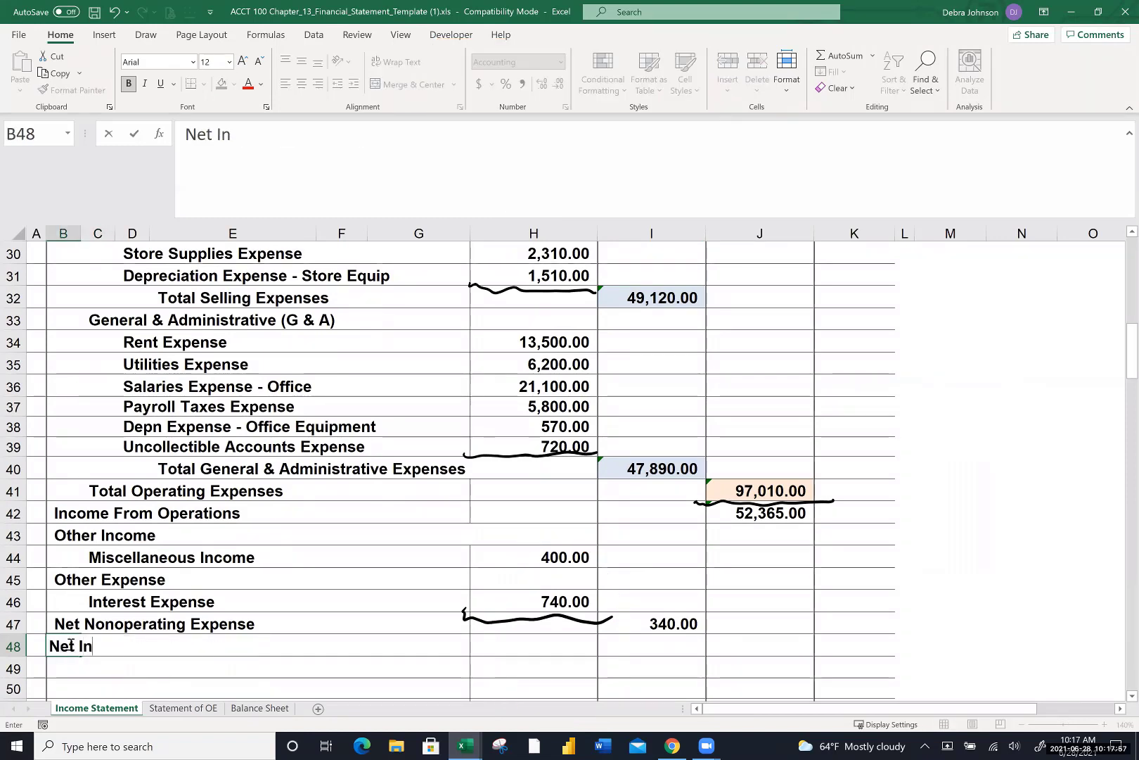
key("BackSpace")
key("BackSpace")
key("BackSpace")
type("come")
key("Return")
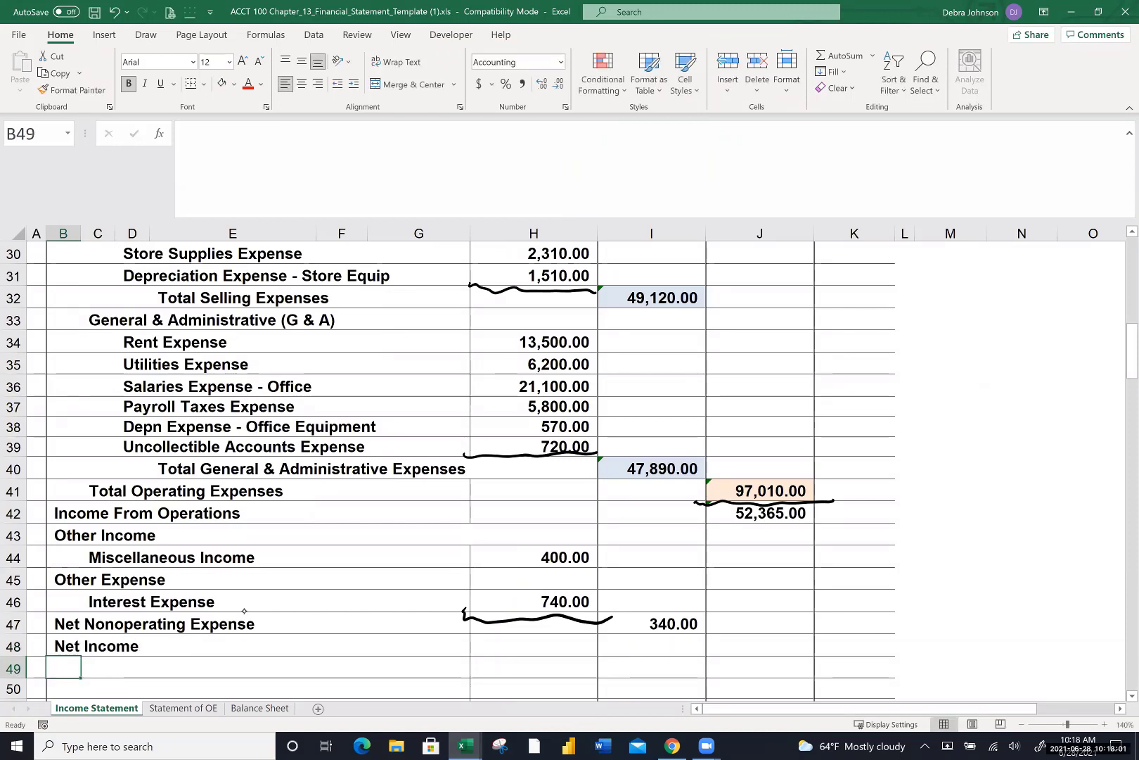
left_click_drag(600, 631, 819, 631)
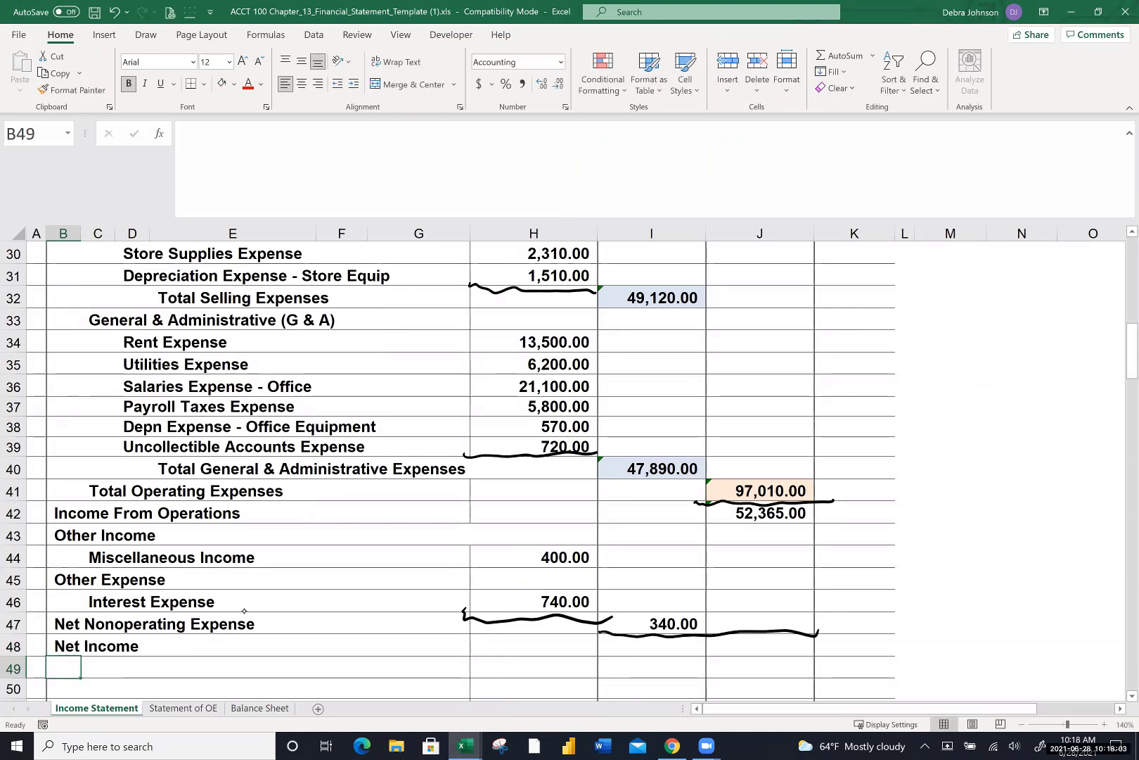
Fill the Income From Operations total and the 340.00 amount yellow
left_click(767, 516)
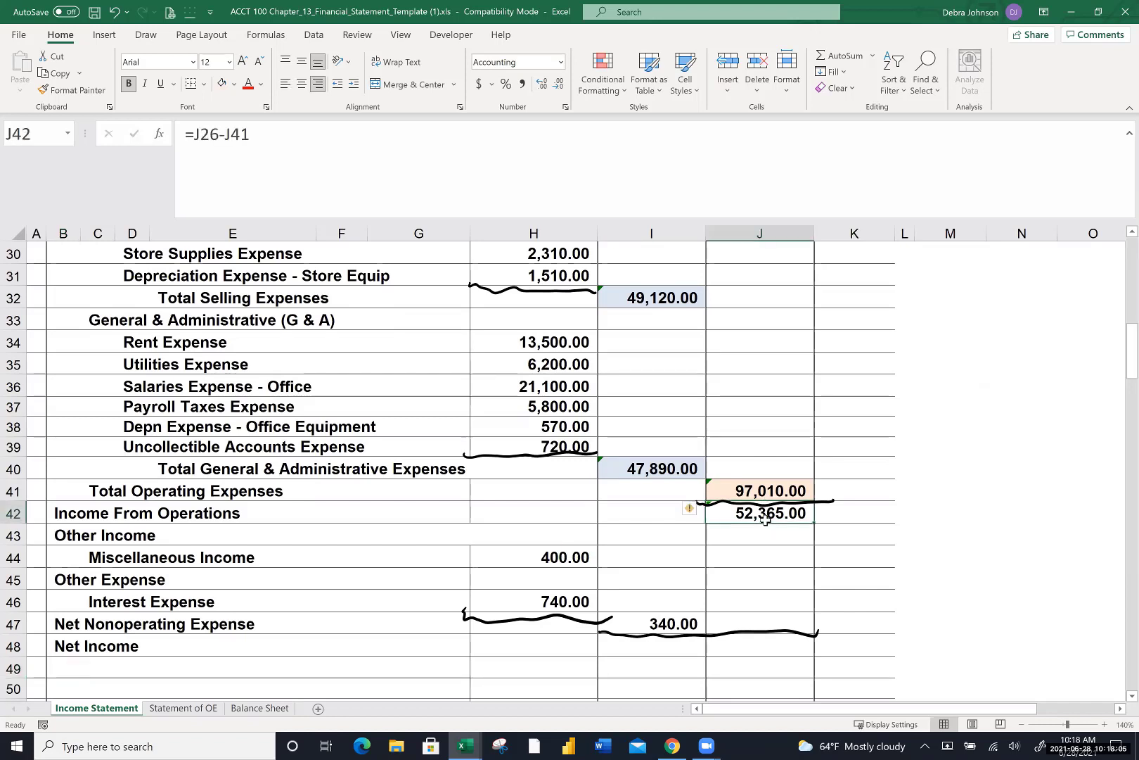
left_click(235, 84)
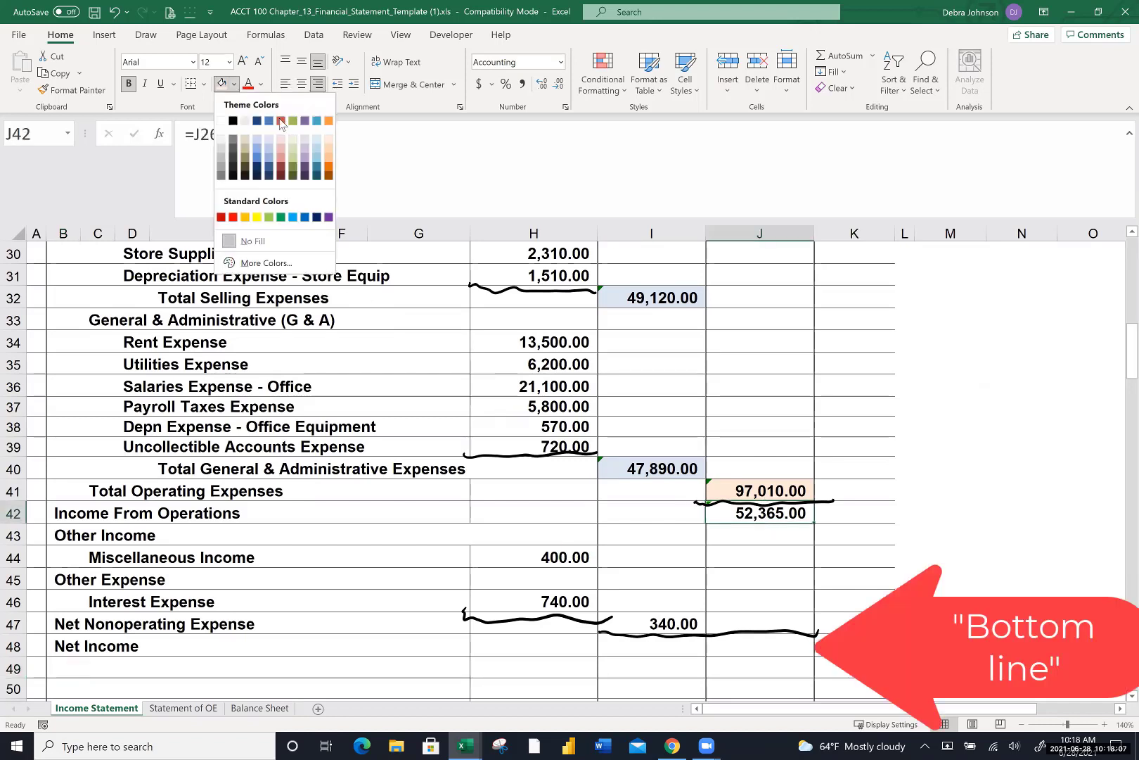
left_click(256, 217)
left_click(677, 626)
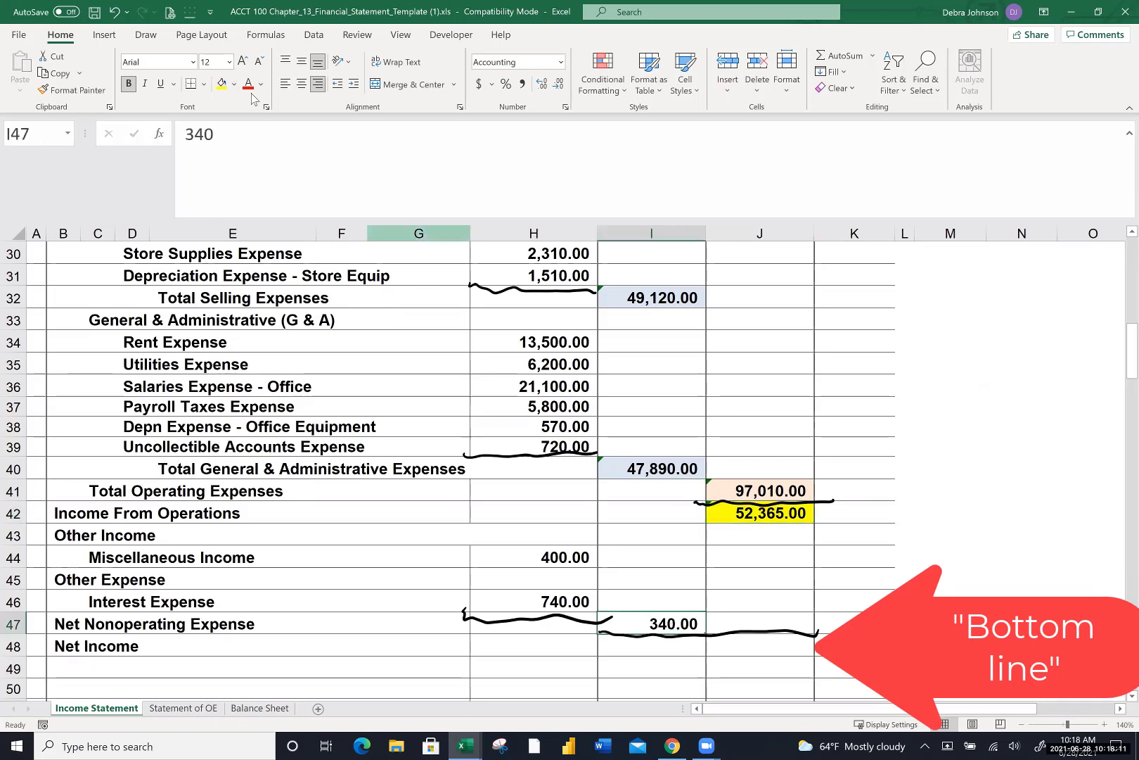
left_click(224, 85)
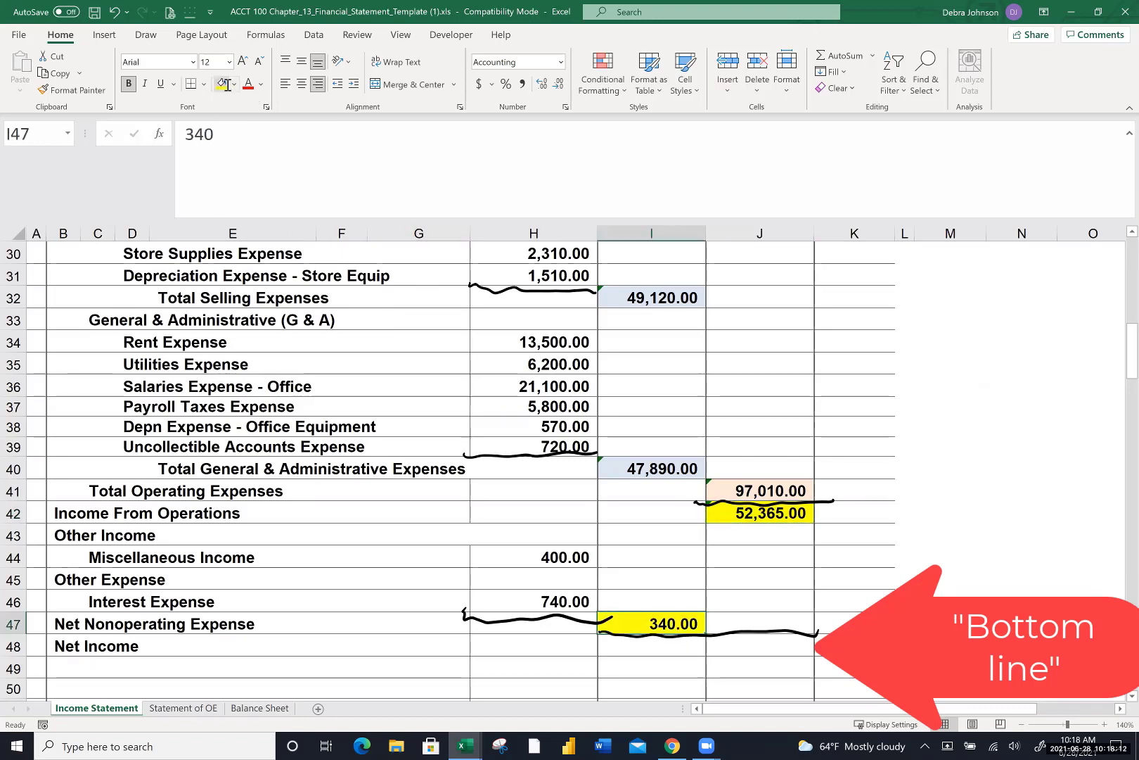
Enter =J42-I47 in J48 so Net Income shows 52,025.00
left_click(769, 644)
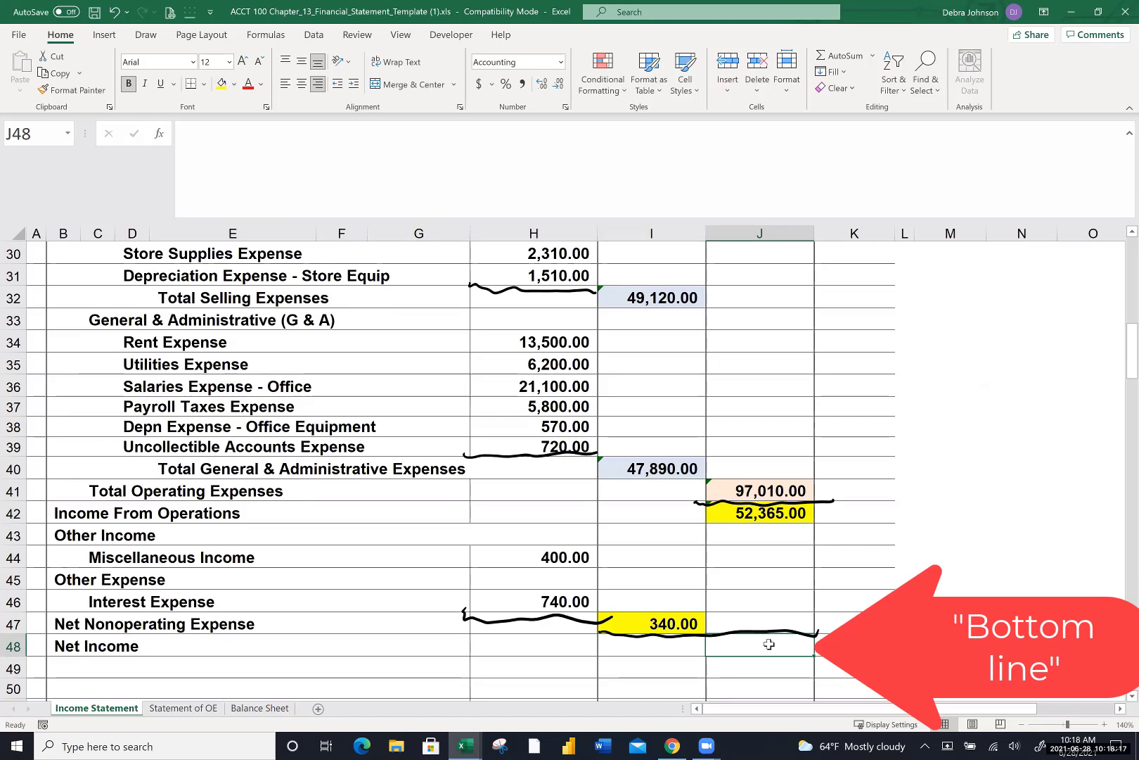
type("=")
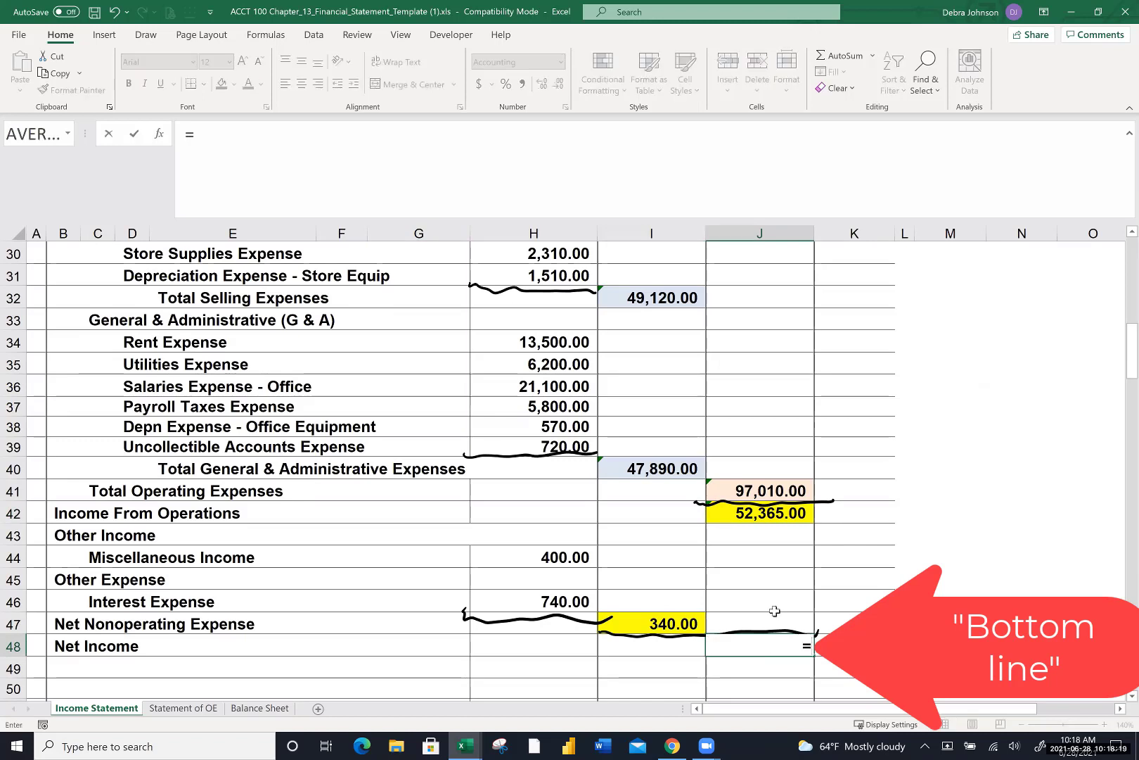
left_click(789, 505)
type("-")
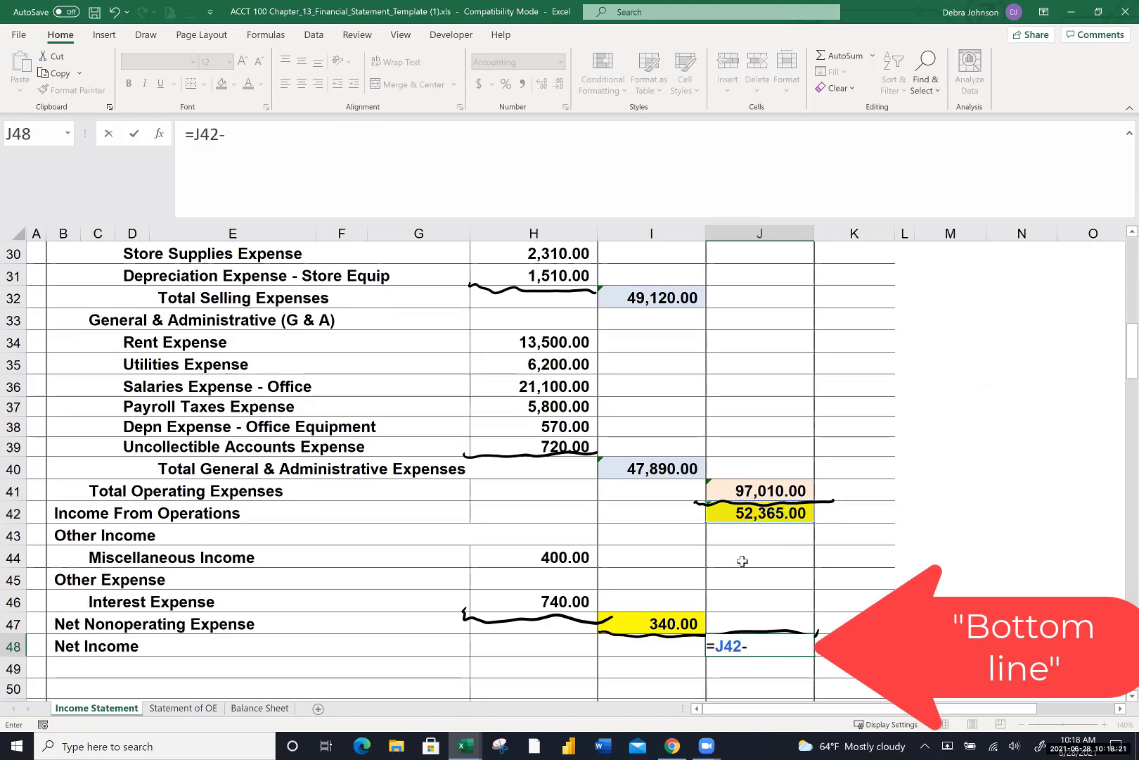
left_click(622, 631)
key("Return")
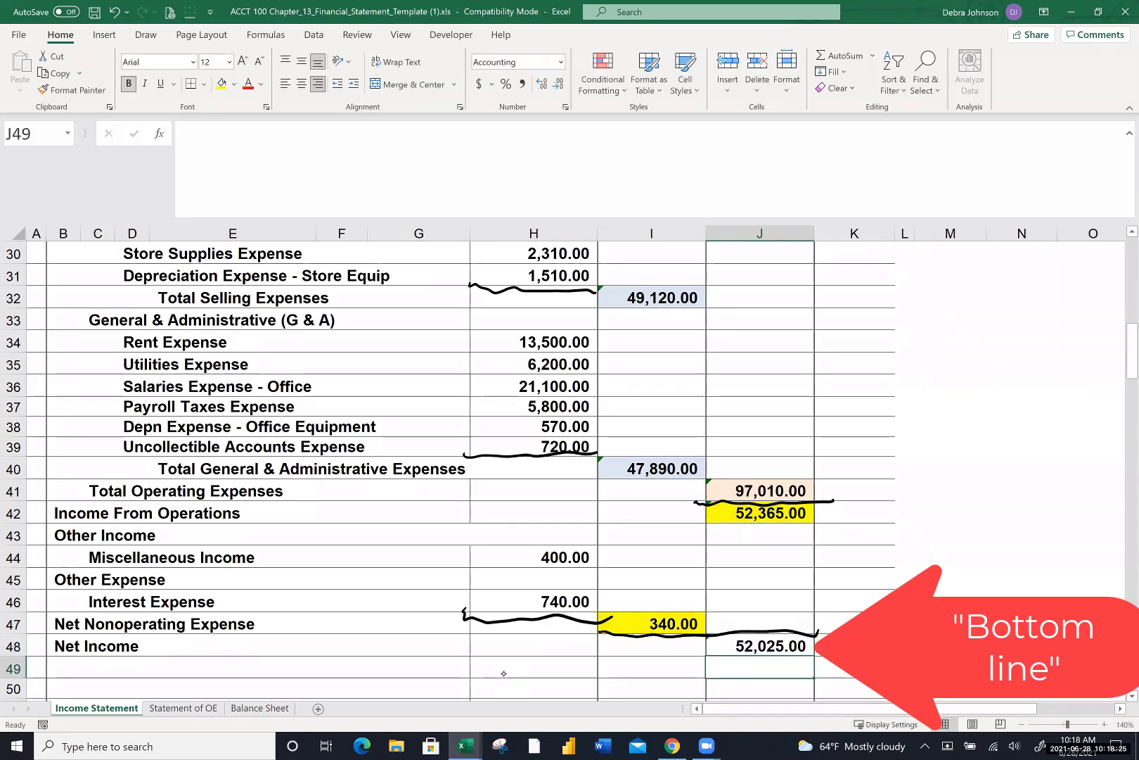
mouse_move(705, 656)
left_mouse_down()
mouse_move(814, 655)
mouse_move(762, 665)
mouse_move(821, 665)
left_mouse_up()
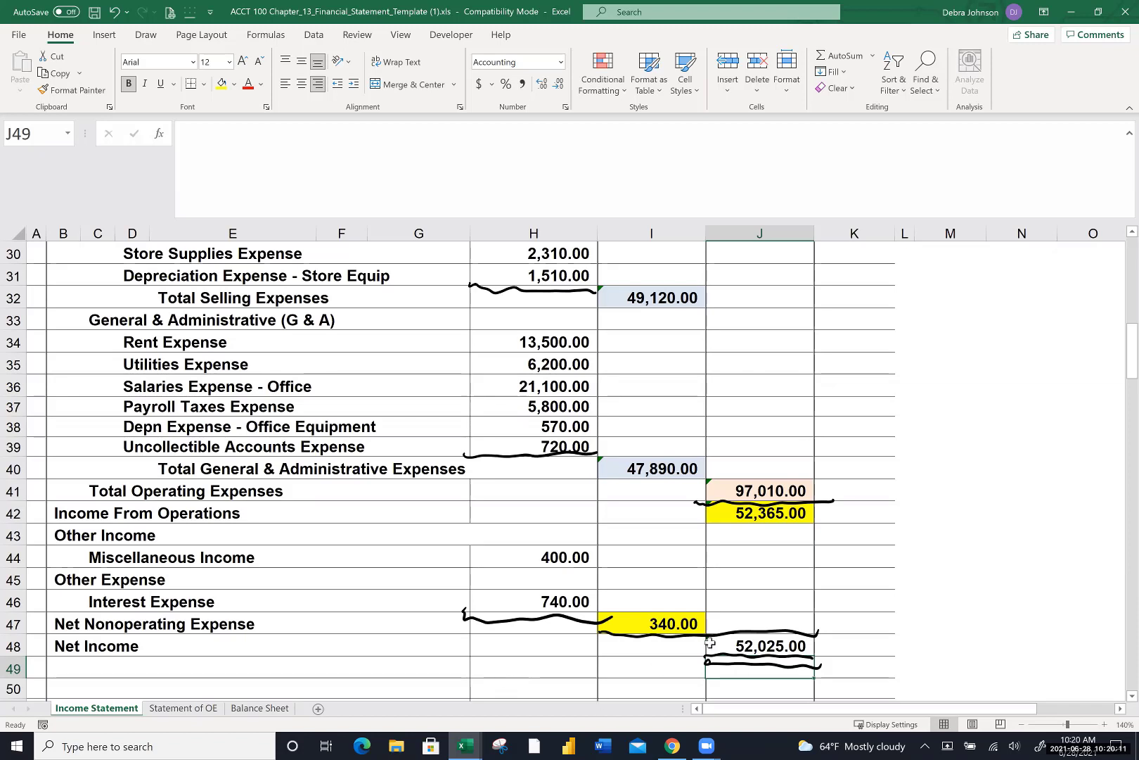
Type the note 'Net Profit % = NI/Net Sales' in K48 beside Net Income
scroll(710, 642, "up", 3)
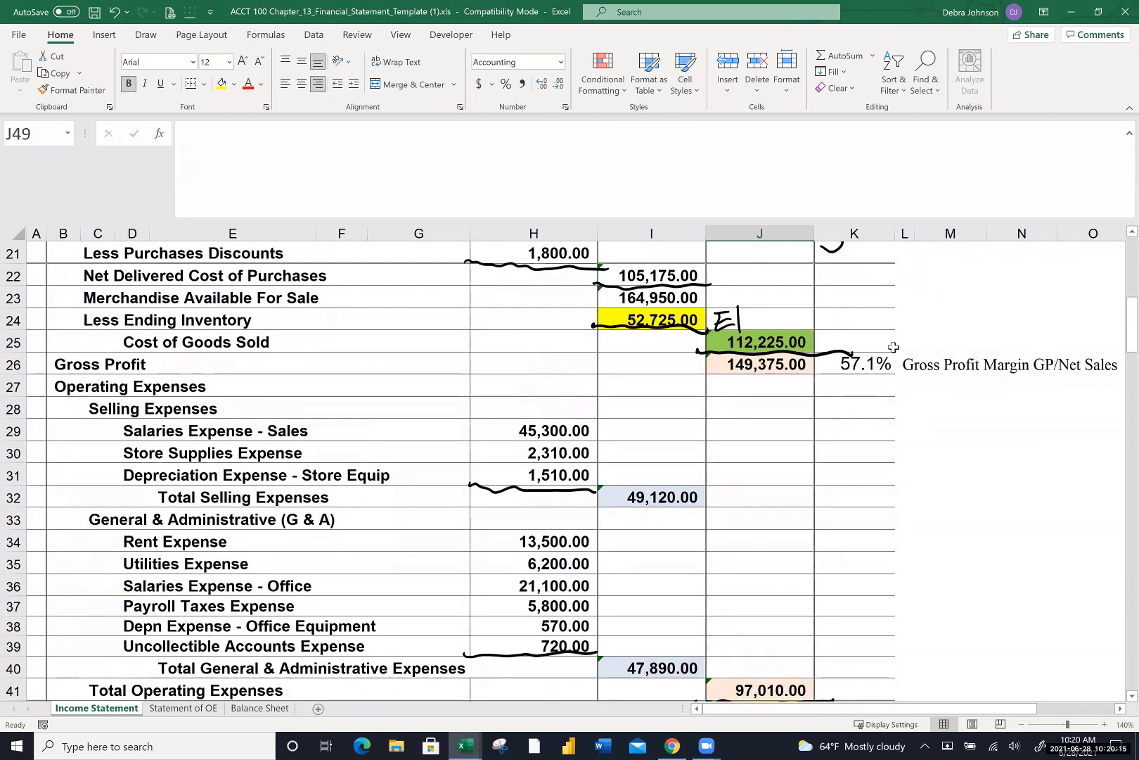
scroll(855, 460, "down", 4)
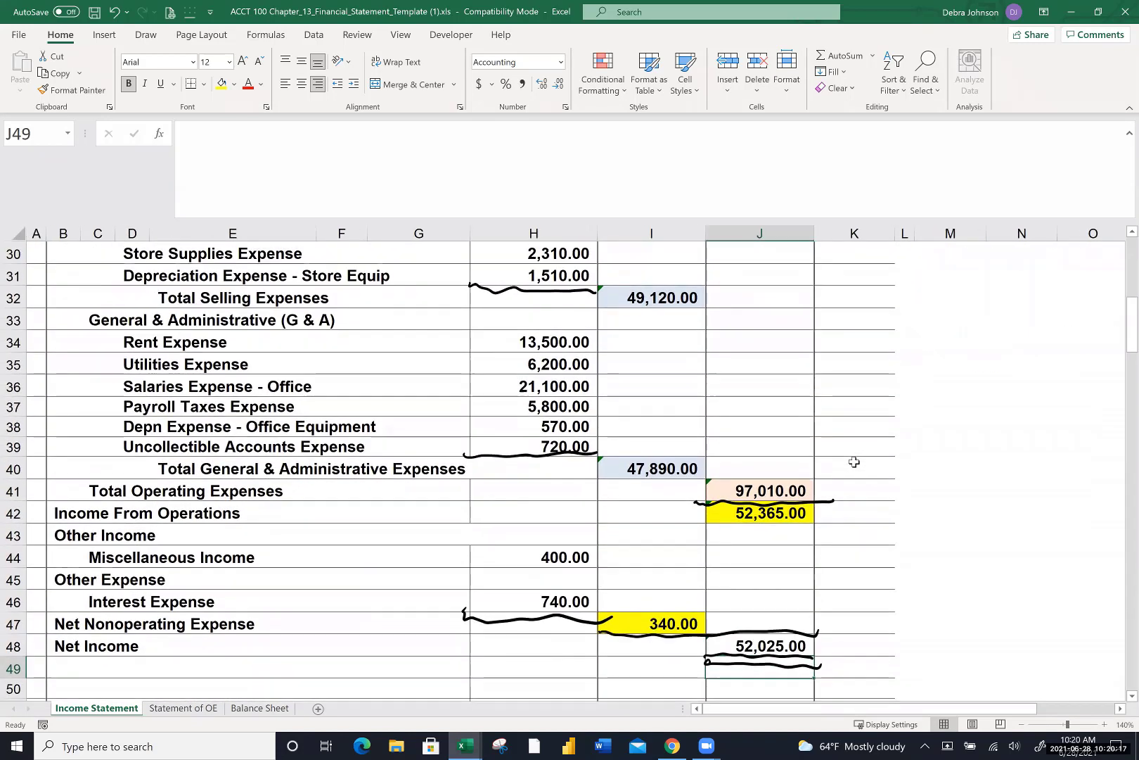
left_click(844, 578)
type("Ne")
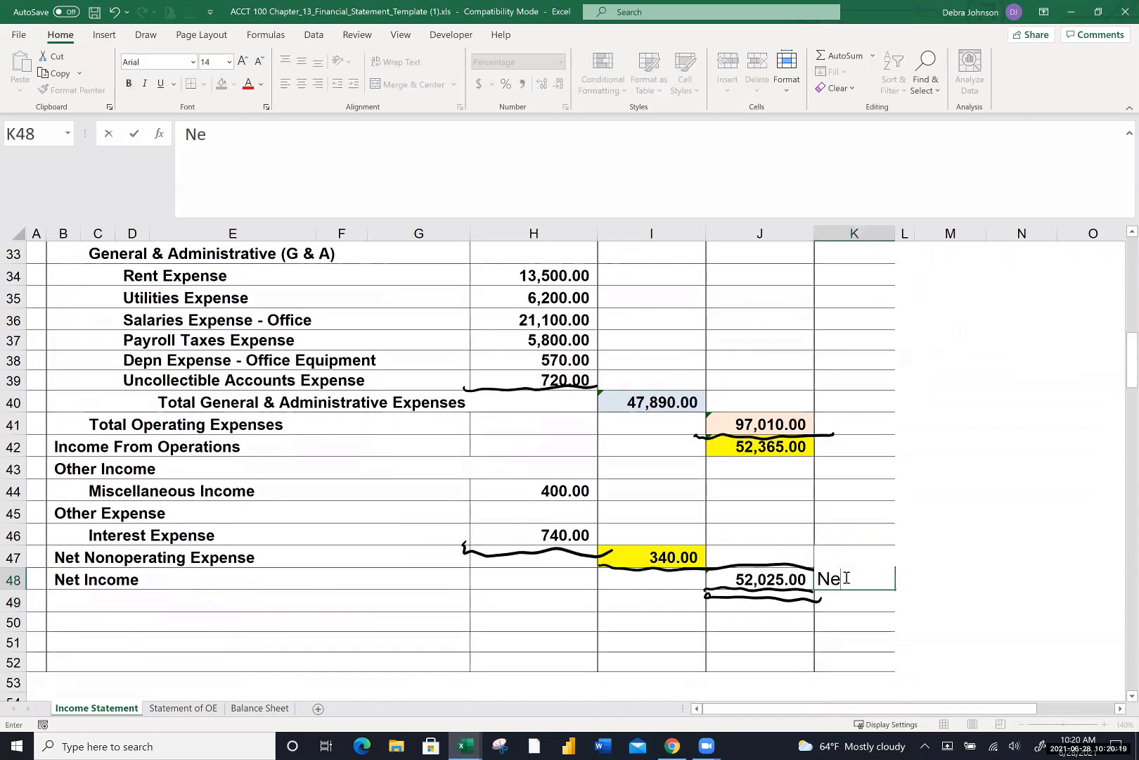
type("t Profit")
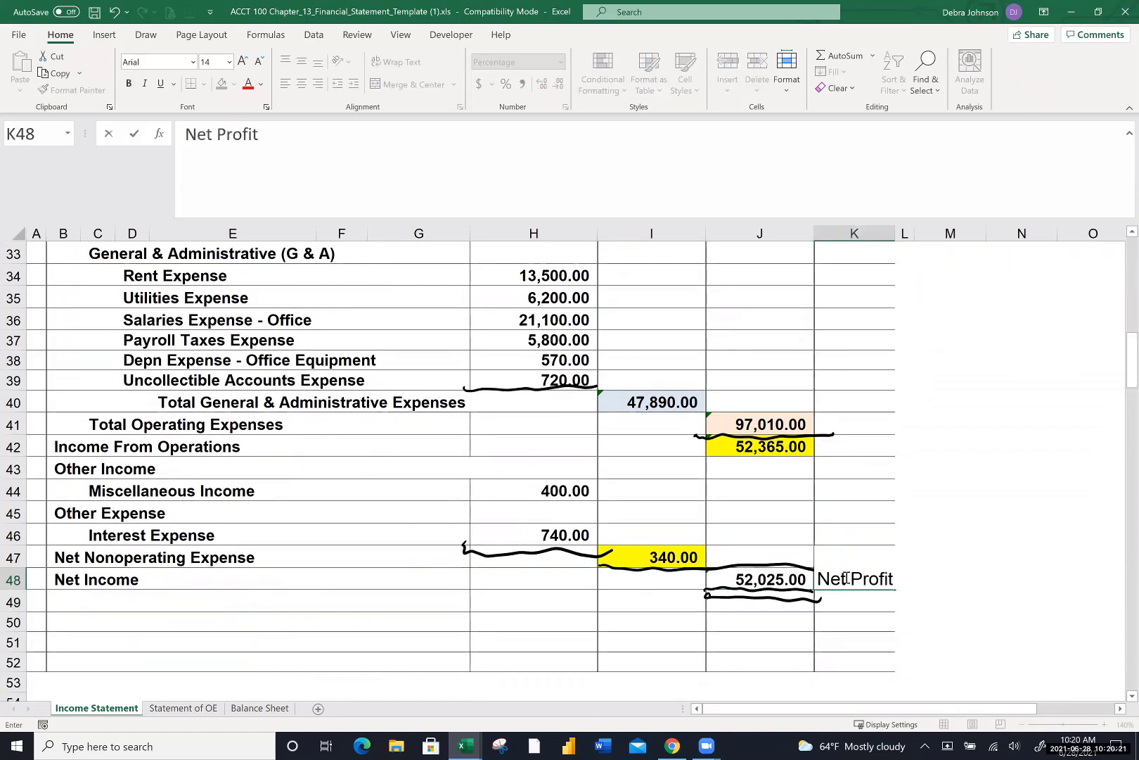
type(" % =")
left_click(847, 578)
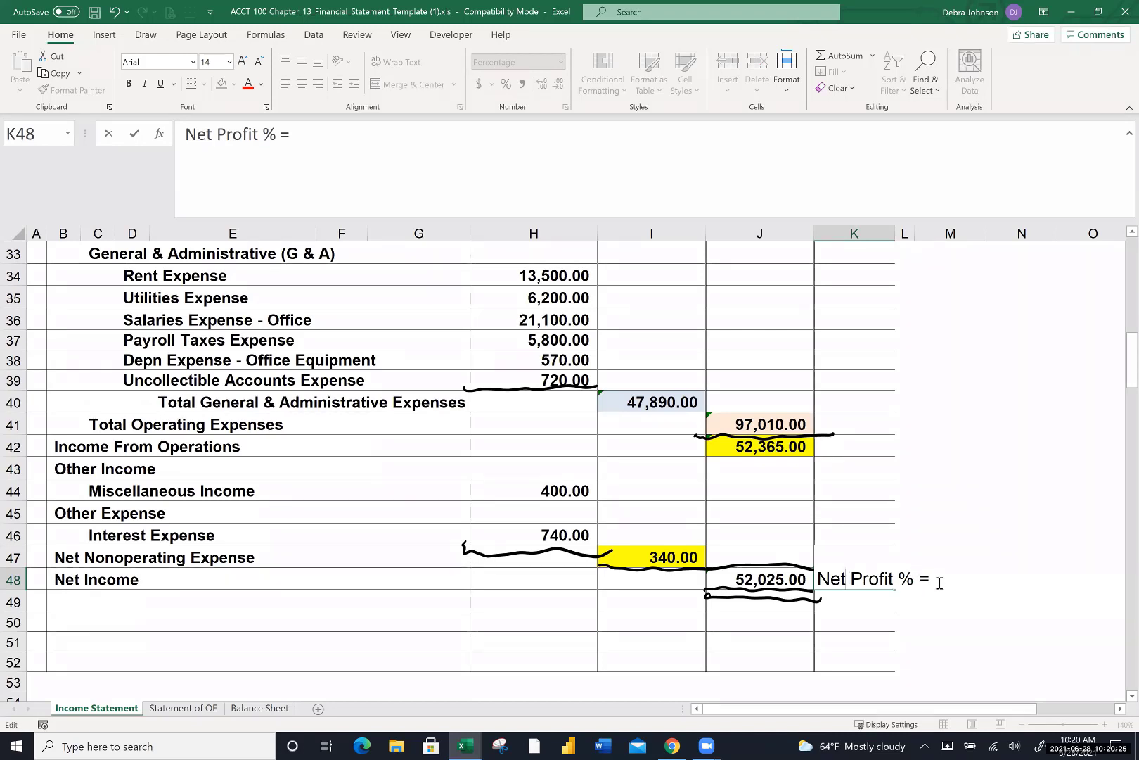
type("NI/Net Sales")
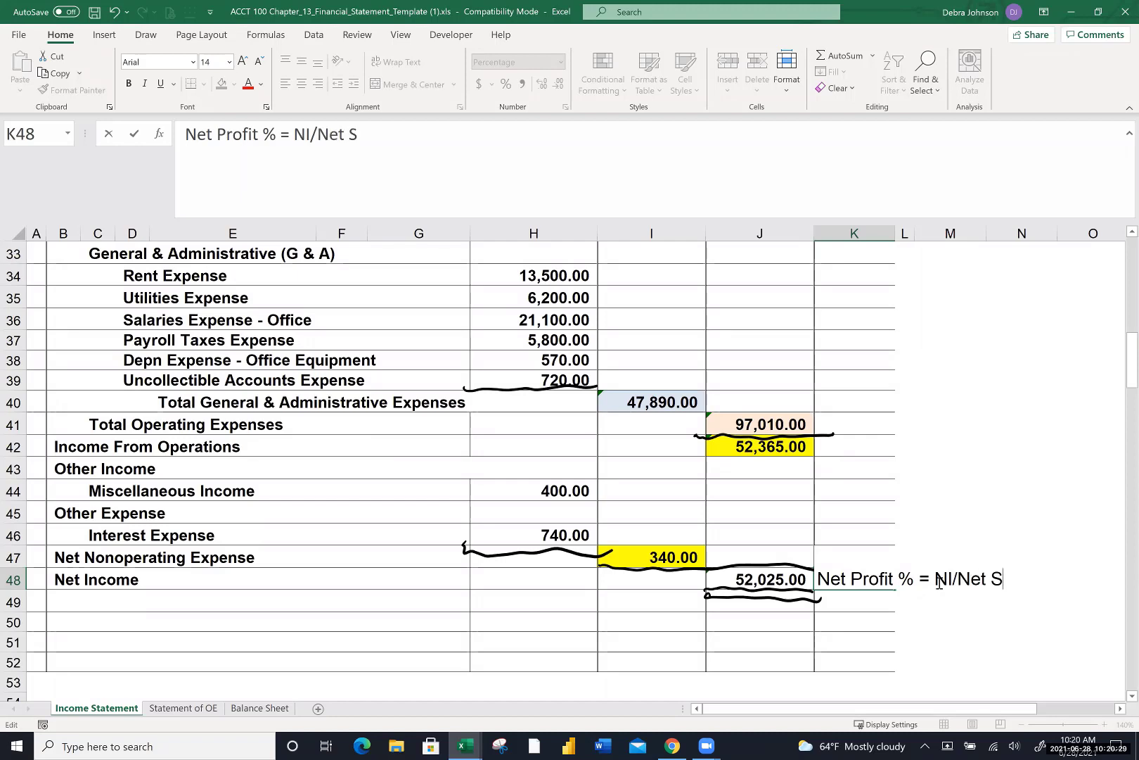
key("Return")
scroll(938, 582, "right", 3)
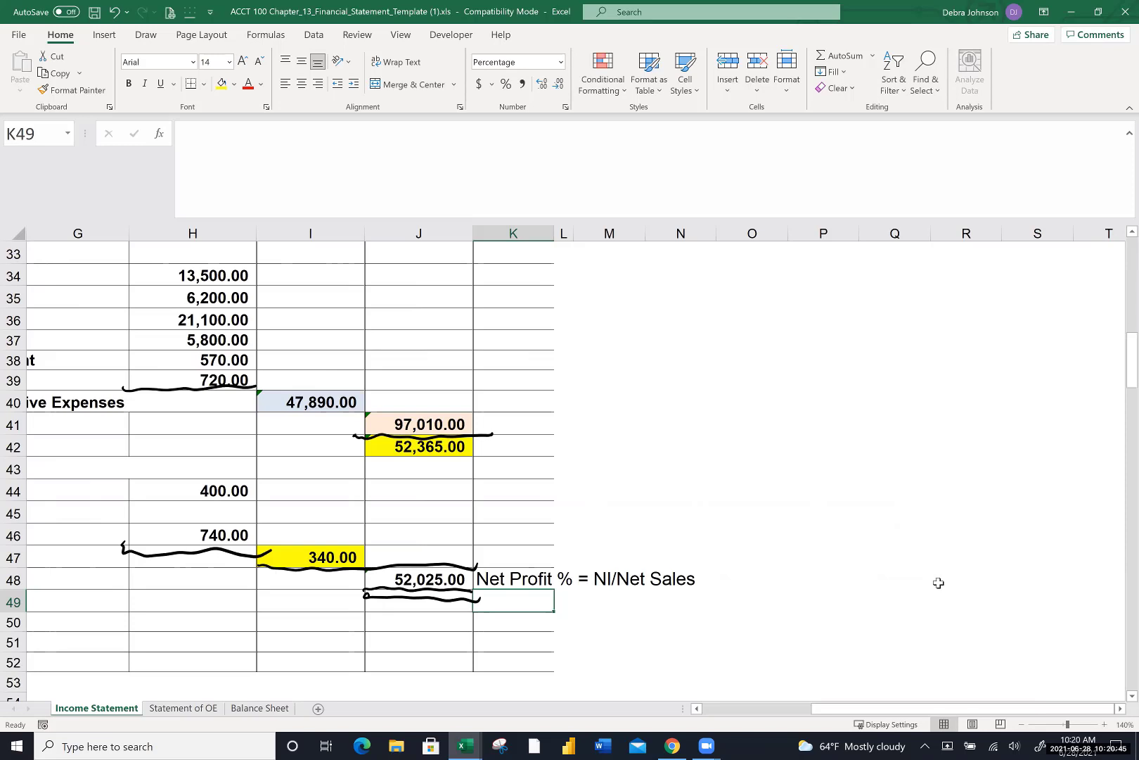
Enter =J48/J14 in K49, giving a 19.9% net profit percentage
type("=")
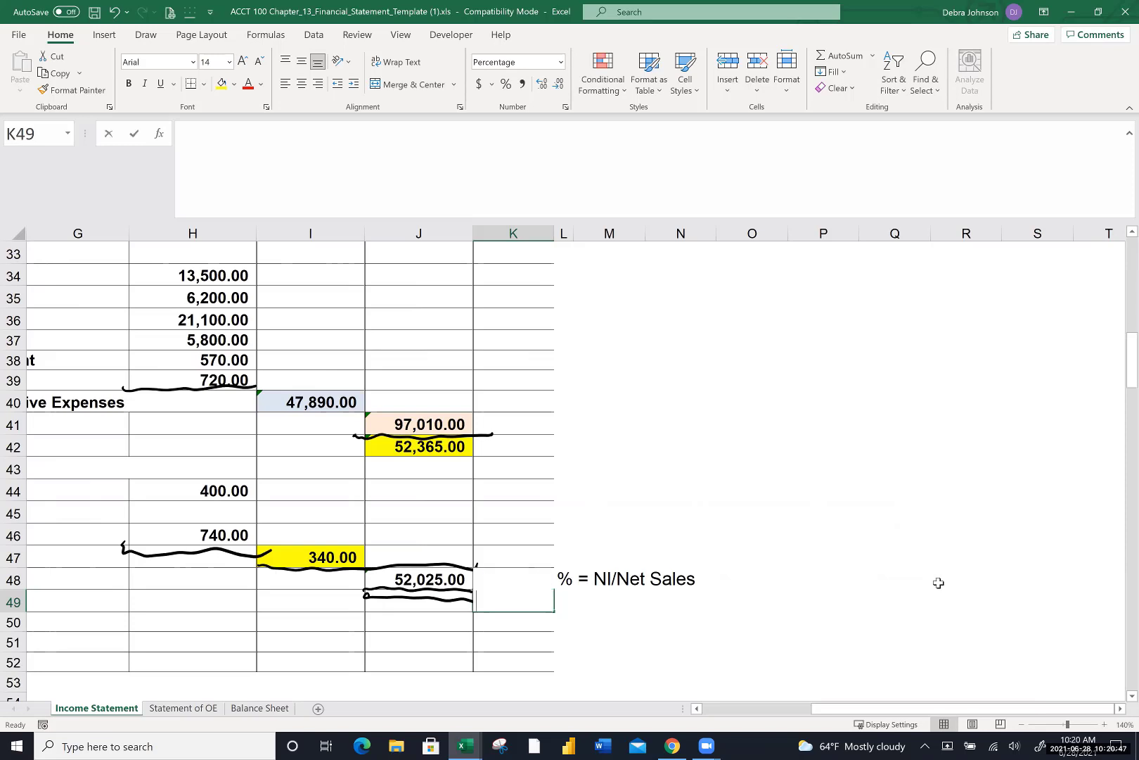
left_click(443, 577)
type("/")
scroll(413, 409, "up", 3)
scroll(413, 409, "up", 8)
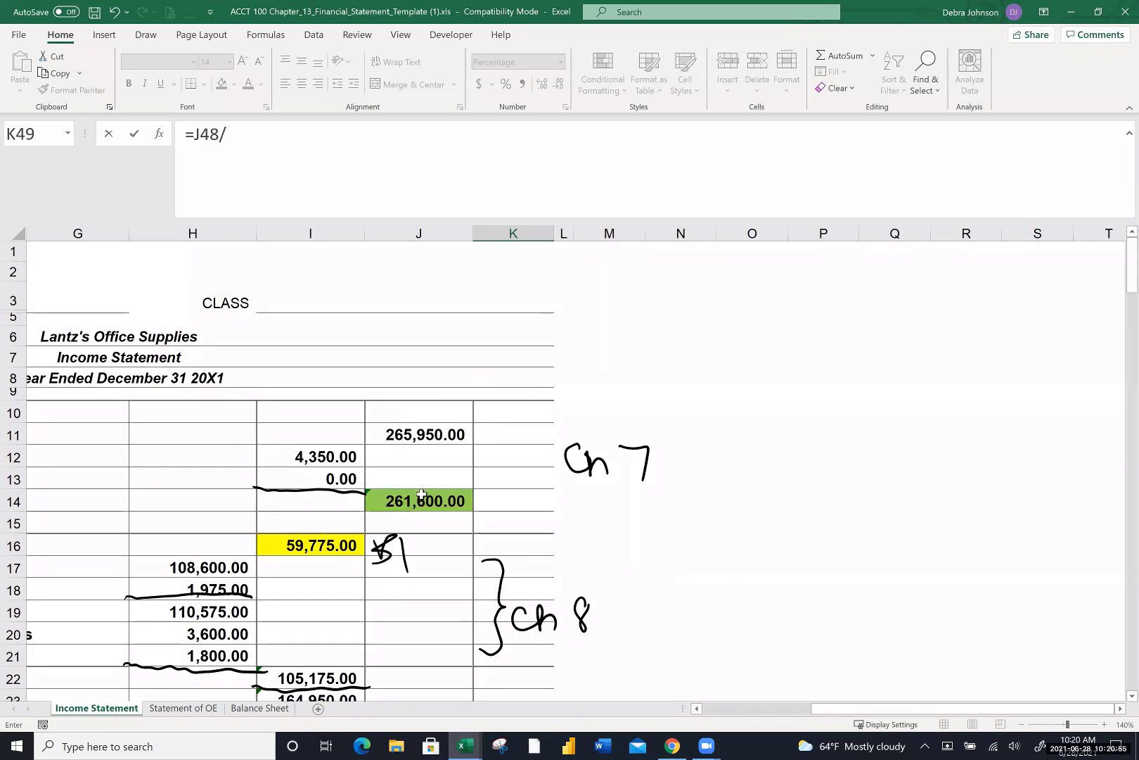
left_click(421, 494)
key("Return")
scroll(421, 494, "down", 1)
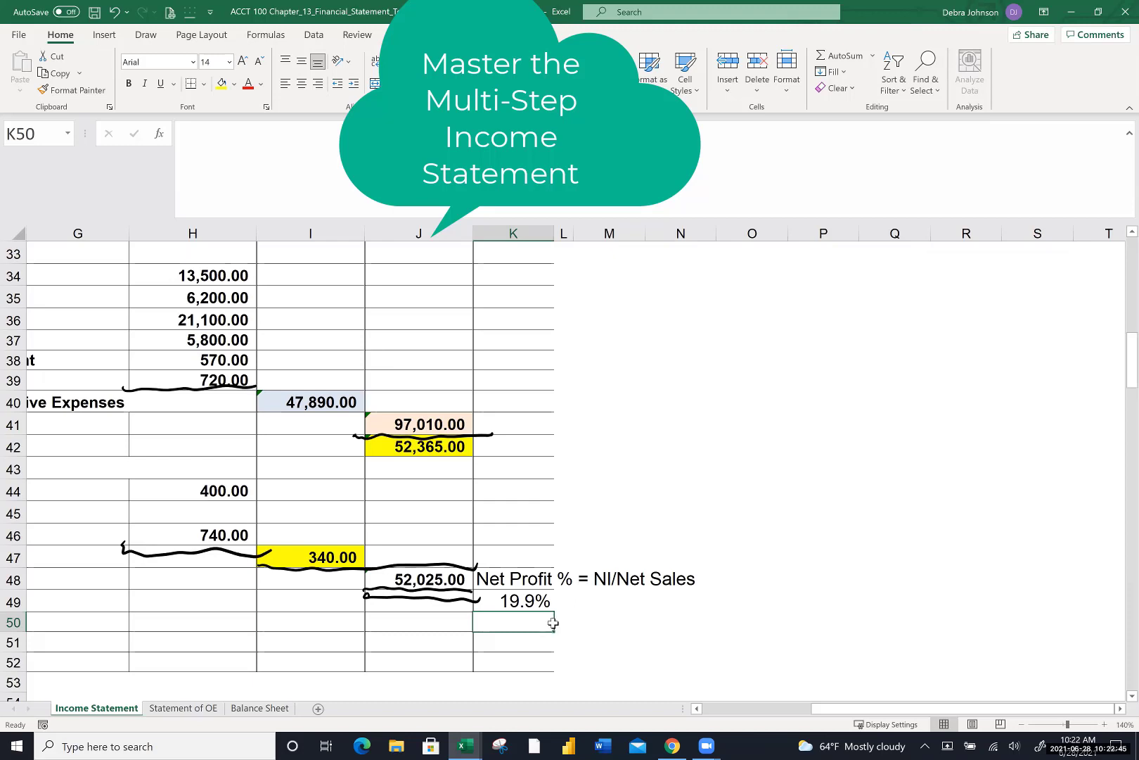
Set column M to a 22-point font size
left_click(608, 293)
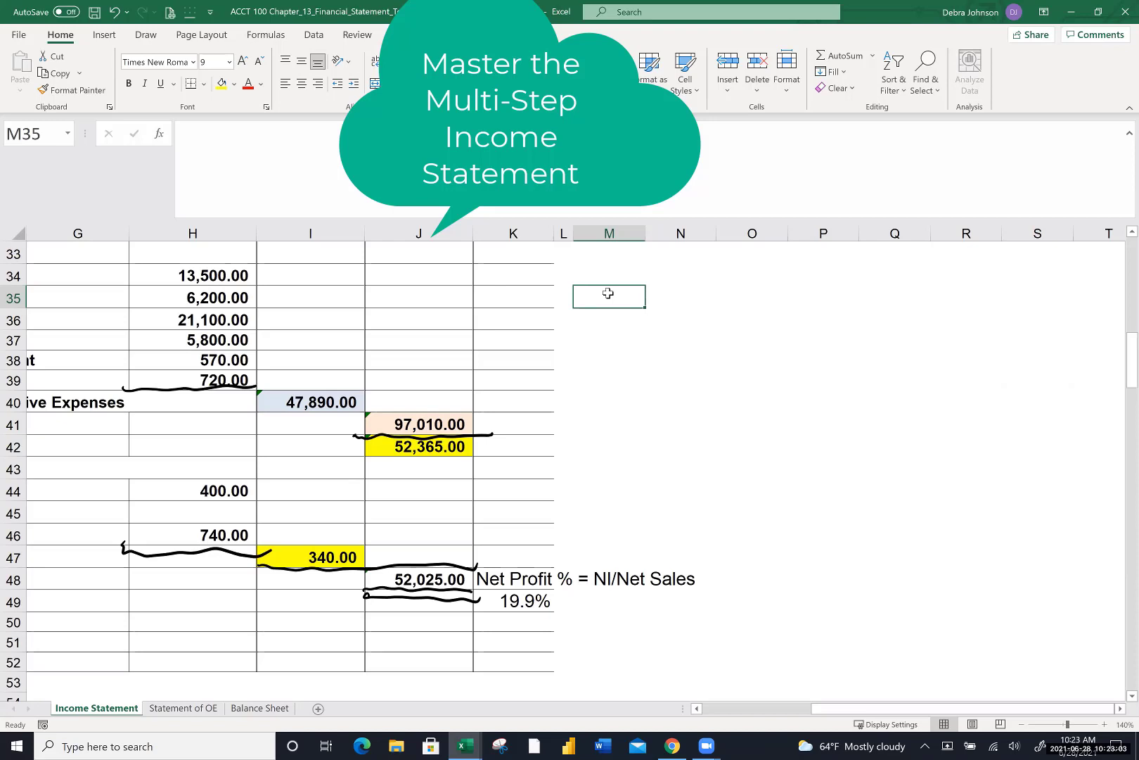
type("Net Sale")
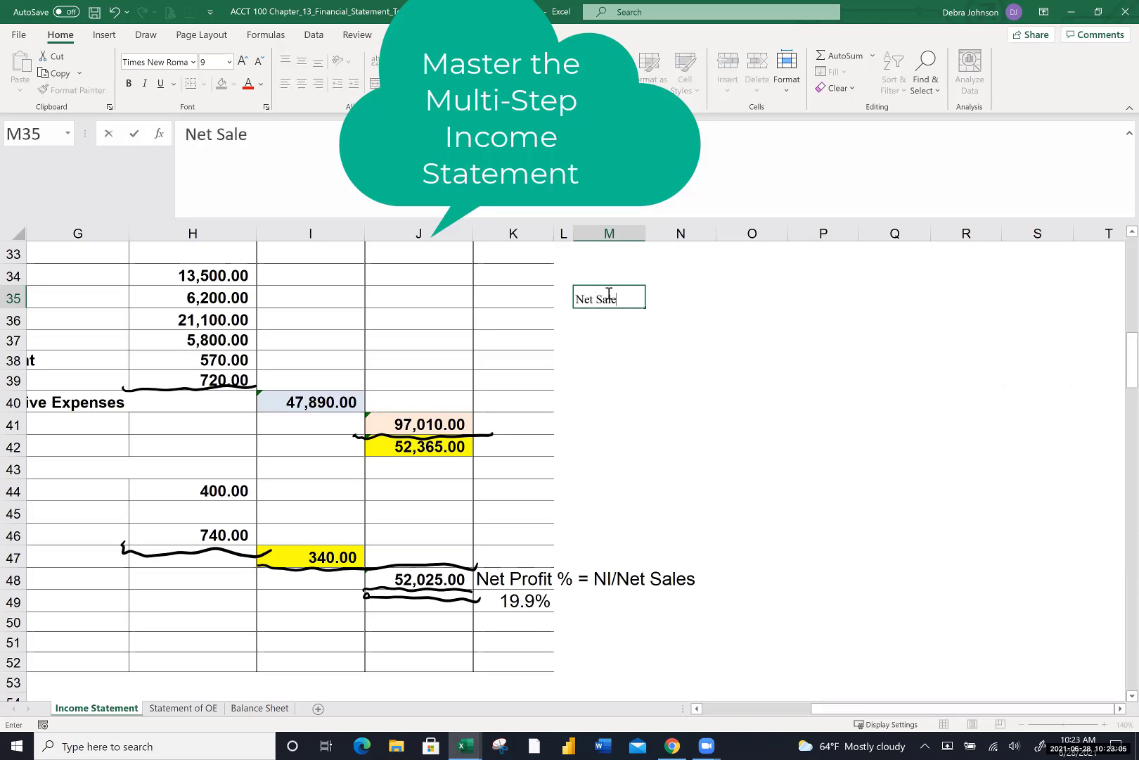
key("BackSpace")
key("BackSpace")
key("BackSpace")
key("BackSpace")
key("BackSpace")
key("BackSpace")
key("BackSpace")
key("BackSpace")
left_click(606, 234)
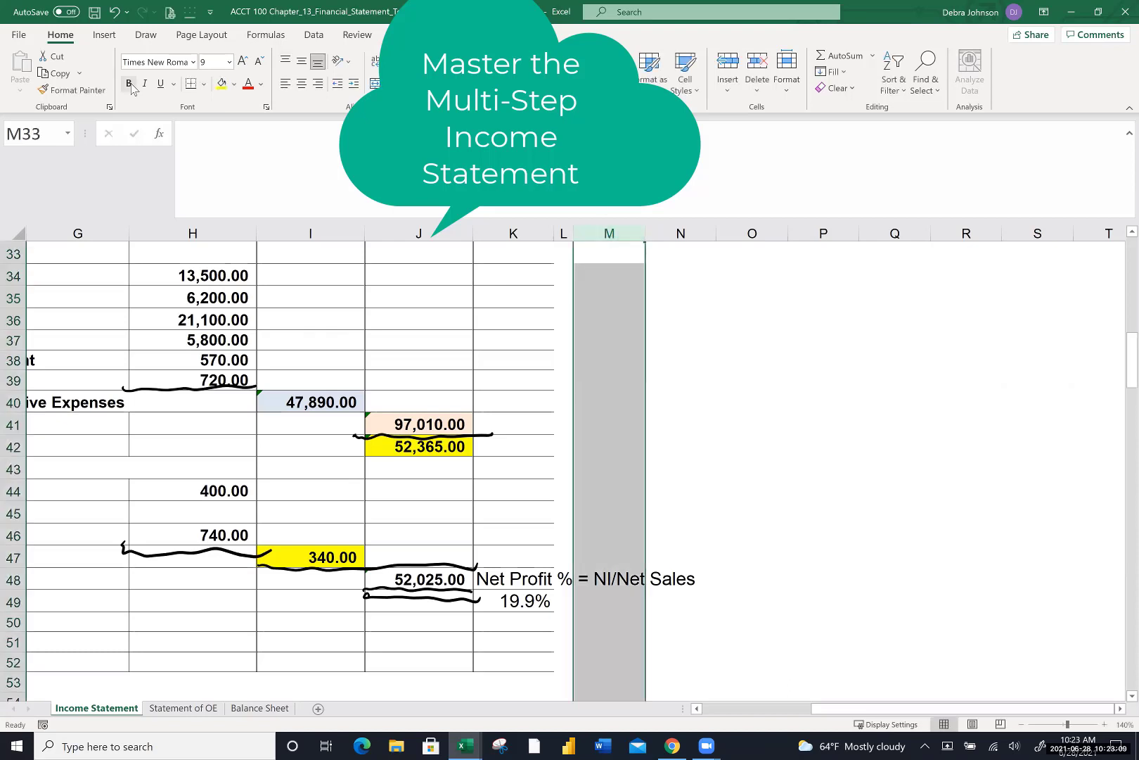
left_click(230, 62)
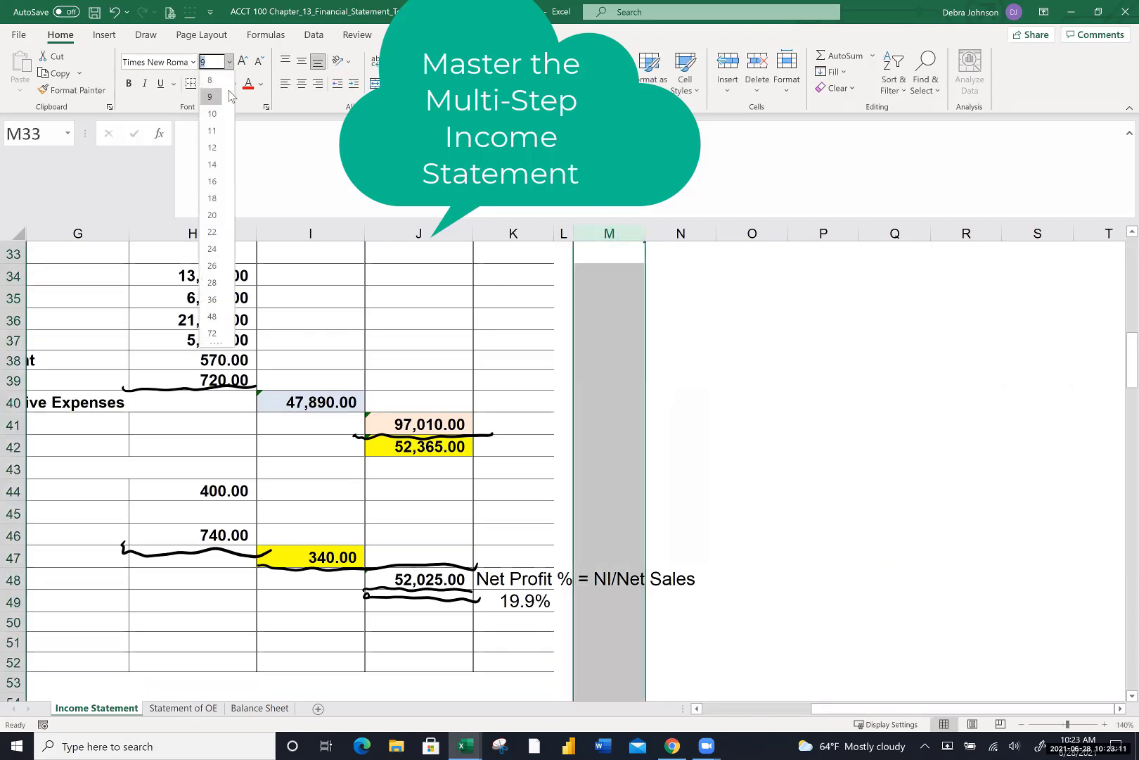
left_click(211, 238)
Enter 'Skeleton Format' in M35 and make row 35 taller to fit it
left_click(602, 313)
left_click(596, 298)
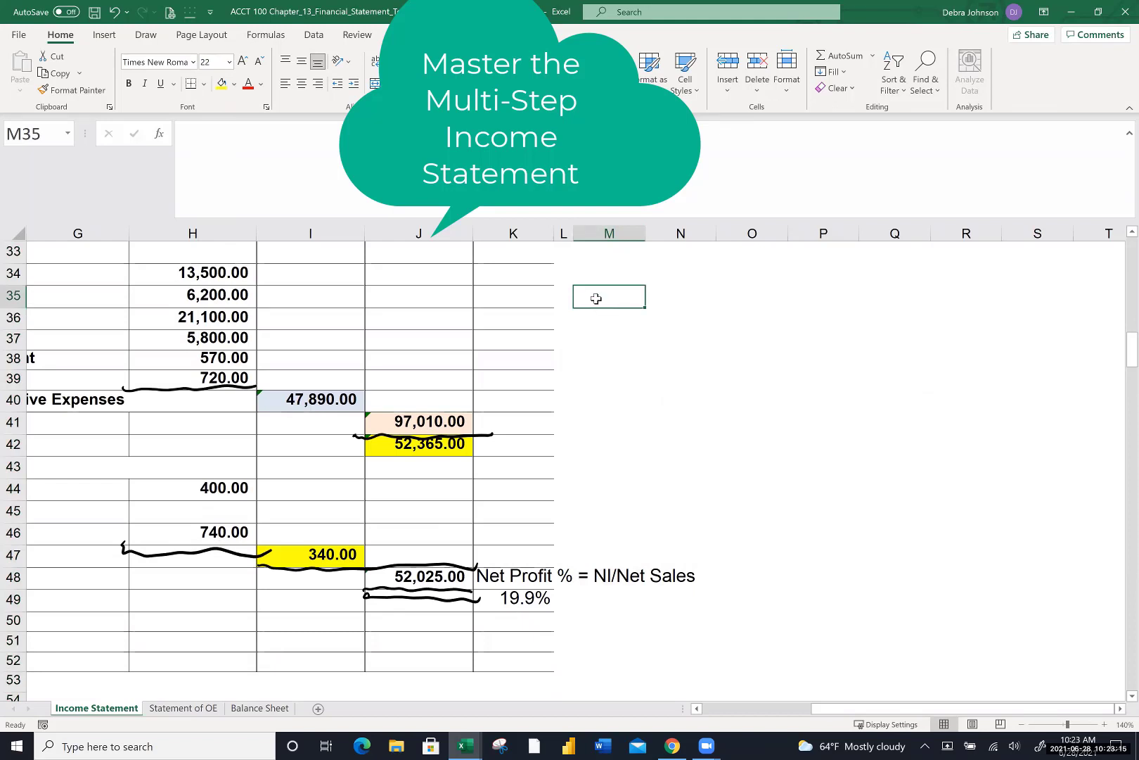
type("Skele")
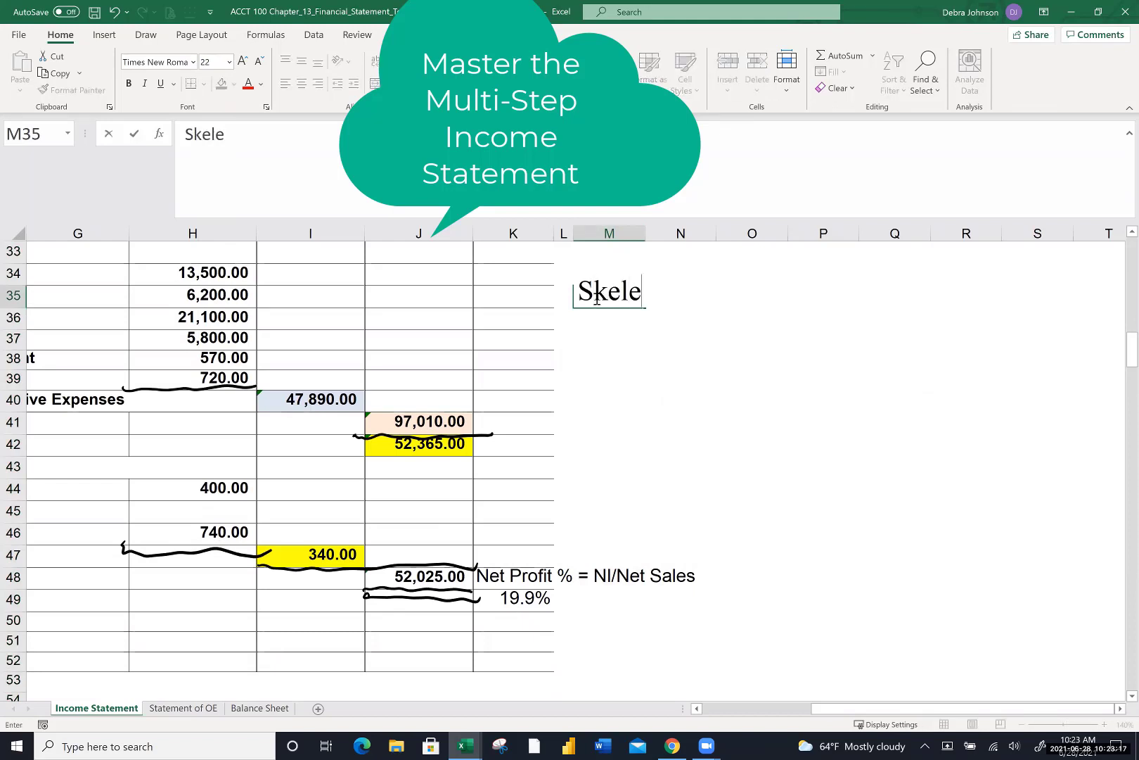
type("ton Fo")
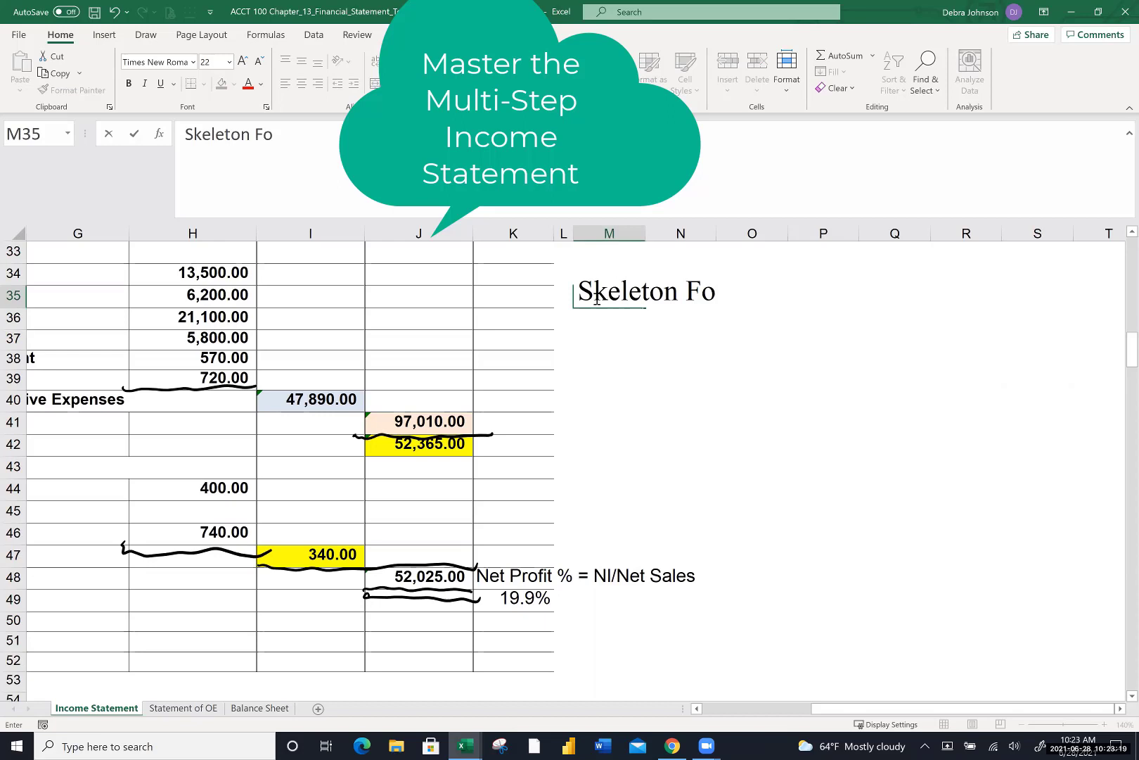
type("rmat")
key("Return")
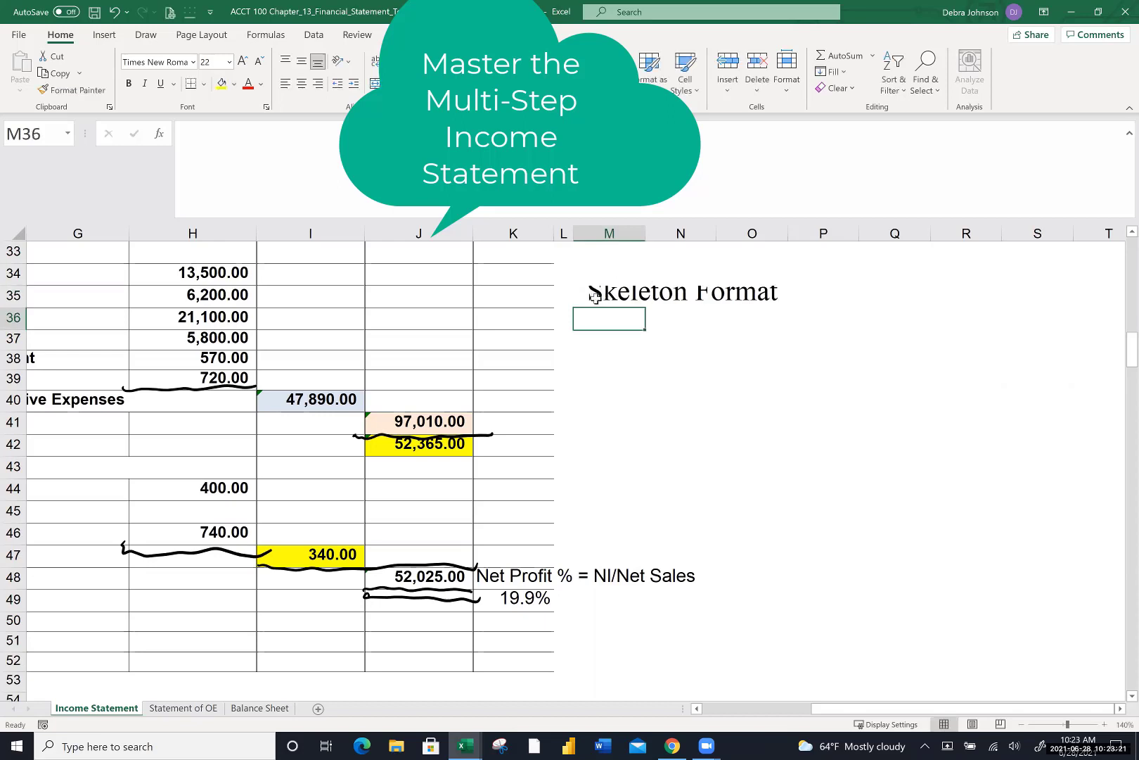
left_click(10, 296)
left_click_drag(9, 307, 10, 326)
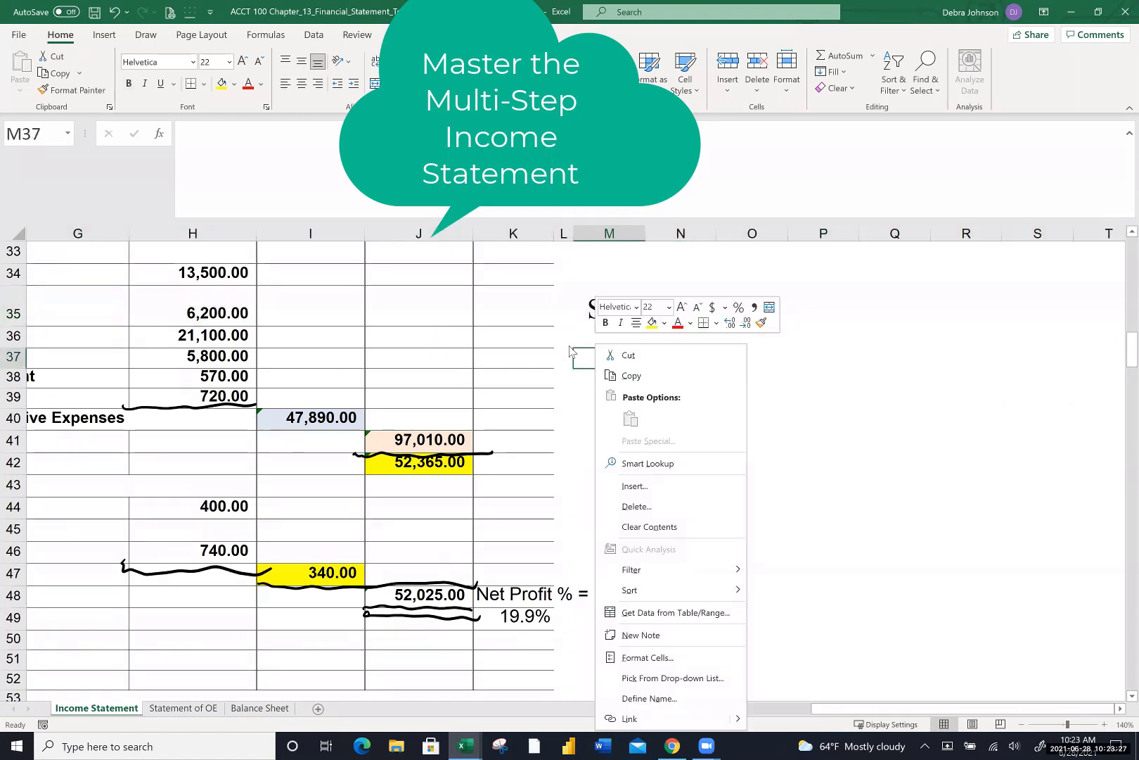
right_click(570, 346)
left_click(768, 377)
right_click(769, 376)
left_click(618, 361)
left_click(616, 359)
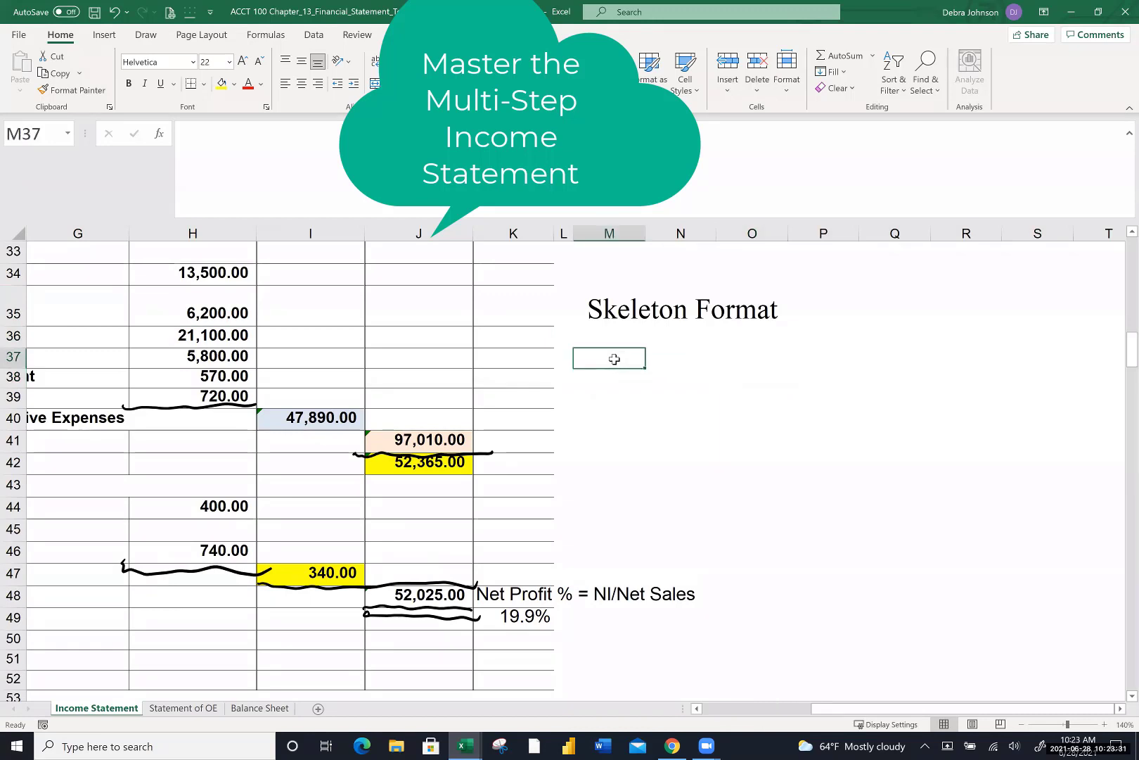
Enter Net Sales in M37 and set column M to 18-point text
type("Net Sales")
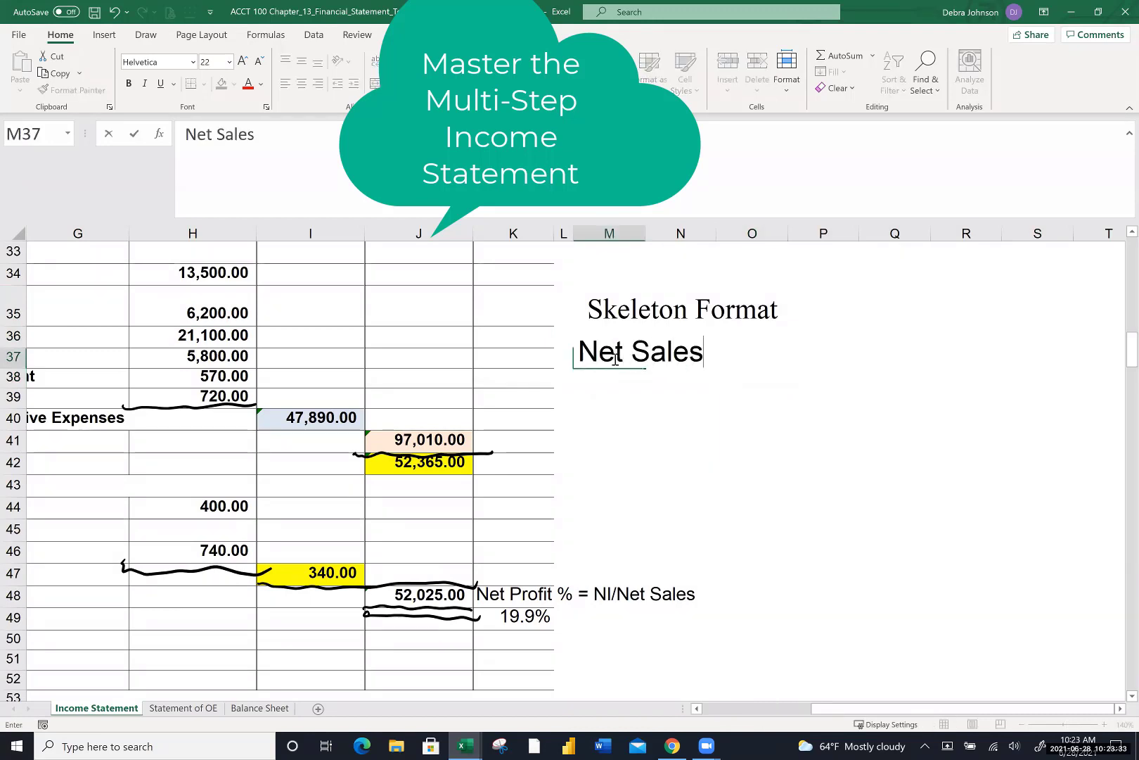
key("Return")
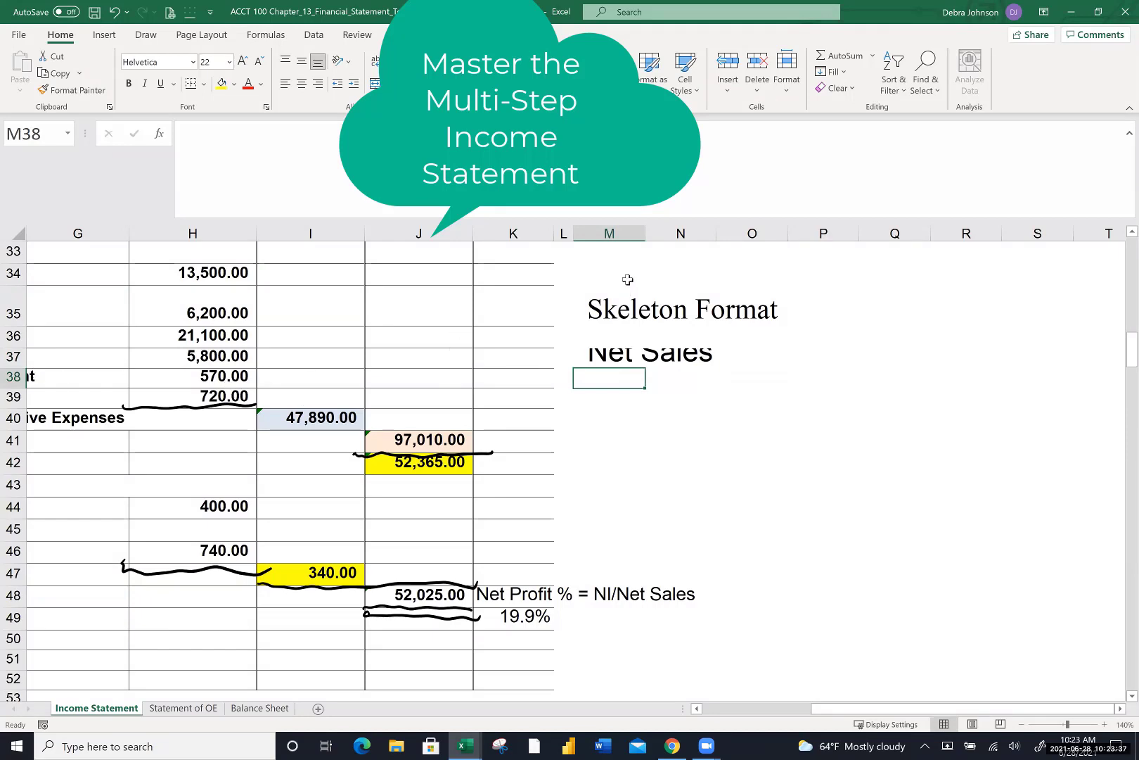
left_click(609, 233)
left_click(229, 63)
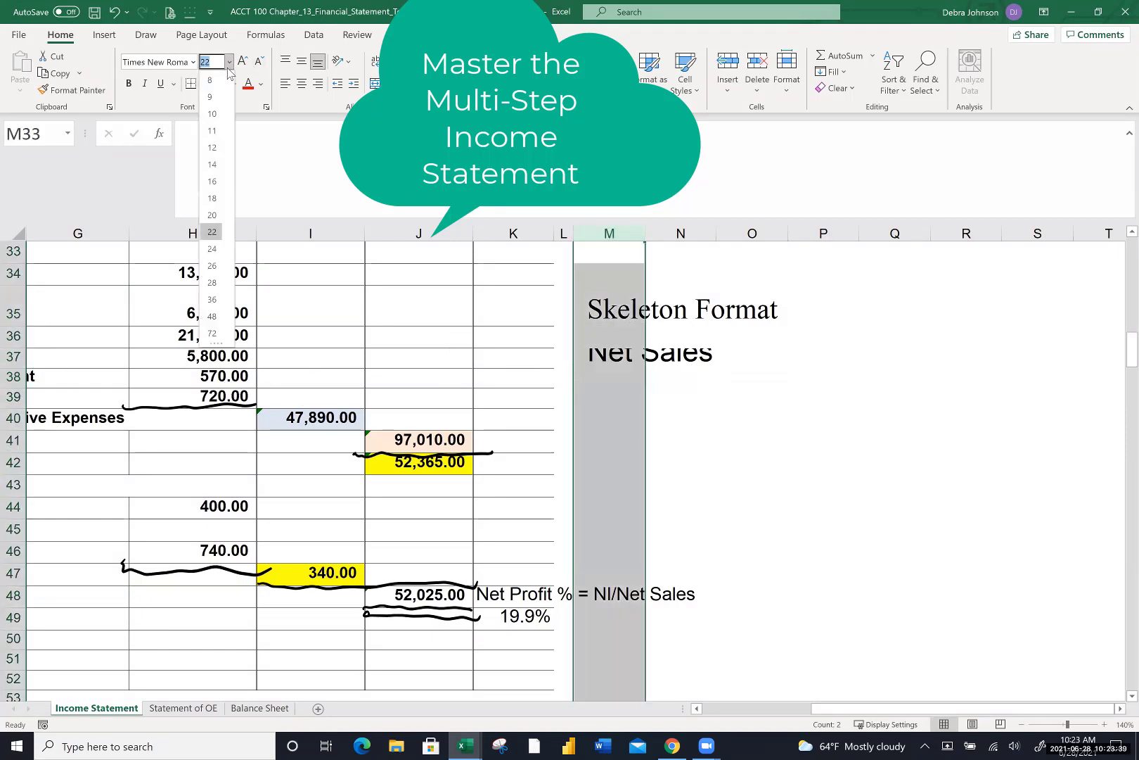
left_click(212, 199)
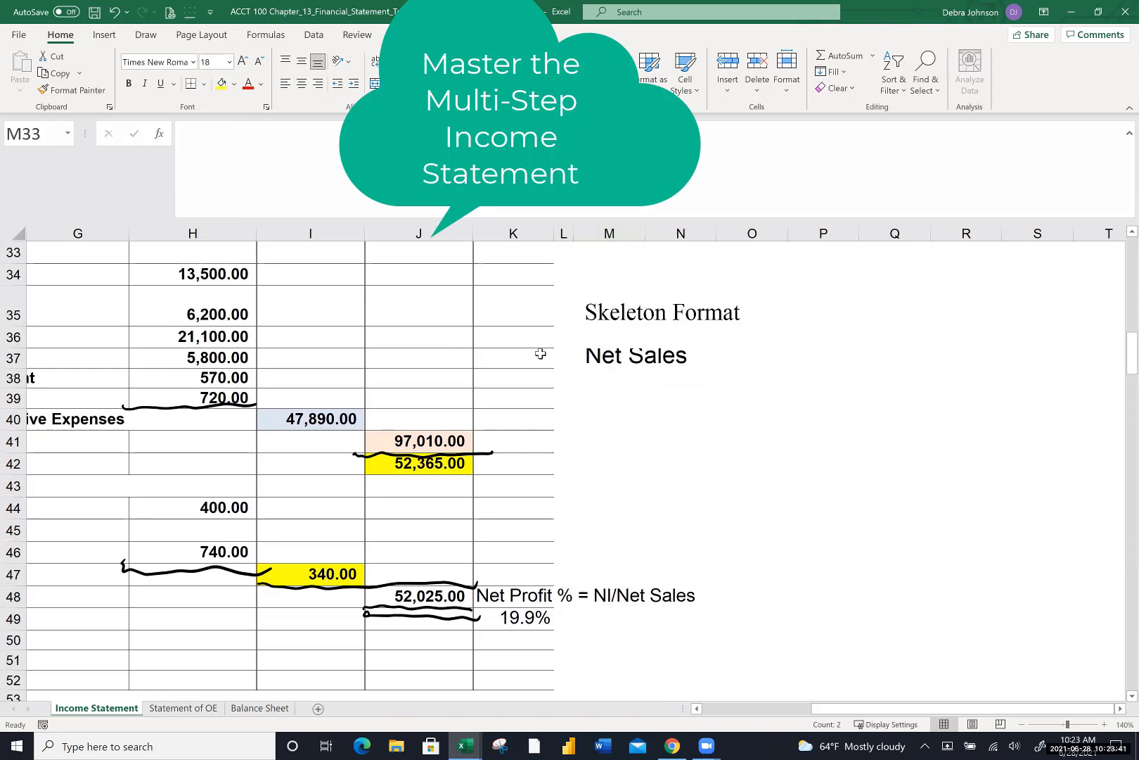
List COGS, Gross profit and Operating Expenses down column M
left_click(600, 381)
left_click(600, 400)
type("COGS")
key("Return")
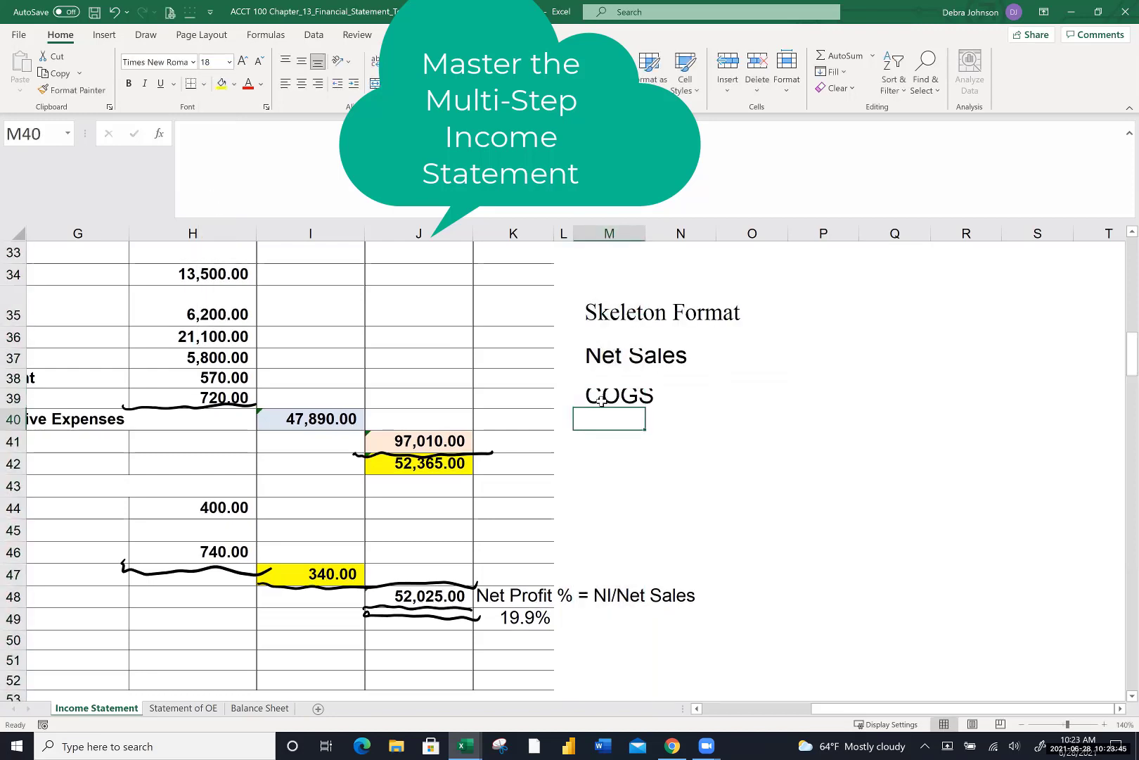
key("Return")
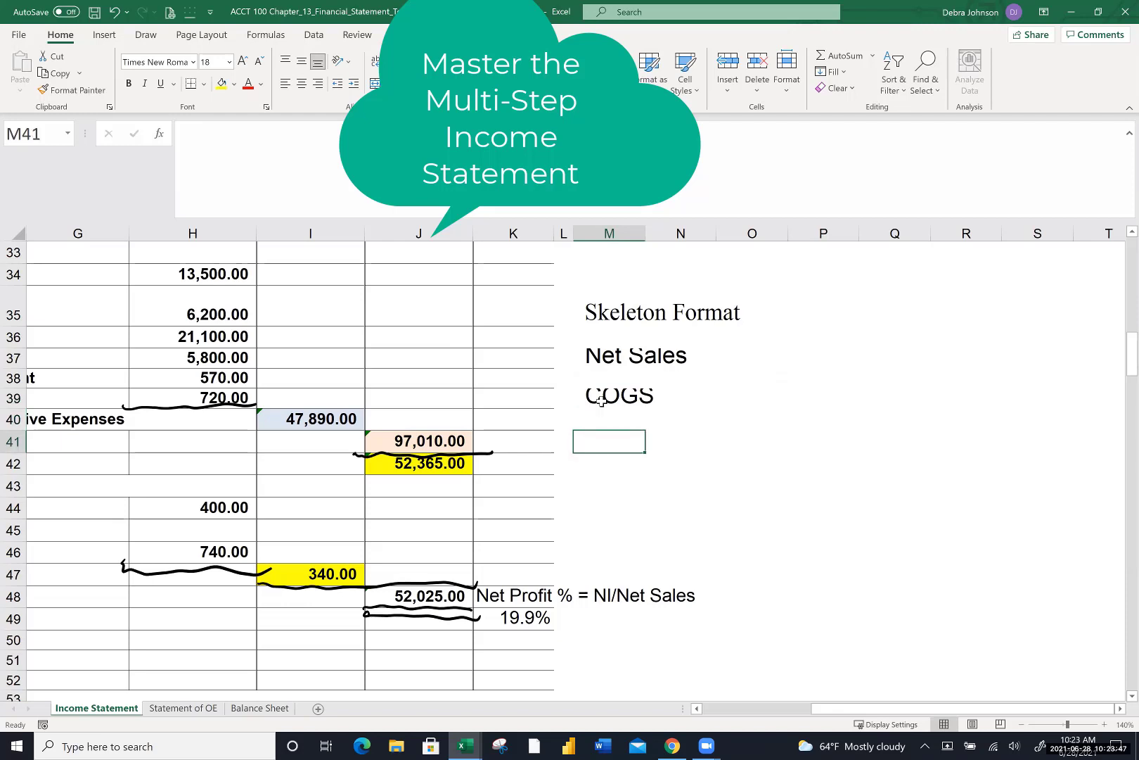
type("Gross profit")
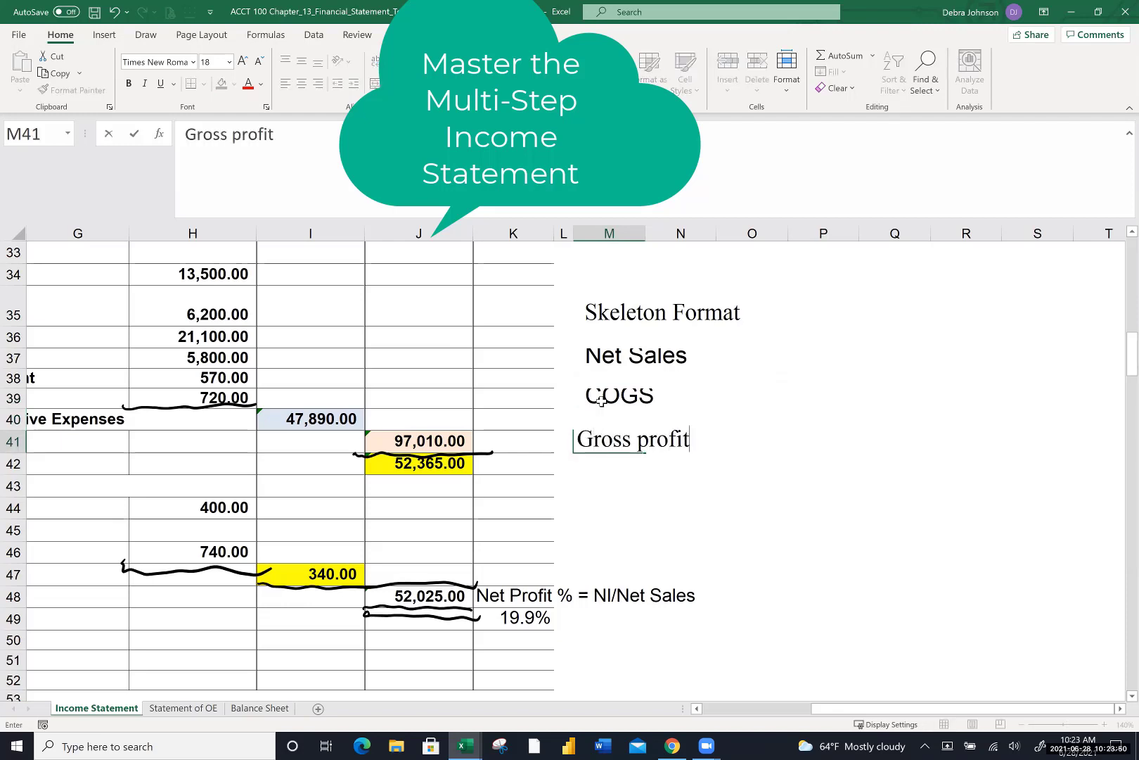
key("Return")
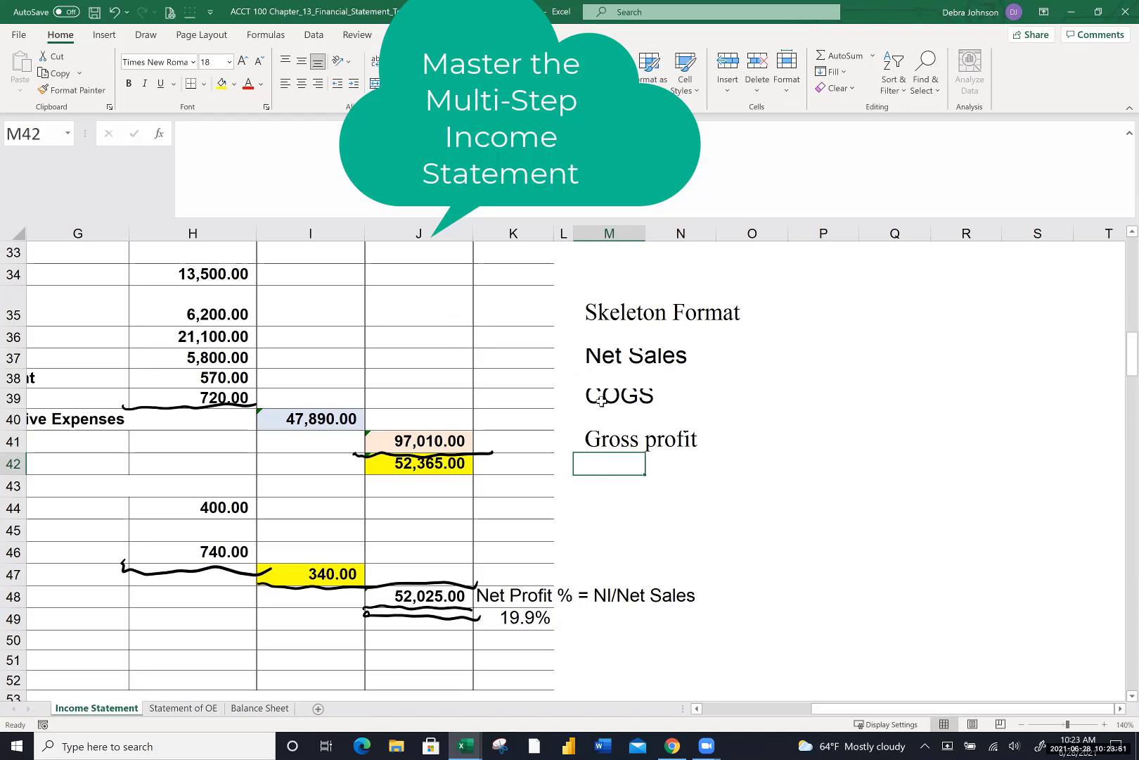
type("Ope")
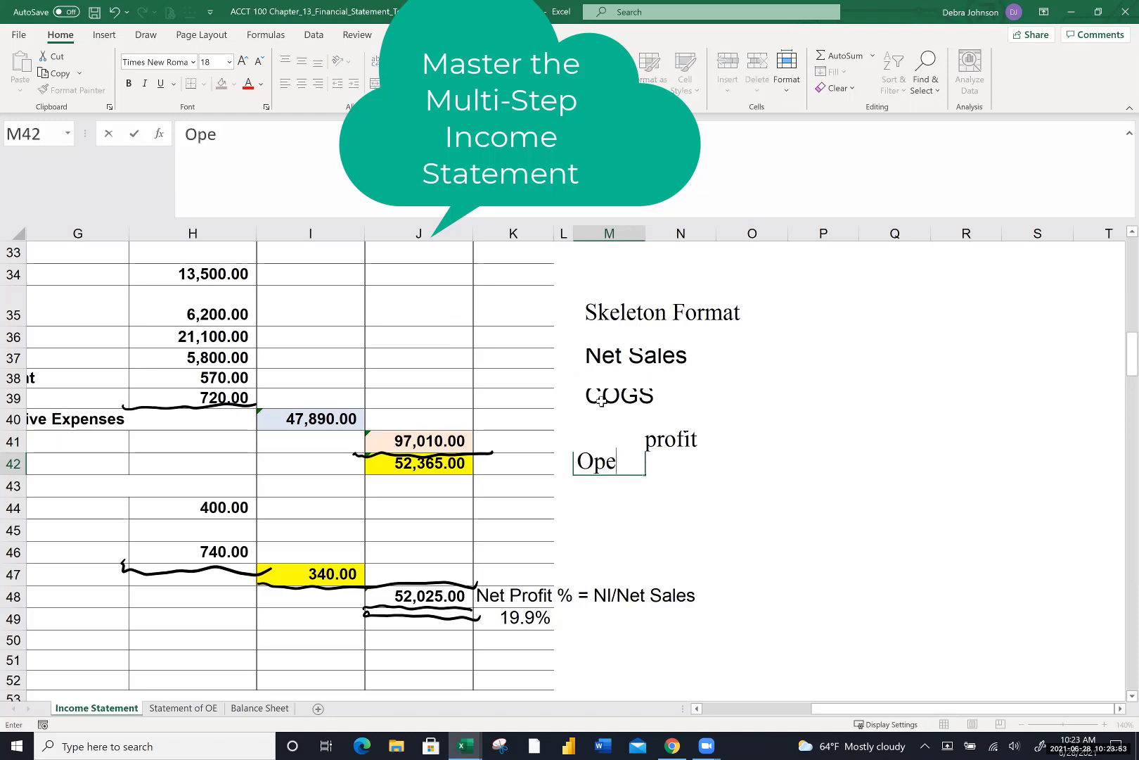
type("rating Expenses")
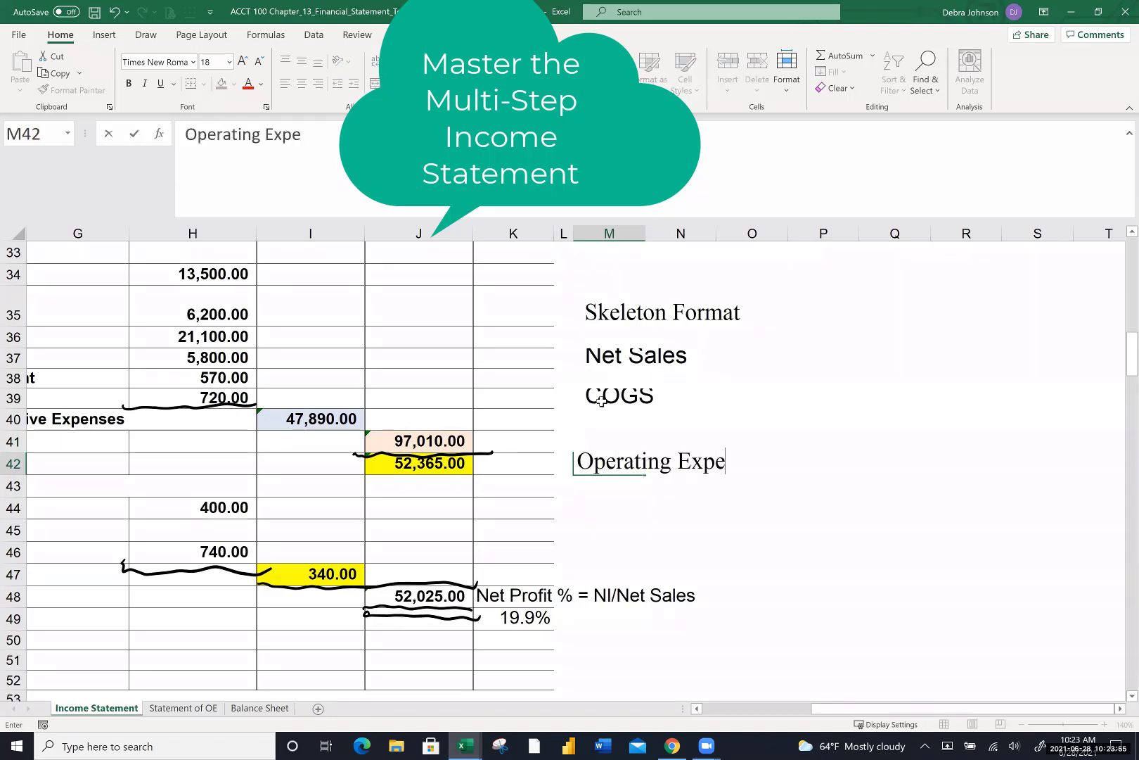
key("Return")
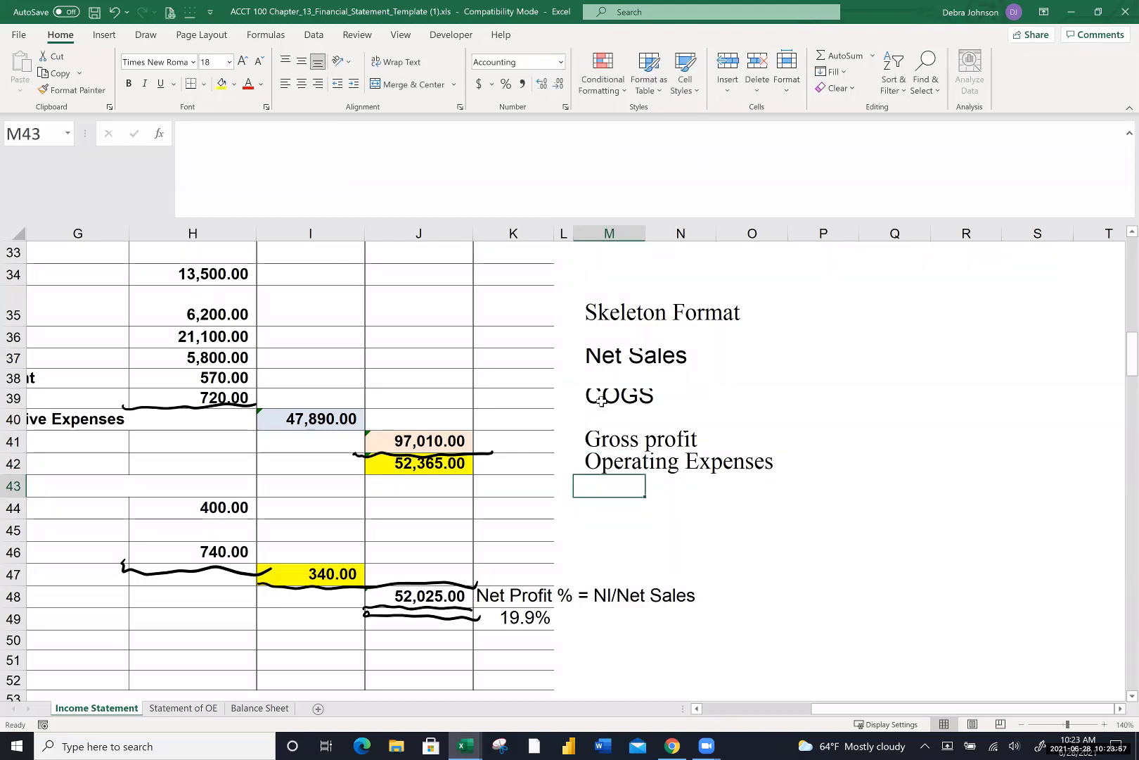
Add Income From Operations, "Other" and Net Income to finish the skeleton outline
type("Income From ")
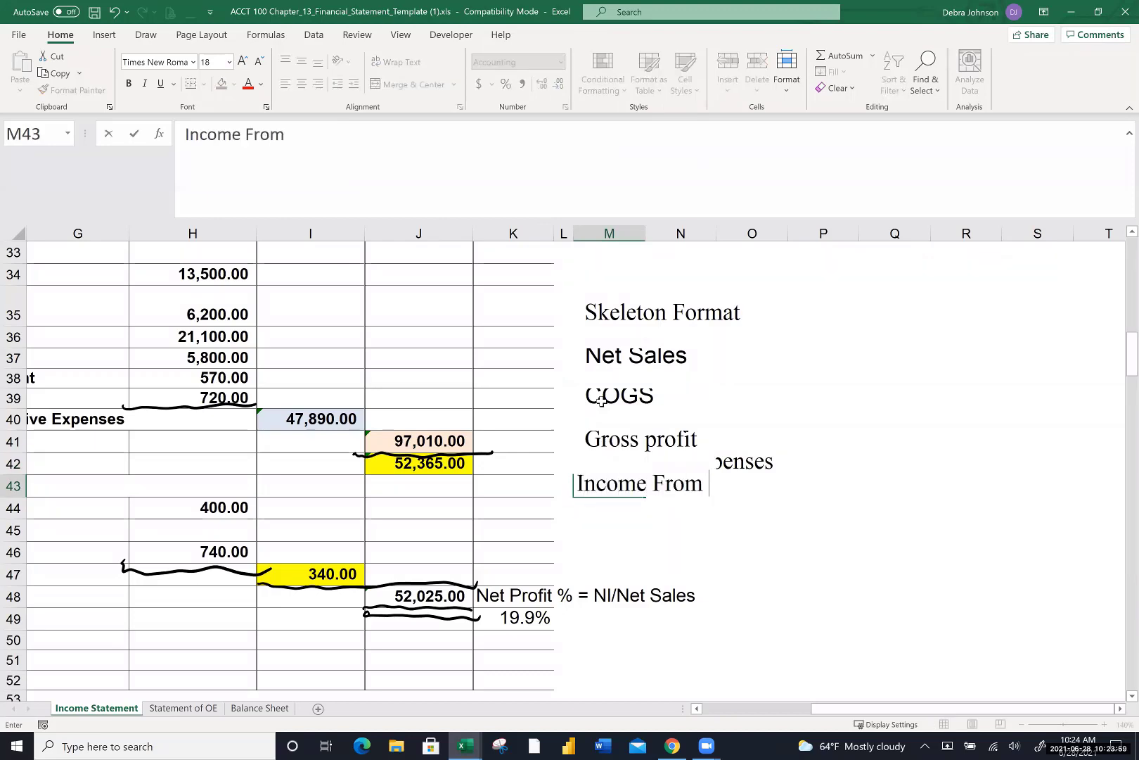
type("Operations")
key("Return")
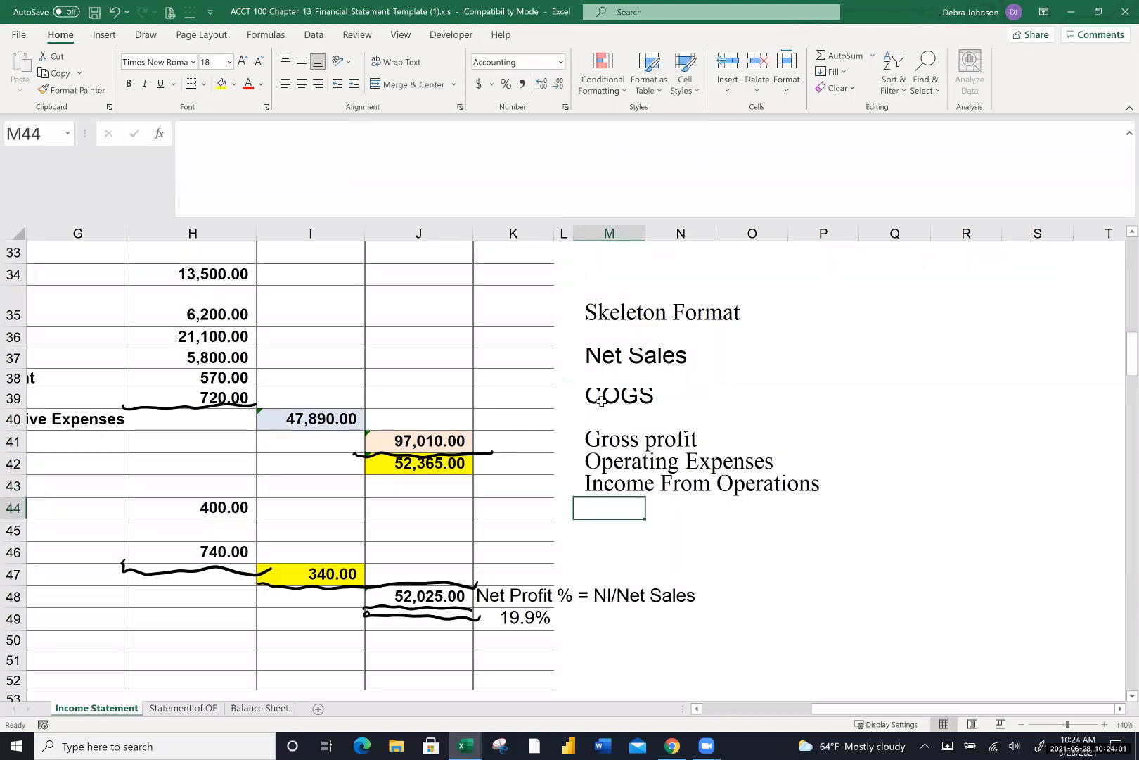
type("\"Other\"")
key("Escape")
key("Down")
type("Net Income")
key("Return")
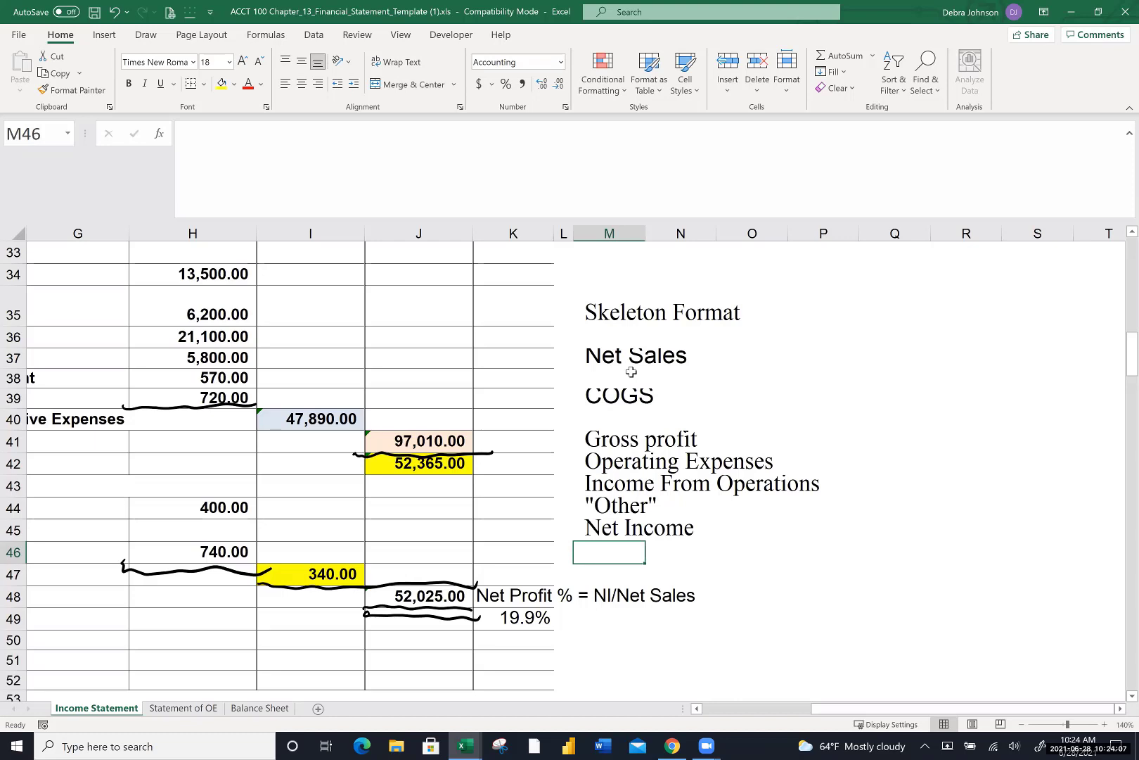
left_click_drag(622, 353, 615, 520)
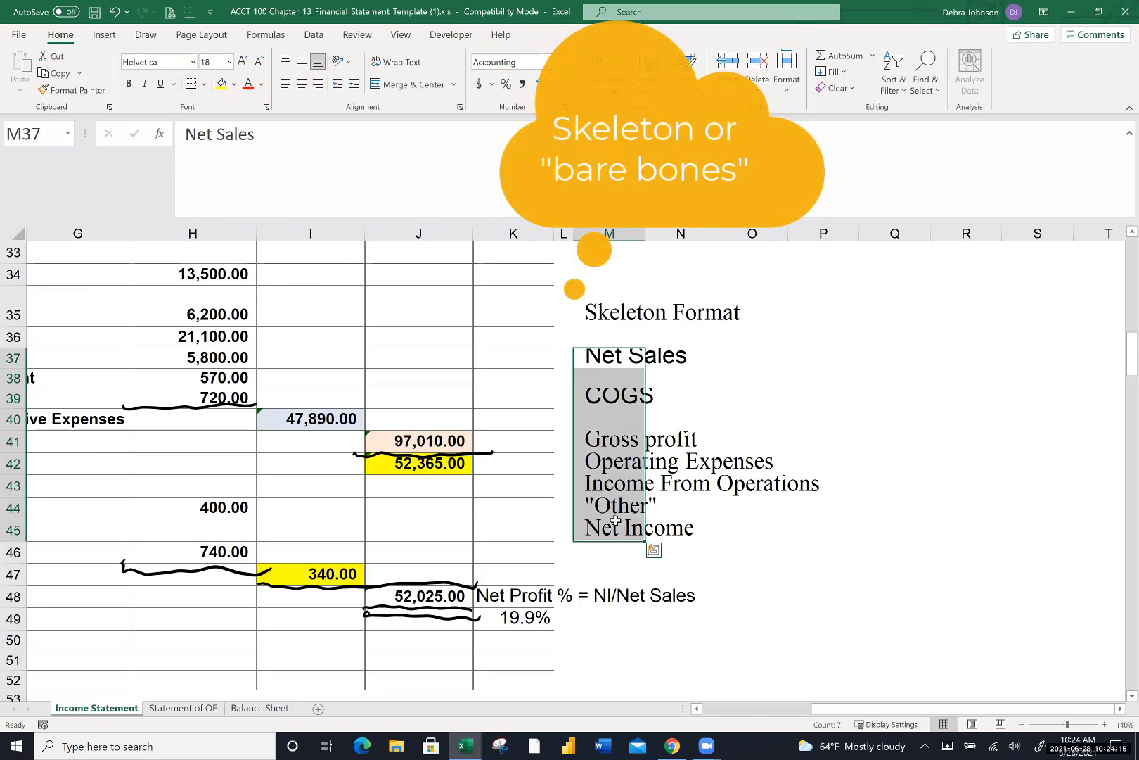
left_click(744, 357)
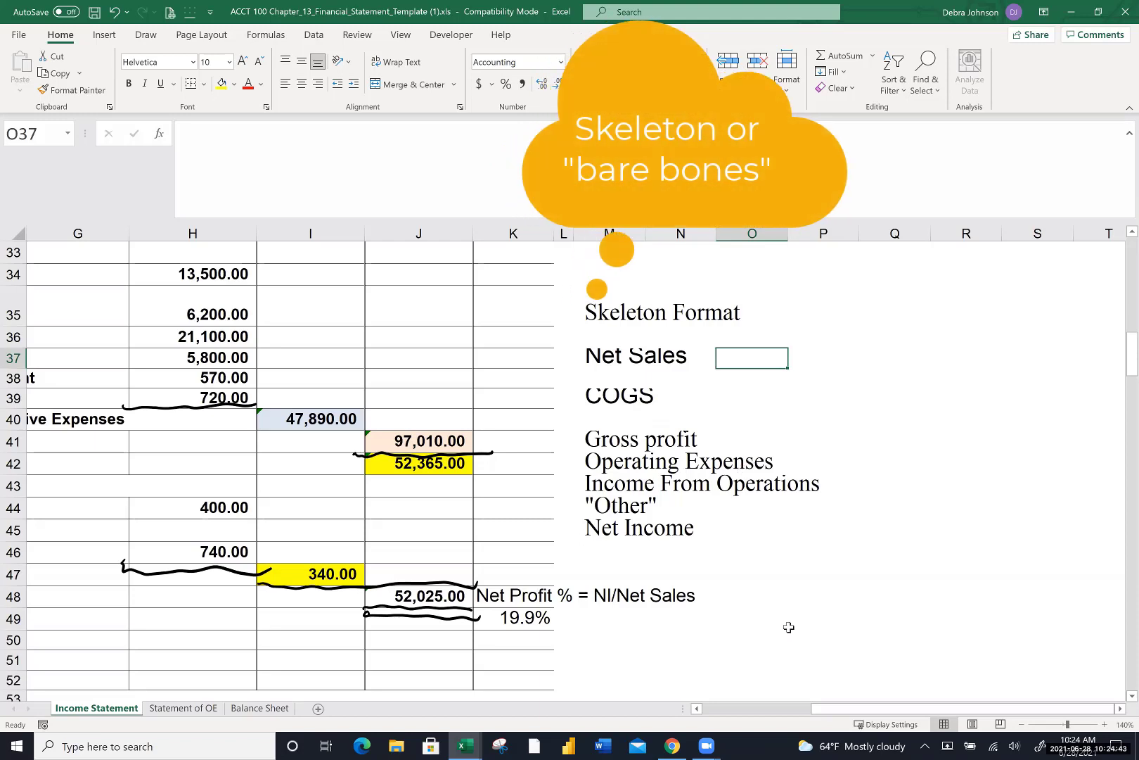
Review the Day 1-1 workbook's exercise picture and Ex 13-2 sheet, then bring up Chrome
left_click(470, 744)
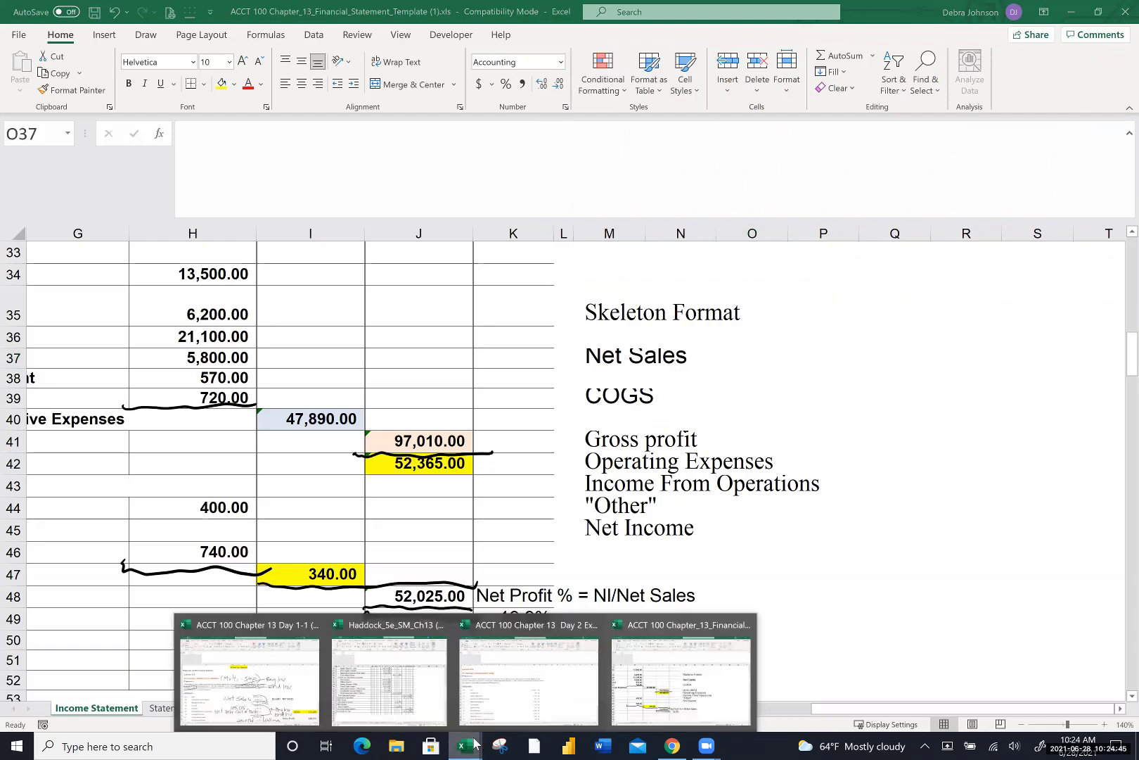
left_click(239, 712)
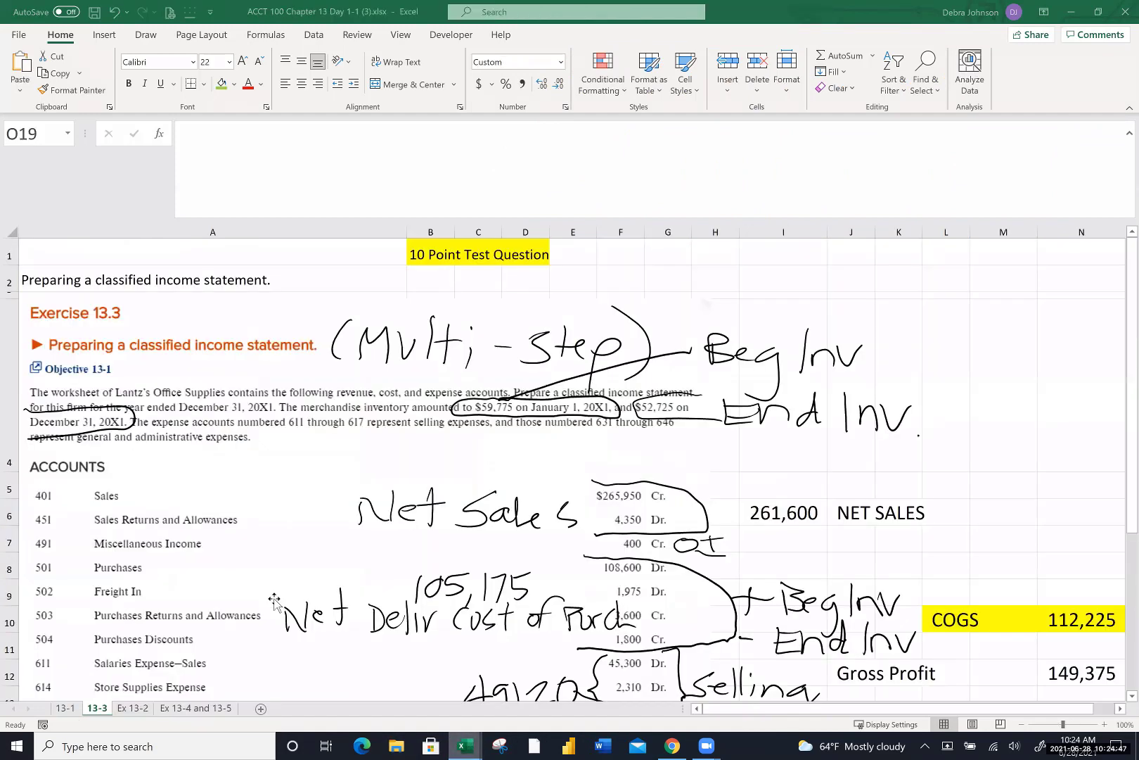
scroll(302, 595, "down", 1)
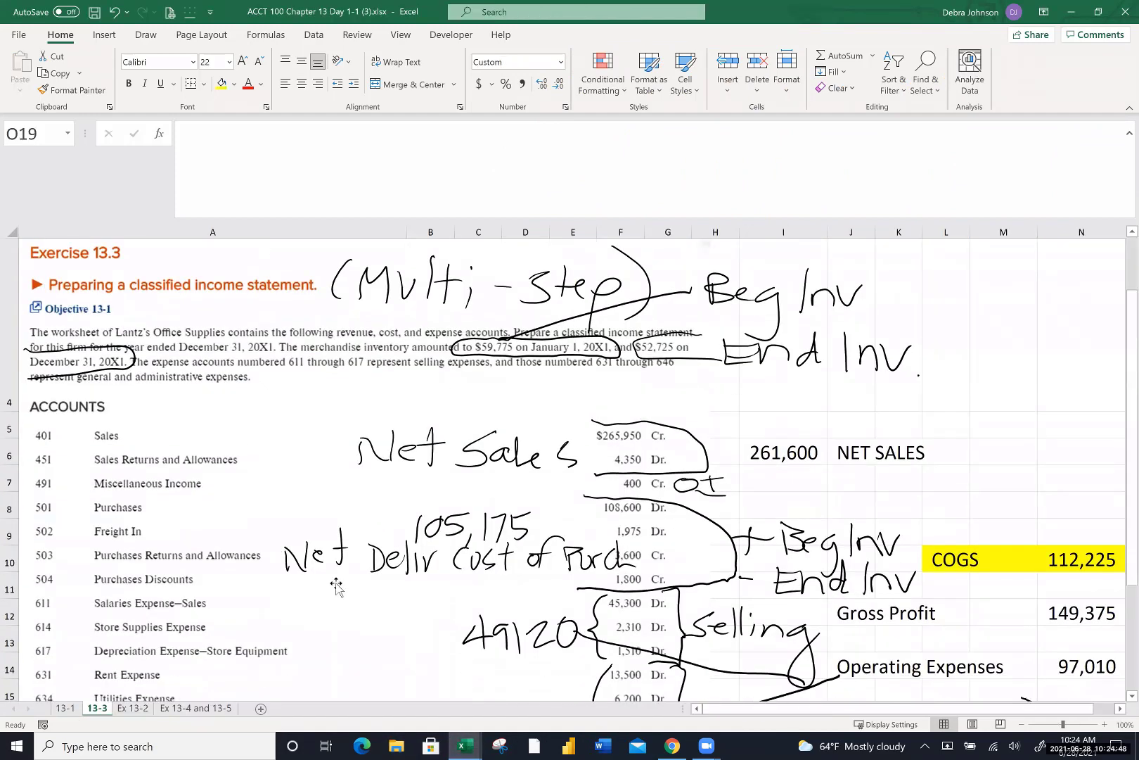
left_click(419, 478)
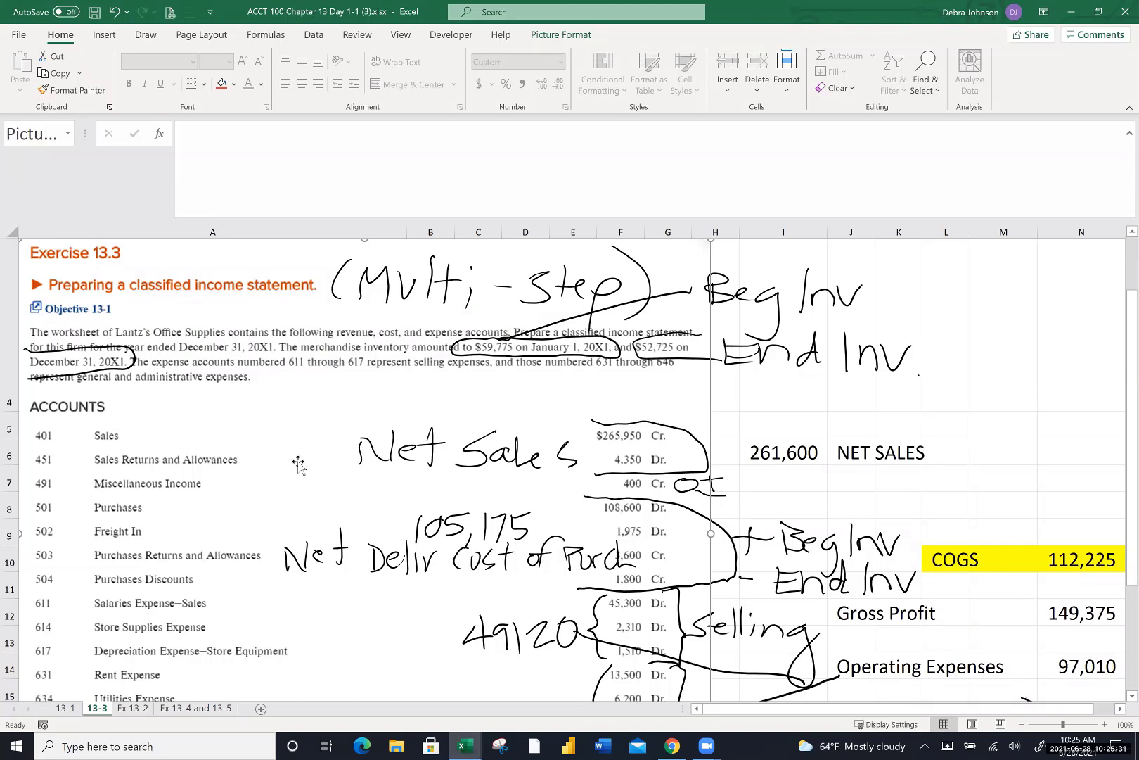
left_click(133, 707)
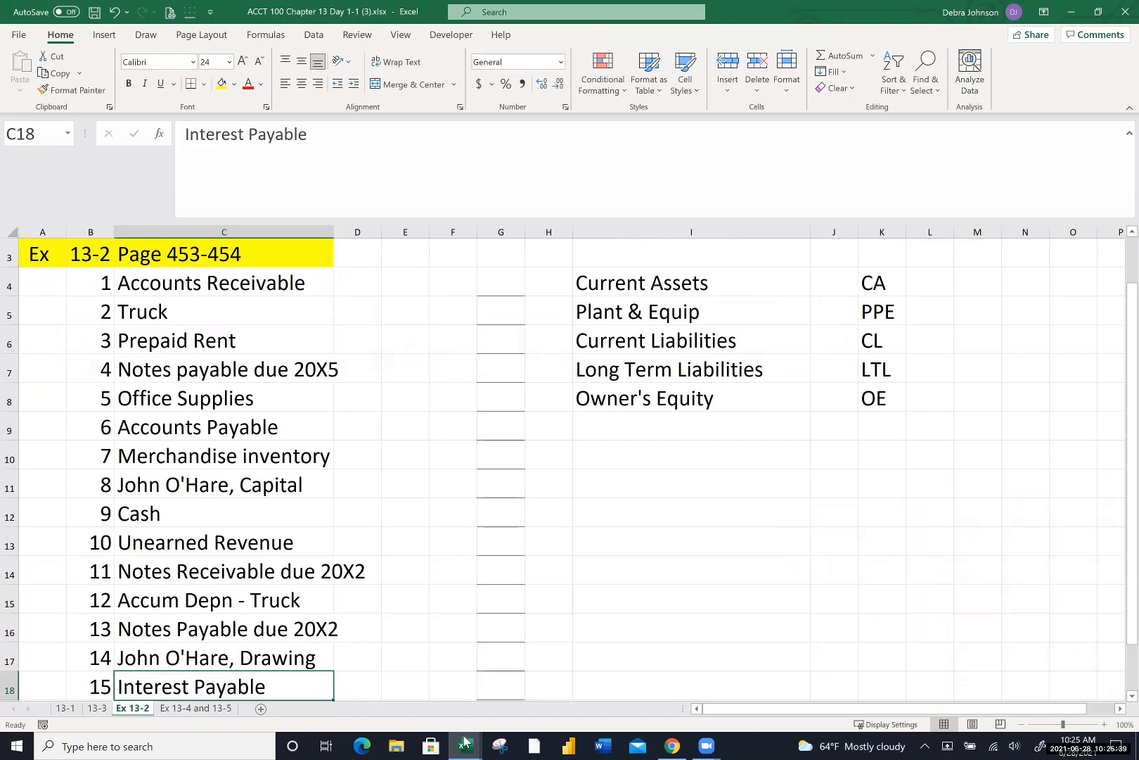
left_click(673, 747)
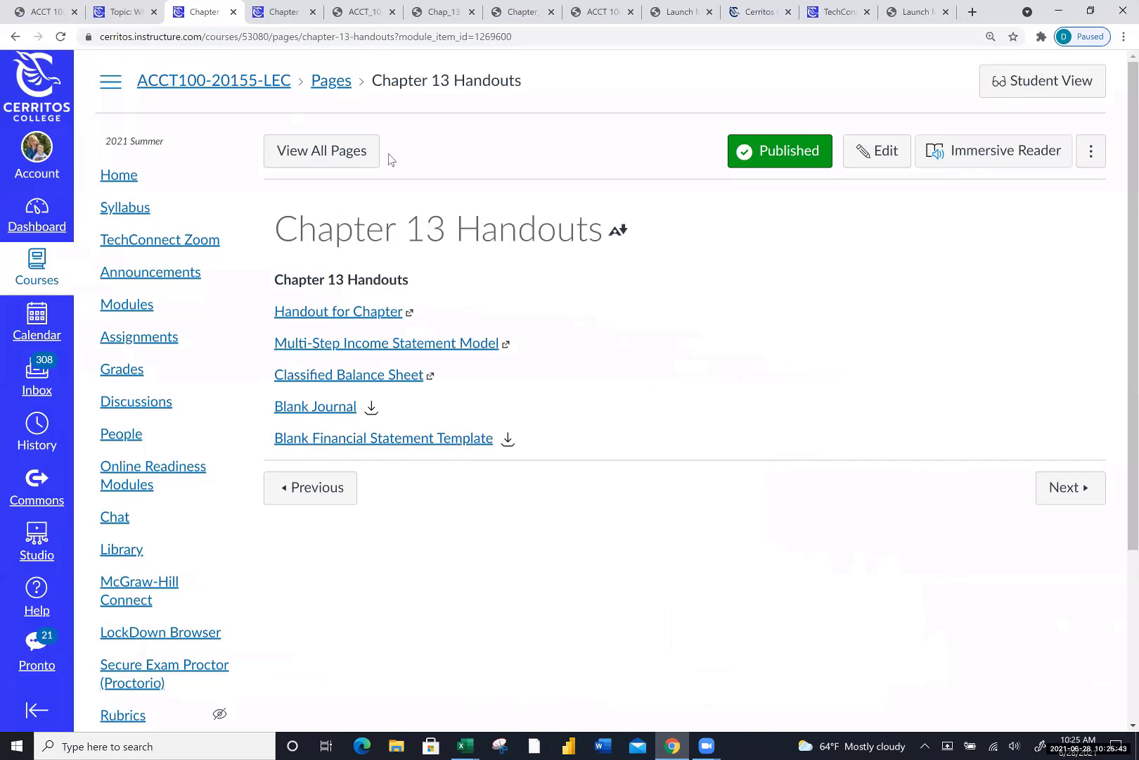
Move through the Chap_13 tabs to the Whiteside Antiques Classified Balance Sheet PDF, then launch Word
left_click(272, 12)
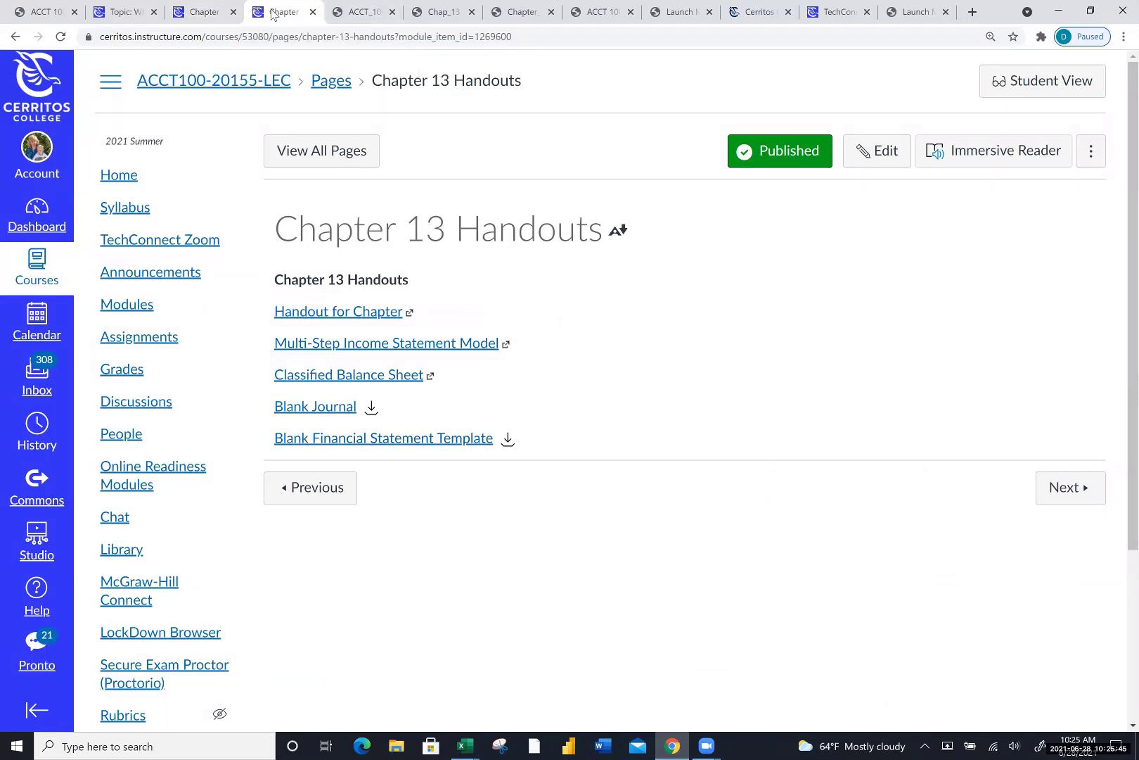
left_click(438, 12)
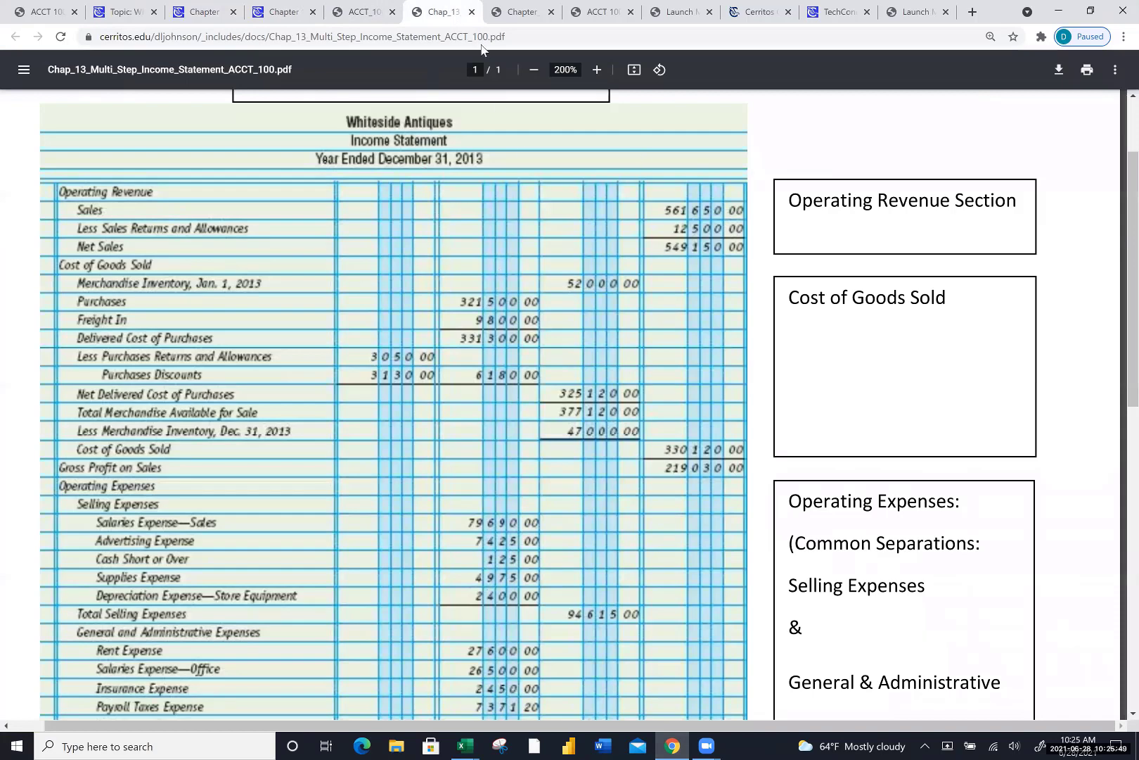
left_click(522, 12)
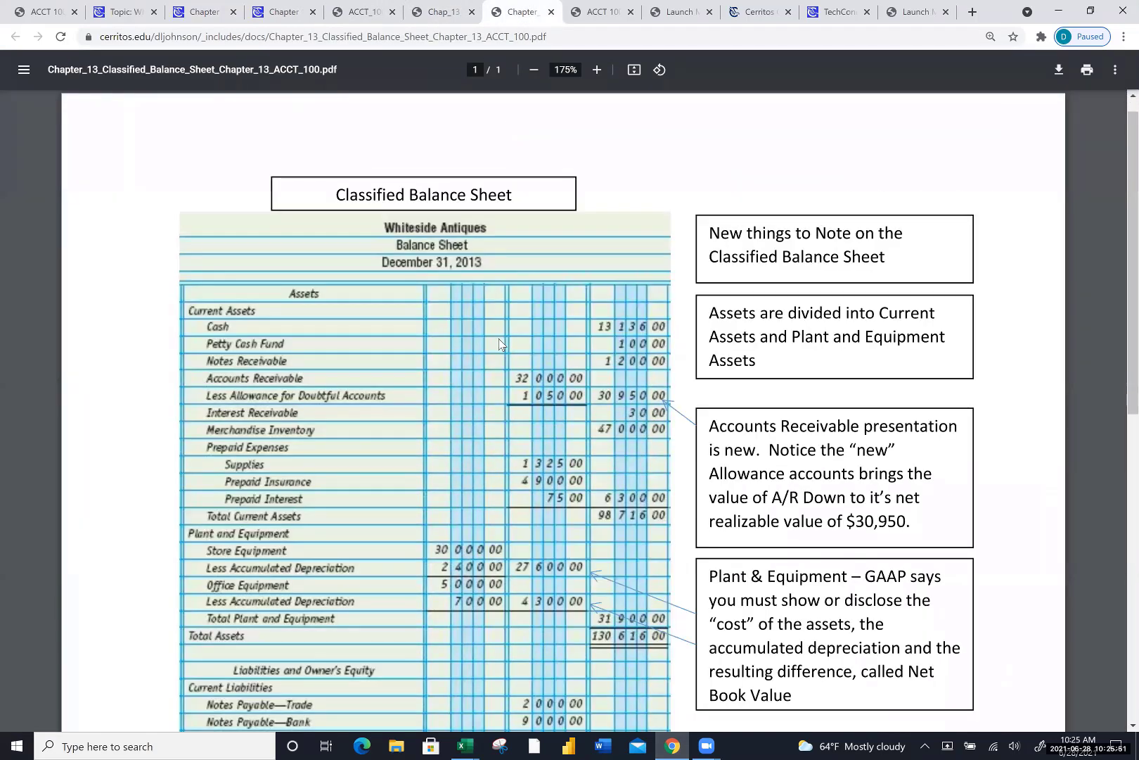
scroll(499, 339, "down", 1)
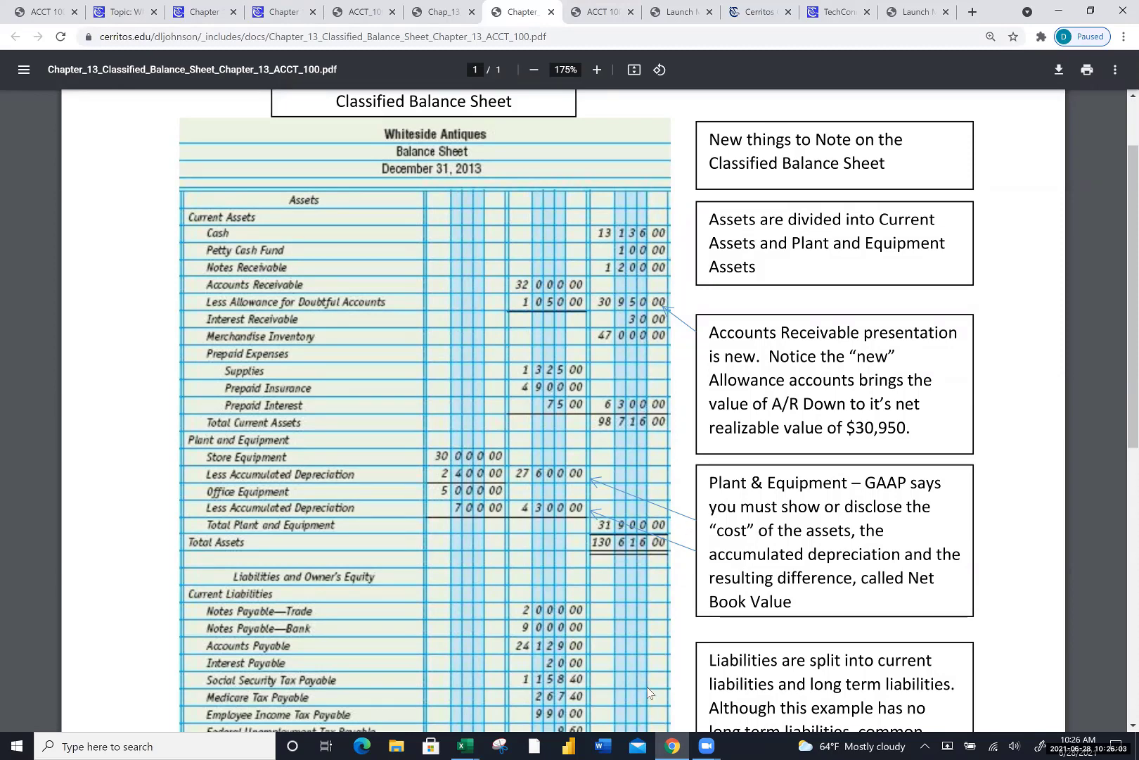
left_click(601, 744)
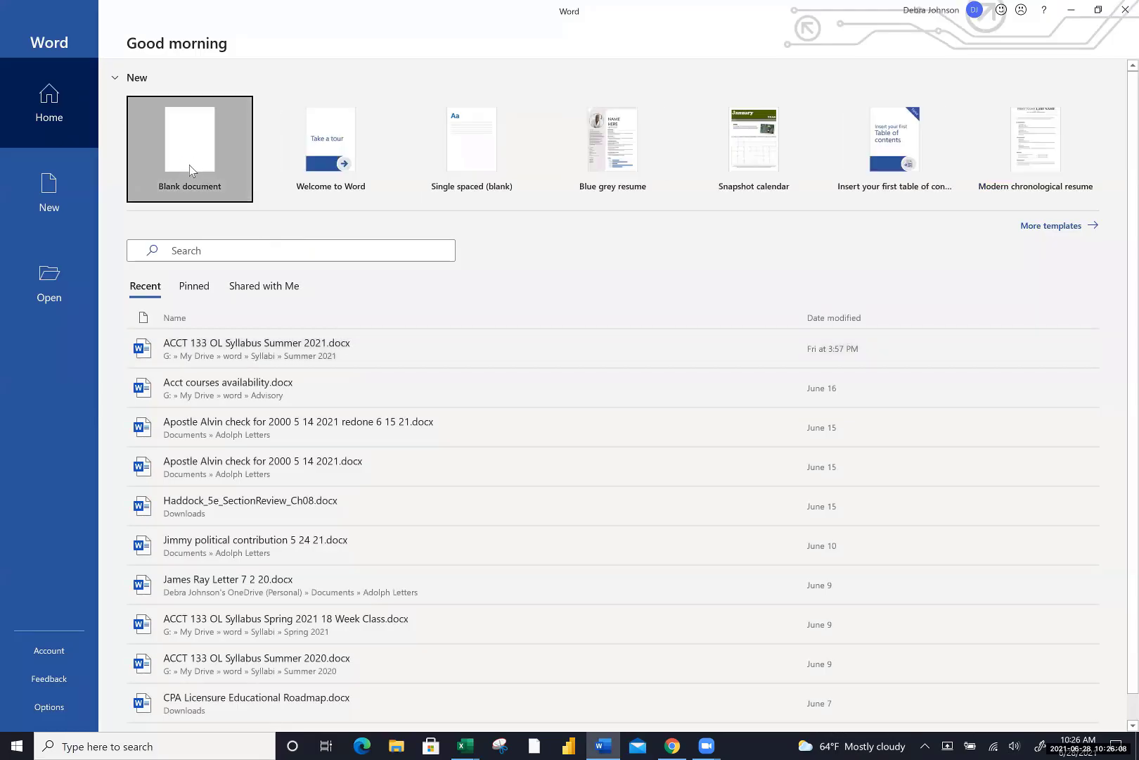
Start a blank Word document with font size 26
left_click(190, 164)
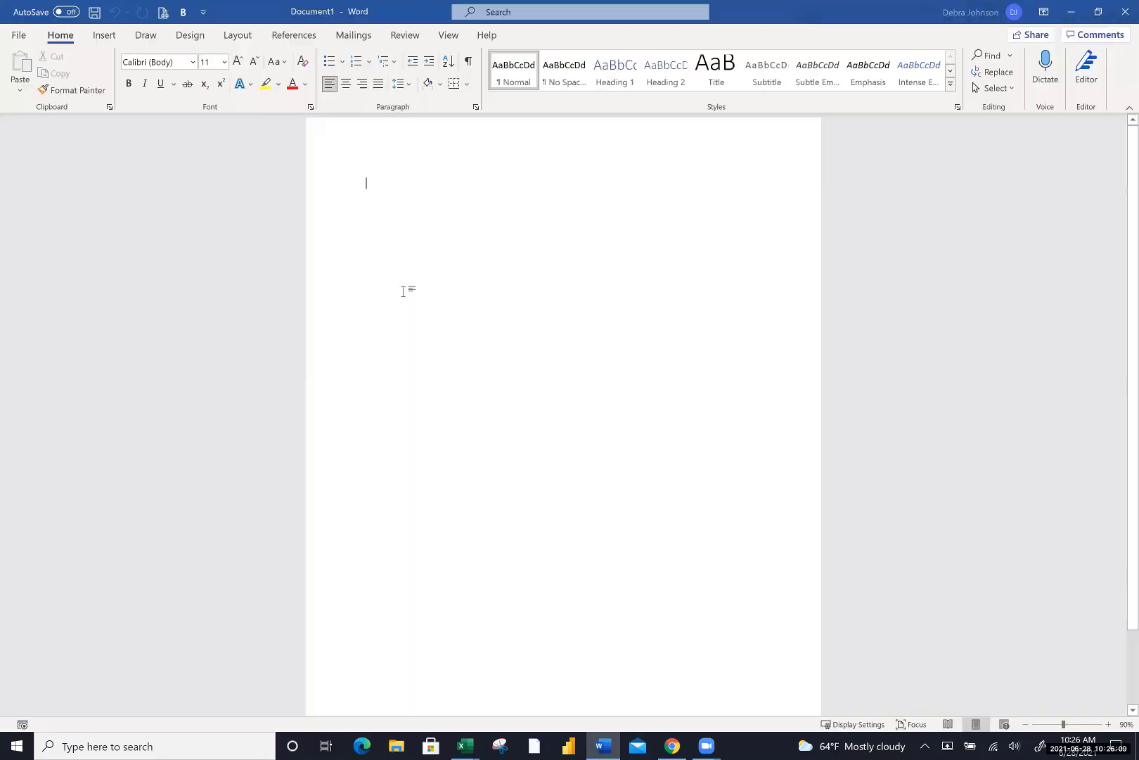
left_click(225, 62)
left_click(212, 266)
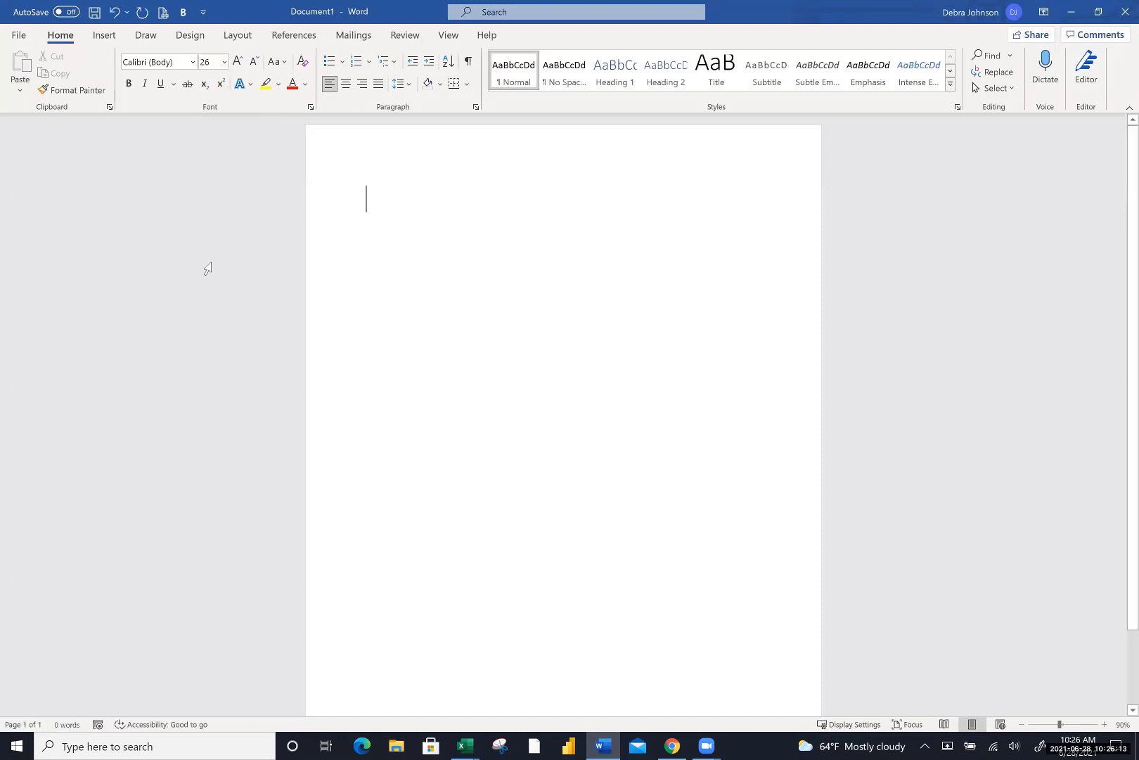
Handwrite the equation A = L + Eq in ink, then return to Chrome's PDF
mouse_move(427, 355)
left_mouse_down()
mouse_move(469, 350)
mouse_move(486, 325)
left_mouse_up()
left_click_drag(504, 331, 518, 331)
mouse_move(579, 291)
left_mouse_down()
mouse_move(618, 353)
mouse_move(676, 317)
left_mouse_up()
left_click_drag(645, 328, 702, 338)
mouse_move(655, 299)
left_mouse_down()
mouse_move(642, 358)
mouse_move(686, 322)
mouse_move(624, 324)
left_mouse_up()
left_click_drag(655, 302, 640, 360)
mouse_move(704, 298)
left_mouse_down()
mouse_move(740, 350)
mouse_move(738, 328)
mouse_move(760, 308)
left_mouse_up()
mouse_move(777, 331)
left_mouse_down()
mouse_move(785, 321)
mouse_move(736, 373)
left_mouse_up()
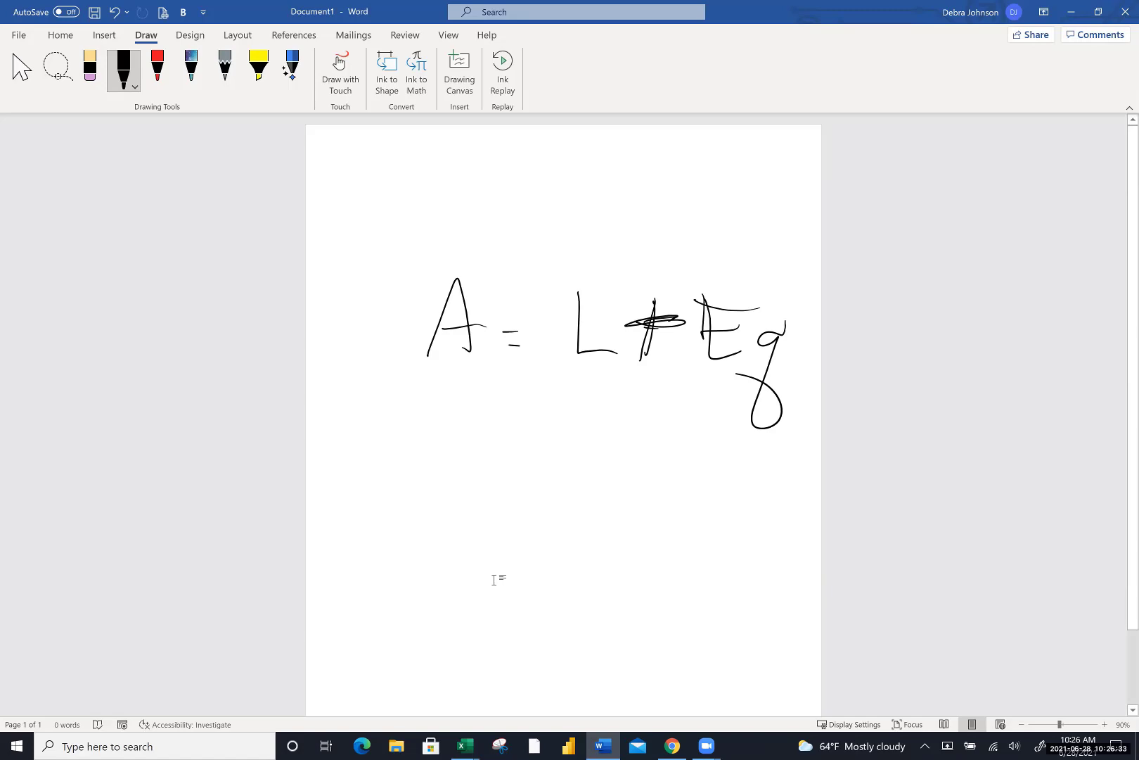
left_click(671, 744)
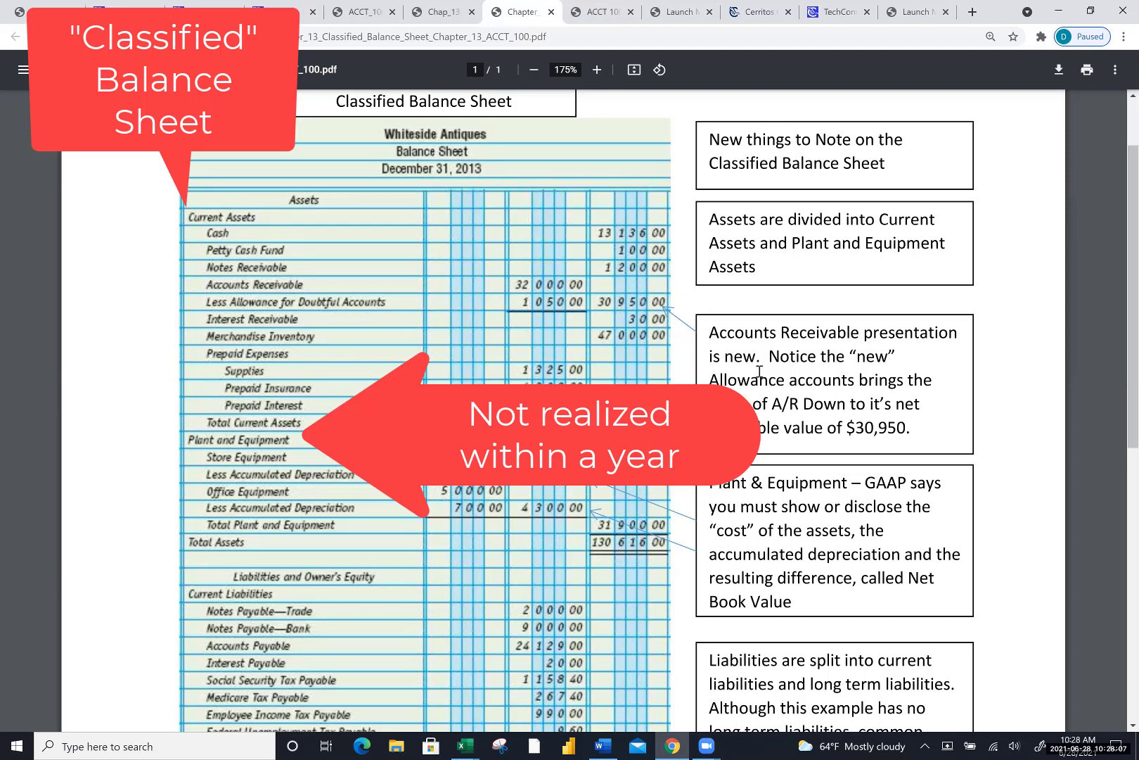
scroll(759, 373, "down", 2)
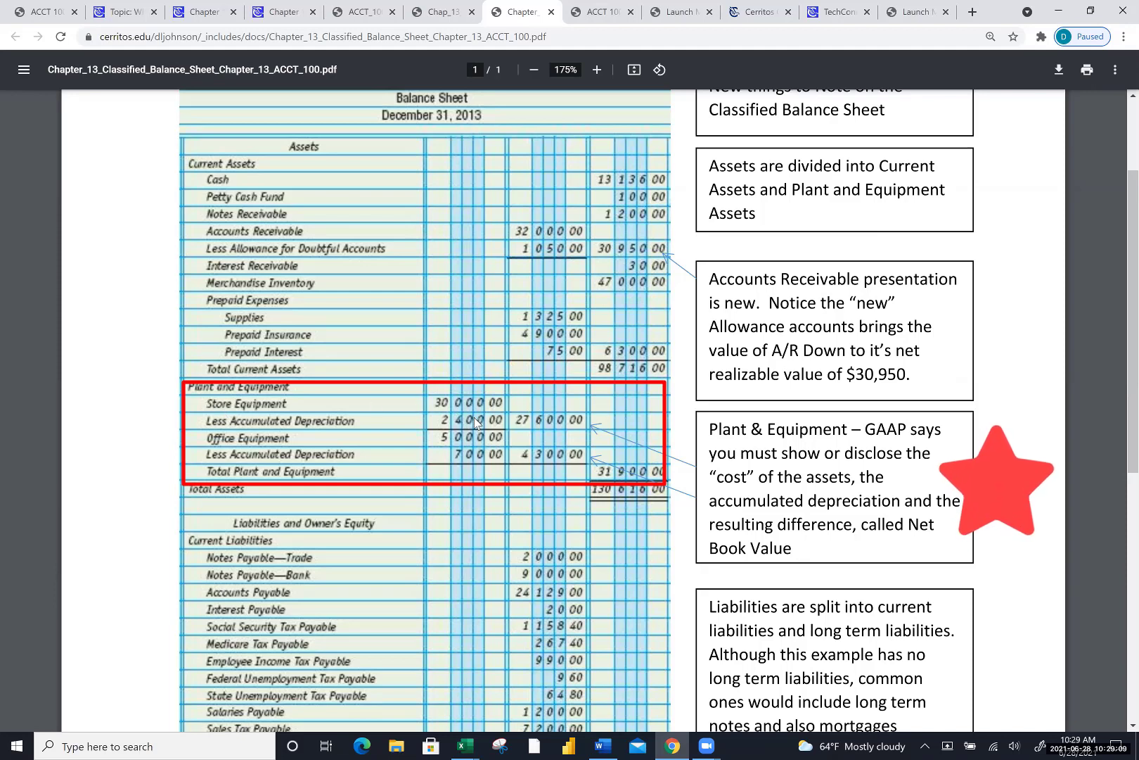
scroll(475, 422, "down", 1)
scroll(474, 417, "down", 1)
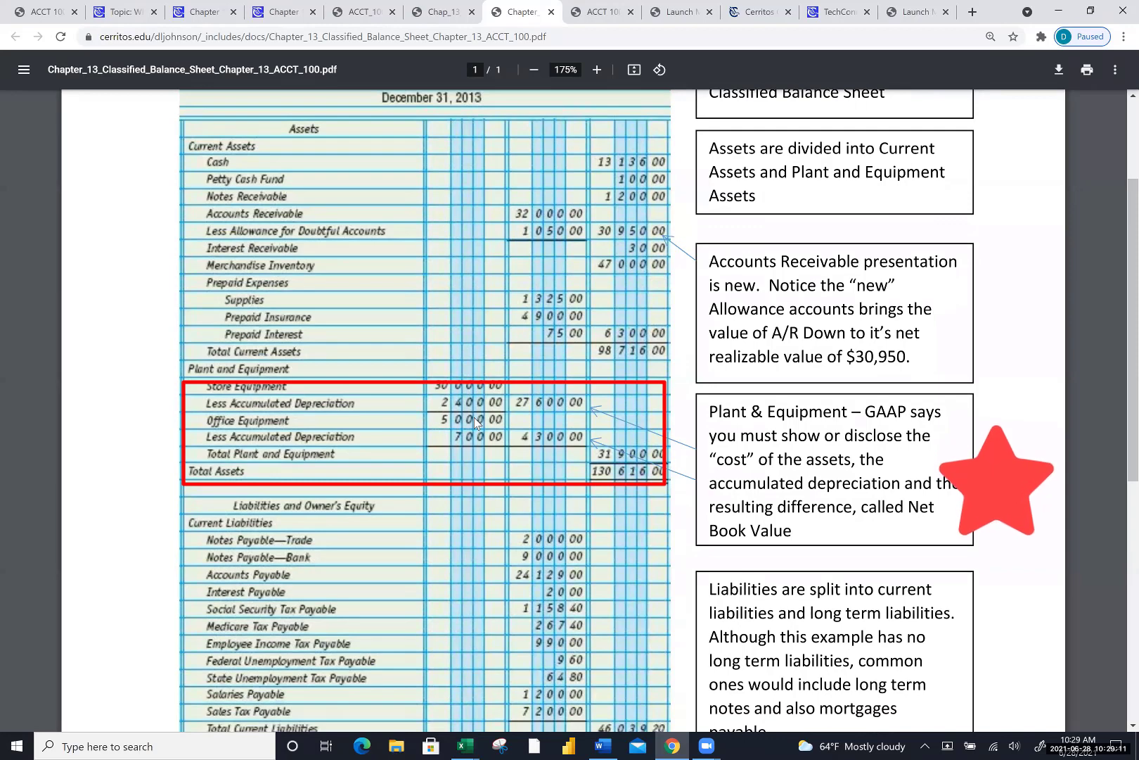
Zoom the balance sheet solution PDF to 361% and scroll to the Plant and Equipment section
scroll(475, 418, "up", 2, "ctrl")
scroll(475, 418, "up", 4, "ctrl")
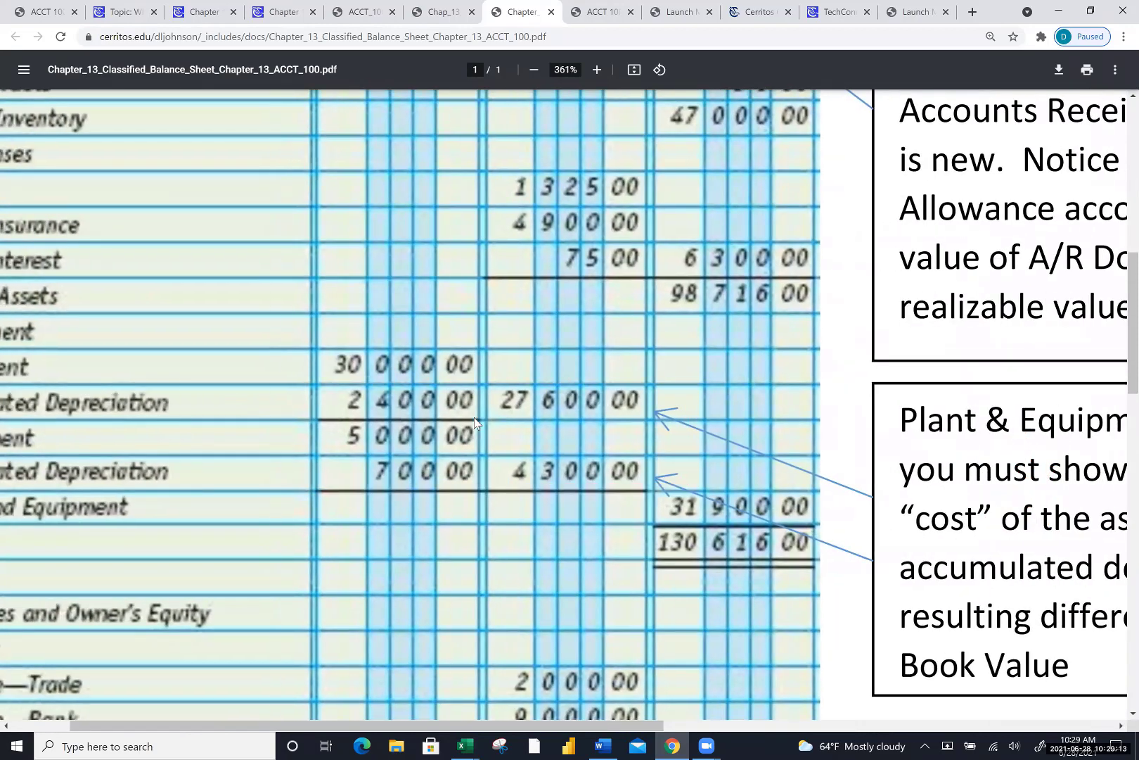
scroll(650, 373, "right", 1)
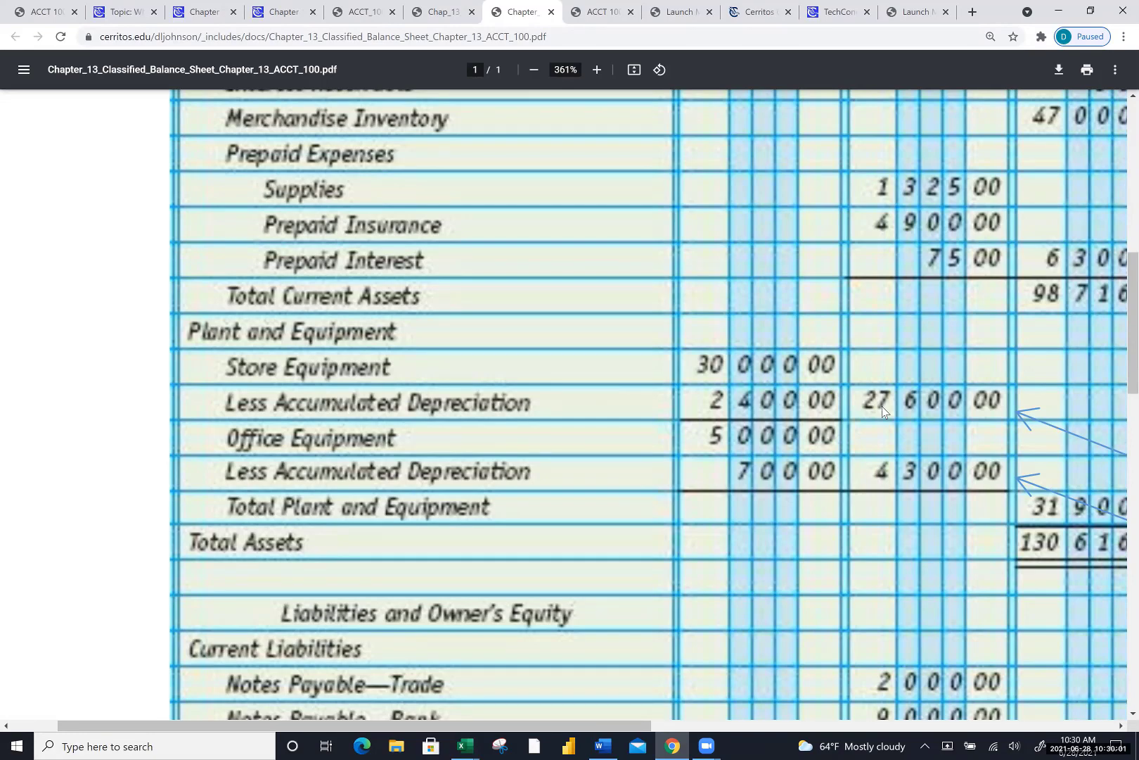
scroll(882, 406, "down", 3)
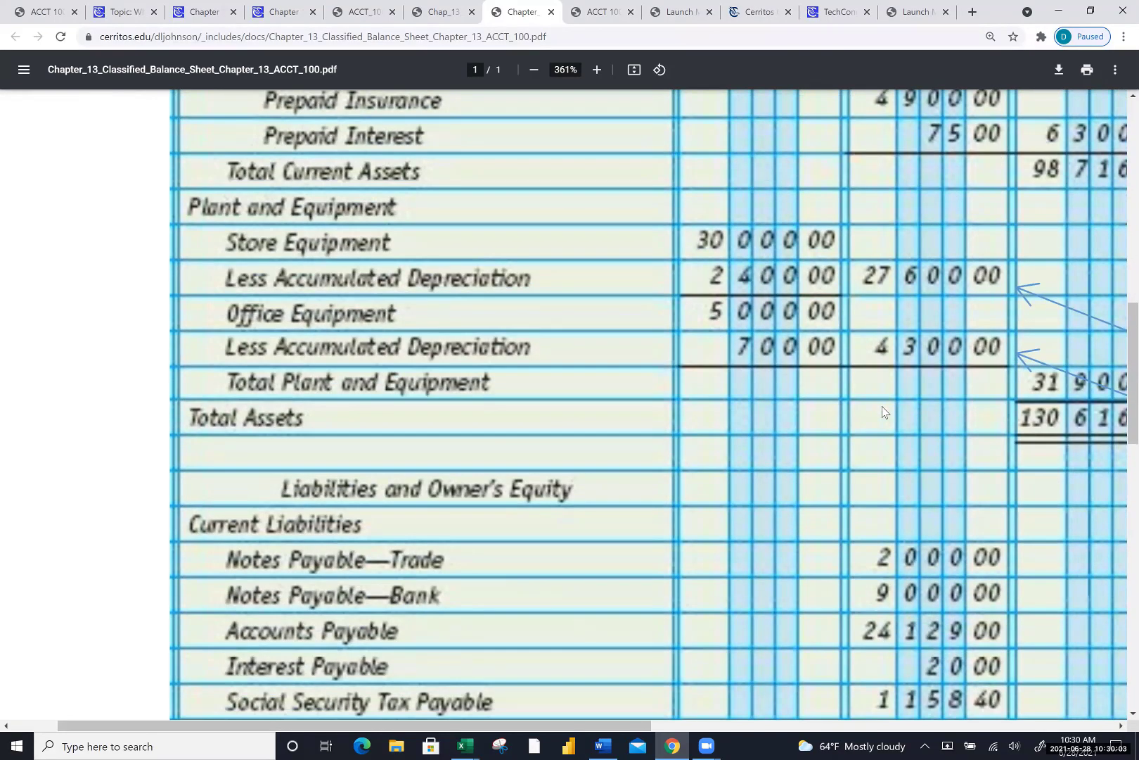
Scroll the PDF to Total Current Liabilities 46,039.20 and Total Liabilities and Owner's Equity 130,616.00
scroll(884, 411, "down", 3)
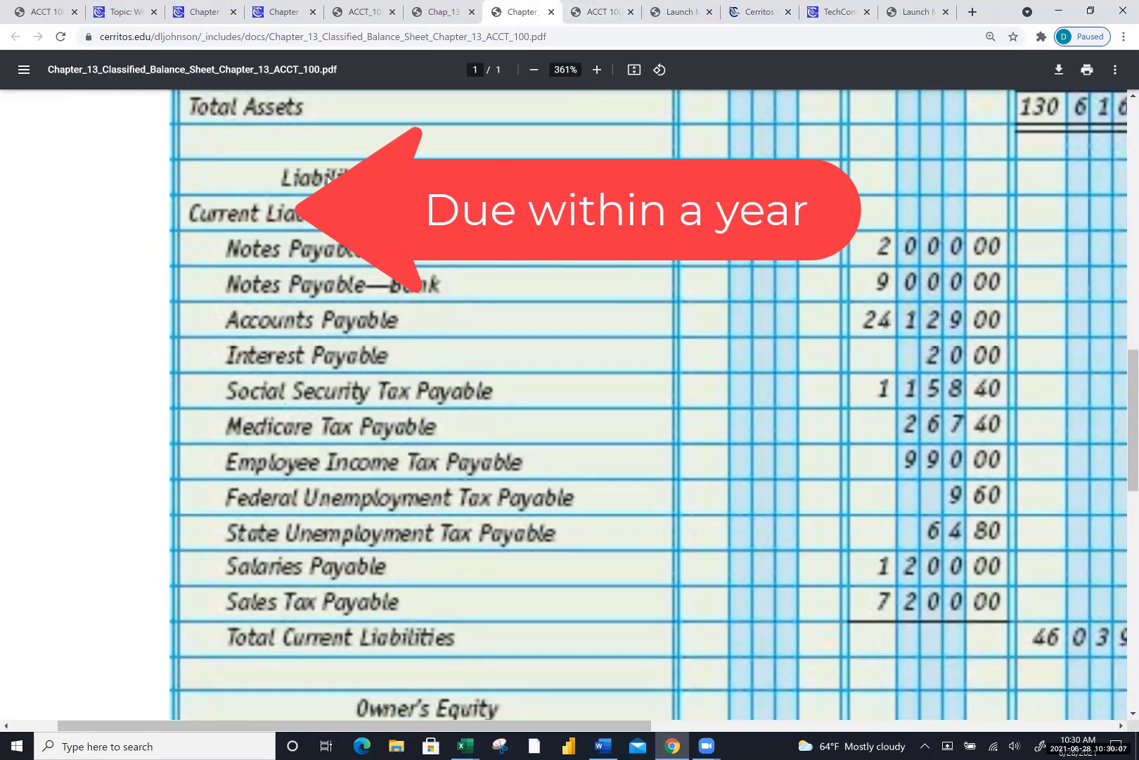
scroll(275, 240, "right", 3)
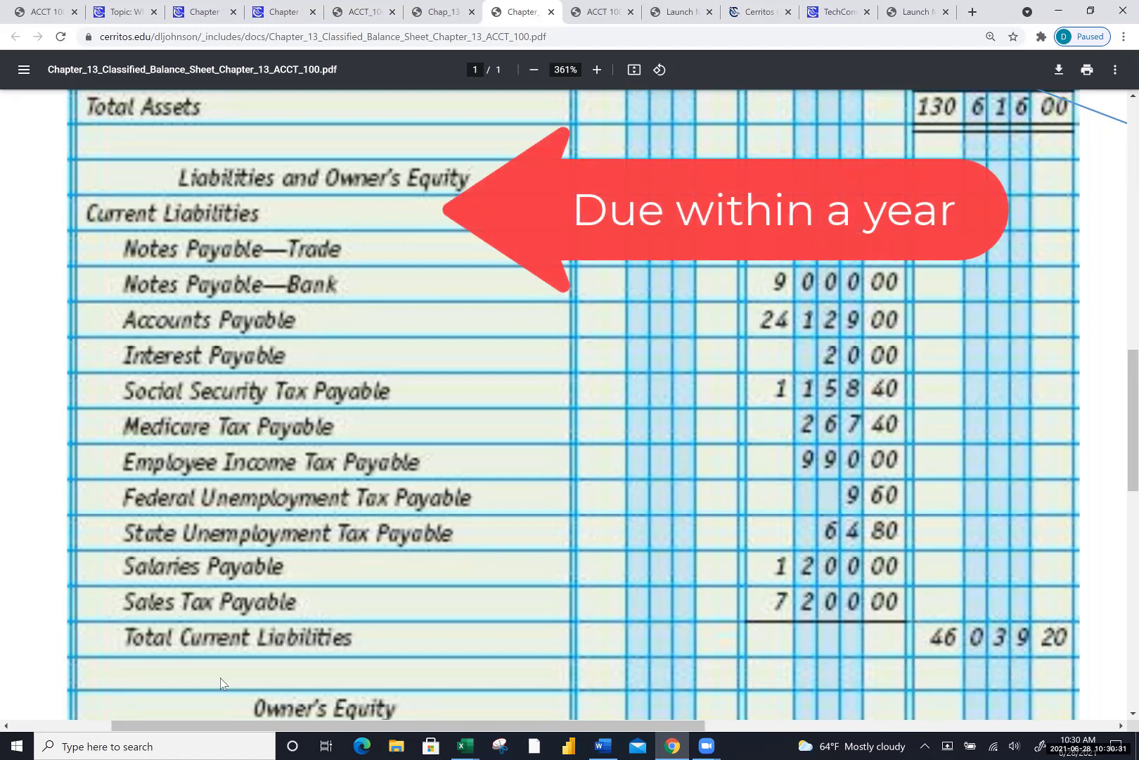
scroll(220, 678, "down", 3)
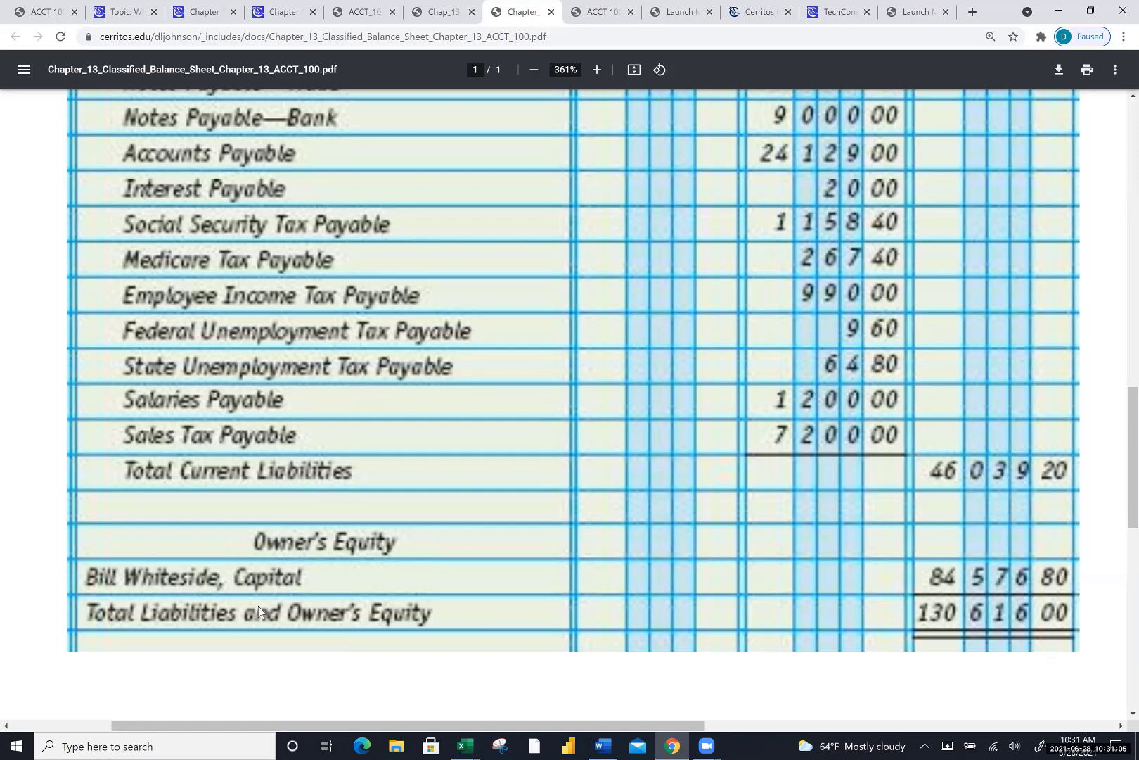
left_click(461, 744)
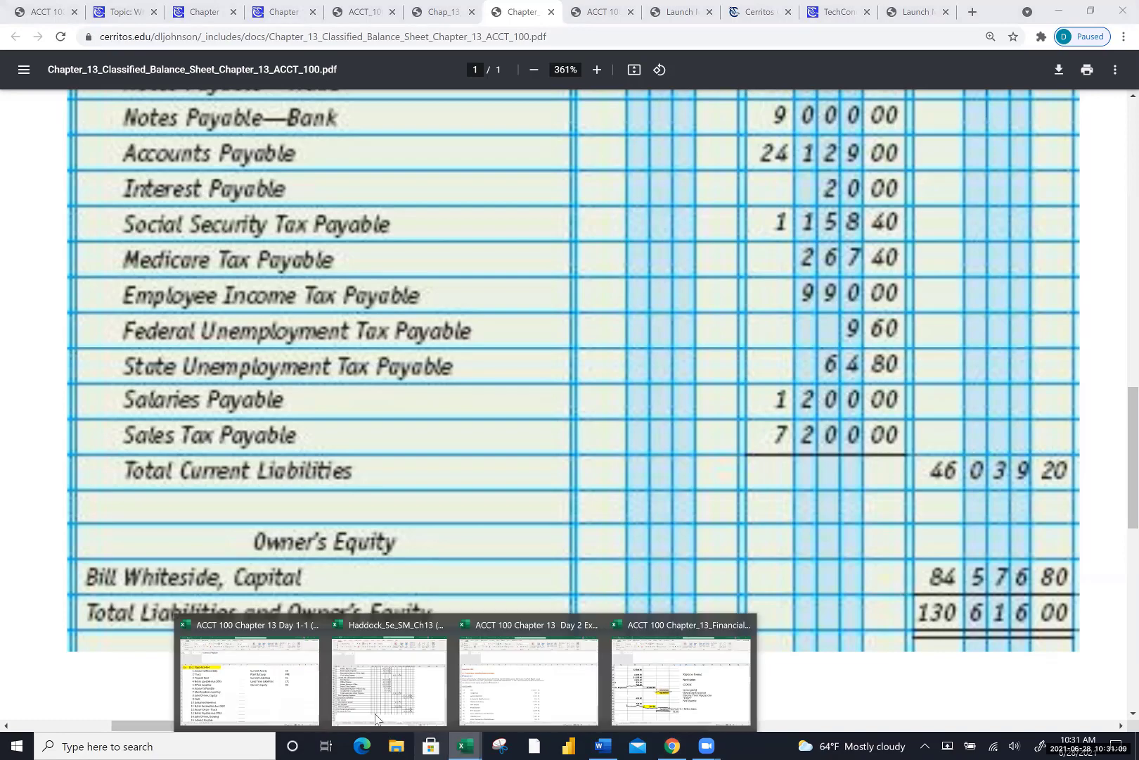
Bring up Ex 13-2 in ACCT 100 Chapter 13 Day 1-1 (3).xlsx and highlight the CA, PPE, CL, LTL, OE codes
left_click(276, 675)
scroll(392, 567, "up", 1)
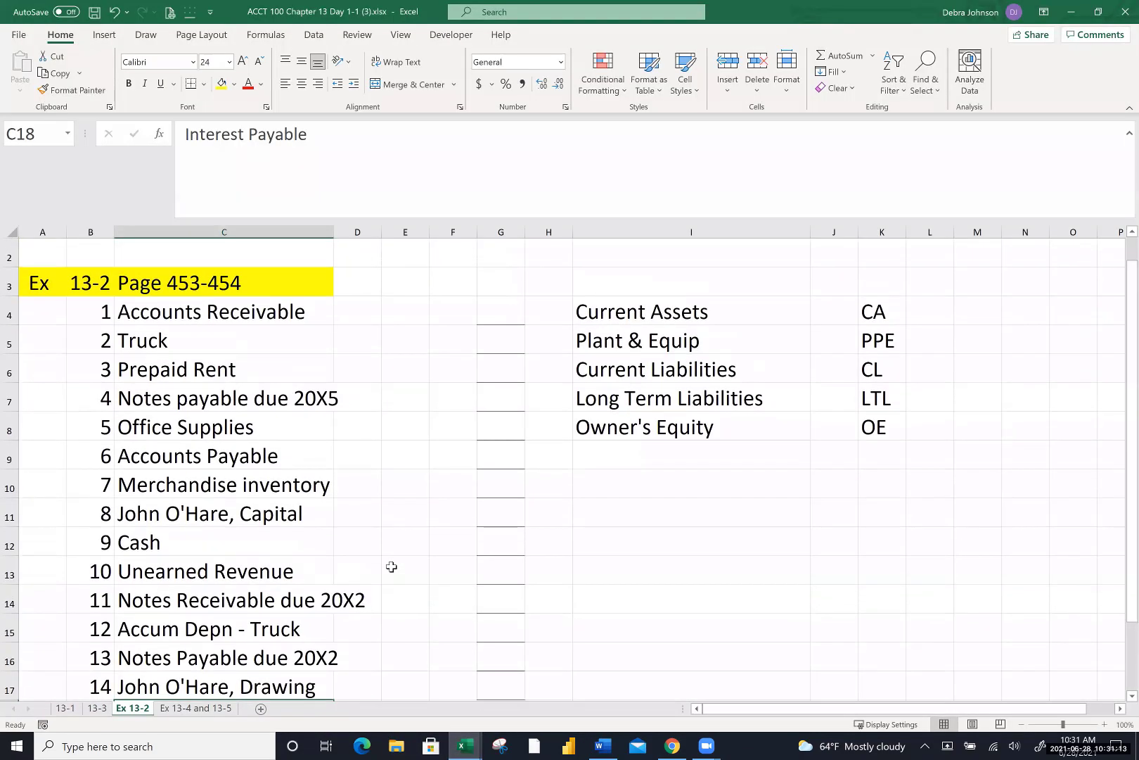
scroll(392, 567, "down", 1)
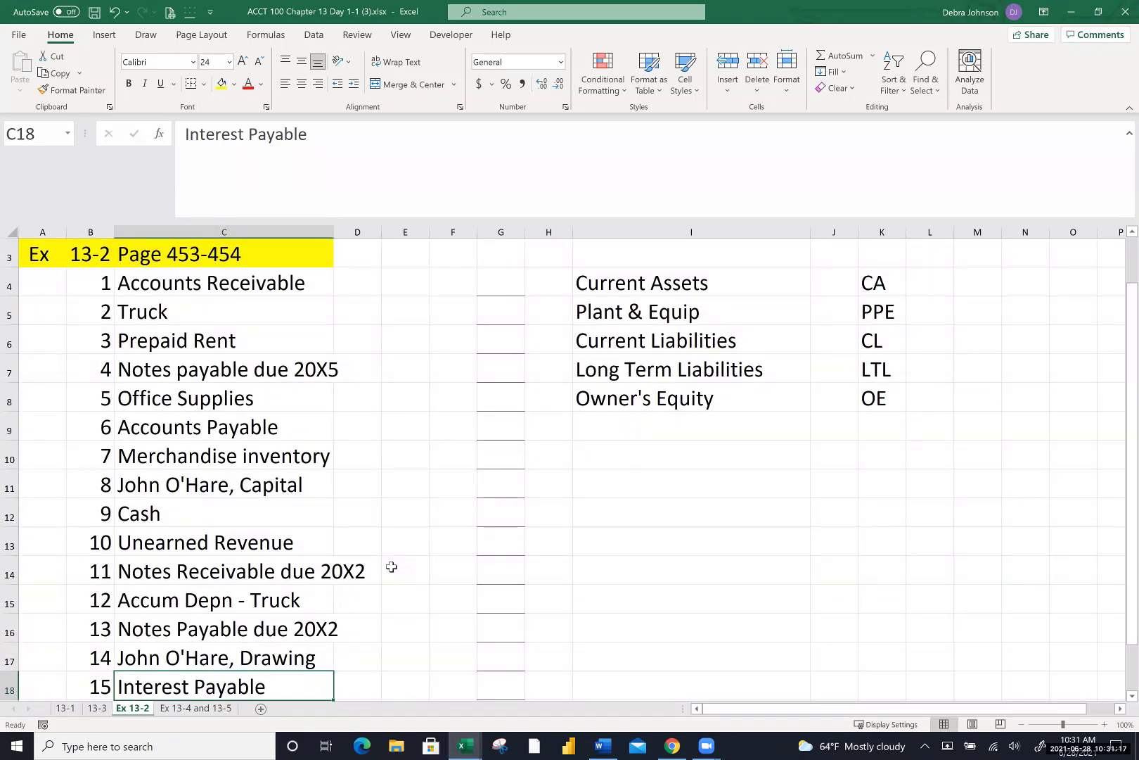
scroll(392, 567, "down", 1)
scroll(392, 567, "up", 1)
left_click_drag(583, 290, 598, 396)
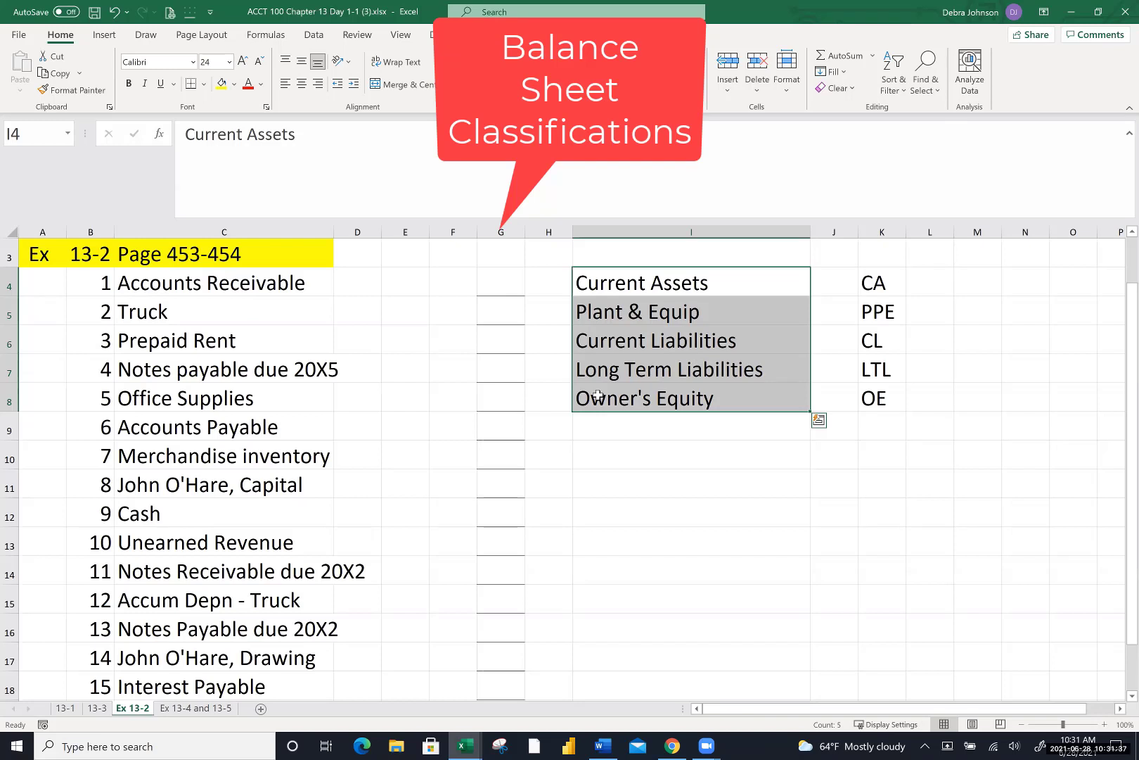
key("Escape")
left_click(495, 282)
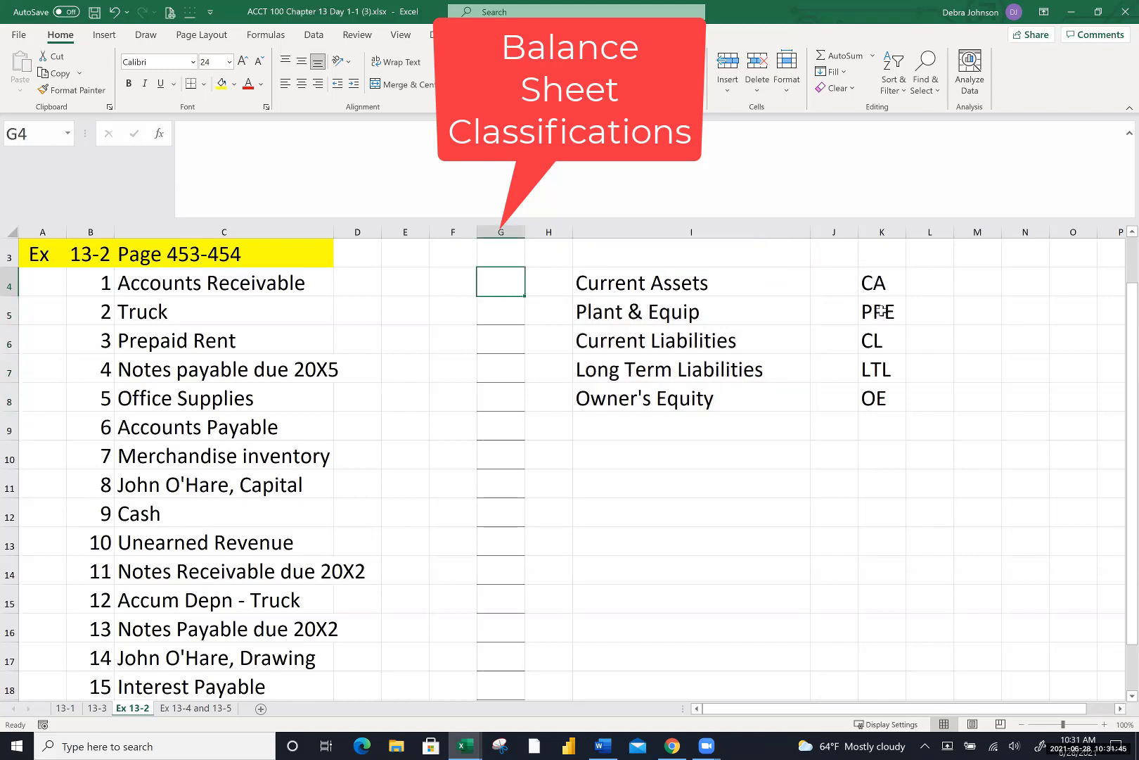
Classify items 1–4 in G4:G7 as CA, PPE, CA and LTL
type("CA")
key("Return")
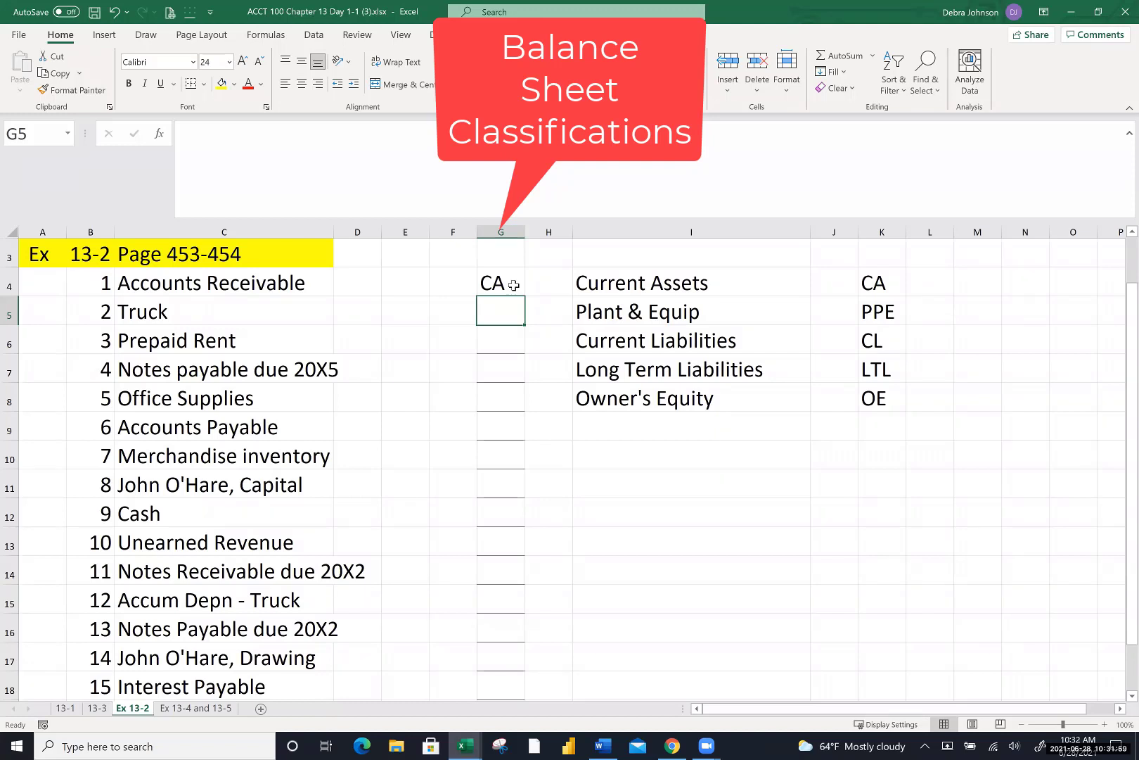
type("PP")
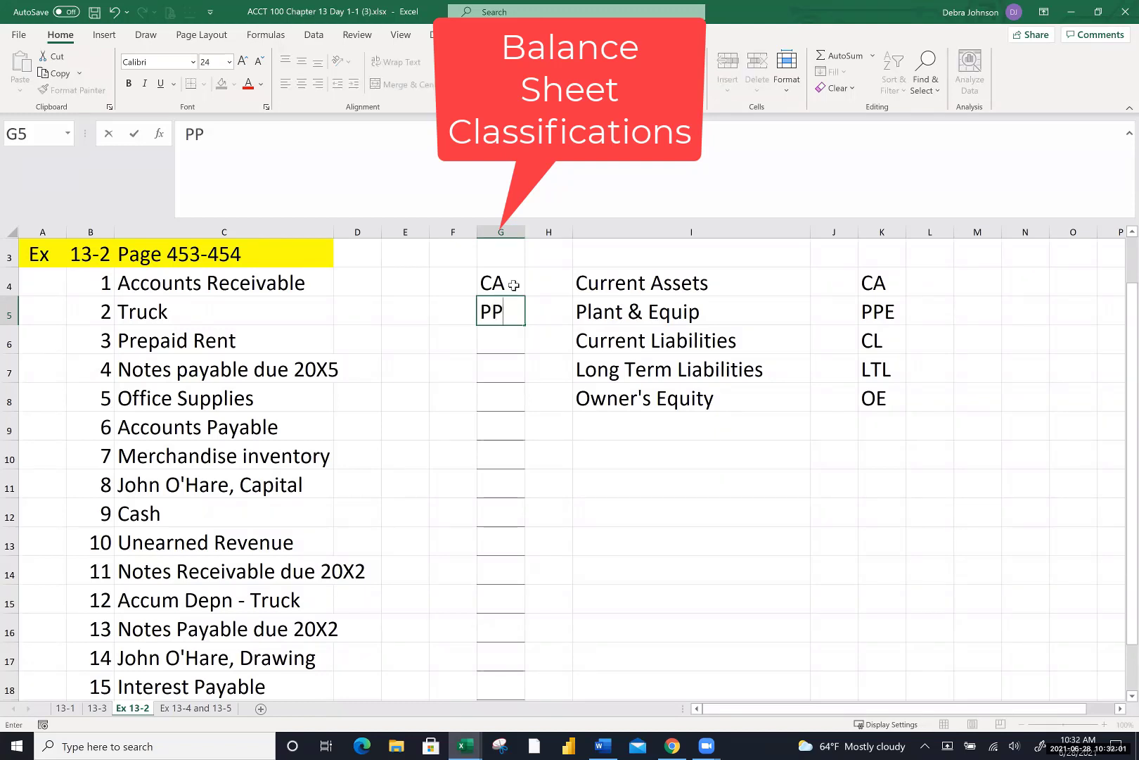
type("E")
key("Return")
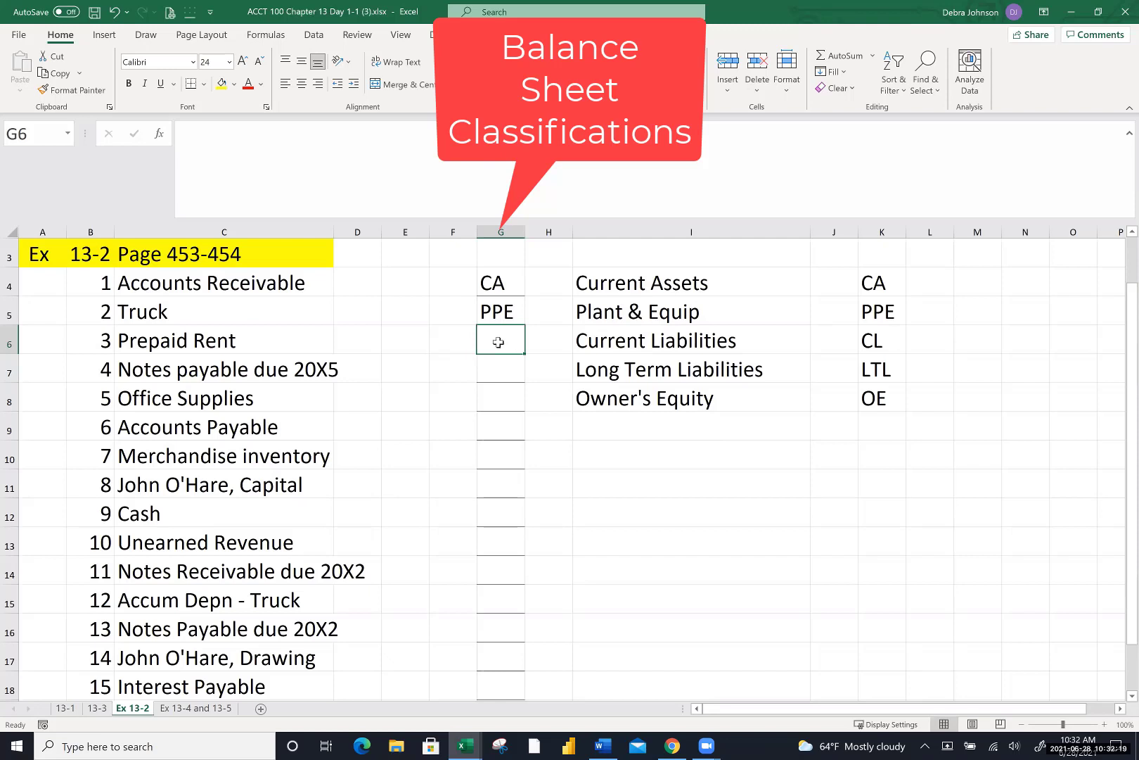
type("CA")
key("Return")
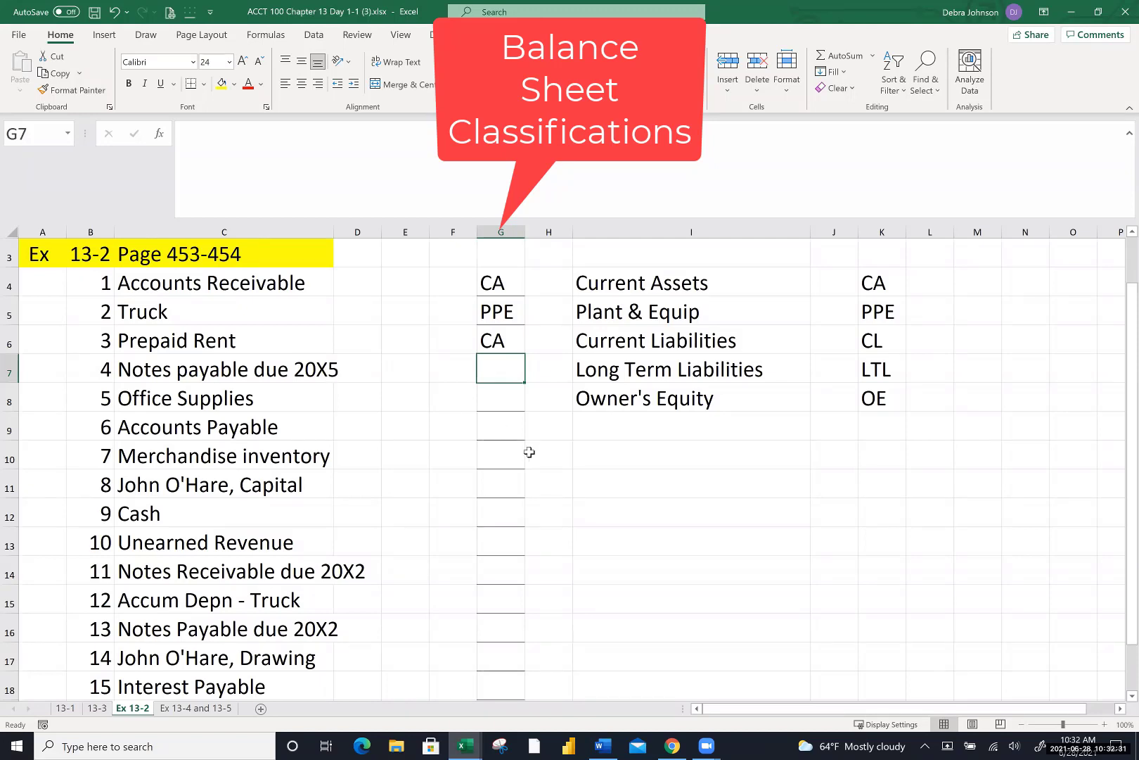
type("LTL")
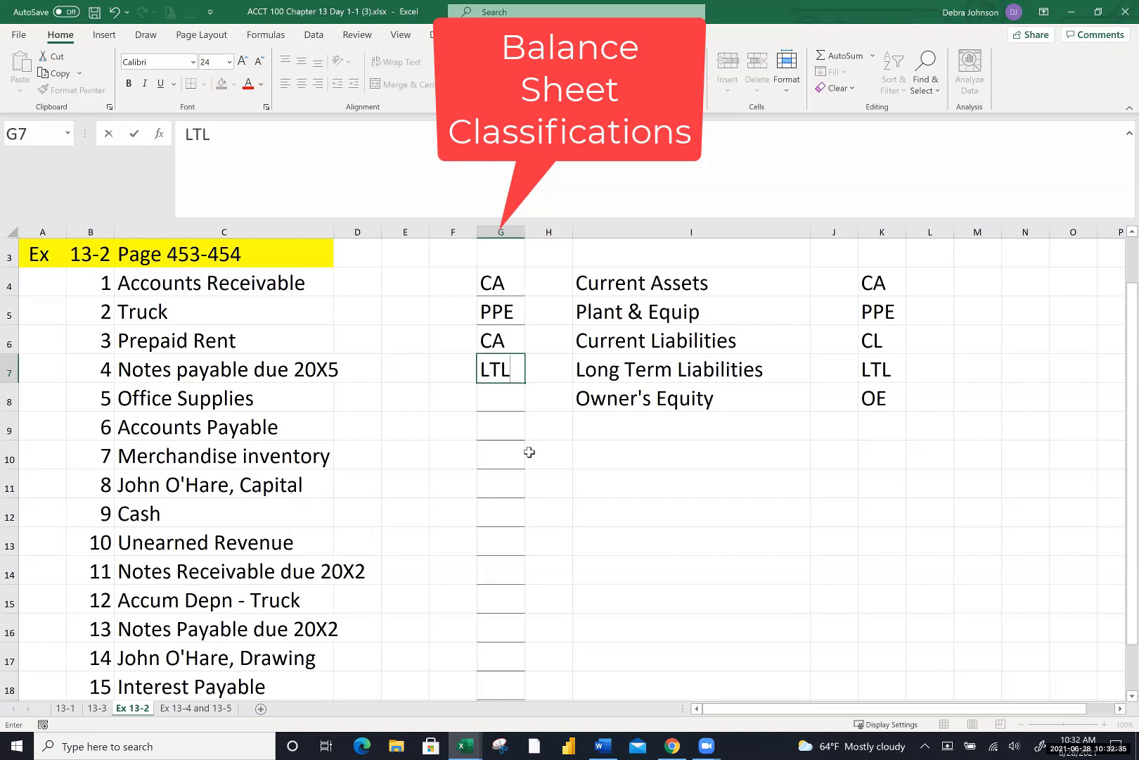
left_click(502, 395)
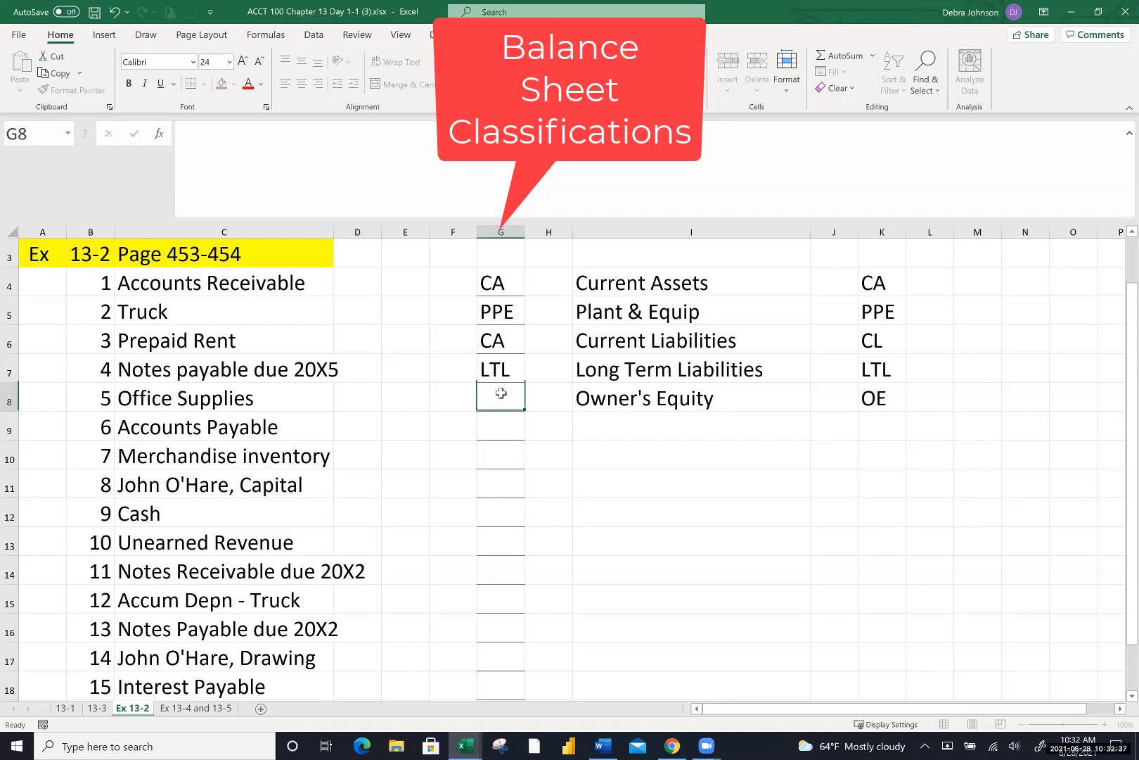
Classify items 5–9 in G8:G12 as CA, CL, CA, OE and CA
type("CA")
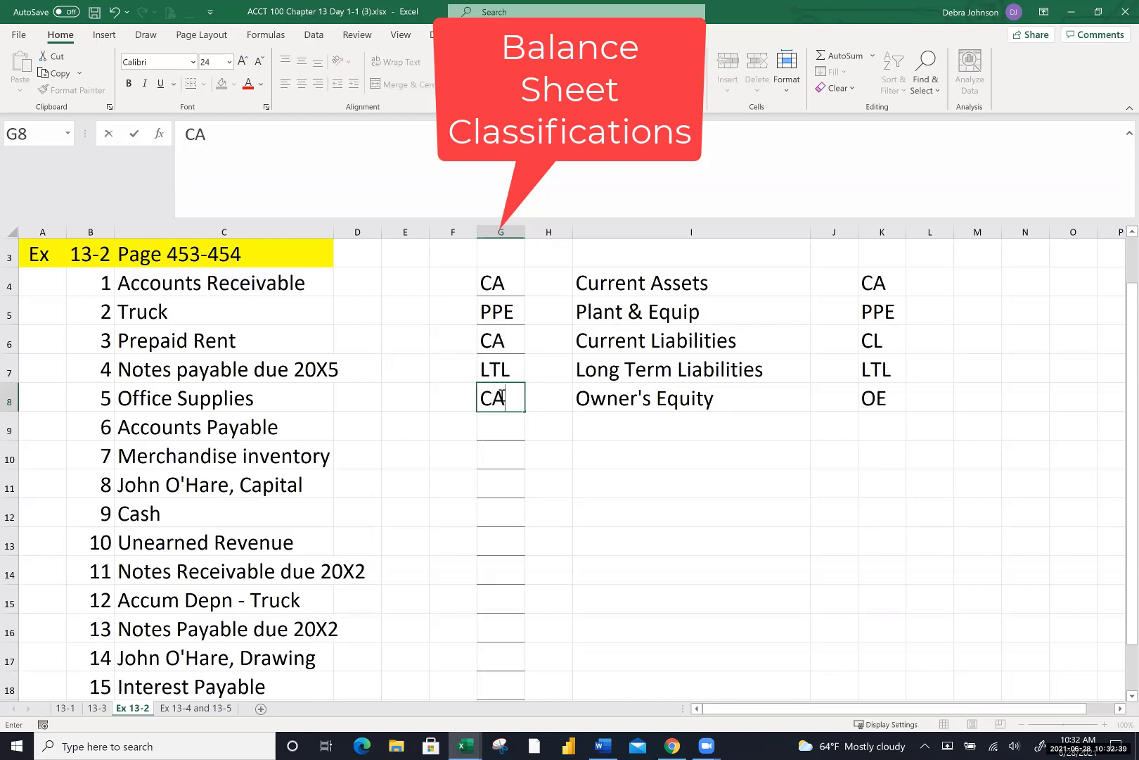
key("Return")
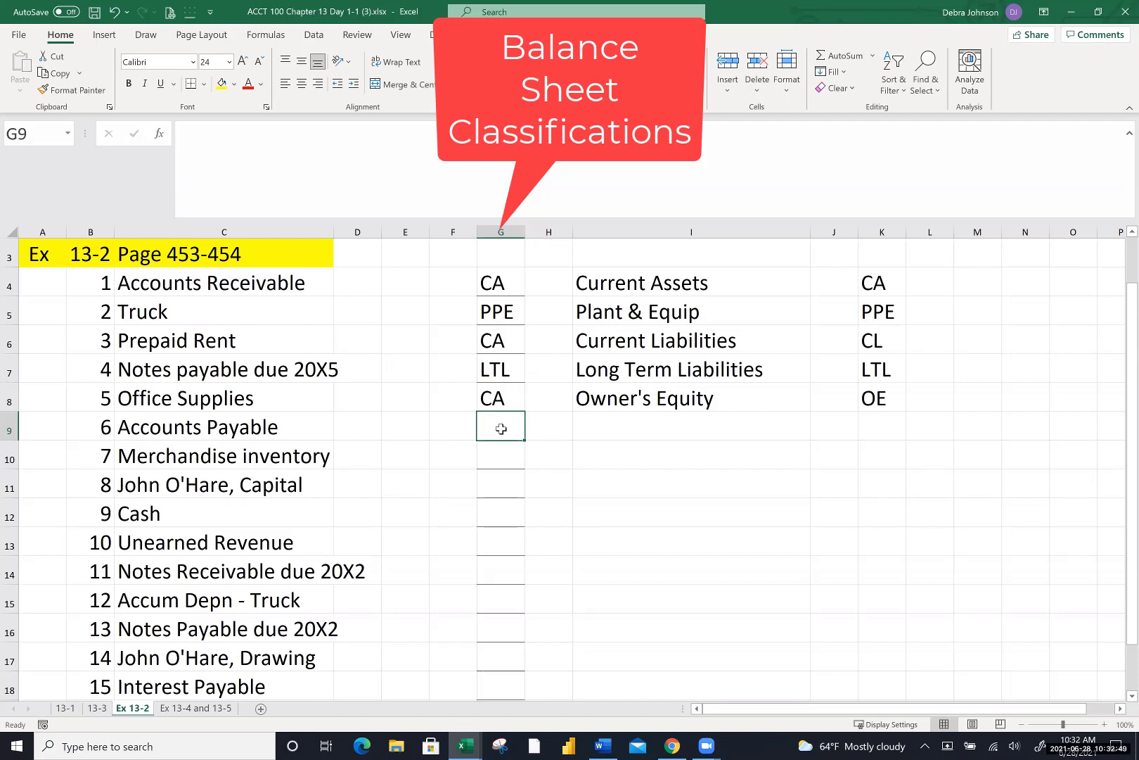
type("CL")
key("Return")
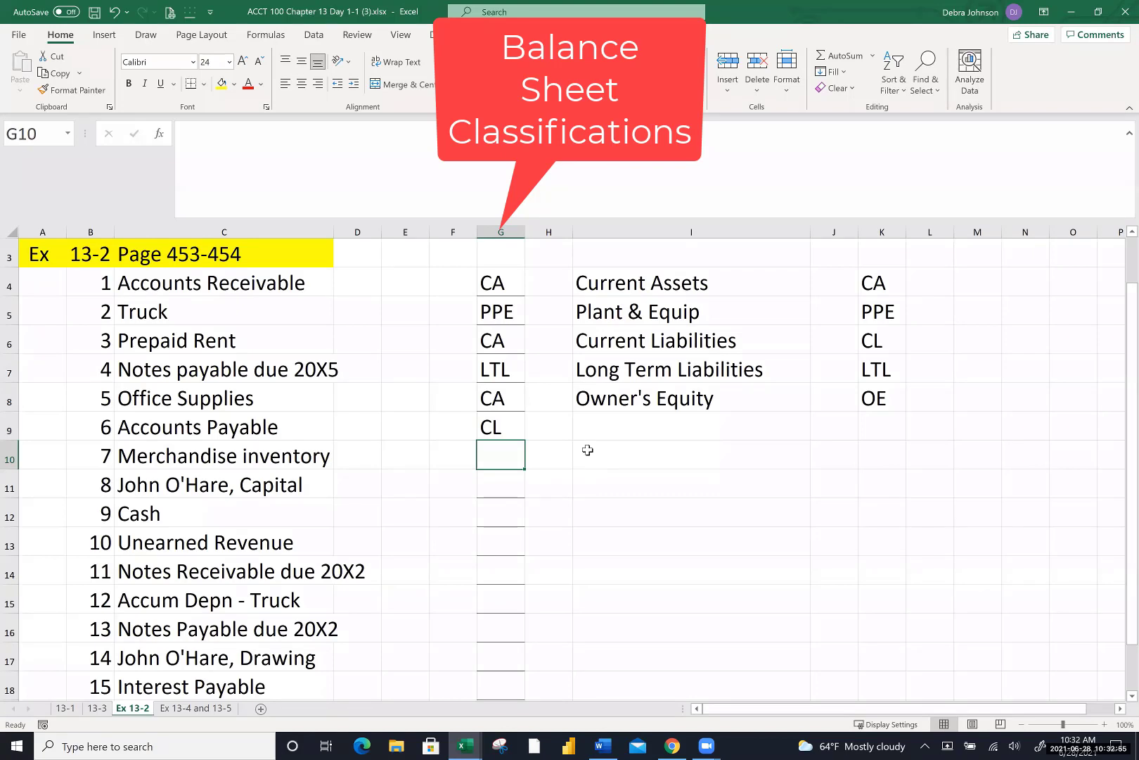
type("CA")
key("Return")
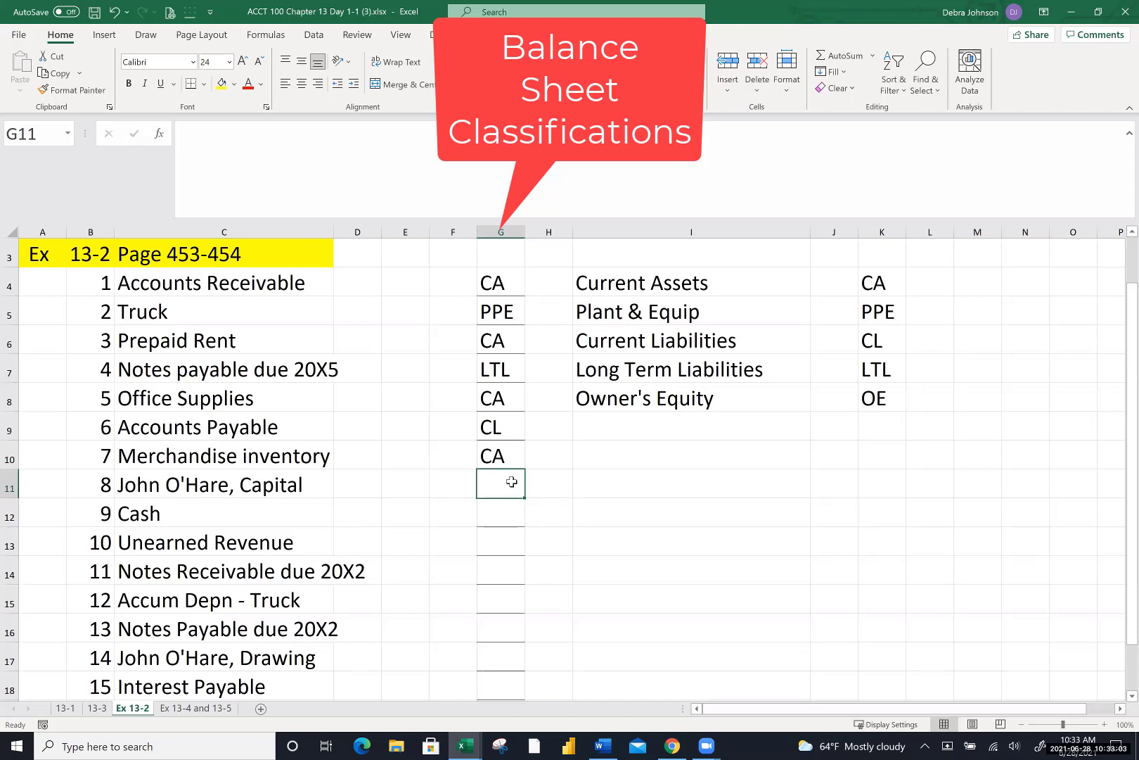
type("OE")
key("Return")
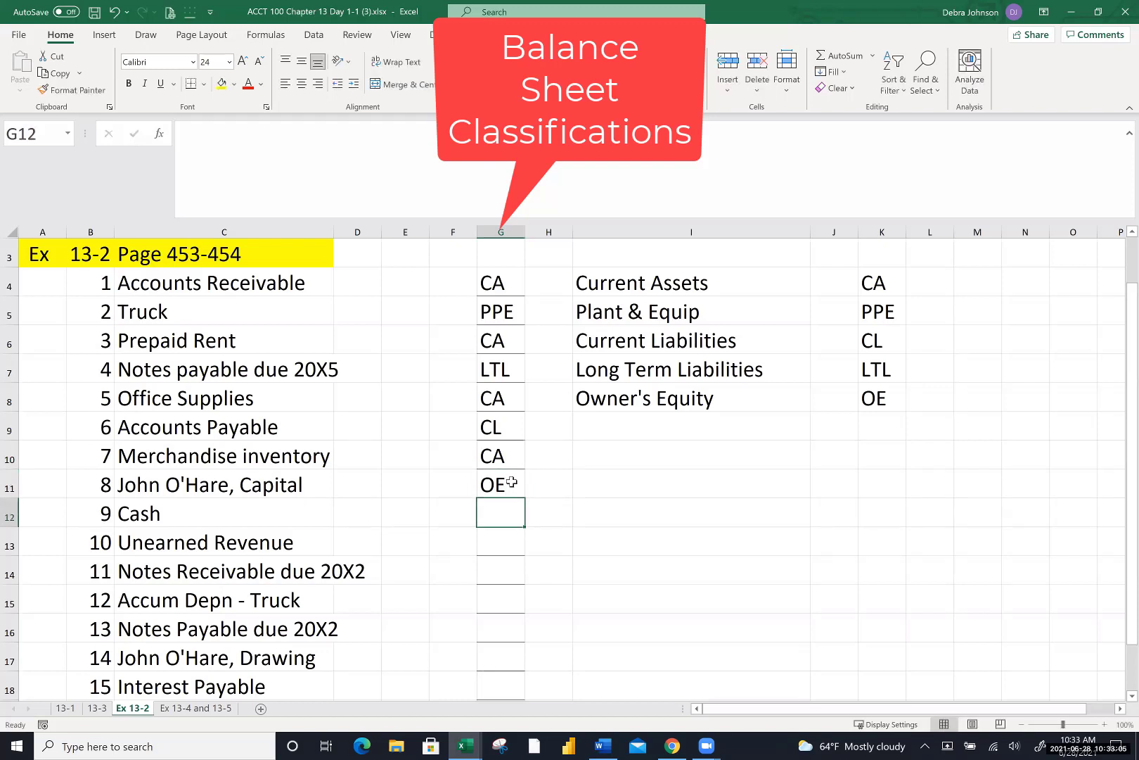
scroll(511, 616, "down", 1)
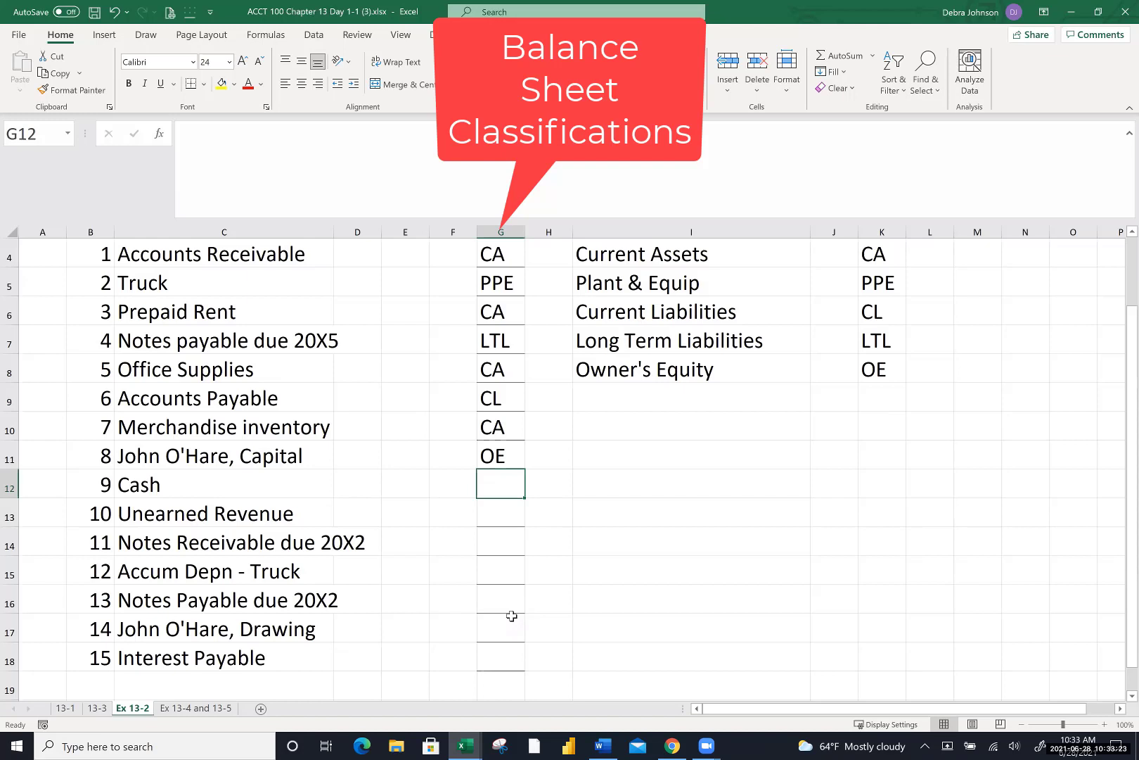
type("CA")
key("Return")
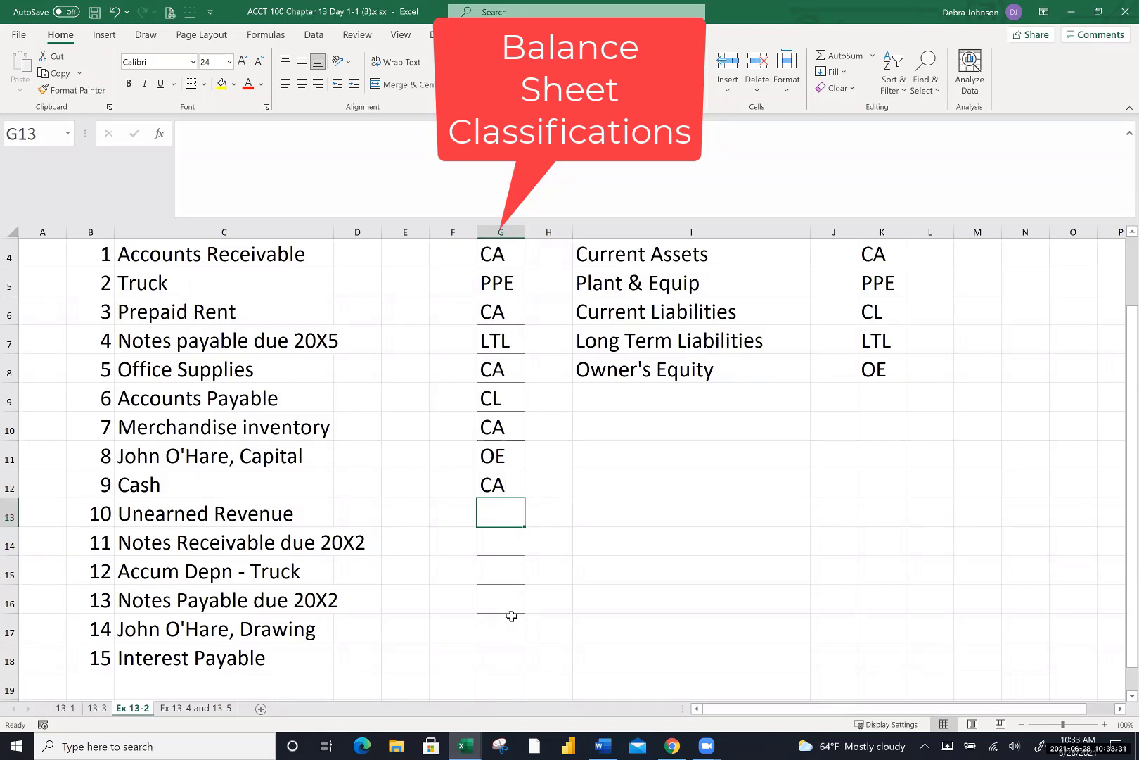
Fill the Unearned Revenue row B13:G13 yellow, circle 'Unearned' in ink, and code it CL
left_click_drag(88, 511, 496, 506)
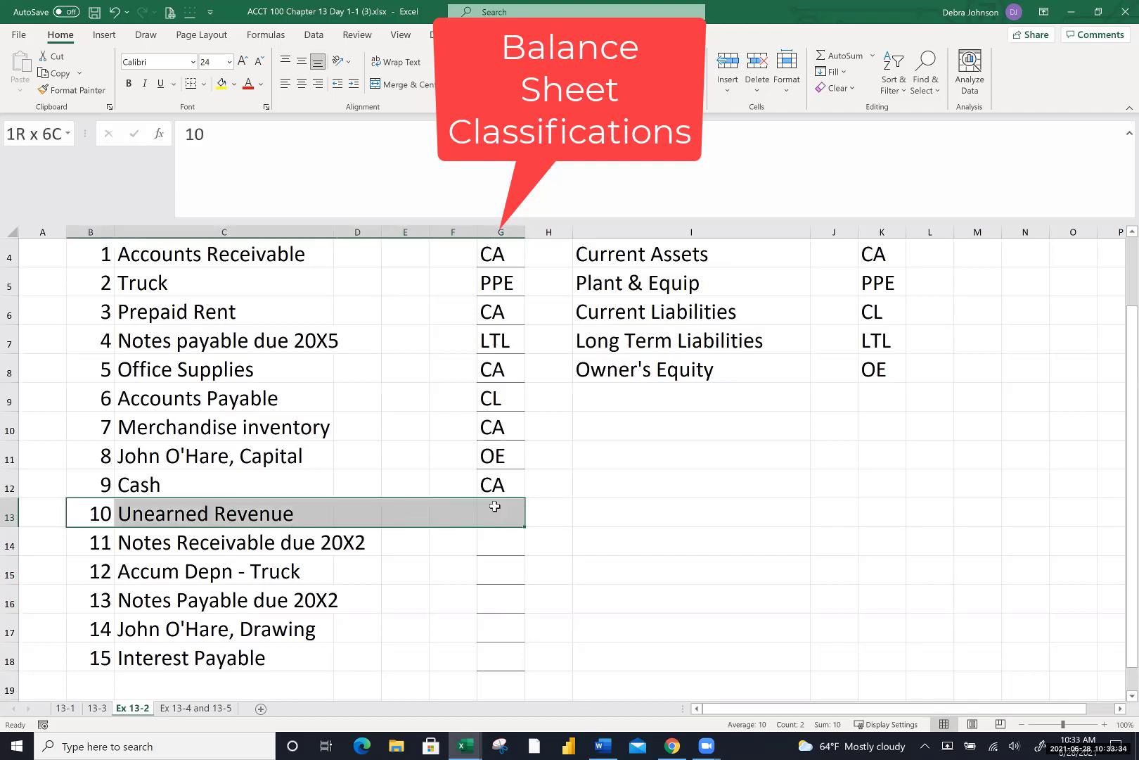
left_click(222, 83)
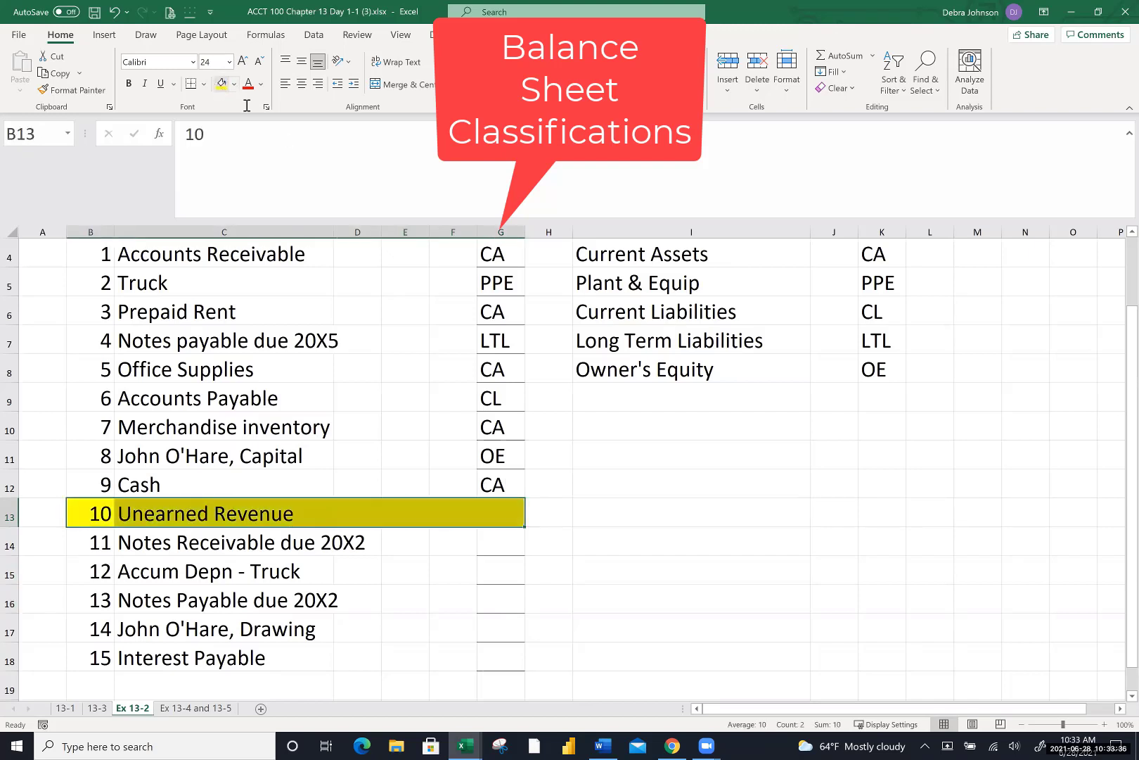
left_click(504, 521)
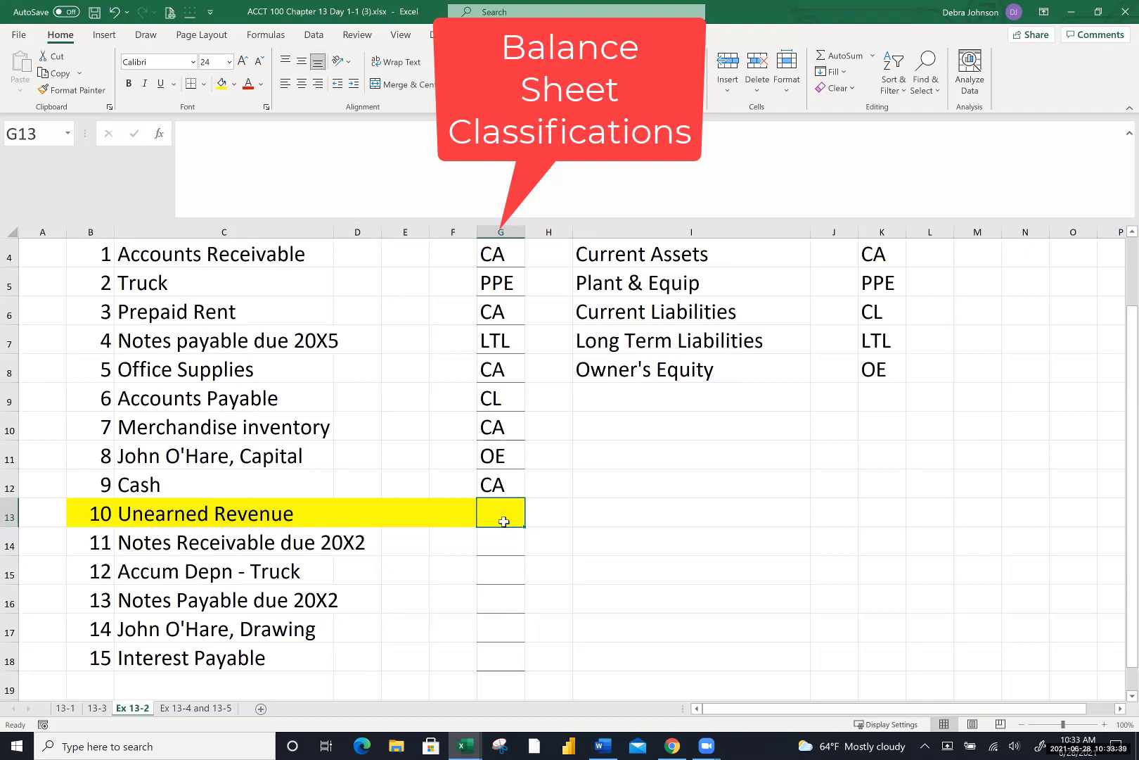
mouse_move(145, 494)
left_mouse_down()
mouse_move(124, 494)
mouse_move(156, 533)
mouse_move(215, 507)
mouse_move(134, 495)
mouse_move(199, 529)
left_mouse_up()
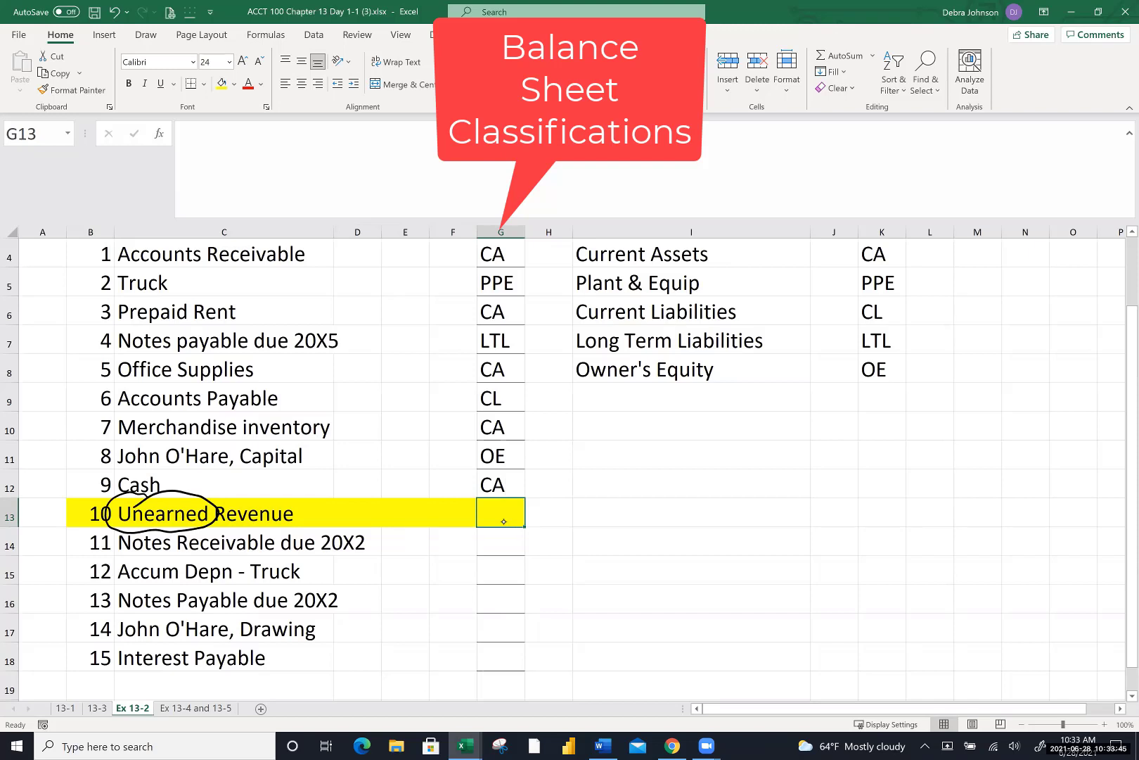
type("CL")
key("Return")
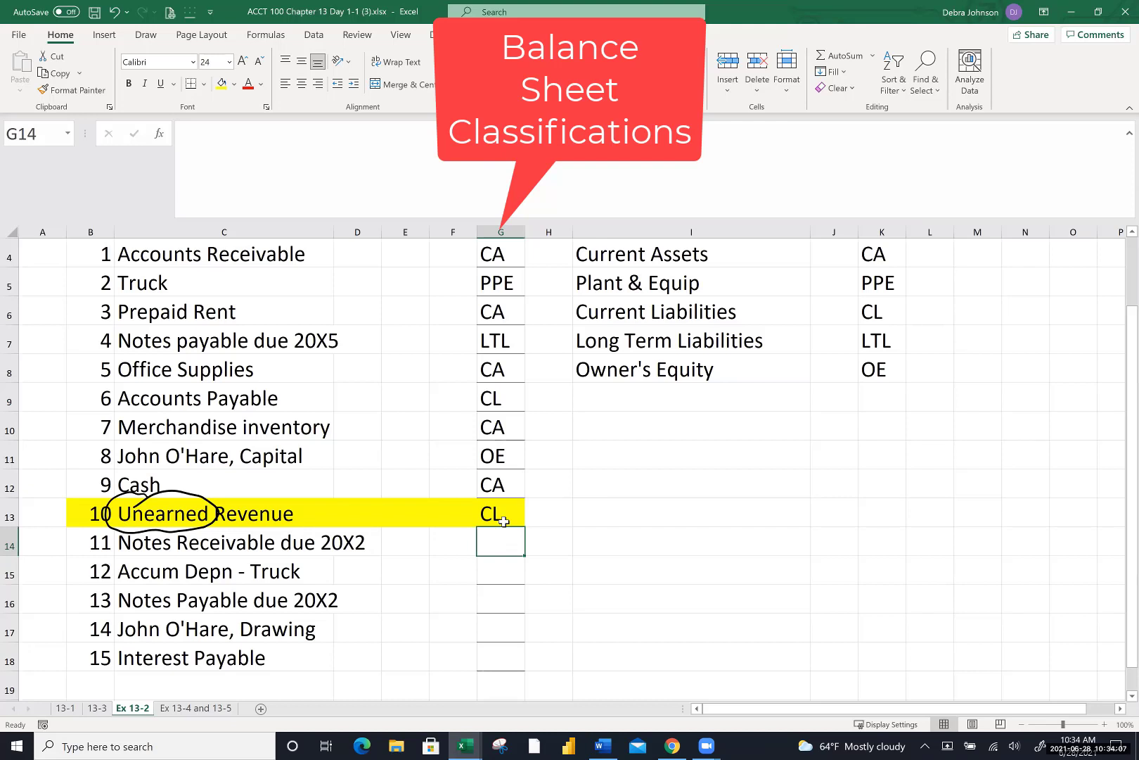
Classify items 11–15 in column G as CA, PPE, CL, OE (Contra equity) and CL
type("CA")
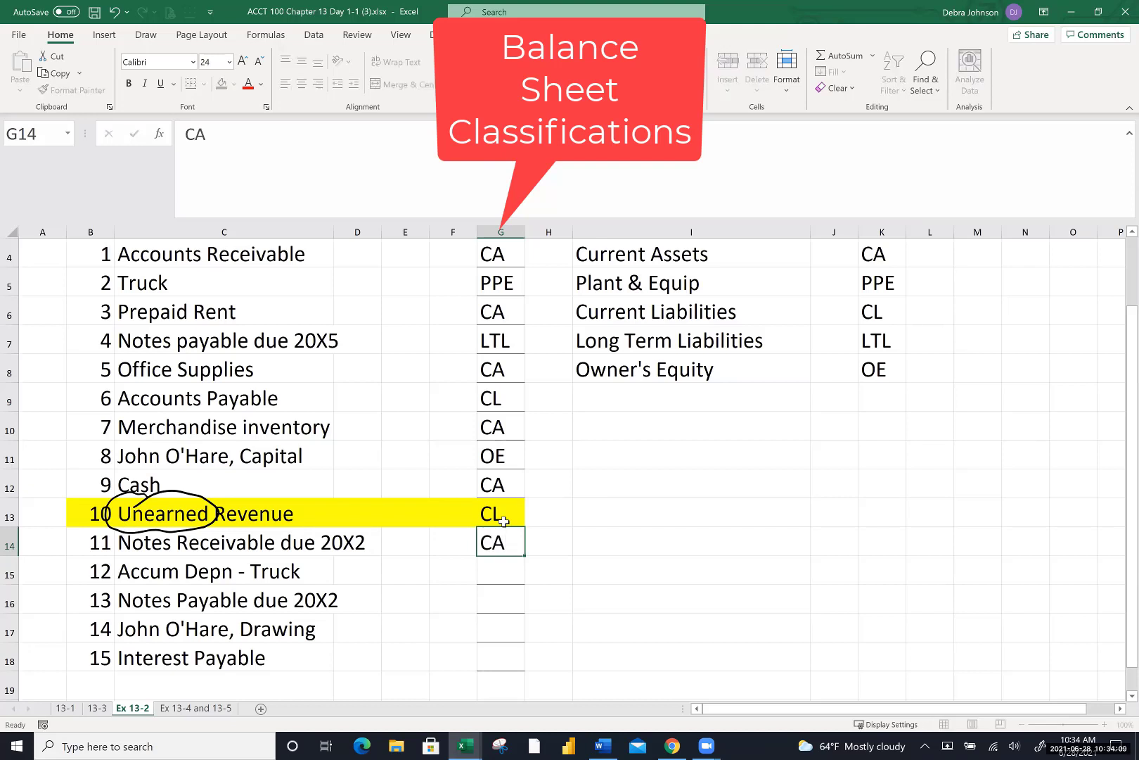
key("Return")
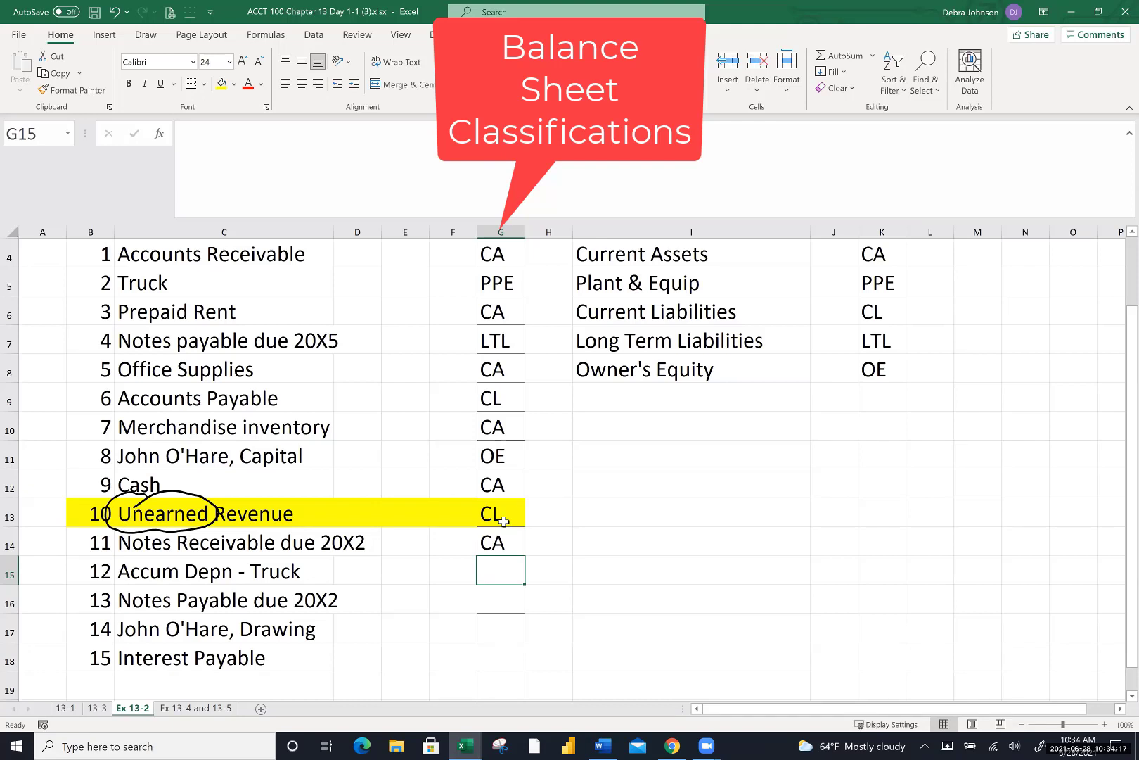
type("PPE")
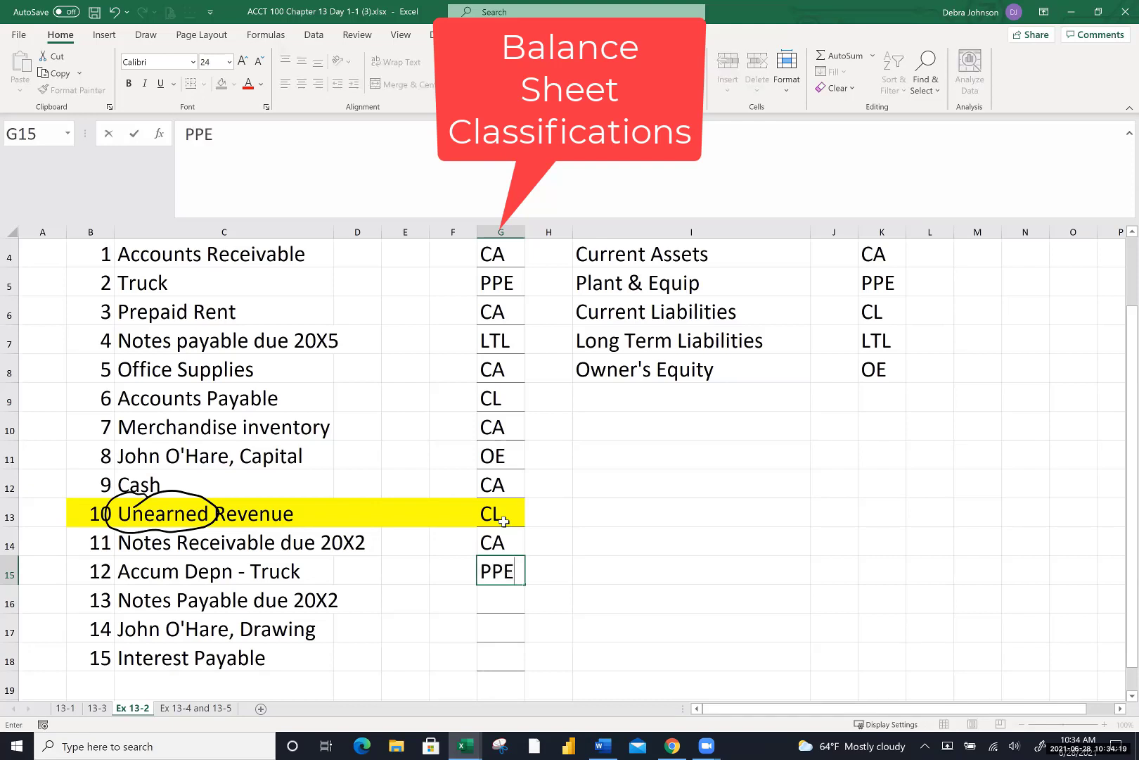
key("Return")
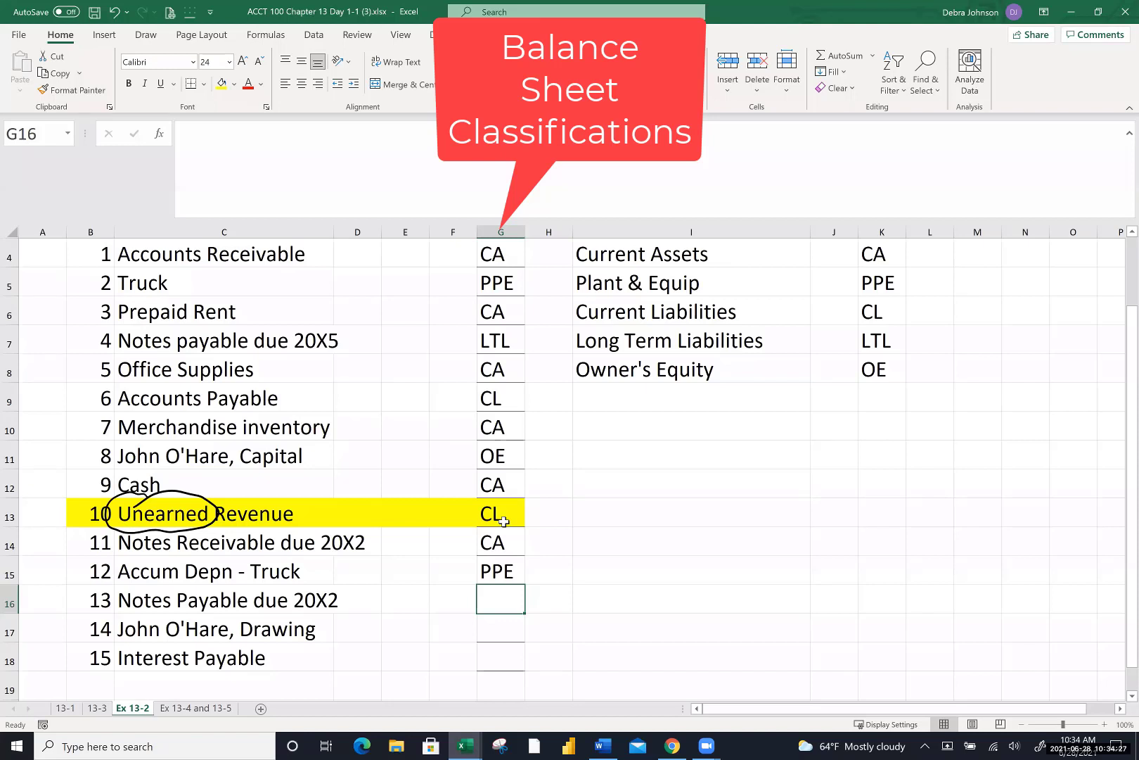
type("CL")
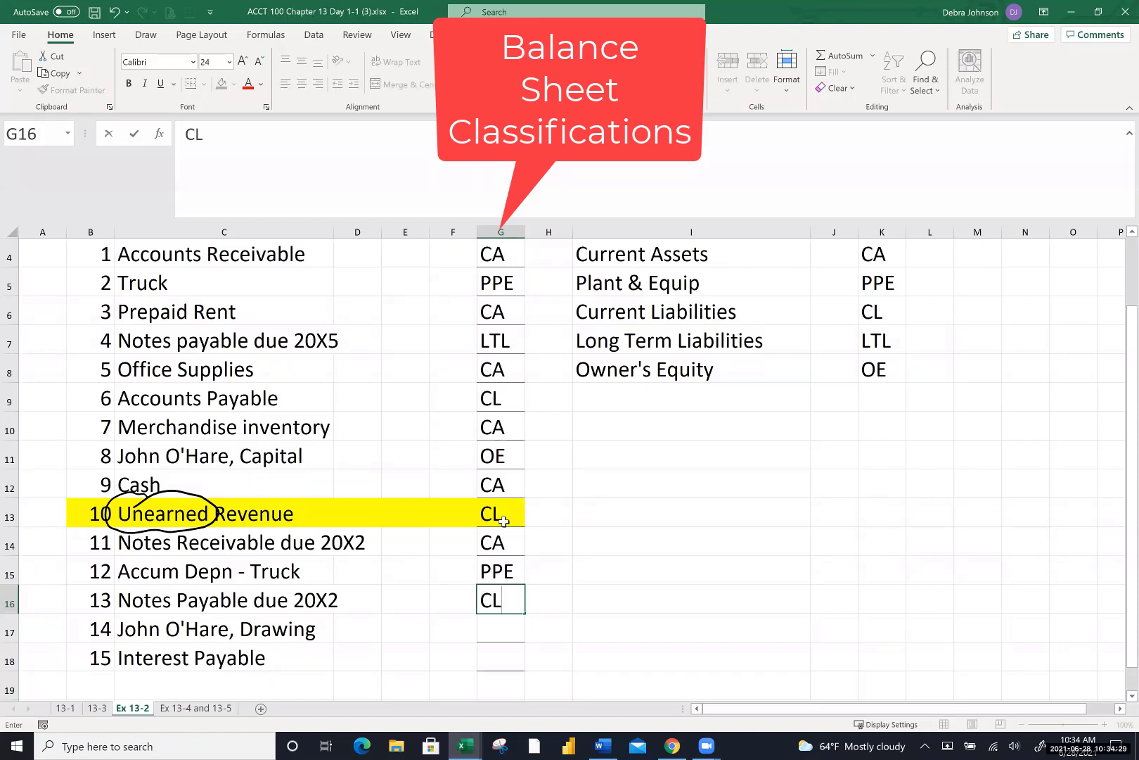
key("Return")
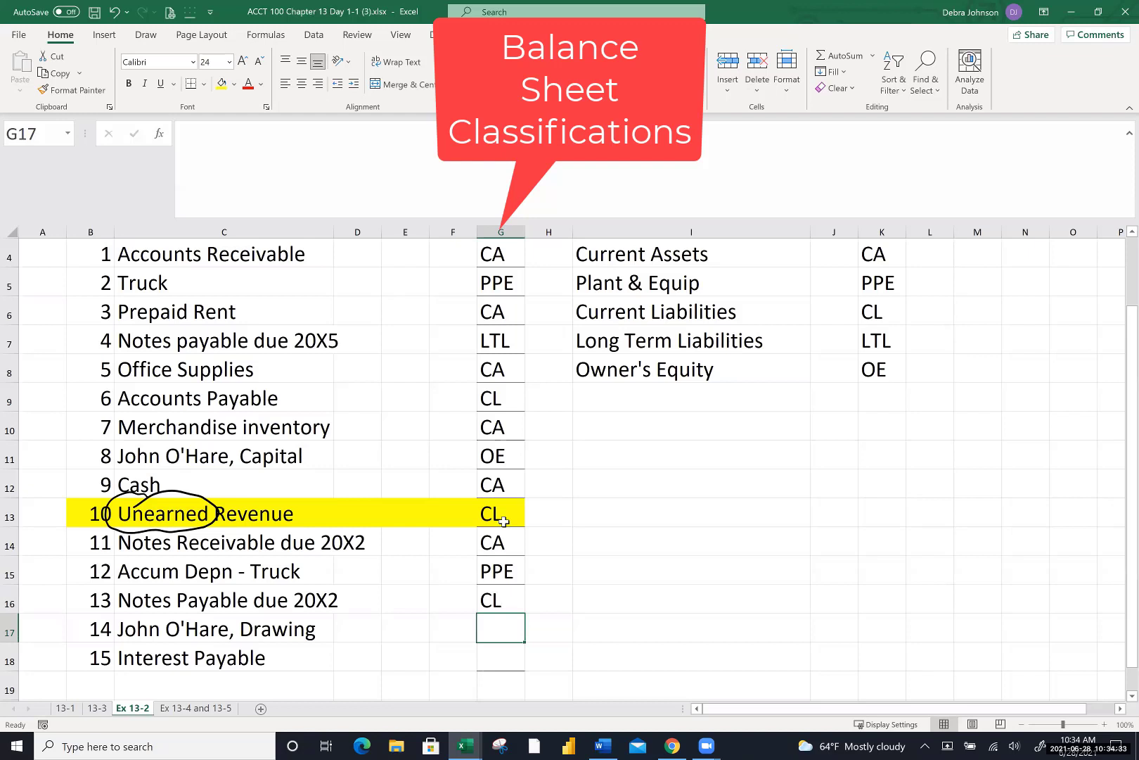
type("OE ")
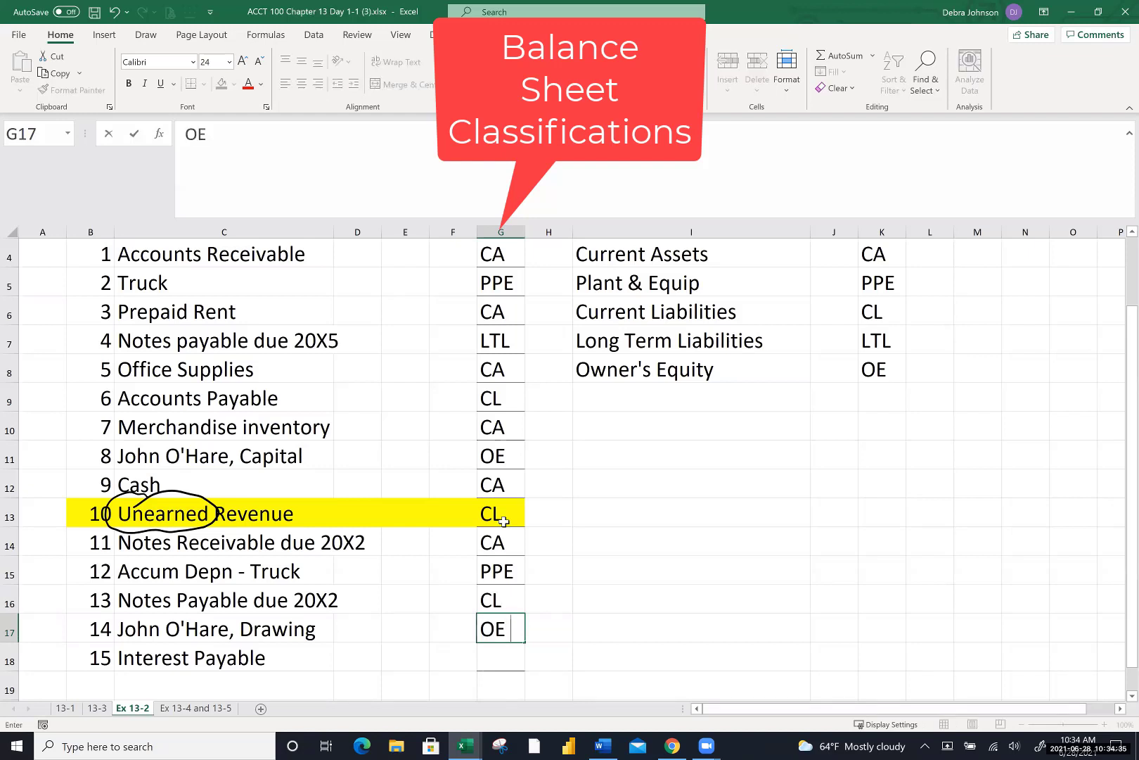
type("(Contra")
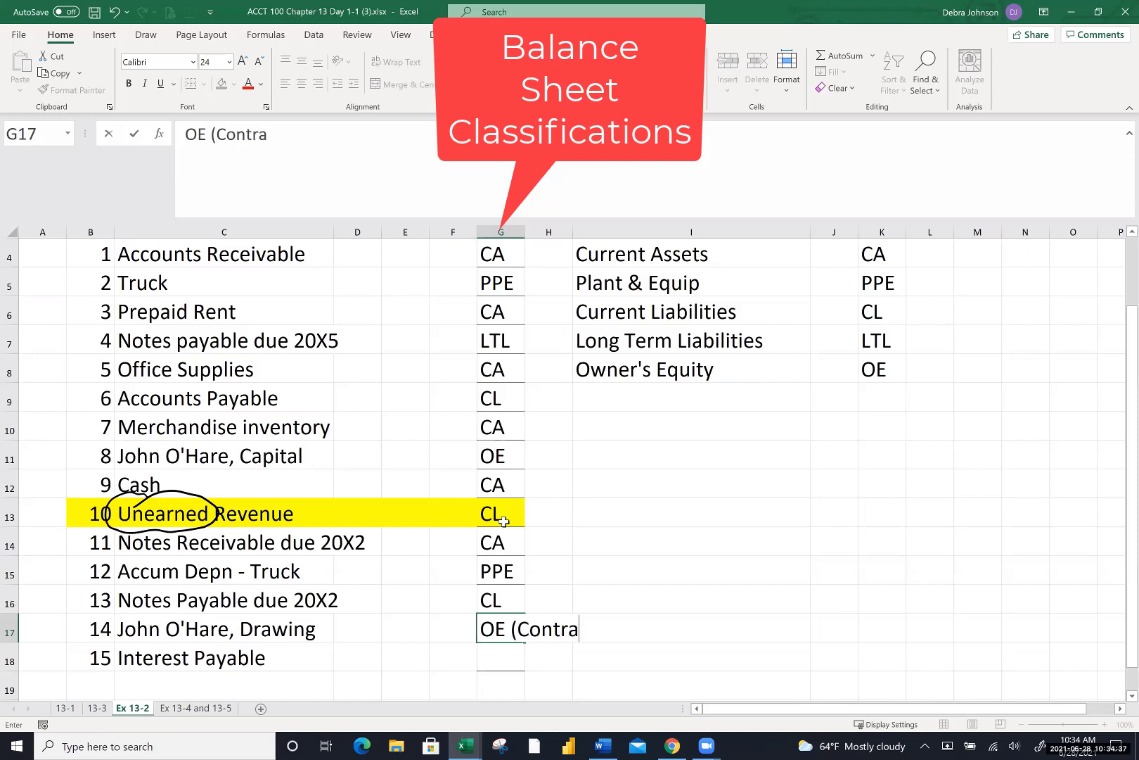
type(" equity)")
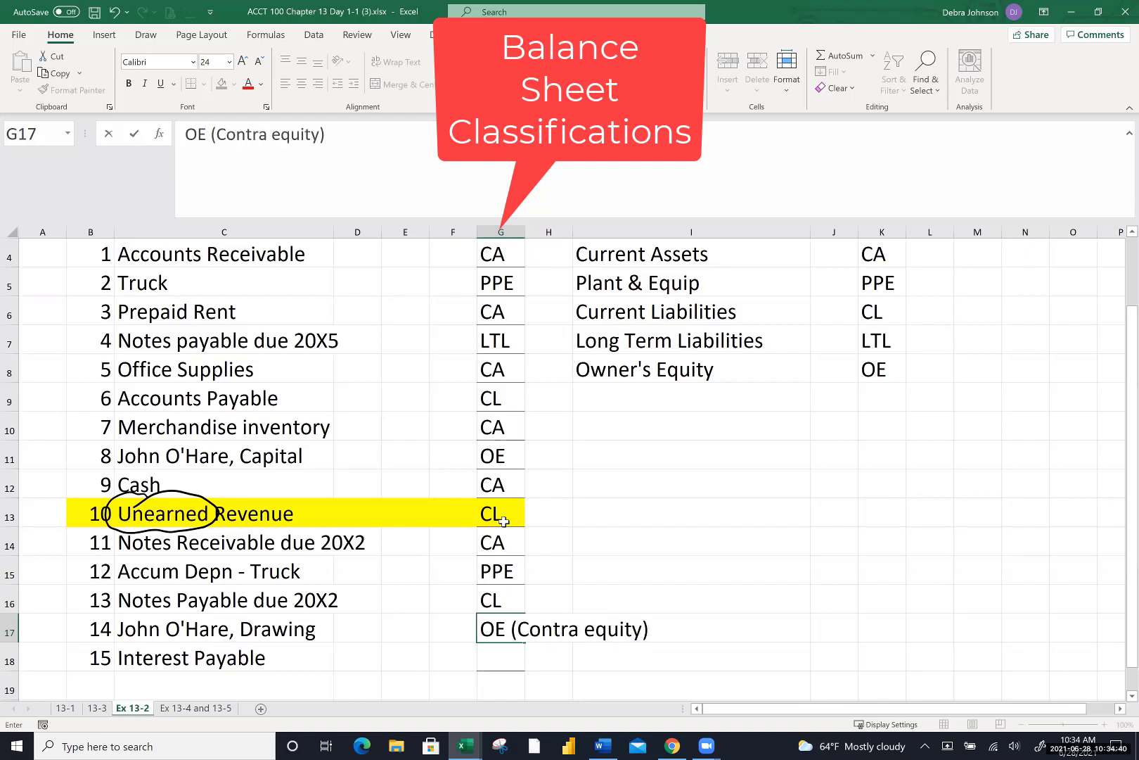
key("Return")
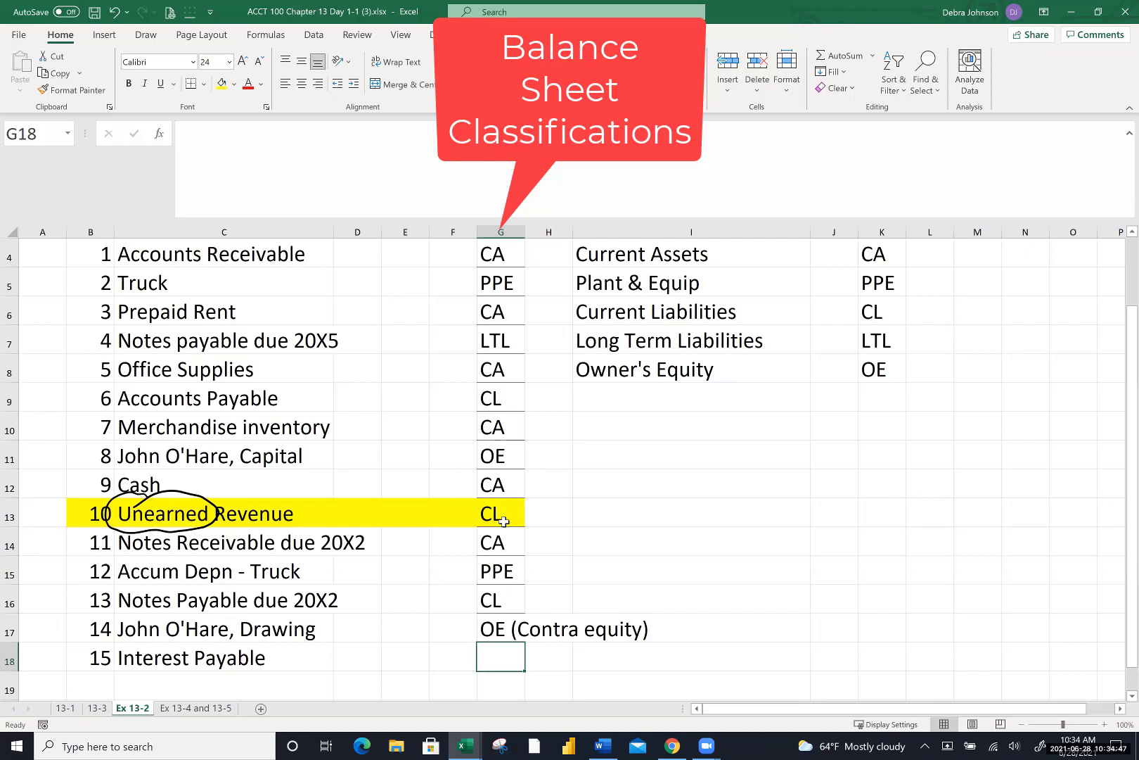
type("CL")
key("Return")
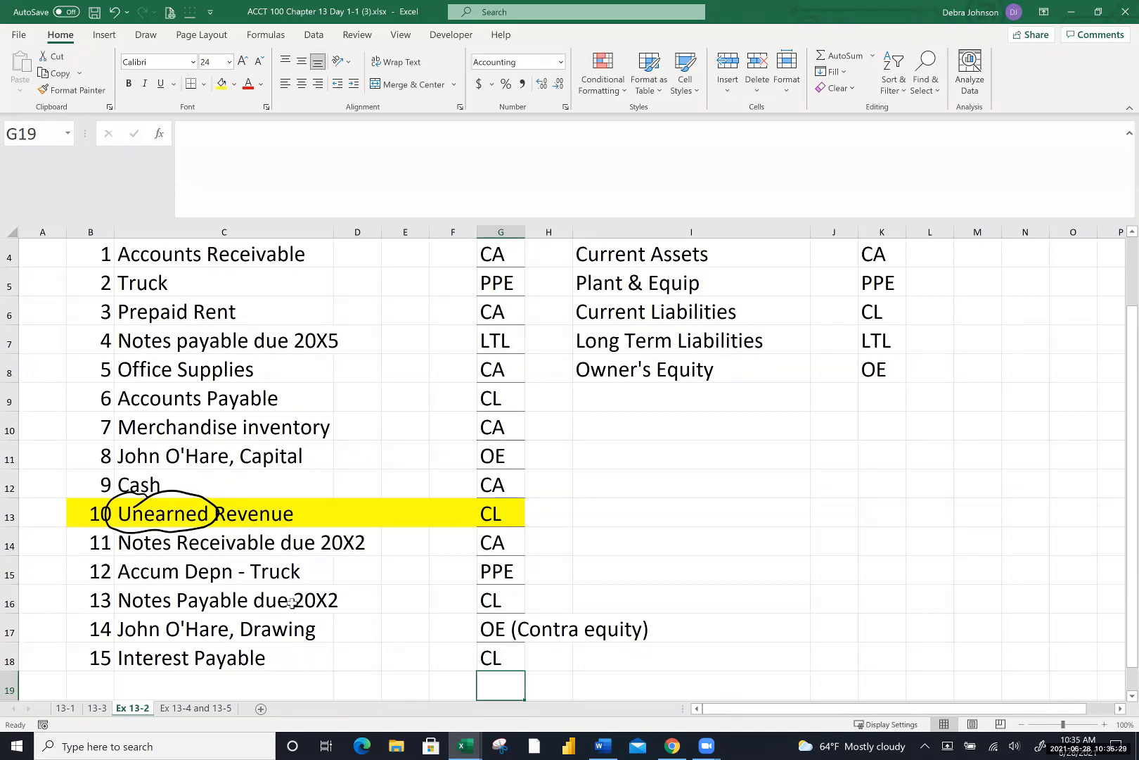
Switch to the Ex 13-4 and 13-5 sheet and look over both exercises
left_click(188, 709)
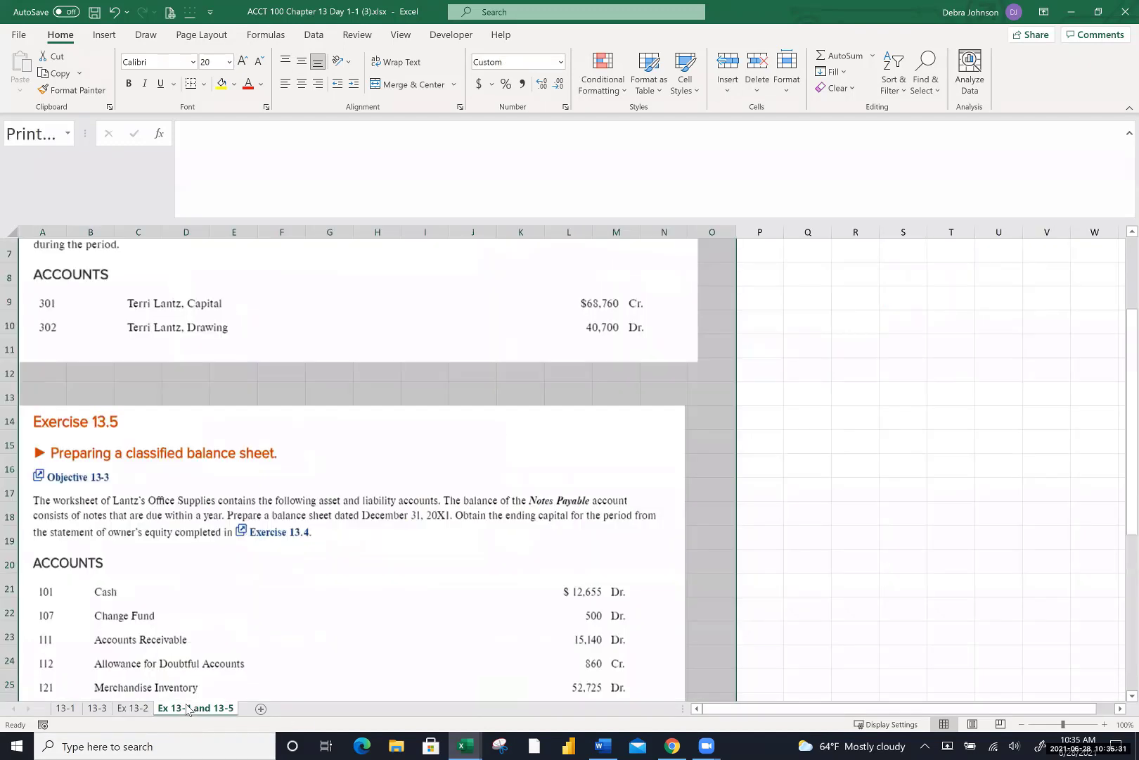
scroll(320, 524, "up", 2)
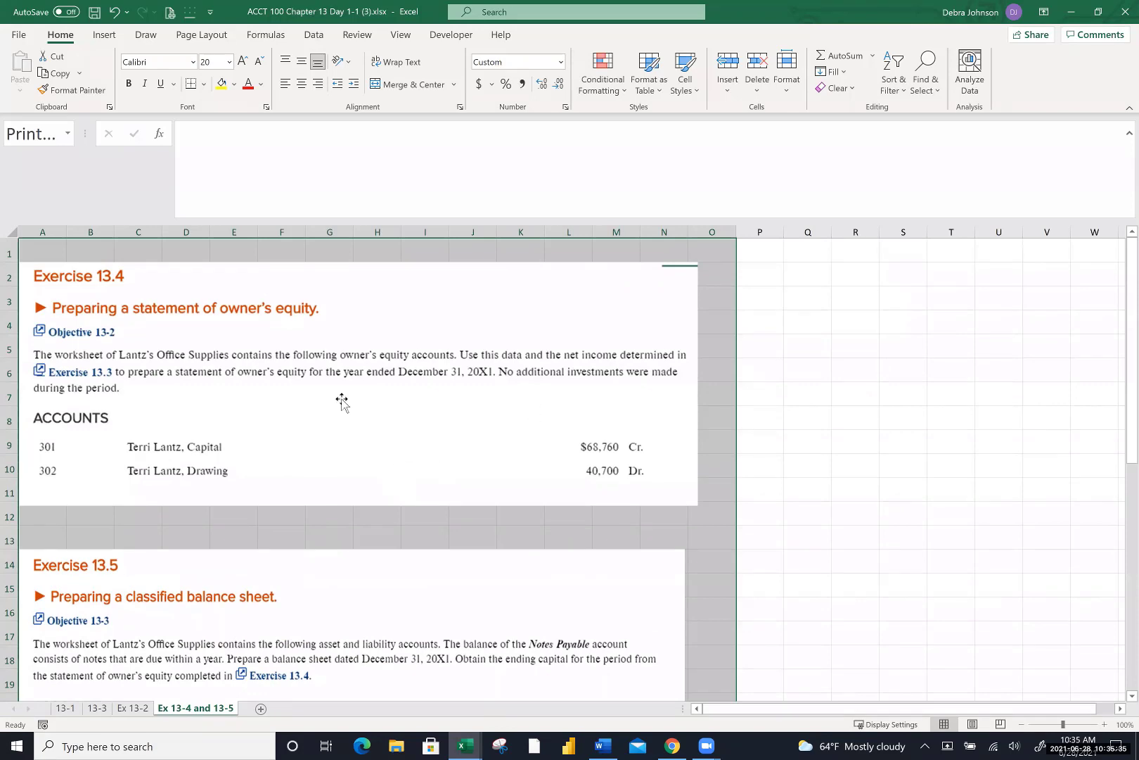
scroll(478, 407, "down", 3)
scroll(365, 493, "down", 1)
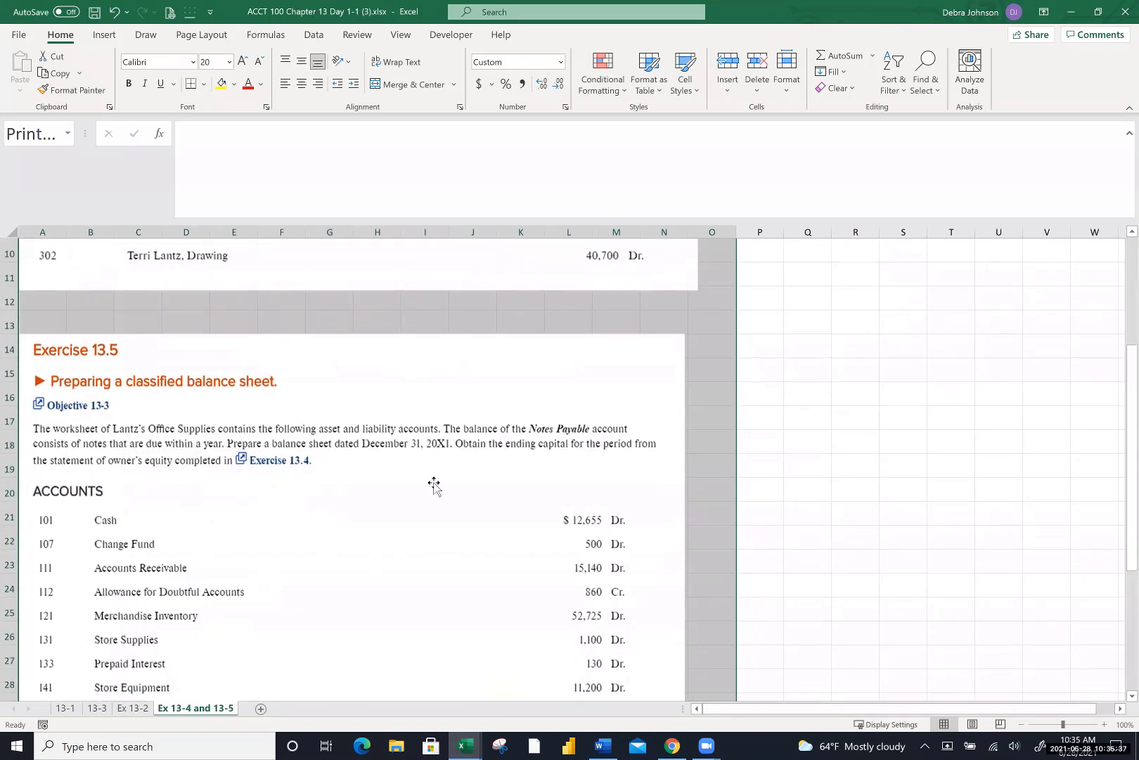
scroll(356, 597, "down", 1)
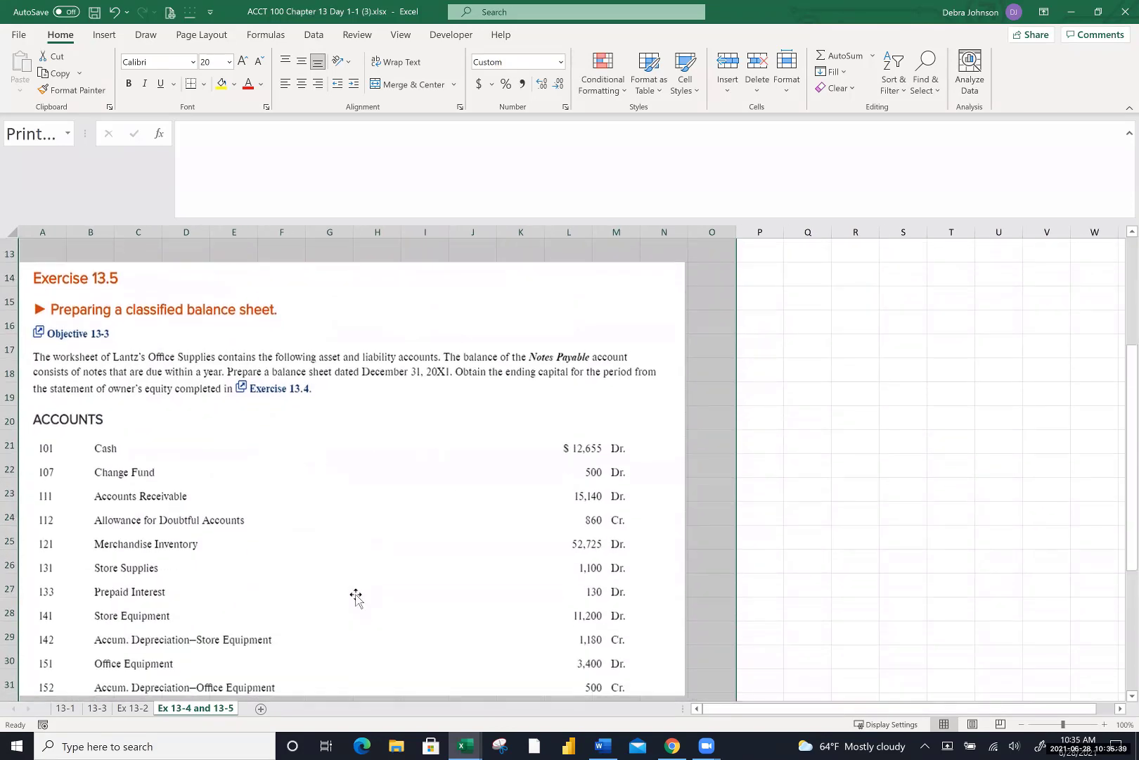
scroll(356, 596, "up", 4)
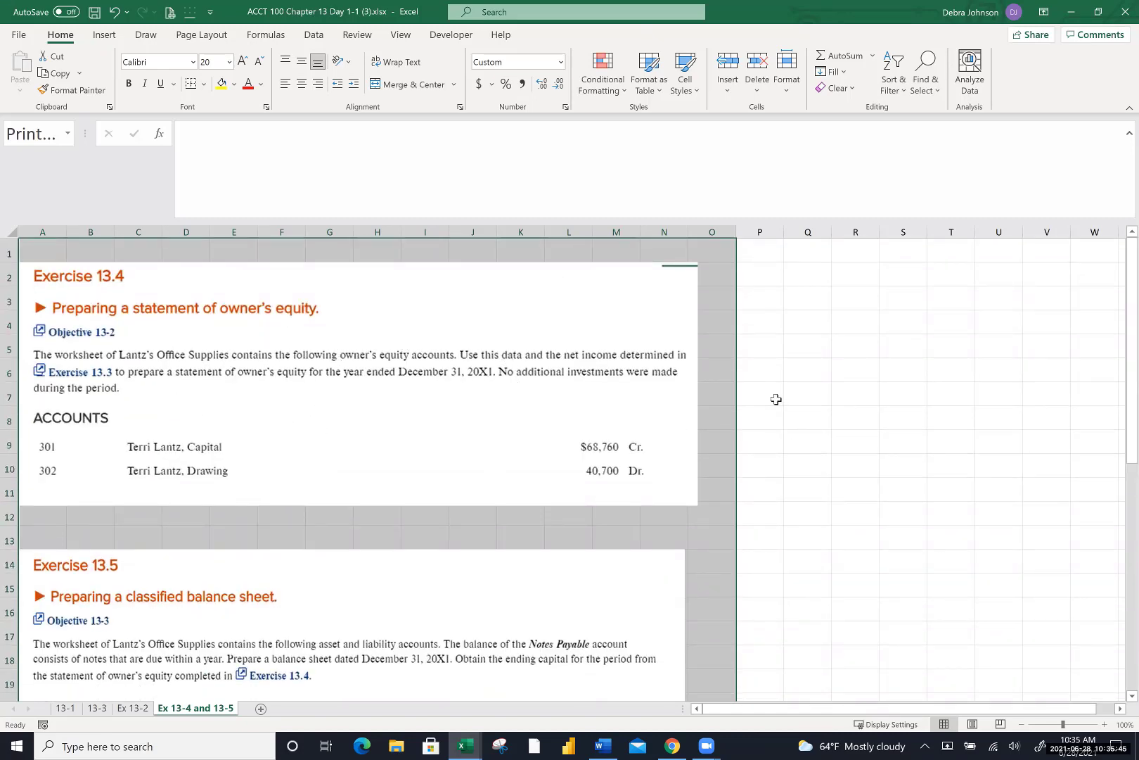
scroll(624, 393, "down", 1)
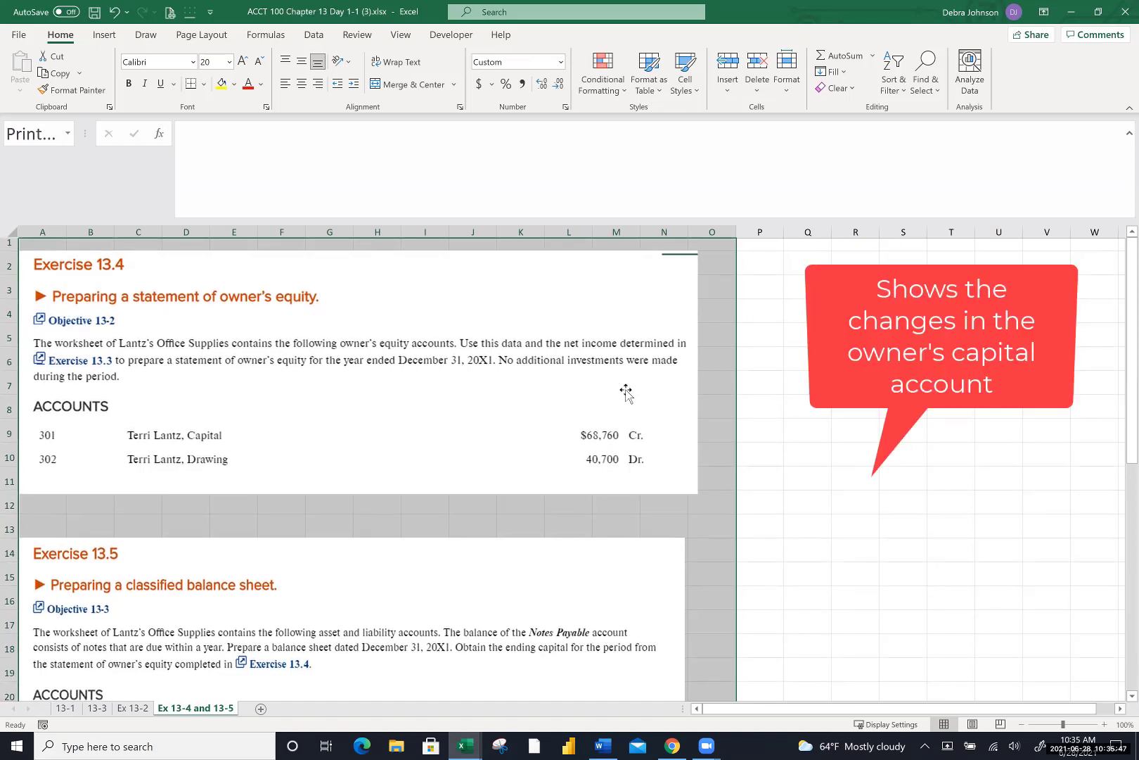
scroll(626, 393, "up", 1)
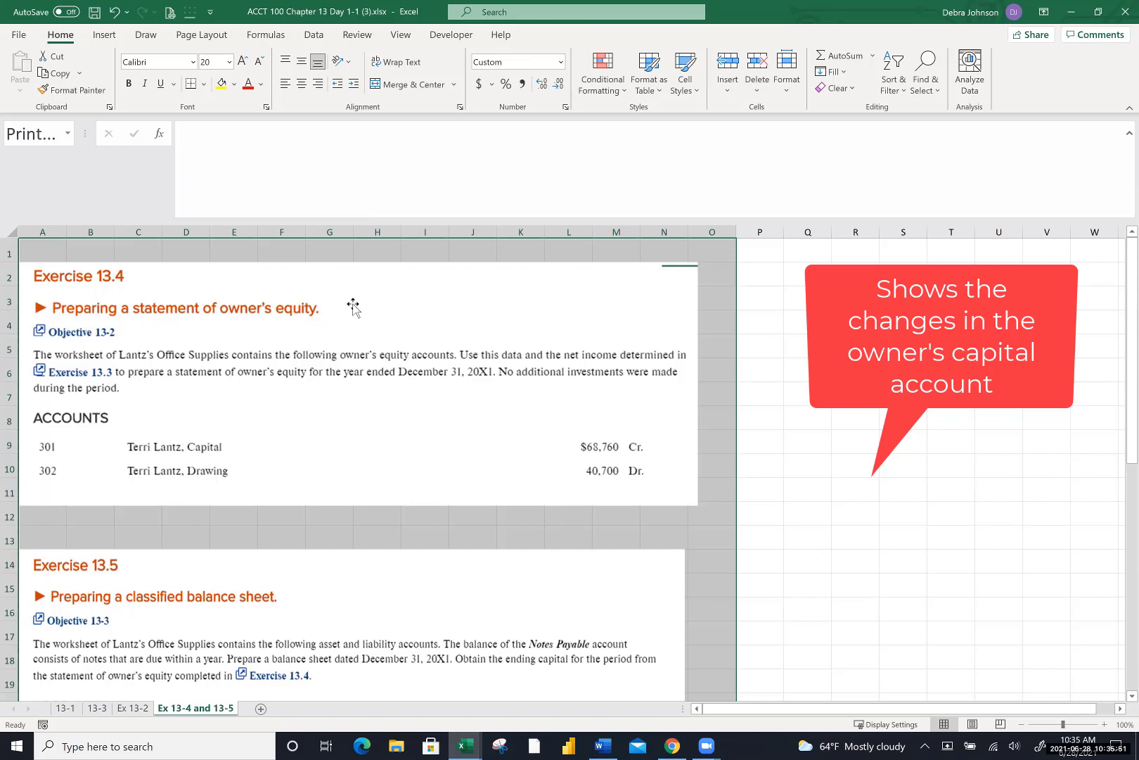
Handwrite 'Nothing New' in ink across the Exercise 13.4 text
mouse_move(381, 331)
left_mouse_down()
mouse_move(392, 288)
mouse_move(425, 323)
mouse_move(440, 269)
left_mouse_up()
mouse_move(464, 294)
left_mouse_down()
mouse_move(450, 324)
mouse_move(465, 295)
left_mouse_up()
left_click_drag(492, 273, 486, 329)
mouse_move(455, 311)
left_mouse_down()
mouse_move(502, 306)
mouse_move(503, 324)
left_mouse_up()
mouse_move(505, 317)
left_mouse_down()
mouse_move(553, 334)
mouse_move(599, 325)
mouse_move(568, 367)
left_mouse_up()
mouse_move(636, 285)
left_mouse_down()
mouse_move(652, 339)
mouse_move(637, 332)
left_mouse_up()
mouse_move(686, 276)
left_mouse_down()
mouse_move(675, 338)
mouse_move(704, 330)
left_mouse_up()
mouse_move(714, 299)
left_mouse_down()
mouse_move(717, 331)
mouse_move(763, 282)
left_mouse_up()
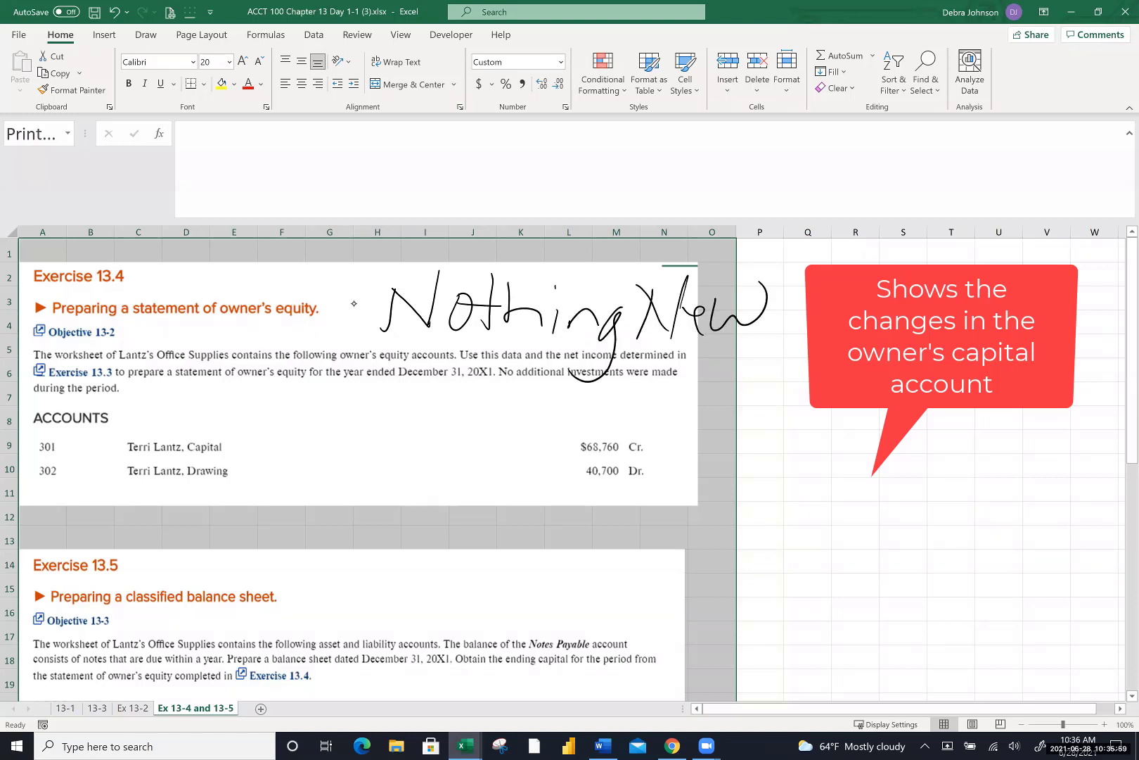
left_click(770, 351)
left_click_drag(764, 232, 906, 232)
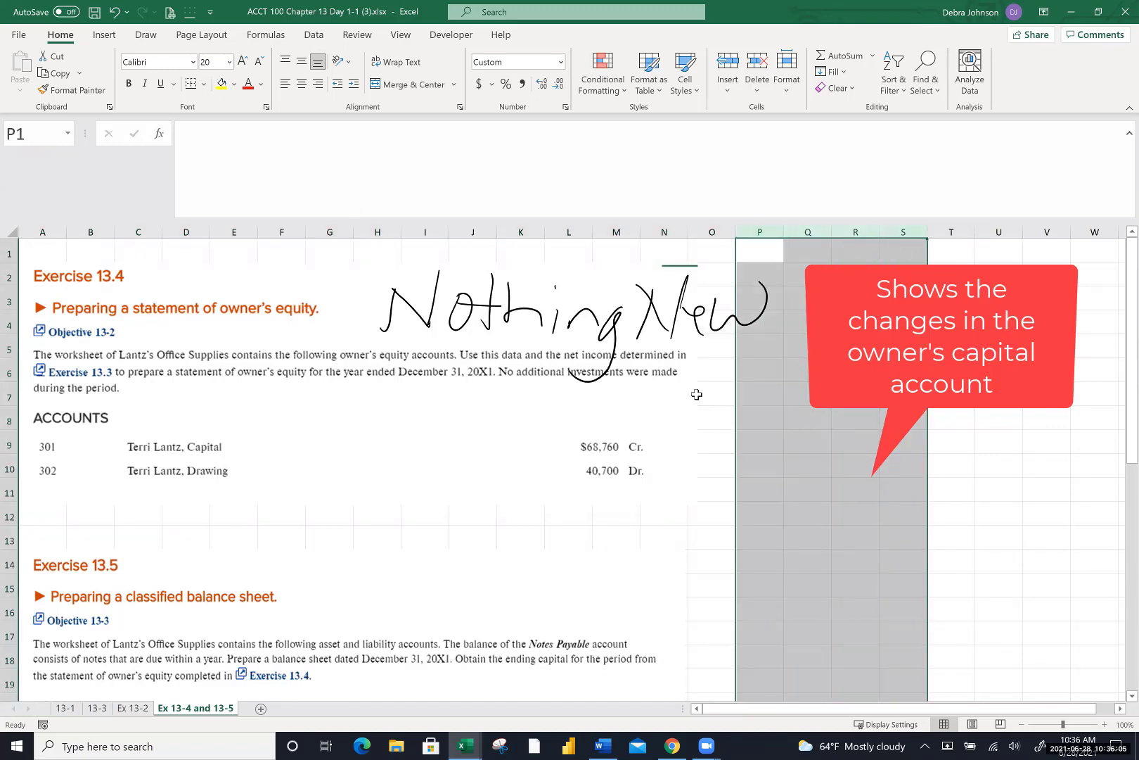
Enter the prompts Who, What and When in P2:P4 beside Exercise 13.4
left_click(752, 373)
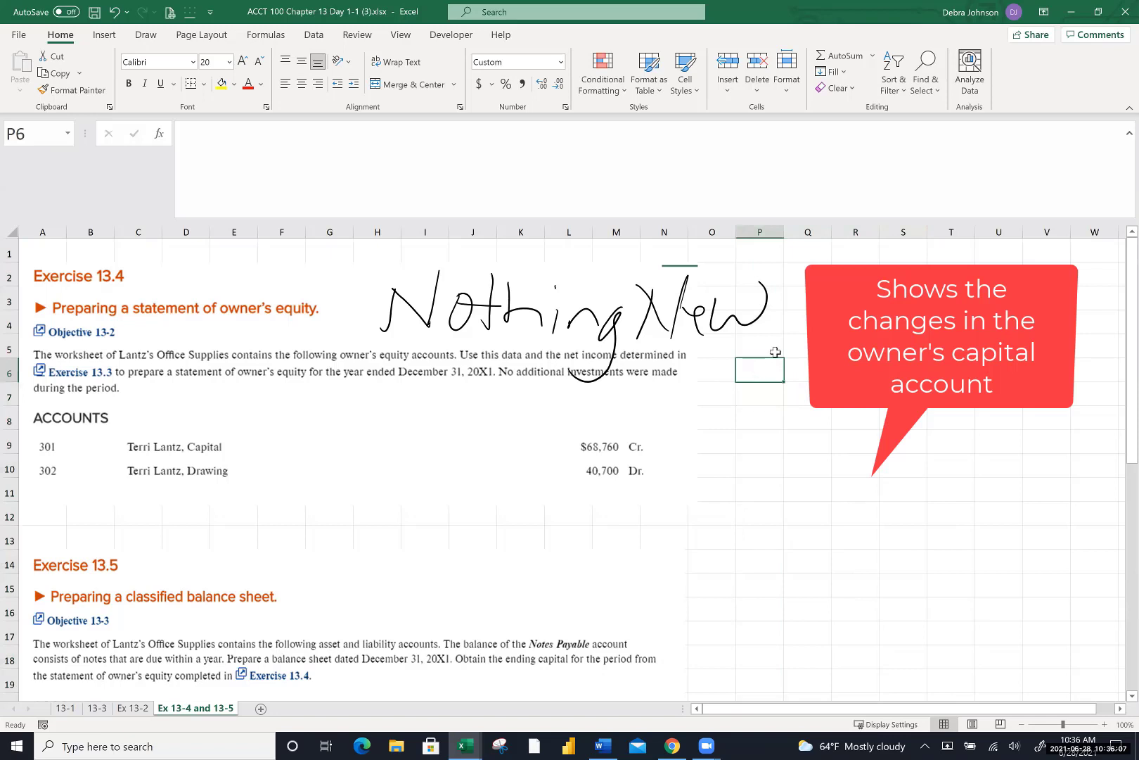
left_click(748, 276)
type("Who")
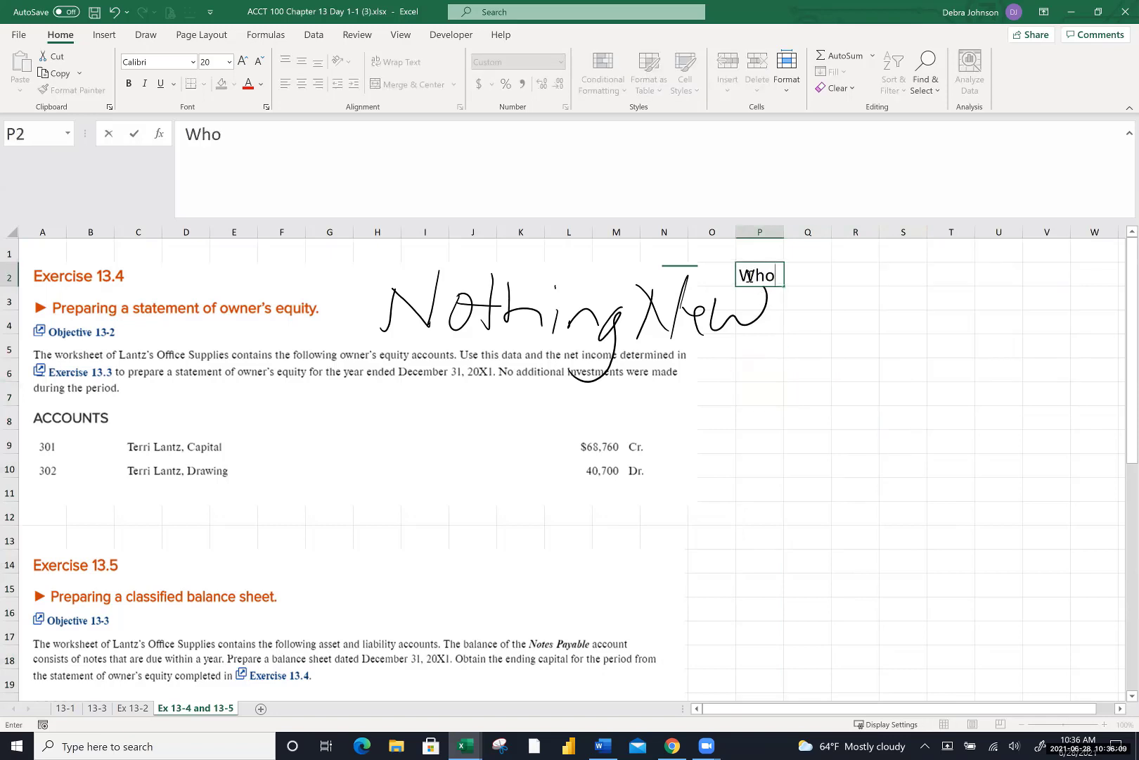
key("Return")
type("What Whe")
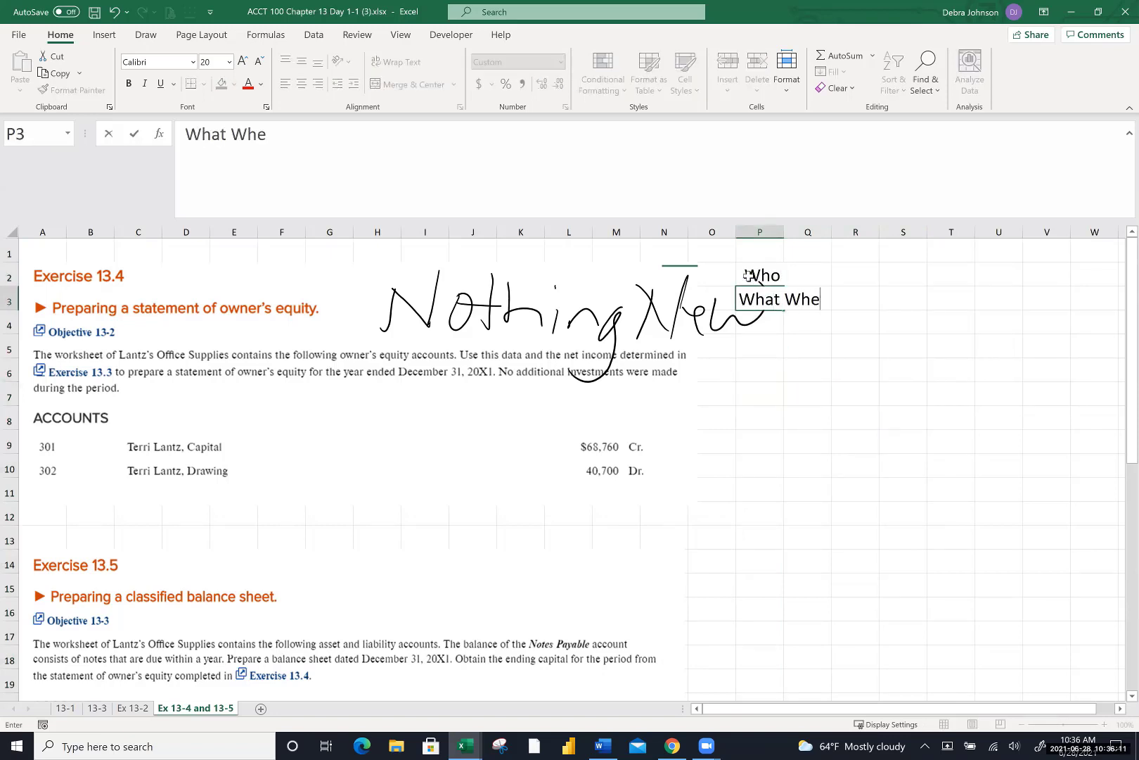
key("BackSpace")
key("BackSpace")
key("BackSpace")
key("BackSpace")
key("Return")
type("When")
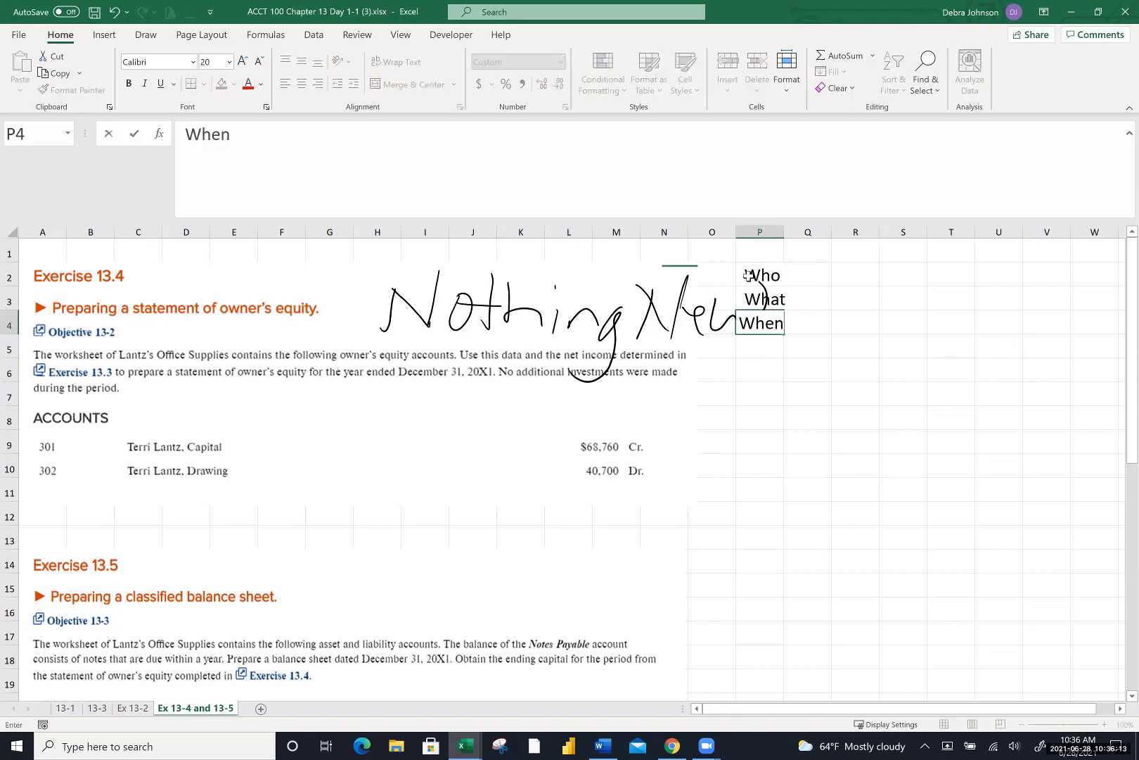
key("Return")
left_click(754, 373)
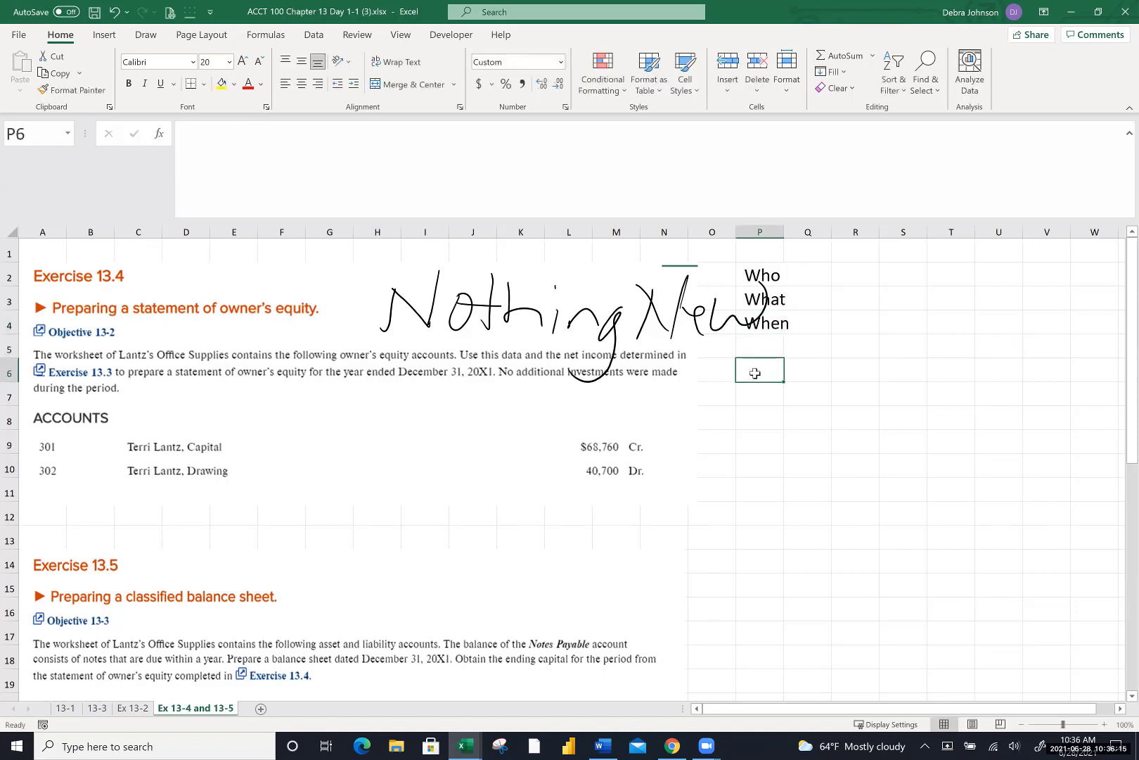
scroll(755, 372, "right", 1)
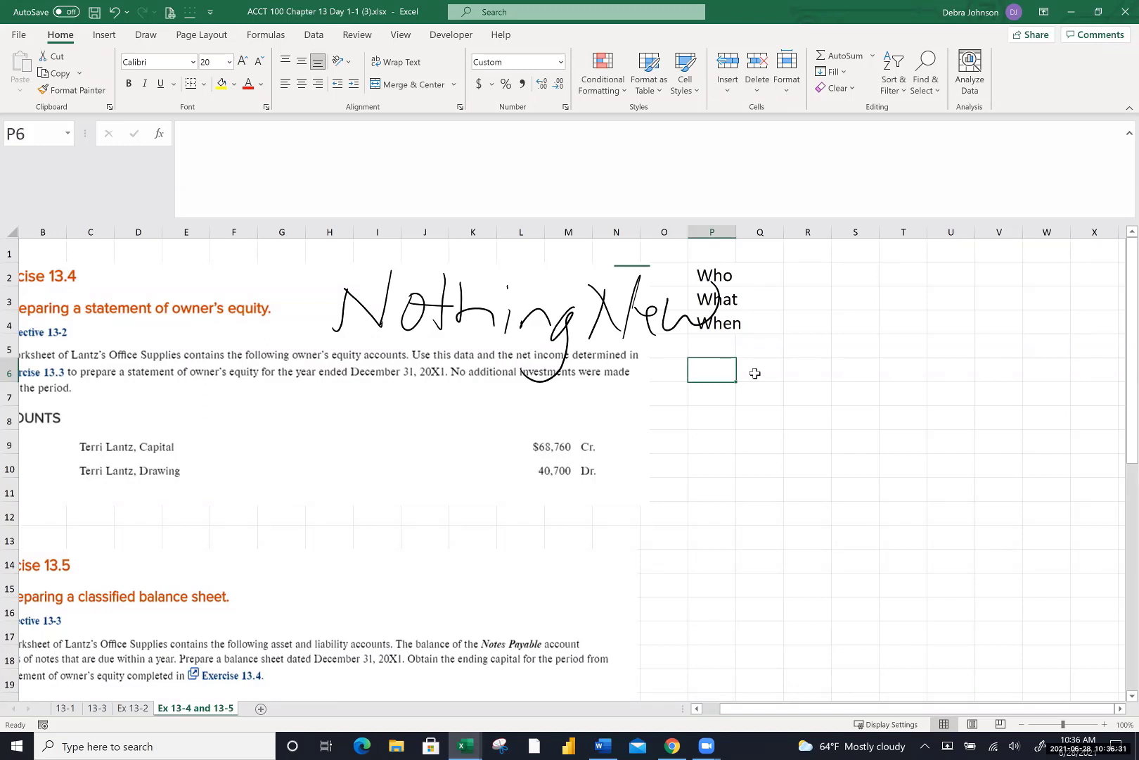
left_click(98, 709)
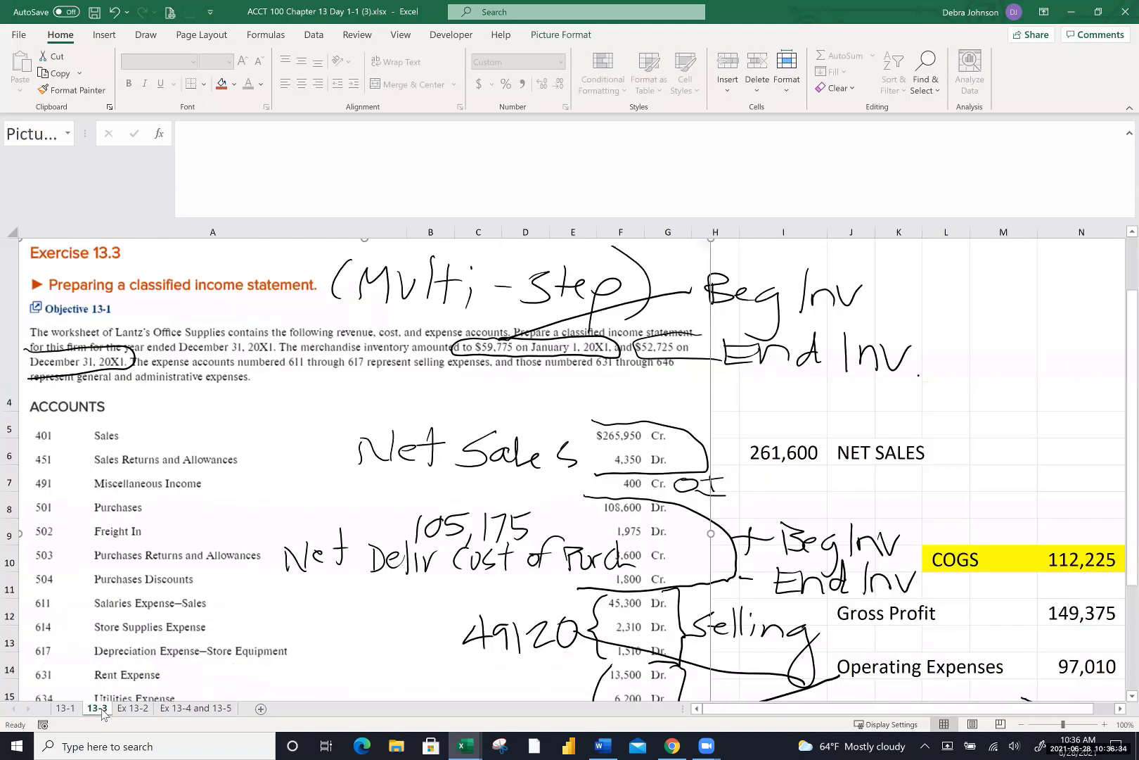
left_click(203, 709)
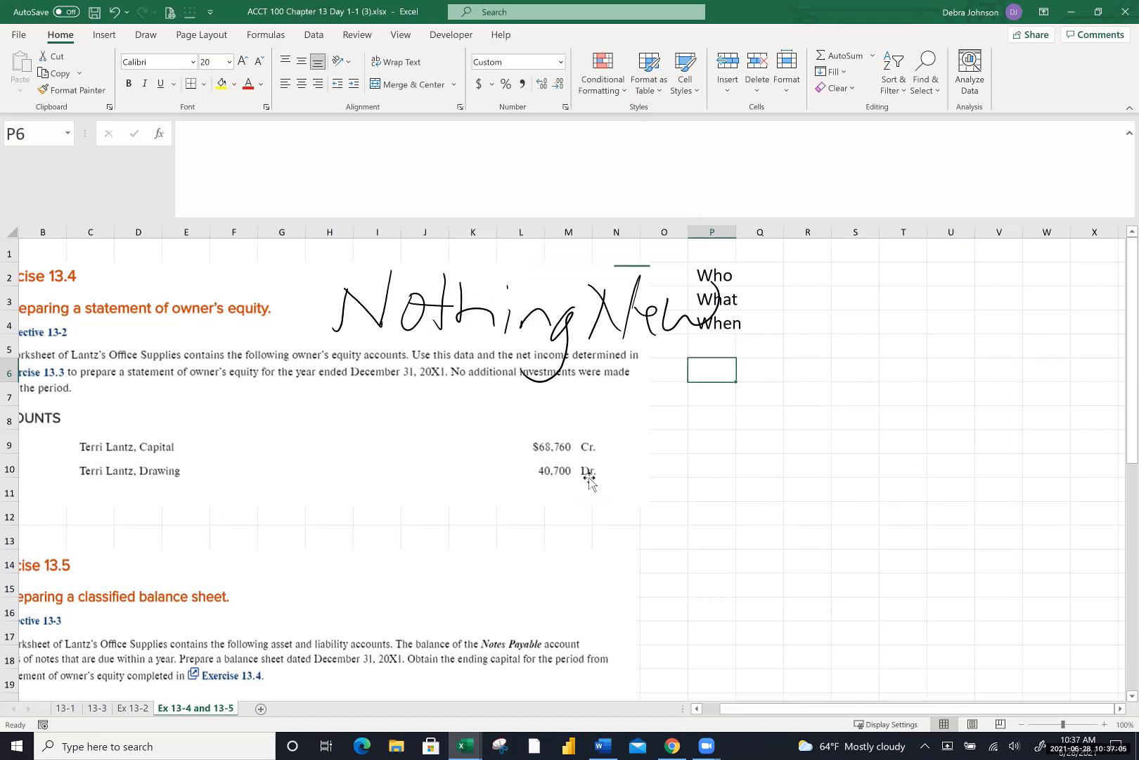
Type the statement labels: owner's Capital 1/1/X1, Add Net Income, Less Drawing, and owner's Capital 12/31/X1
type("Terri")
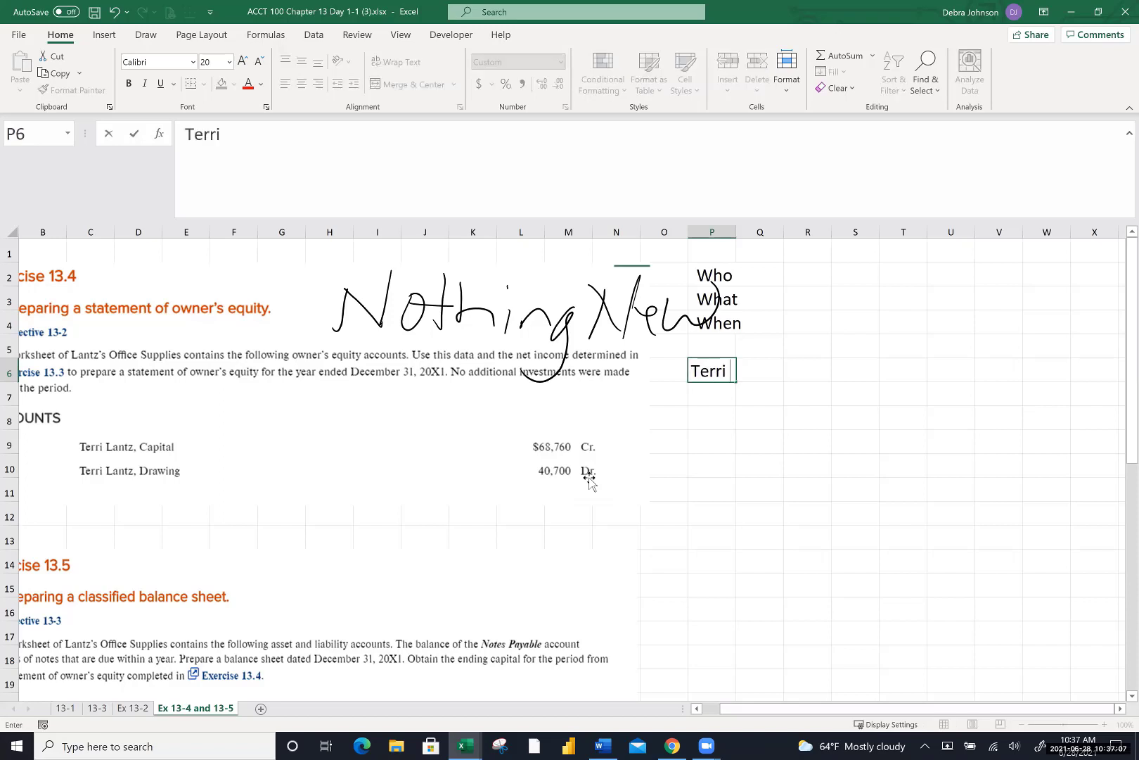
type(" Lantz, Capital,")
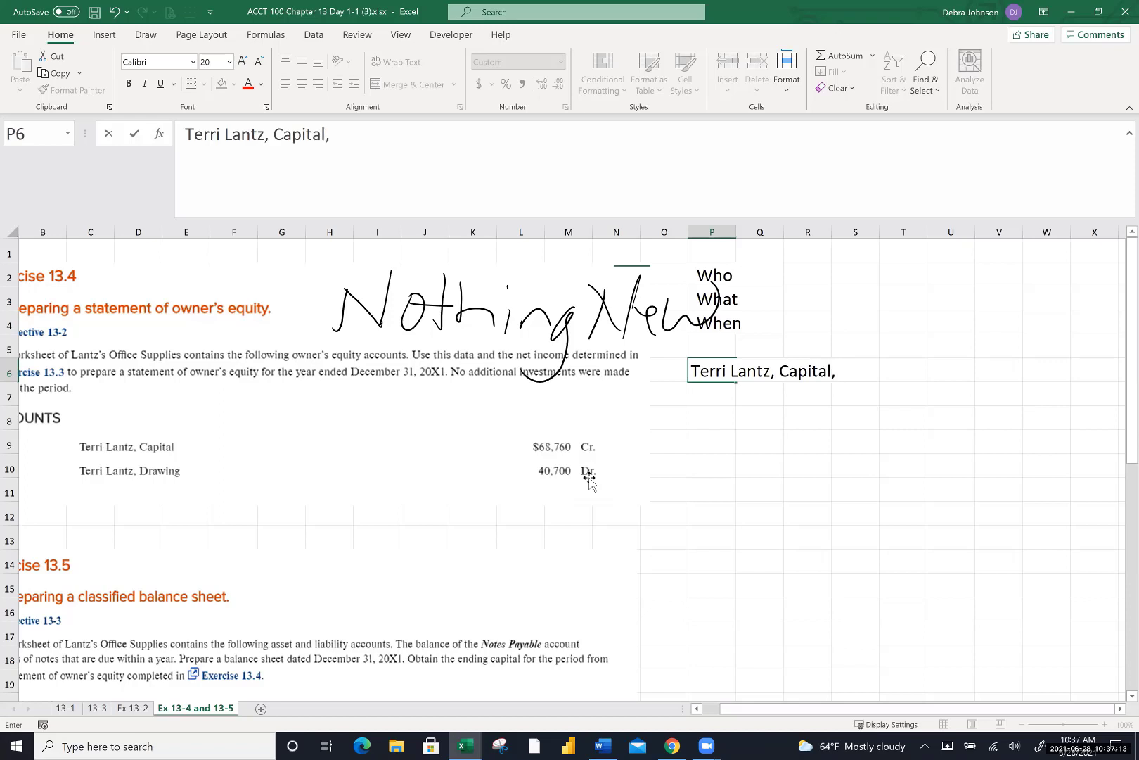
type(" 1/1/X1")
left_click(704, 393)
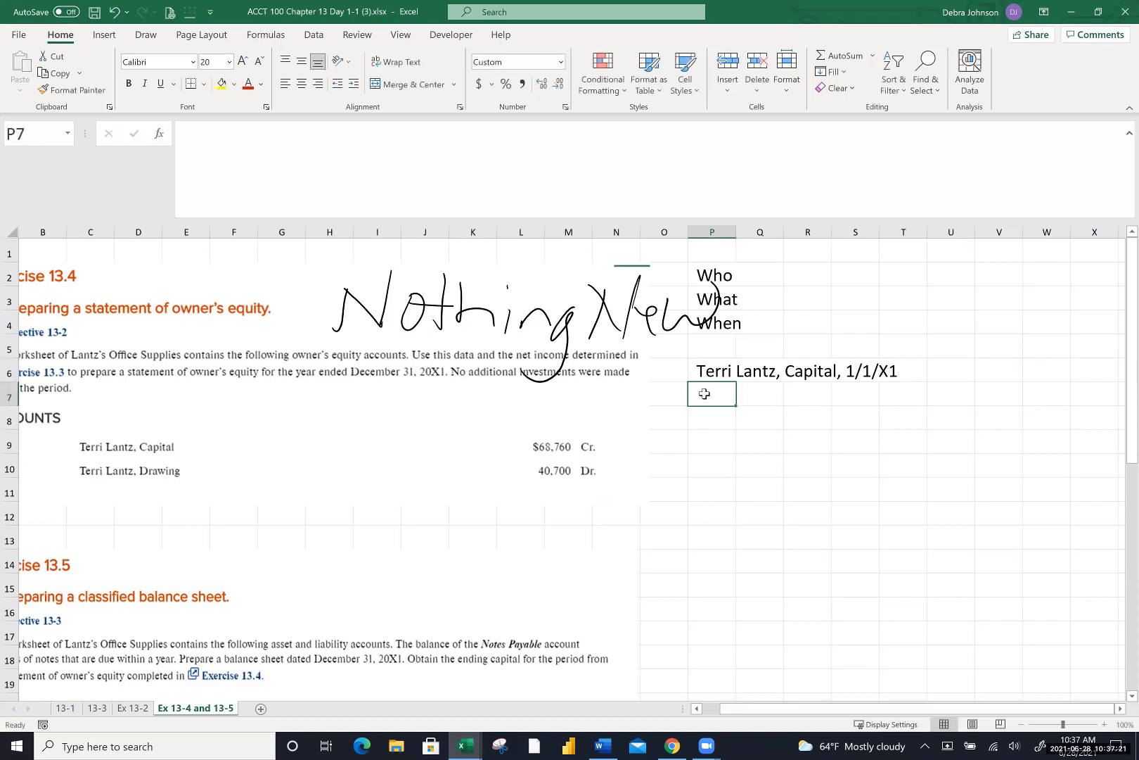
type("Add ")
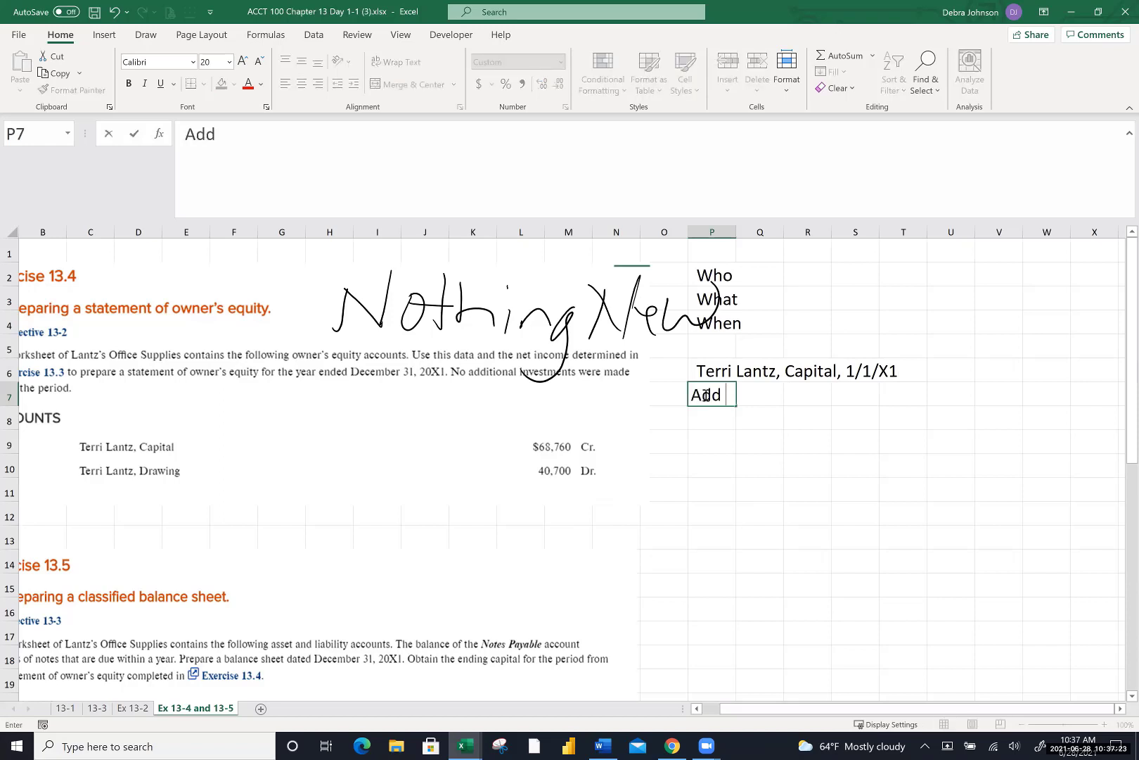
type("Net Income")
key("Return")
type("Less ")
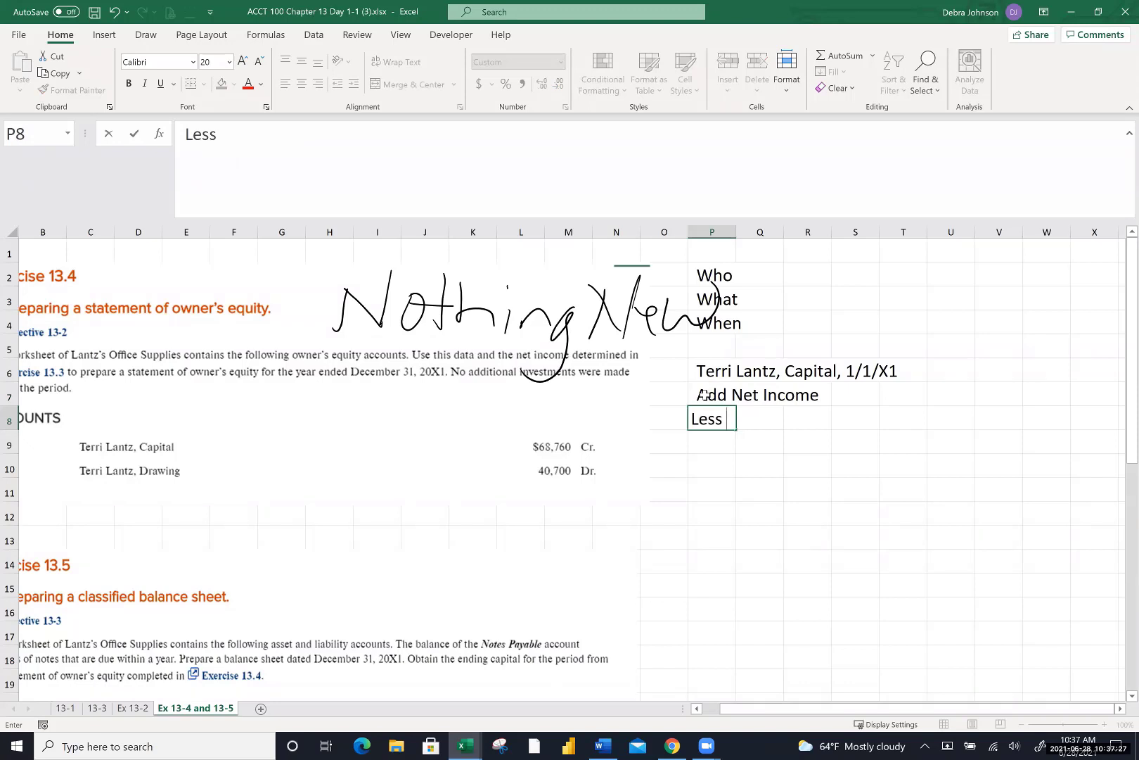
type("Drawing")
key("Return")
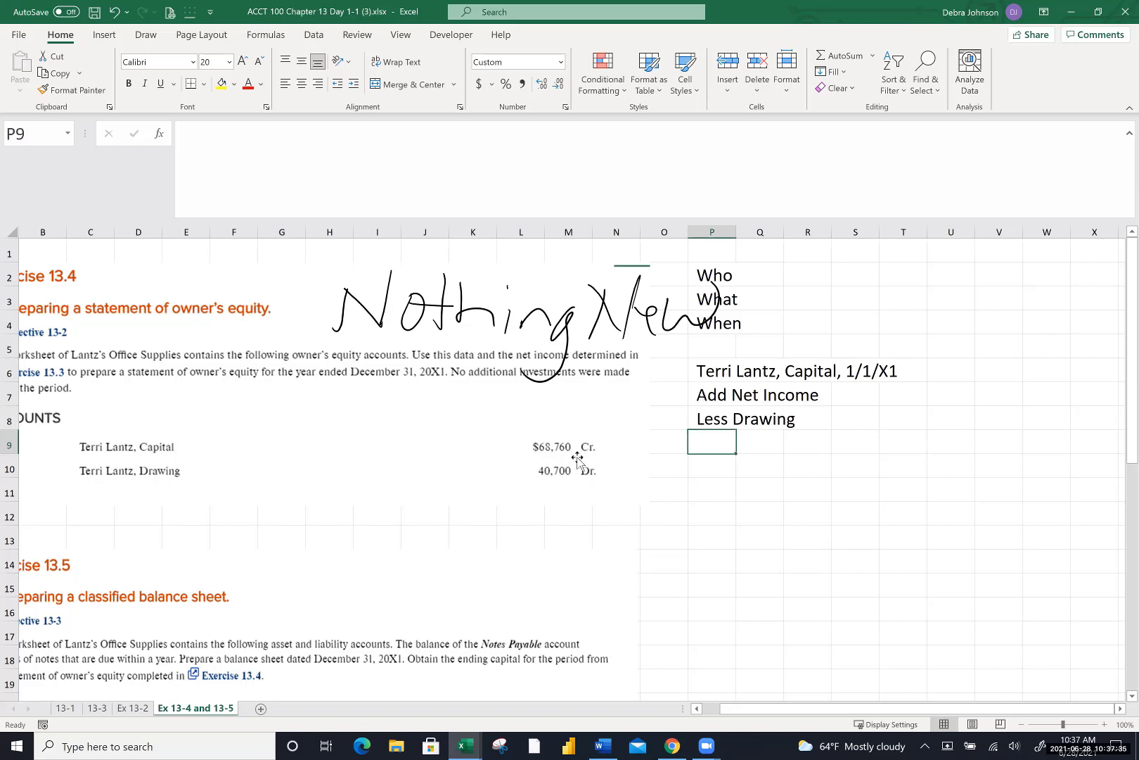
left_click(709, 466)
type("T")
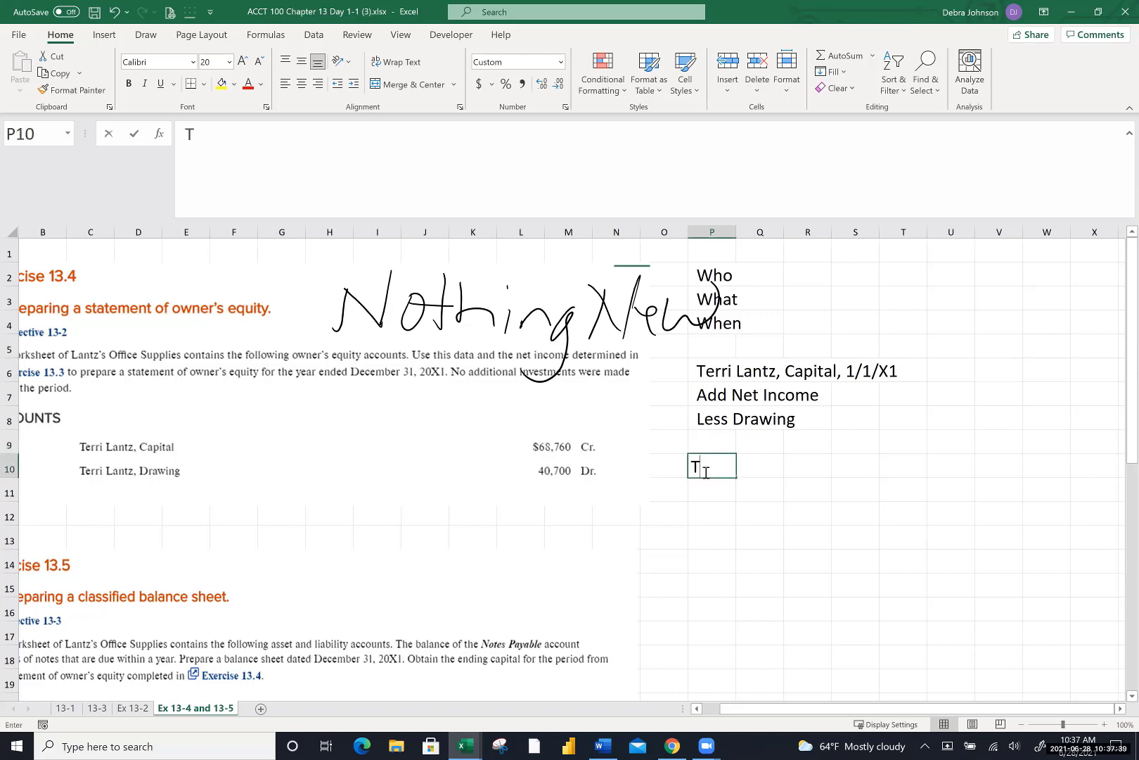
type("erri Lantz")
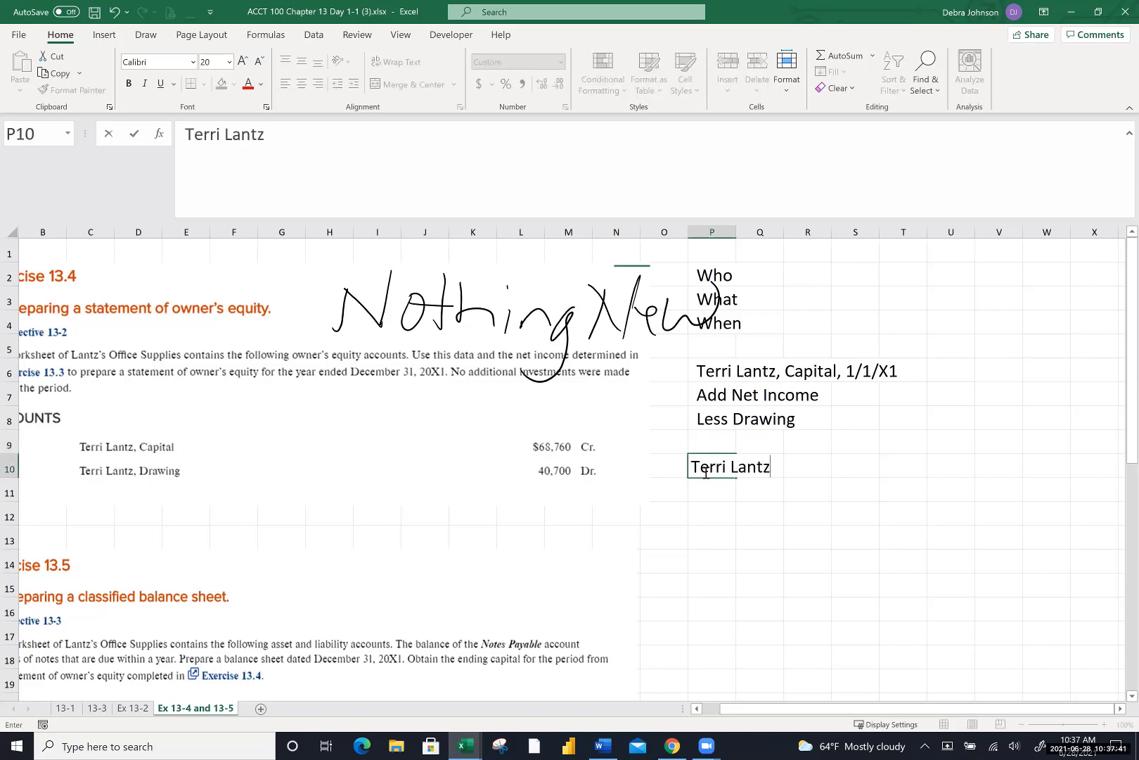
type(", Capita")
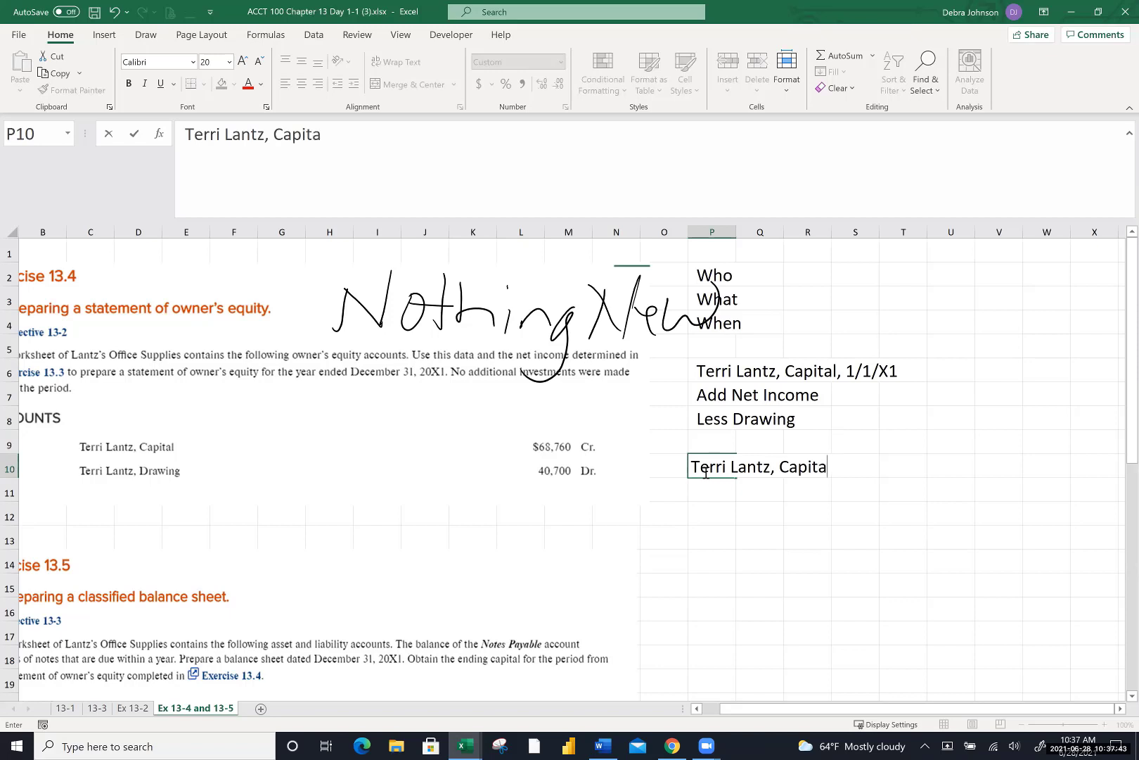
type("l, 12/31/")
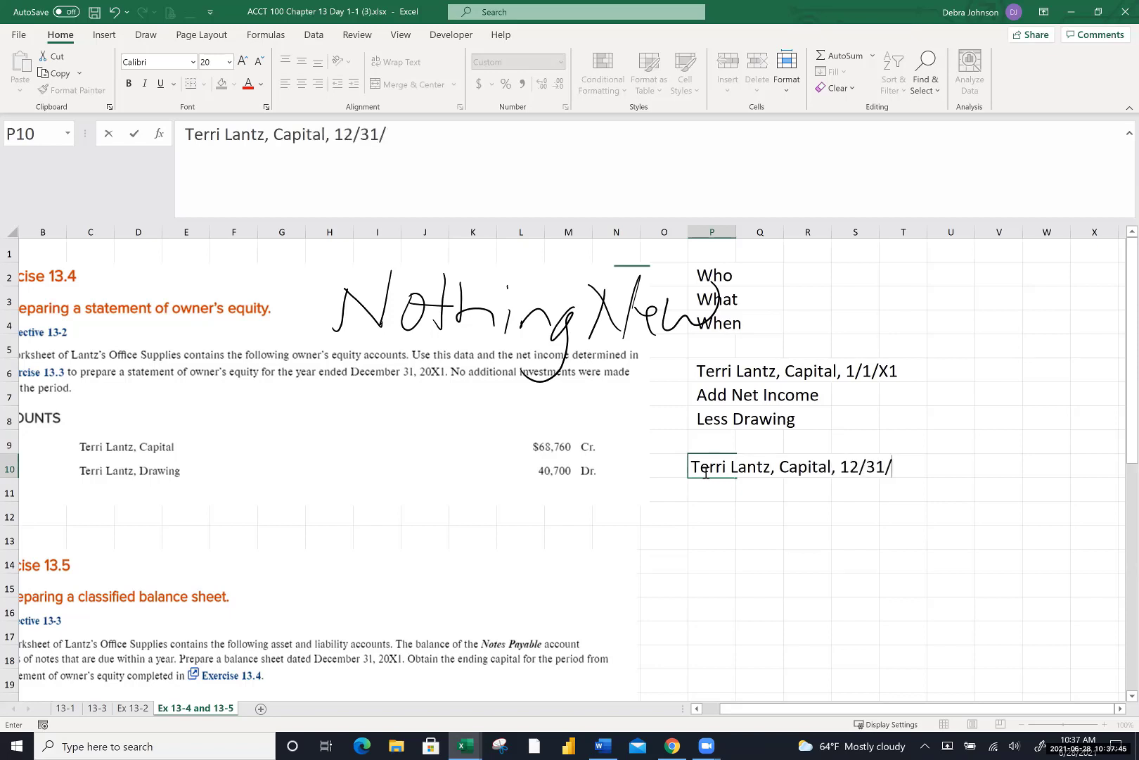
type("X1")
key("Return")
scroll(879, 380, "right", 2)
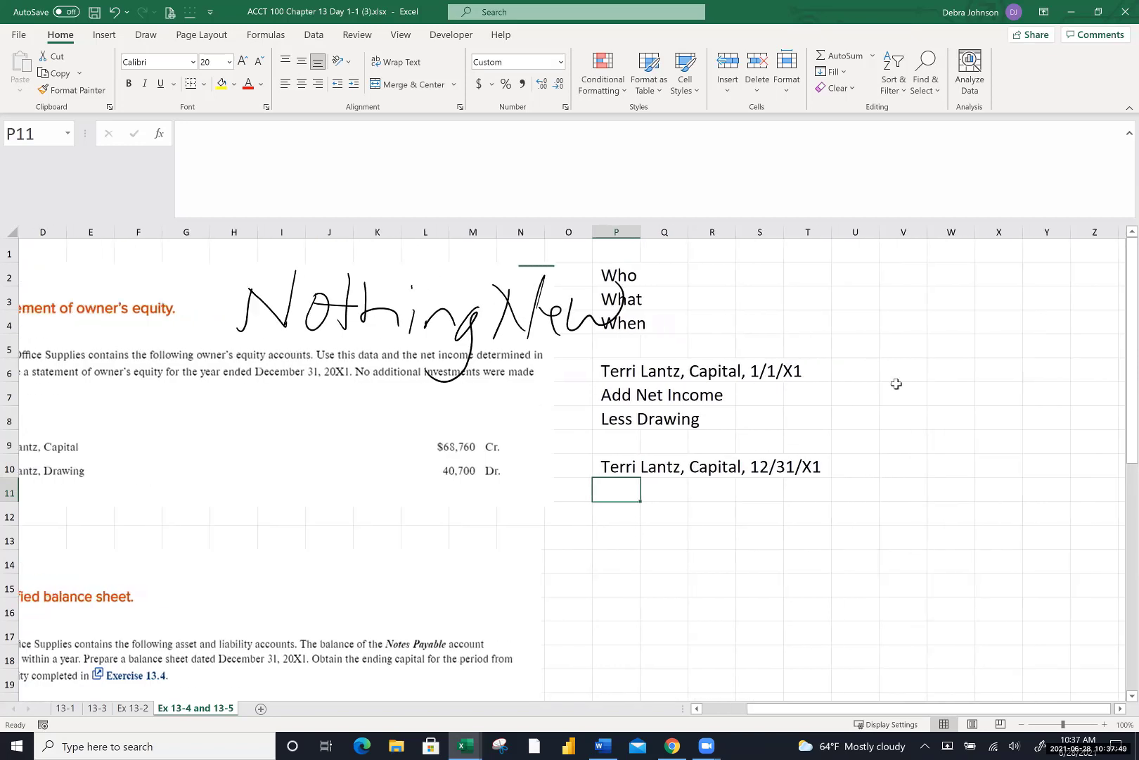
left_click_drag(862, 365, 892, 466)
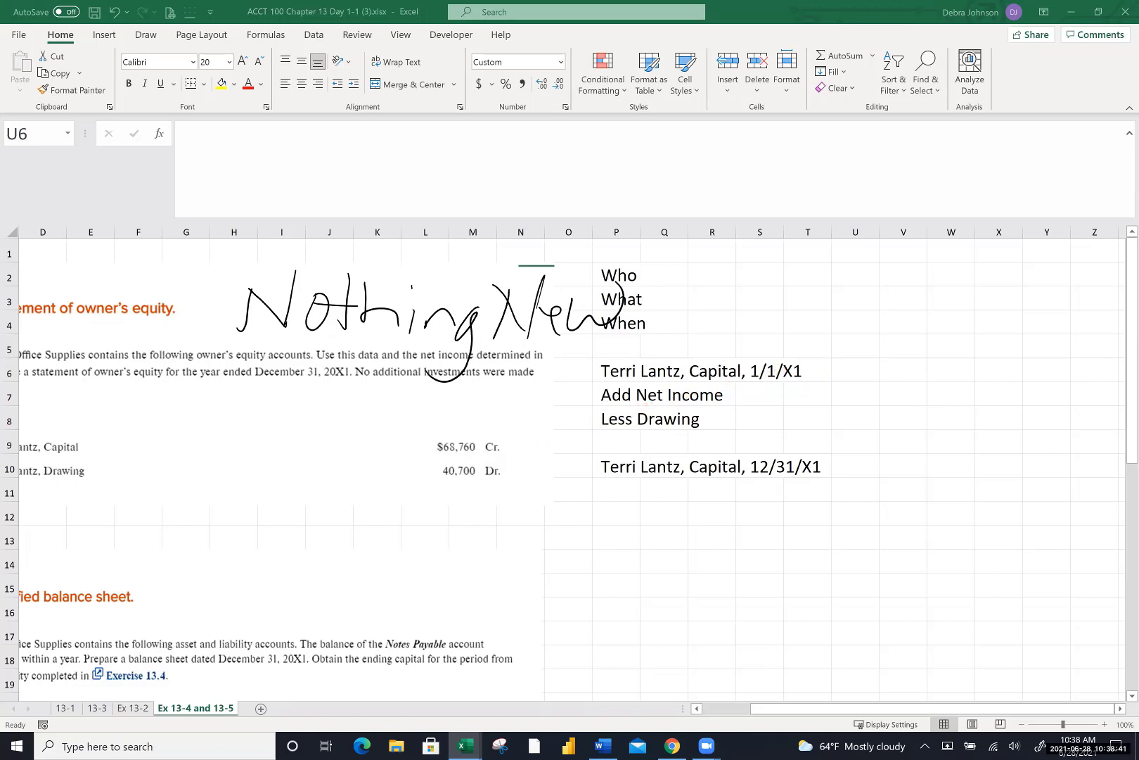
scroll(389, 453, "left", 3)
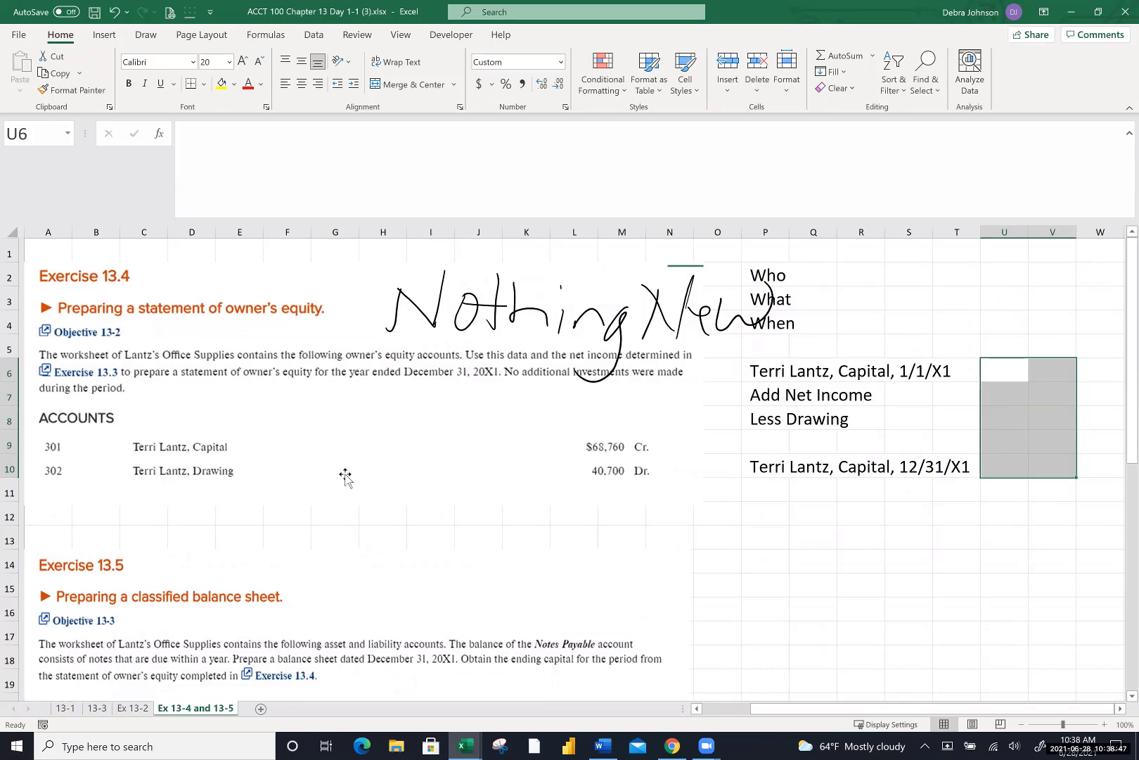
Enter beginning capital 68,760 in V6 and net income 52,025 in U7
scroll(345, 477, "right", 6)
left_click(751, 374)
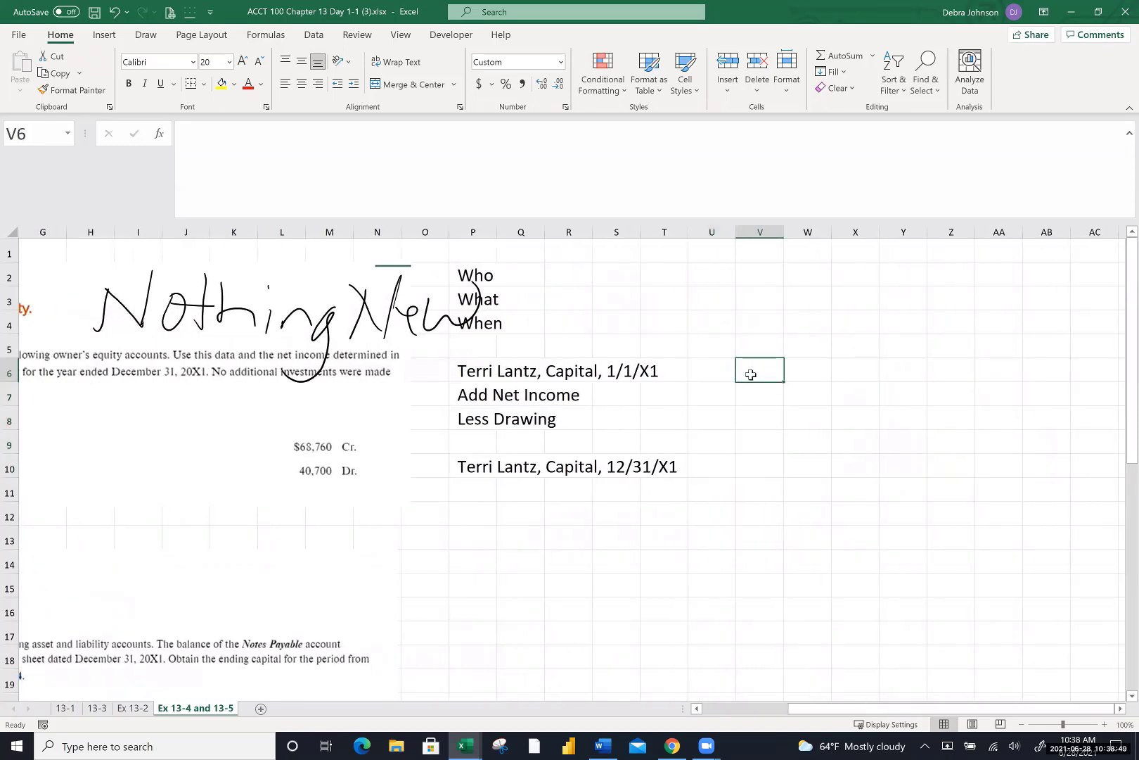
type("68760")
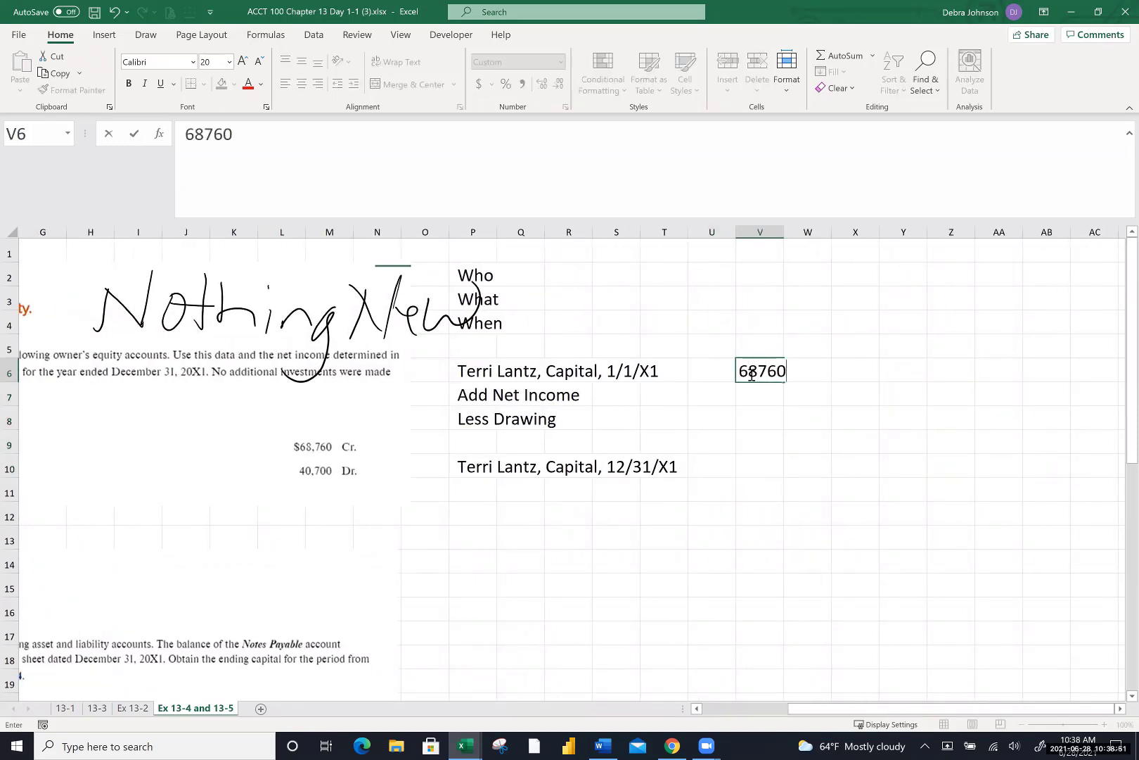
key("Return")
left_click(703, 399)
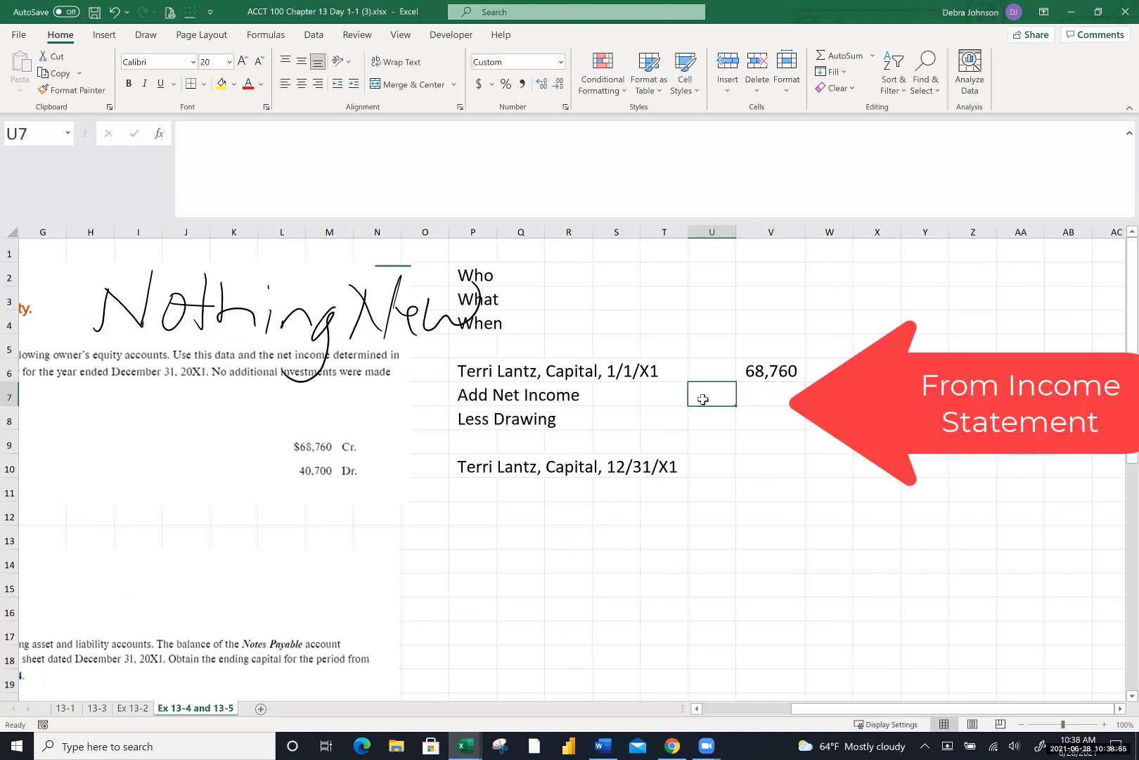
type("=")
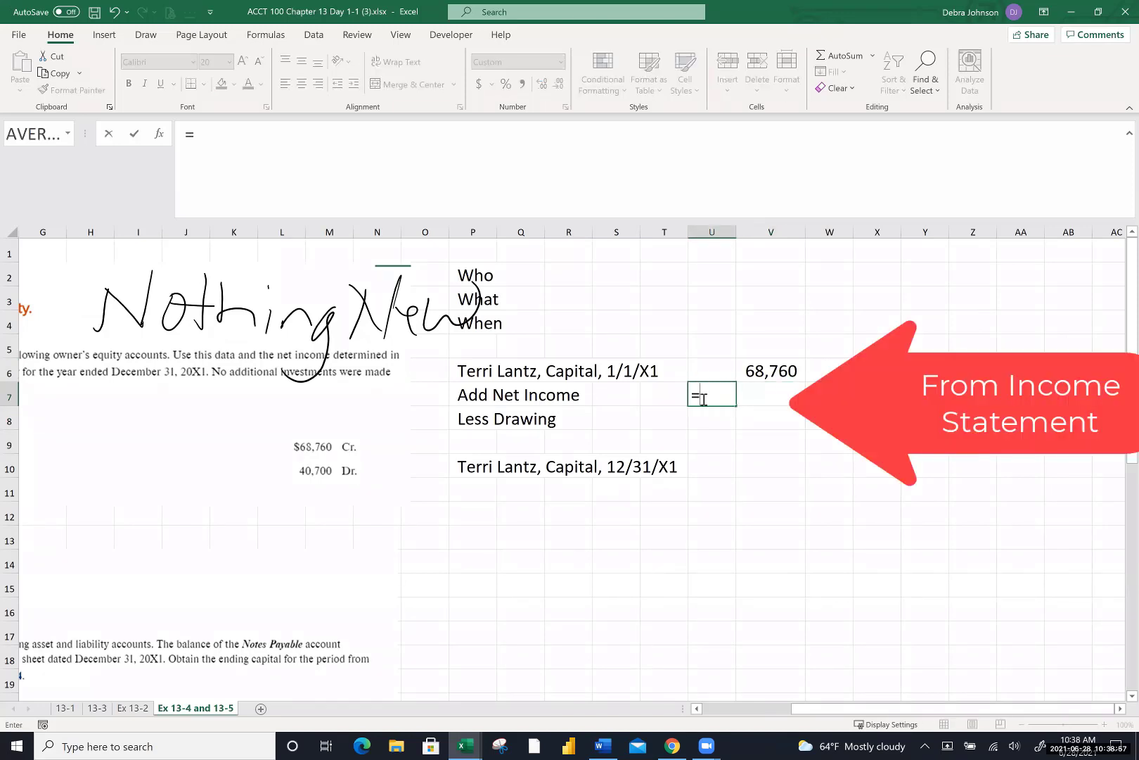
key("BackSpace")
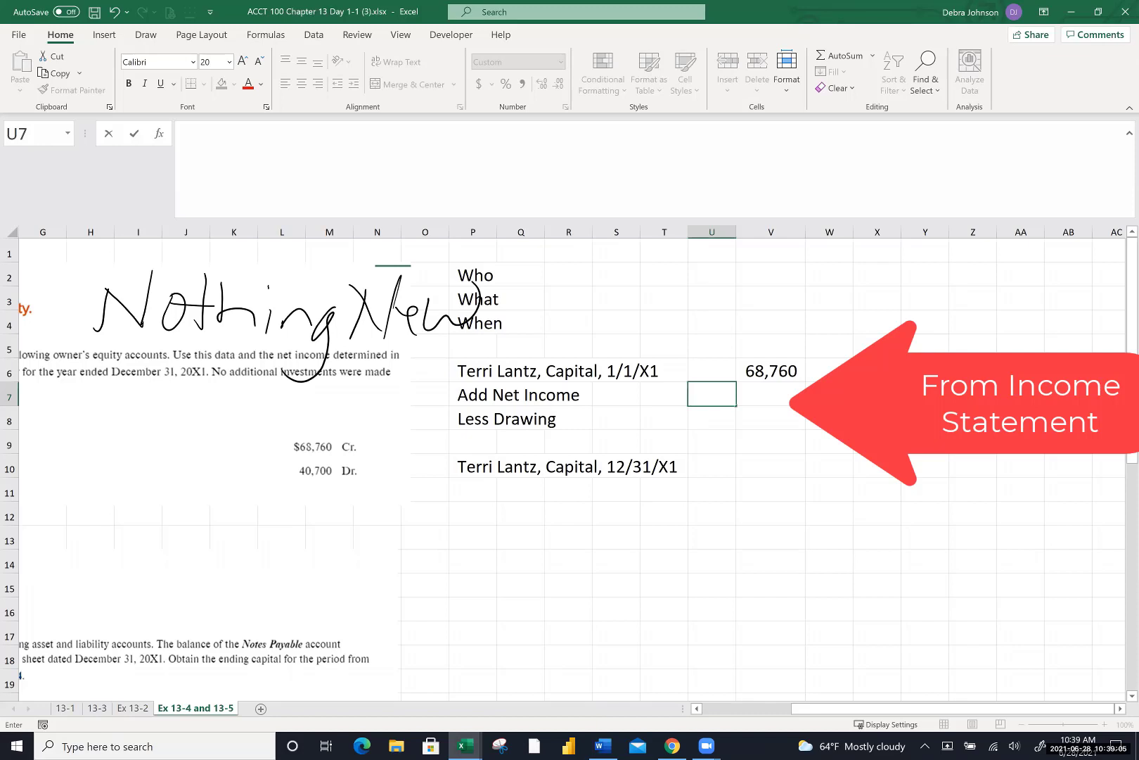
type("520250")
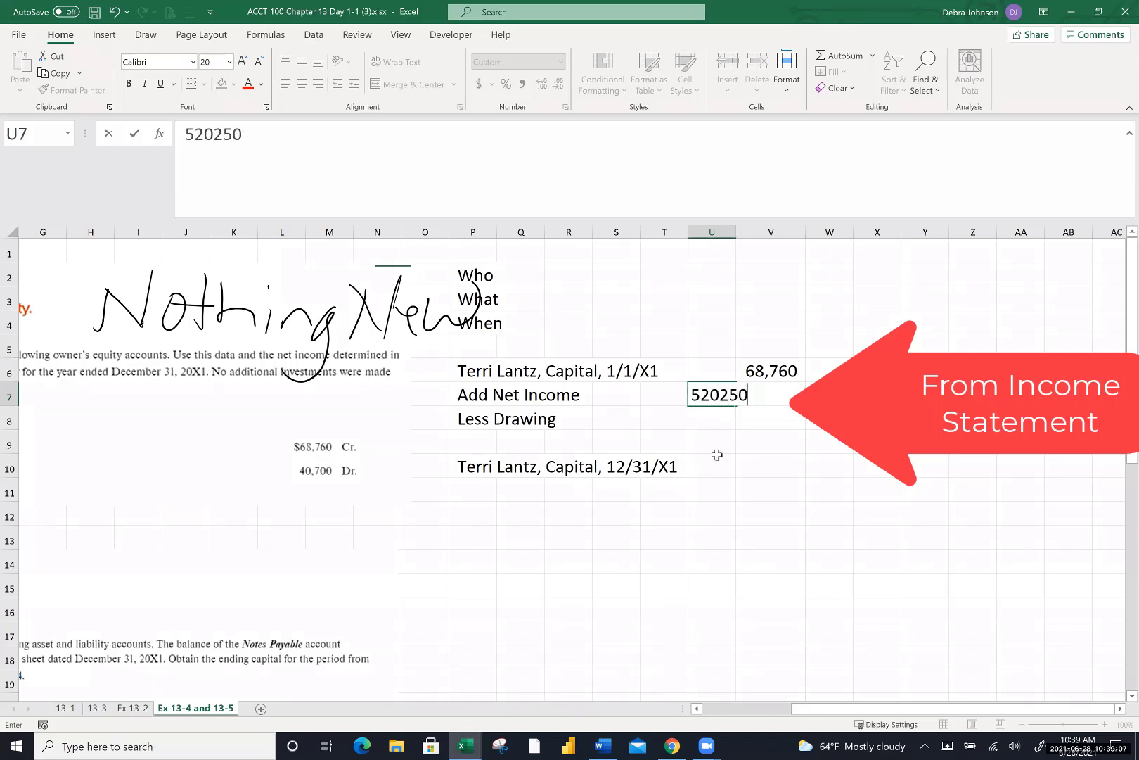
key("Return")
left_click(725, 399)
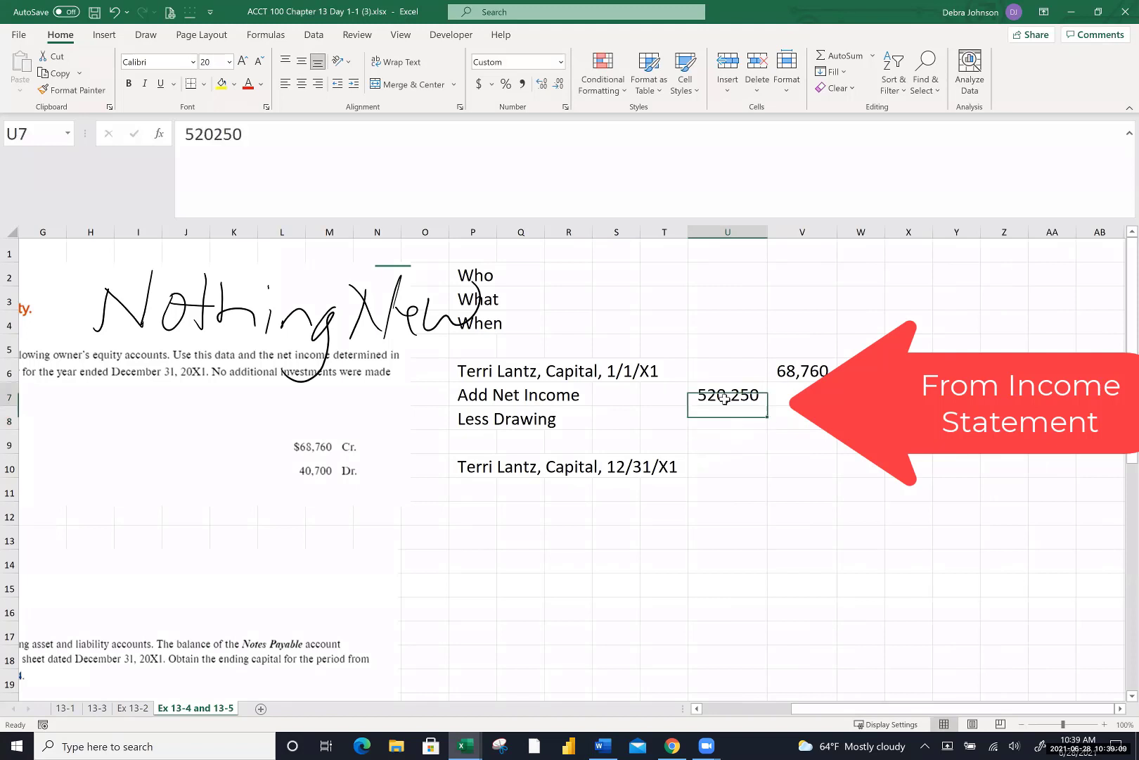
double_click(724, 399)
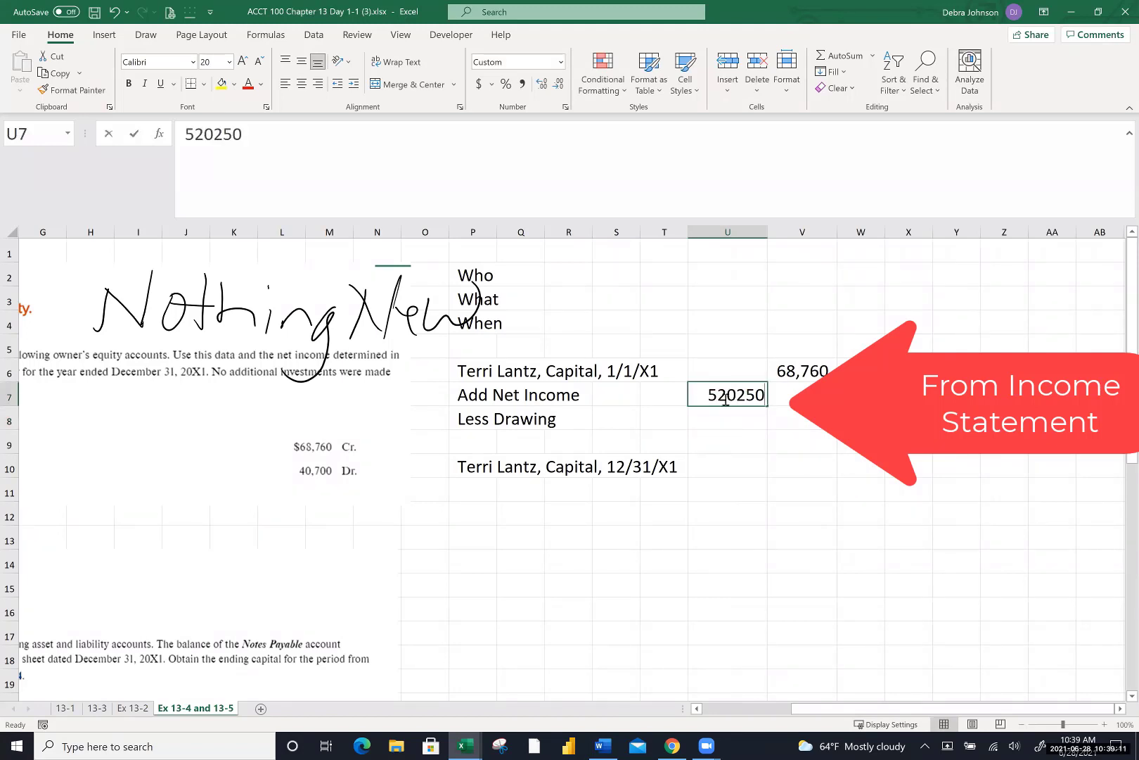
key("BackSpace")
key("BackSpace")
key("BackSpace")
type("25")
key("Return")
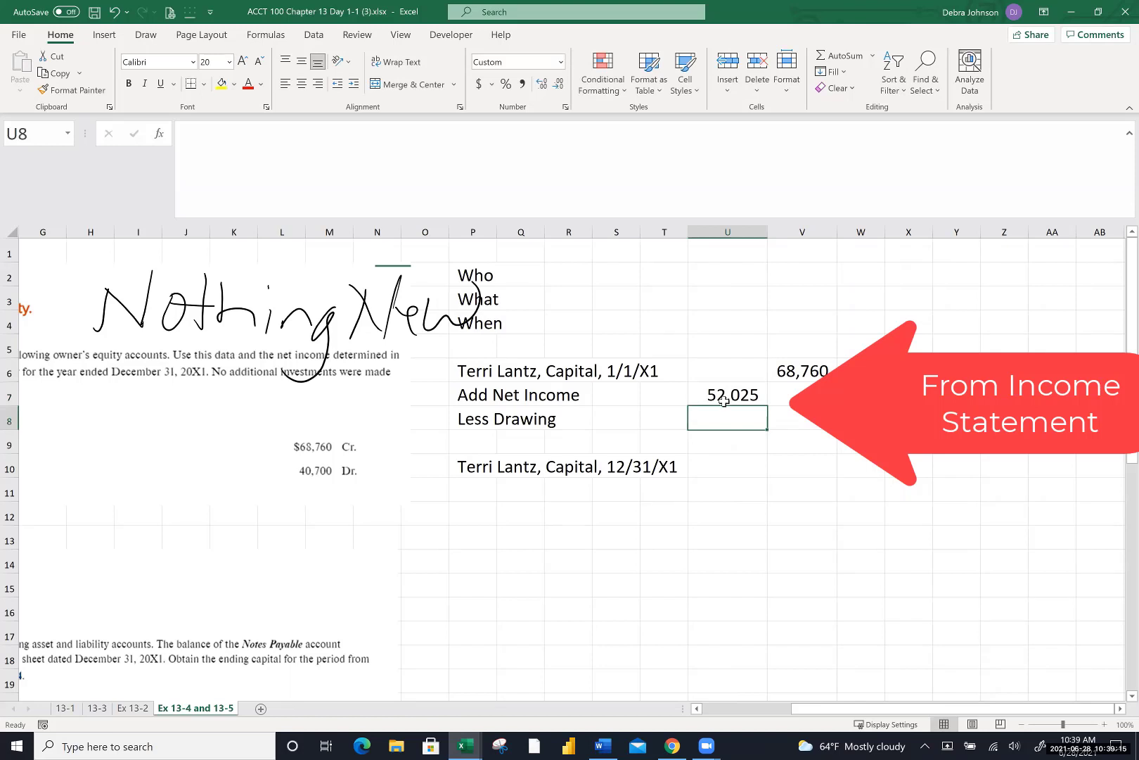
Enter drawing of 40,700 in U8 and give it a bottom border
type("40700")
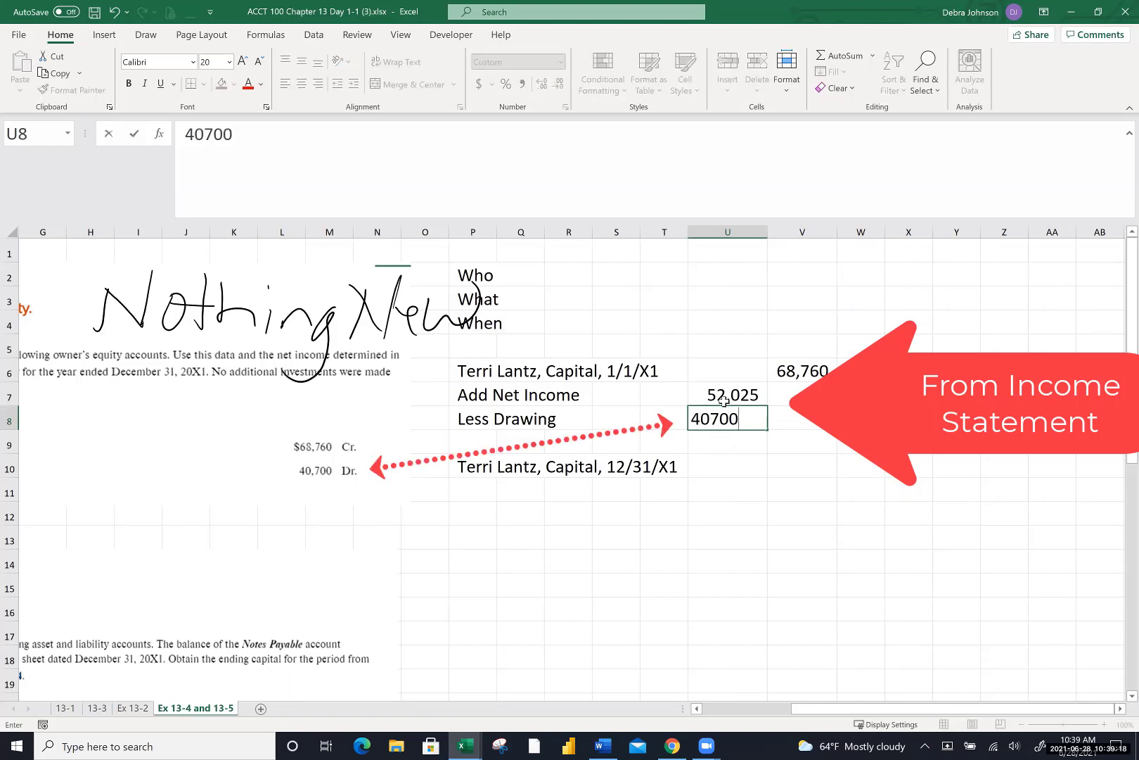
key("Return")
left_click(721, 418)
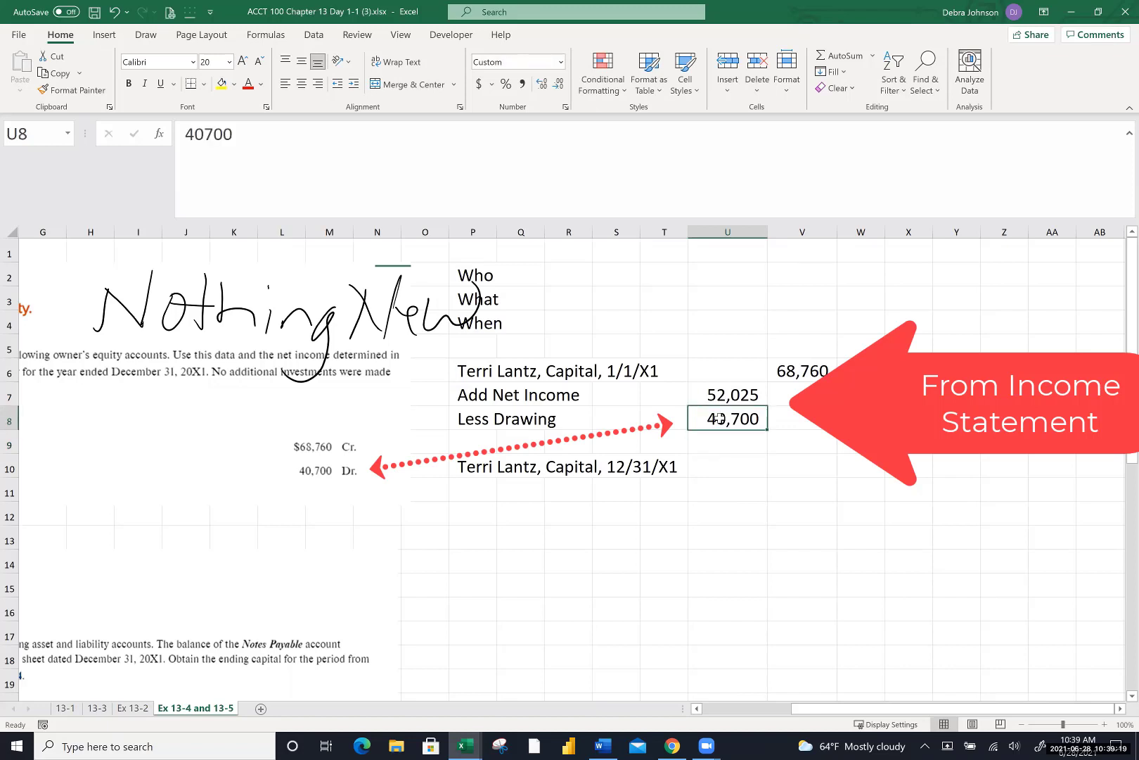
left_click(203, 84)
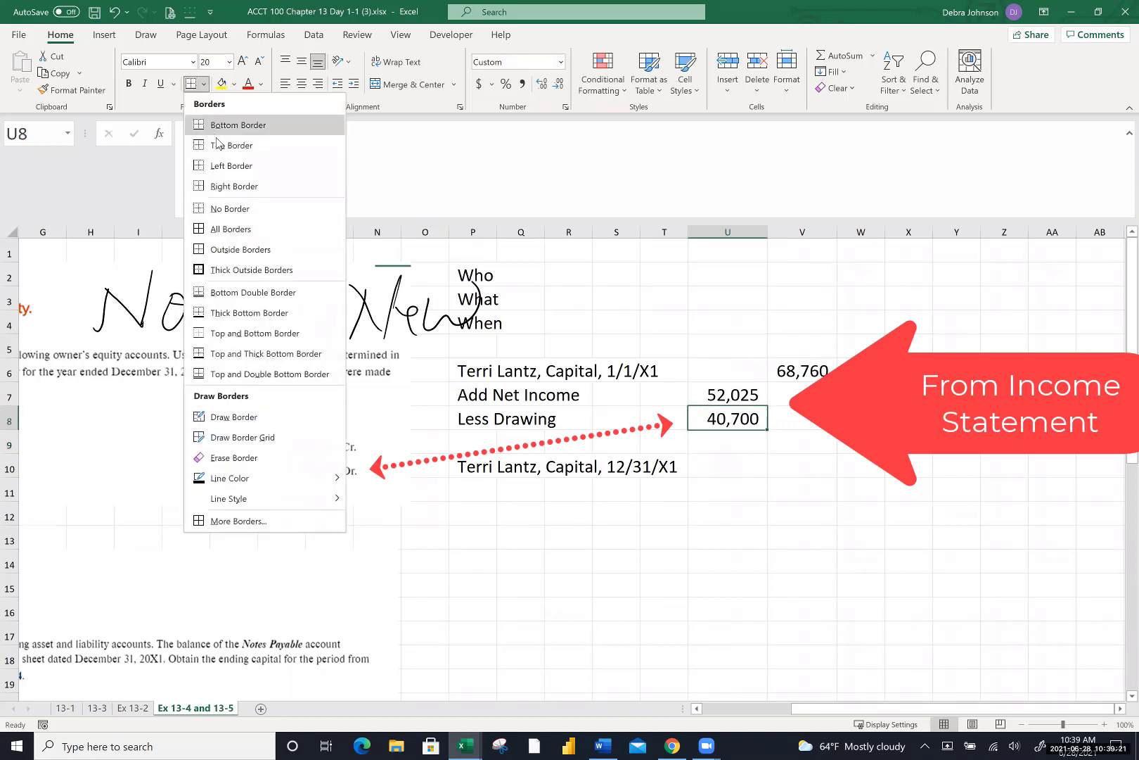
left_click(215, 125)
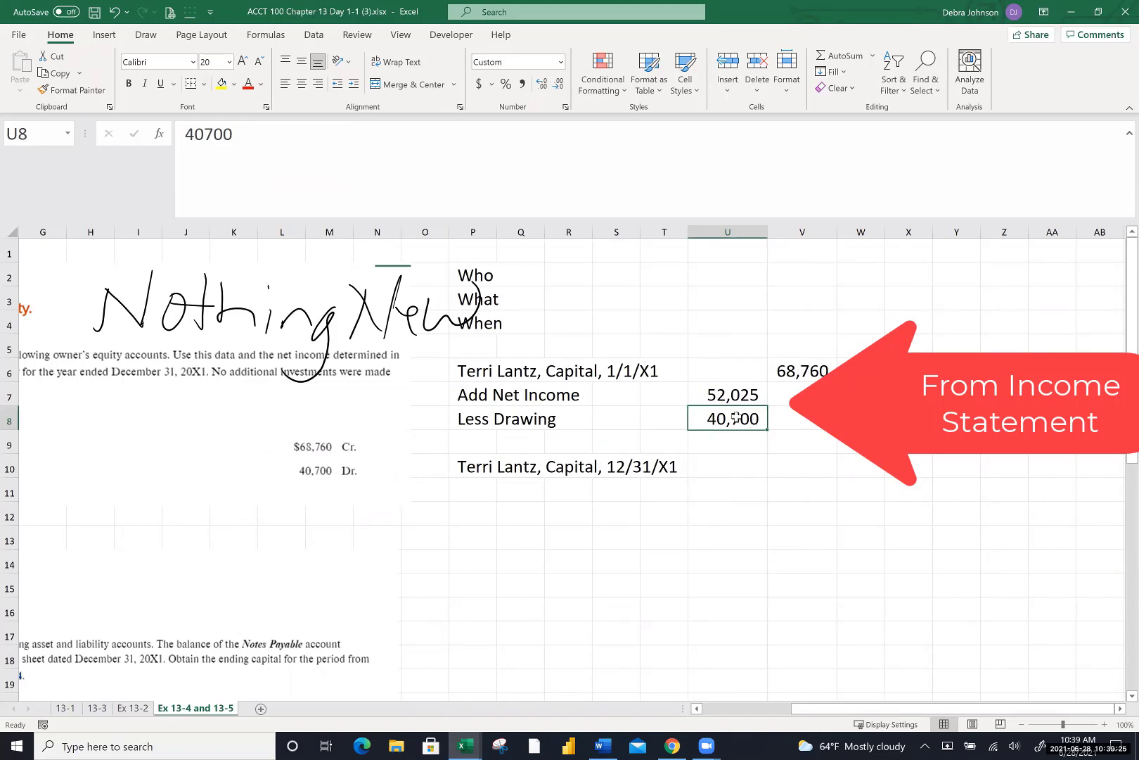
Compute the 11,325 increase in capital in V9 as =U7-U8, labelled 'Increase in Capital'
left_click(780, 448)
type("=")
left_click(724, 393)
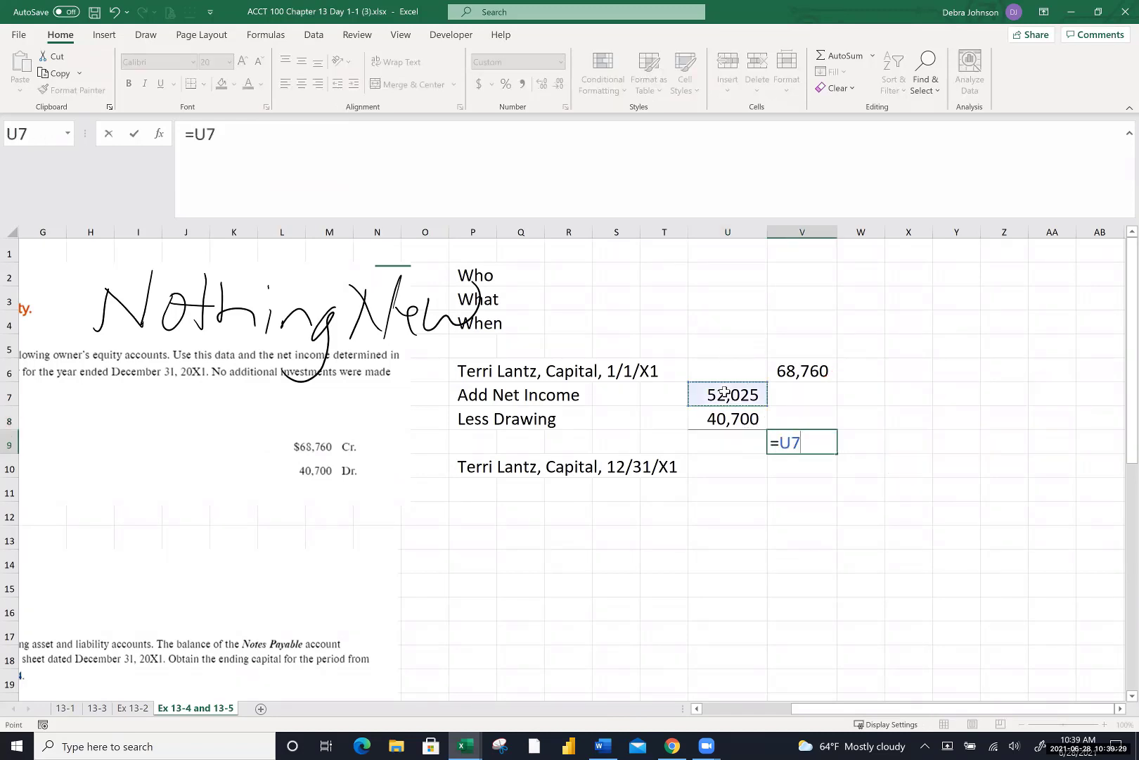
type("-")
left_click(707, 422)
key("Return")
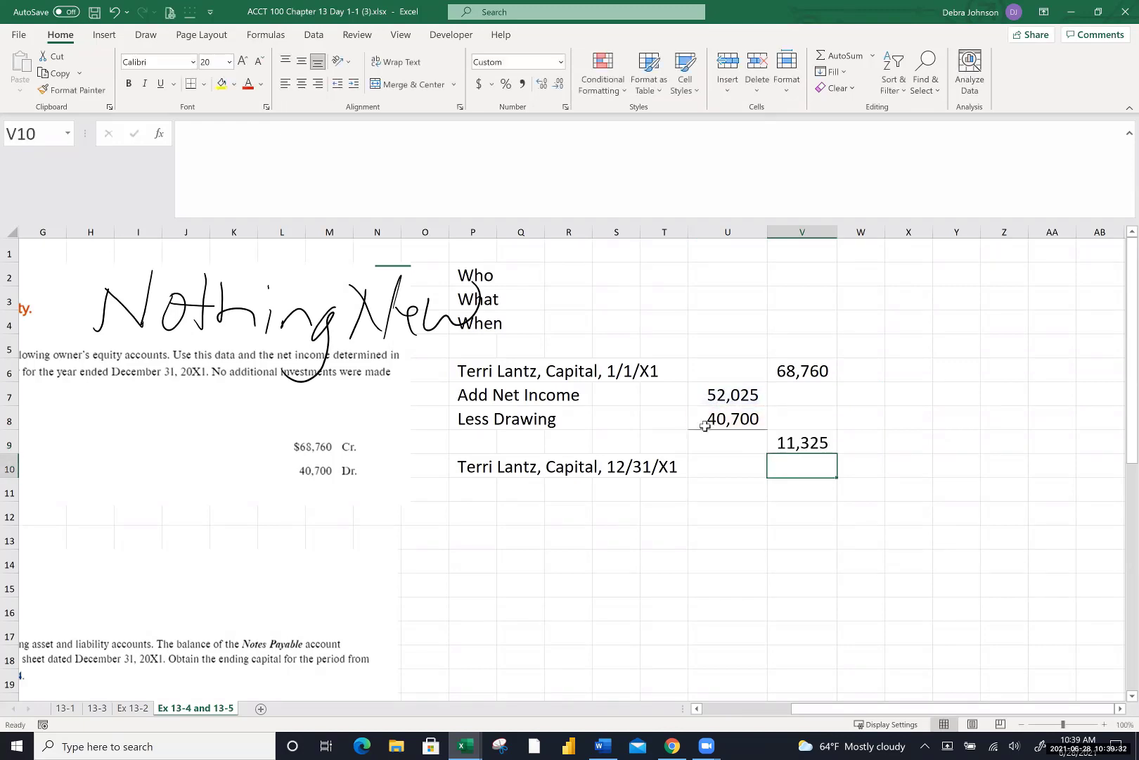
left_click(479, 439)
type("Inc")
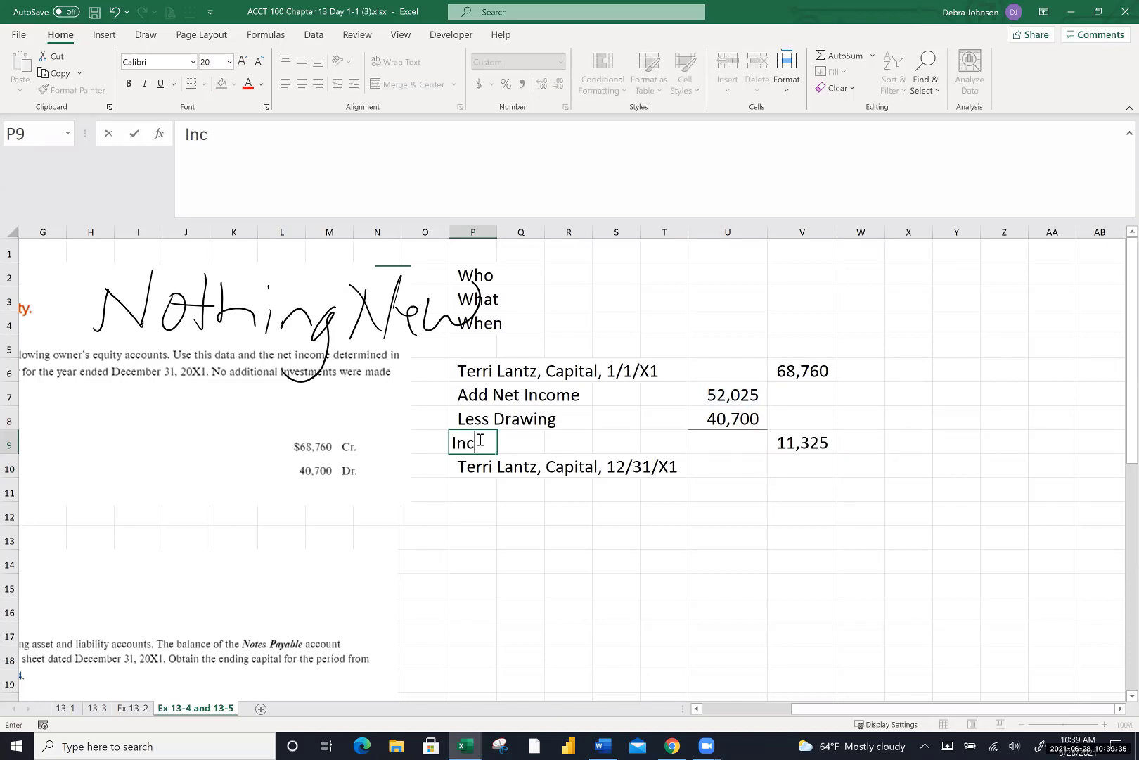
type("rease in Capital")
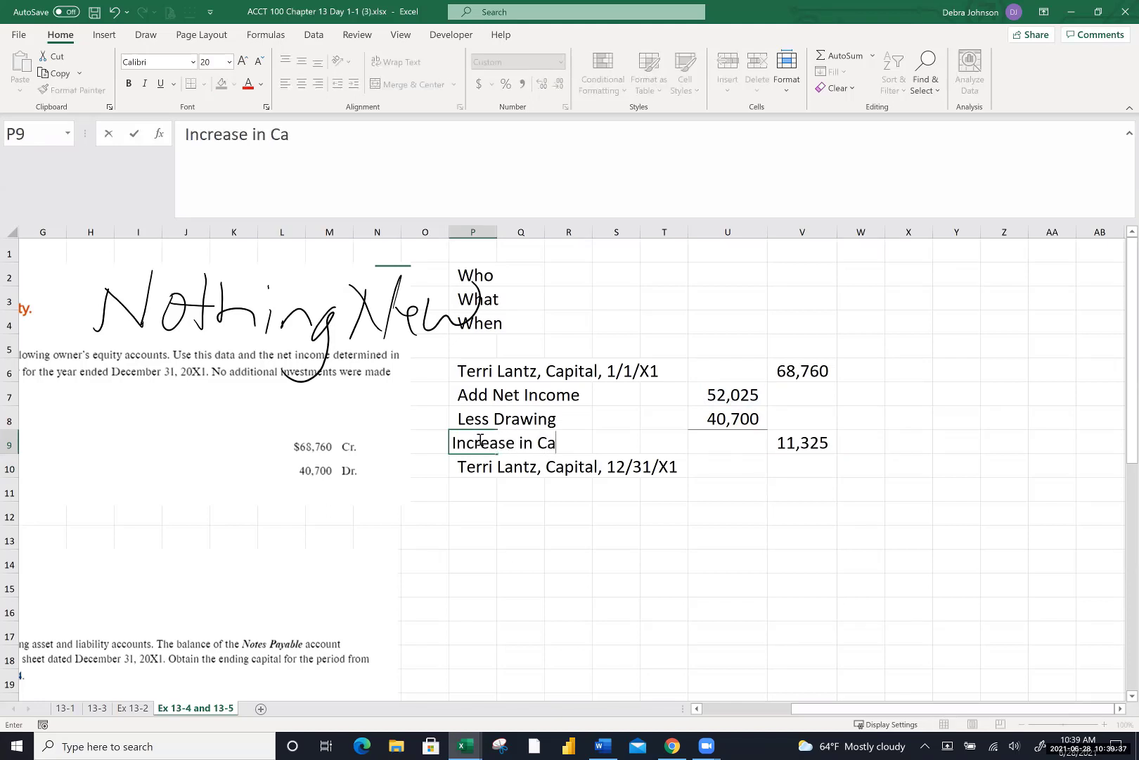
key("Return")
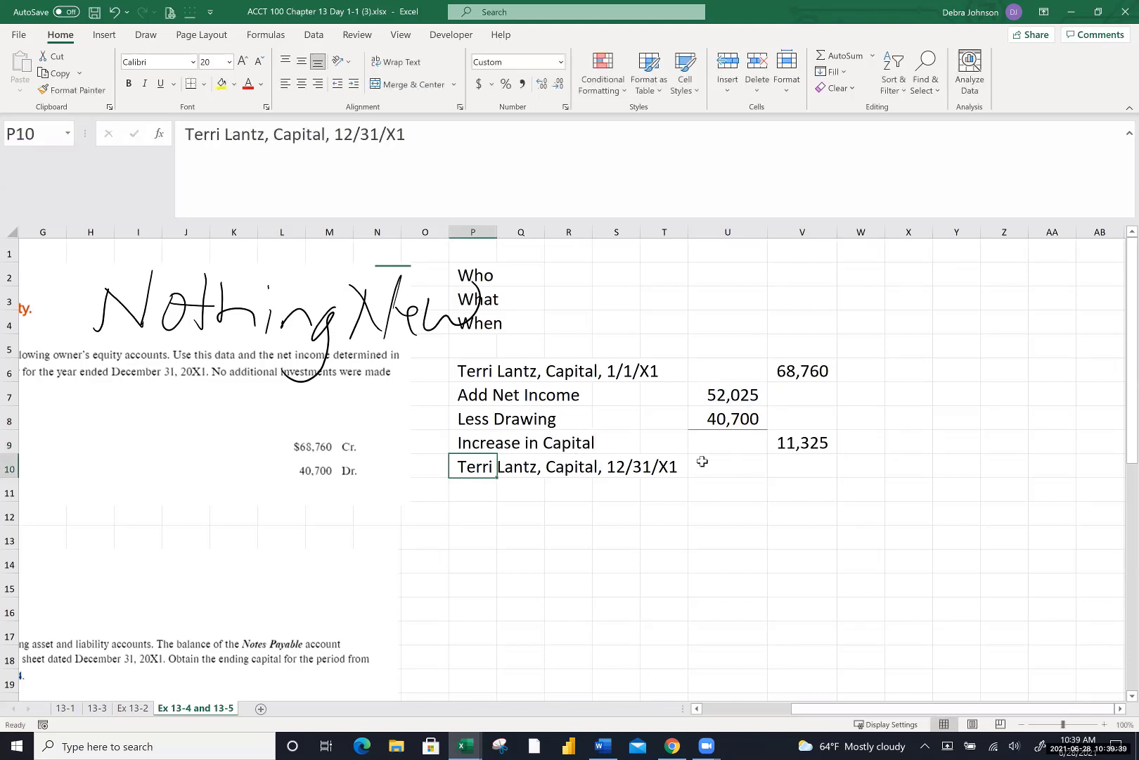
Total ending capital 80,085 in V10 with =SUM(V6:V9) and a top and double bottom border
left_click(778, 469)
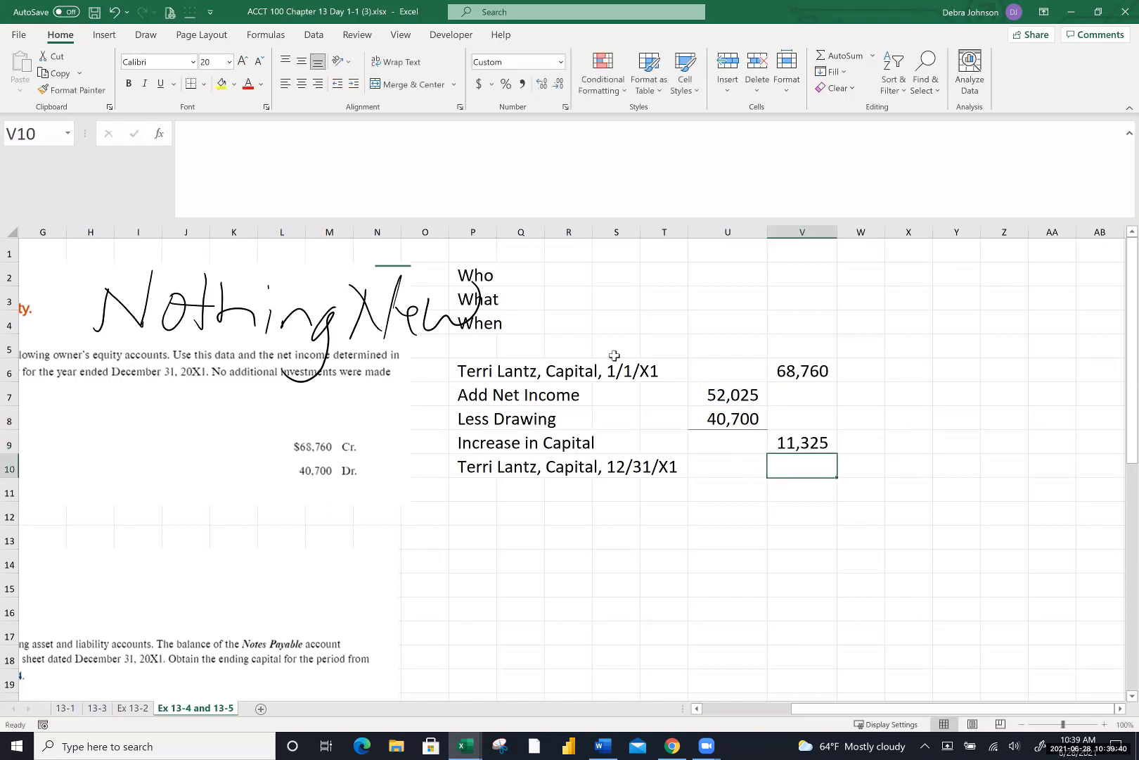
left_click(203, 84)
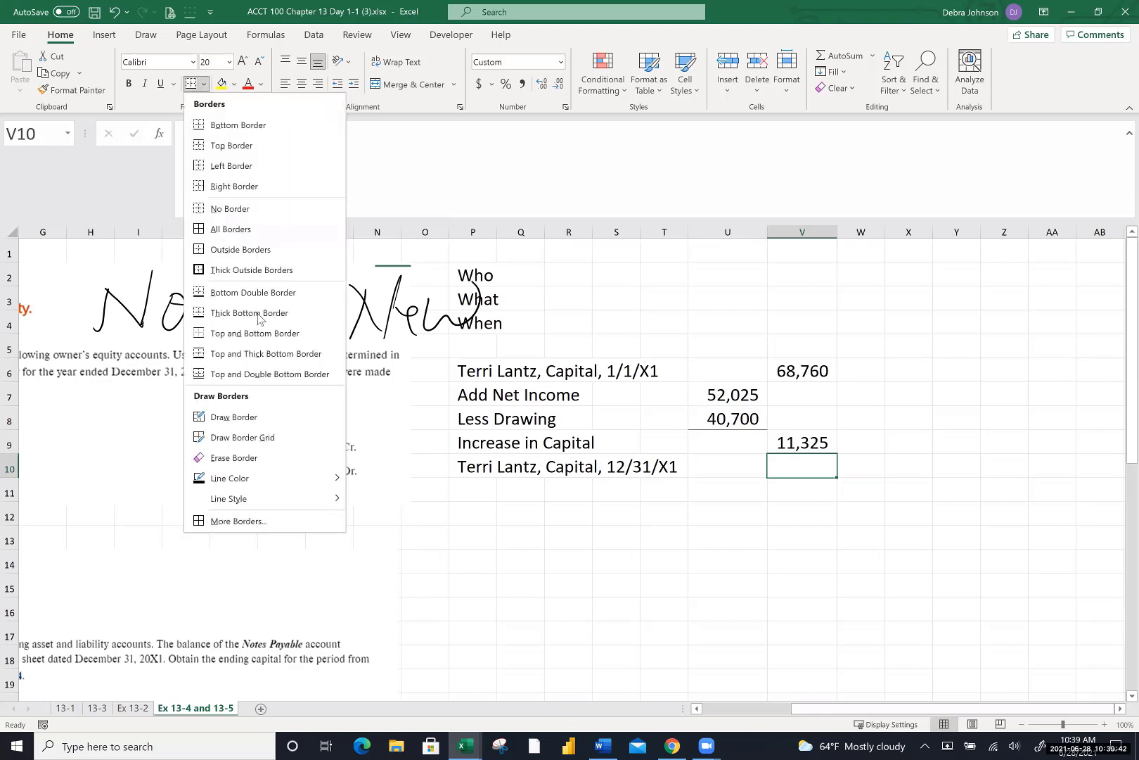
left_click(257, 374)
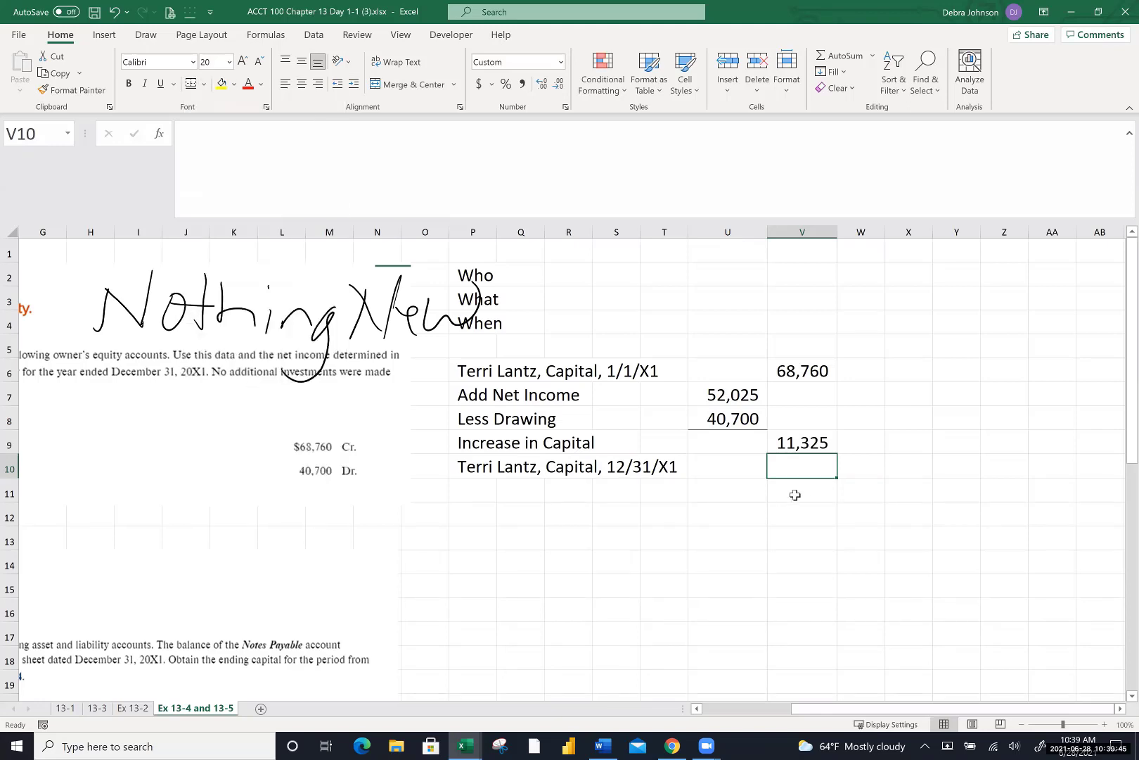
type("=sum(")
left_click_drag(802, 371, 798, 441)
key("Return")
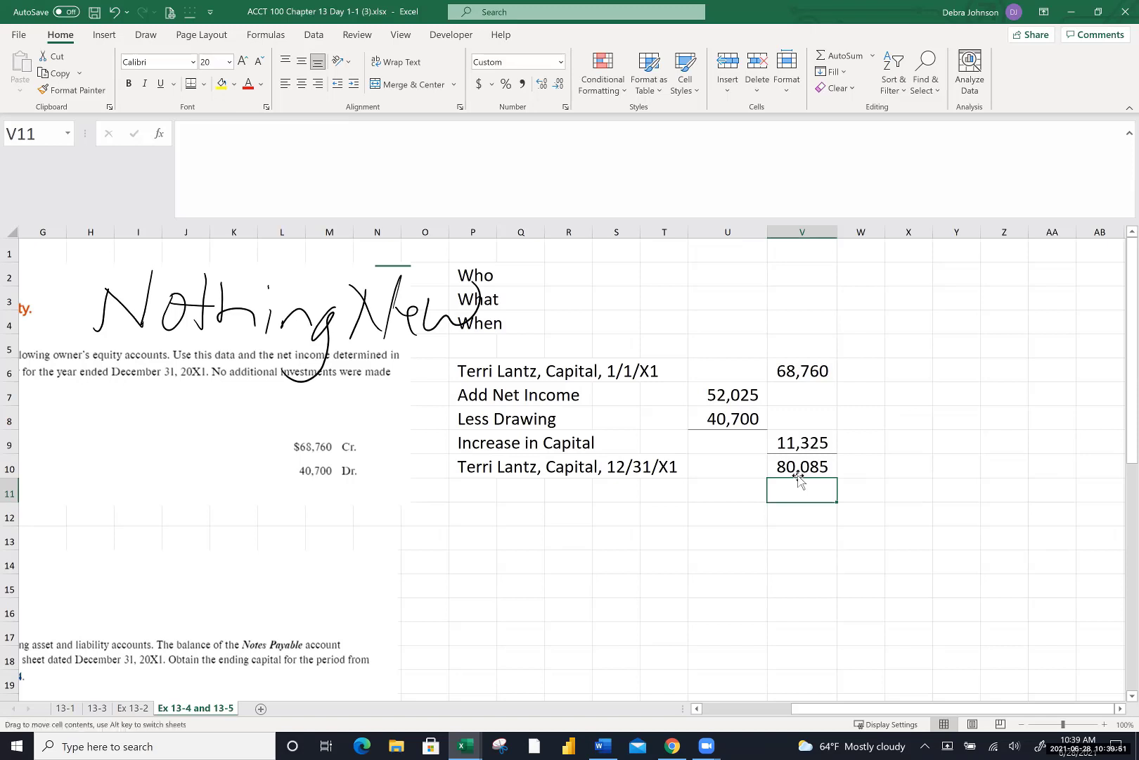
left_click(796, 464)
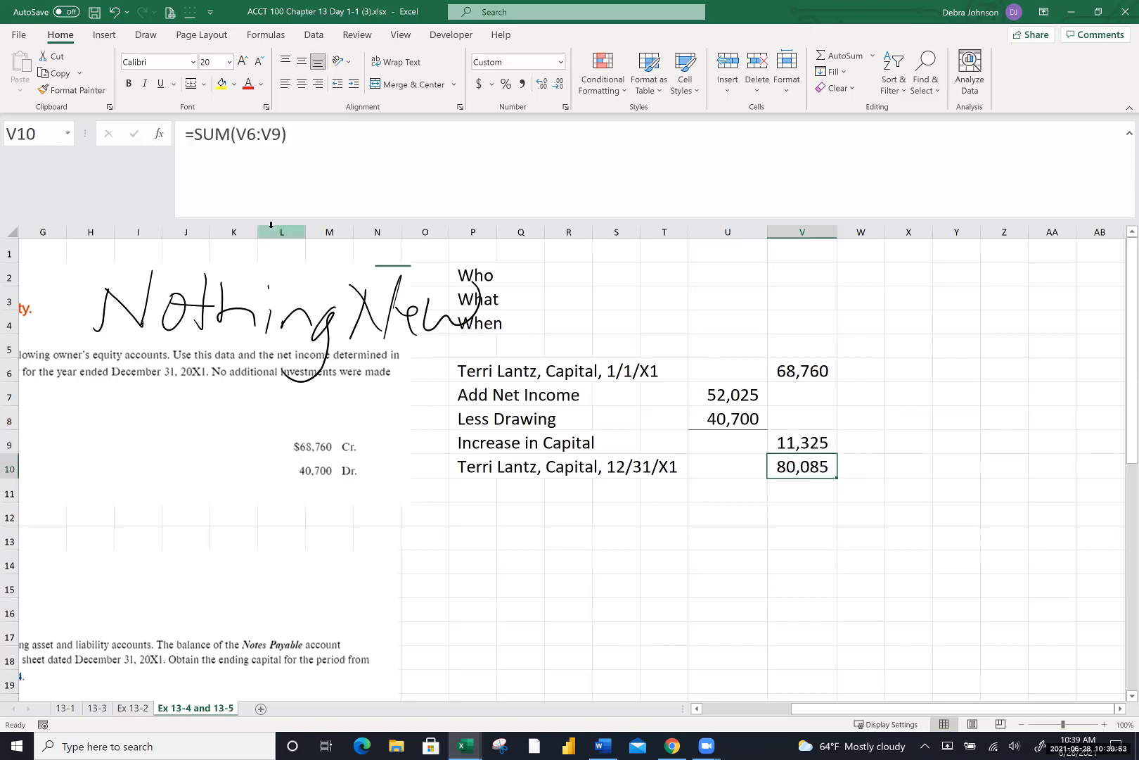
left_click(204, 84)
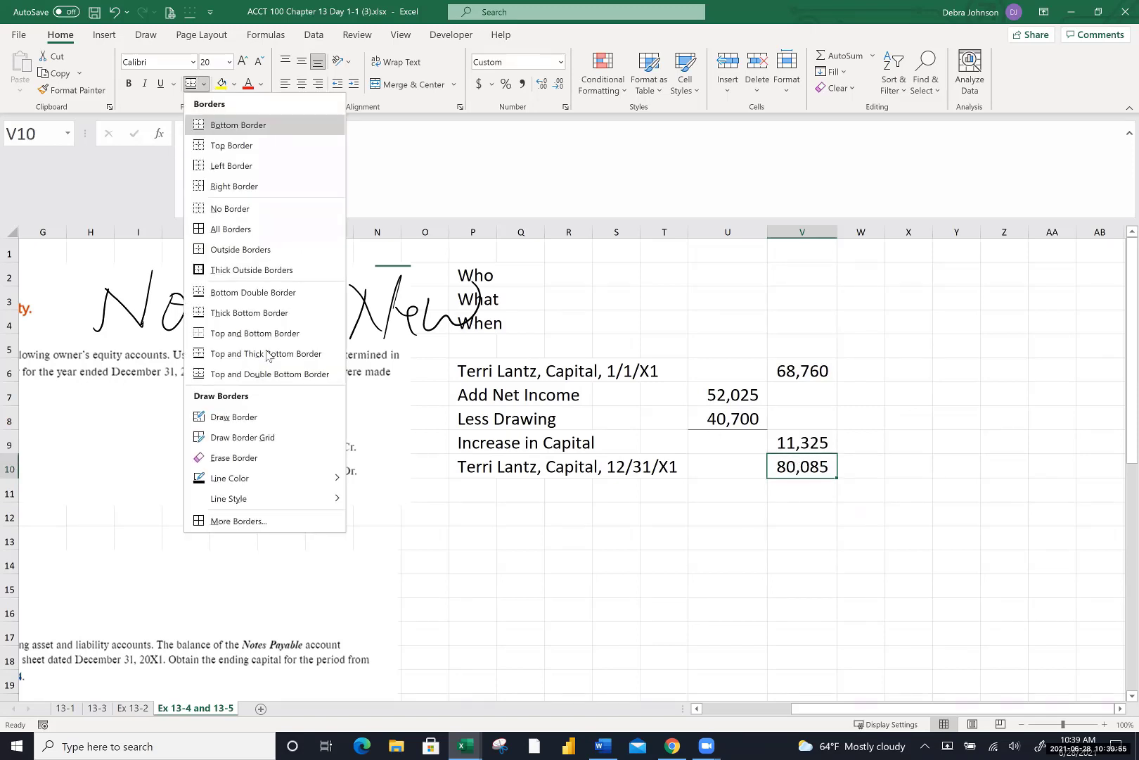
left_click(269, 373)
left_click(653, 578)
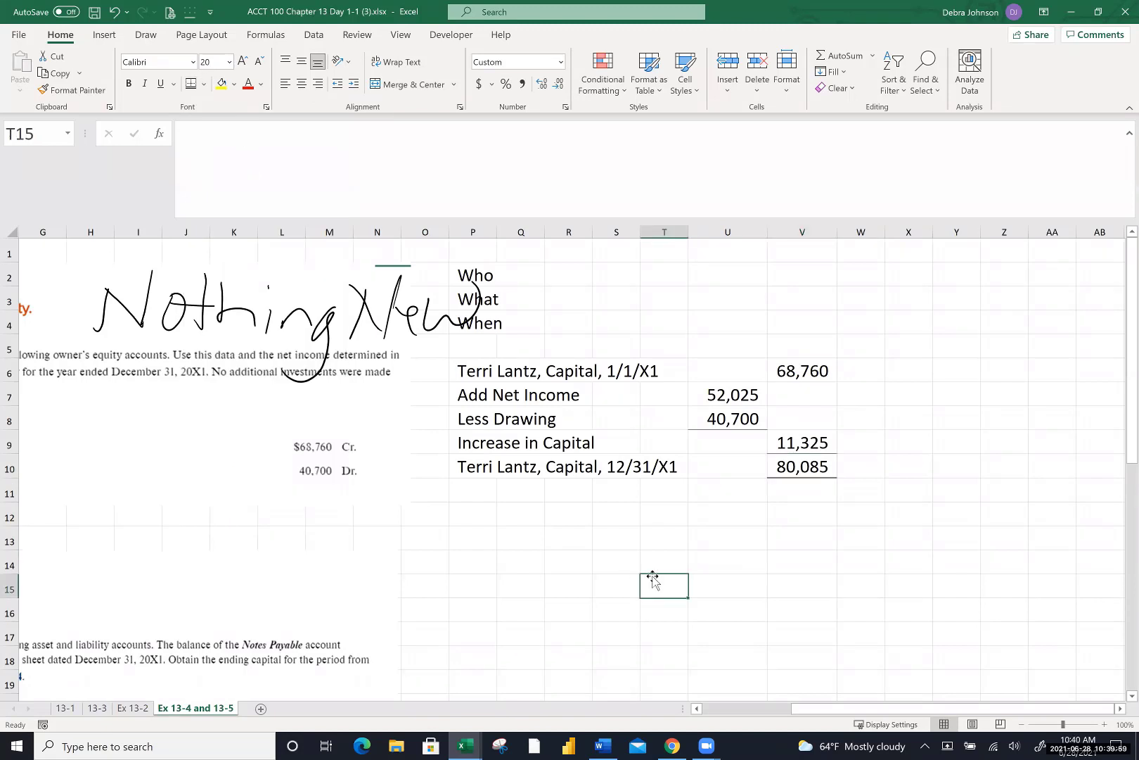
Ink dollar signs beside 68,760, 52,025 and the ending capital 80,085
left_click_drag(770, 345, 760, 364)
left_click_drag(765, 340, 766, 373)
mouse_move(687, 387)
left_mouse_down()
mouse_move(703, 381)
mouse_move(692, 404)
left_mouse_up()
mouse_move(779, 463)
left_mouse_down()
mouse_move(763, 473)
mouse_move(776, 475)
left_mouse_up()
left_click_drag(770, 454, 766, 493)
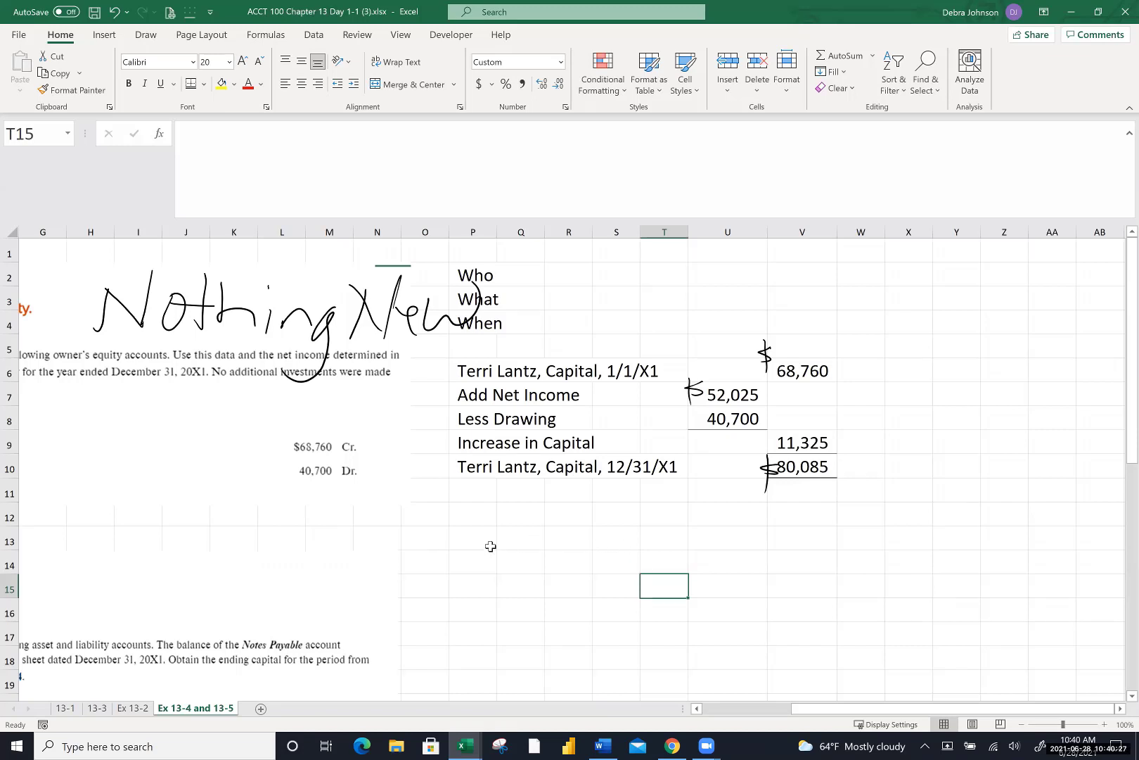
Scroll the worksheet to the Exercise 13.5 account list
scroll(491, 546, "left", 3)
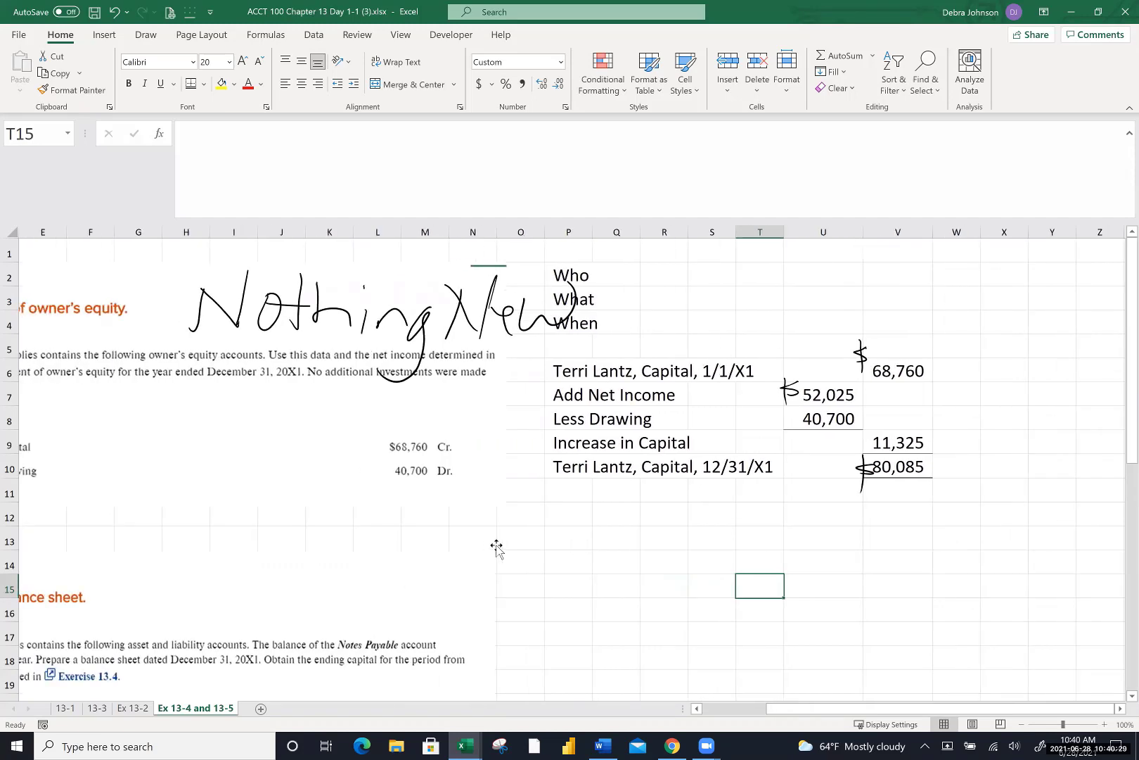
scroll(558, 536, "left", 3)
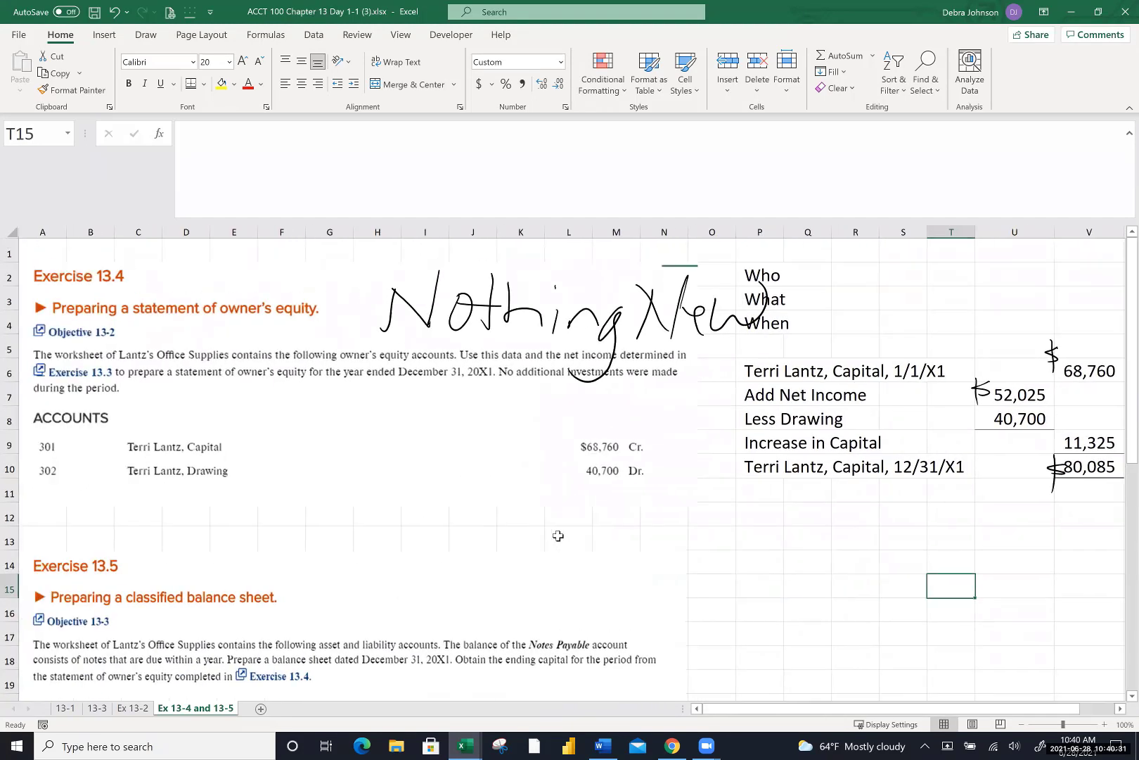
scroll(559, 538, "down", 1)
scroll(557, 537, "down", 3)
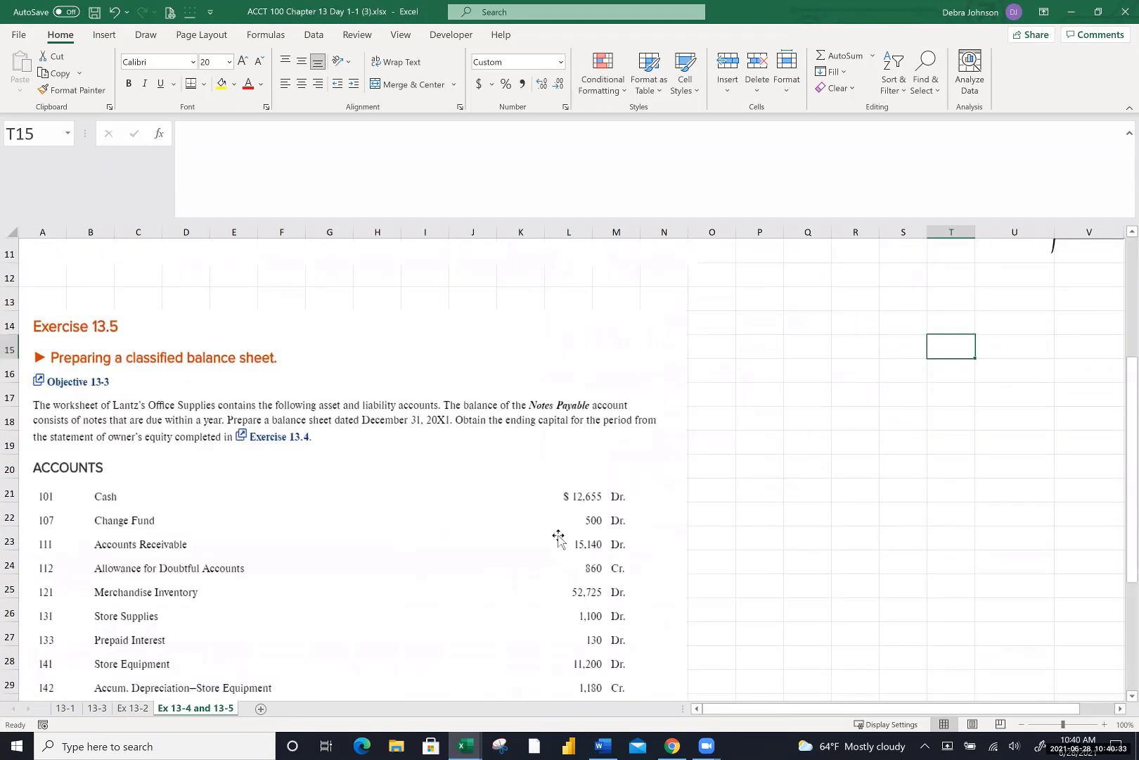
scroll(558, 537, "down", 1)
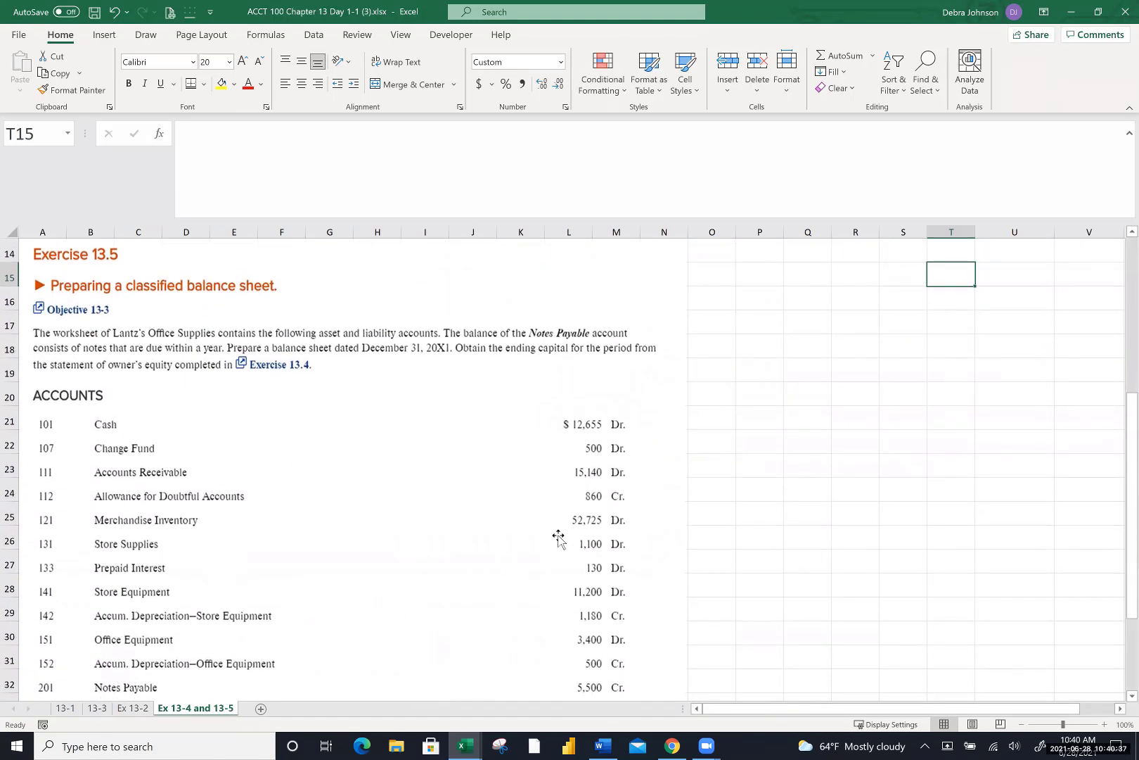
scroll(557, 536, "up", 5)
scroll(558, 535, "right", 4)
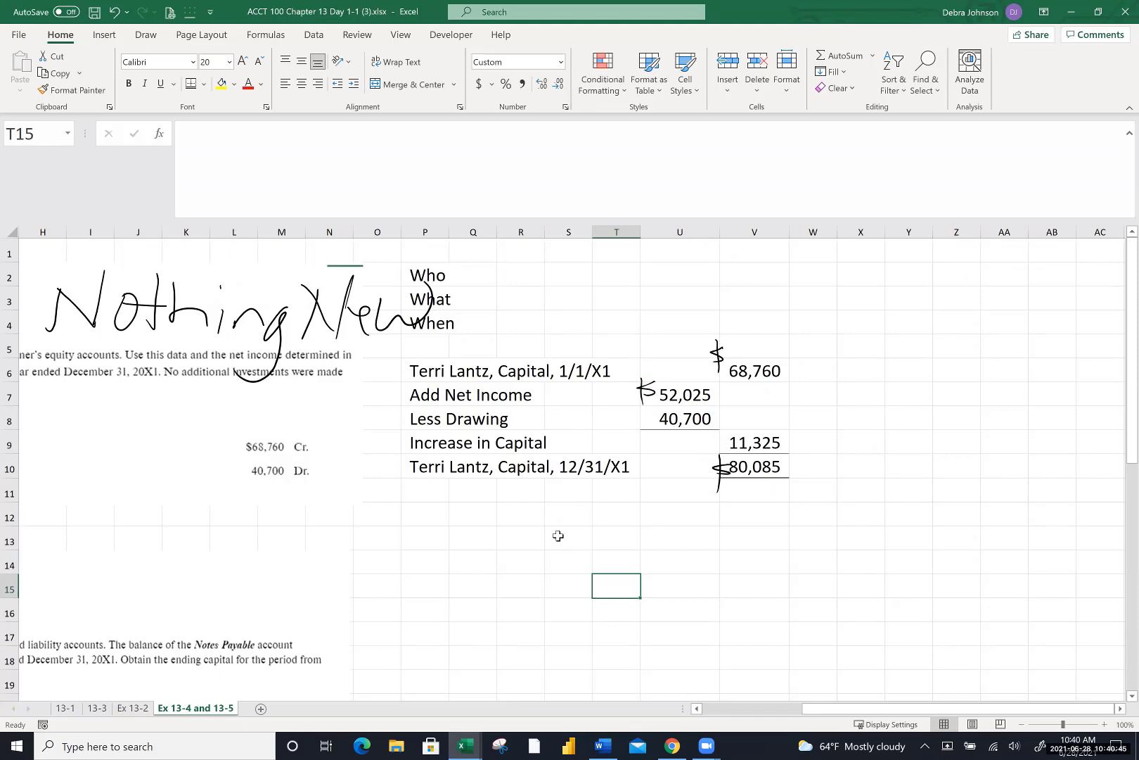
scroll(194, 570, "left", 4)
scroll(195, 570, "down", 5)
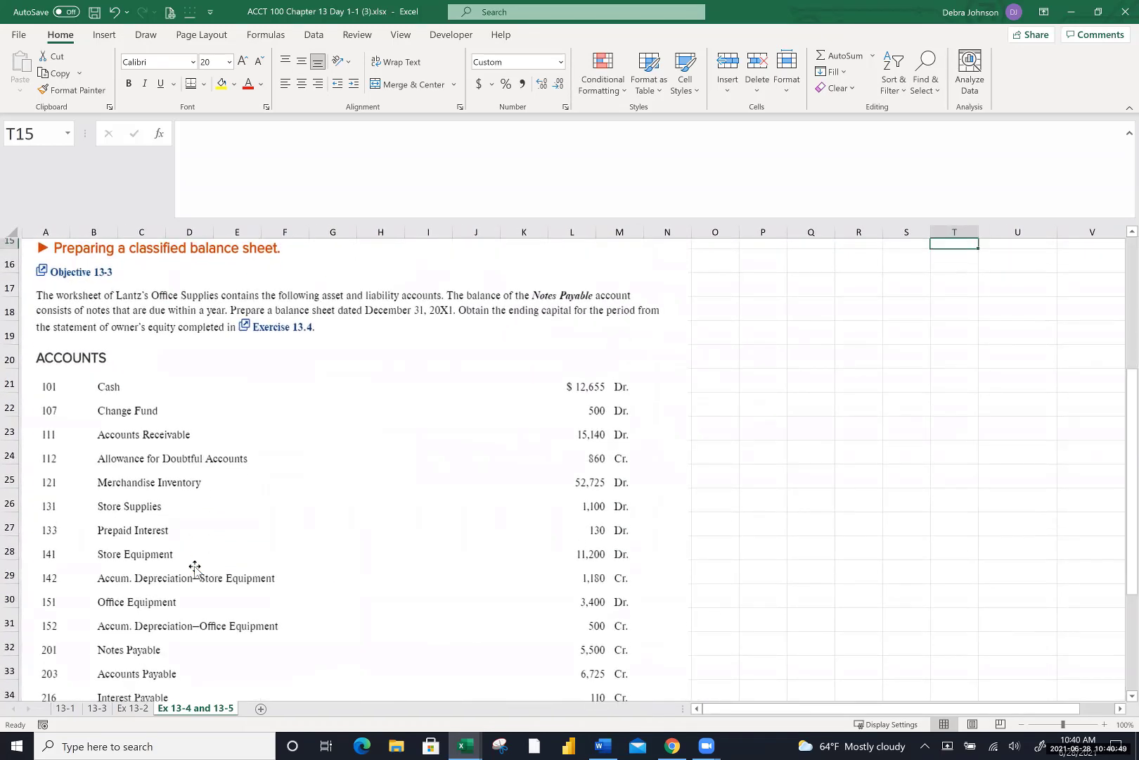
scroll(195, 568, "down", 1)
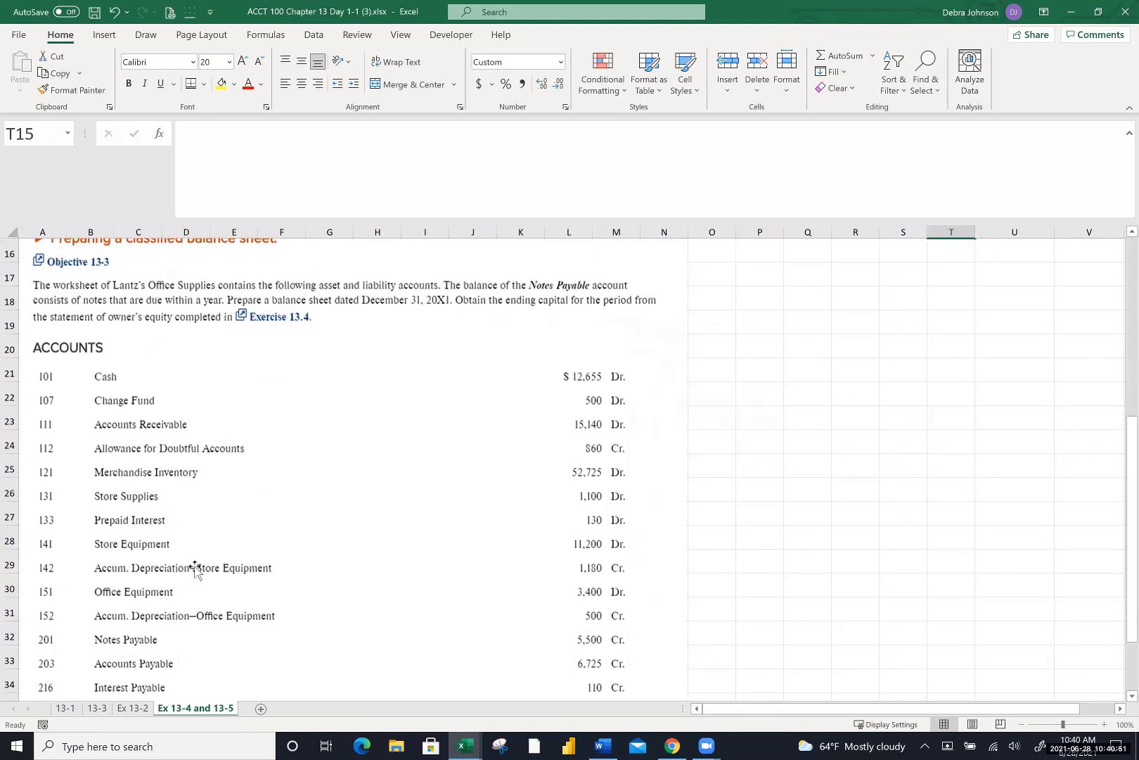
Handwrite the accounting equation A = L + E above the account balances
mouse_move(353, 345)
left_mouse_down()
mouse_move(370, 297)
mouse_move(387, 343)
left_mouse_up()
left_click_drag(354, 329, 394, 324)
left_click_drag(461, 339, 473, 339)
left_click_drag(507, 316, 505, 342)
mouse_move(486, 328)
left_mouse_down()
mouse_move(573, 341)
mouse_move(571, 312)
left_mouse_up()
mouse_move(543, 326)
left_mouse_down()
mouse_move(611, 340)
mouse_move(568, 348)
left_mouse_up()
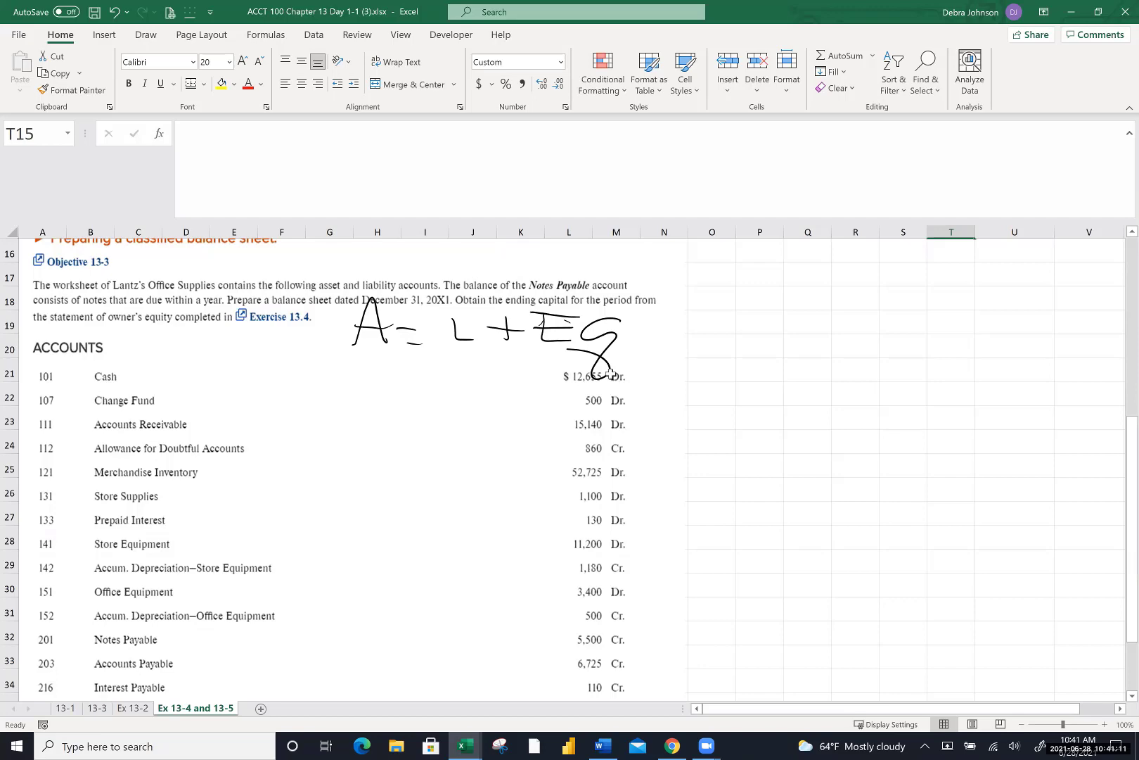
scroll(352, 464, "down", 3)
scroll(351, 465, "up", 4)
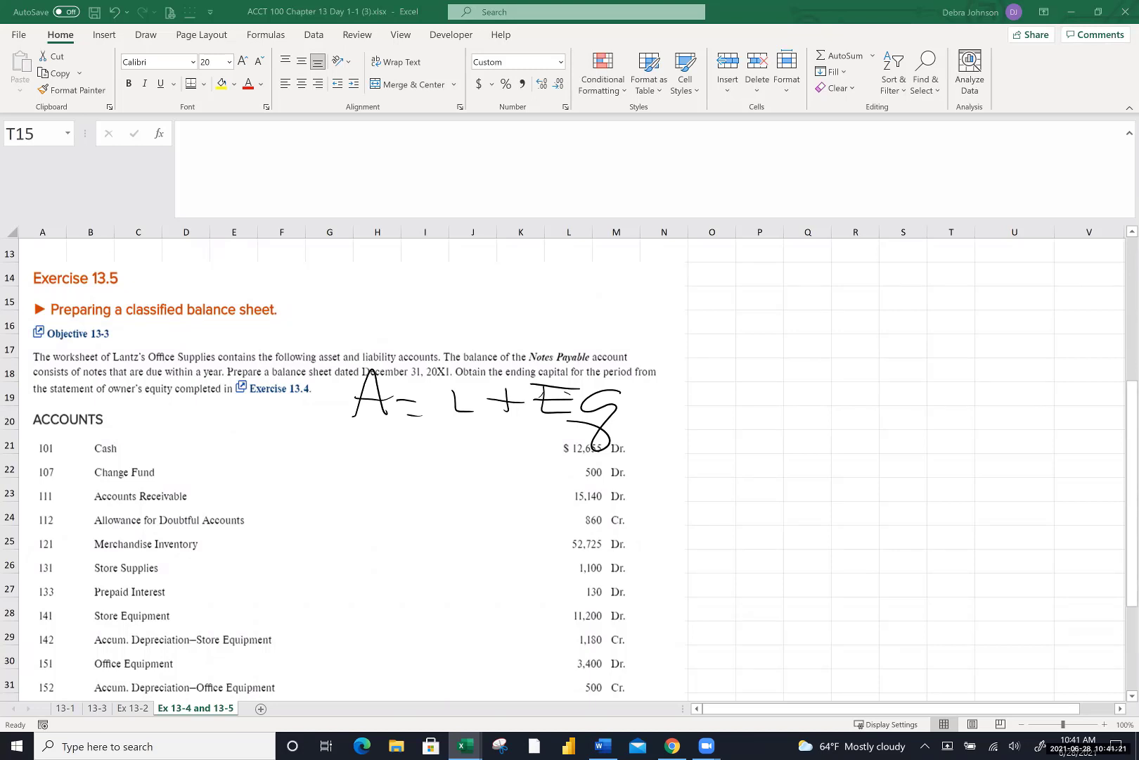
In the Haddock solution workbook, zoom to 140% and review the Exercise 13.5 balance sheet
key("alt+Tab")
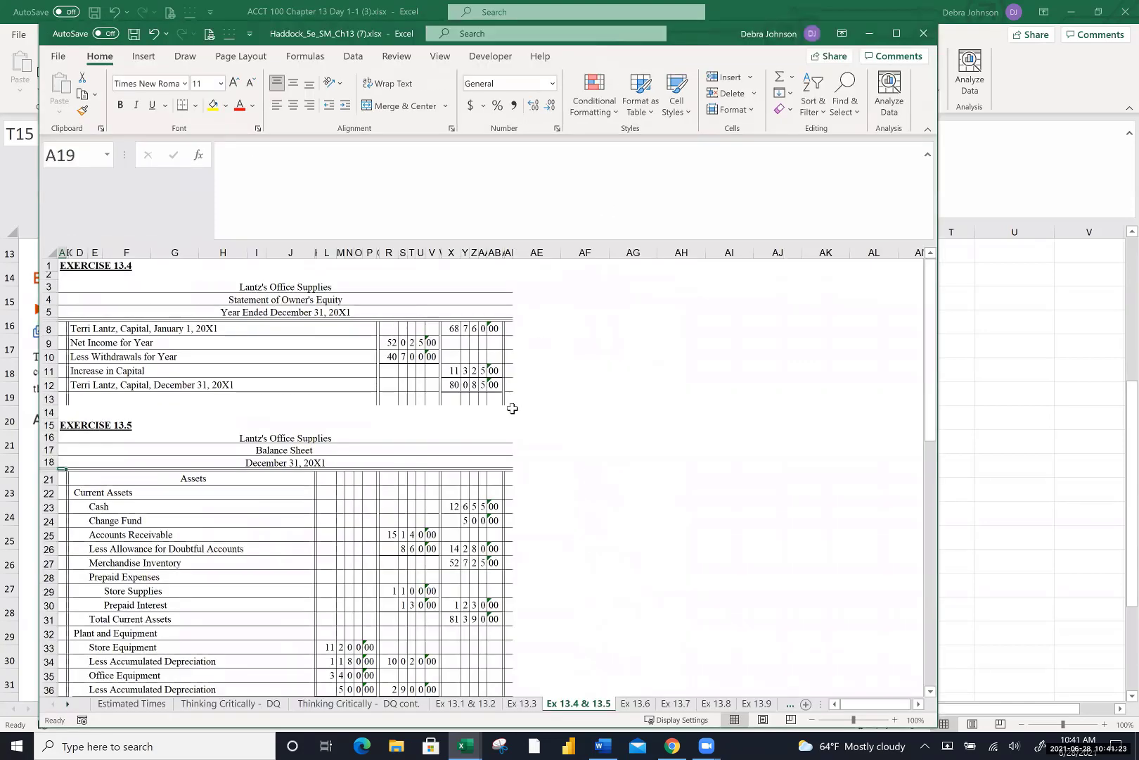
scroll(512, 408, "down", 5)
scroll(512, 408, "down", 1)
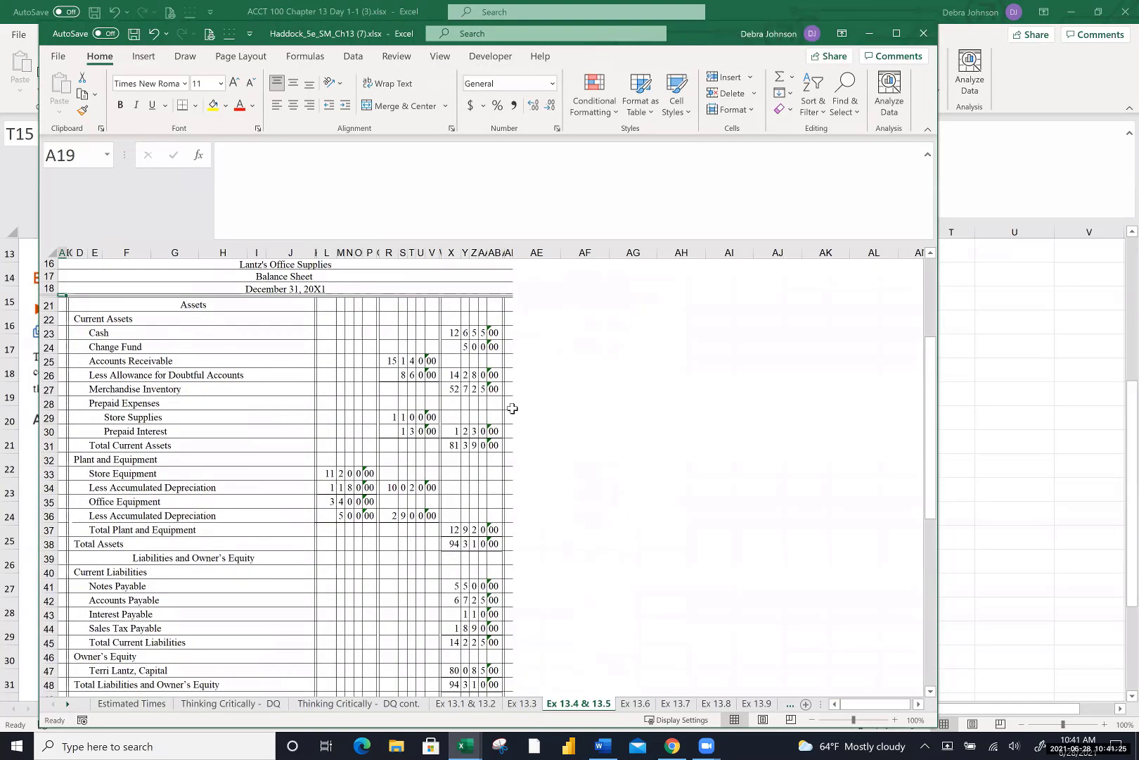
left_click(894, 718)
left_click(895, 719)
left_click(895, 719)
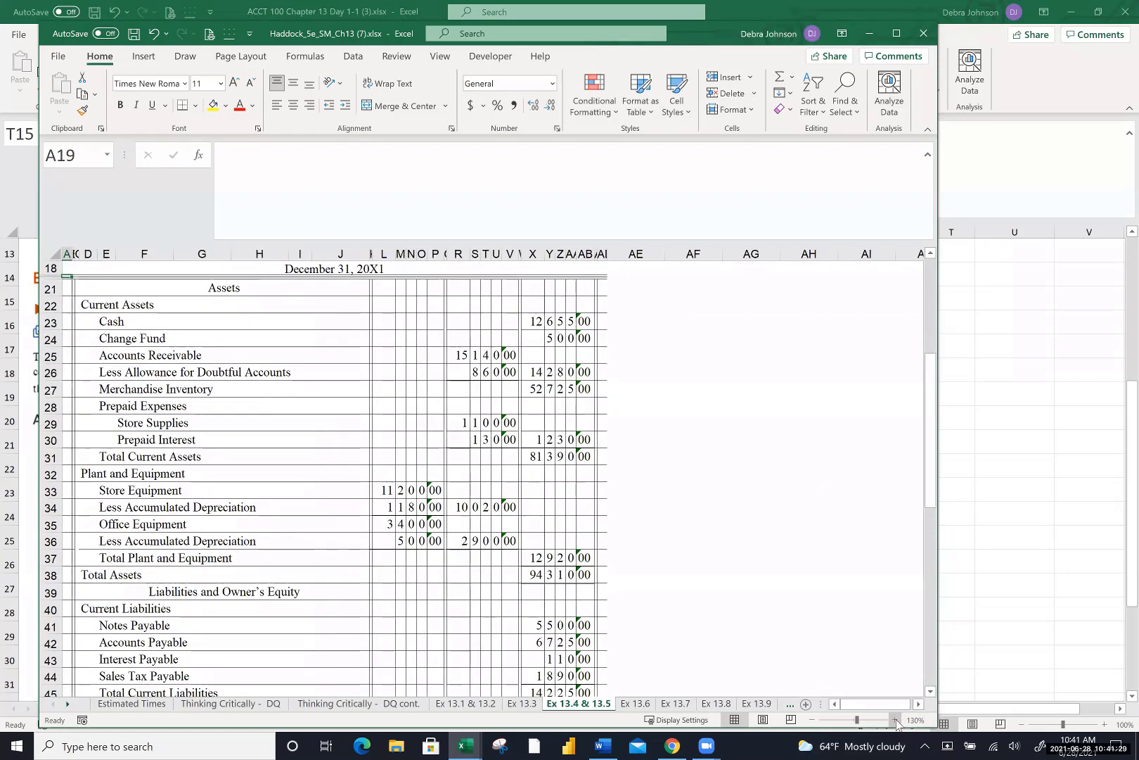
left_click(894, 719)
scroll(814, 549, "up", 1)
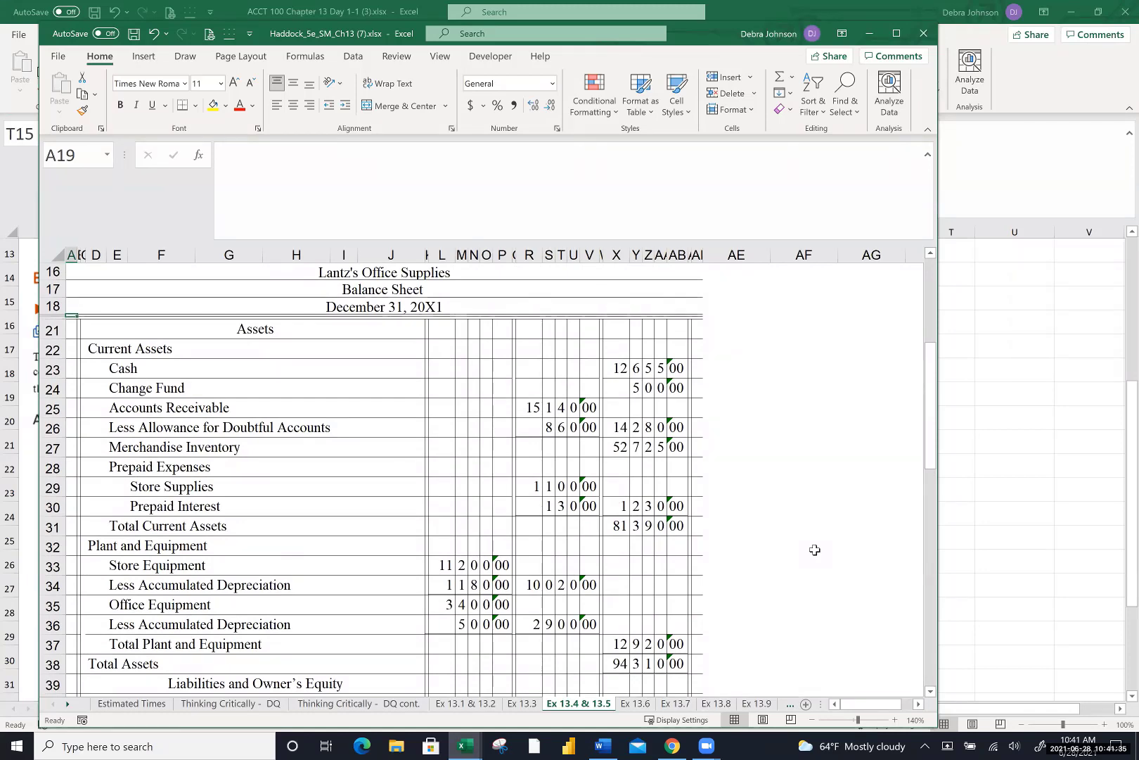
scroll(814, 549, "down", 5)
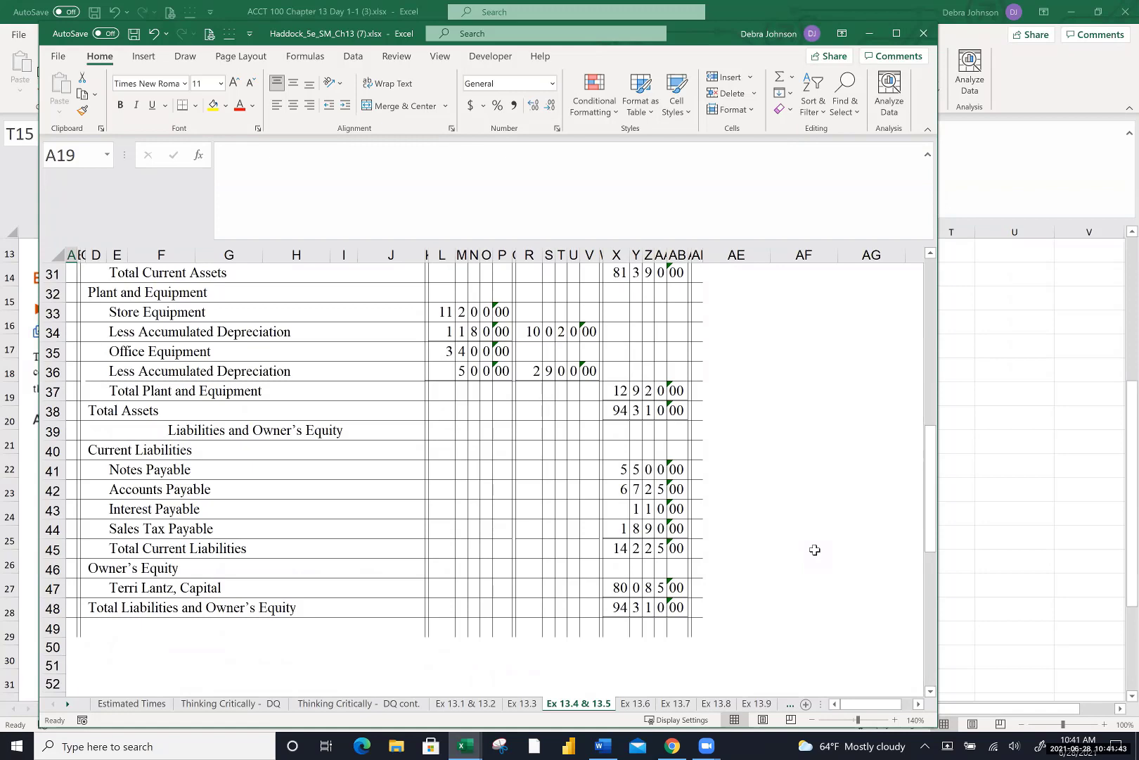
scroll(814, 549, "up", 4)
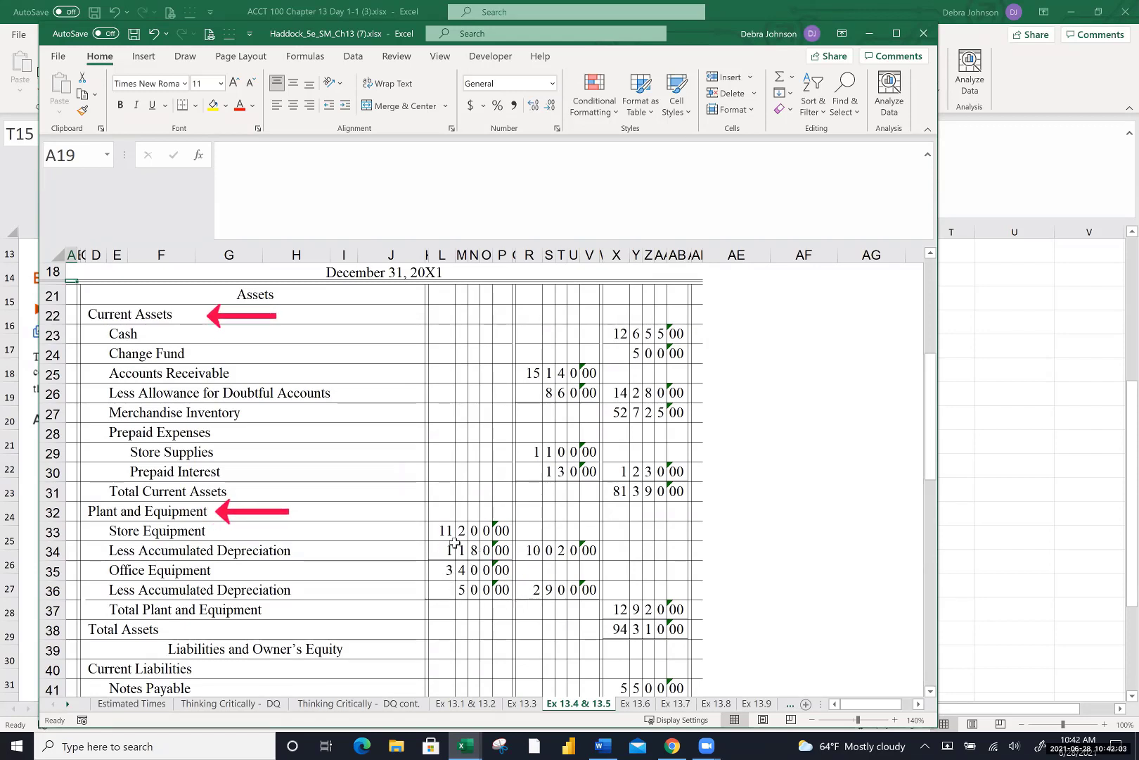
Shade the receivable and allowance amounts (R25:AB26) yellow and ink NRV beside them
left_click_drag(536, 373, 677, 400)
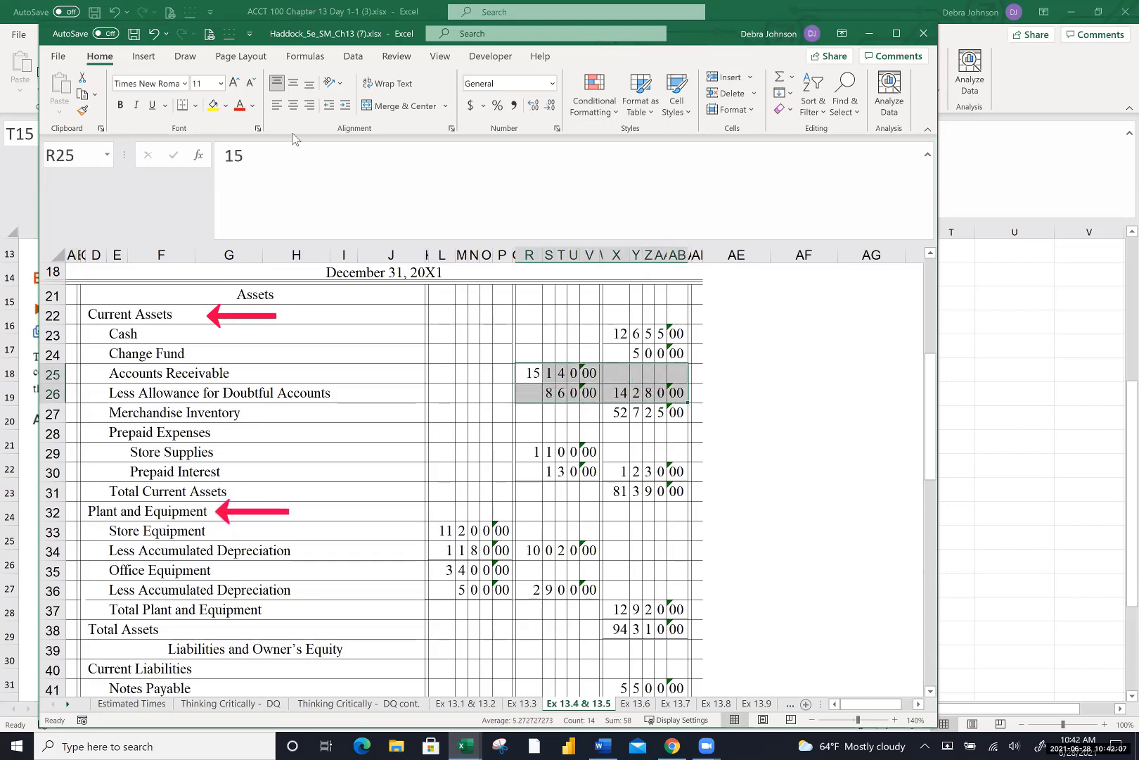
left_click(213, 105)
right_click(735, 391)
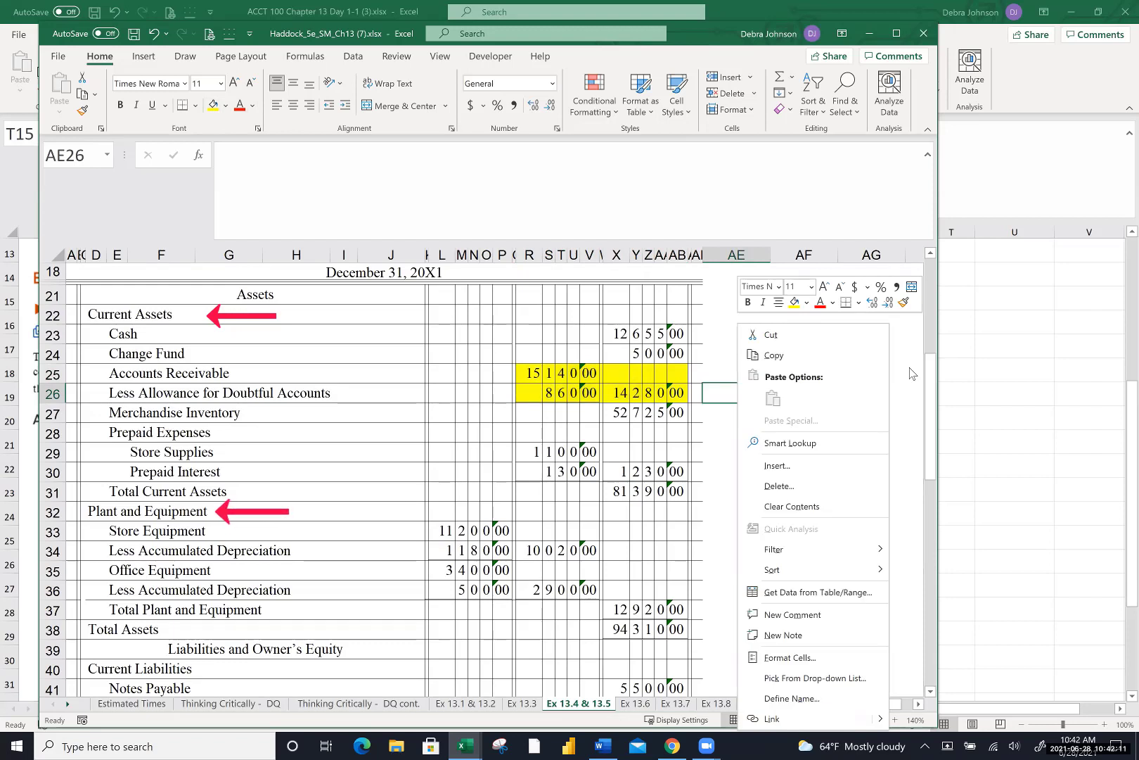
key("Escape")
mouse_move(725, 404)
left_mouse_down()
mouse_move(727, 371)
mouse_move(759, 404)
left_mouse_up()
mouse_move(776, 377)
left_mouse_down()
mouse_move(766, 396)
mouse_move(823, 405)
mouse_move(842, 371)
left_mouse_up()
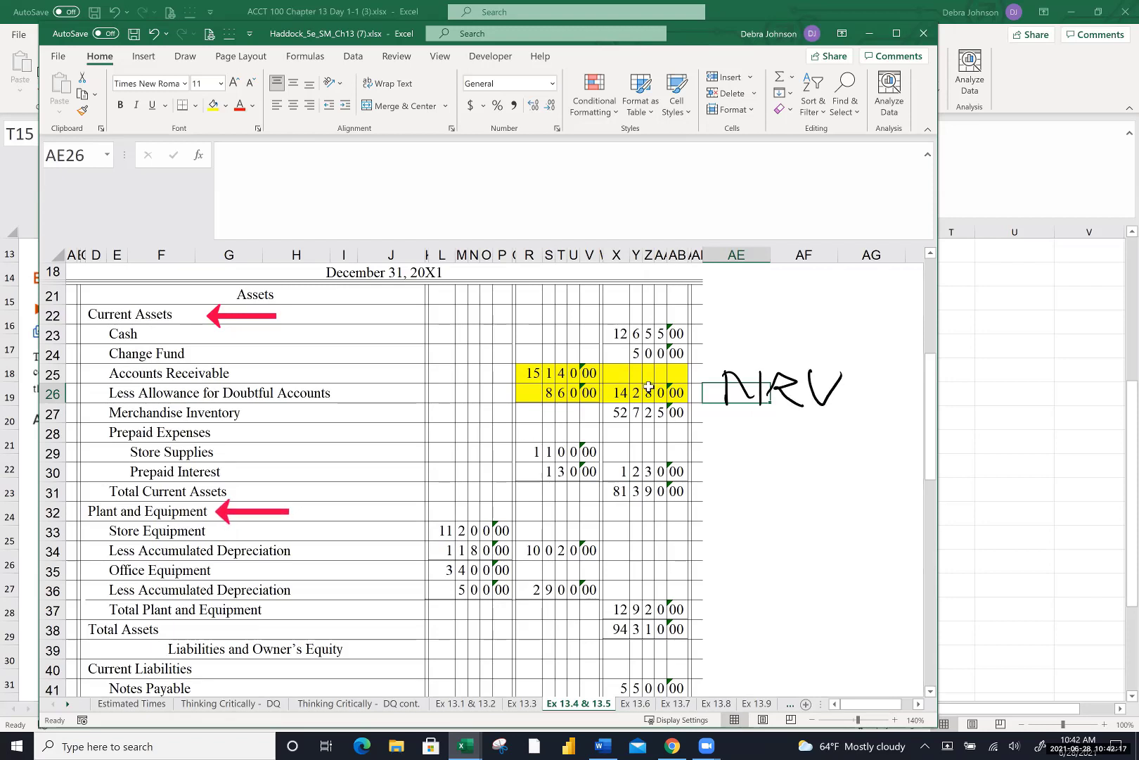
Shade the plant and equipment amounts (L33:V36) yellow and ink BV beside them
left_click(635, 450)
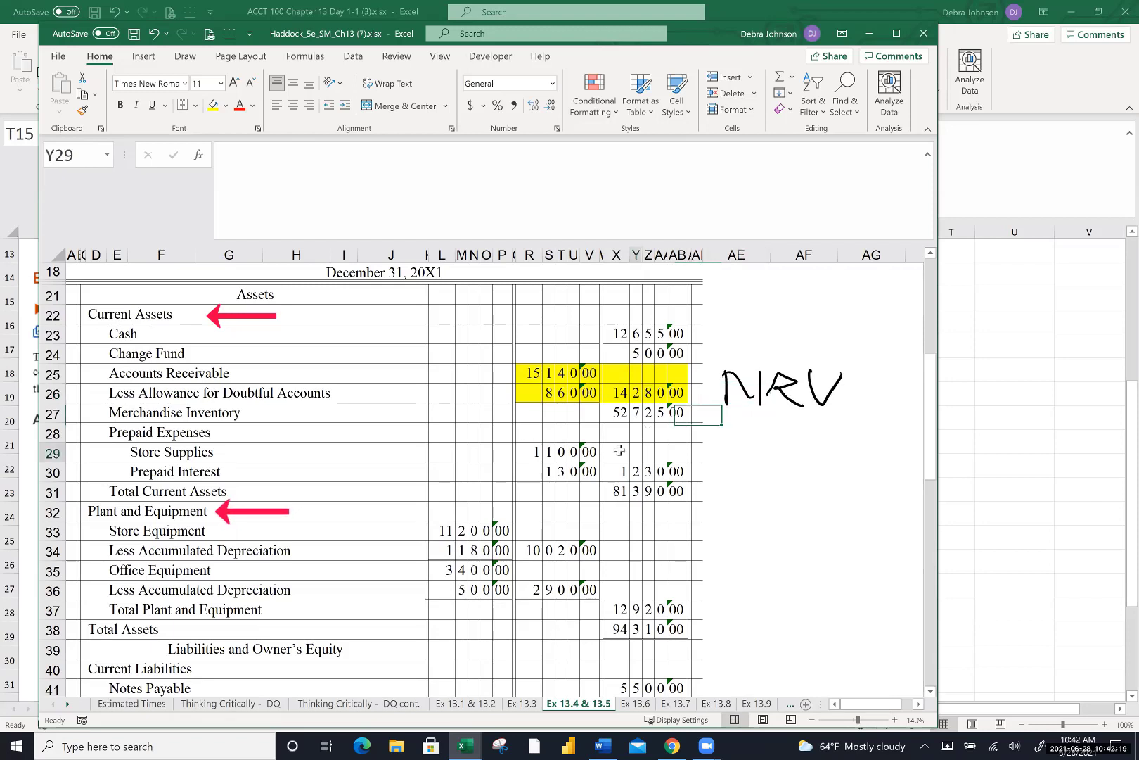
left_click_drag(430, 531, 599, 594)
left_click(213, 107)
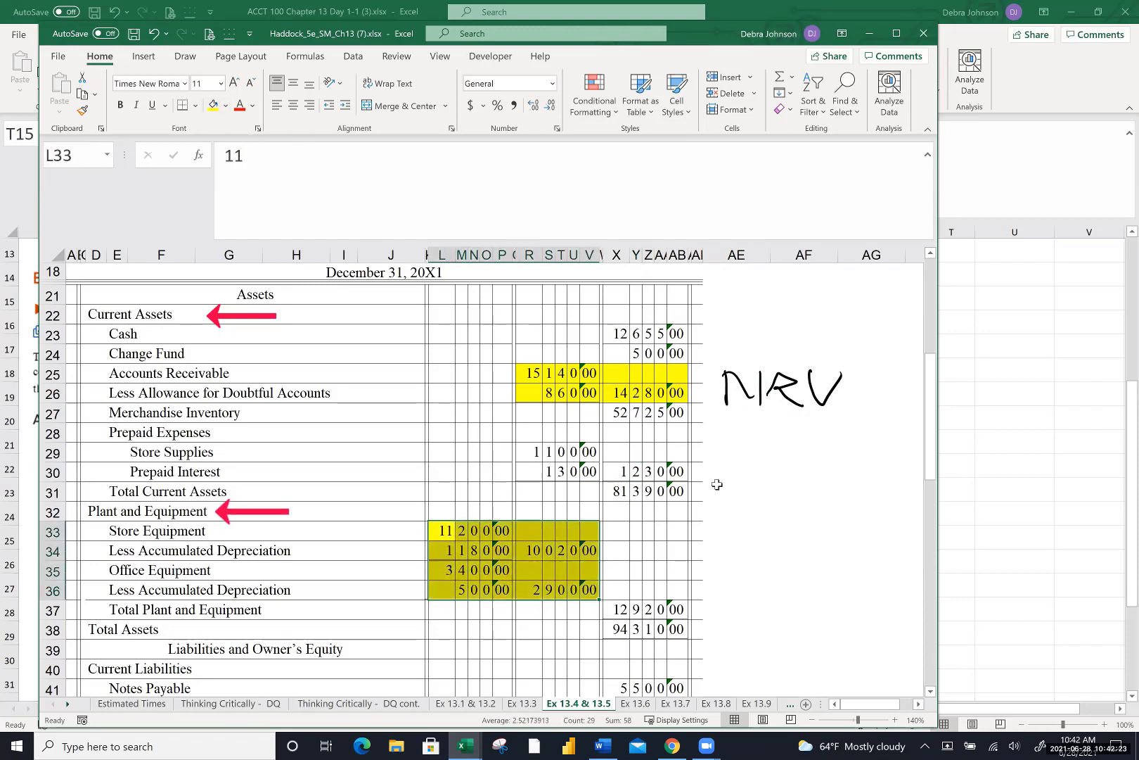
left_click(745, 534)
left_click_drag(722, 534, 713, 574)
mouse_move(747, 538)
left_mouse_down()
mouse_move(750, 571)
mouse_move(770, 535)
left_mouse_up()
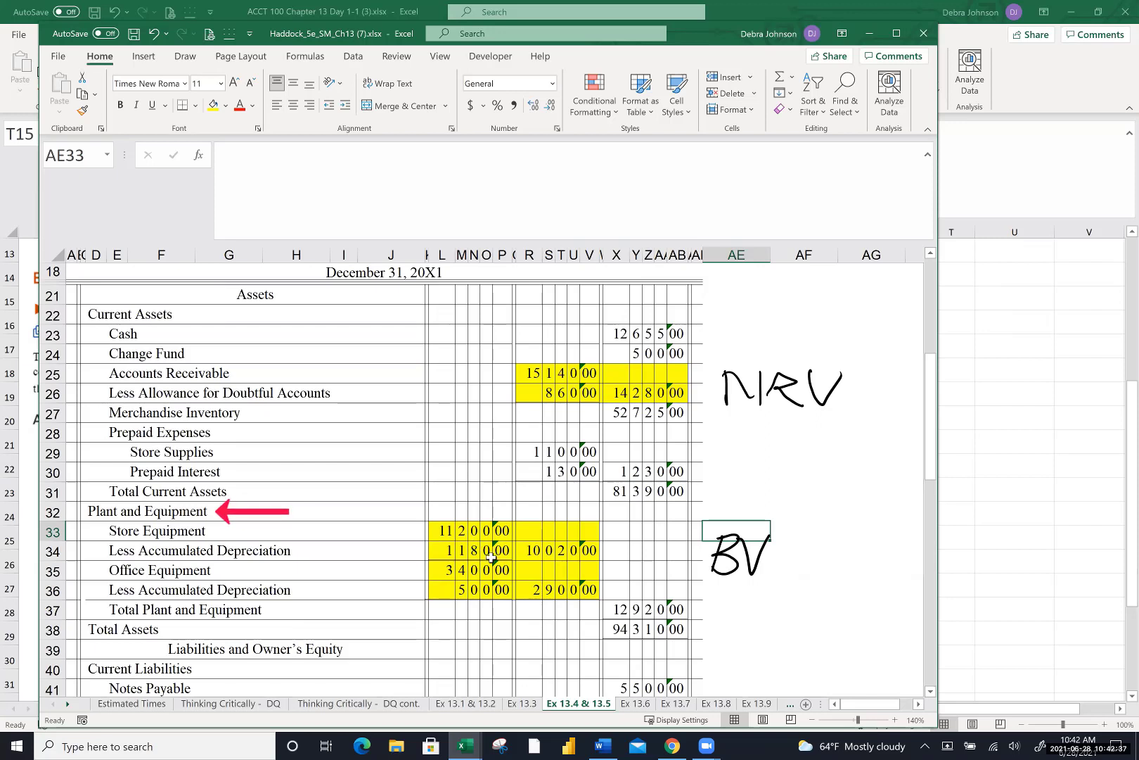
mouse_move(464, 512)
left_mouse_down()
mouse_move(393, 548)
mouse_move(542, 529)
mouse_move(443, 514)
left_mouse_up()
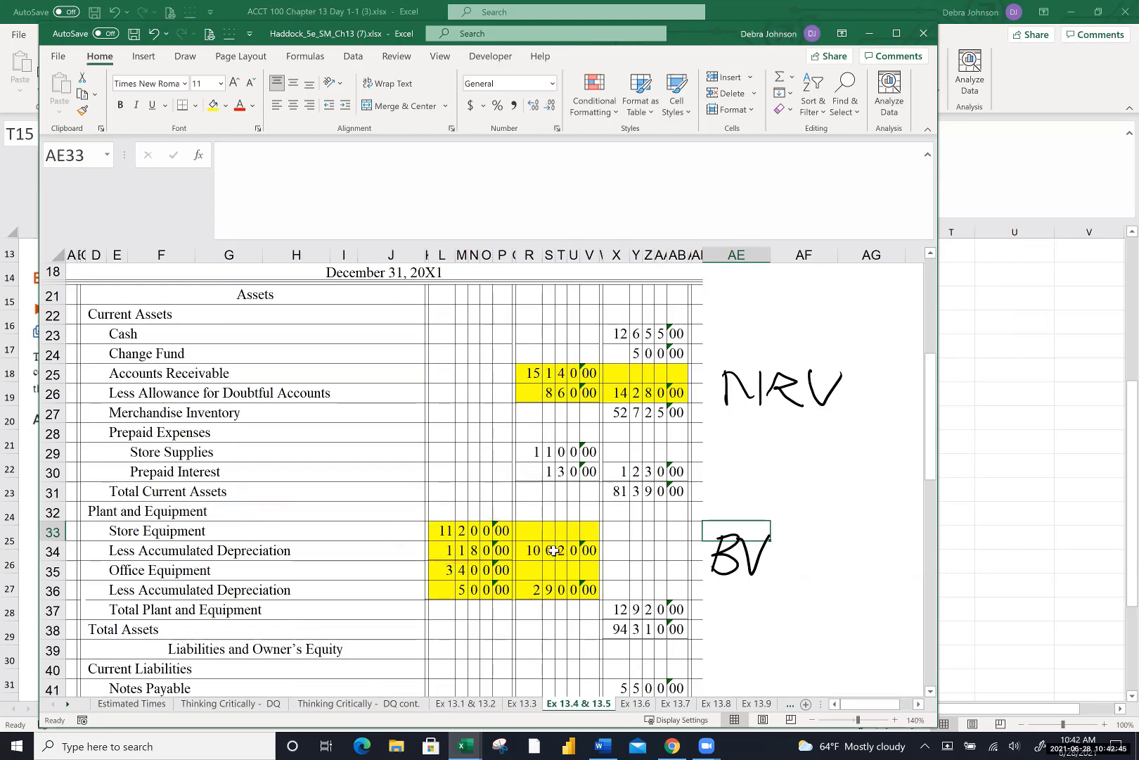
scroll(554, 550, "down", 3)
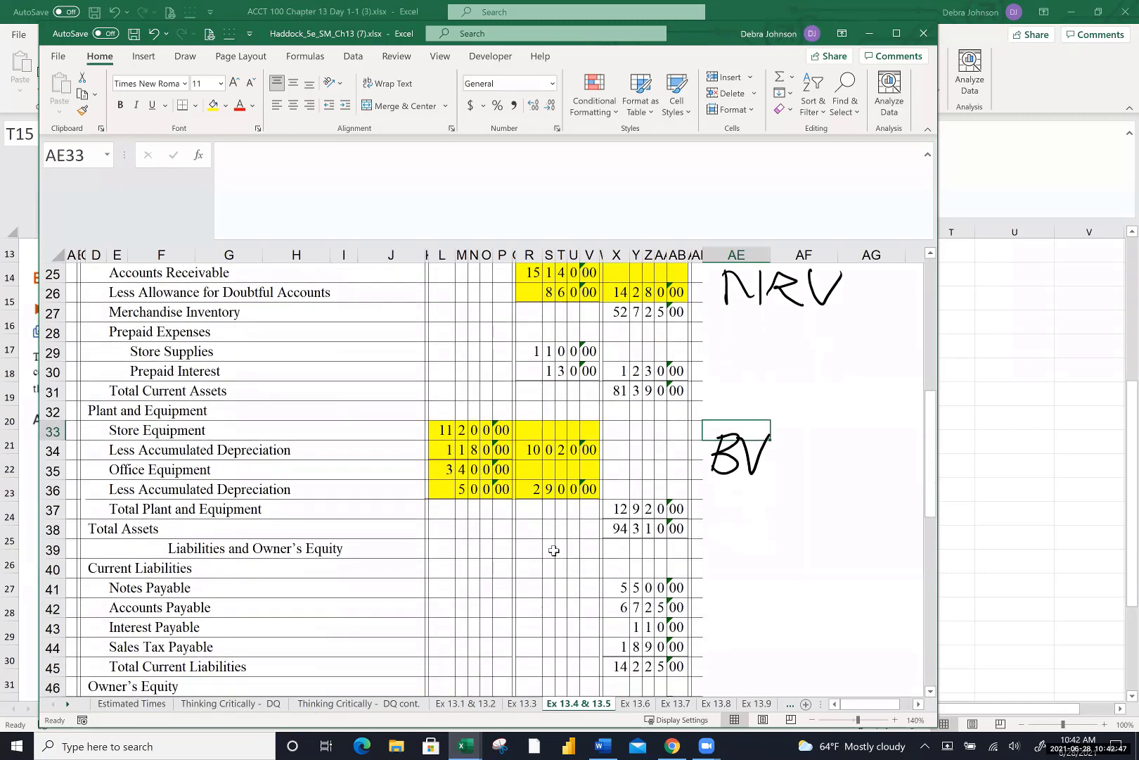